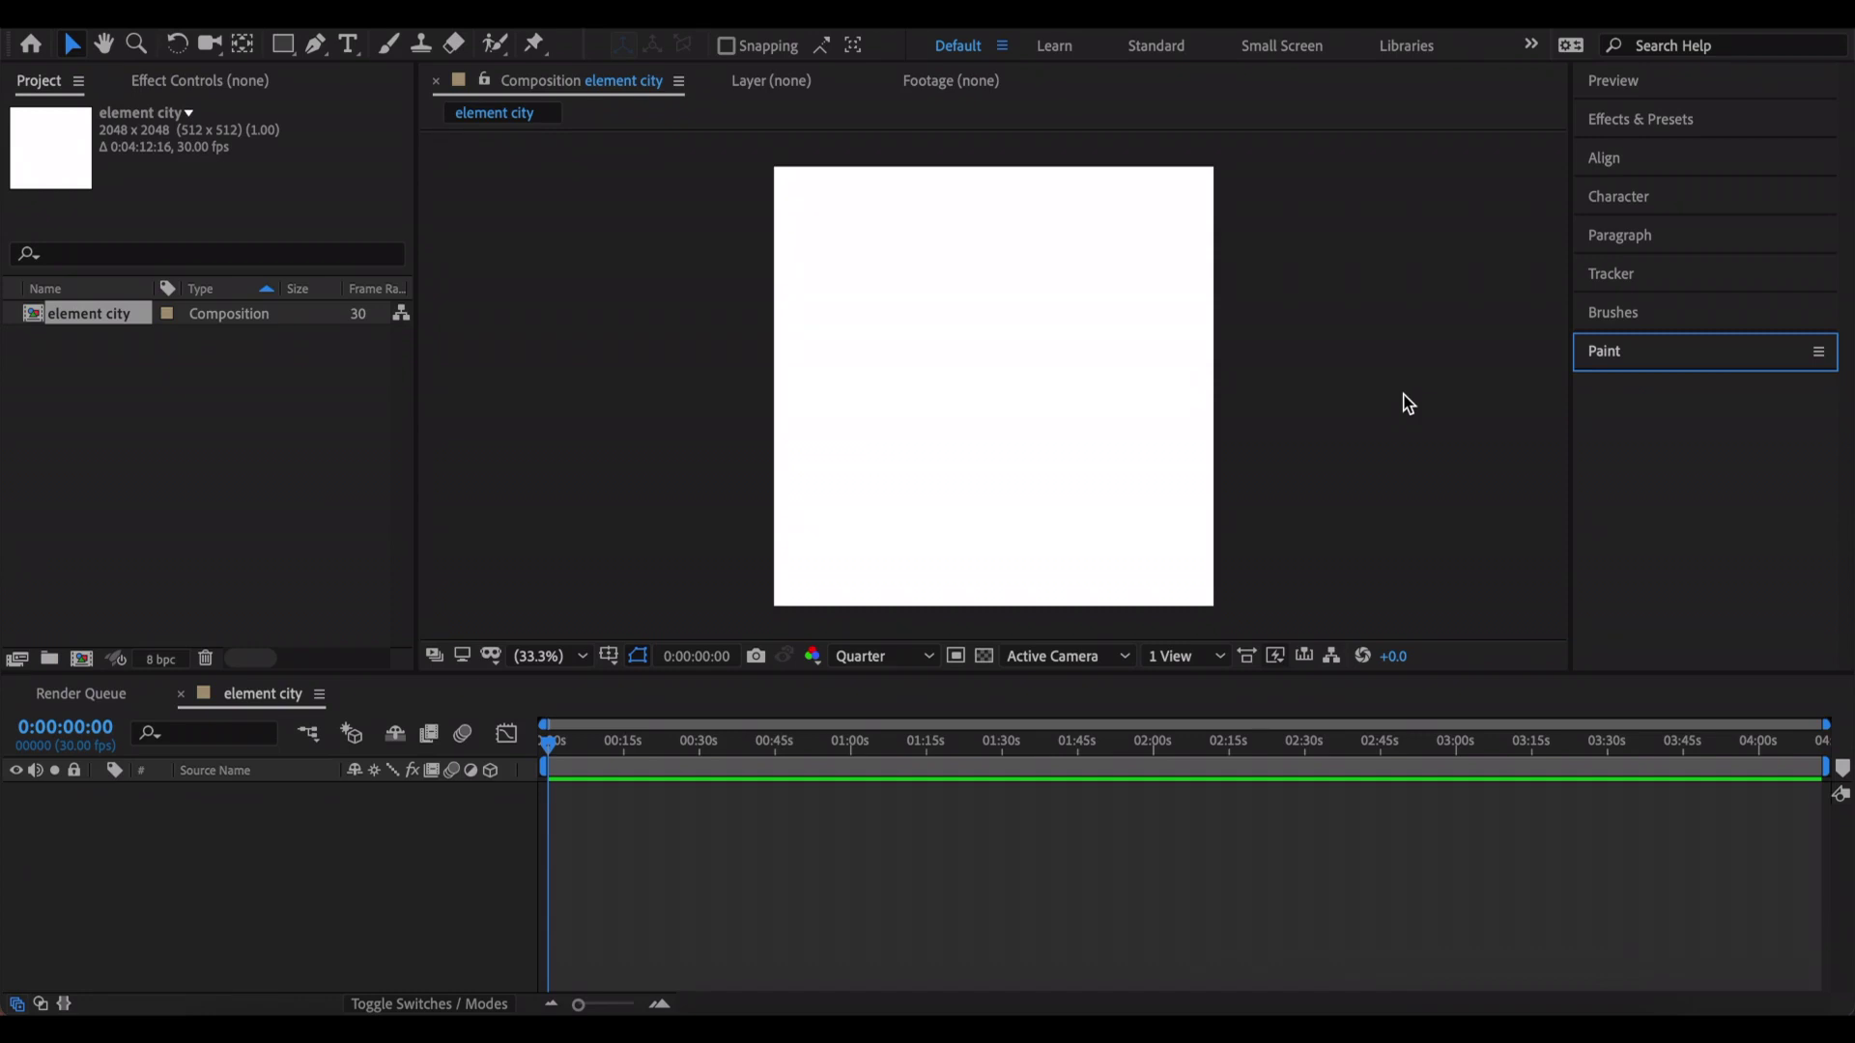
- Create a 2048 x 2048 px dark blue solid layer in the element city composition
{"action": "left_click", "coordinate": [362, 13]}
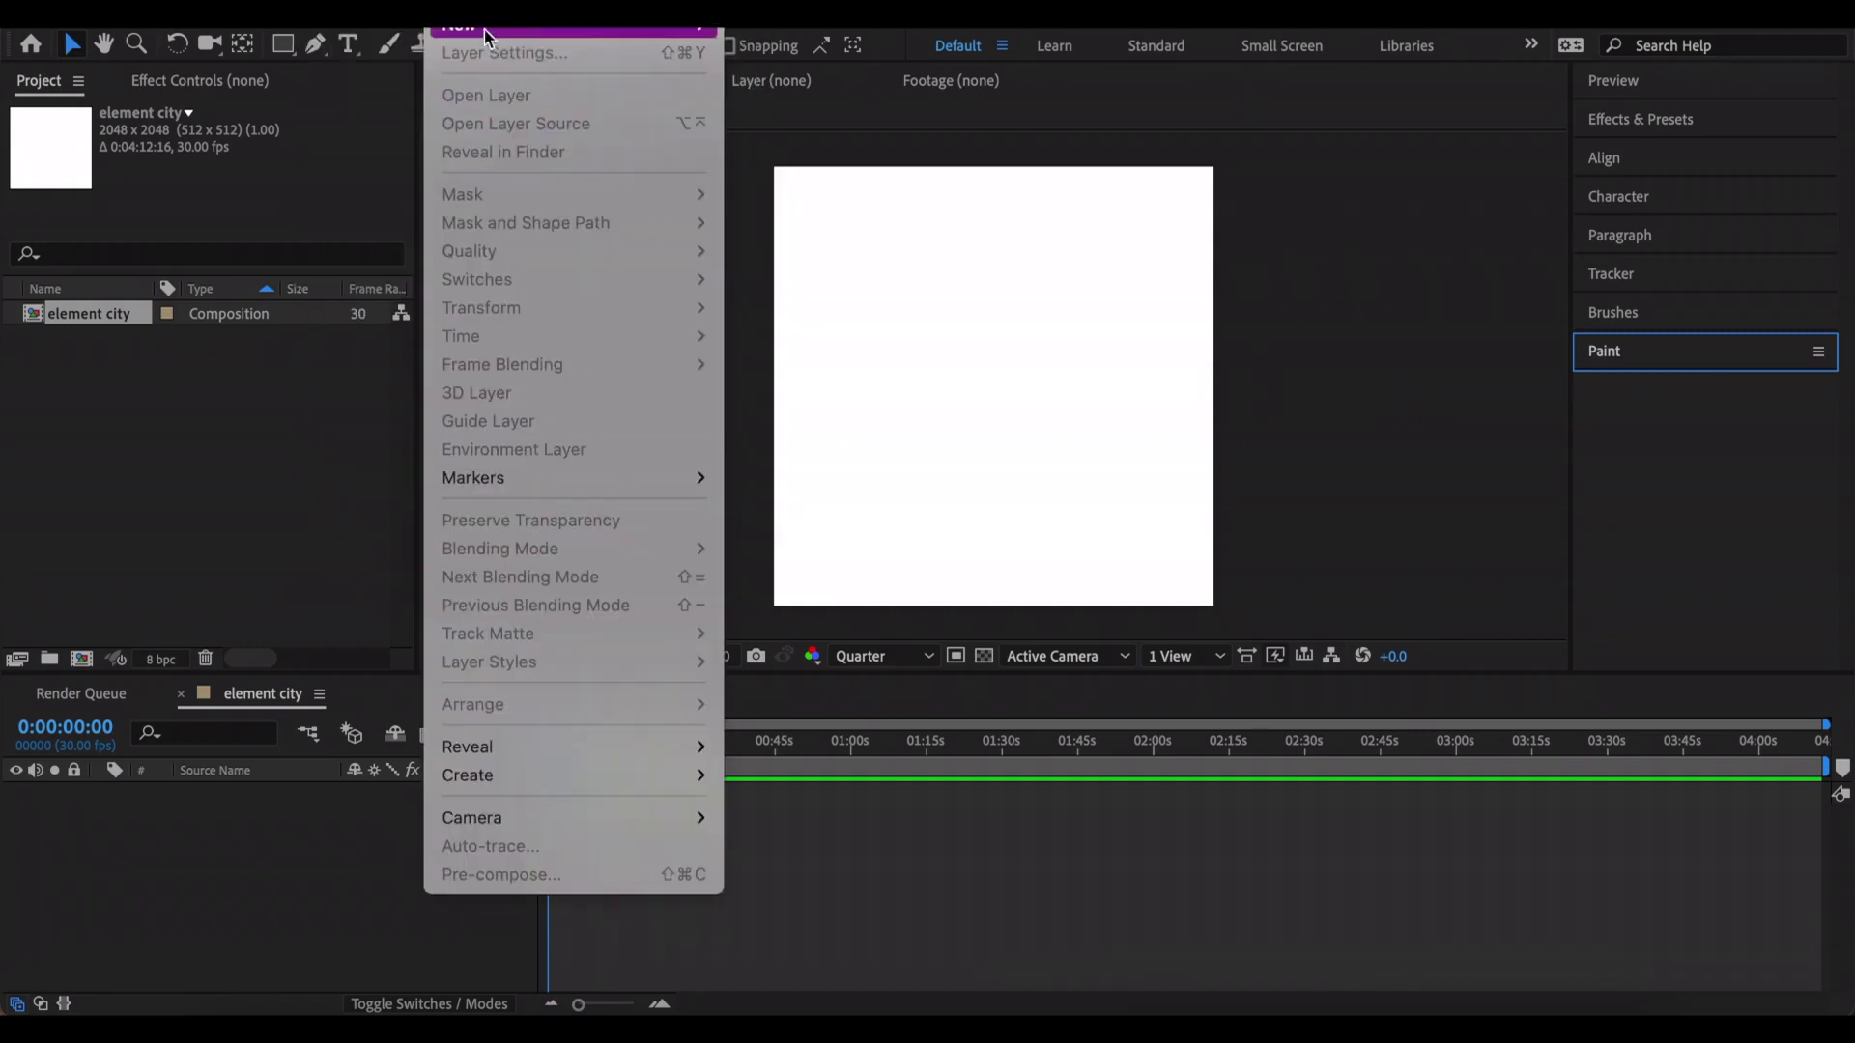
{"action": "mouse_move", "coordinate": [459, 14]}
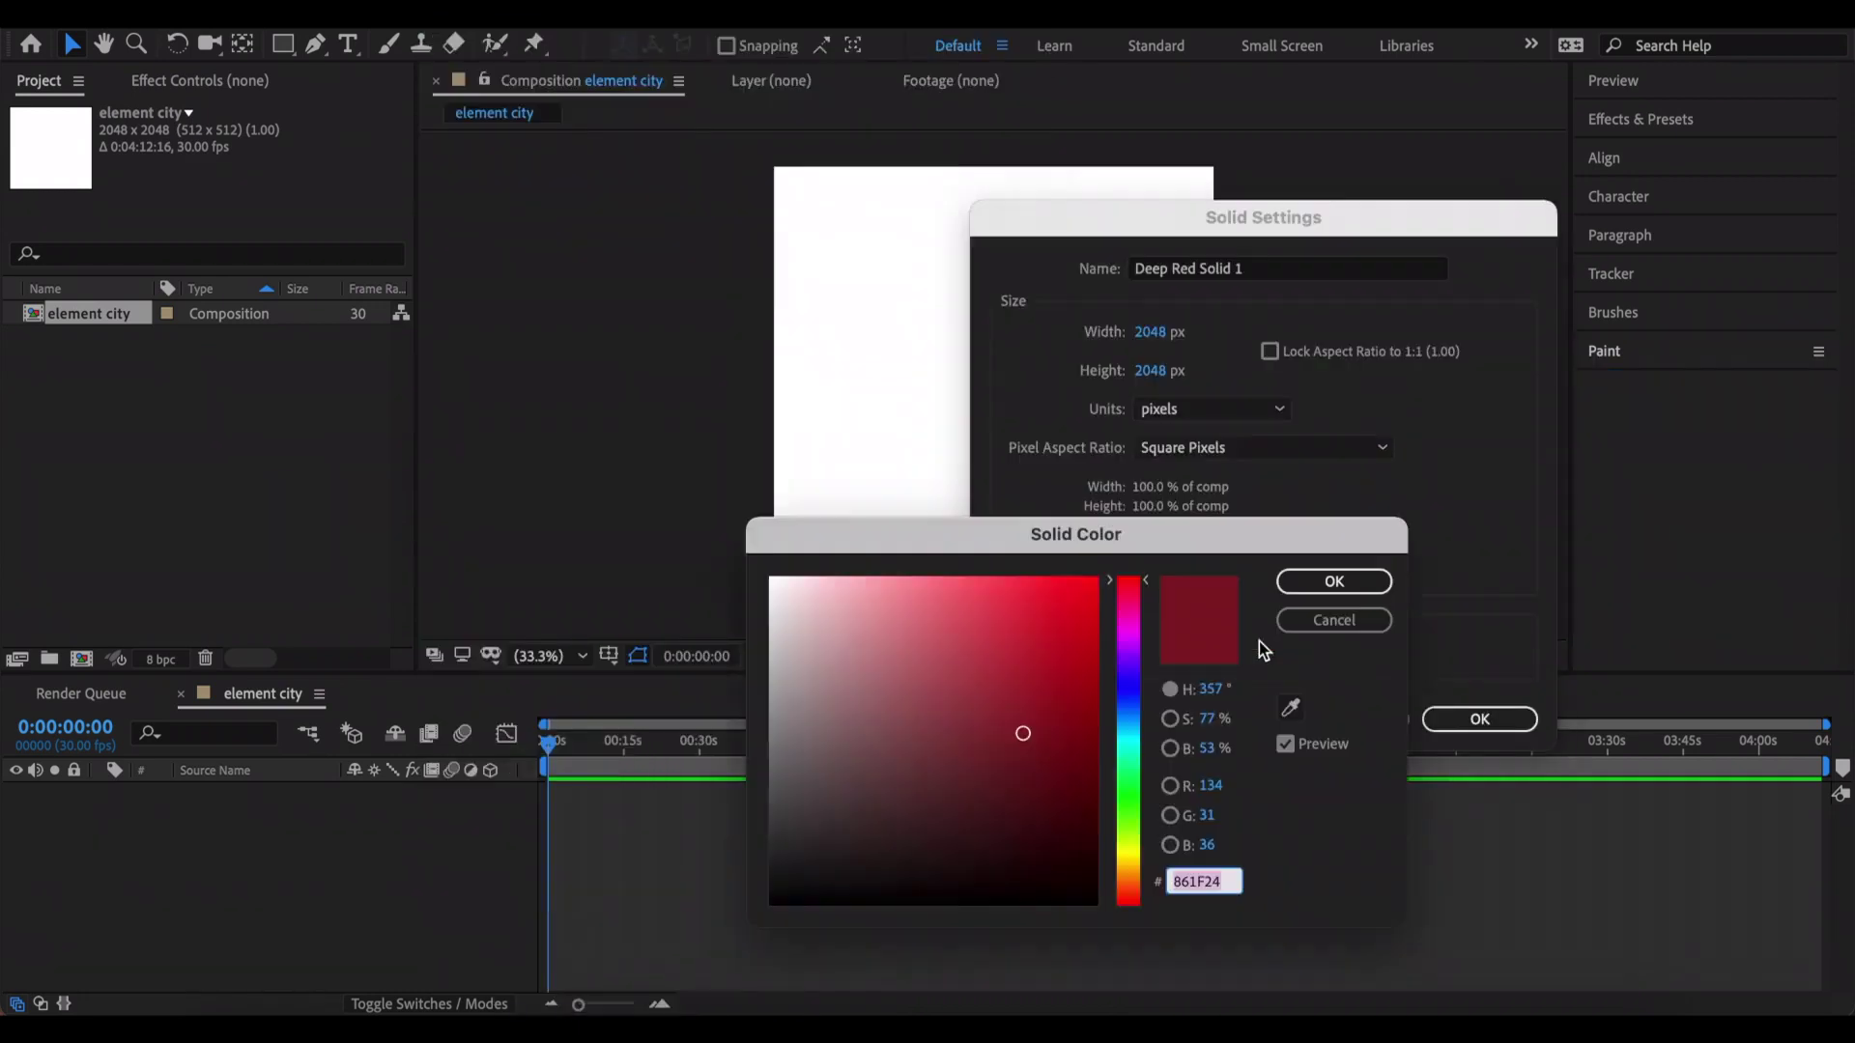
{"action": "left_click_drag", "start_coordinate": [1128, 630], "coordinate": [1140, 682]}
{"action": "left_click_drag", "start_coordinate": [1033, 759], "coordinate": [1001, 832]}
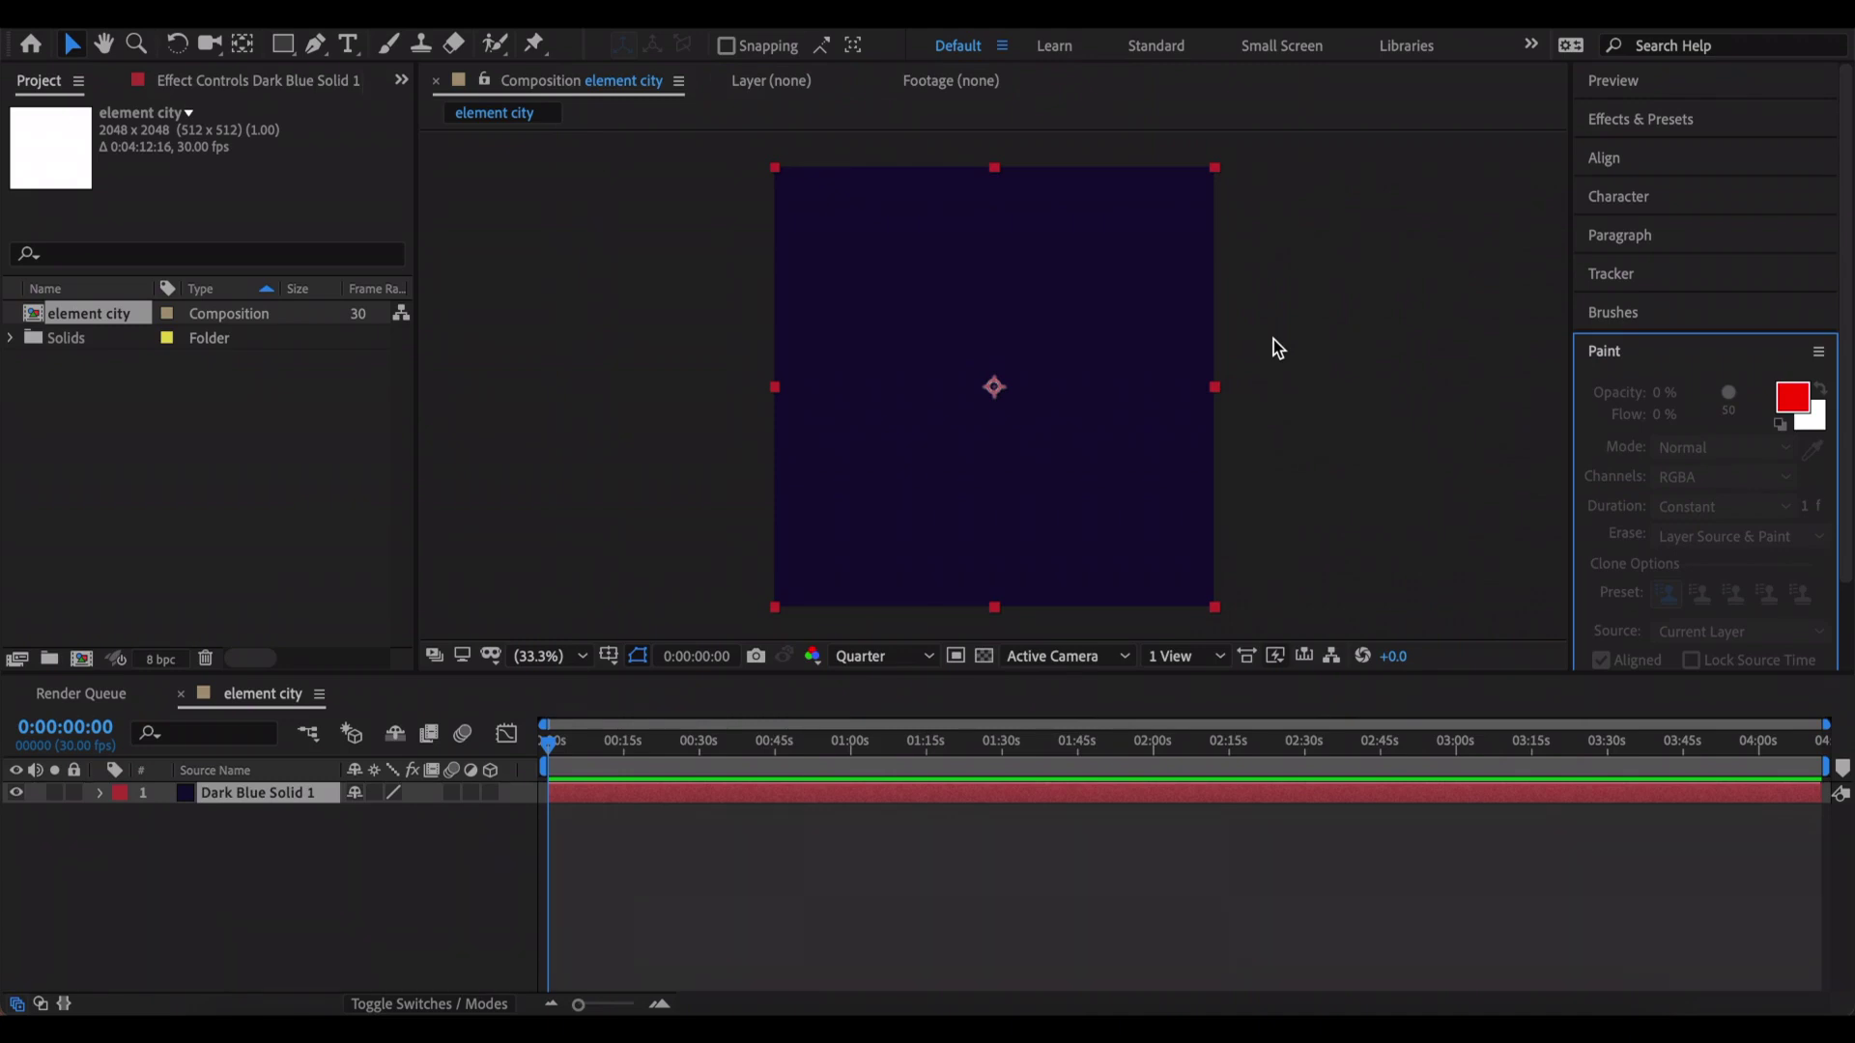
- Create a second 2048 x 2048 px solid layer with a light cyan colour
{"action": "left_click", "coordinate": [456, 10]}
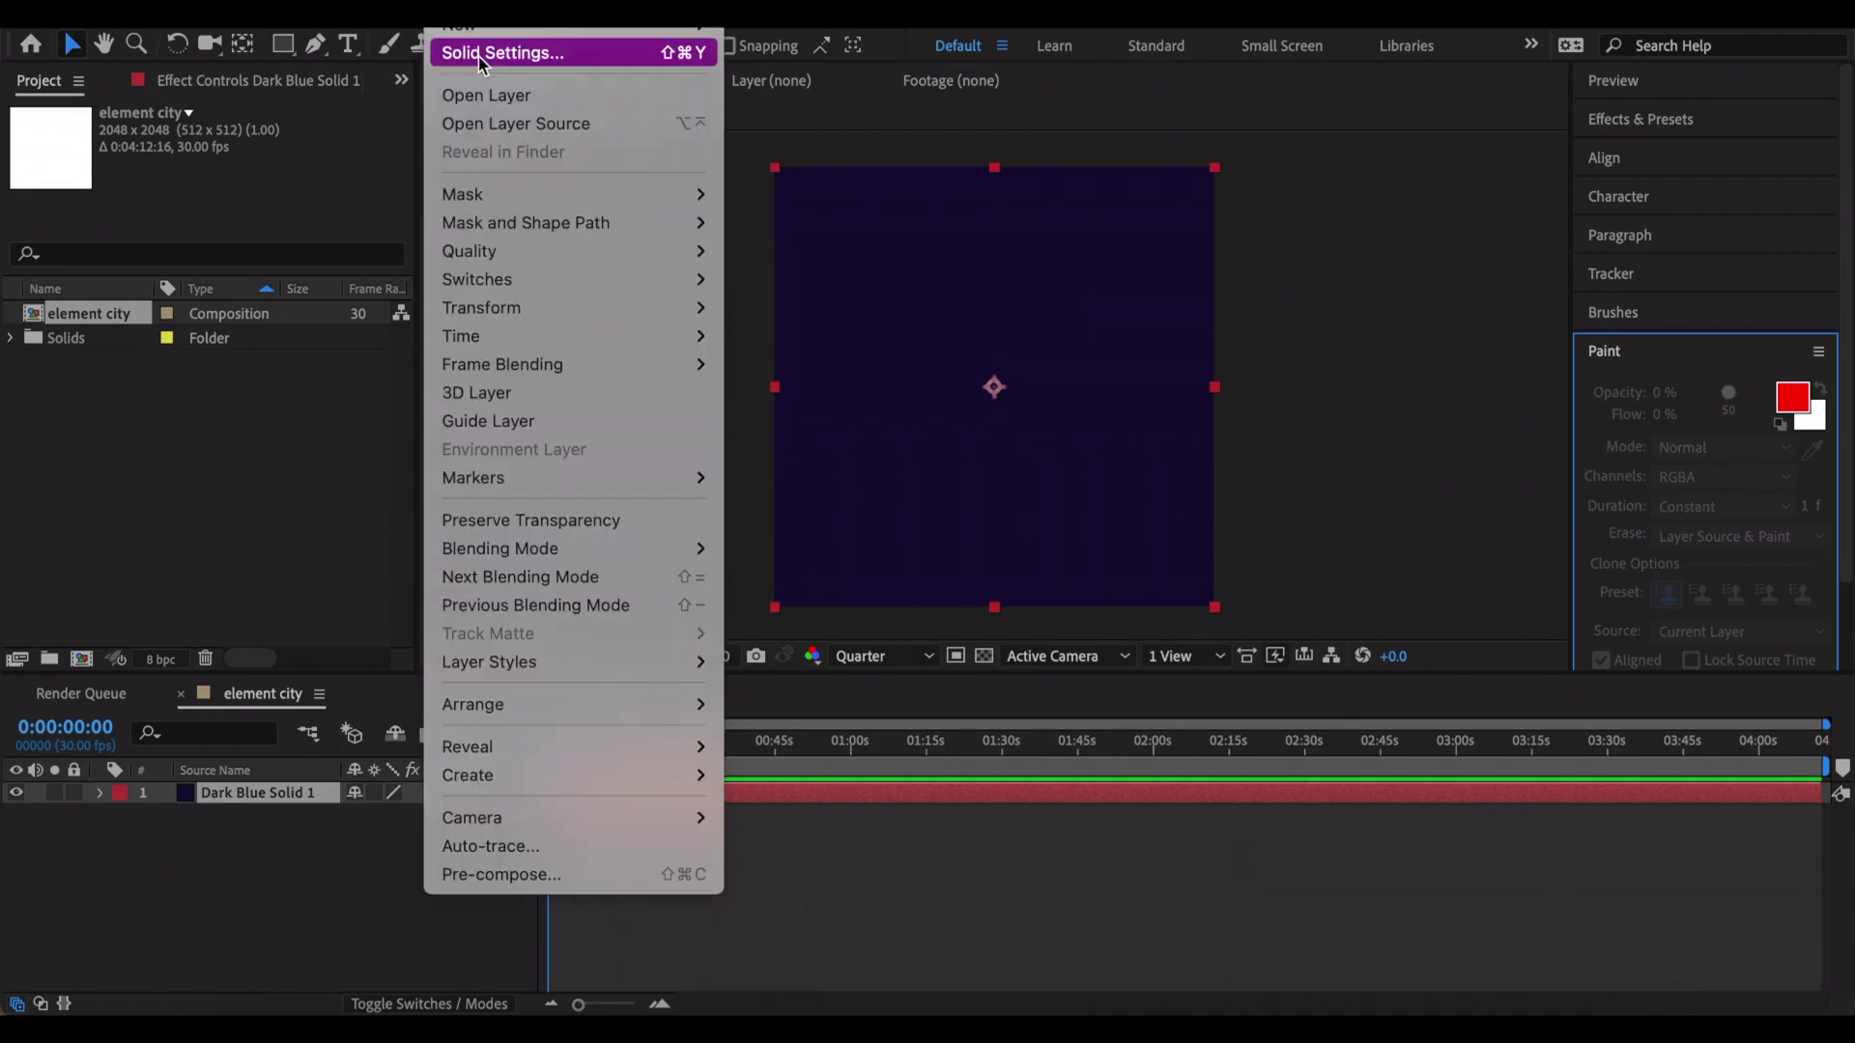
{"action": "mouse_move", "coordinate": [490, 27]}
{"action": "left_click", "coordinate": [762, 52]}
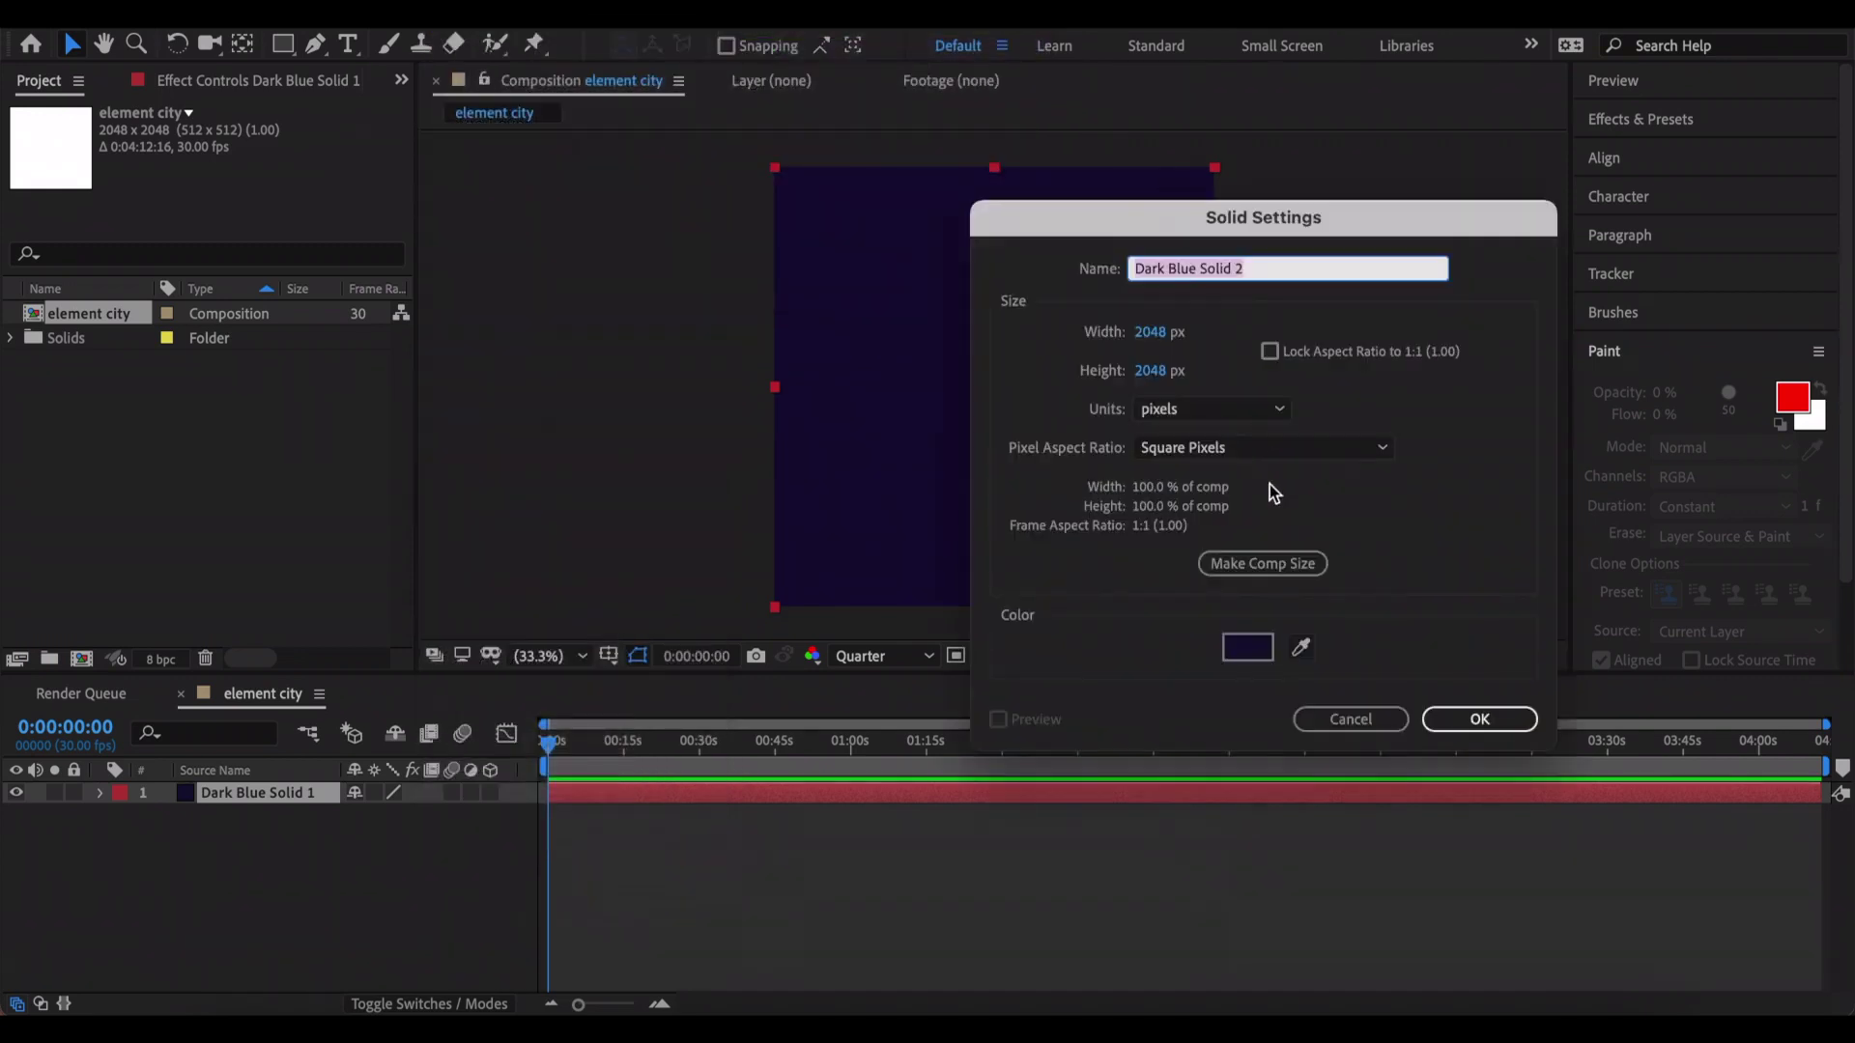
{"action": "left_click", "coordinate": [1243, 646]}
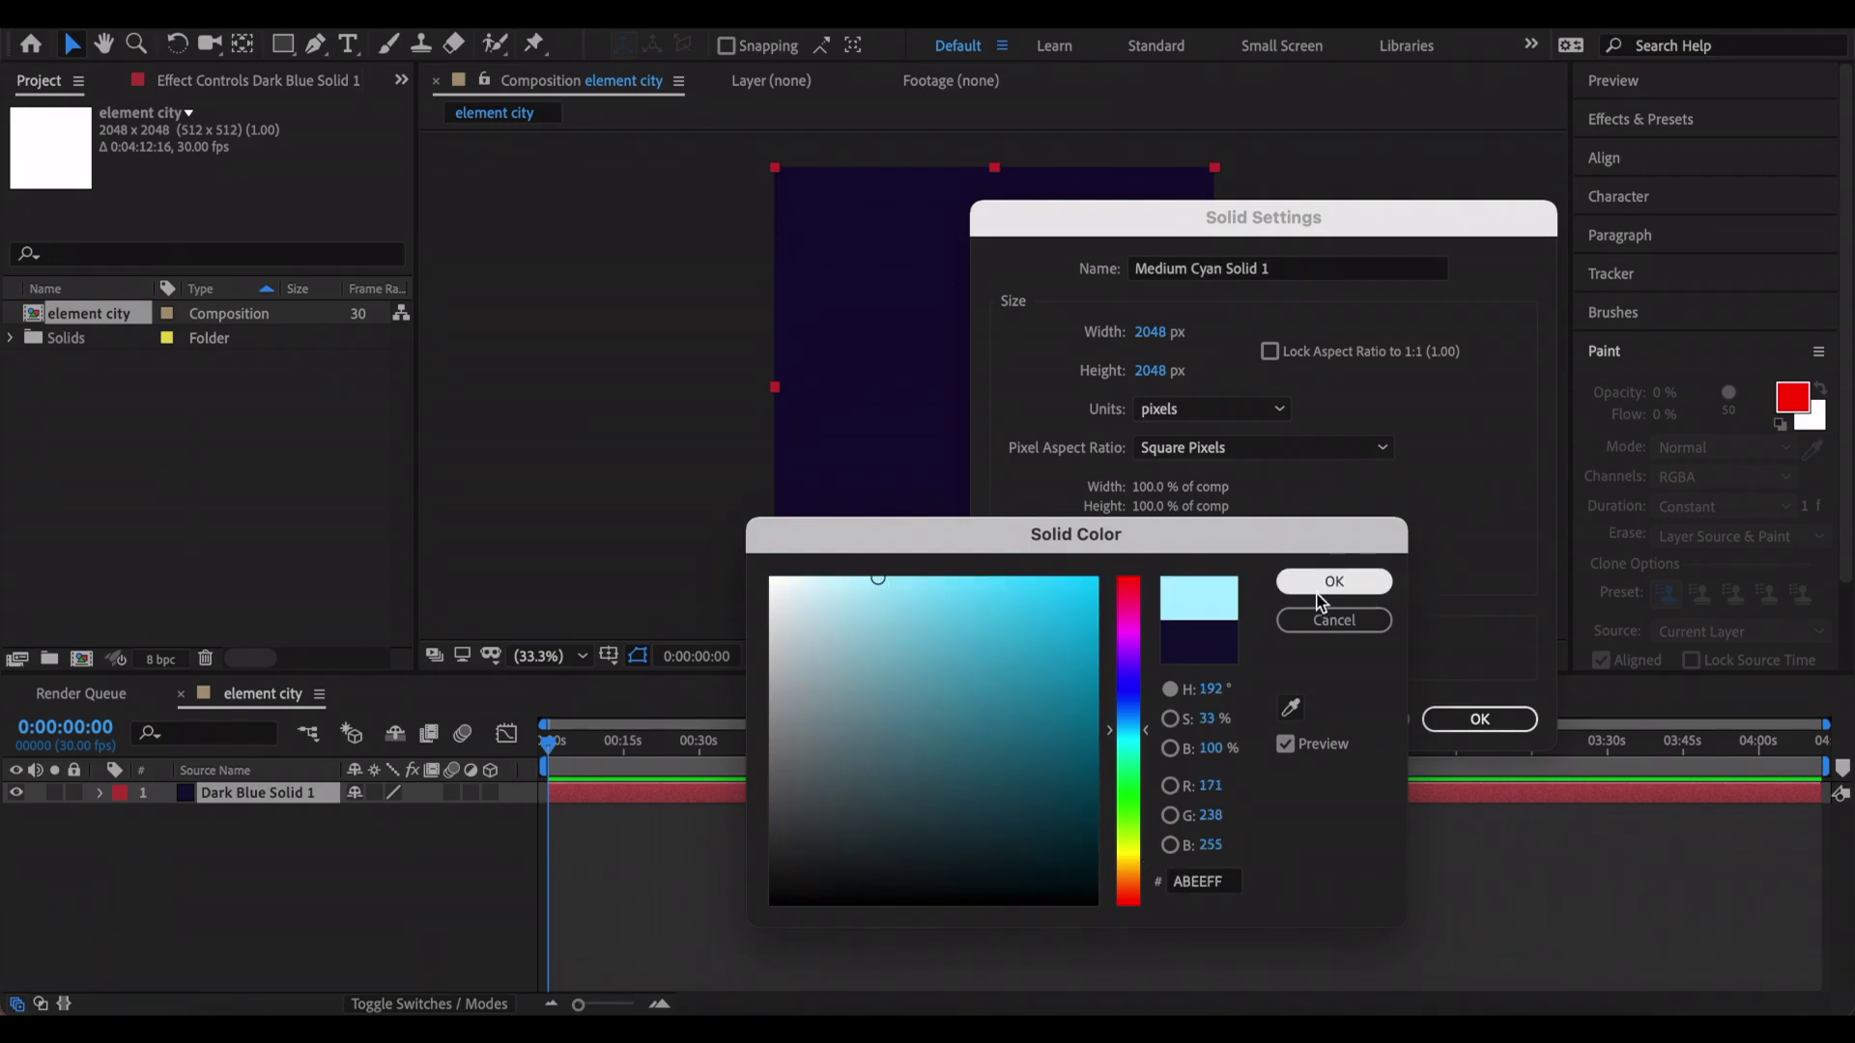
{"action": "left_click", "coordinate": [1322, 597]}
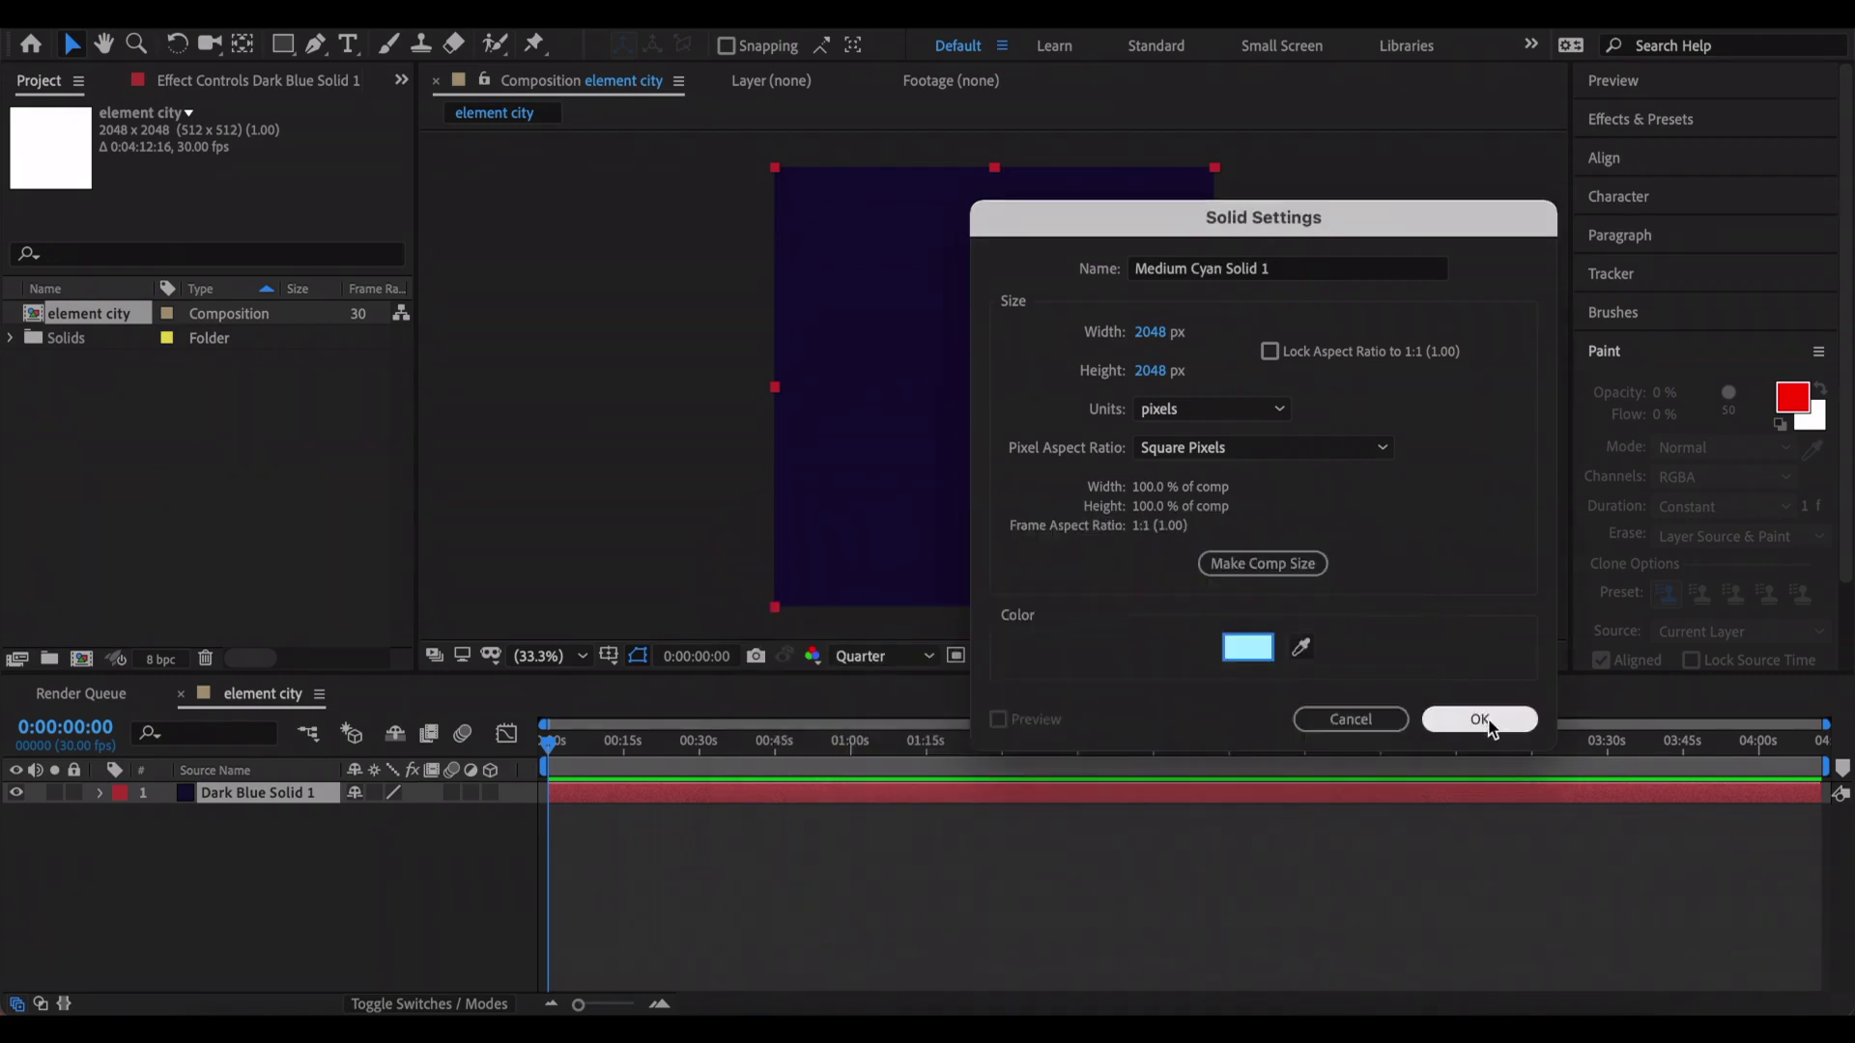
{"action": "left_click", "coordinate": [1478, 719]}
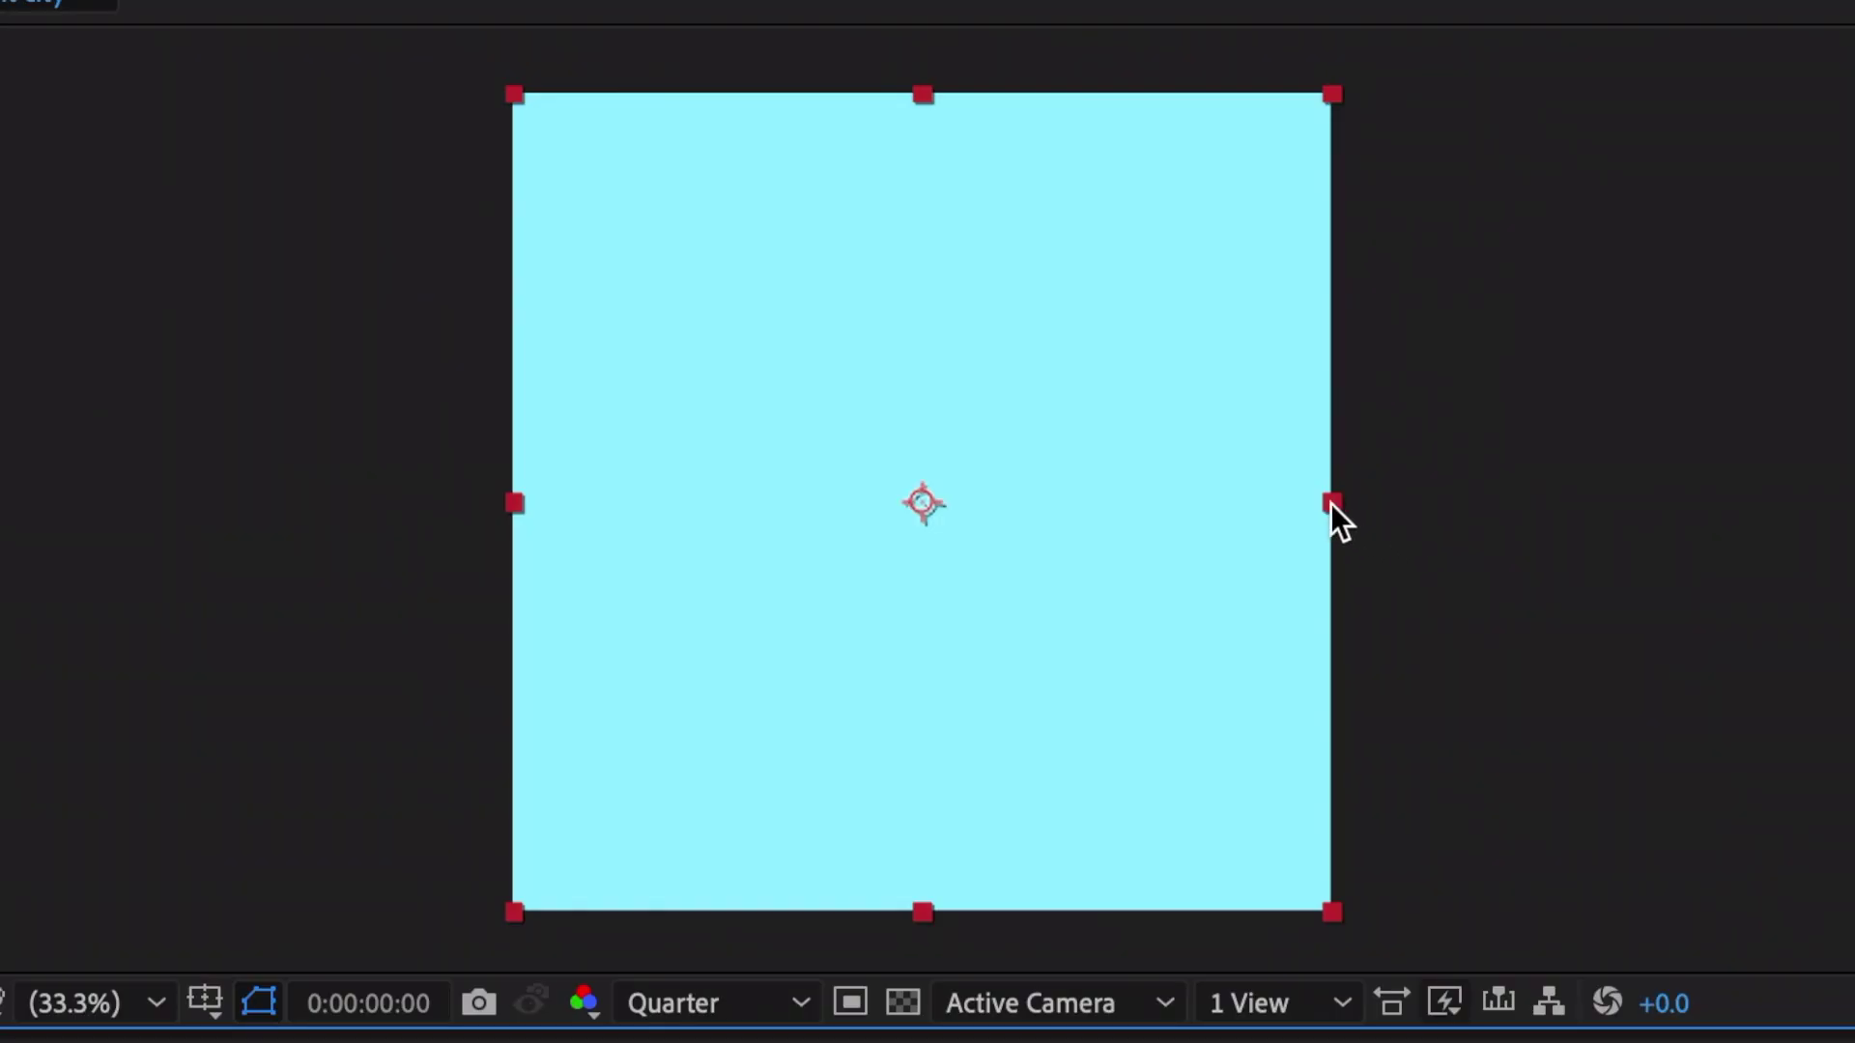
- Shrink the cyan solid into an upright window pane by scaling it to 60% width and 87% height
{"action": "left_click_drag", "start_coordinate": [1331, 503], "coordinate": [1204, 543]}
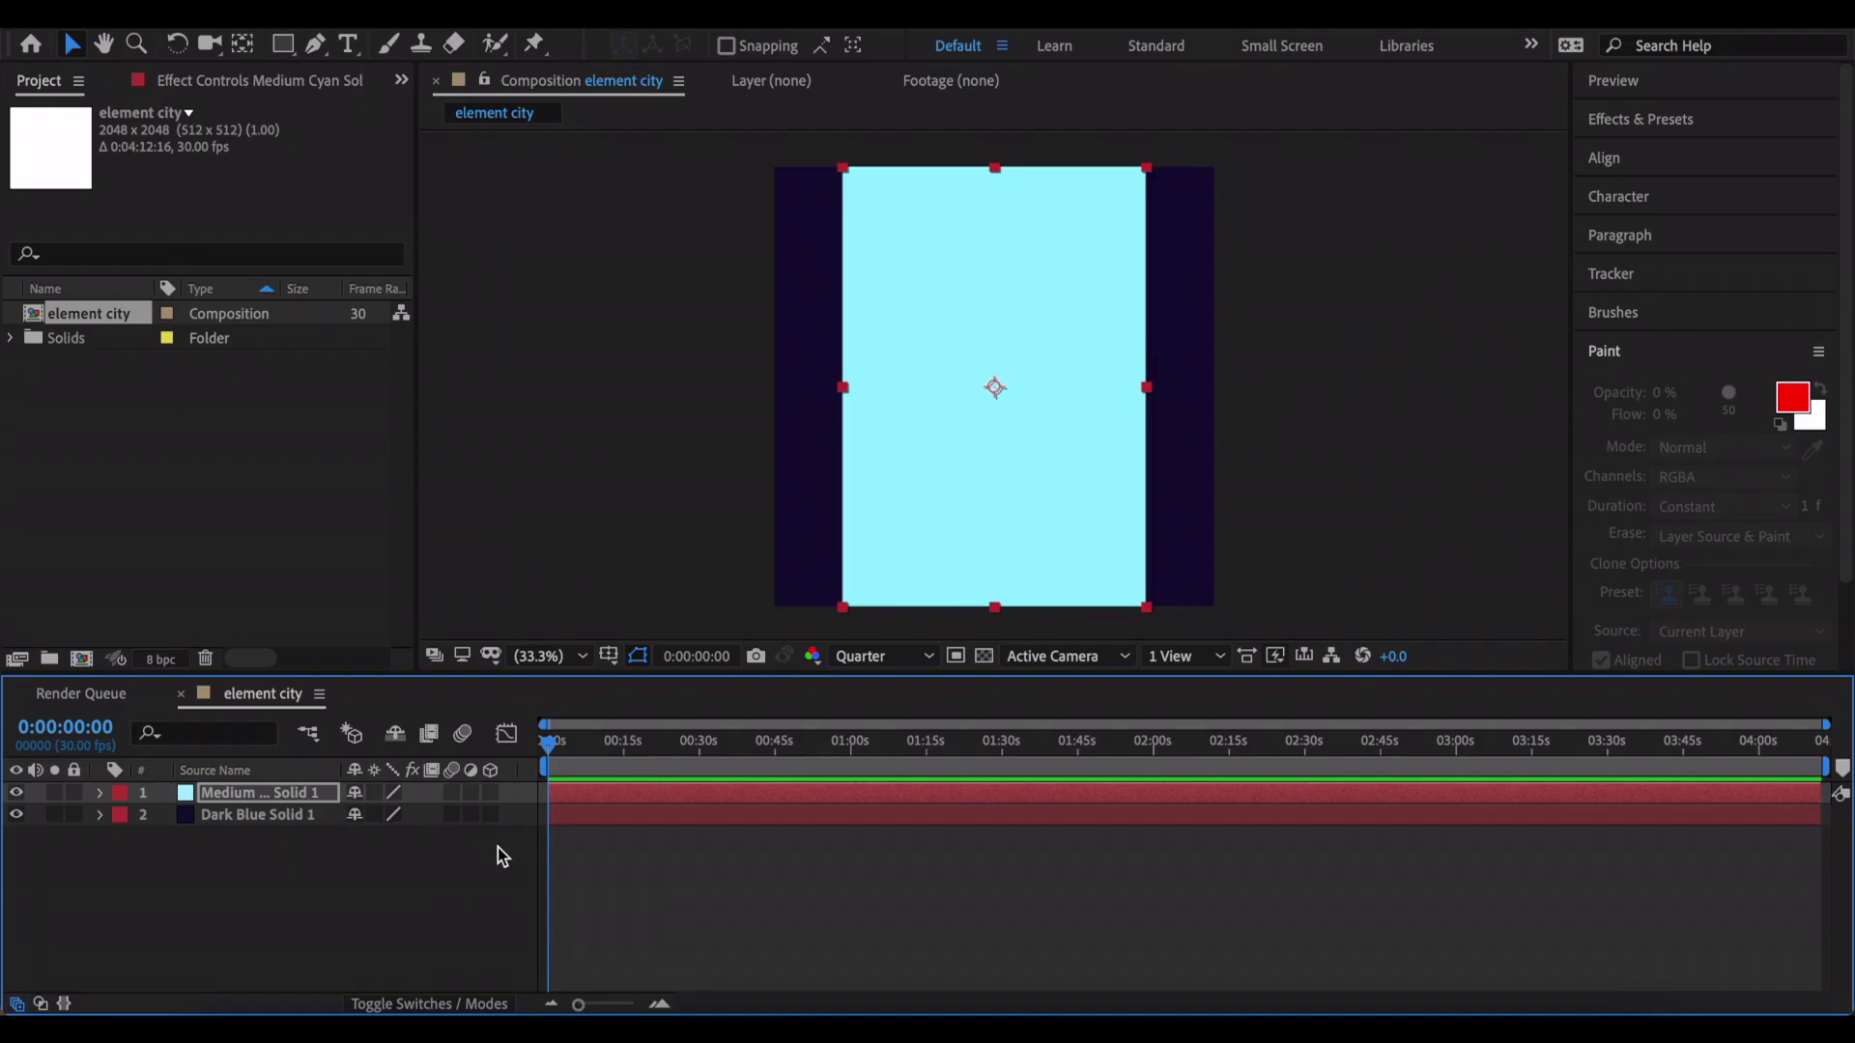
{"action": "key", "text": "s"}
{"action": "left_click_drag", "start_coordinate": [430, 825], "coordinate": [410, 819]}
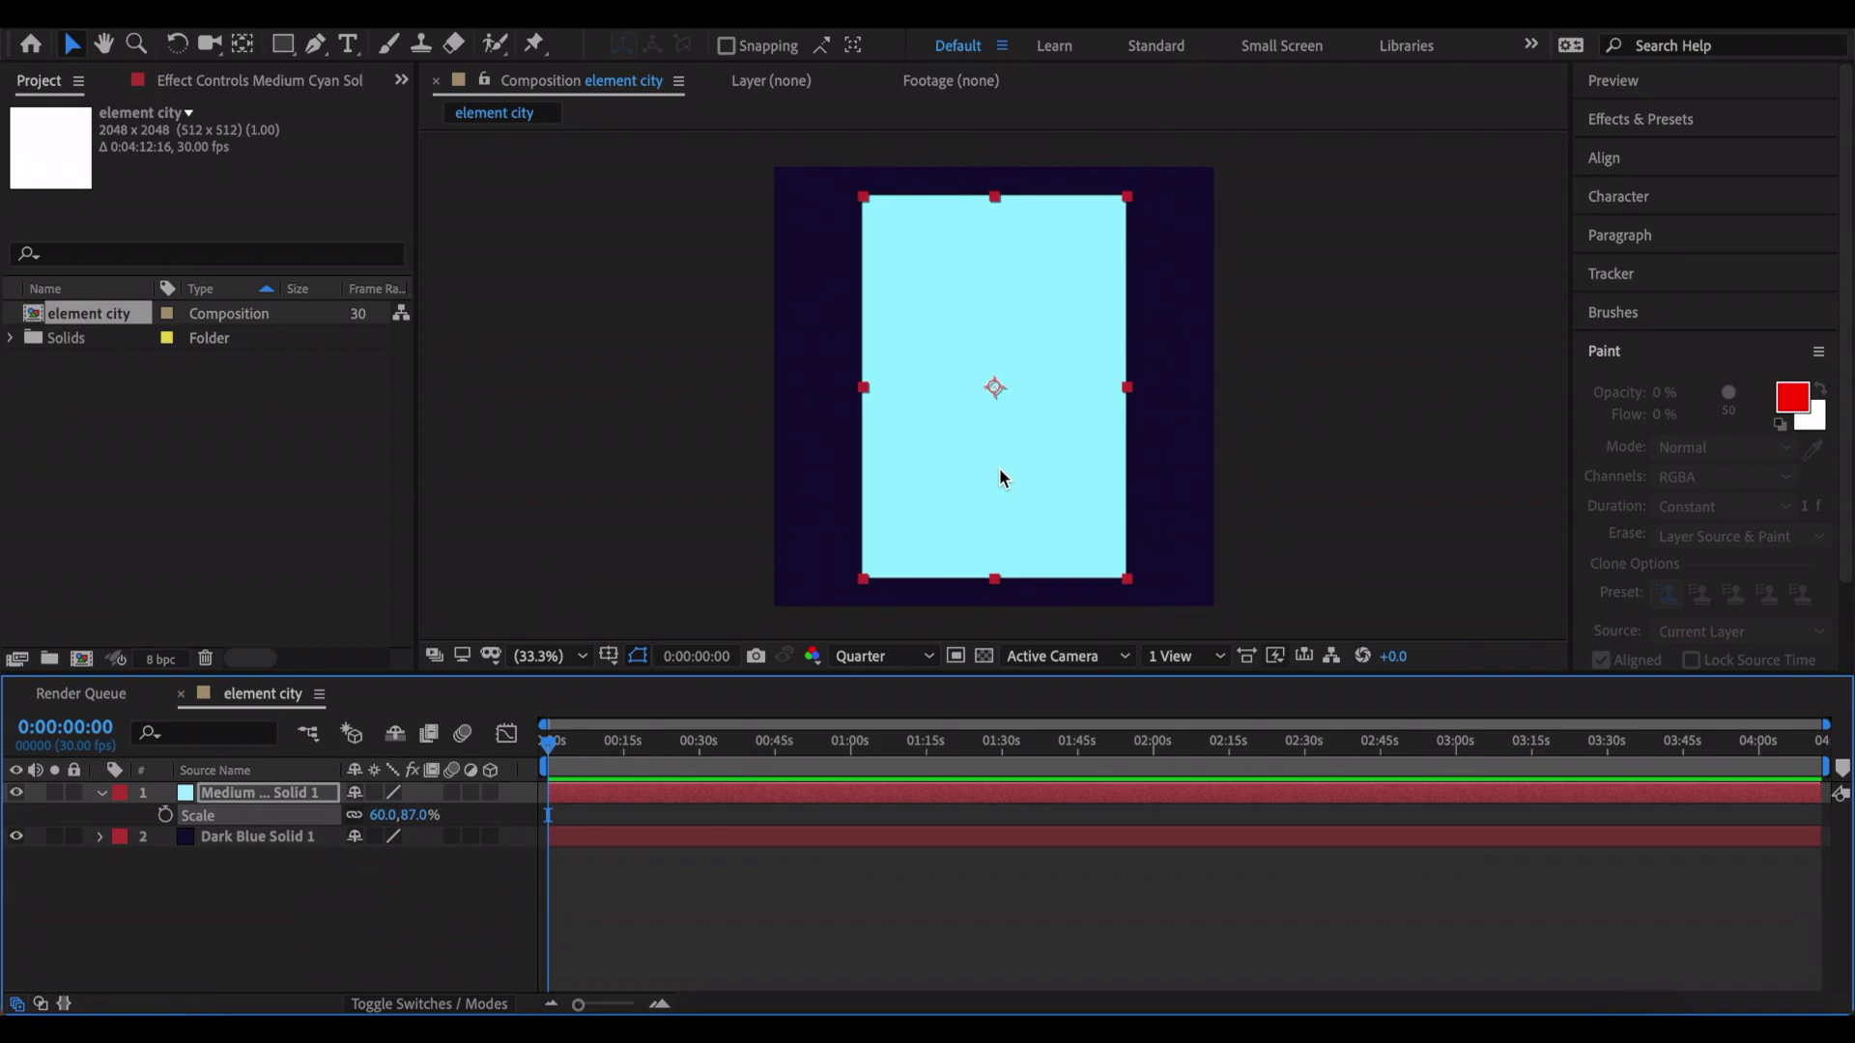
- Pre-compose the cyan solid as "window", moving all attributes into the new composition
{"action": "key", "text": "super+shift+c"}
{"action": "type", "text": "window"}
{"action": "left_click", "coordinate": [966, 451]}
{"action": "left_click", "coordinate": [1118, 602]}
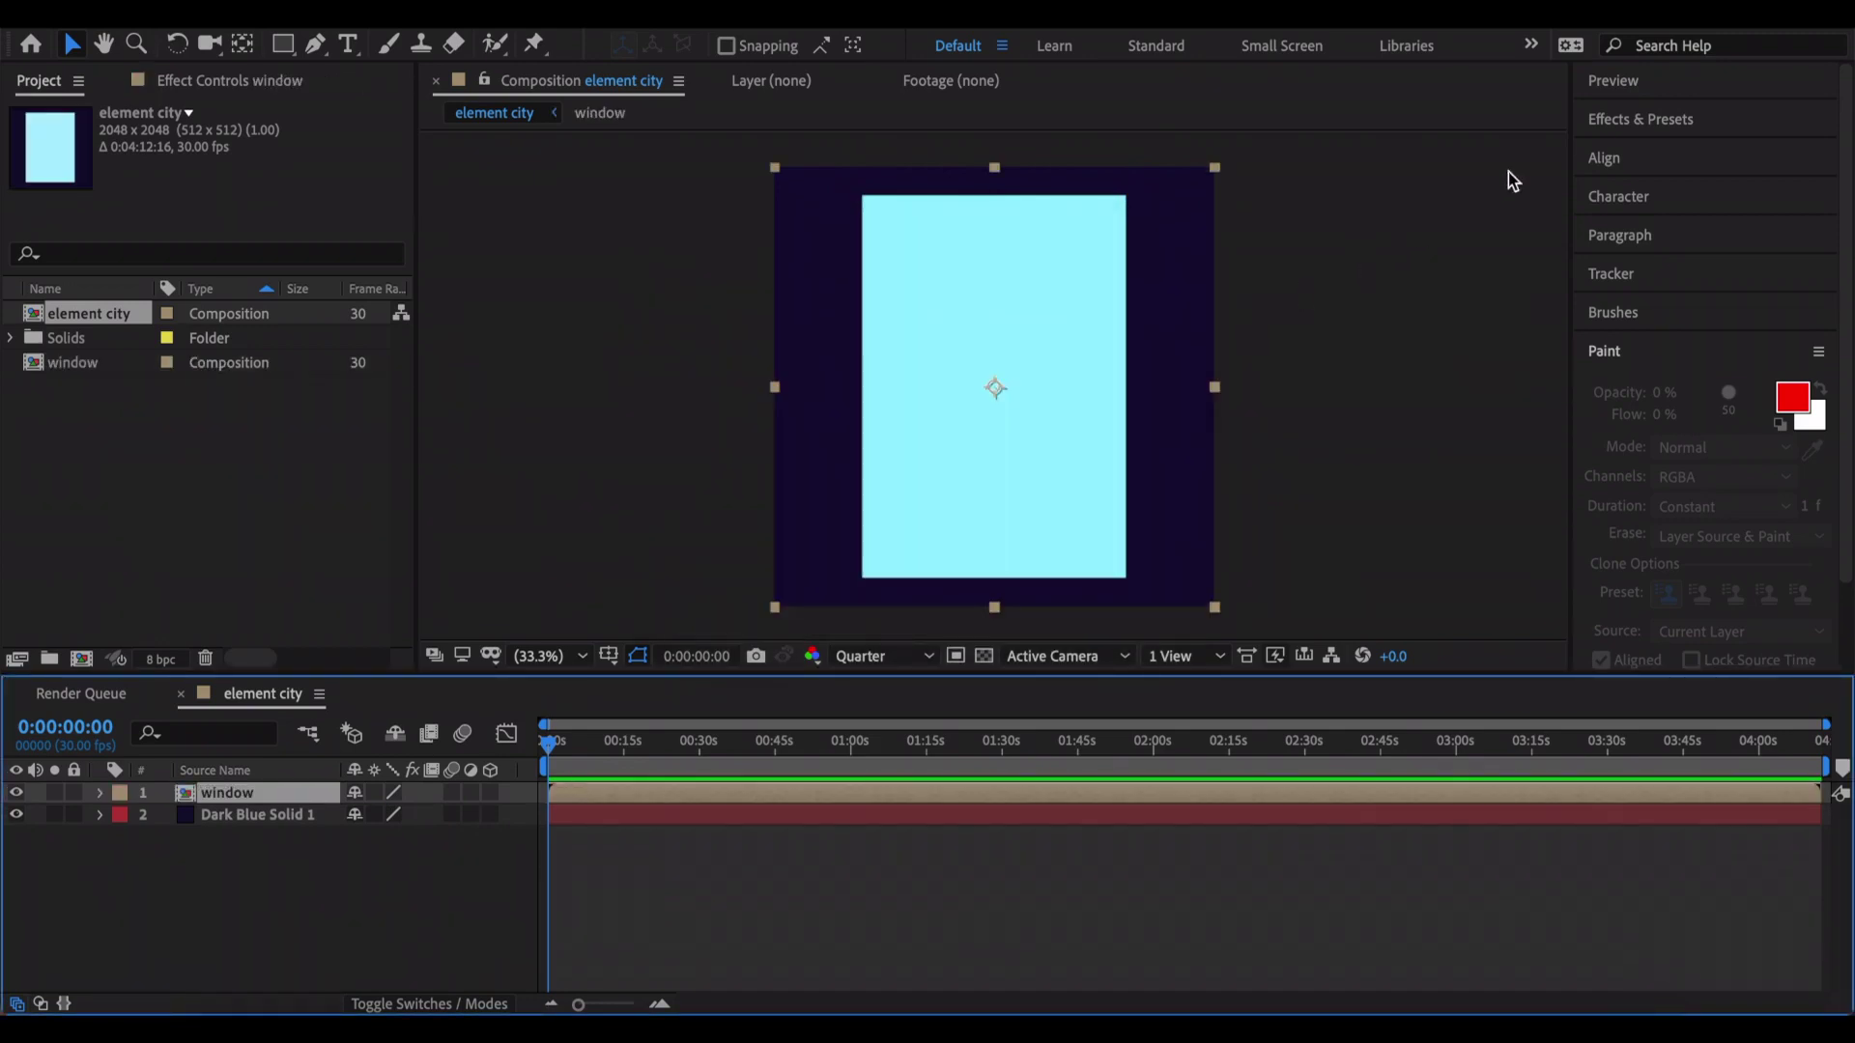
- Apply the Motion Tile effect to the window layer and scale the layer to 17%
{"action": "left_click", "coordinate": [1638, 120]}
{"action": "left_click", "coordinate": [1674, 153]}
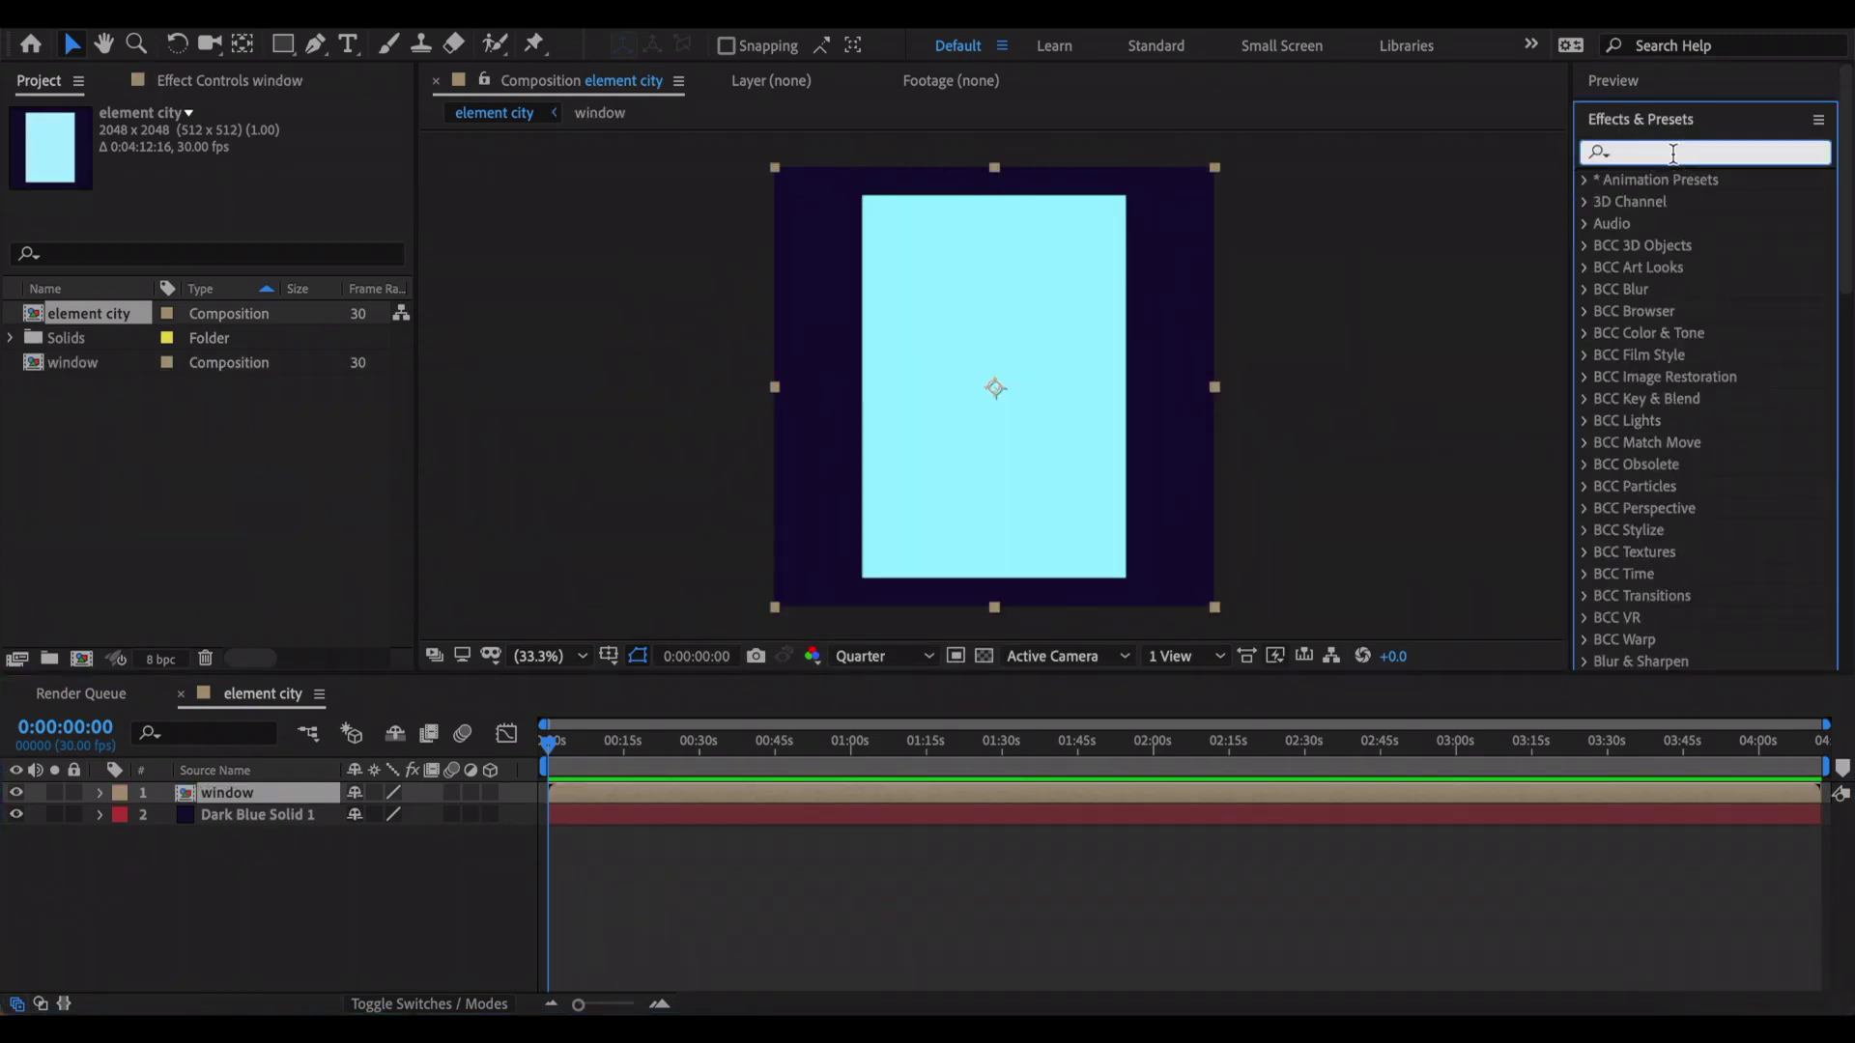
{"action": "type", "text": "motion"}
{"action": "left_click", "coordinate": [1642, 182]}
{"action": "left_click_drag", "start_coordinate": [1680, 203], "coordinate": [1330, 793]}
{"action": "key", "text": "s"}
{"action": "left_click_drag", "start_coordinate": [409, 817], "coordinate": [311, 839]}
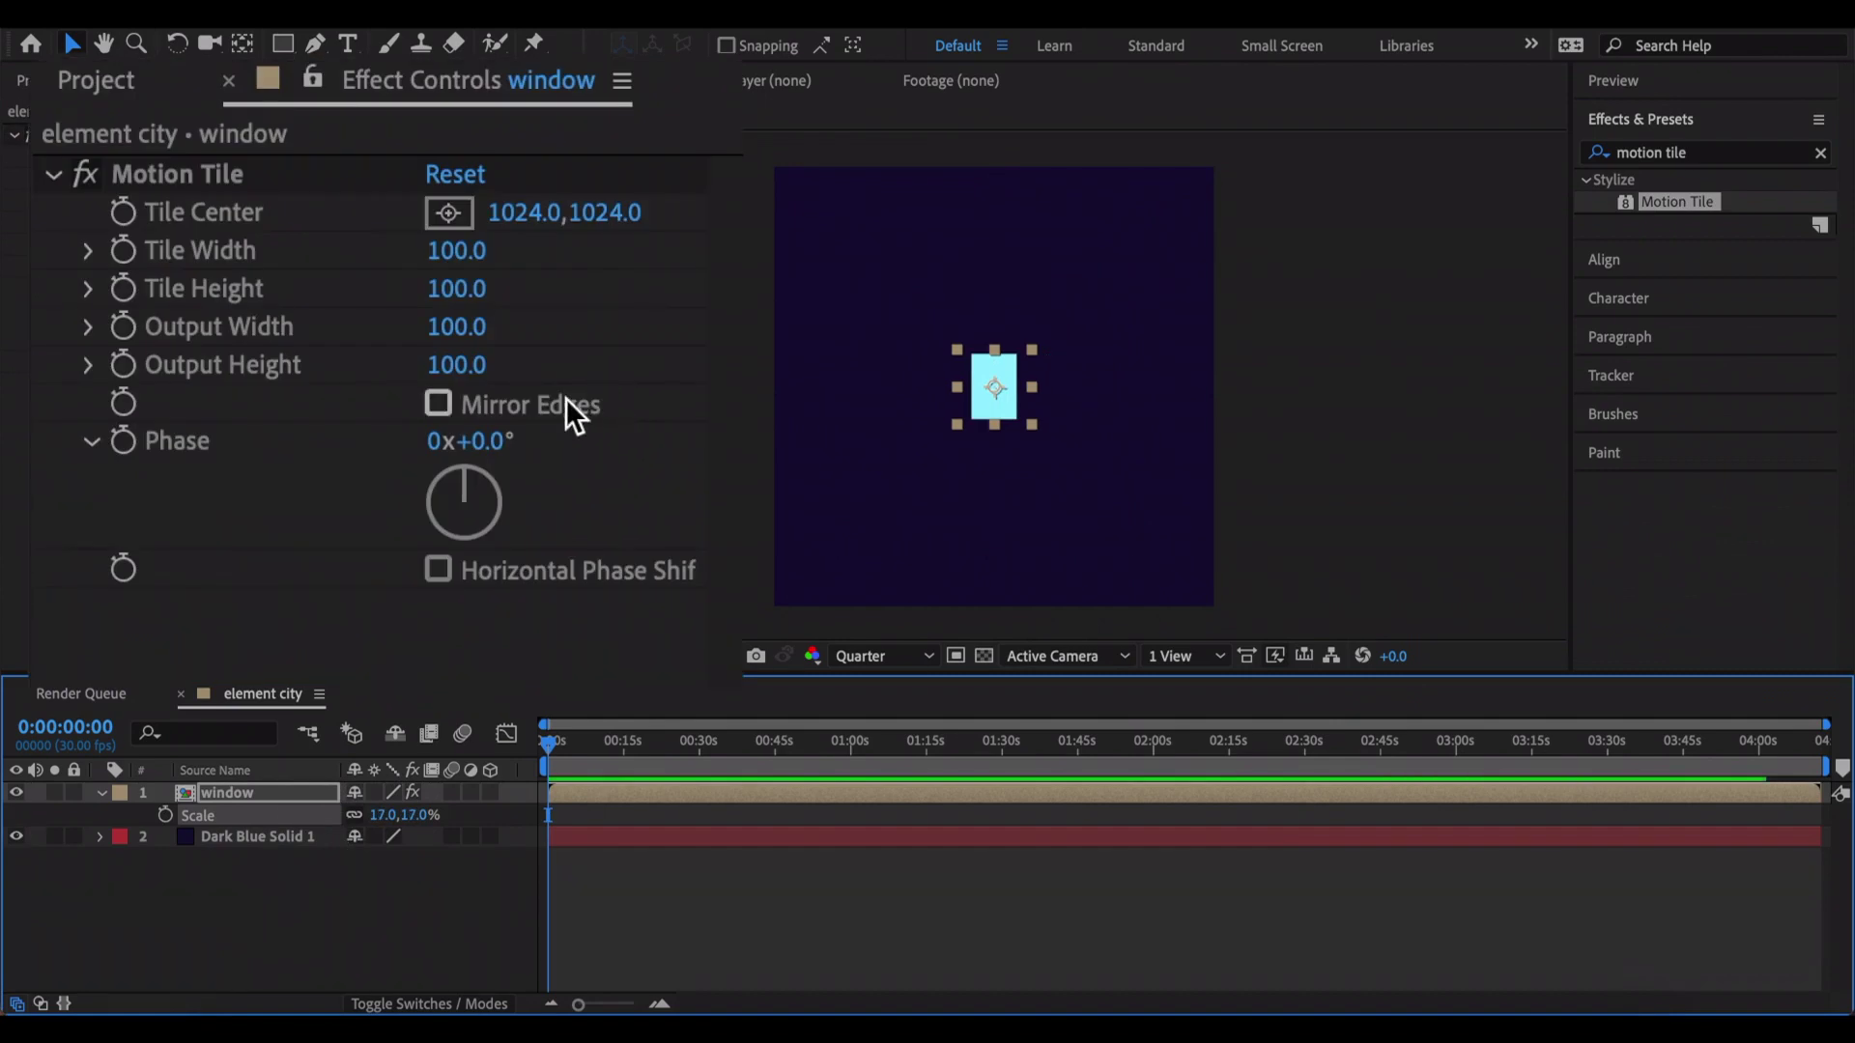
- Enable Mirror Edges in Motion Tile and set Output Width to 910 and Output Height to 760
{"action": "left_click", "coordinate": [307, 267]}
{"action": "left_click_drag", "start_coordinate": [478, 328], "coordinate": [652, 331]}
{"action": "left_click_drag", "start_coordinate": [477, 364], "coordinate": [618, 360]}
{"action": "left_click", "coordinate": [697, 472]}
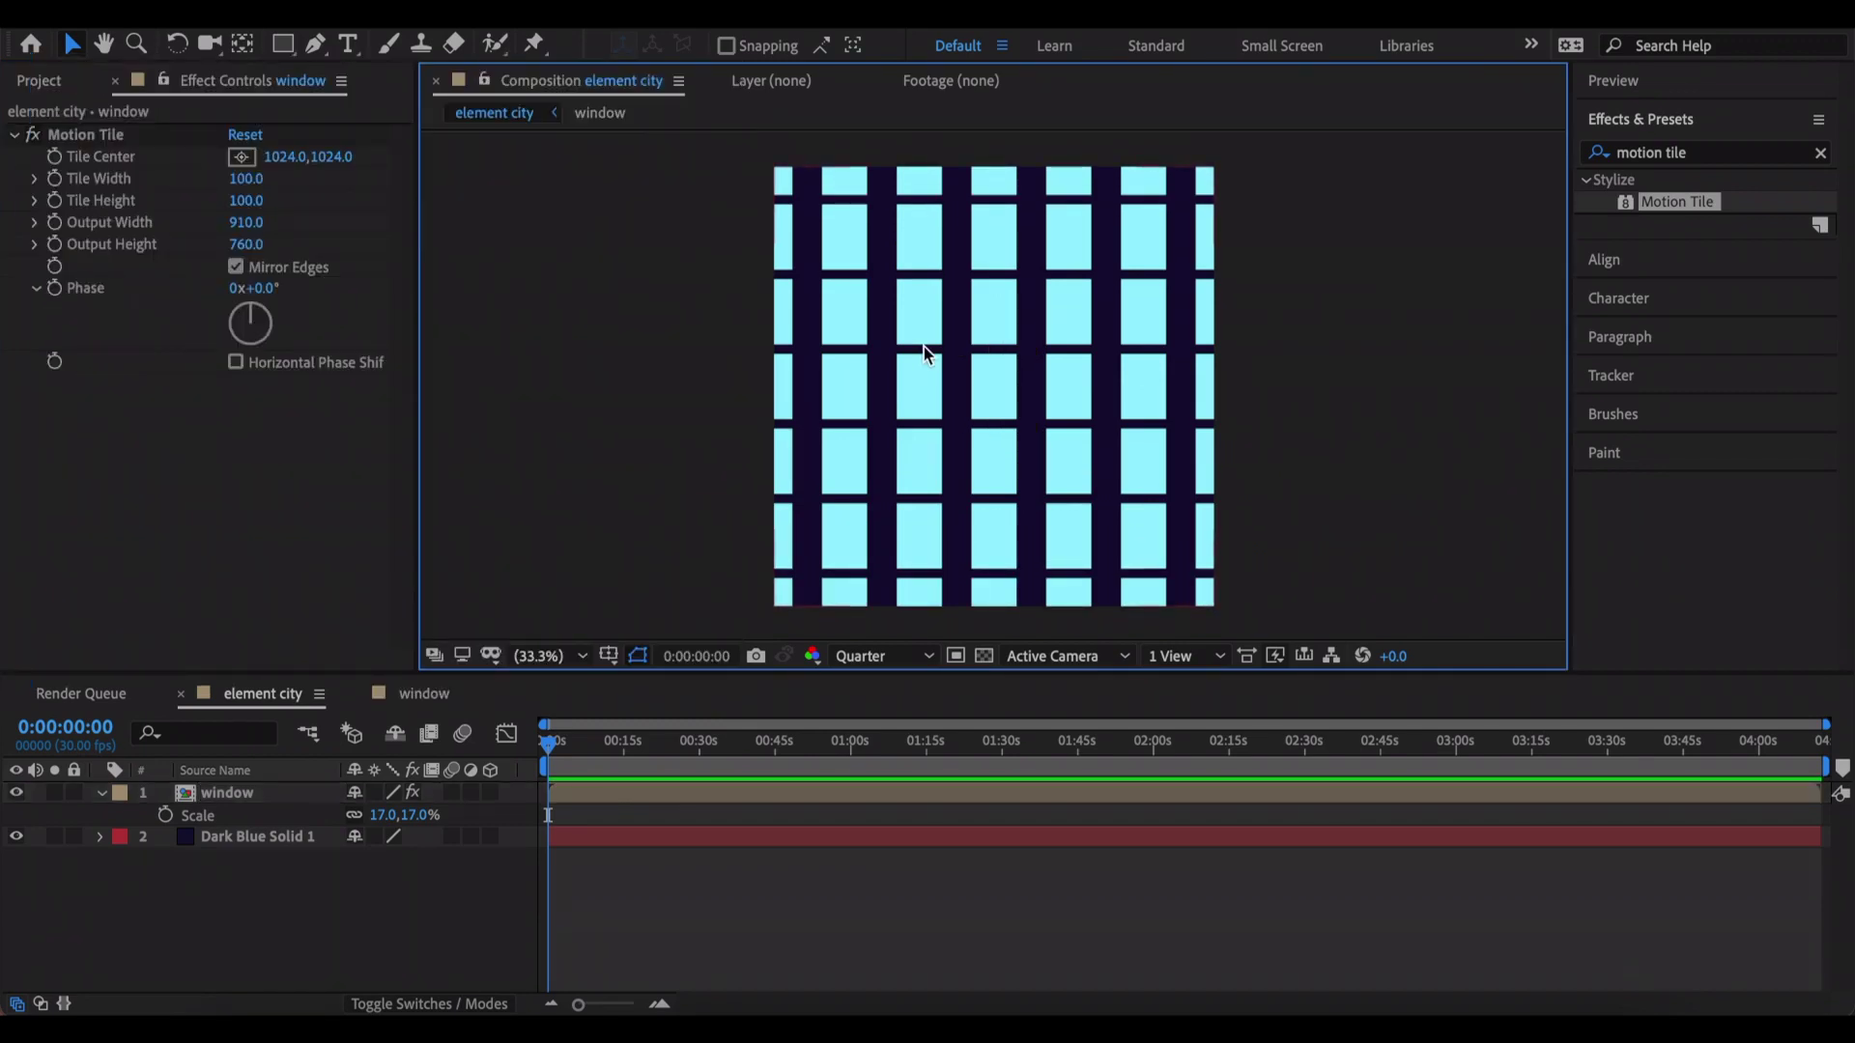
- Set the tiled window layer's scale to 14%
{"action": "double_click", "coordinate": [701, 794]}
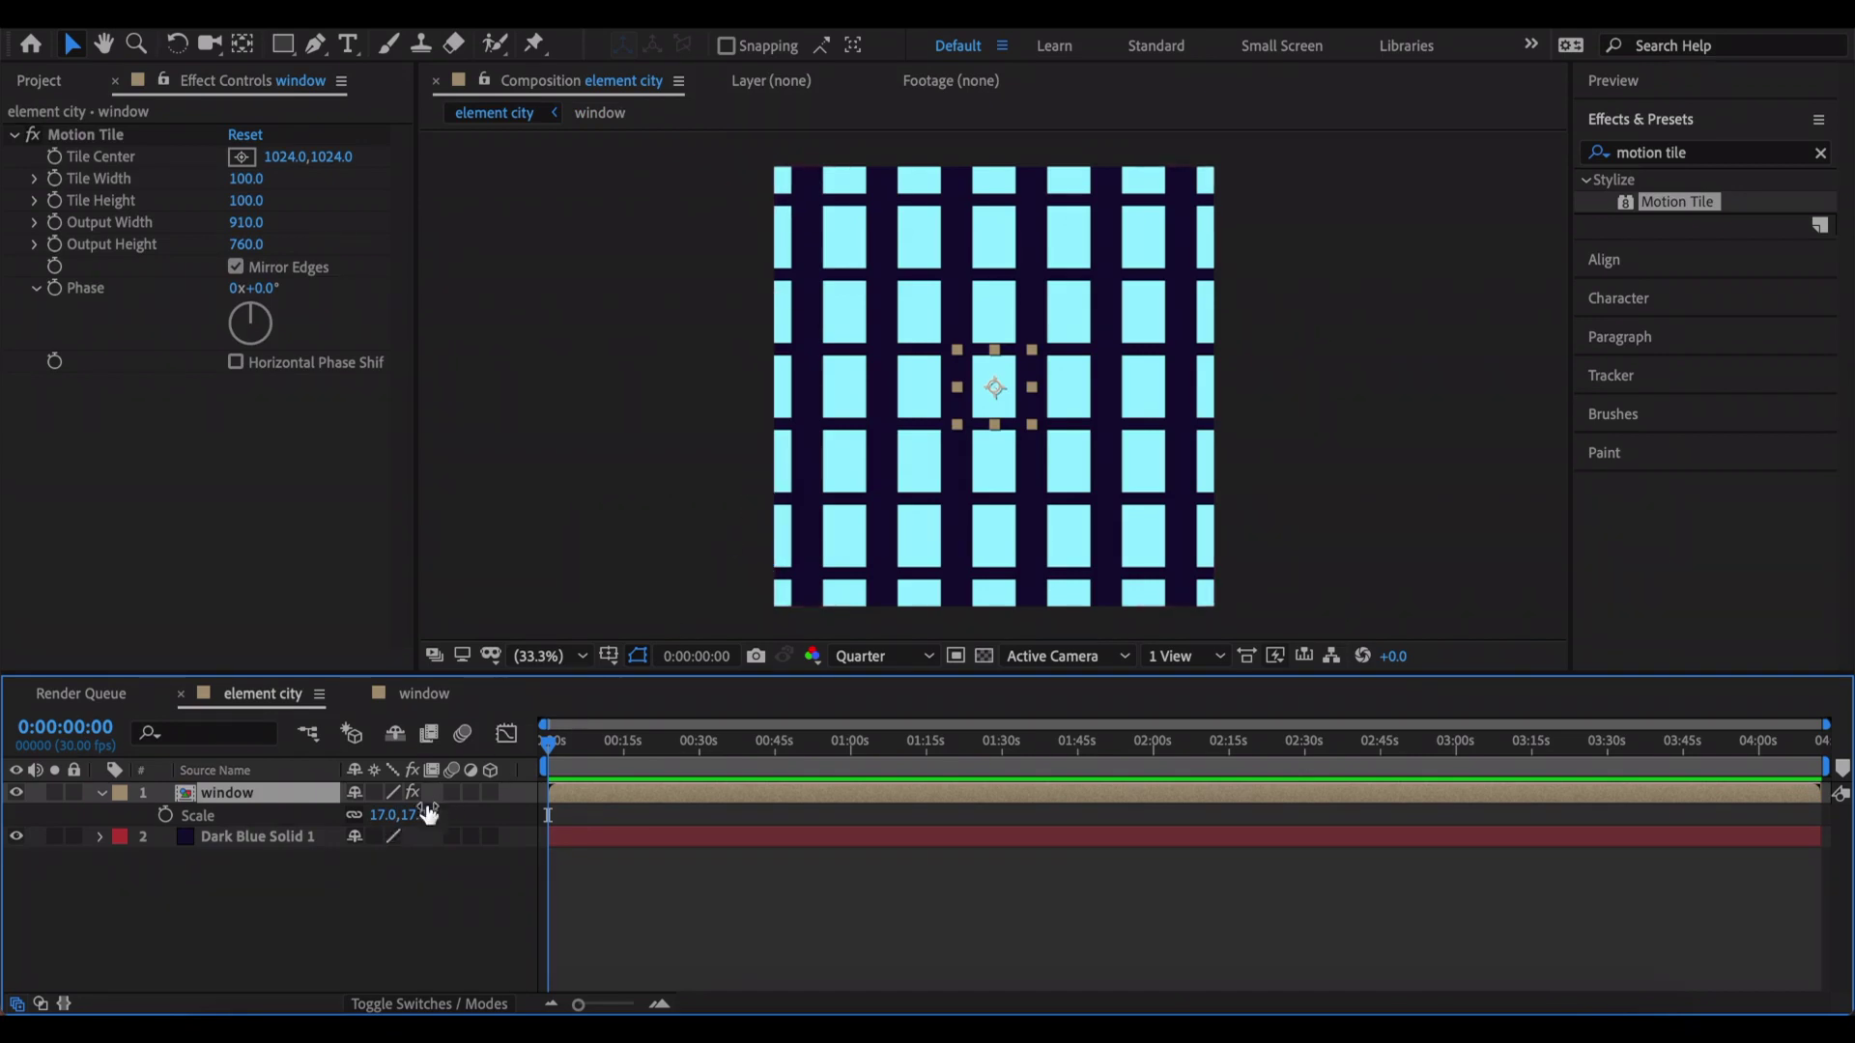
{"action": "left_click_drag", "start_coordinate": [427, 814], "coordinate": [419, 829]}
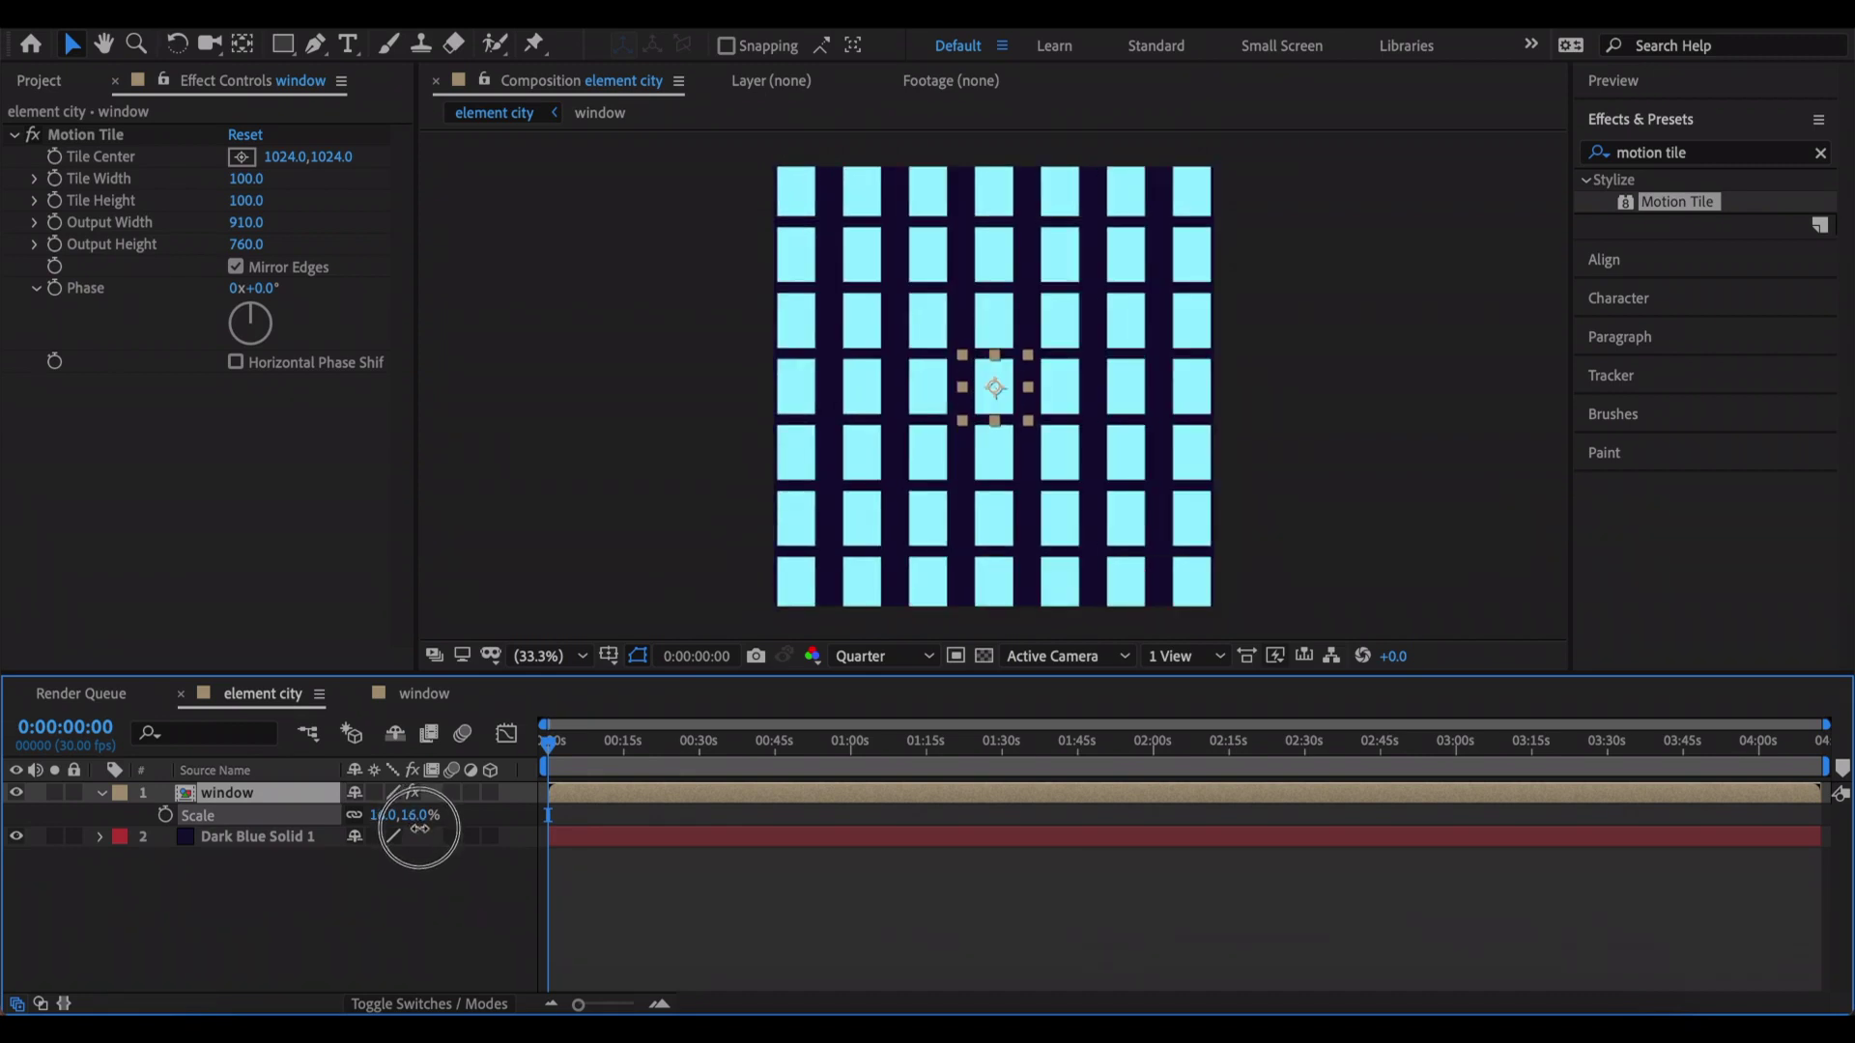
{"action": "left_click_drag", "start_coordinate": [419, 828], "coordinate": [418, 828]}
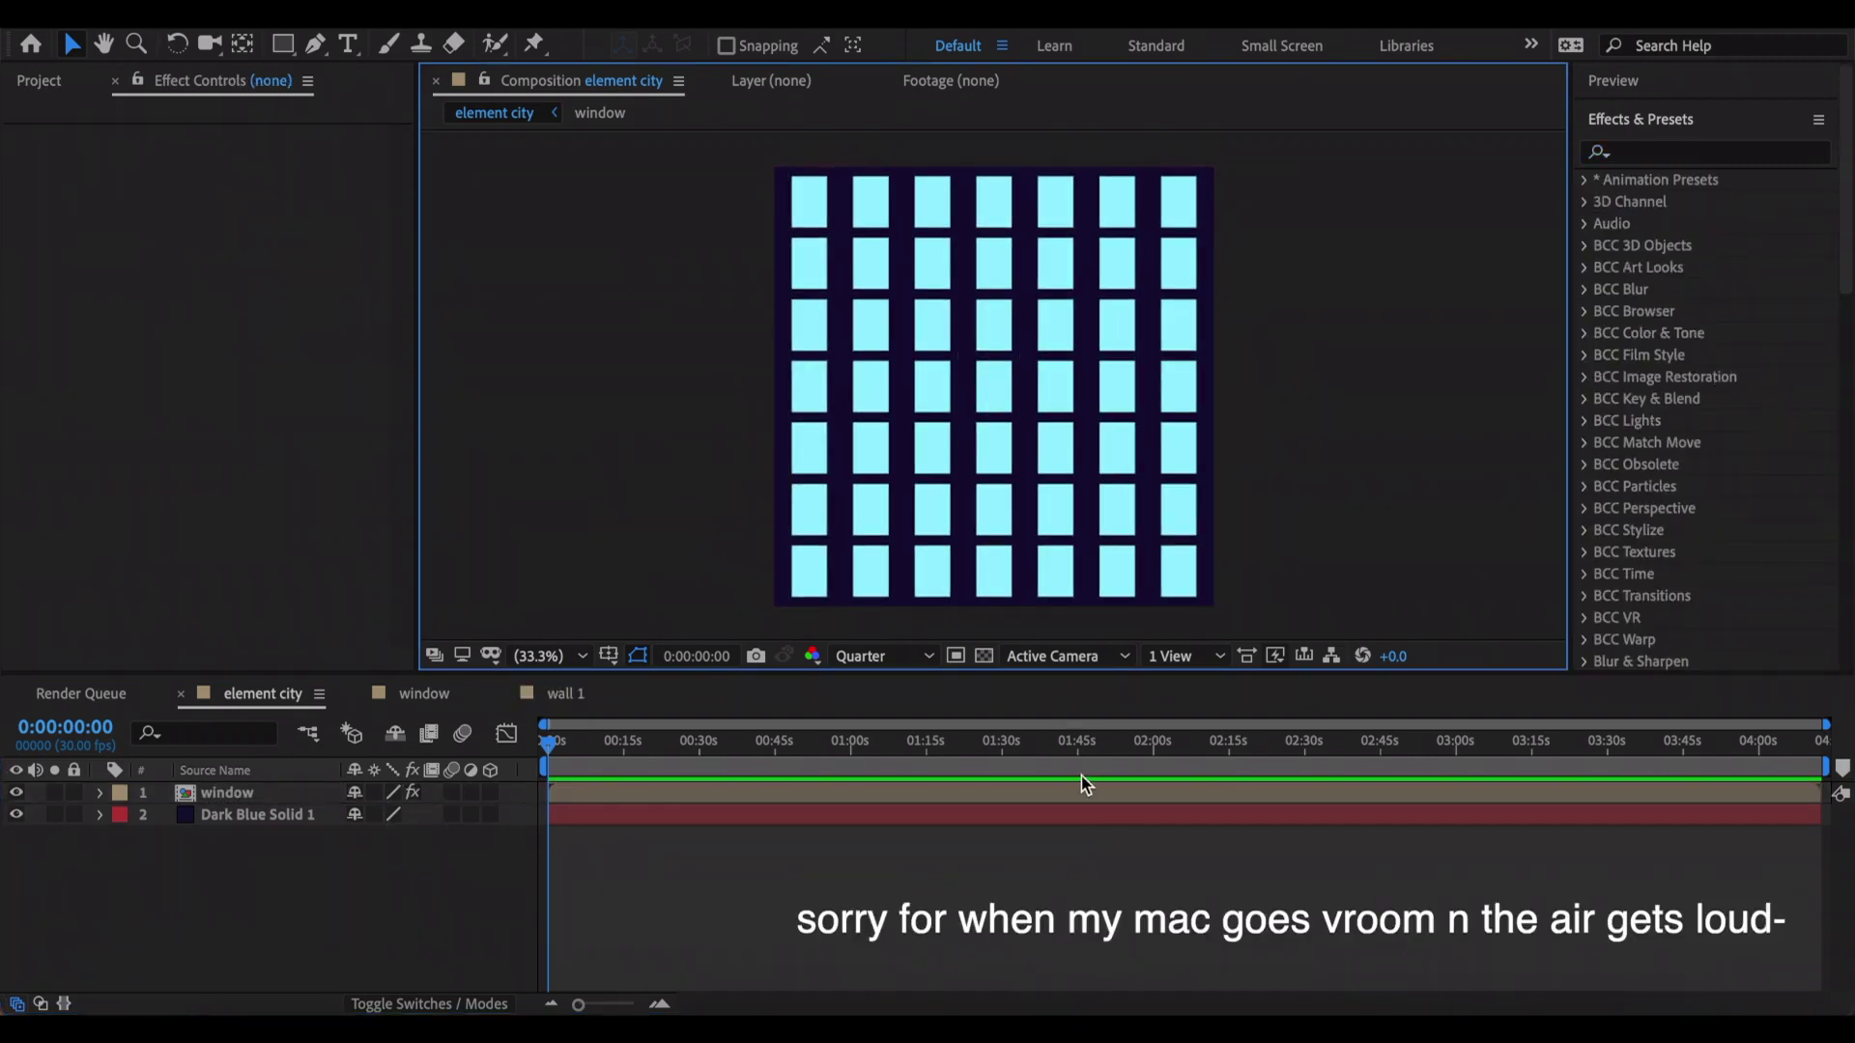
- Pre-compose the tiled window layer under its default name
{"action": "left_click", "coordinate": [1088, 790]}
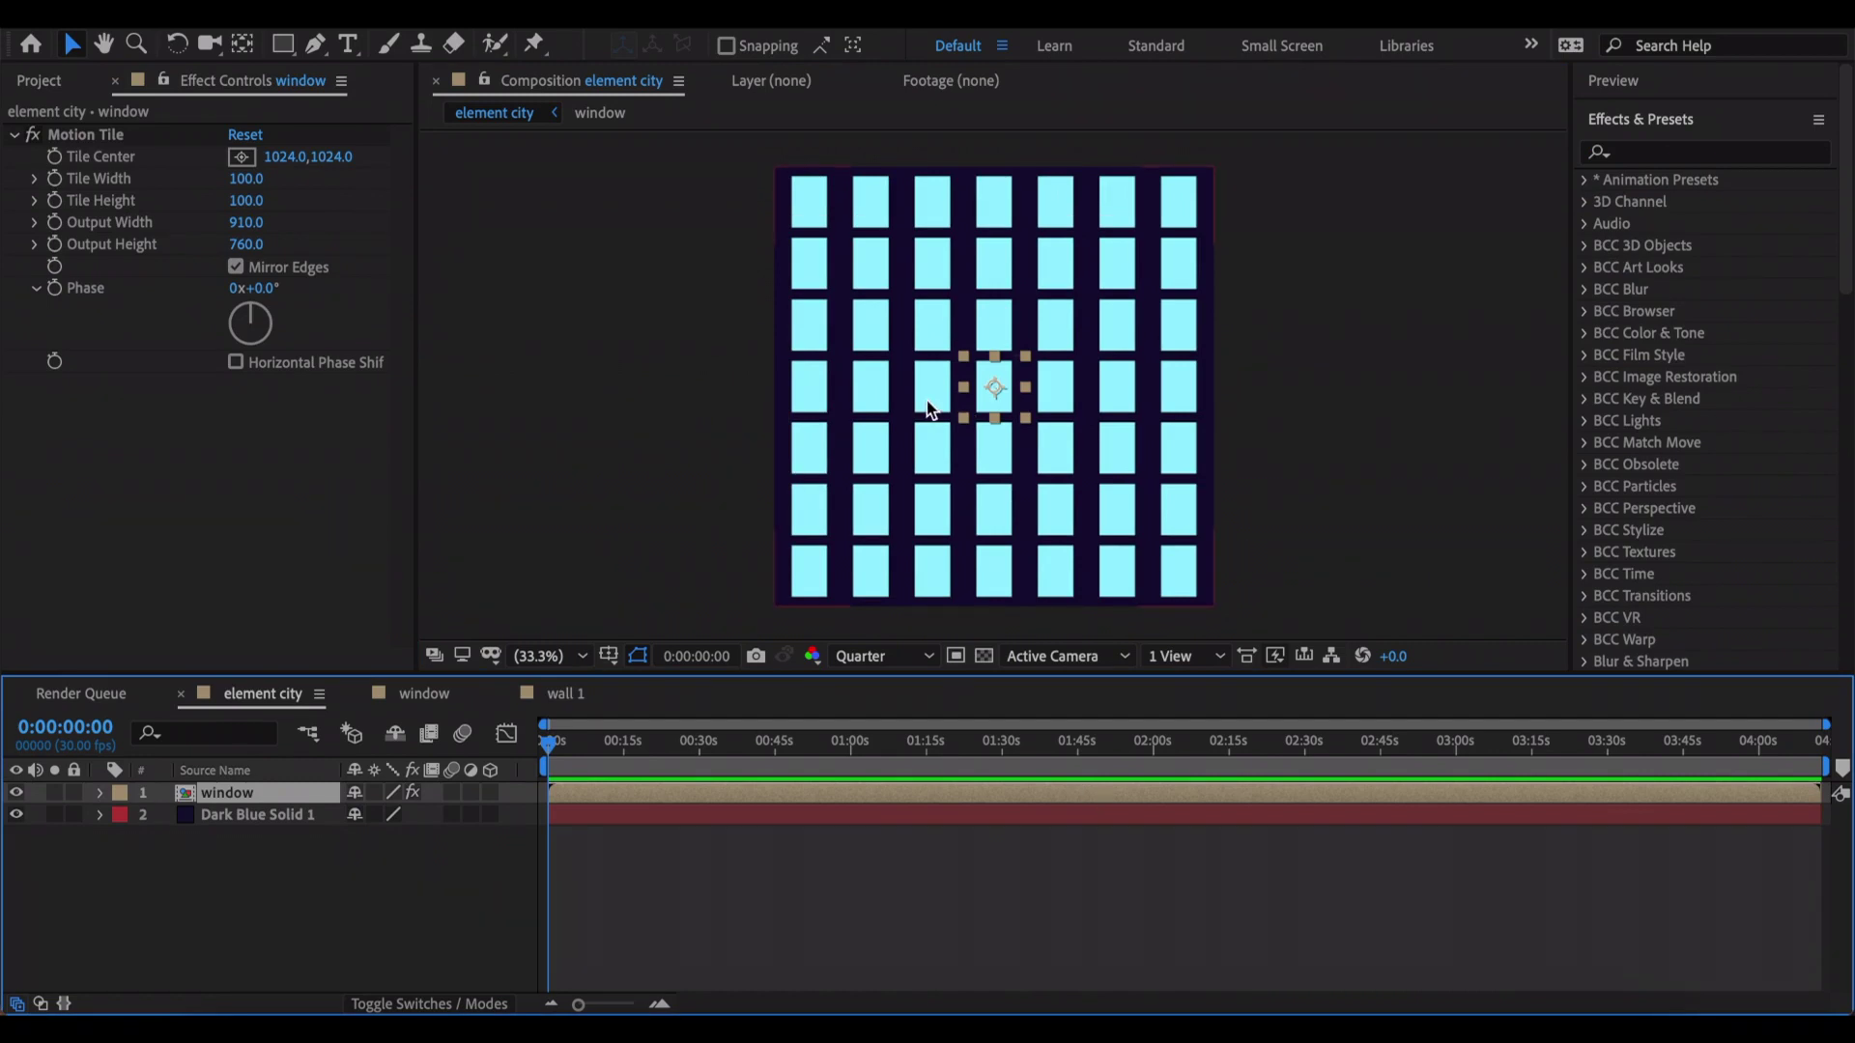
{"action": "key", "text": "super+shift+c"}
{"action": "key", "text": "Return"}
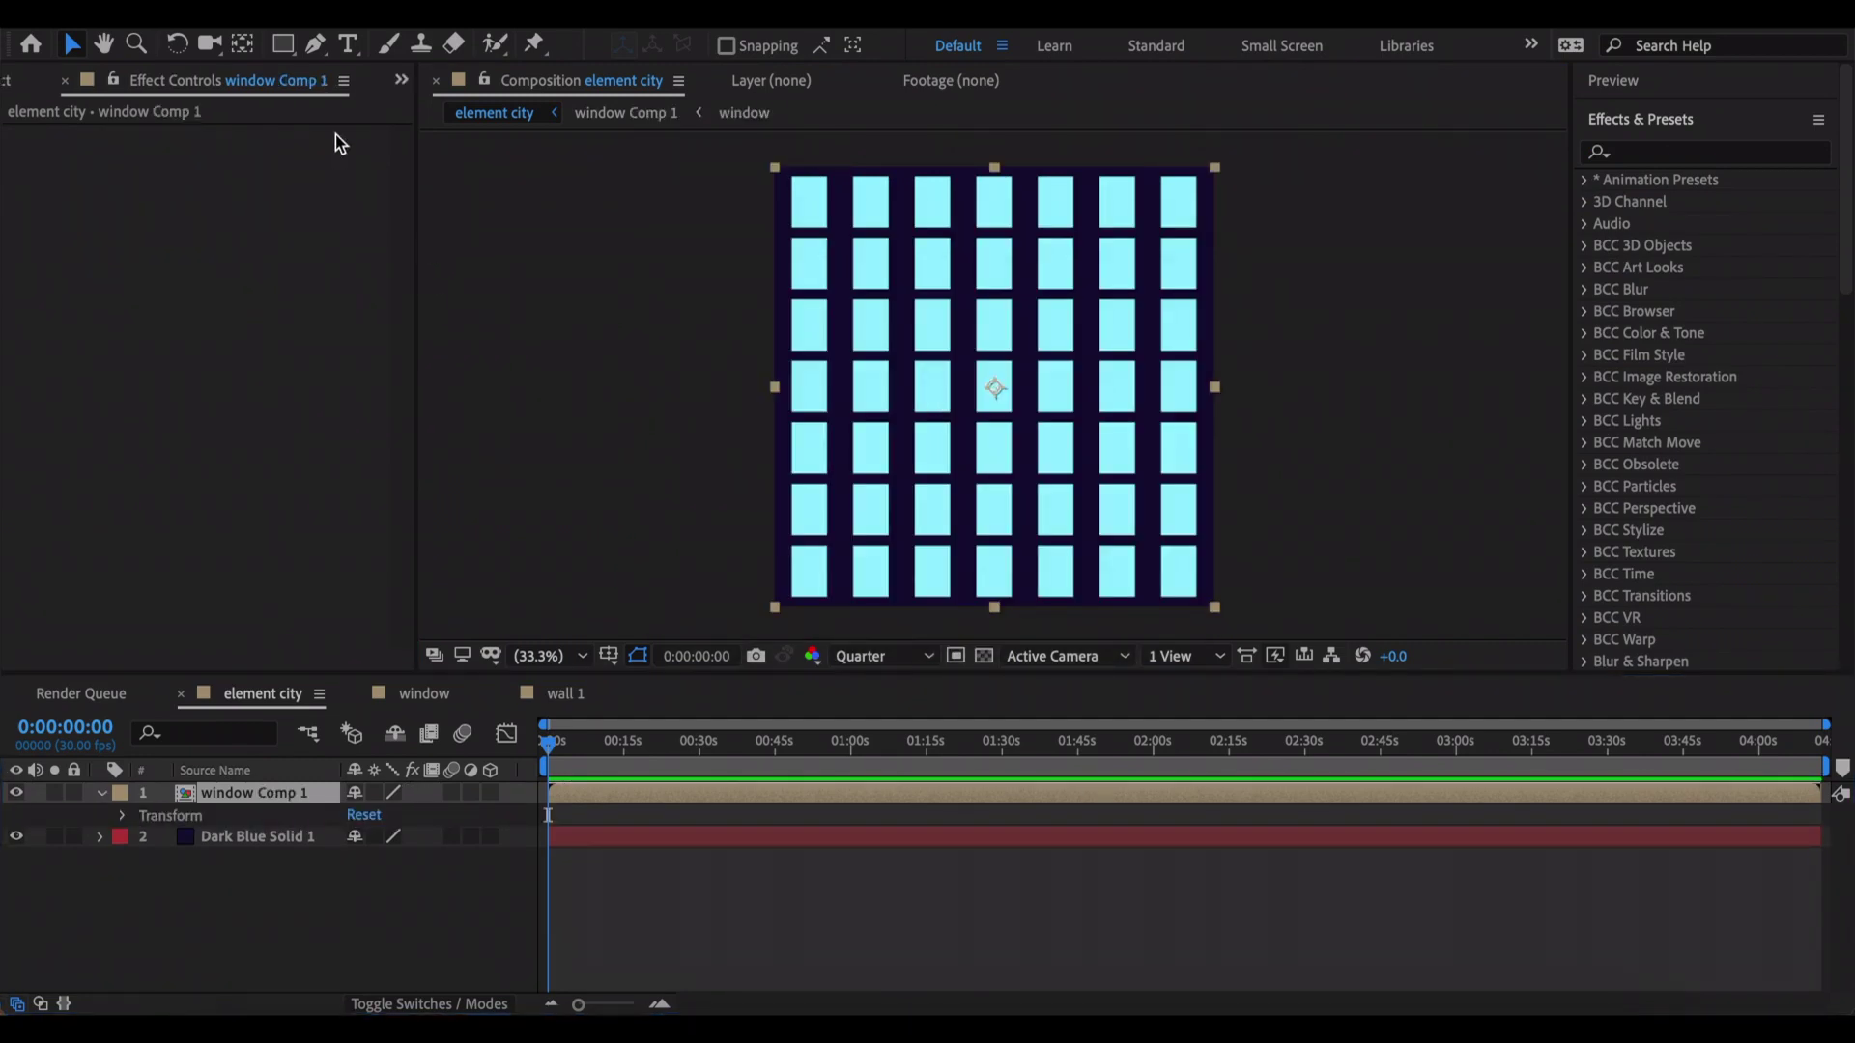
- Draw a rectangular mask around the upper five rows of windows, leaving out the two lowest rows
{"action": "left_click", "coordinate": [282, 42]}
{"action": "left_click_drag", "start_coordinate": [741, 142], "coordinate": [915, 238]}
{"action": "left_click_drag", "start_coordinate": [1315, 513], "coordinate": [1258, 481]}
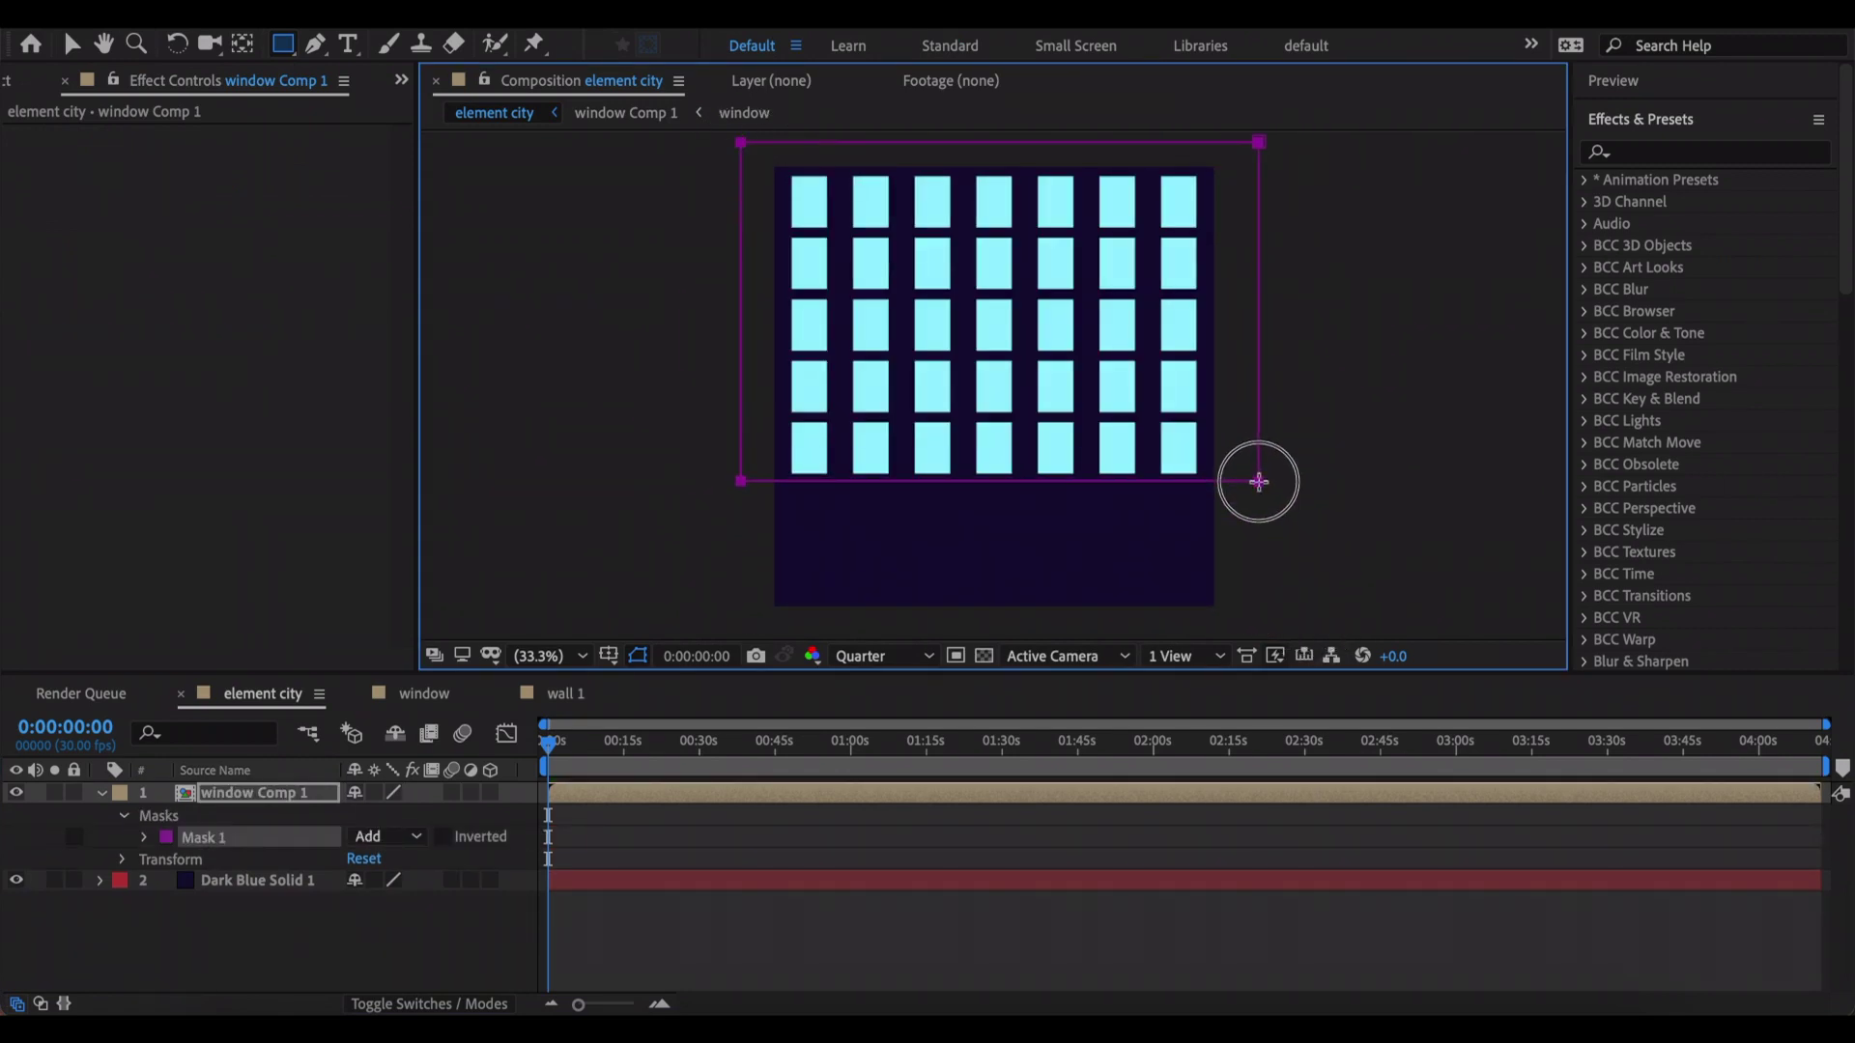
{"action": "left_click_drag", "start_coordinate": [1259, 481], "coordinate": [1260, 481]}
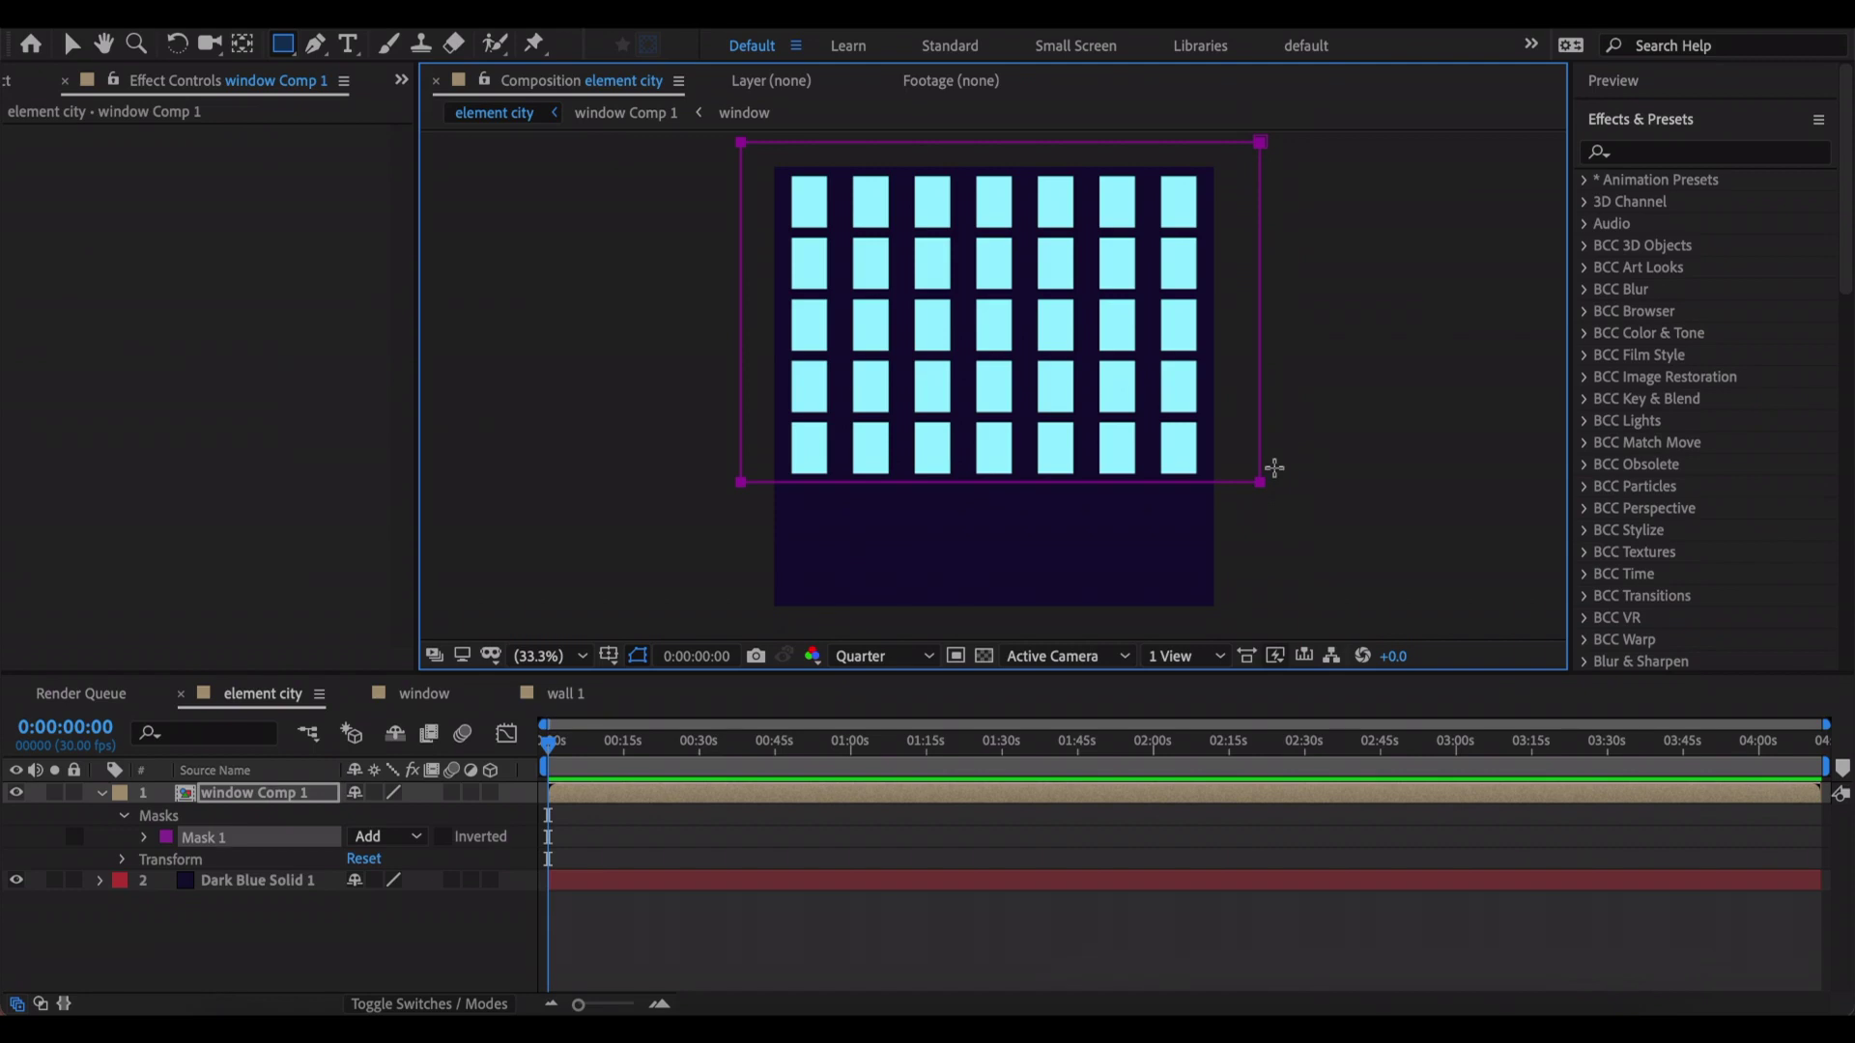
- Duplicate the dark blue solid layer
{"action": "key", "text": "v"}
{"action": "left_click", "coordinate": [1118, 513]}
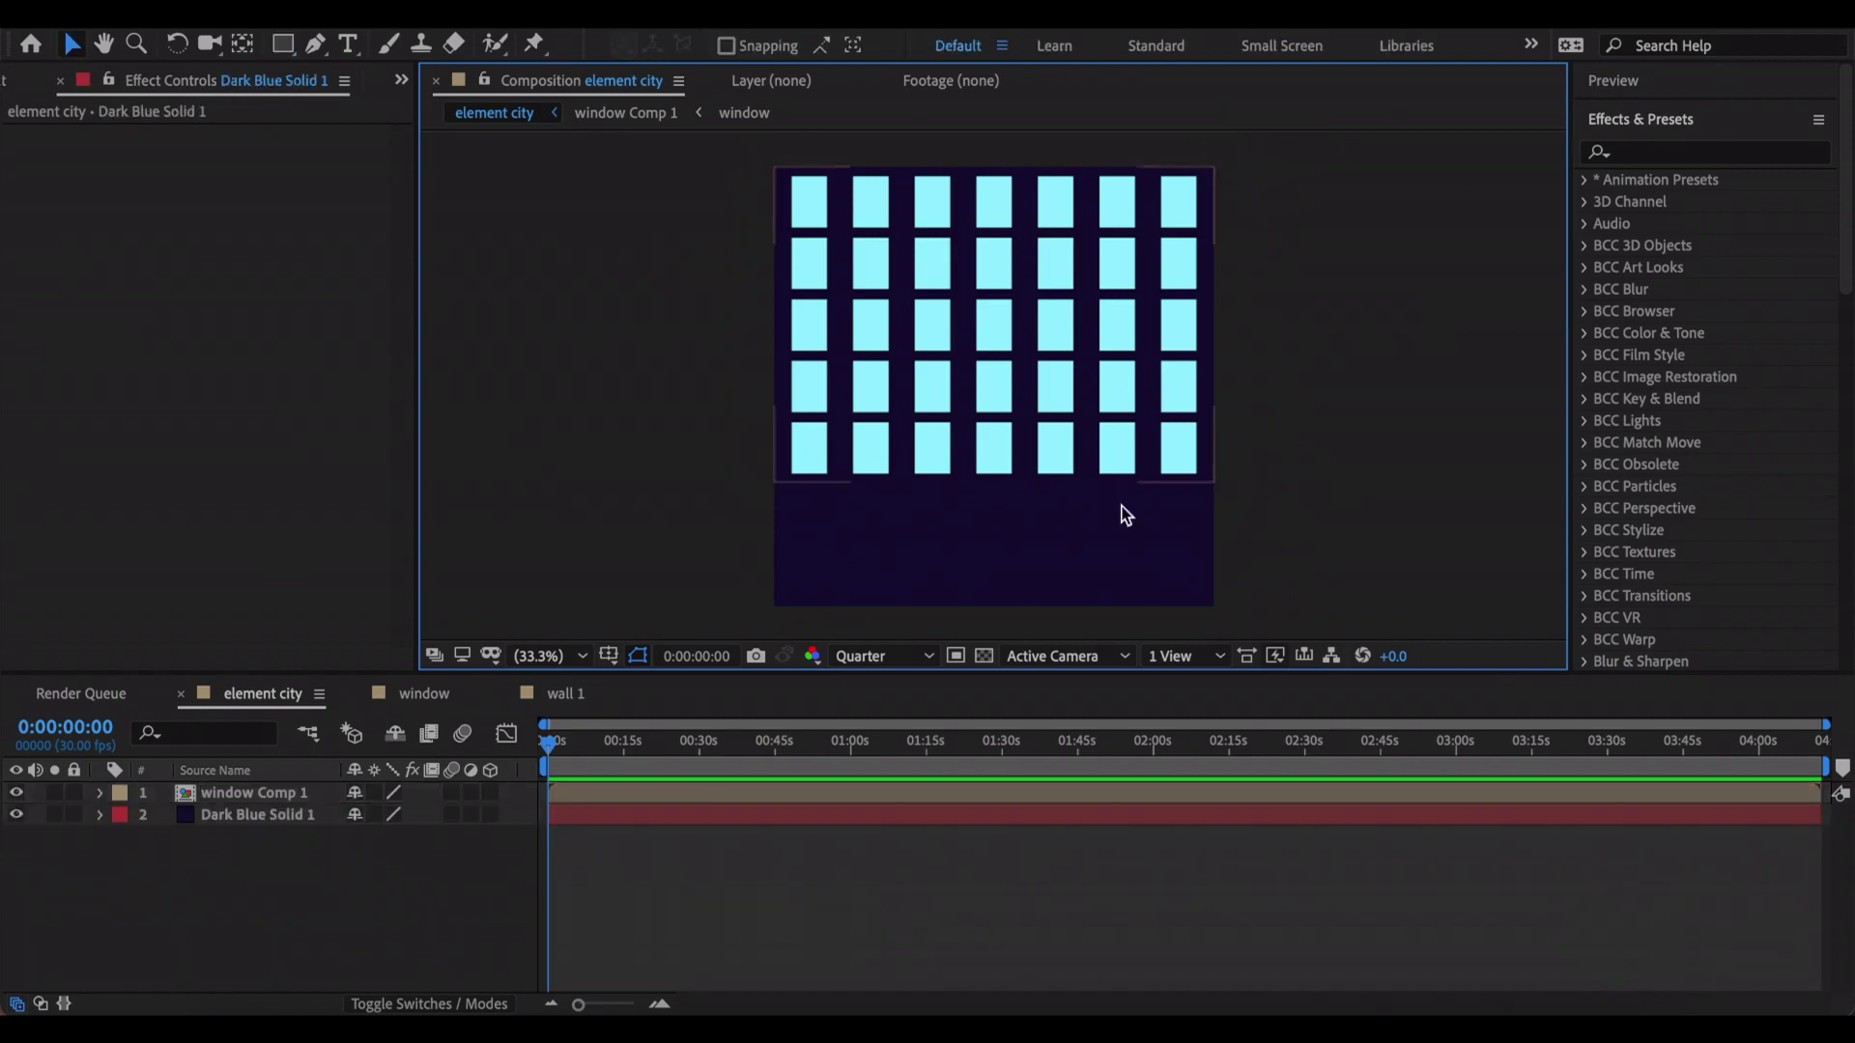
{"action": "left_click", "coordinate": [653, 821]}
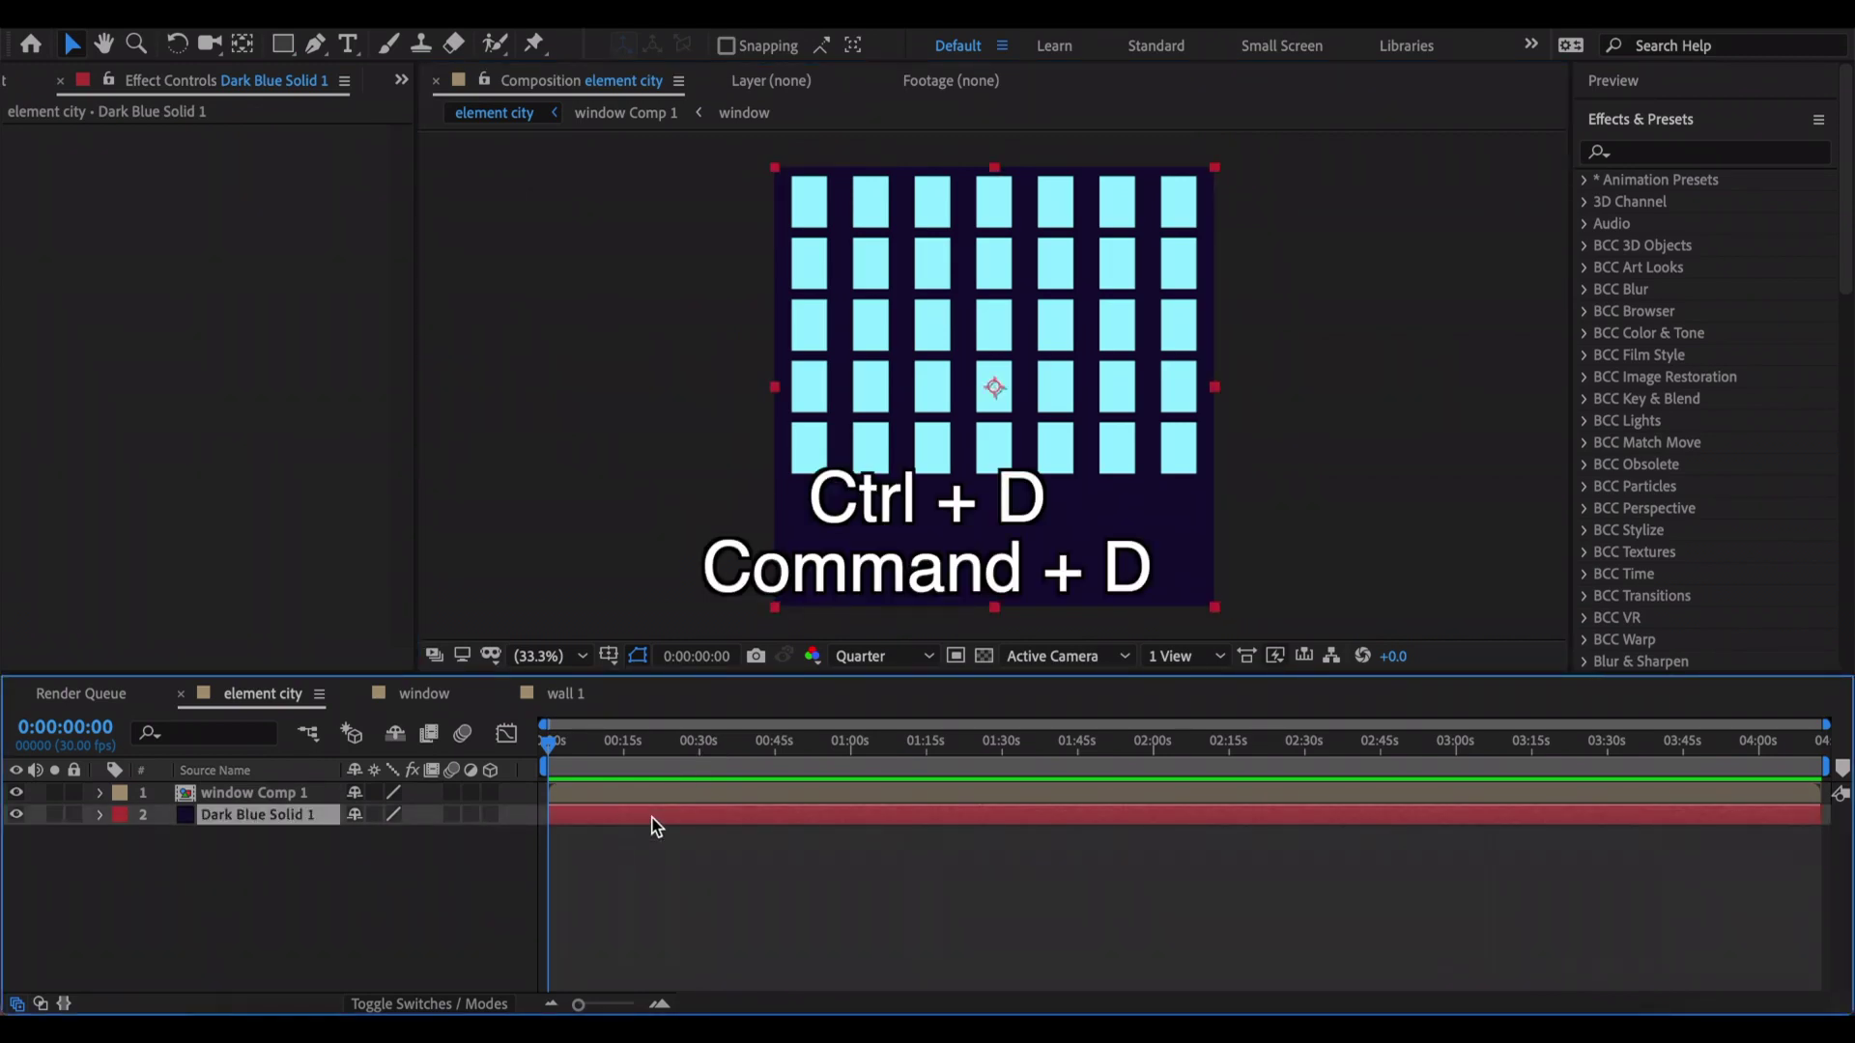
{"action": "key", "text": "ctrl+d"}
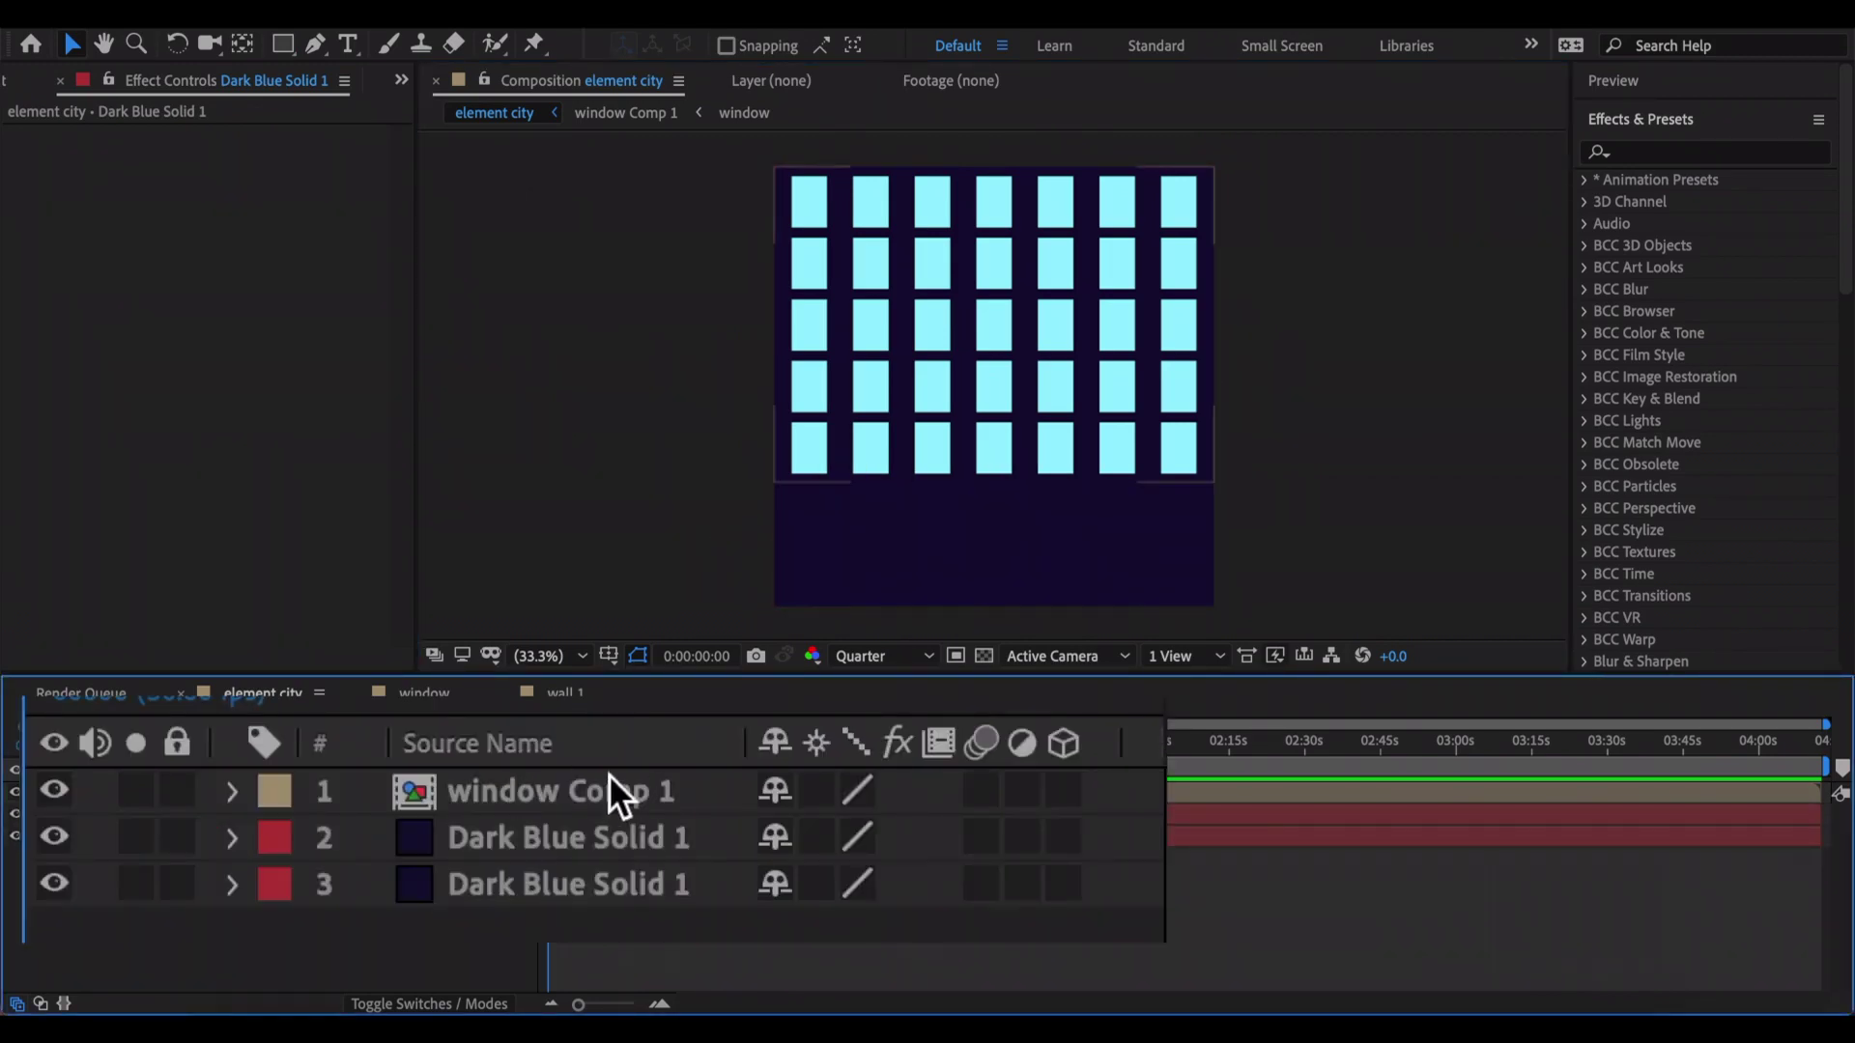
- Pre-compose the masked windows layer and the upper dark blue solid together as "window wall"
{"action": "left_click", "coordinate": [616, 793]}
{"action": "left_click", "coordinate": [653, 836], "text": "shift"}
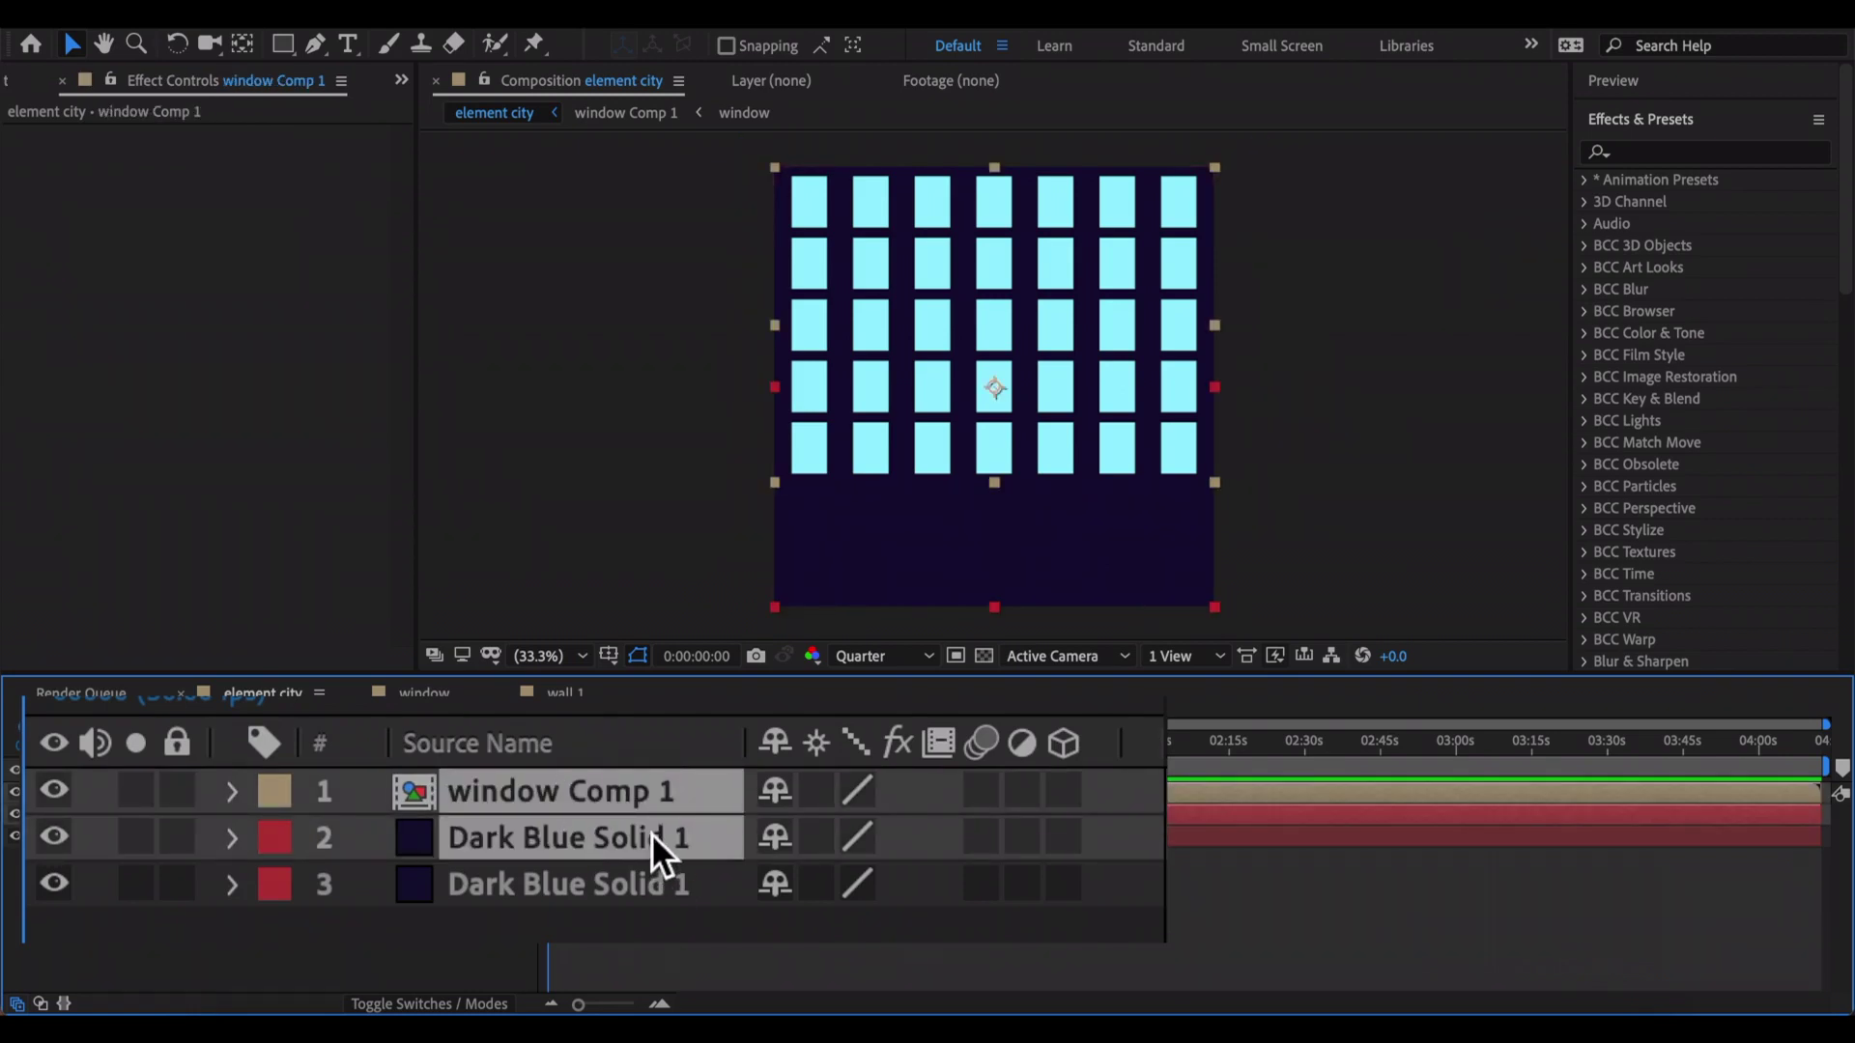
{"action": "key", "text": "ctrl+shift+c"}
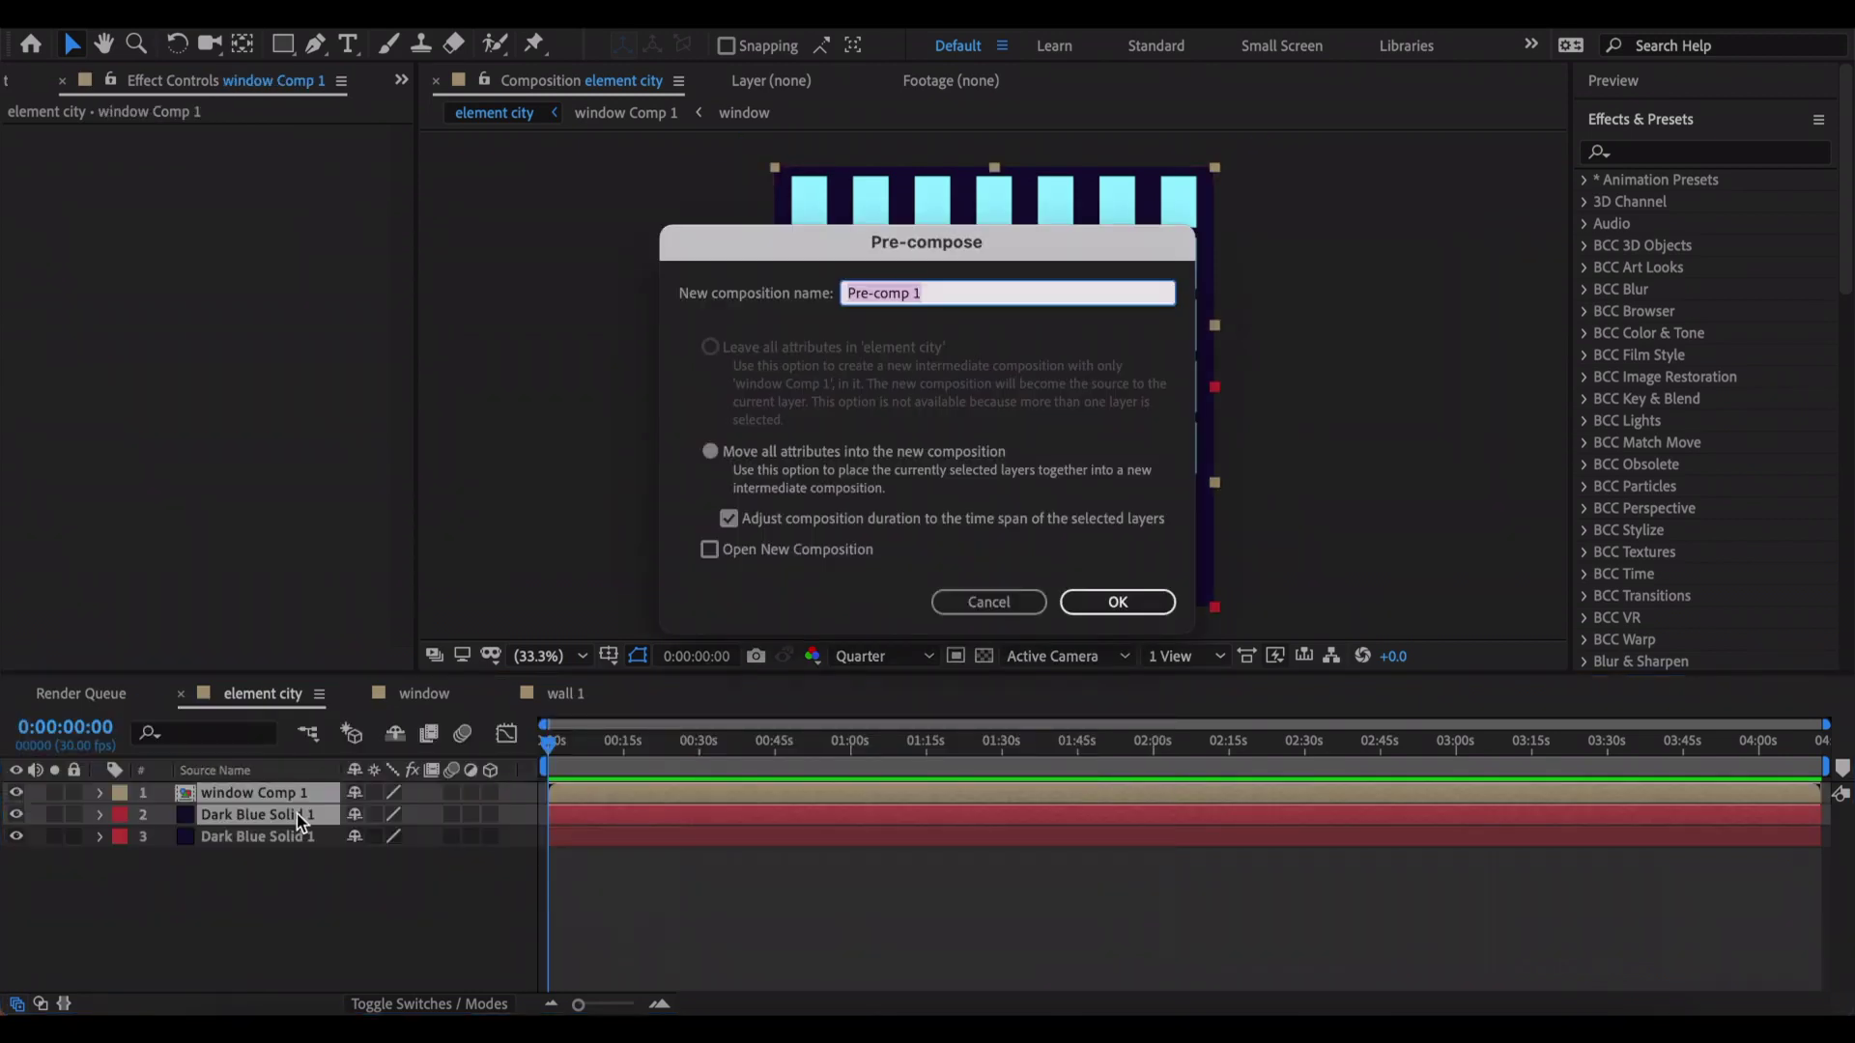
{"action": "type", "text": "window wall"}
{"action": "key", "text": "Return"}
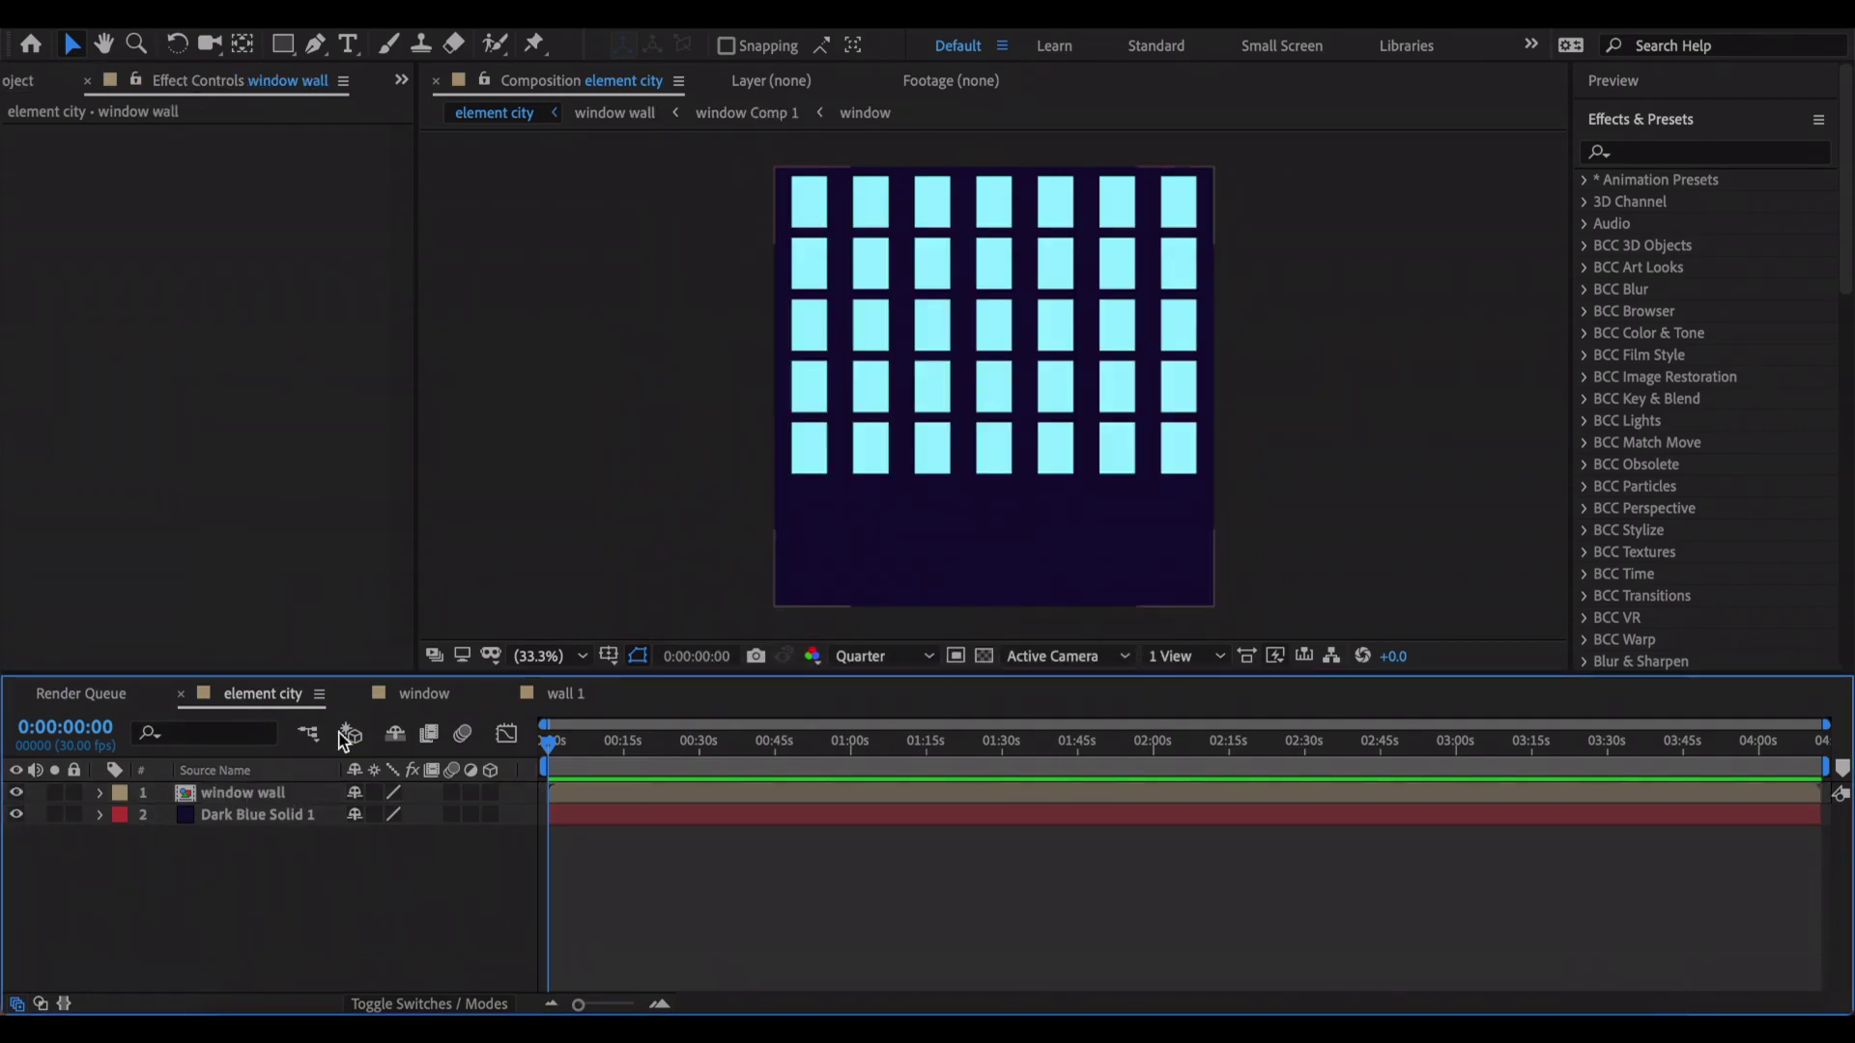
{"action": "left_click", "coordinate": [15, 793]}
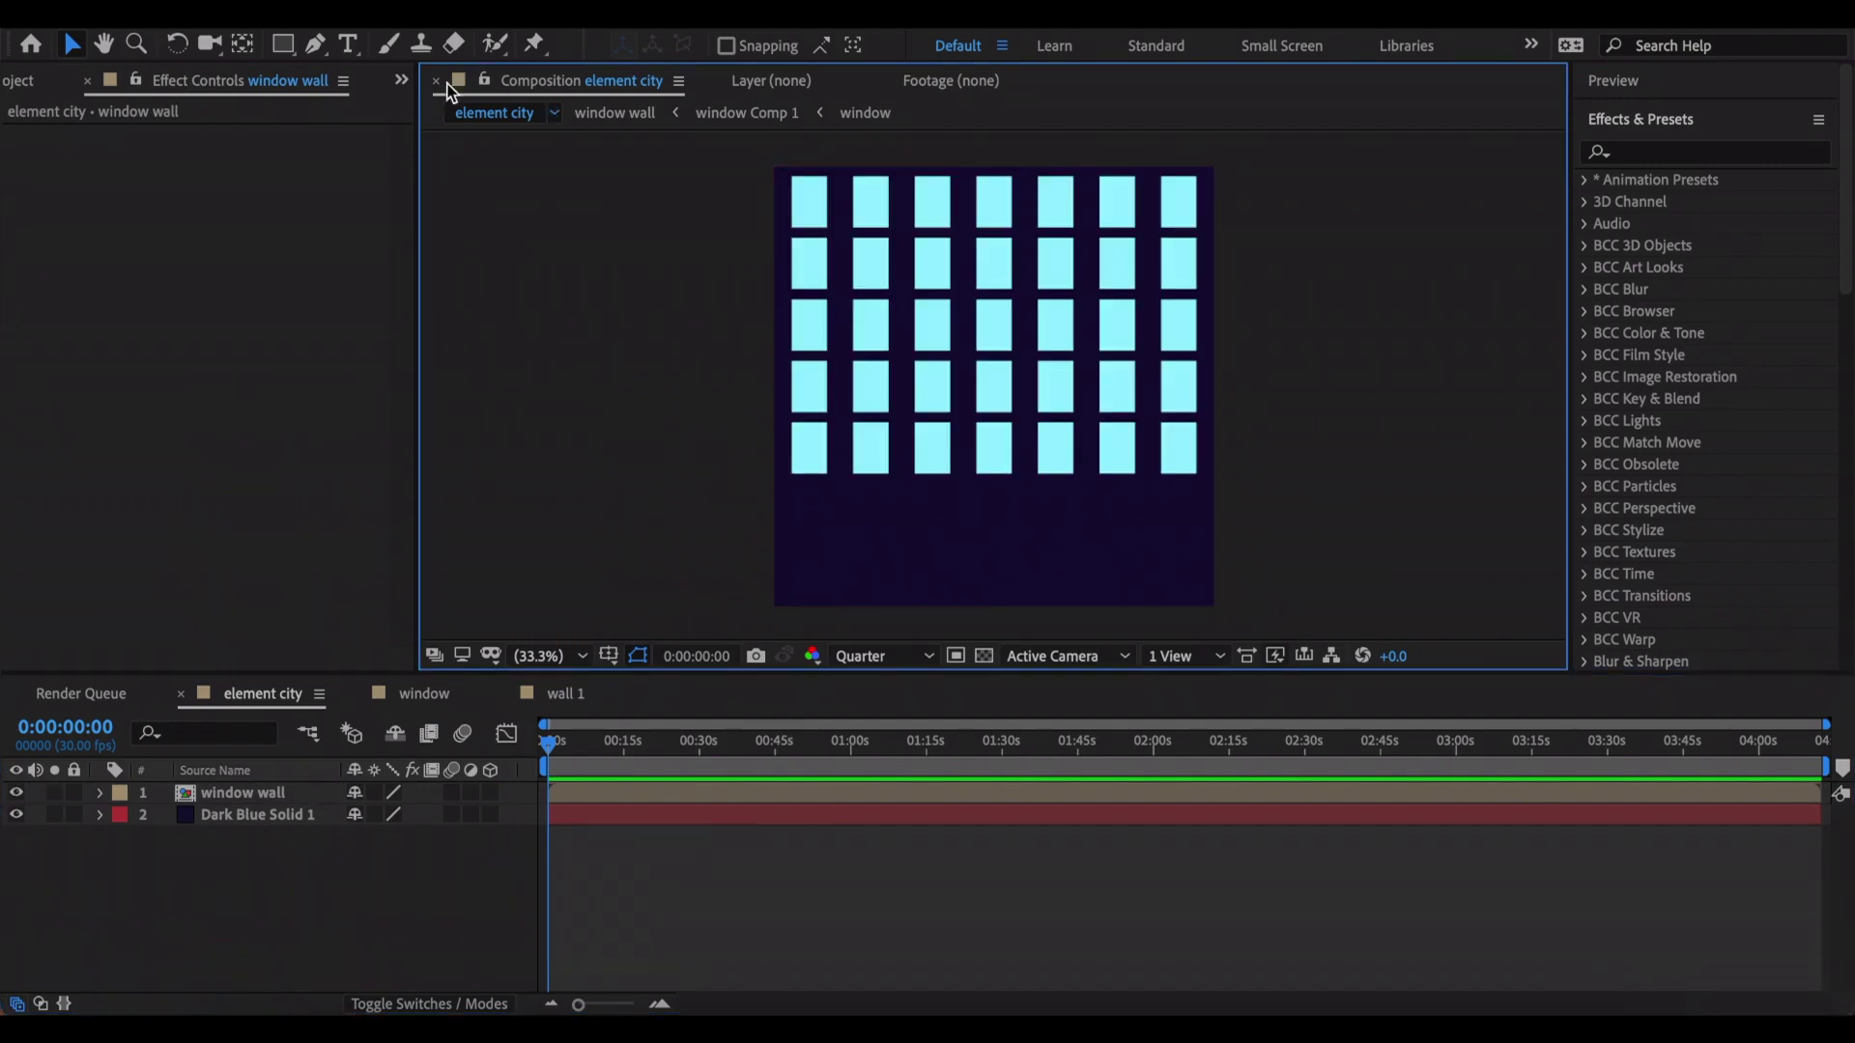
- Add a new 2048 x 2048 px light cyan solid above the window wall layer
{"action": "left_click", "coordinate": [452, 5]}
{"action": "mouse_move", "coordinate": [485, 35]}
{"action": "left_click", "coordinate": [742, 54]}
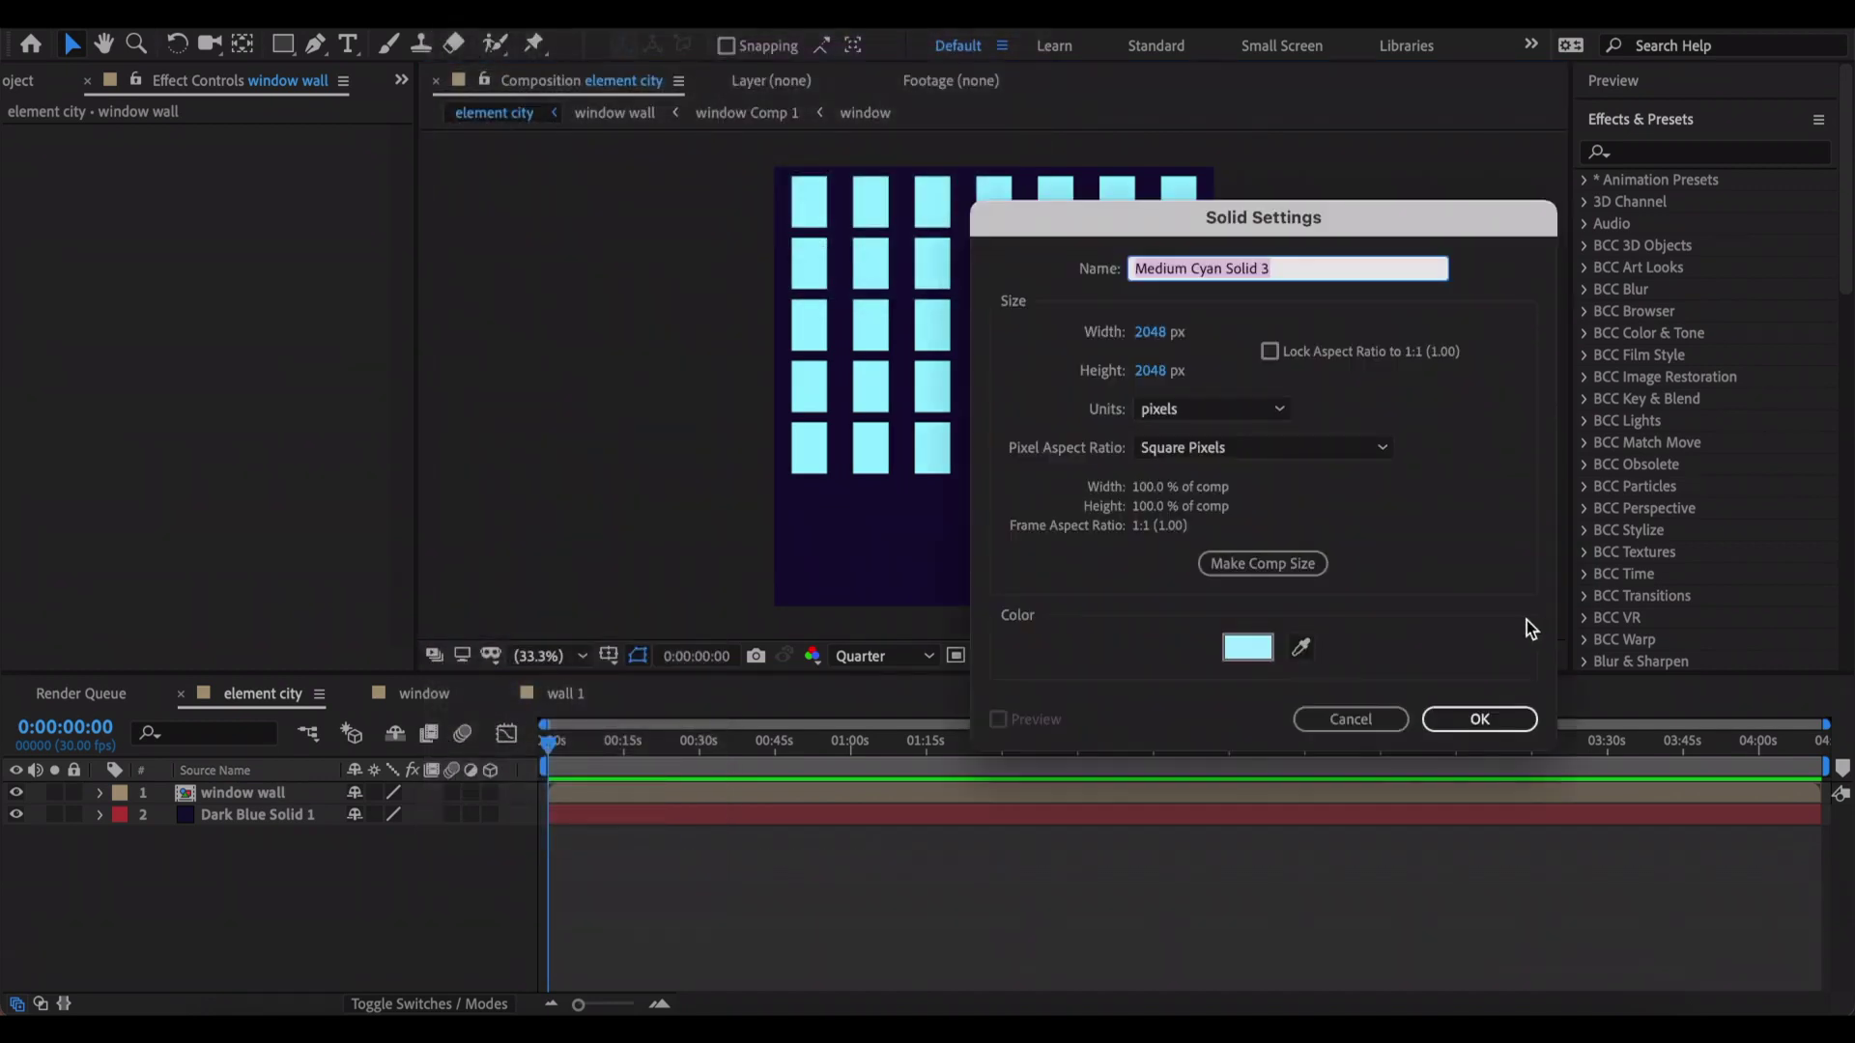
{"action": "left_click", "coordinate": [1470, 720]}
- Apply the Video Copilot Element effect to the new cyan solid
{"action": "left_click", "coordinate": [1700, 151]}
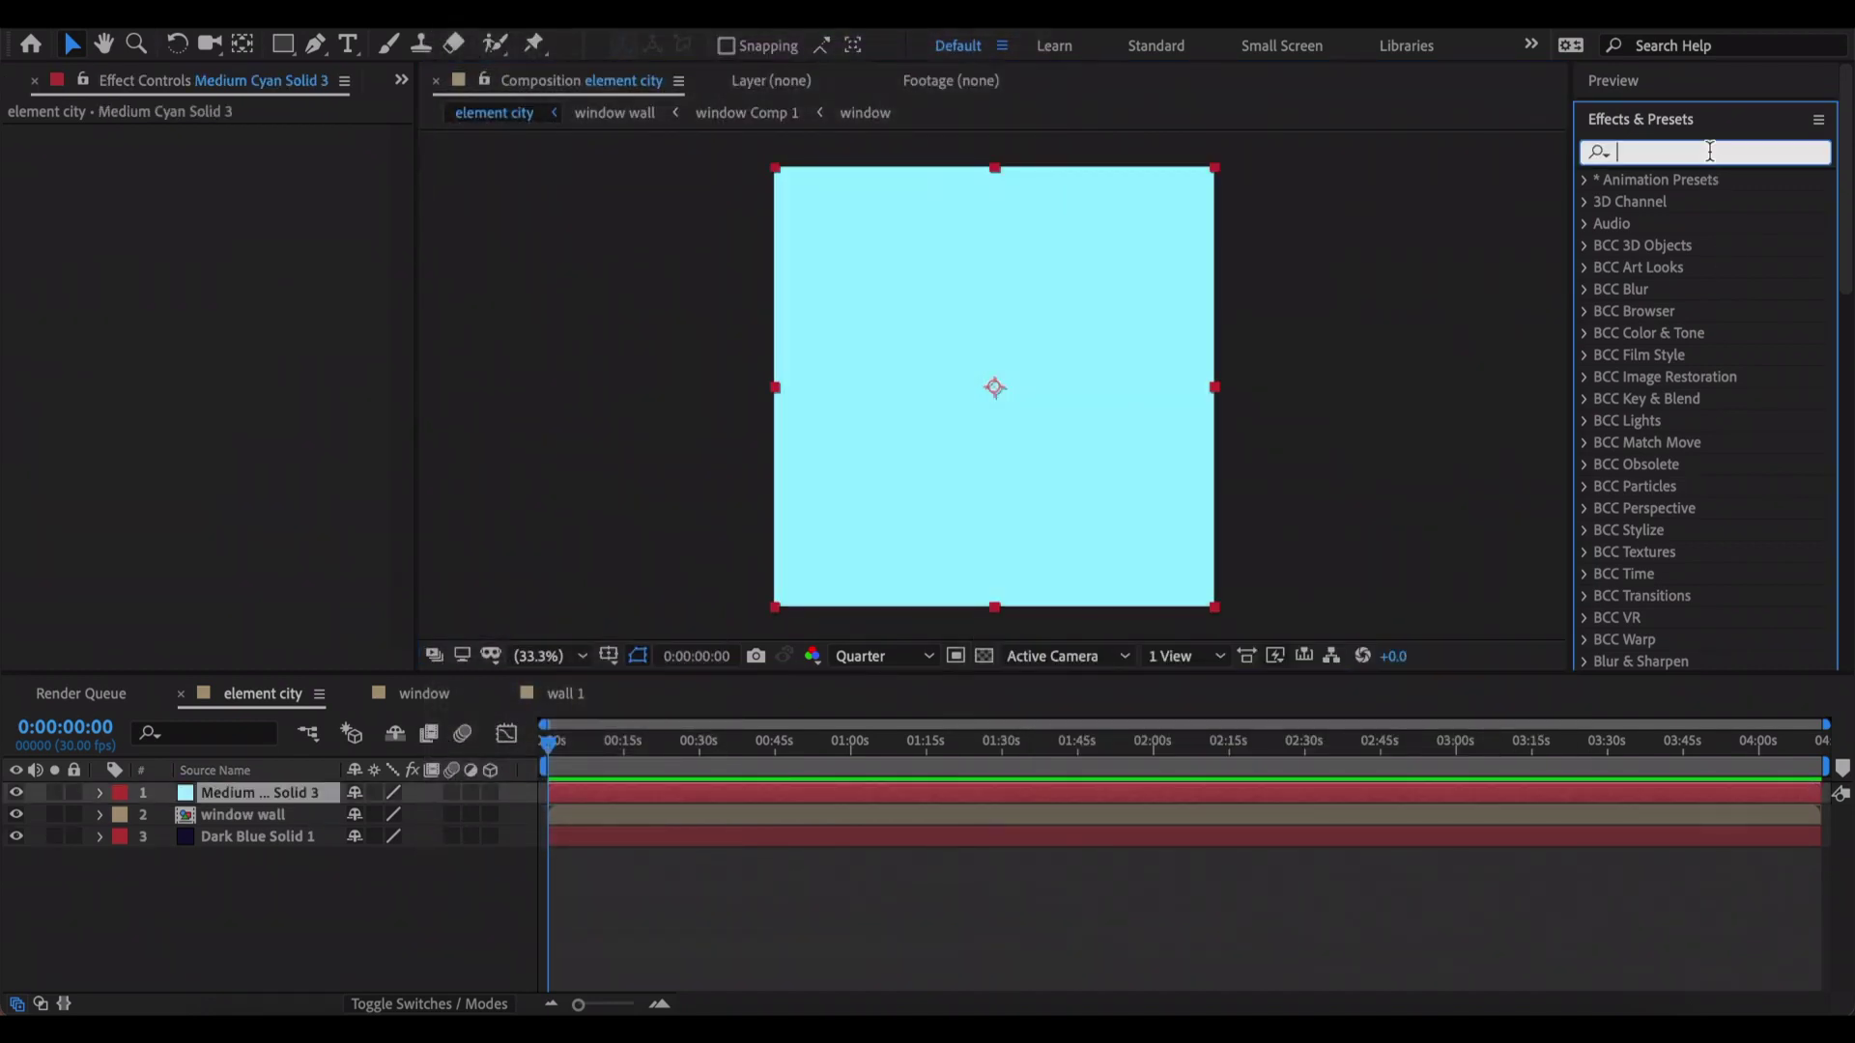
{"action": "type", "text": "e"}
{"action": "left_click", "coordinate": [1710, 181]}
{"action": "left_click_drag", "start_coordinate": [1700, 199], "coordinate": [1431, 763]}
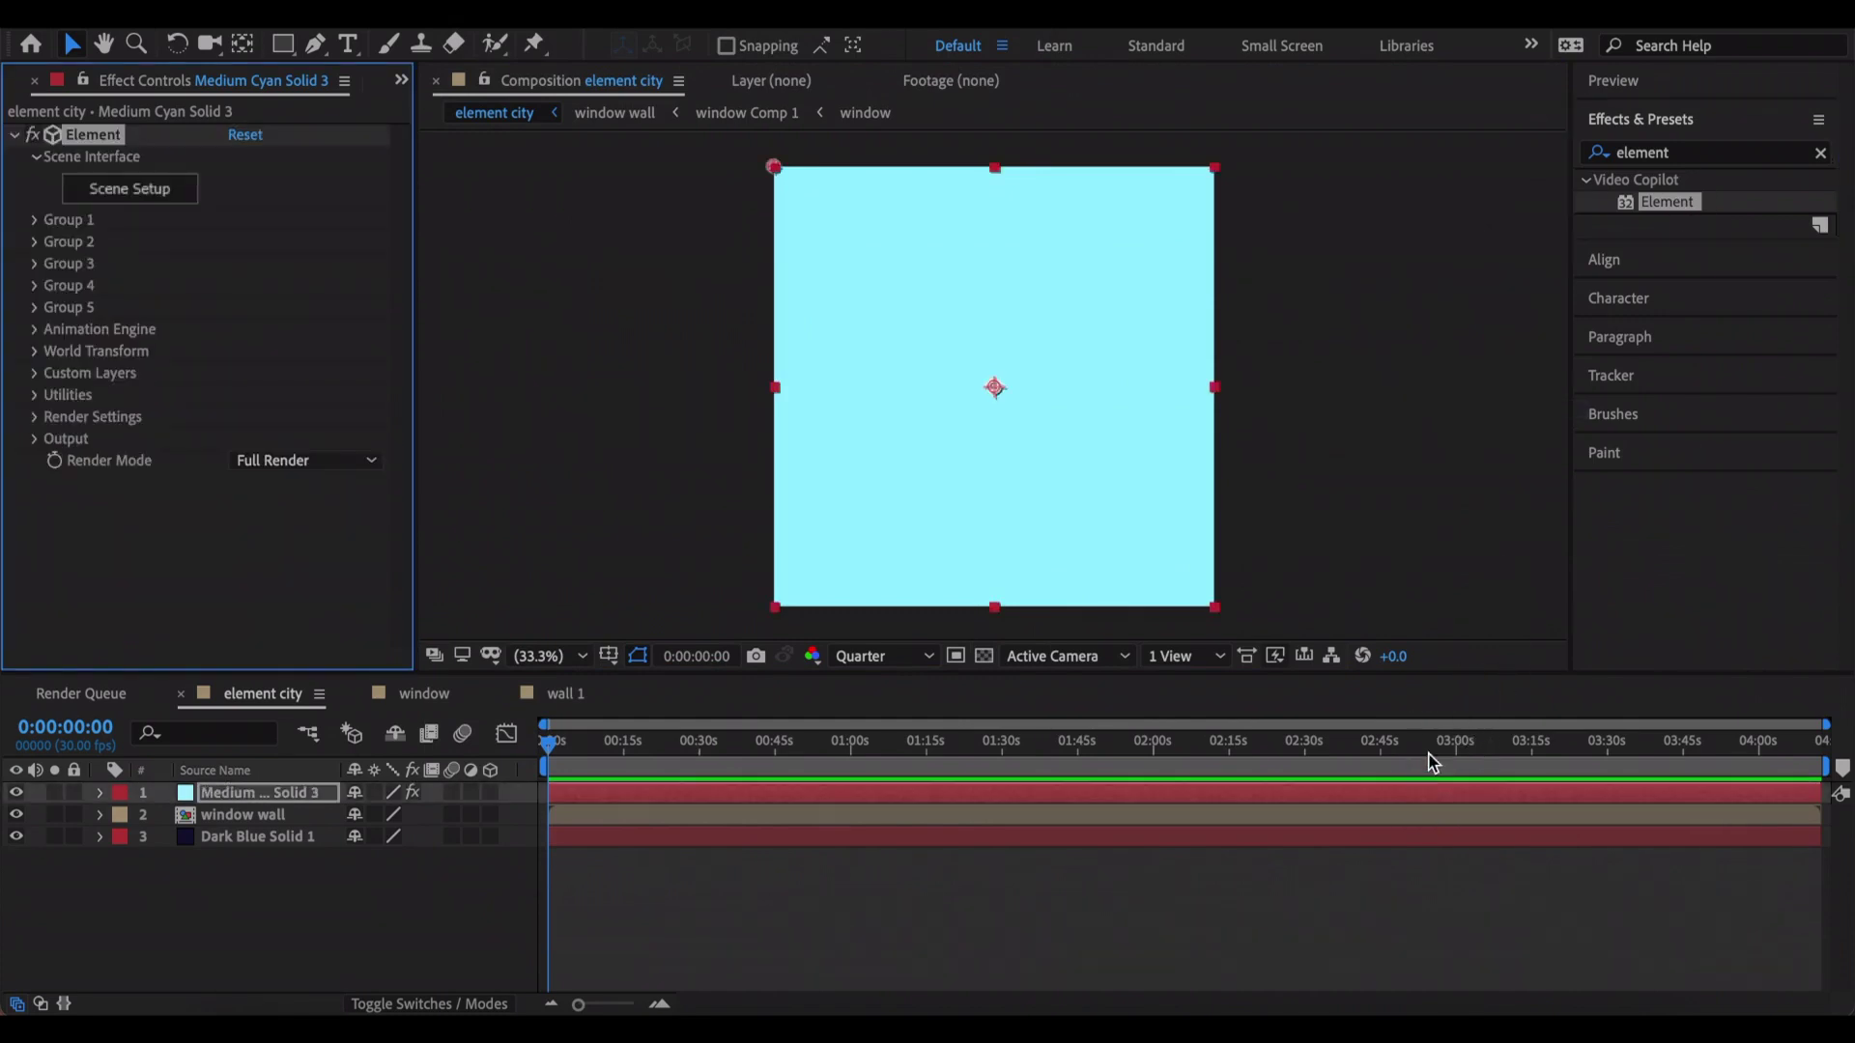
- In Element's custom texture maps, assign Dark Blue Solid 1 to Layer 1 and window wall to Layer 2
{"action": "left_click", "coordinate": [35, 373]}
{"action": "left_click", "coordinate": [129, 586]}
{"action": "scroll", "coordinate": [322, 287], "scroll_direction": "down", "scroll_amount": 5}
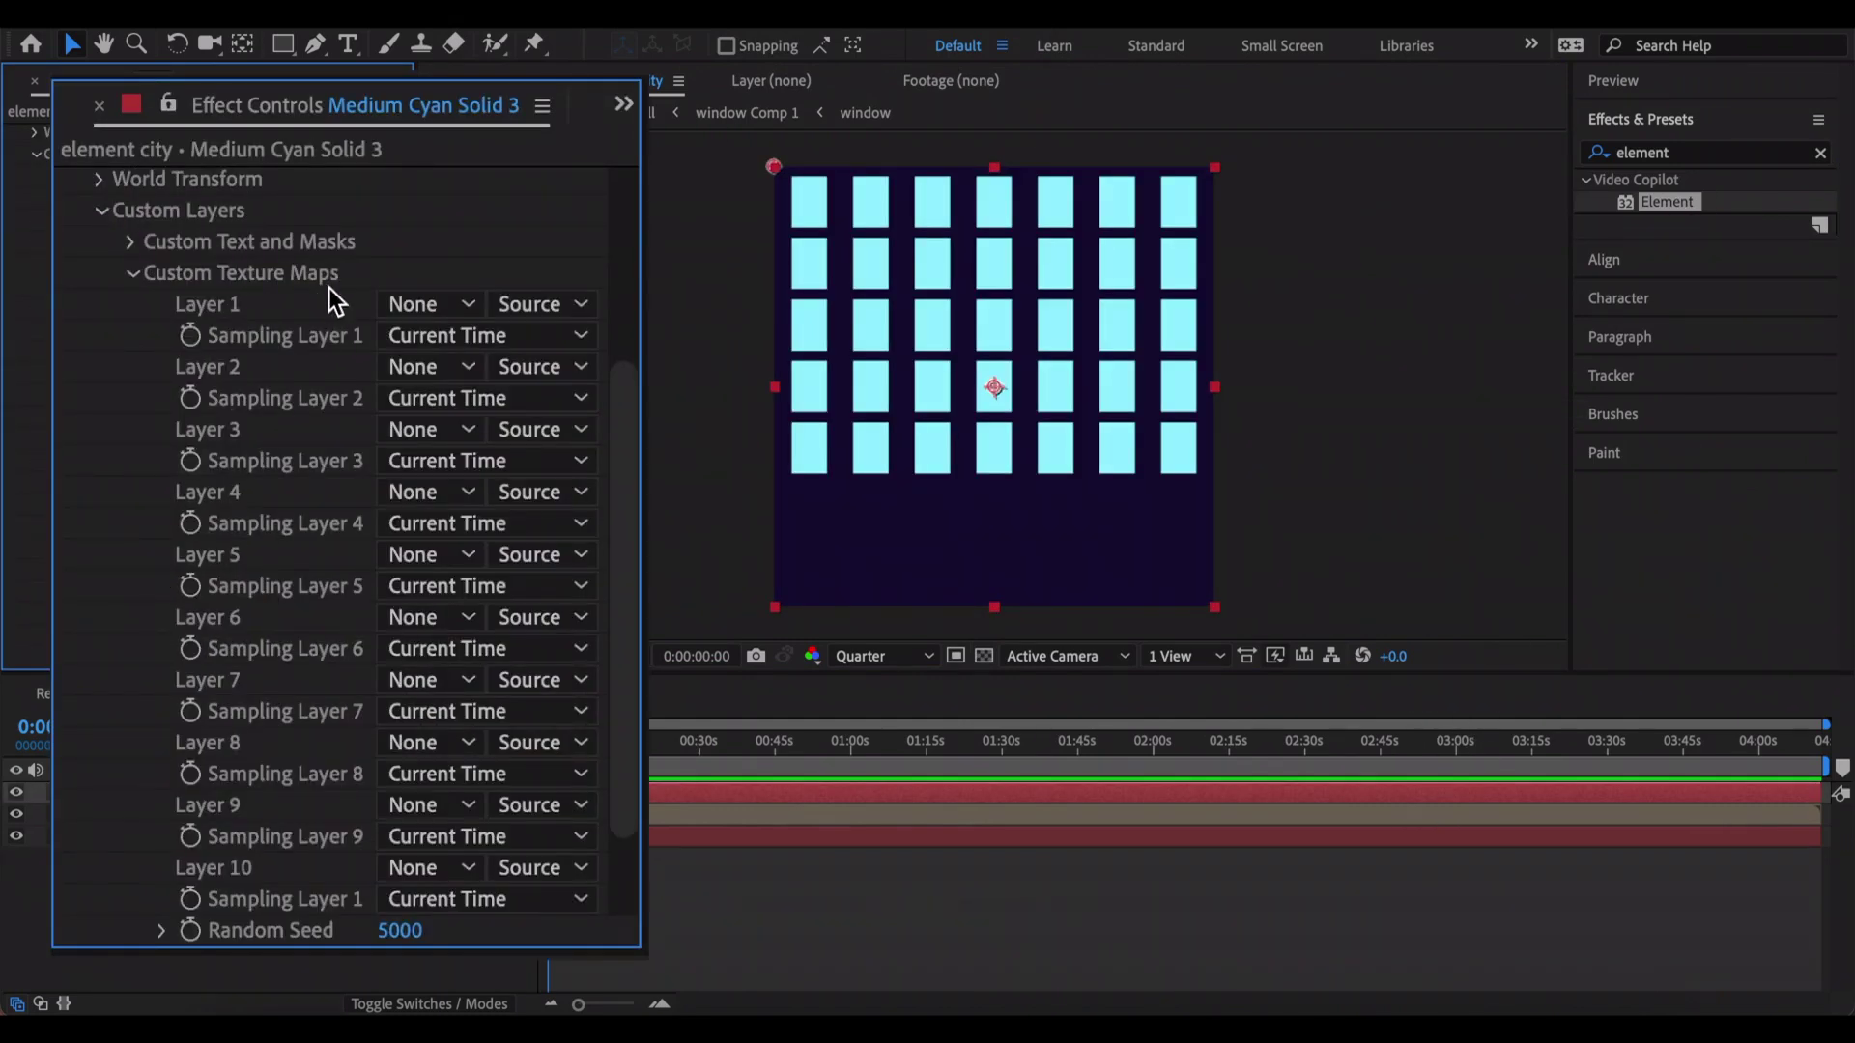
{"action": "left_click", "coordinate": [425, 300]}
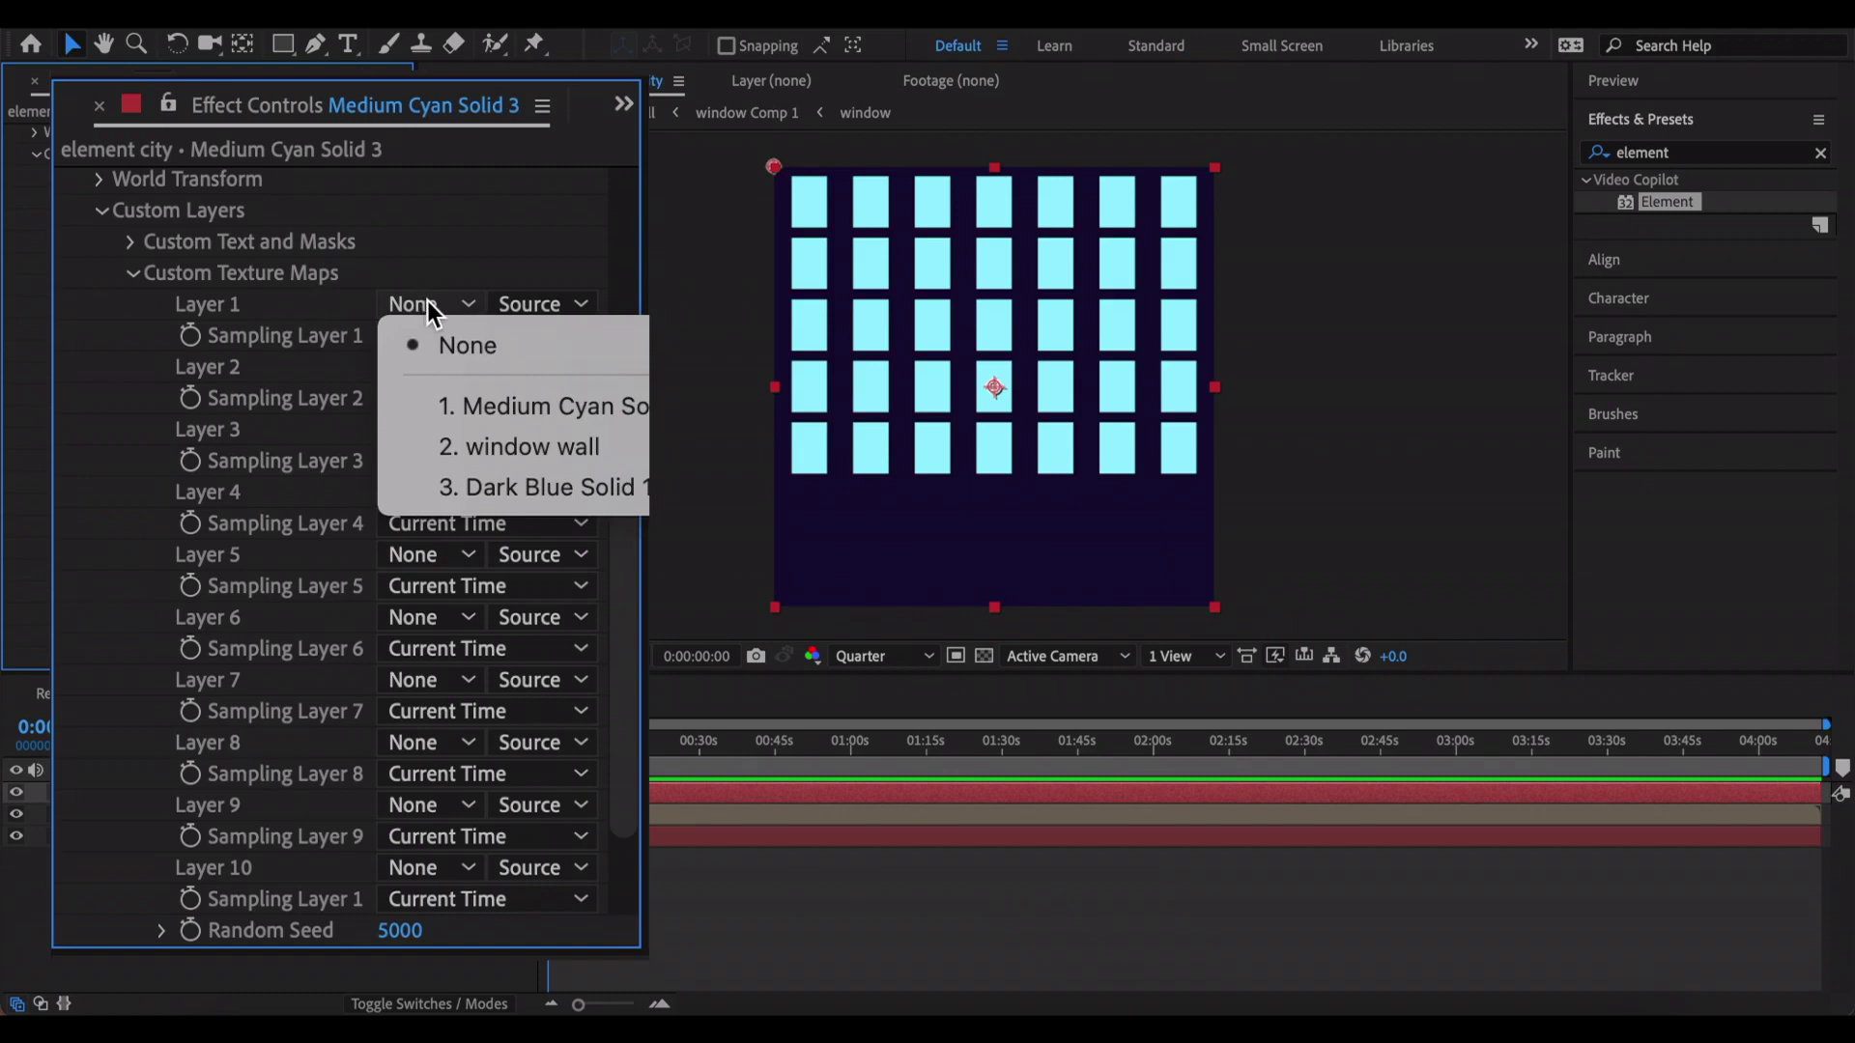
{"action": "left_click", "coordinate": [498, 483]}
{"action": "left_click", "coordinate": [414, 367]}
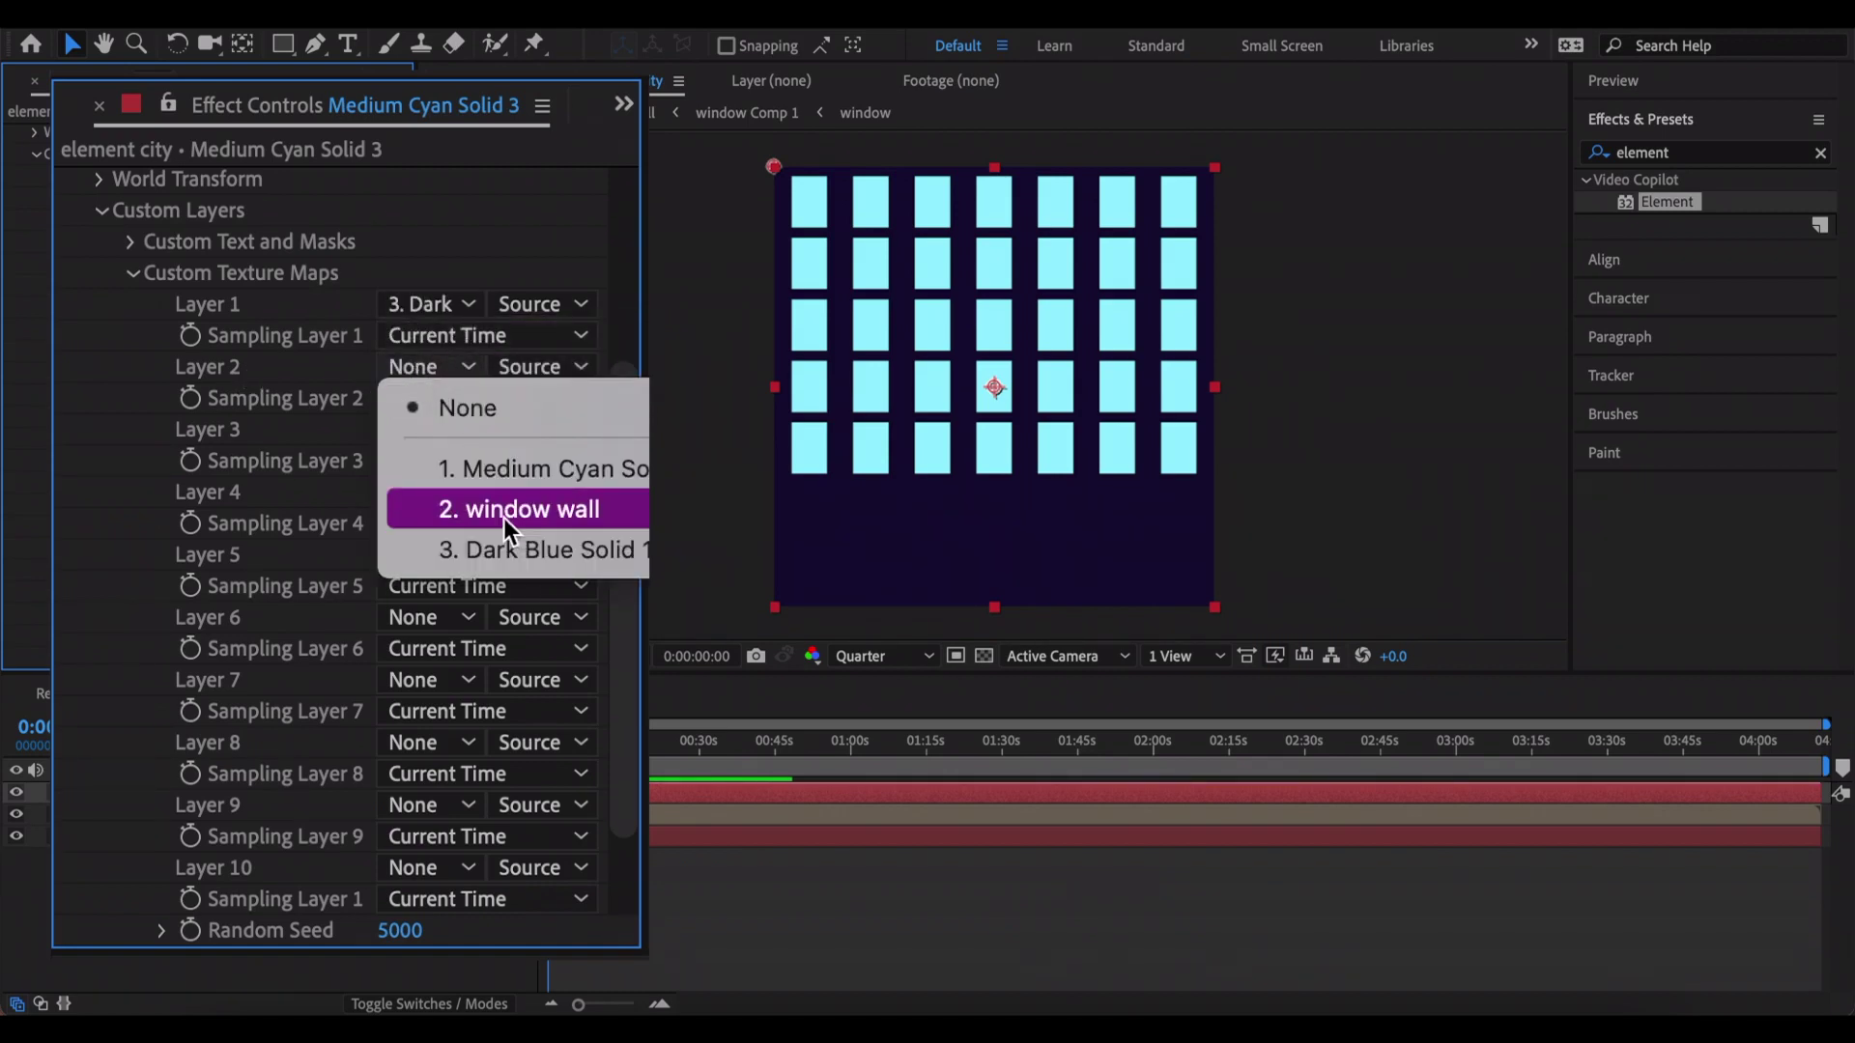
{"action": "left_click", "coordinate": [513, 518]}
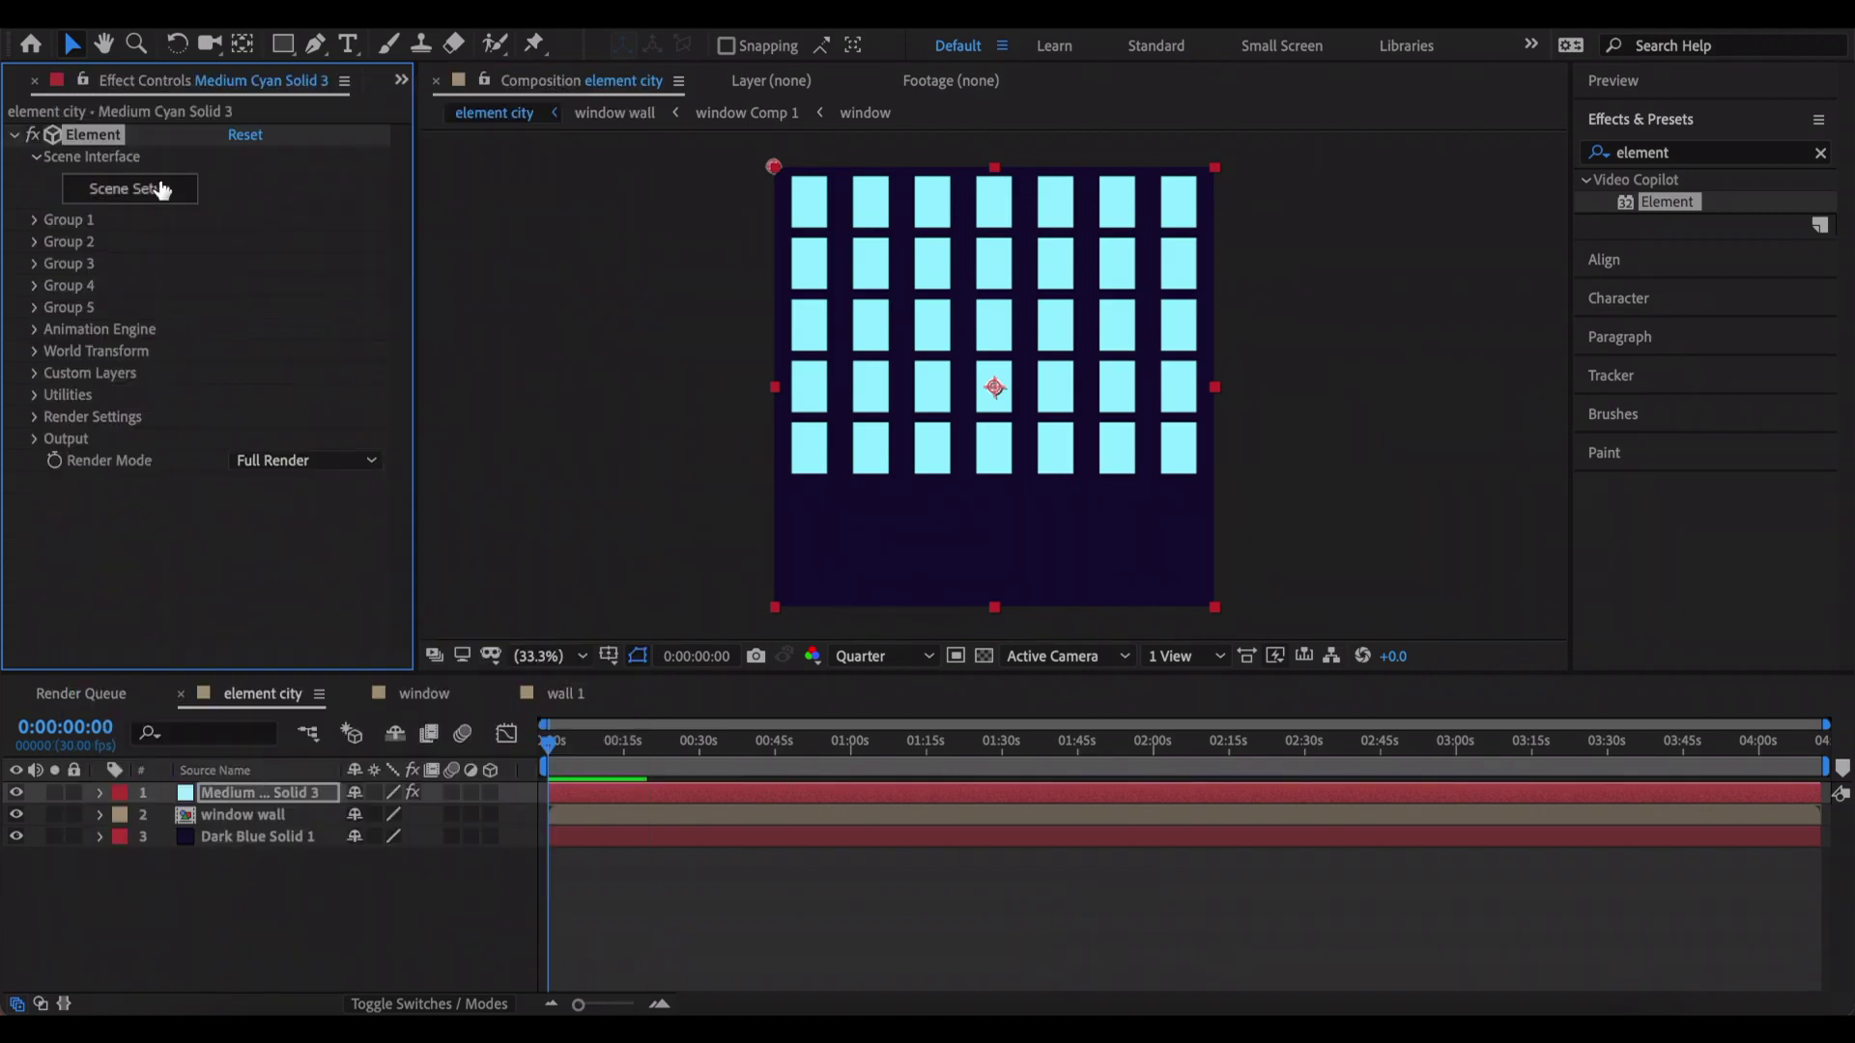
- Open Element's Scene Setup and create a box model
{"action": "left_click", "coordinate": [149, 189]}
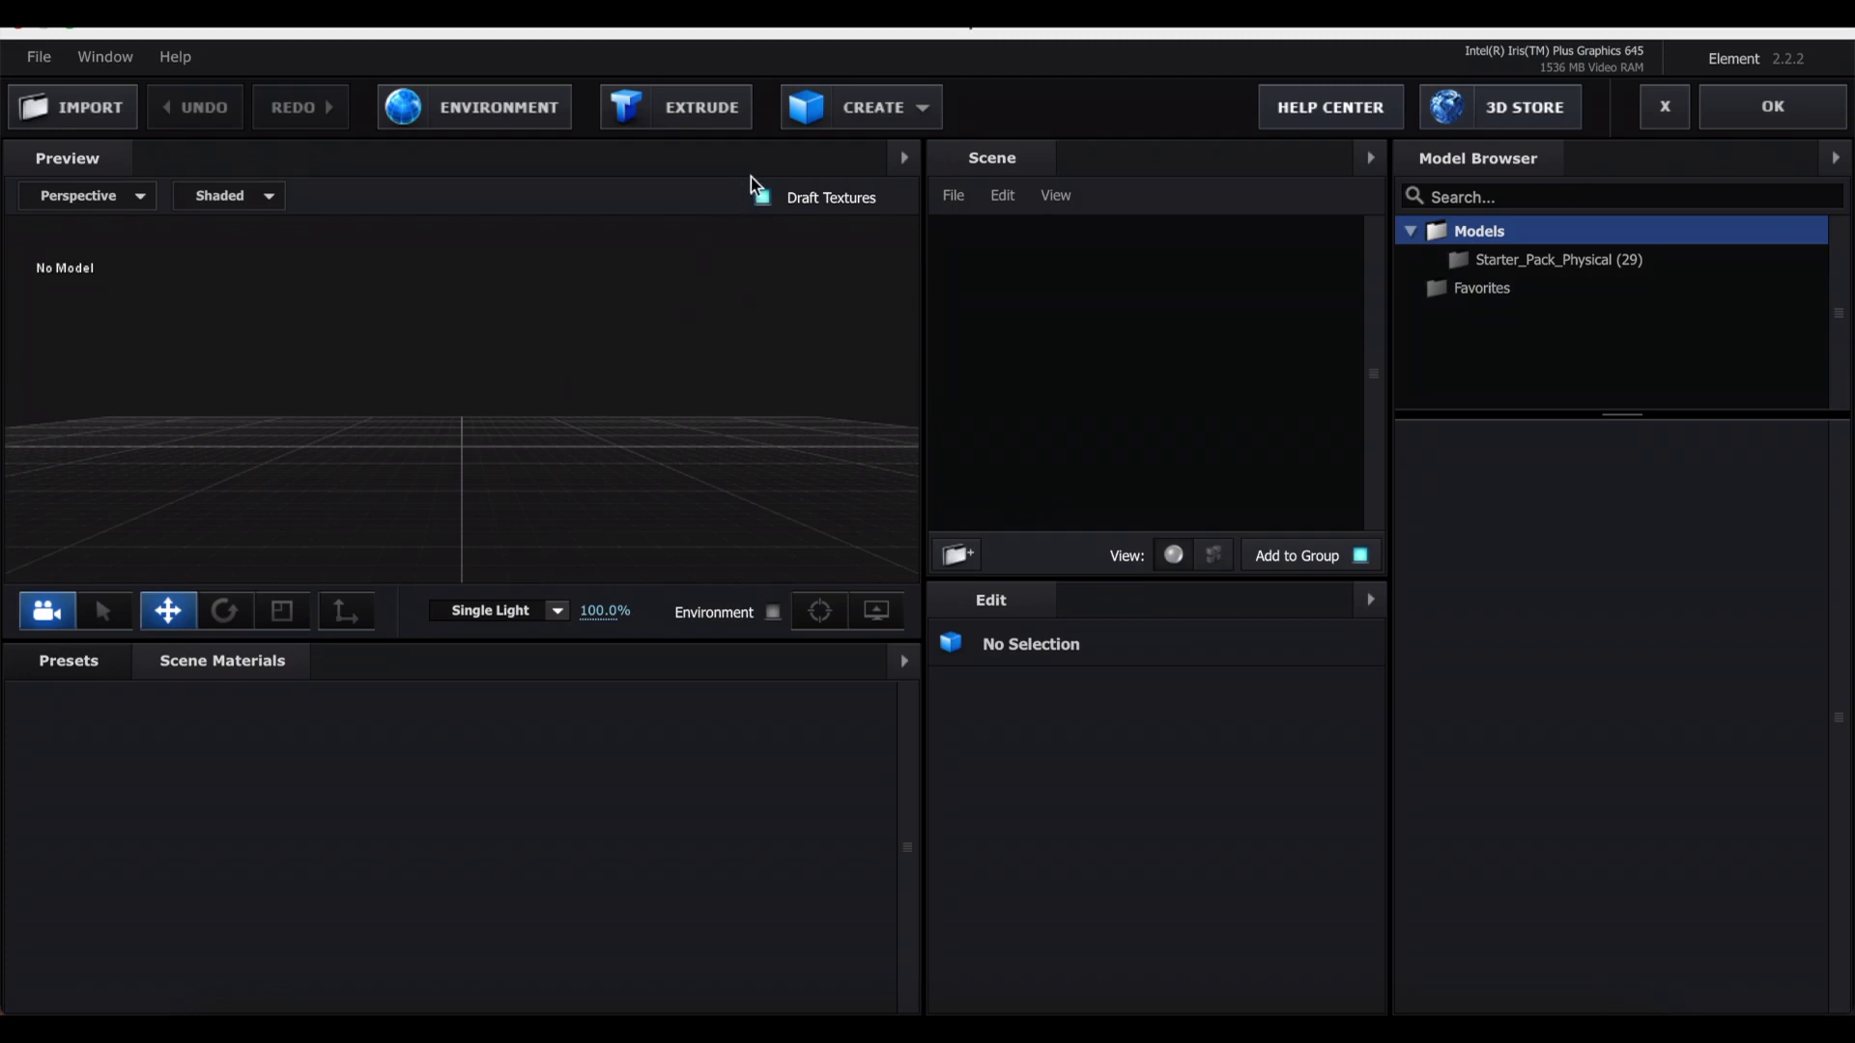
{"action": "left_click", "coordinate": [883, 127]}
{"action": "left_click", "coordinate": [815, 166]}
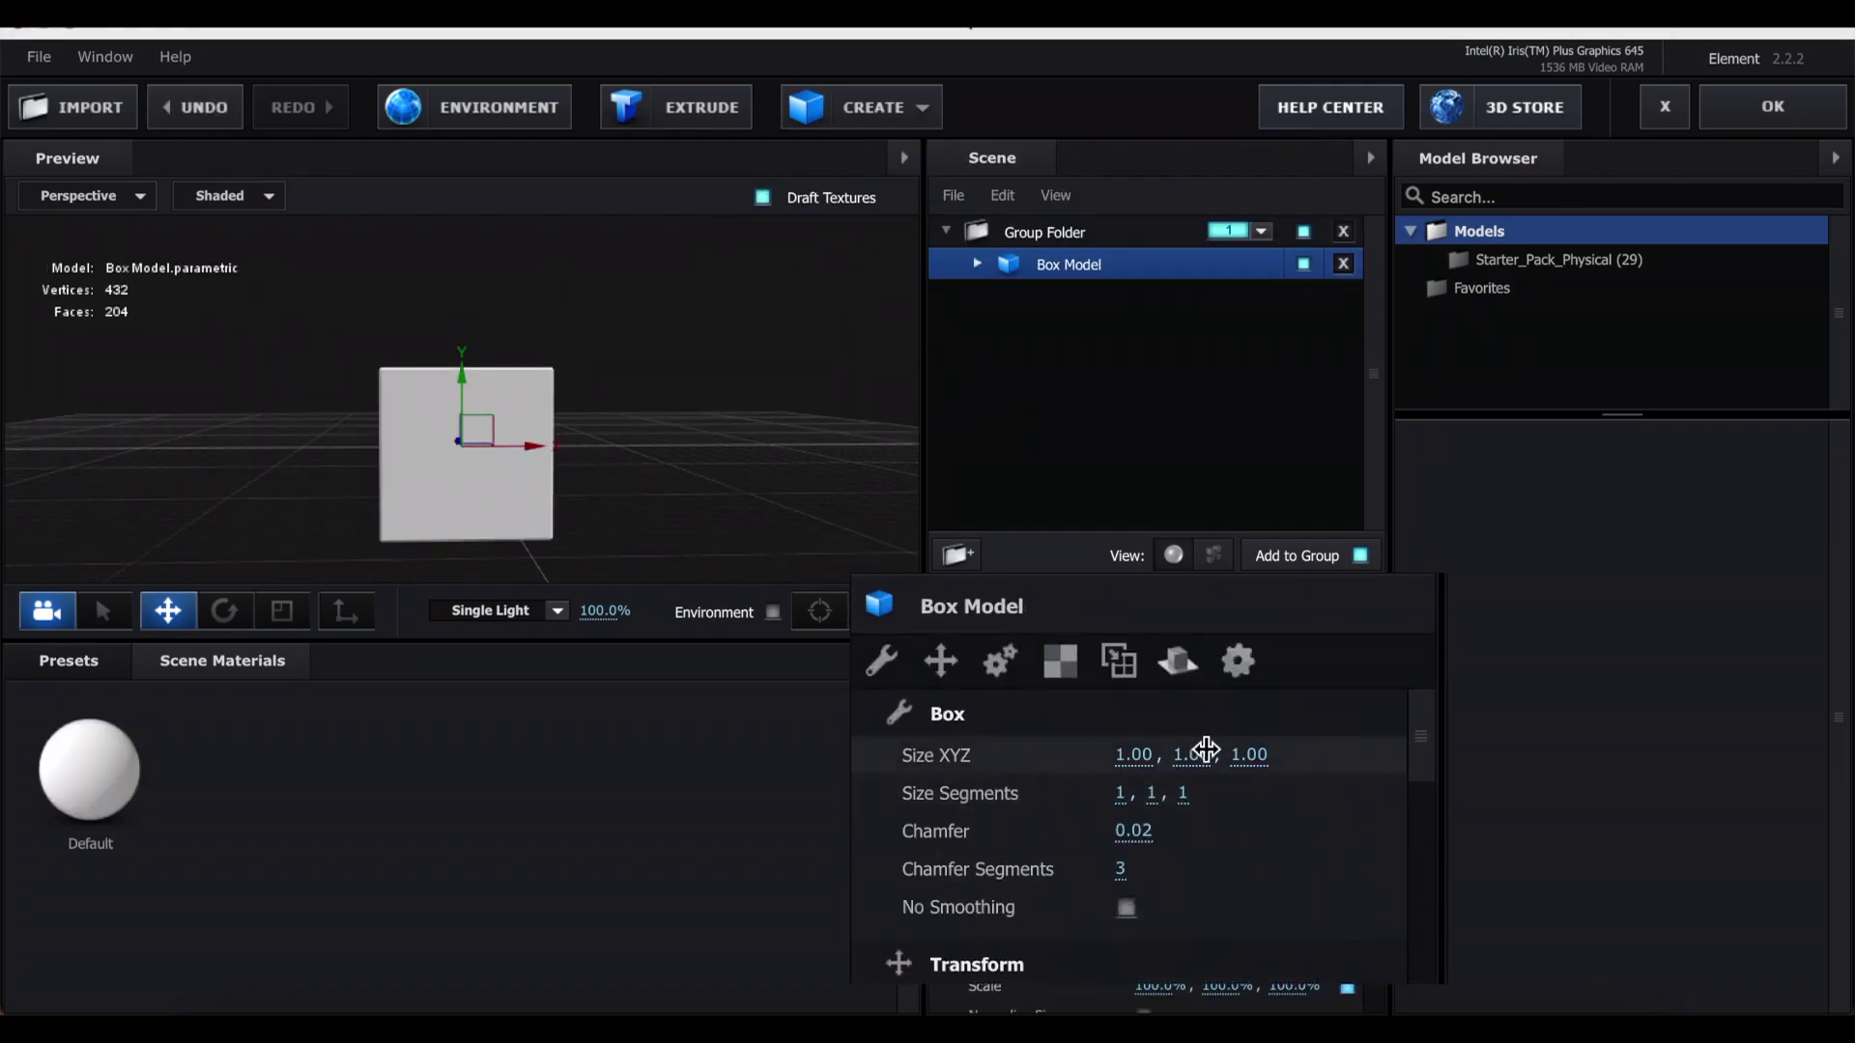
- Set the box model's XYZ size to 1.45, 0.92 and 0.85
{"action": "left_click_drag", "start_coordinate": [1138, 756], "coordinate": [1203, 755]}
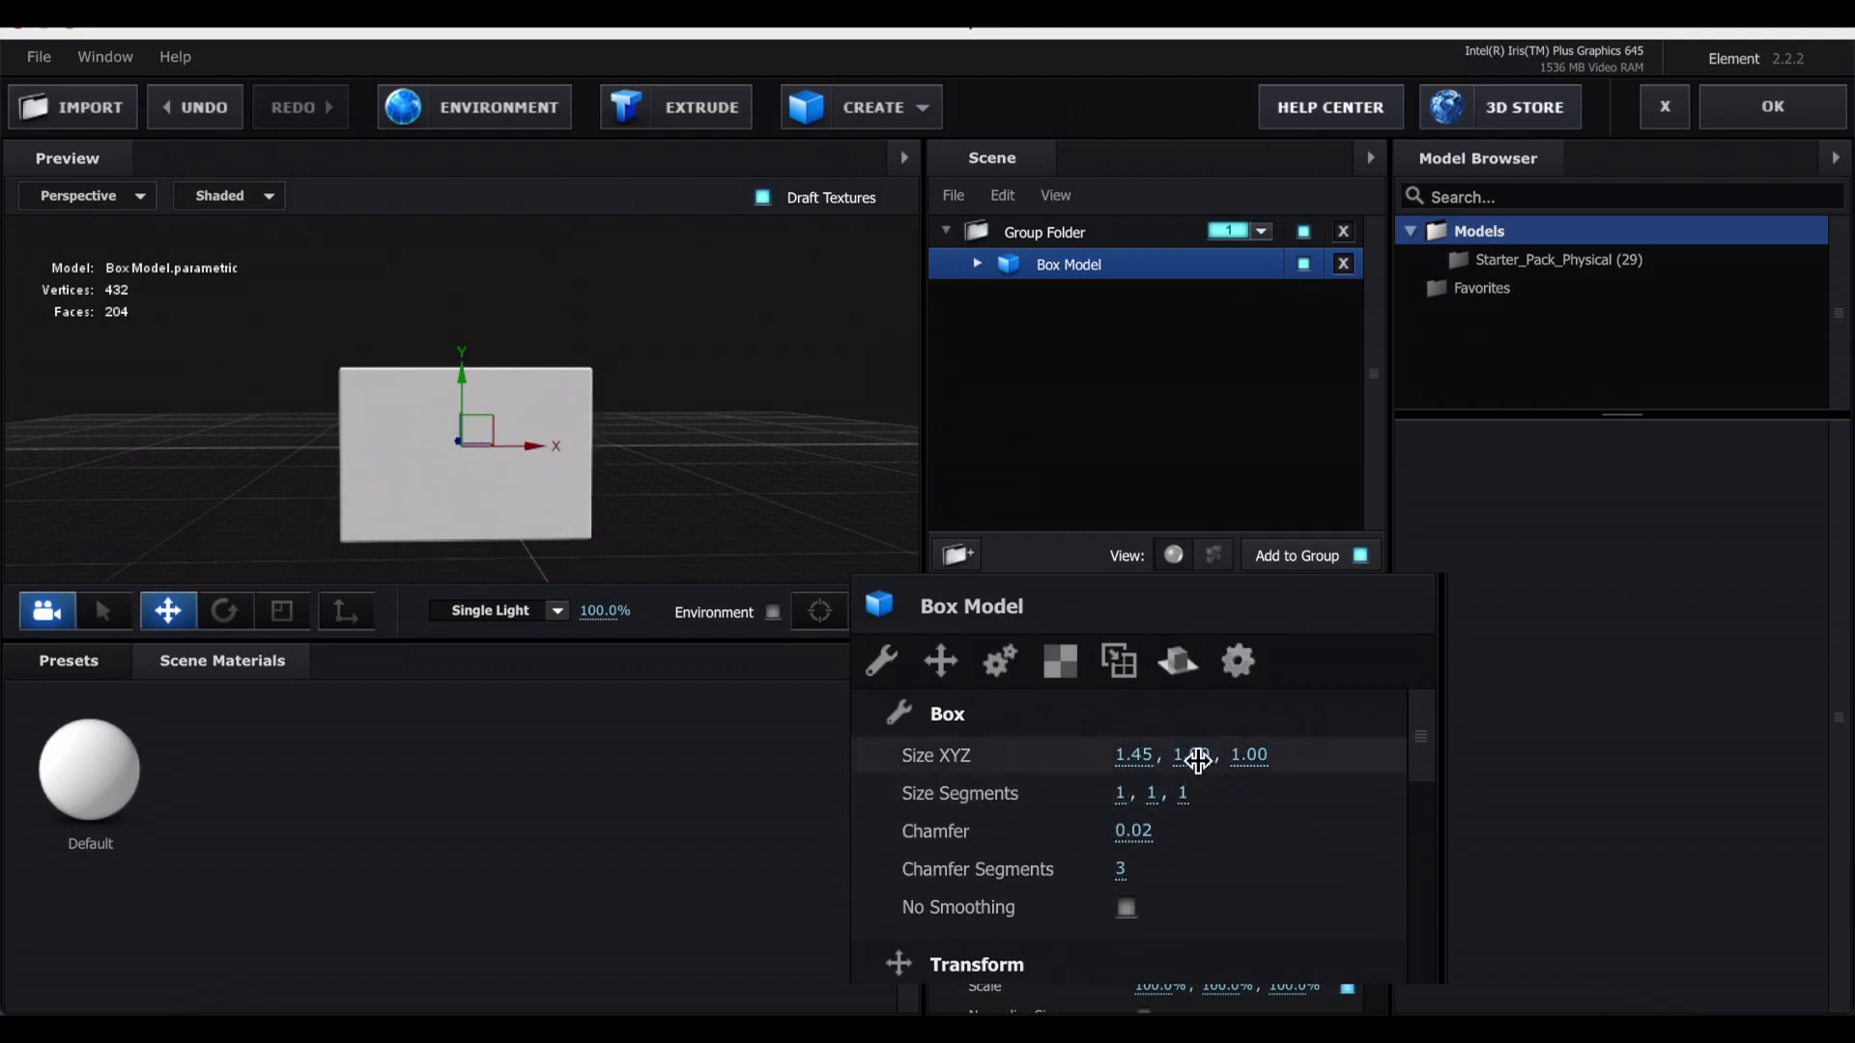
{"action": "mouse_move", "coordinate": [1205, 755]}
{"action": "left_mouse_down"}
{"action": "mouse_move", "coordinate": [1160, 758]}
{"action": "mouse_move", "coordinate": [1258, 761]}
{"action": "mouse_move", "coordinate": [1201, 757]}
{"action": "mouse_move", "coordinate": [1239, 762]}
{"action": "left_mouse_up"}
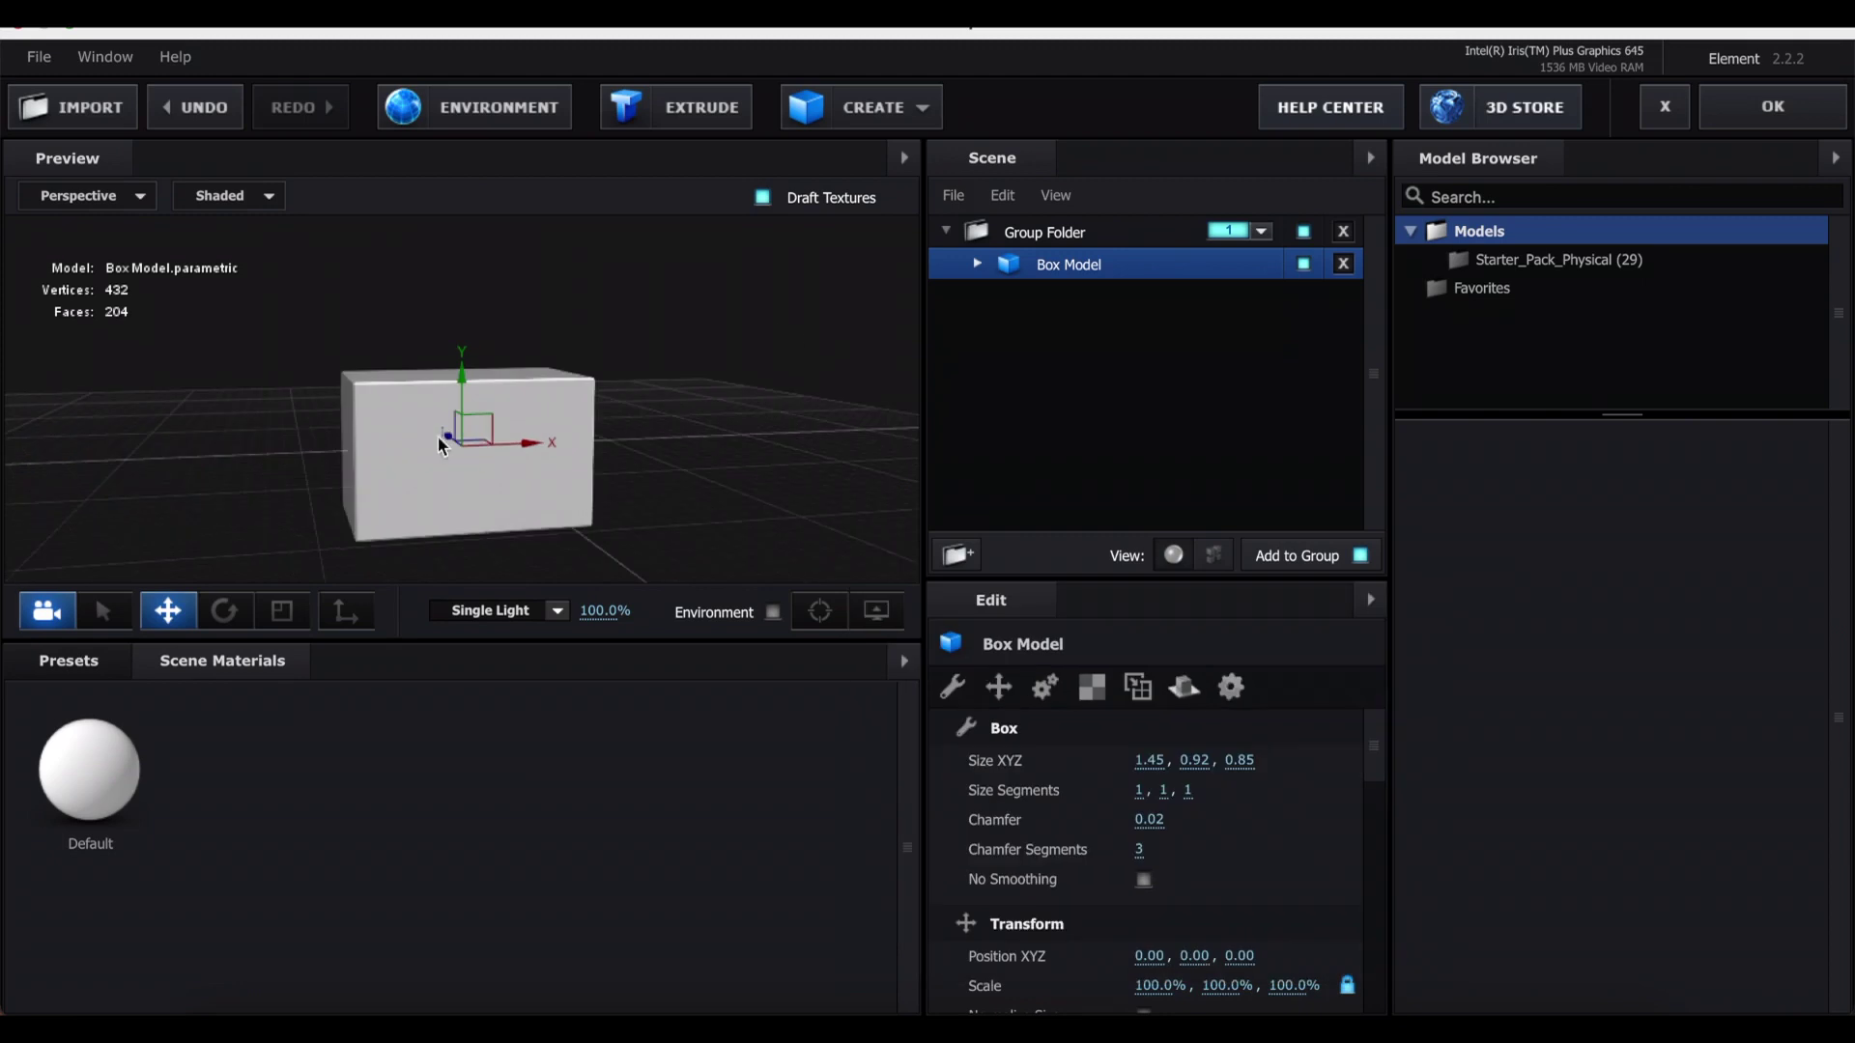
- Load Custom Layer 2 (window wall) as the diffuse texture of the box model's Default material
{"action": "left_click", "coordinate": [978, 265]}
{"action": "left_click", "coordinate": [1103, 293]}
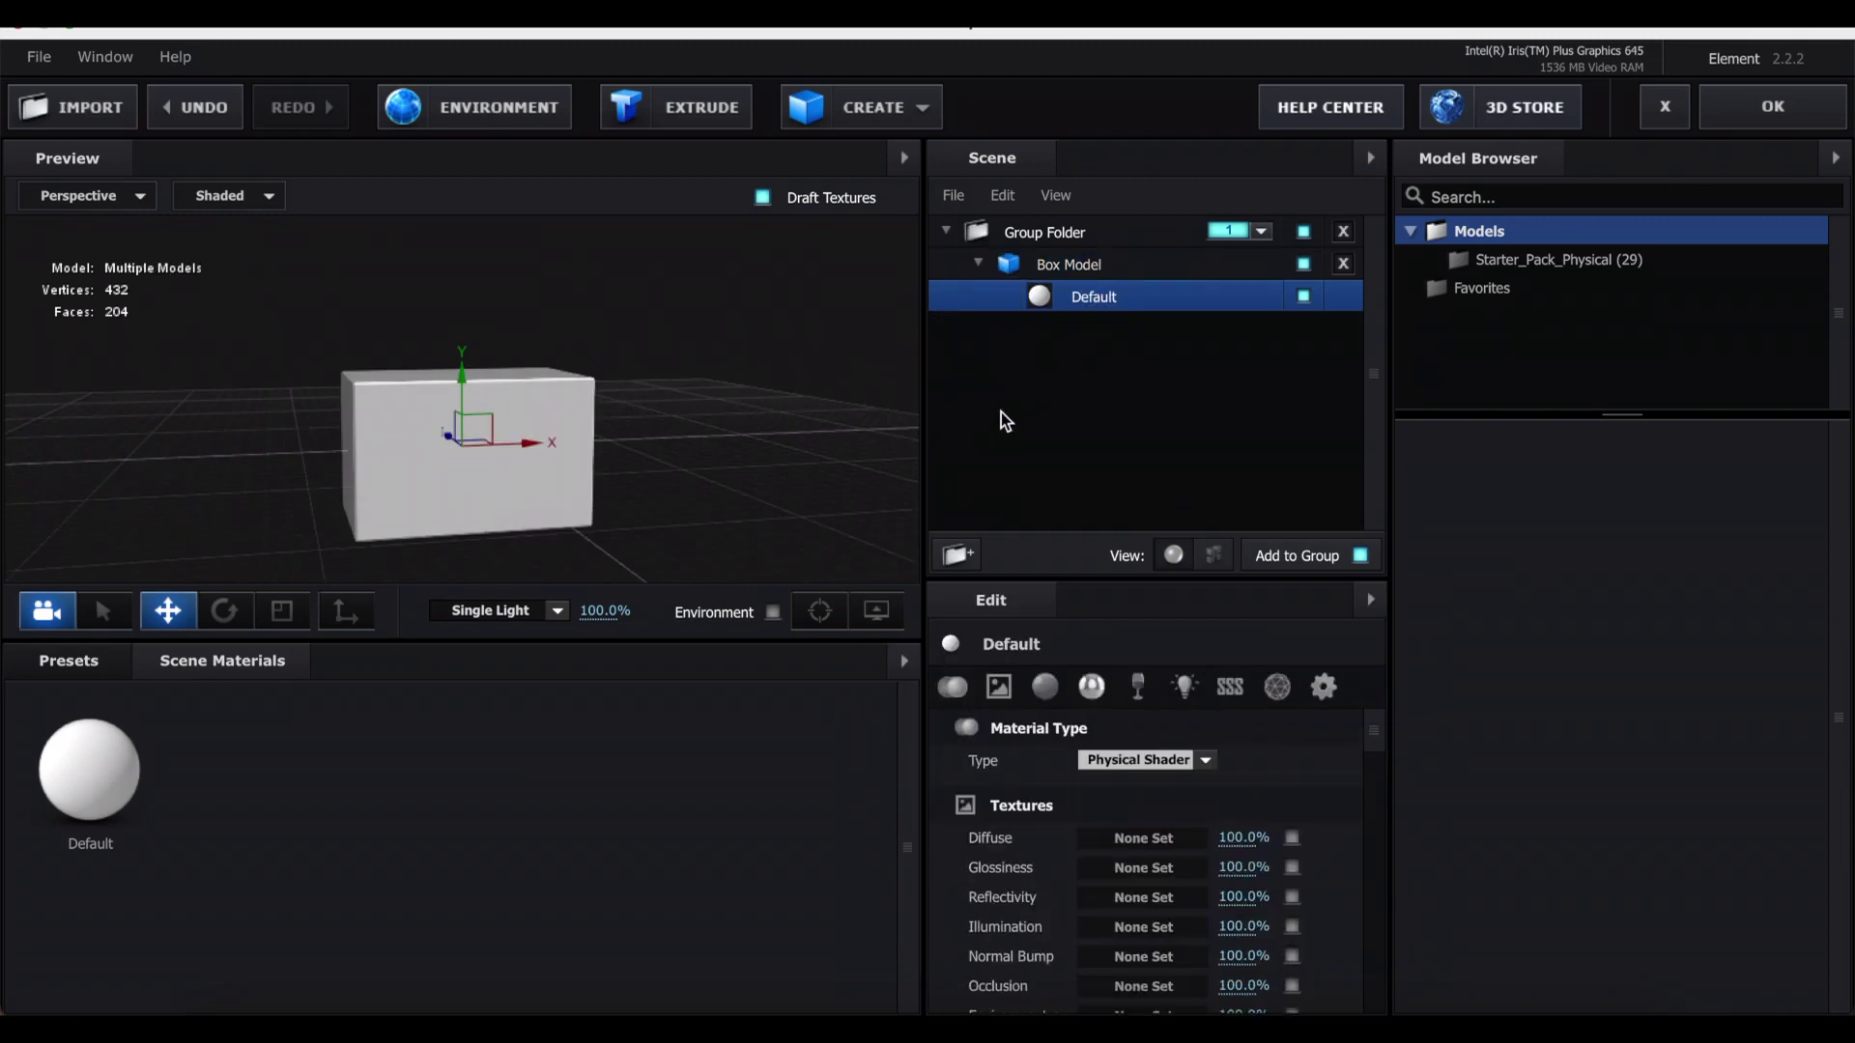
{"action": "left_click", "coordinate": [1111, 838]}
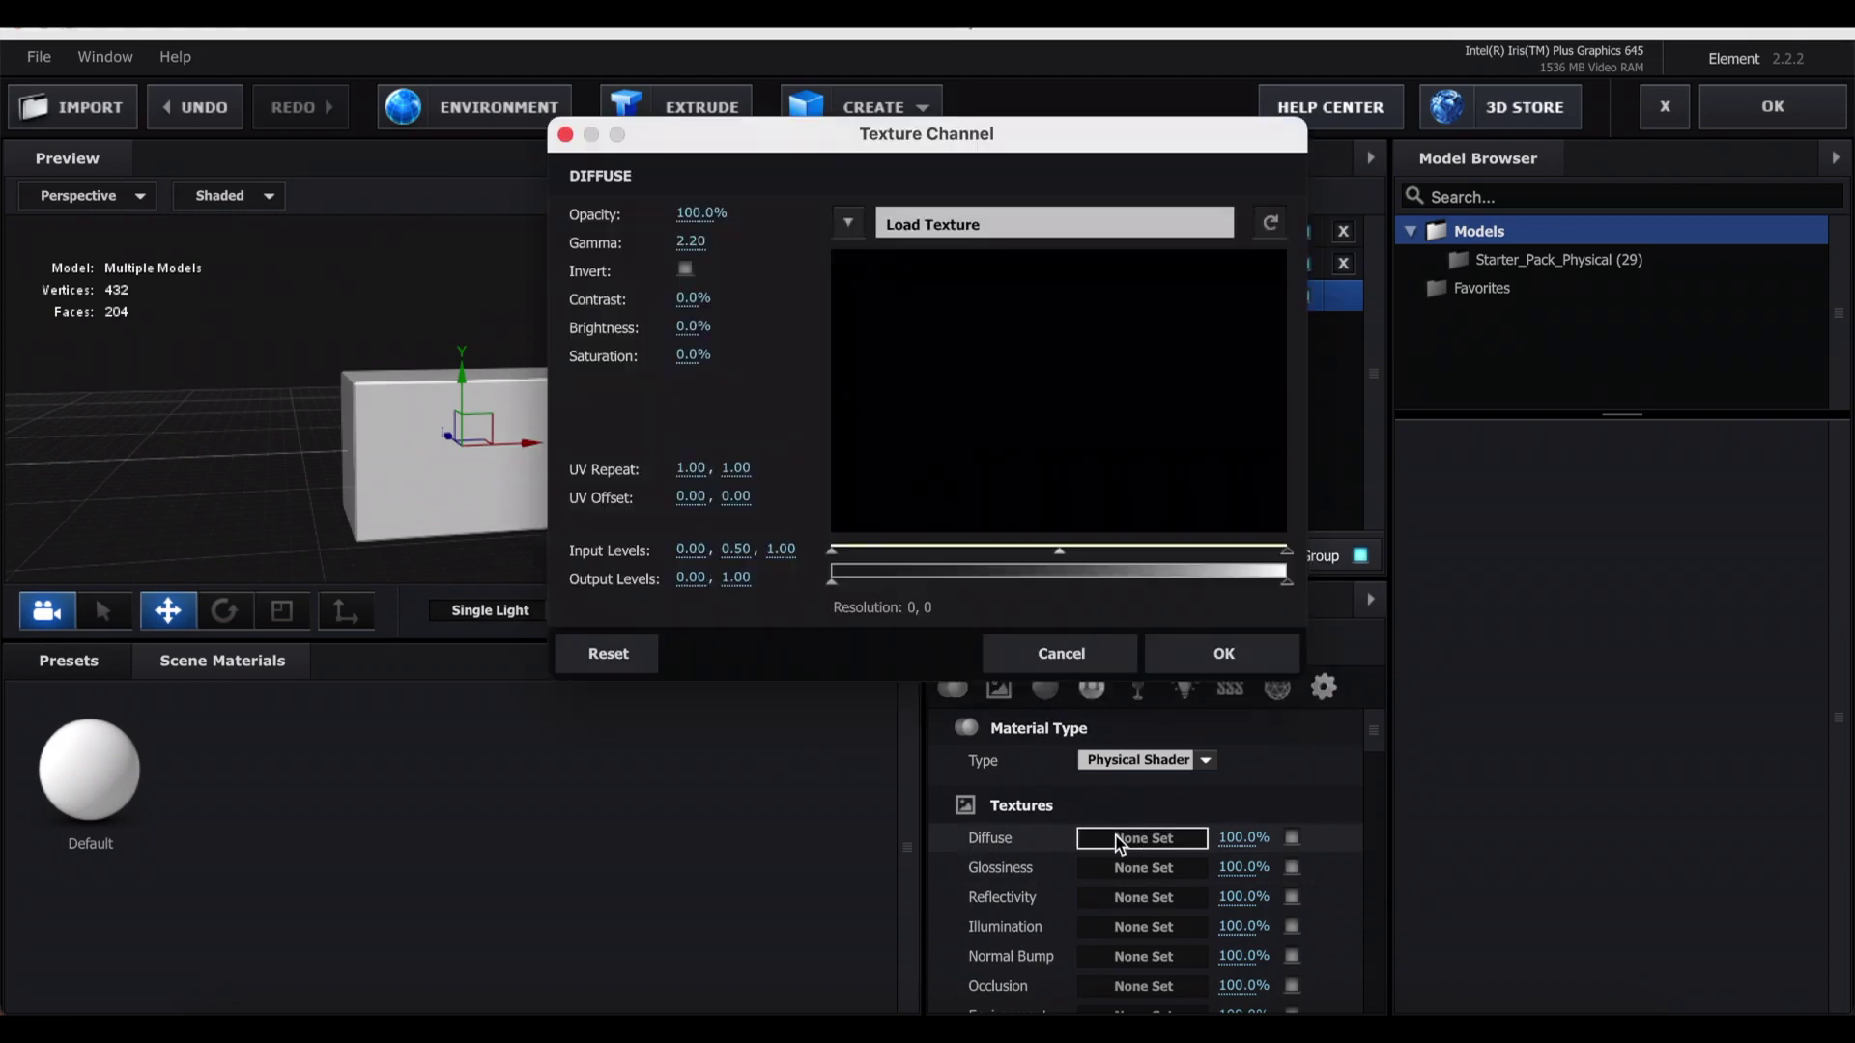
{"action": "left_click", "coordinate": [841, 234]}
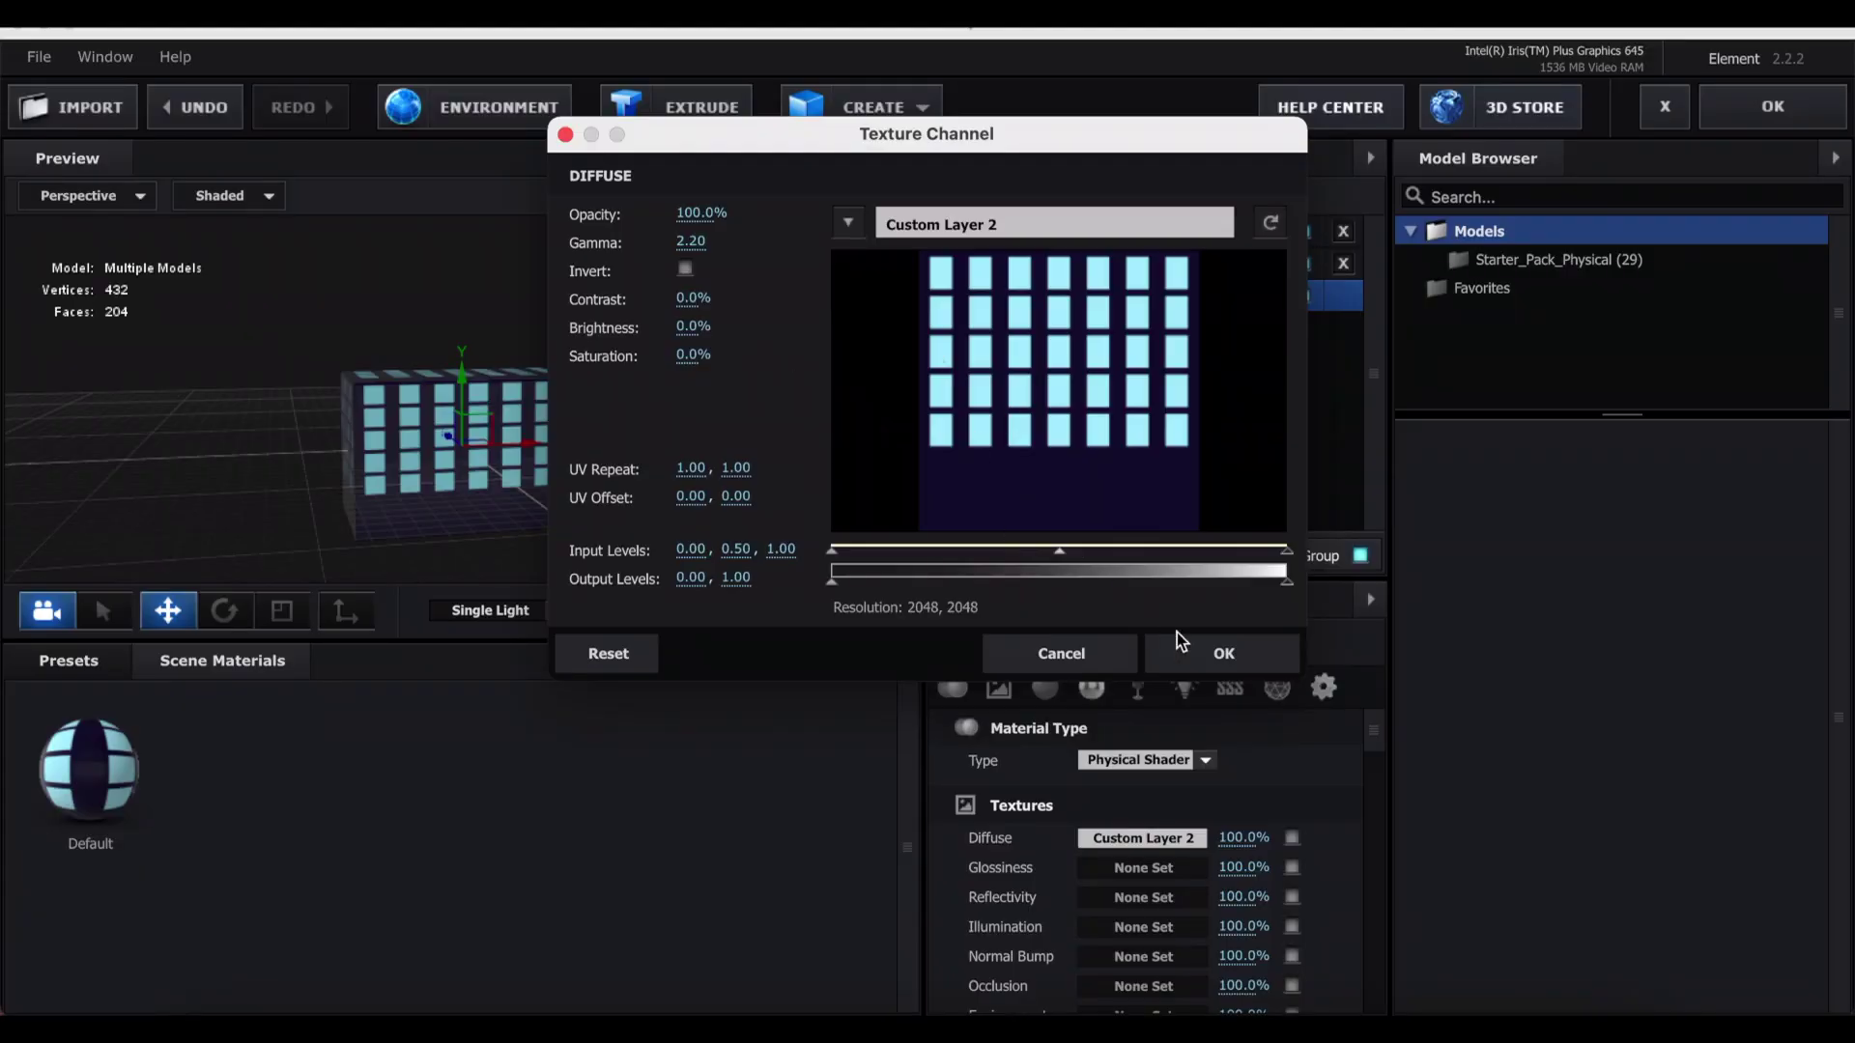
{"action": "left_click", "coordinate": [1245, 651]}
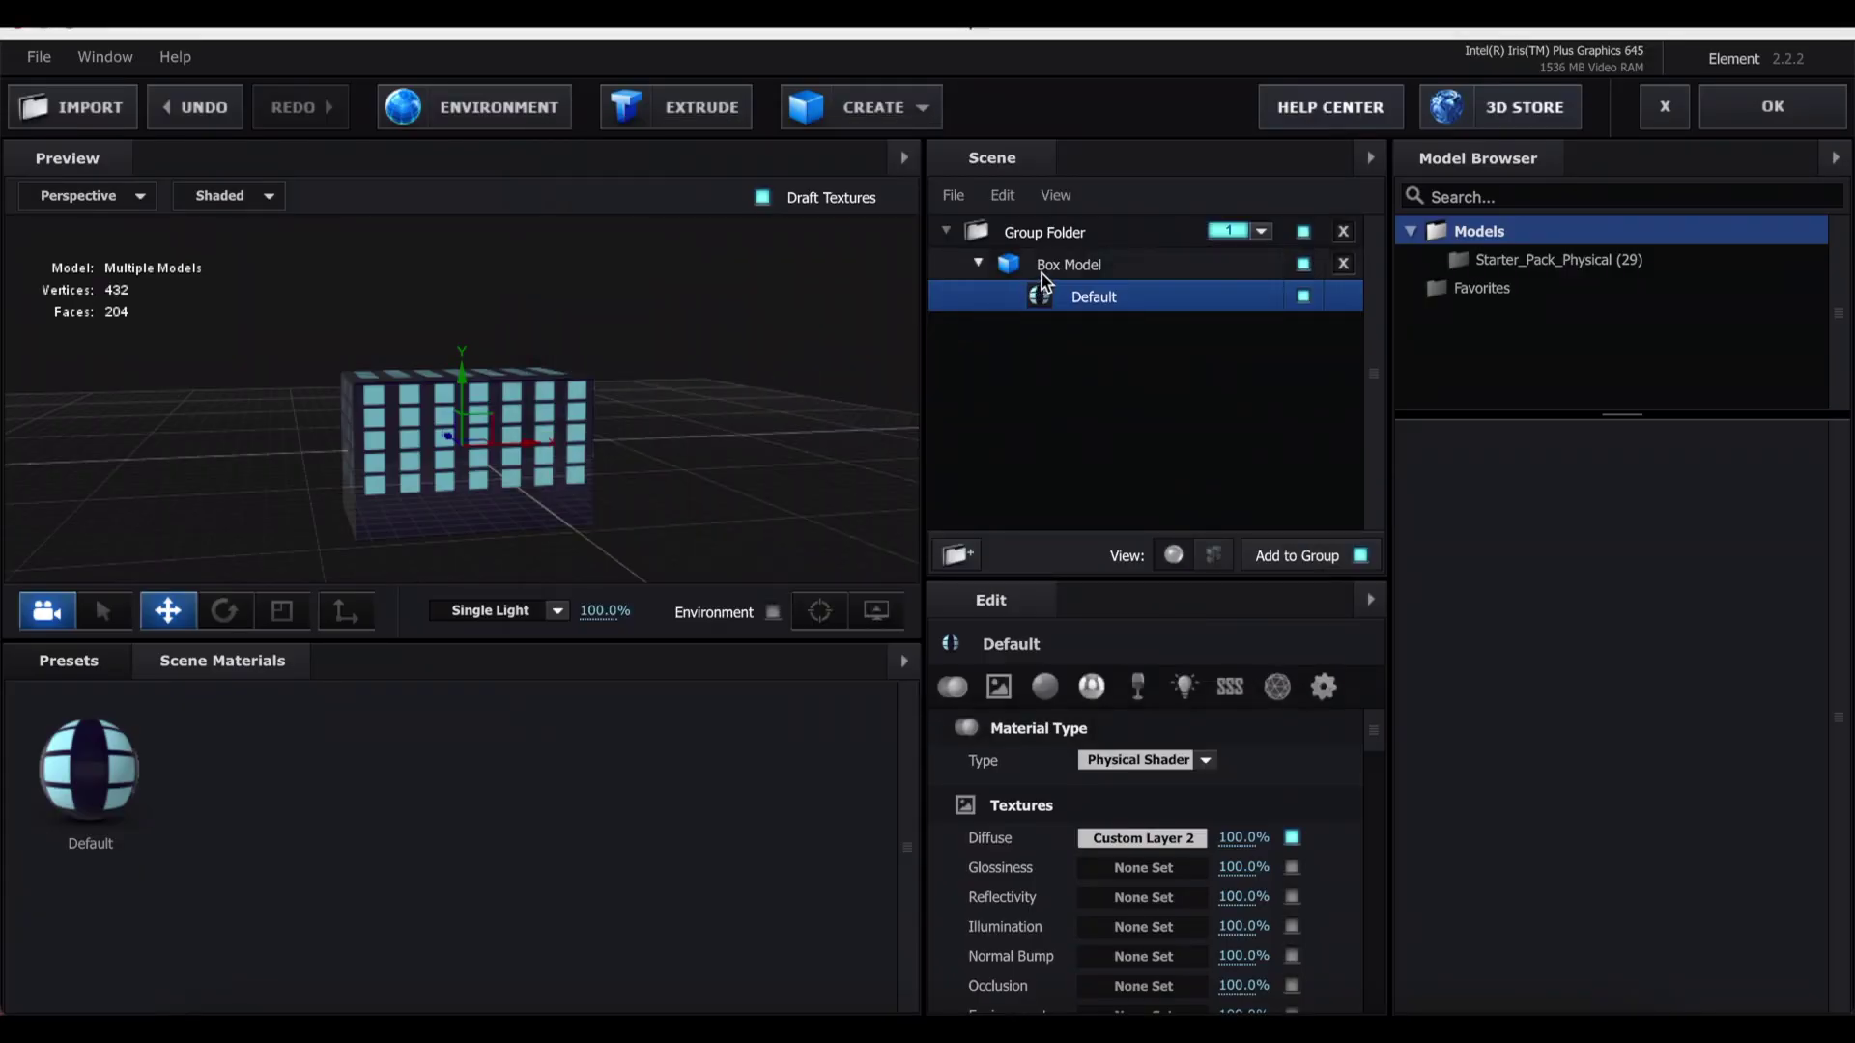
- Adjust the box model's UV mapping to a vertical UV offset of -0.06, keeping the UV repeat at 1.00
{"action": "left_click", "coordinate": [1080, 265]}
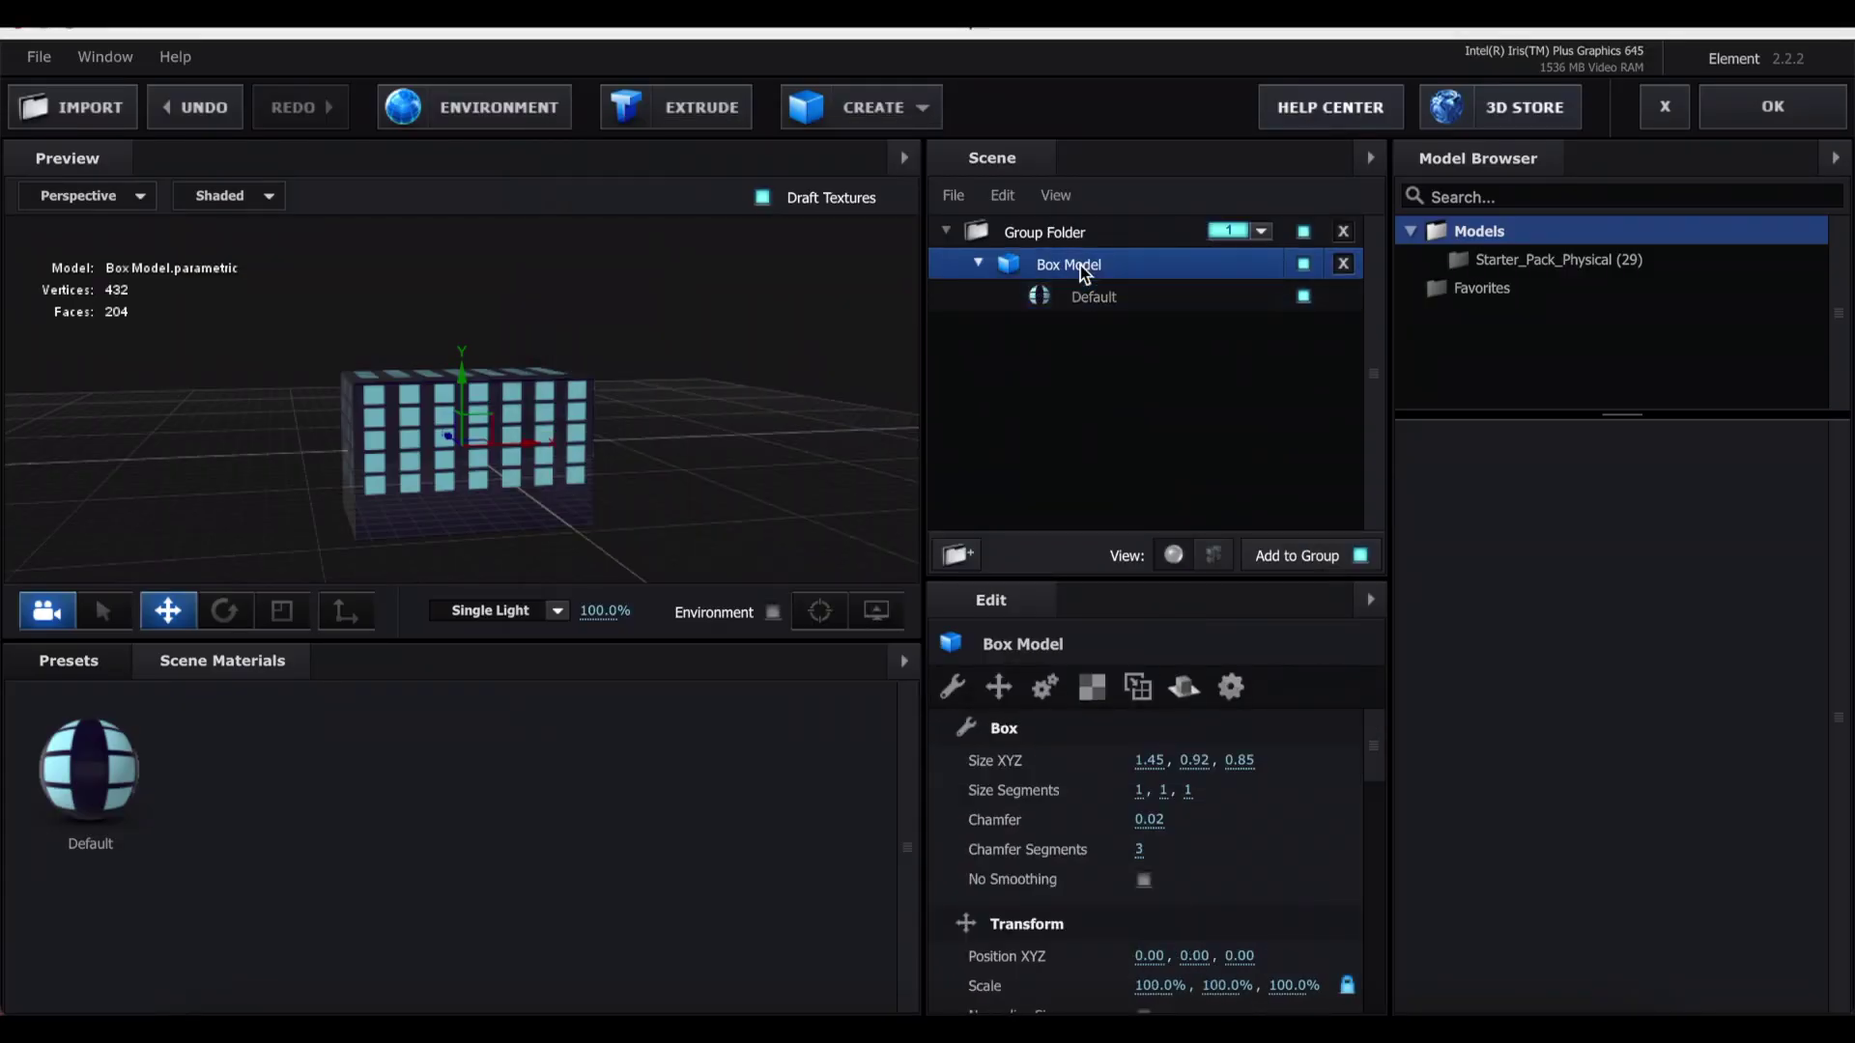
{"action": "left_click", "coordinate": [1091, 687]}
{"action": "key", "text": "ctrl+z"}
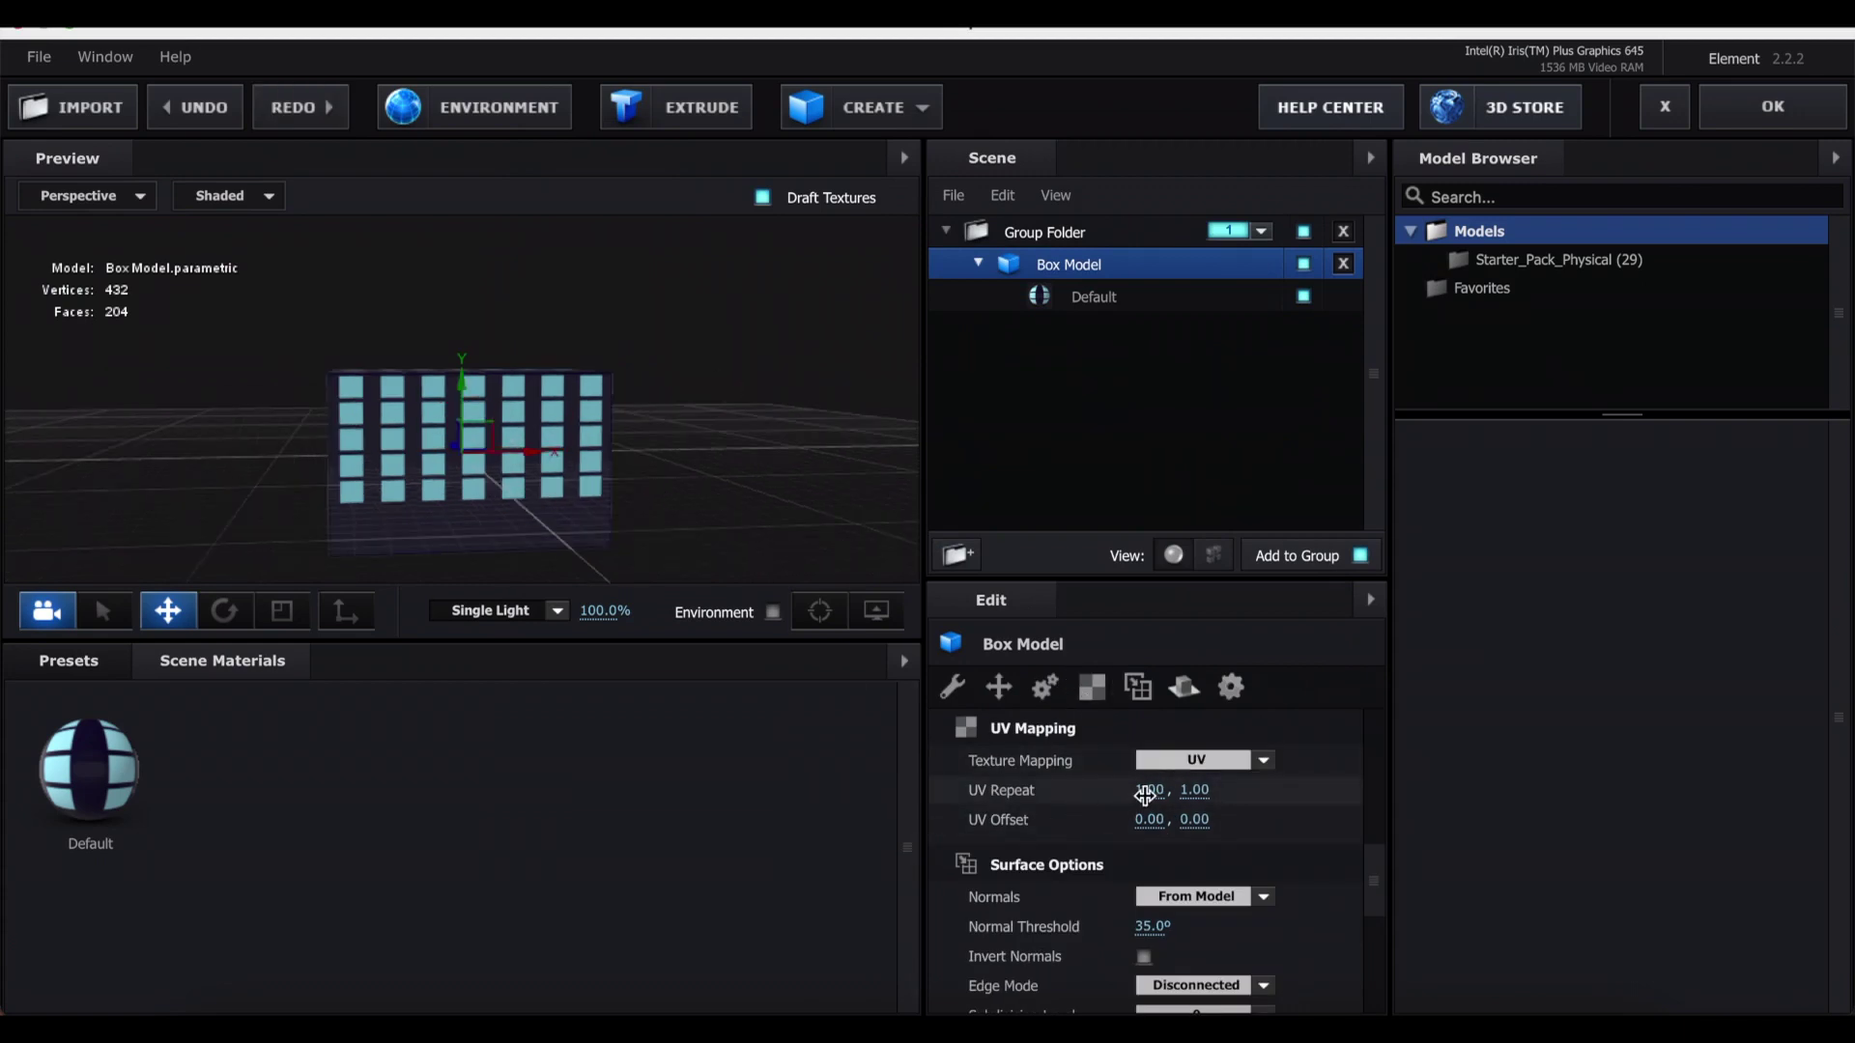
{"action": "left_click_drag", "start_coordinate": [1150, 791], "coordinate": [1218, 821]}
{"action": "key", "text": "ctrl+z"}
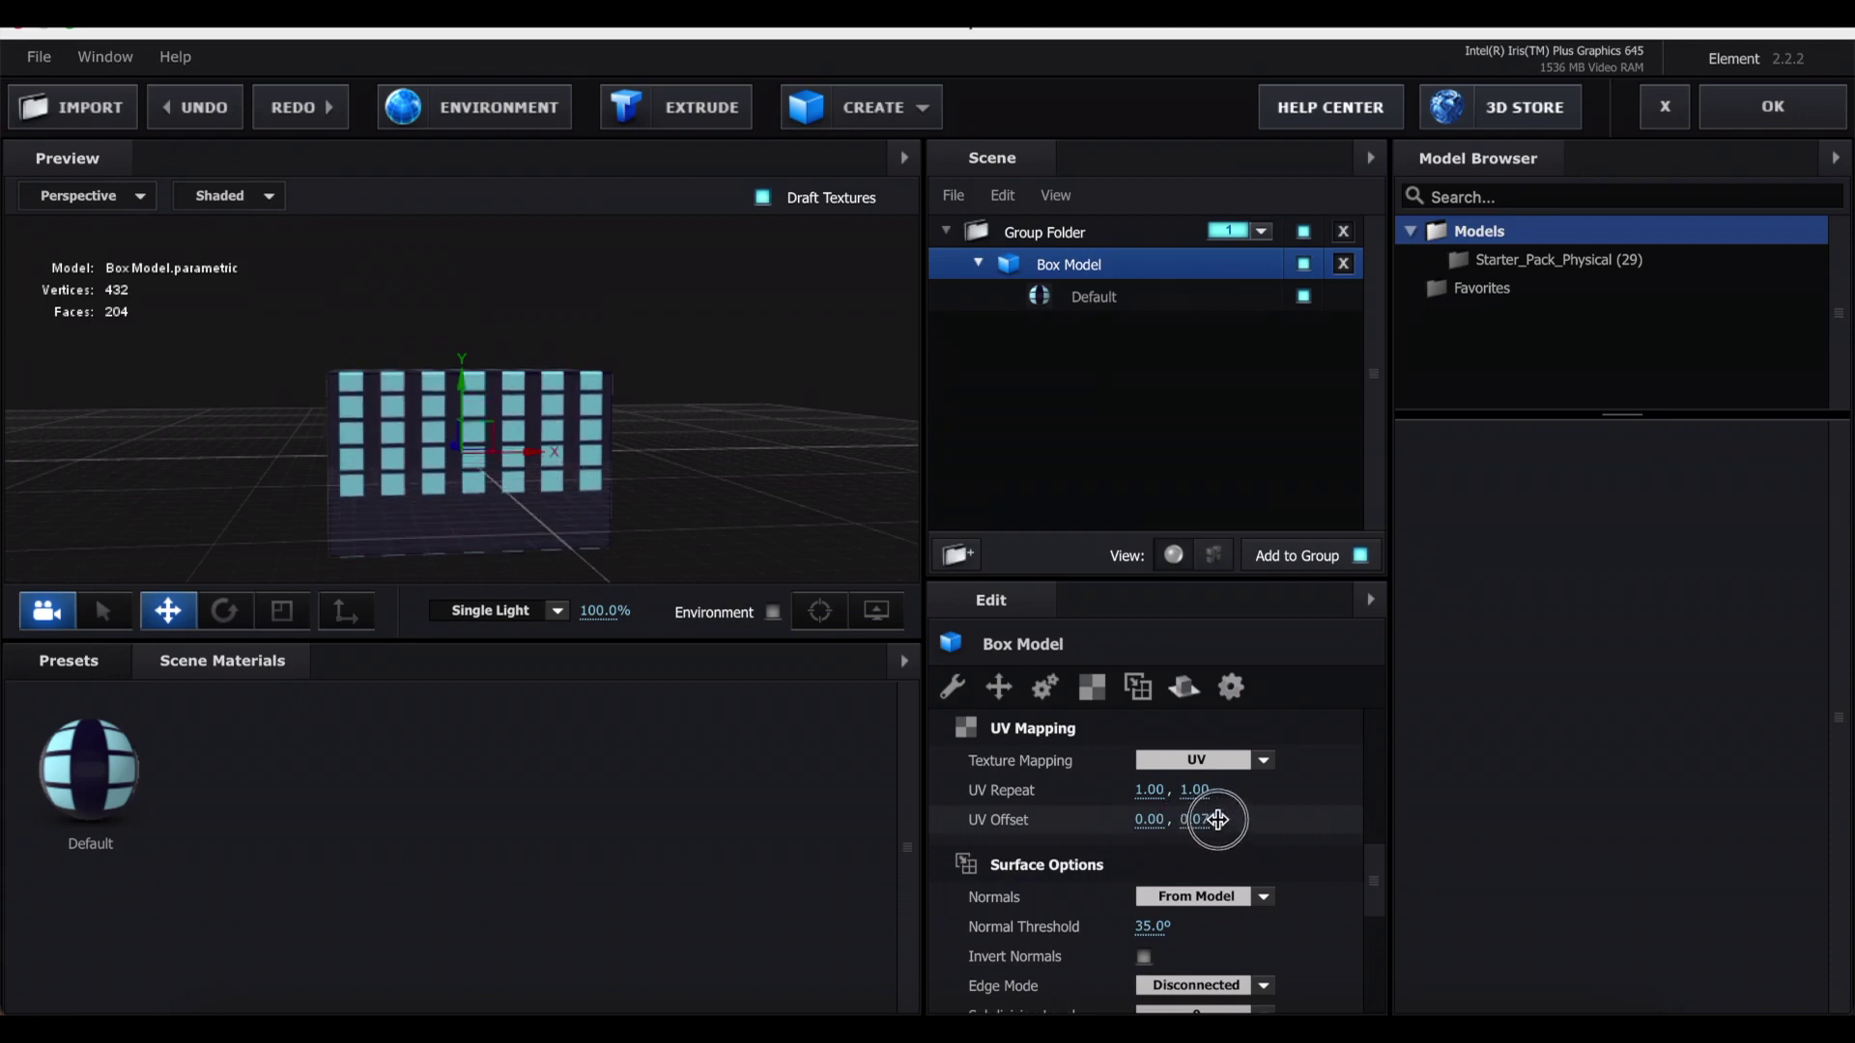
{"action": "key", "text": "super+z"}
{"action": "scroll", "coordinate": [476, 536], "scroll_direction": "up", "scroll_amount": 1}
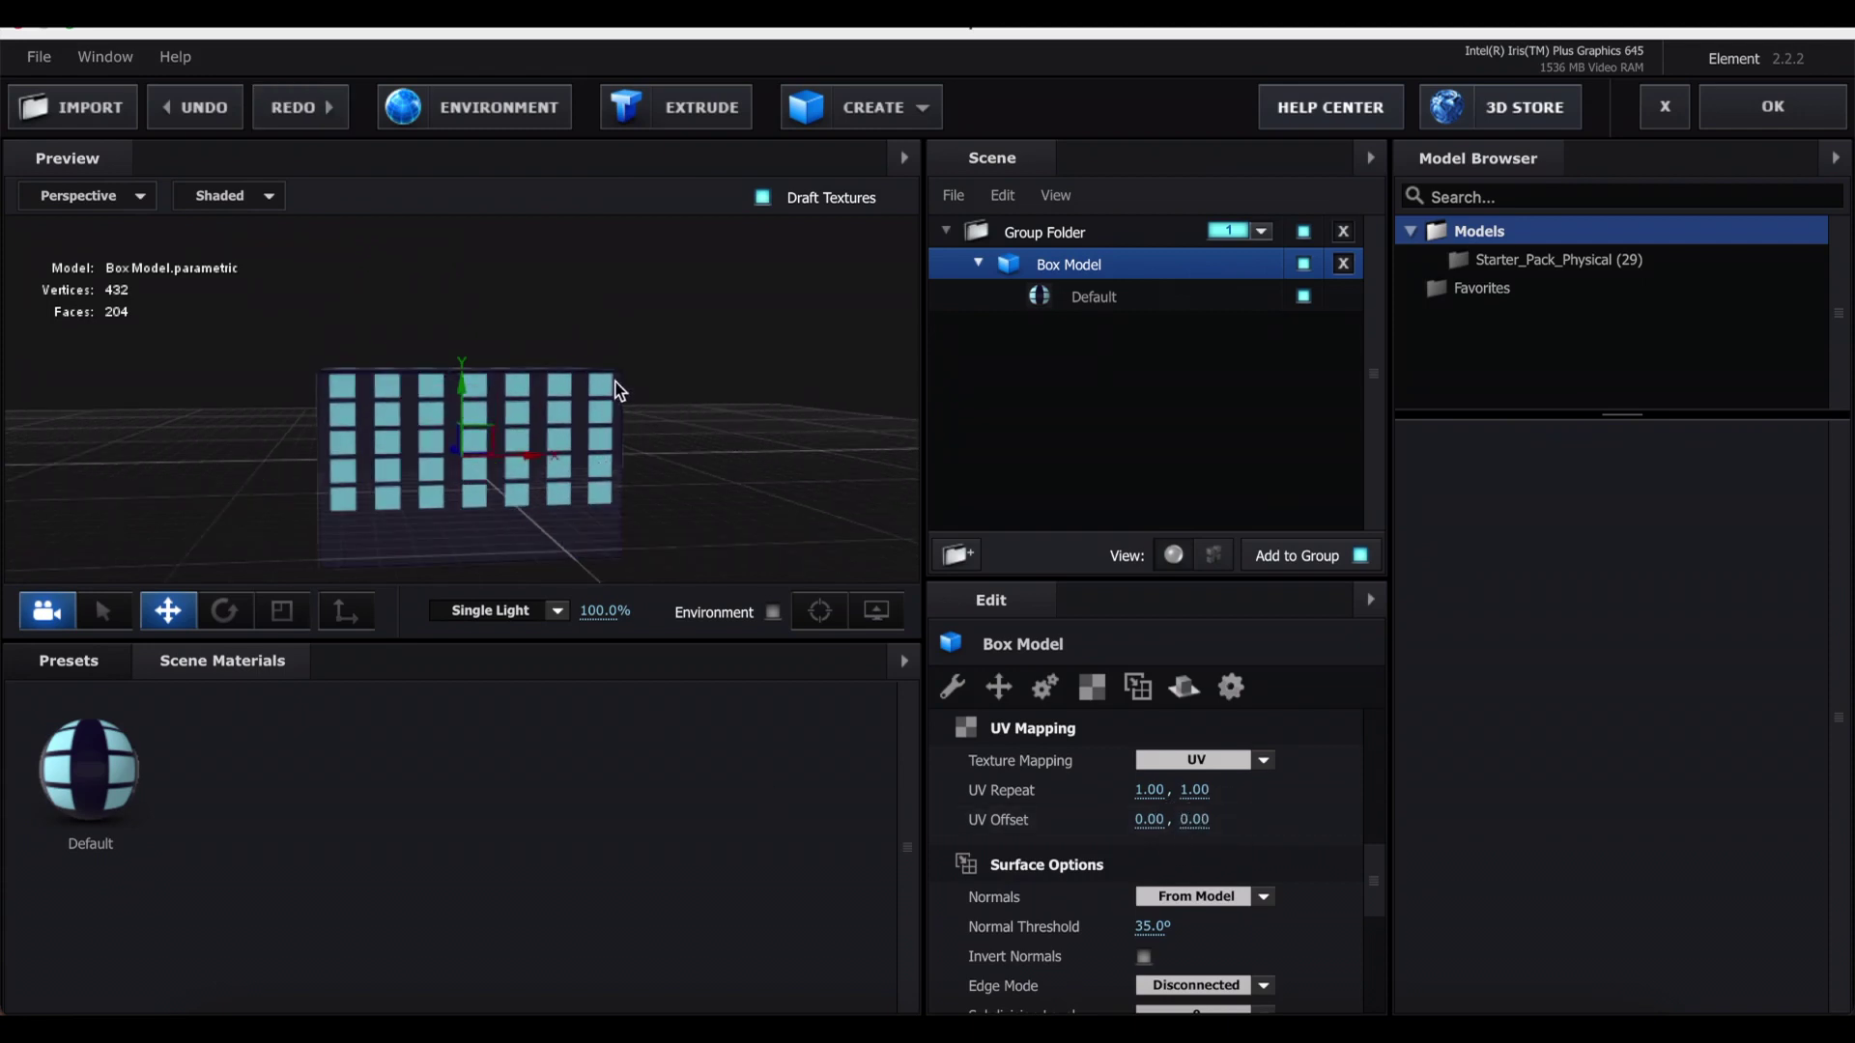
{"action": "left_click_drag", "start_coordinate": [495, 381], "coordinate": [548, 479]}
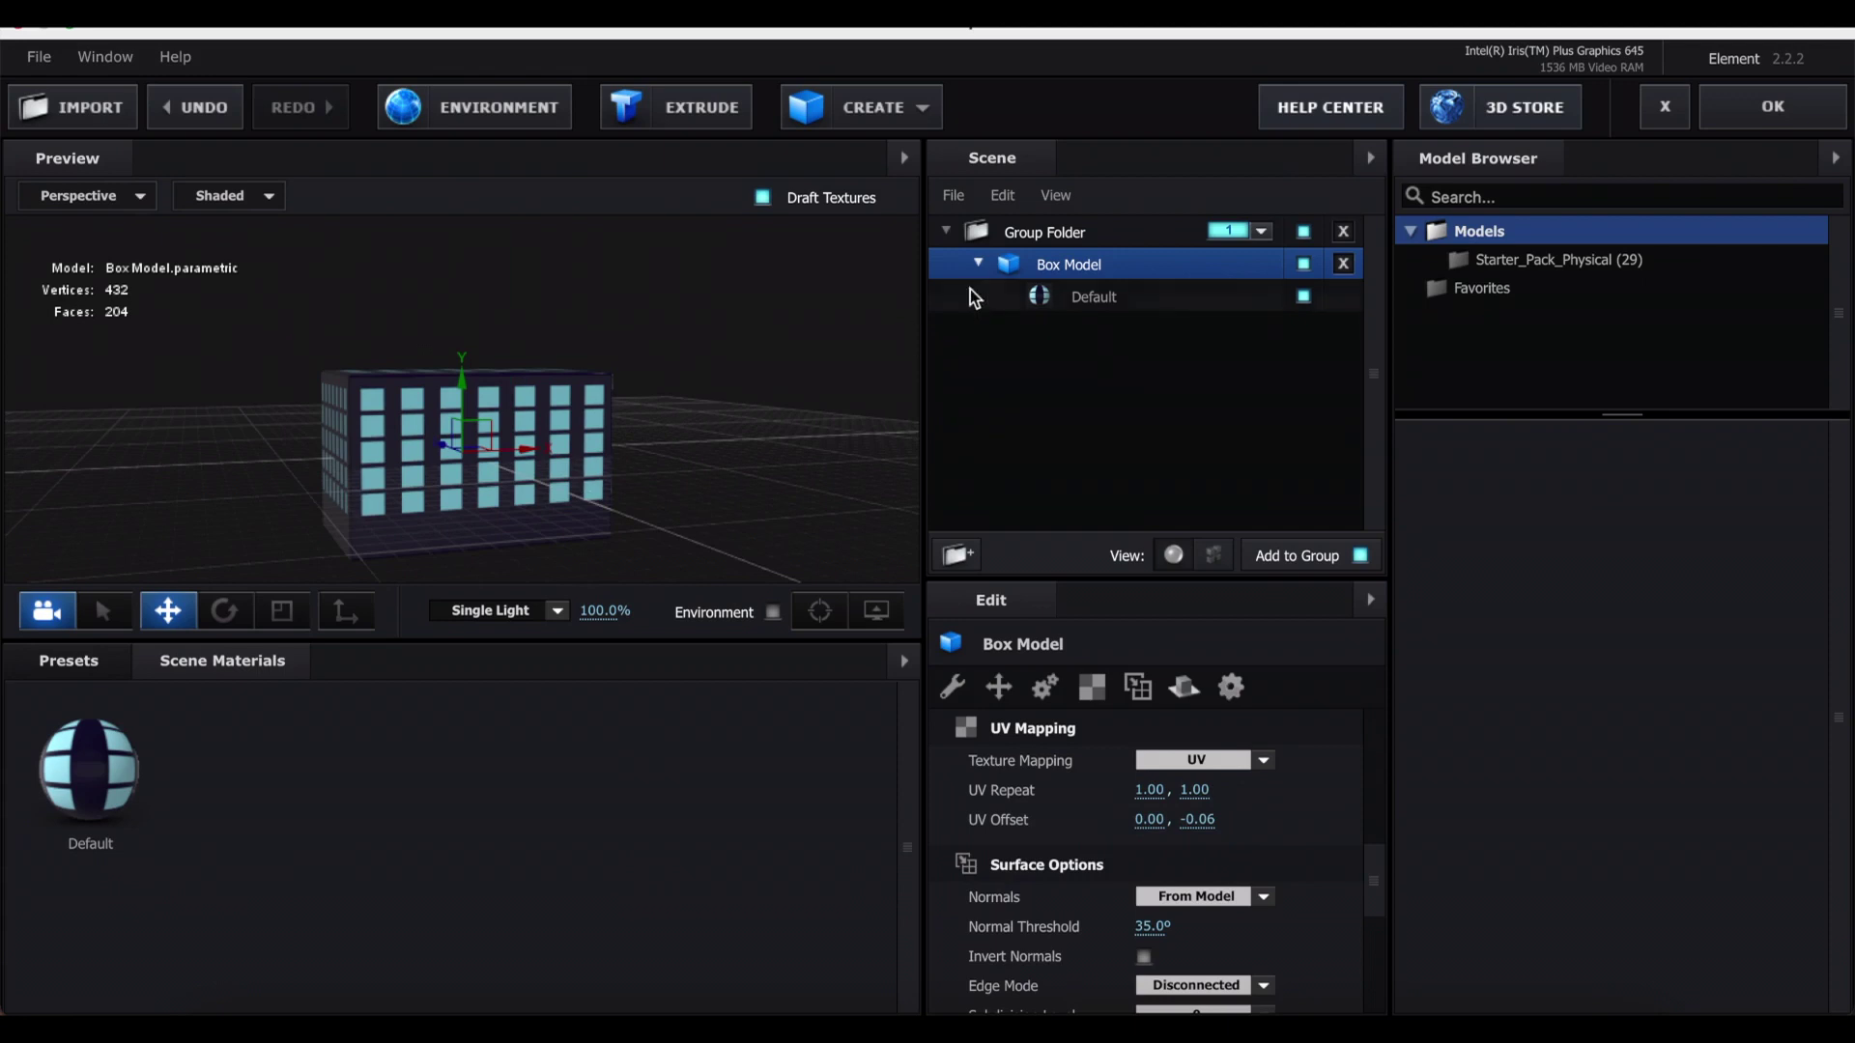
- Set the reflectivity intensity of the box model's Default material to 8%
{"action": "left_click", "coordinate": [993, 302]}
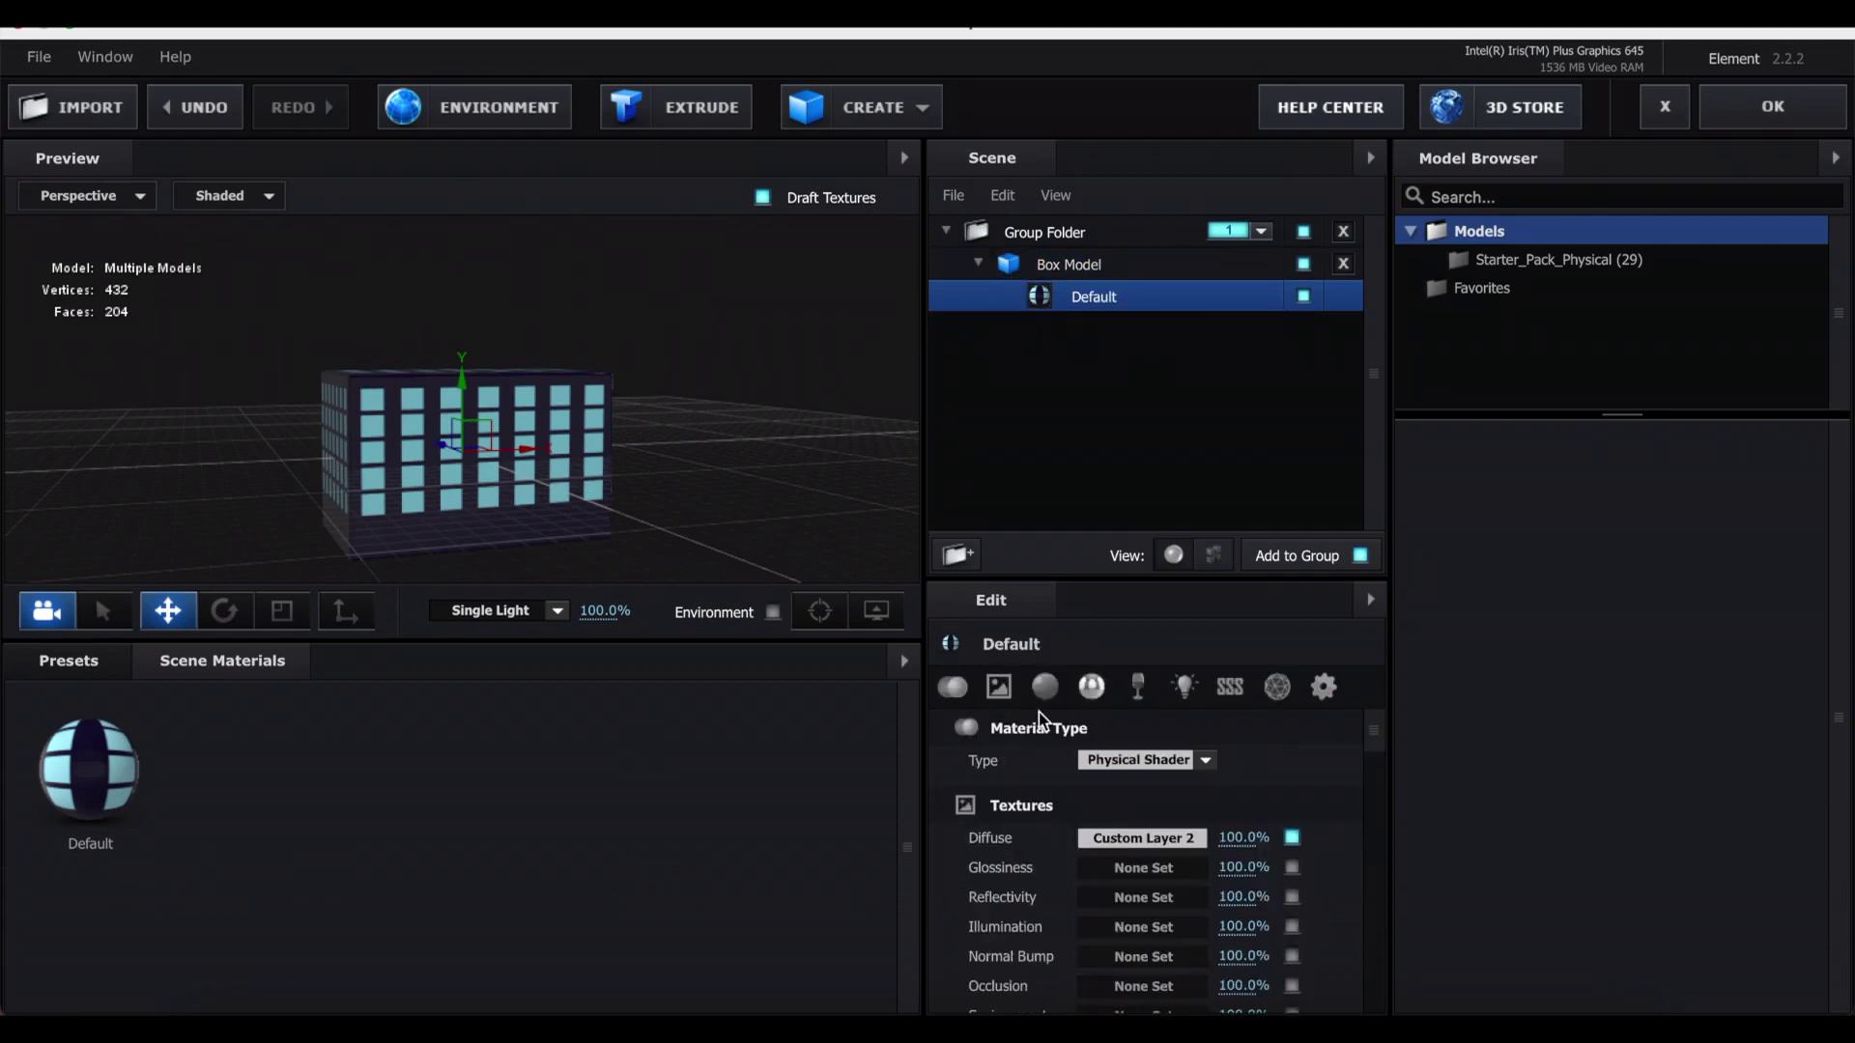
{"action": "left_click_drag", "start_coordinate": [1374, 730], "coordinate": [1384, 800]}
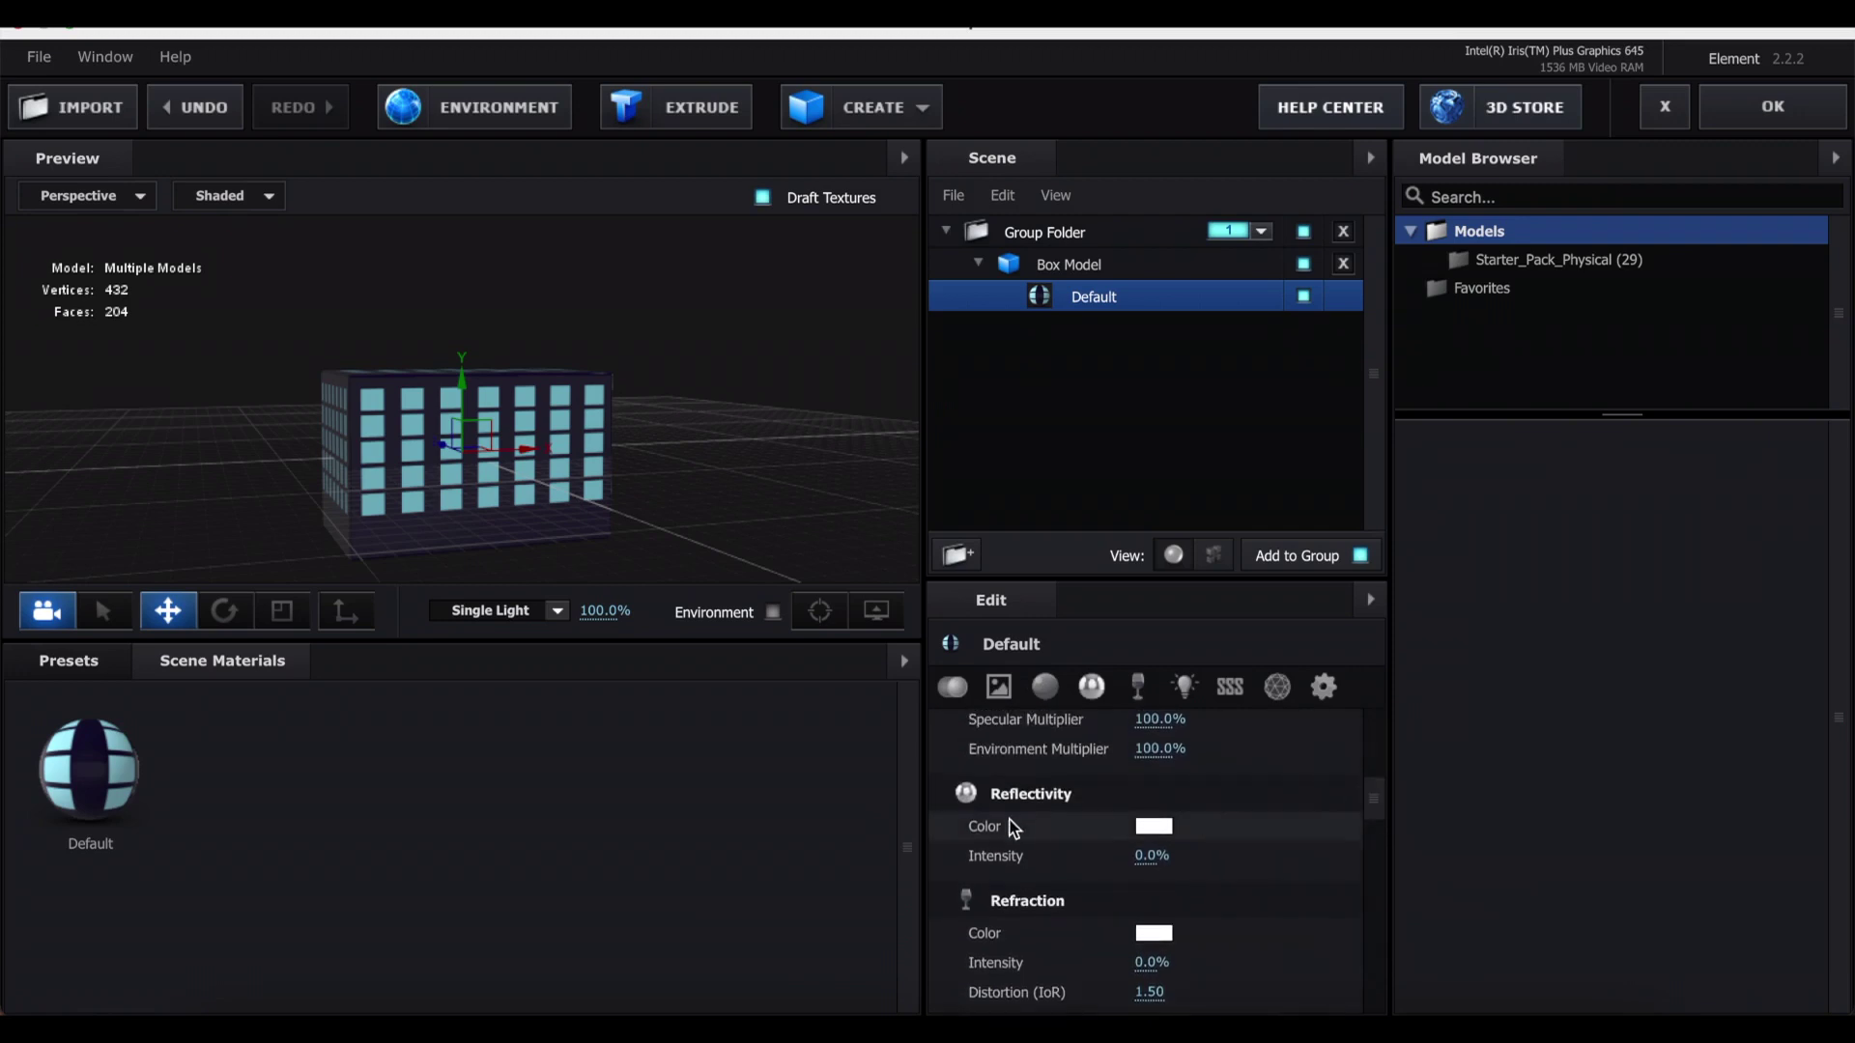
{"action": "left_click_drag", "start_coordinate": [1148, 866], "coordinate": [1172, 850]}
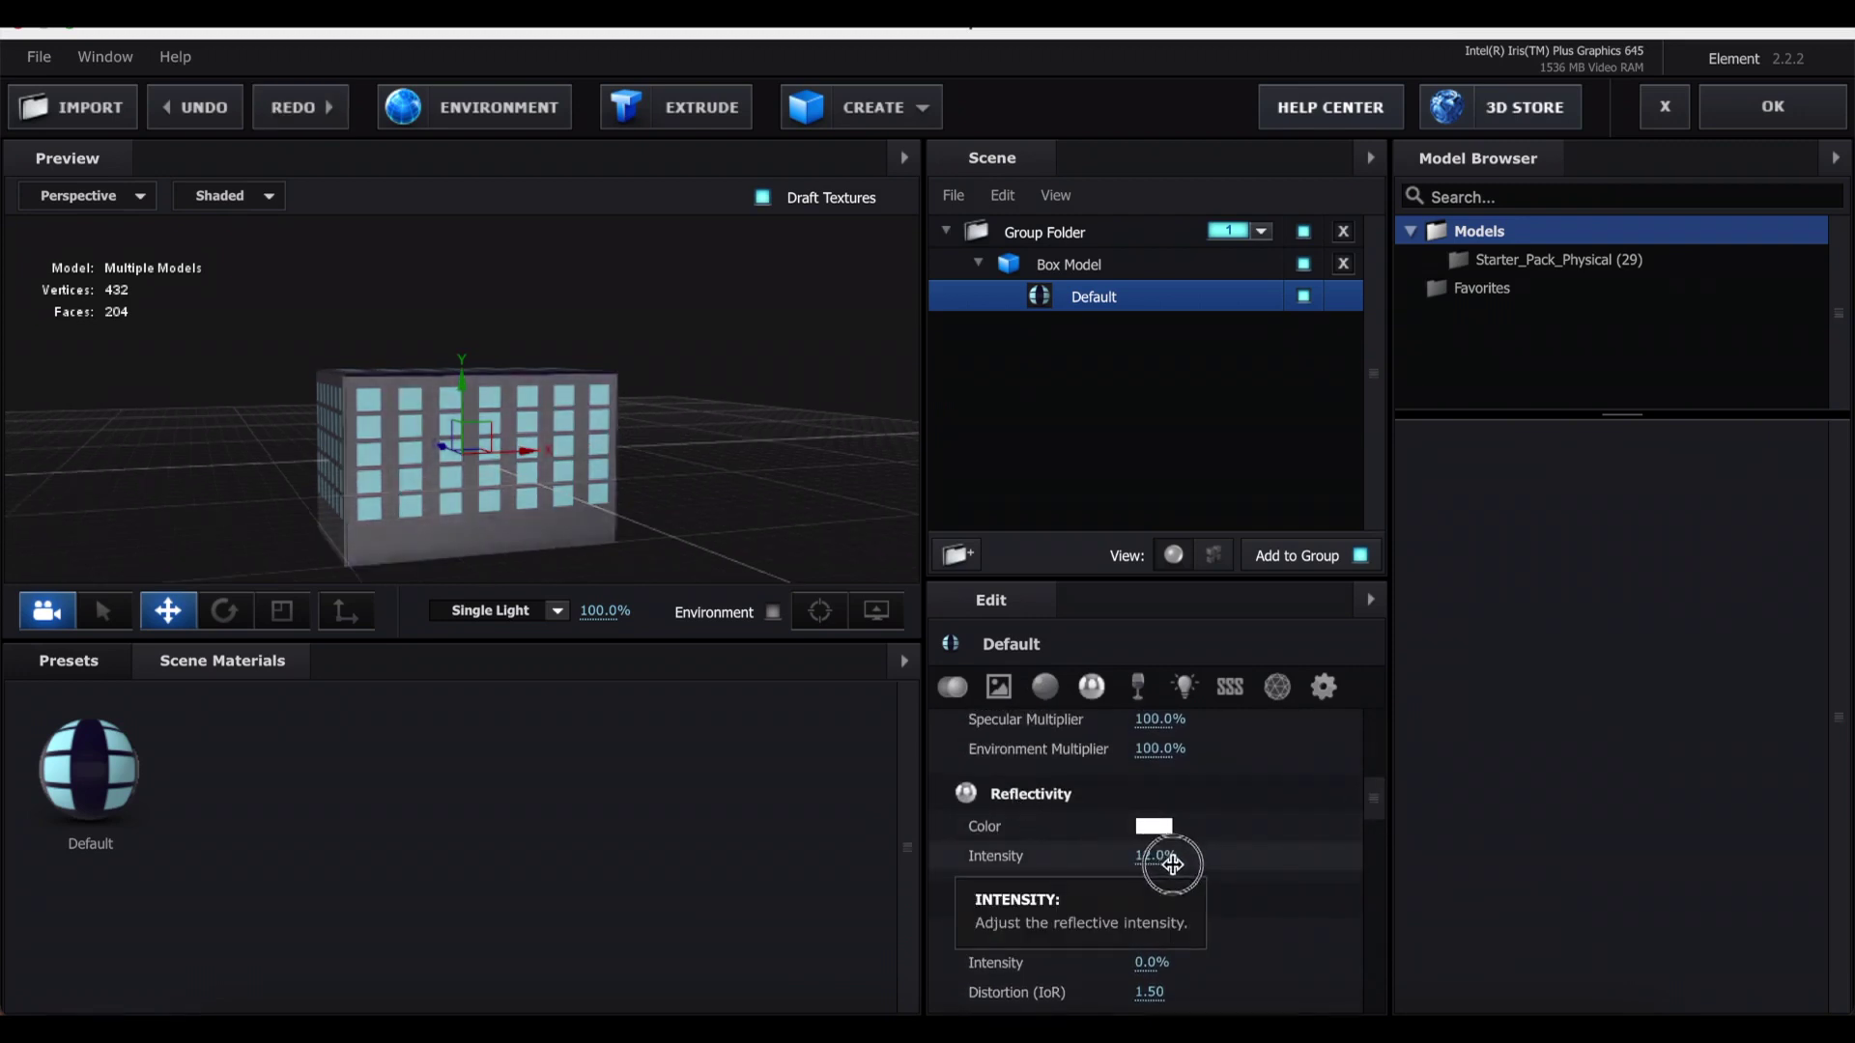
- Apply the Underpass environment from the V1_Environment presets and try the Town environment on the building
{"action": "left_click", "coordinate": [119, 667]}
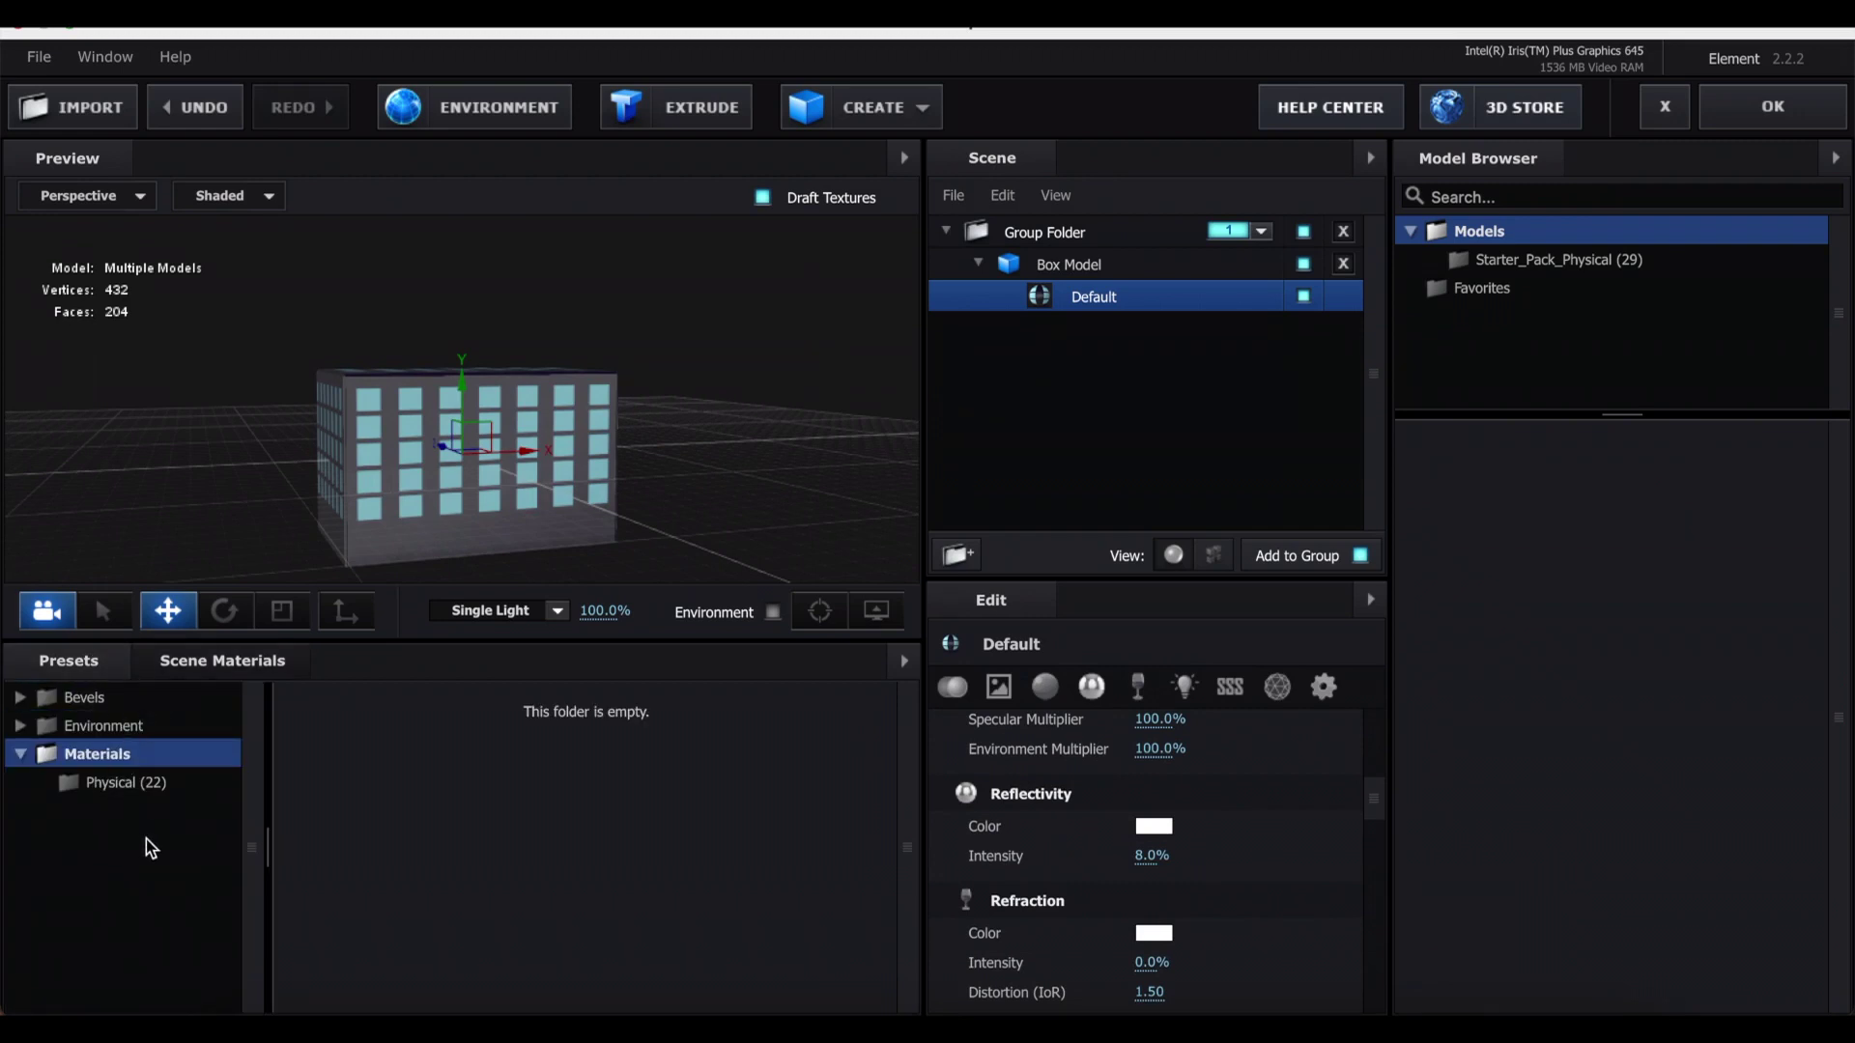
{"action": "left_click", "coordinate": [145, 725]}
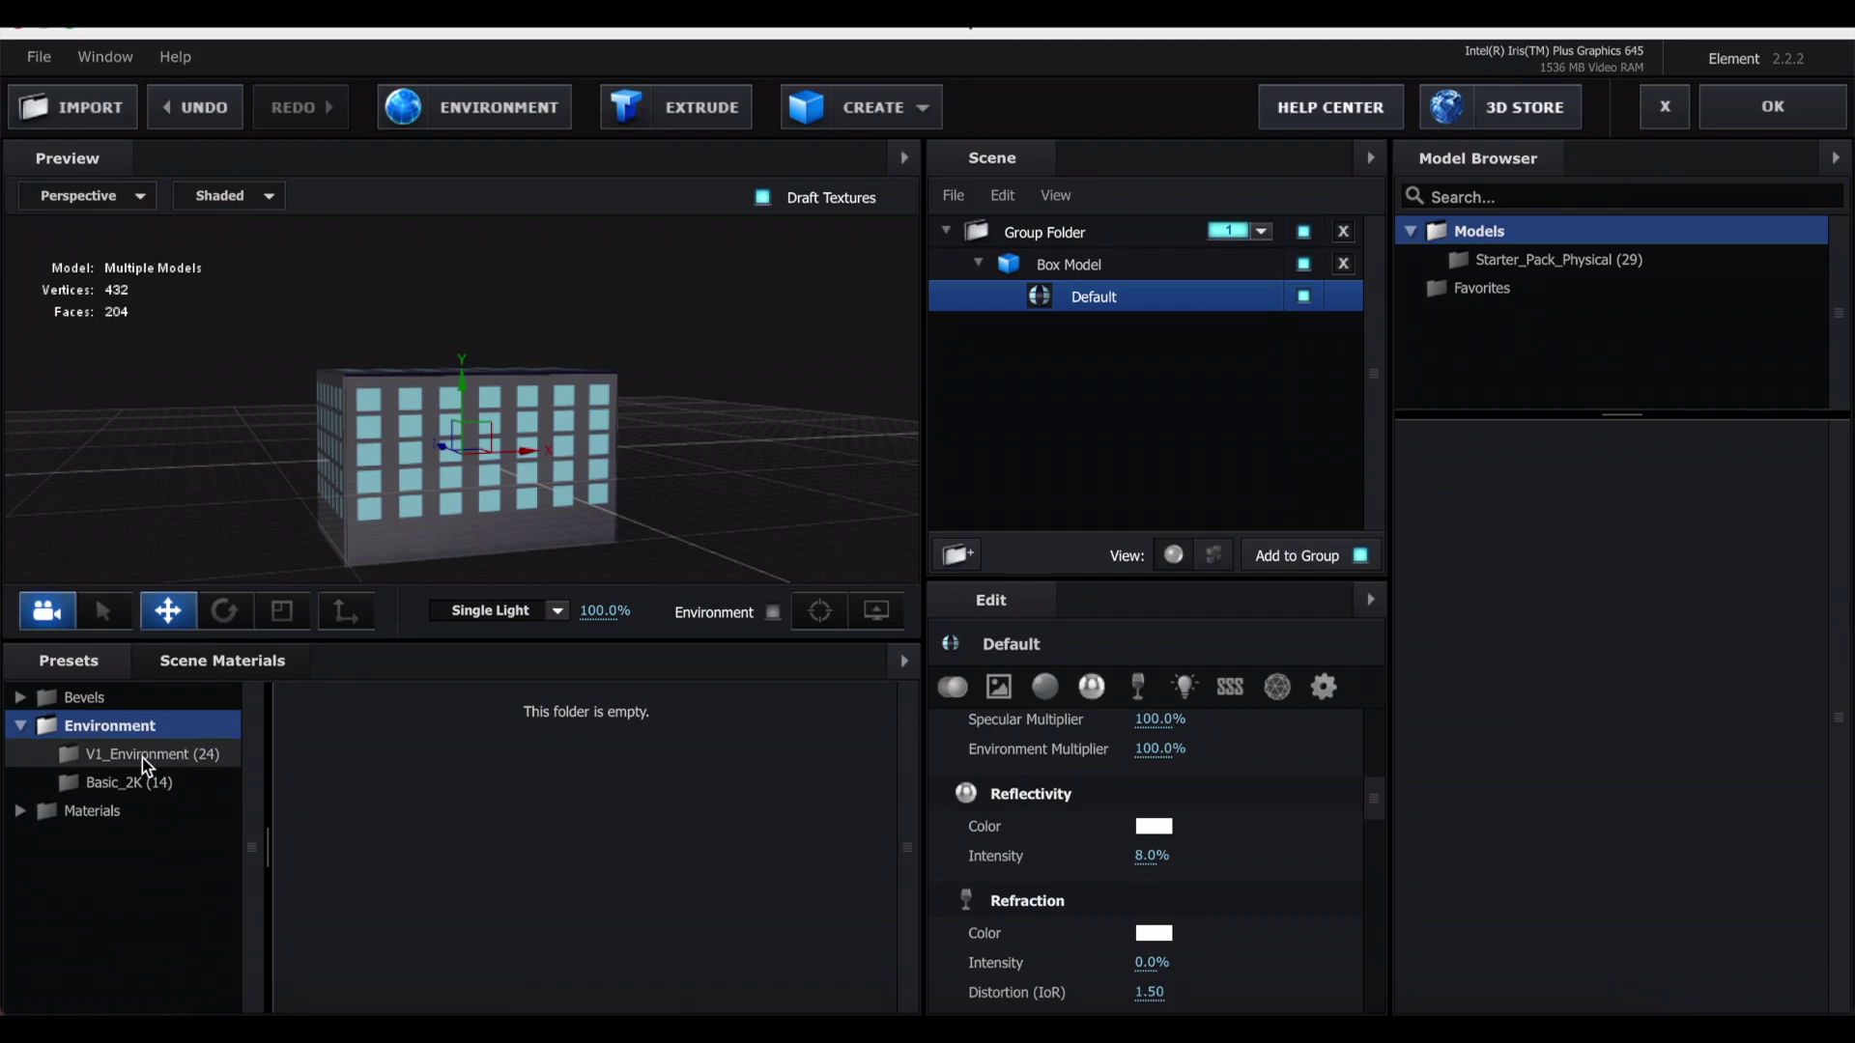
{"action": "left_click", "coordinate": [142, 757]}
{"action": "left_click", "coordinate": [146, 783]}
{"action": "left_click", "coordinate": [153, 761]}
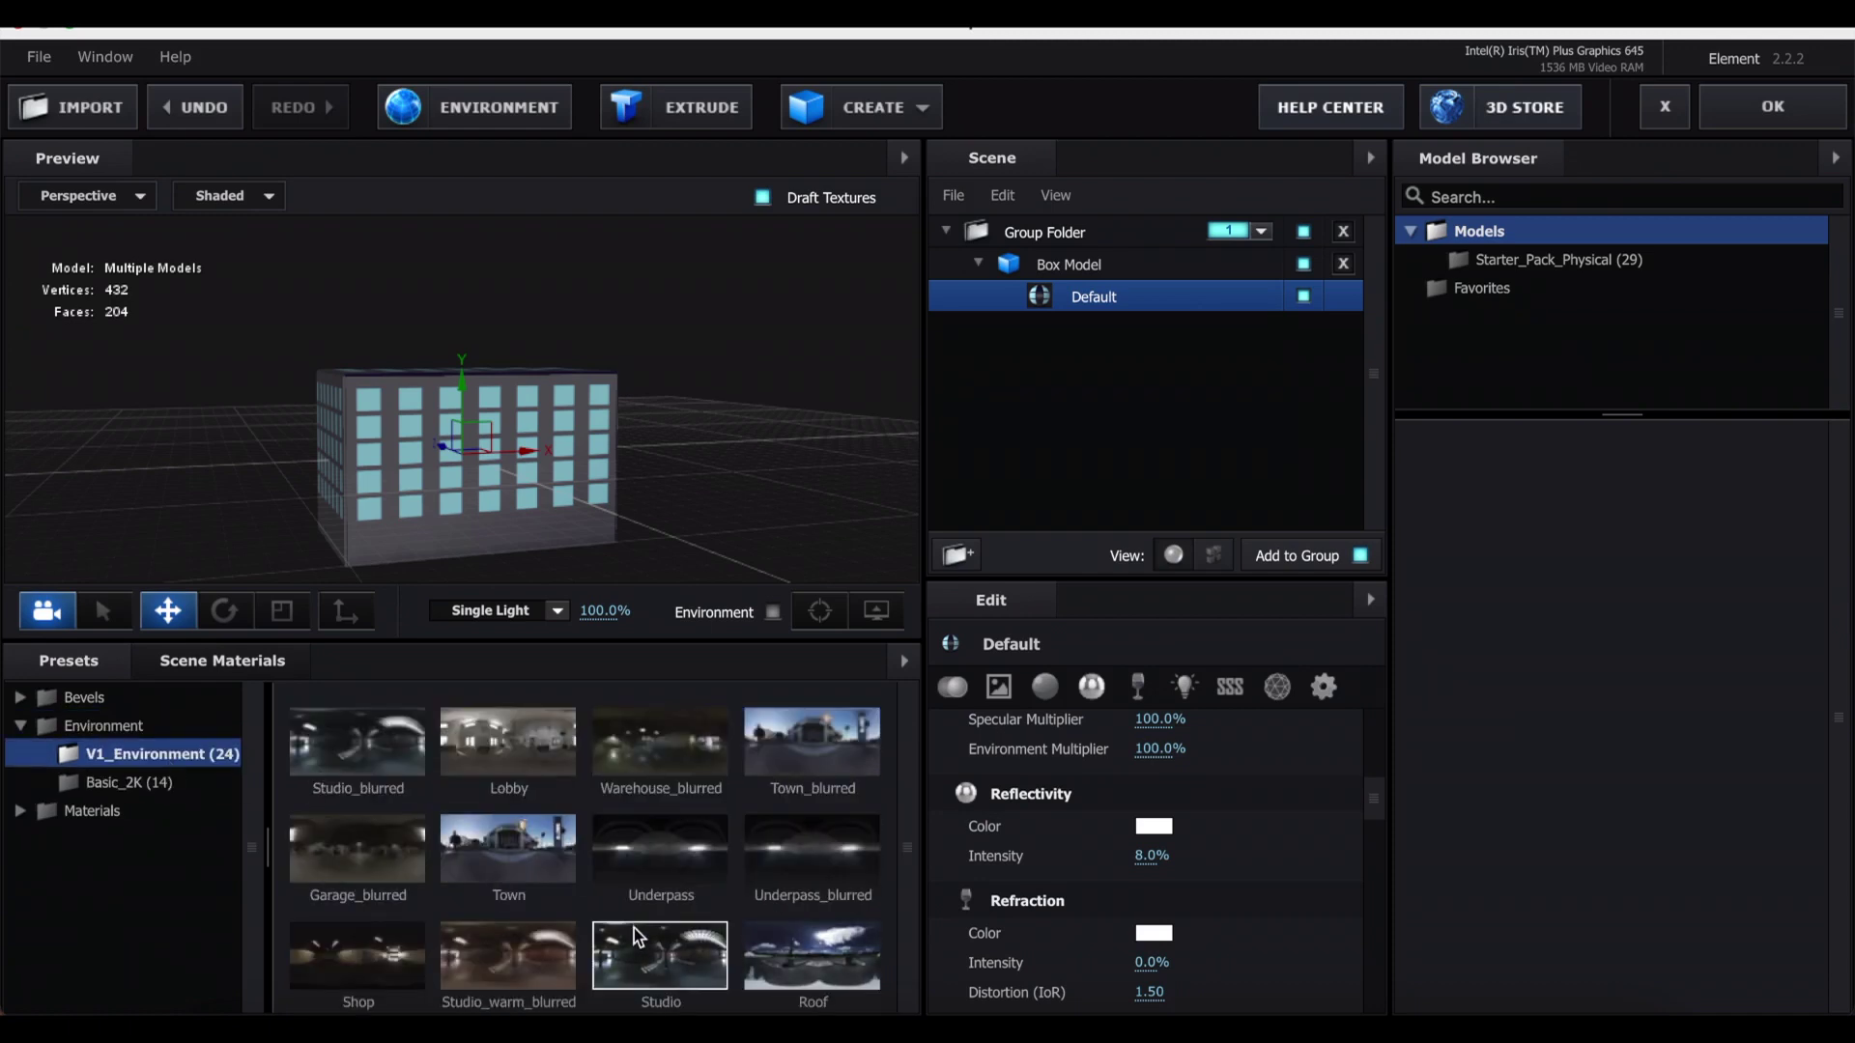
{"action": "scroll", "coordinate": [634, 927], "scroll_direction": "down", "scroll_amount": 1}
{"action": "scroll", "coordinate": [633, 923], "scroll_direction": "up", "scroll_amount": 1}
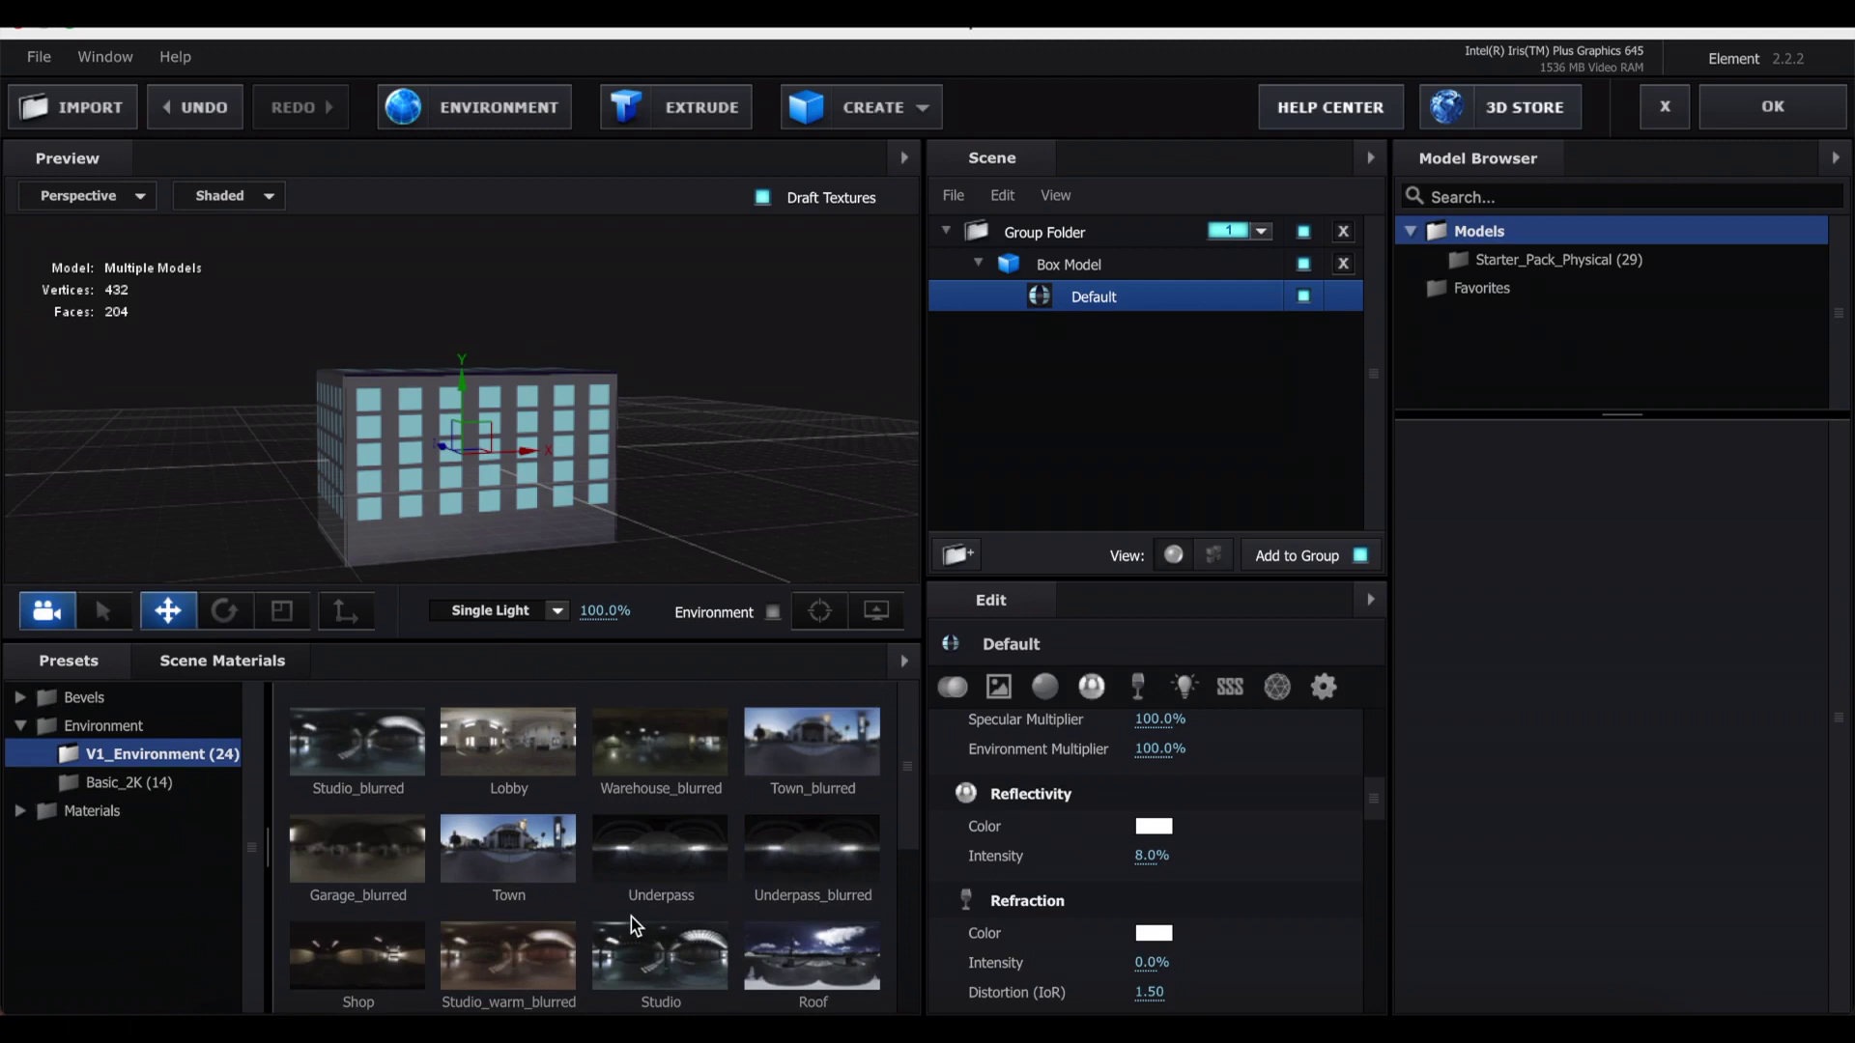
{"action": "scroll", "coordinate": [630, 918], "scroll_direction": "down", "scroll_amount": 1}
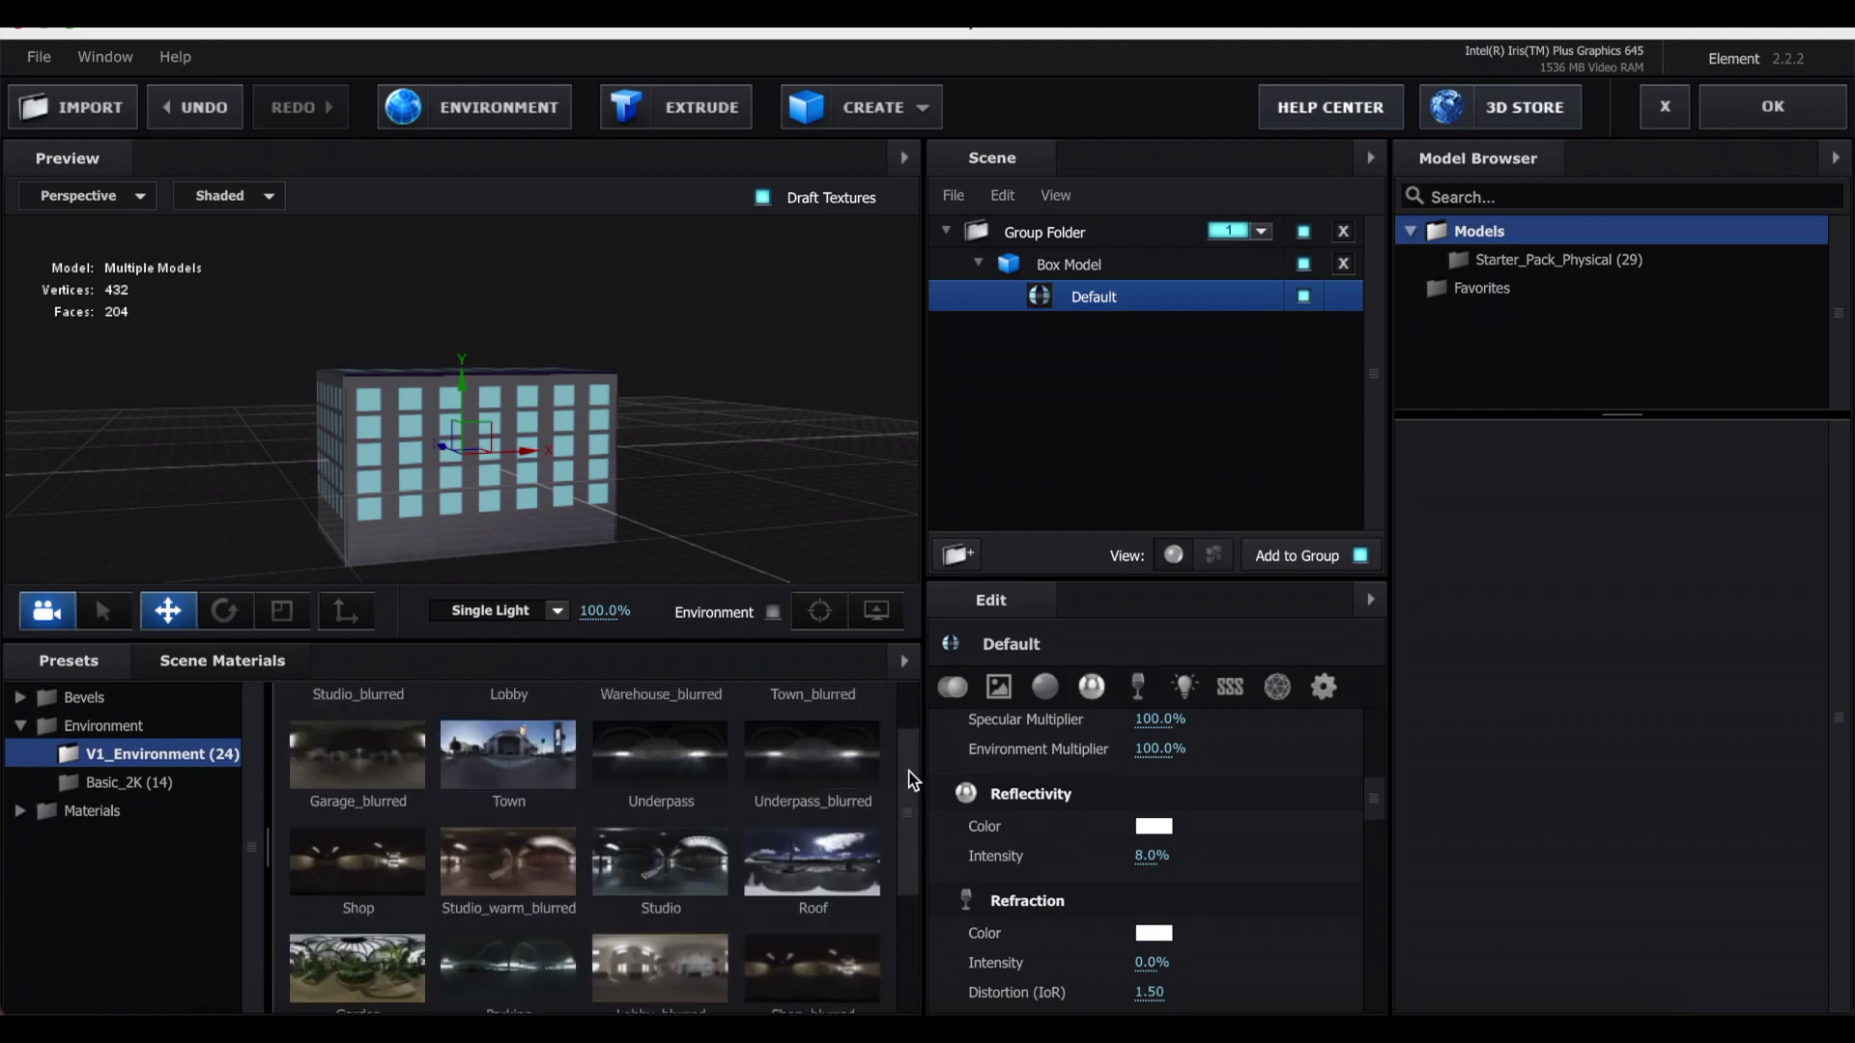
{"action": "left_click", "coordinate": [696, 750]}
{"action": "left_click_drag", "start_coordinate": [713, 503], "coordinate": [761, 526]}
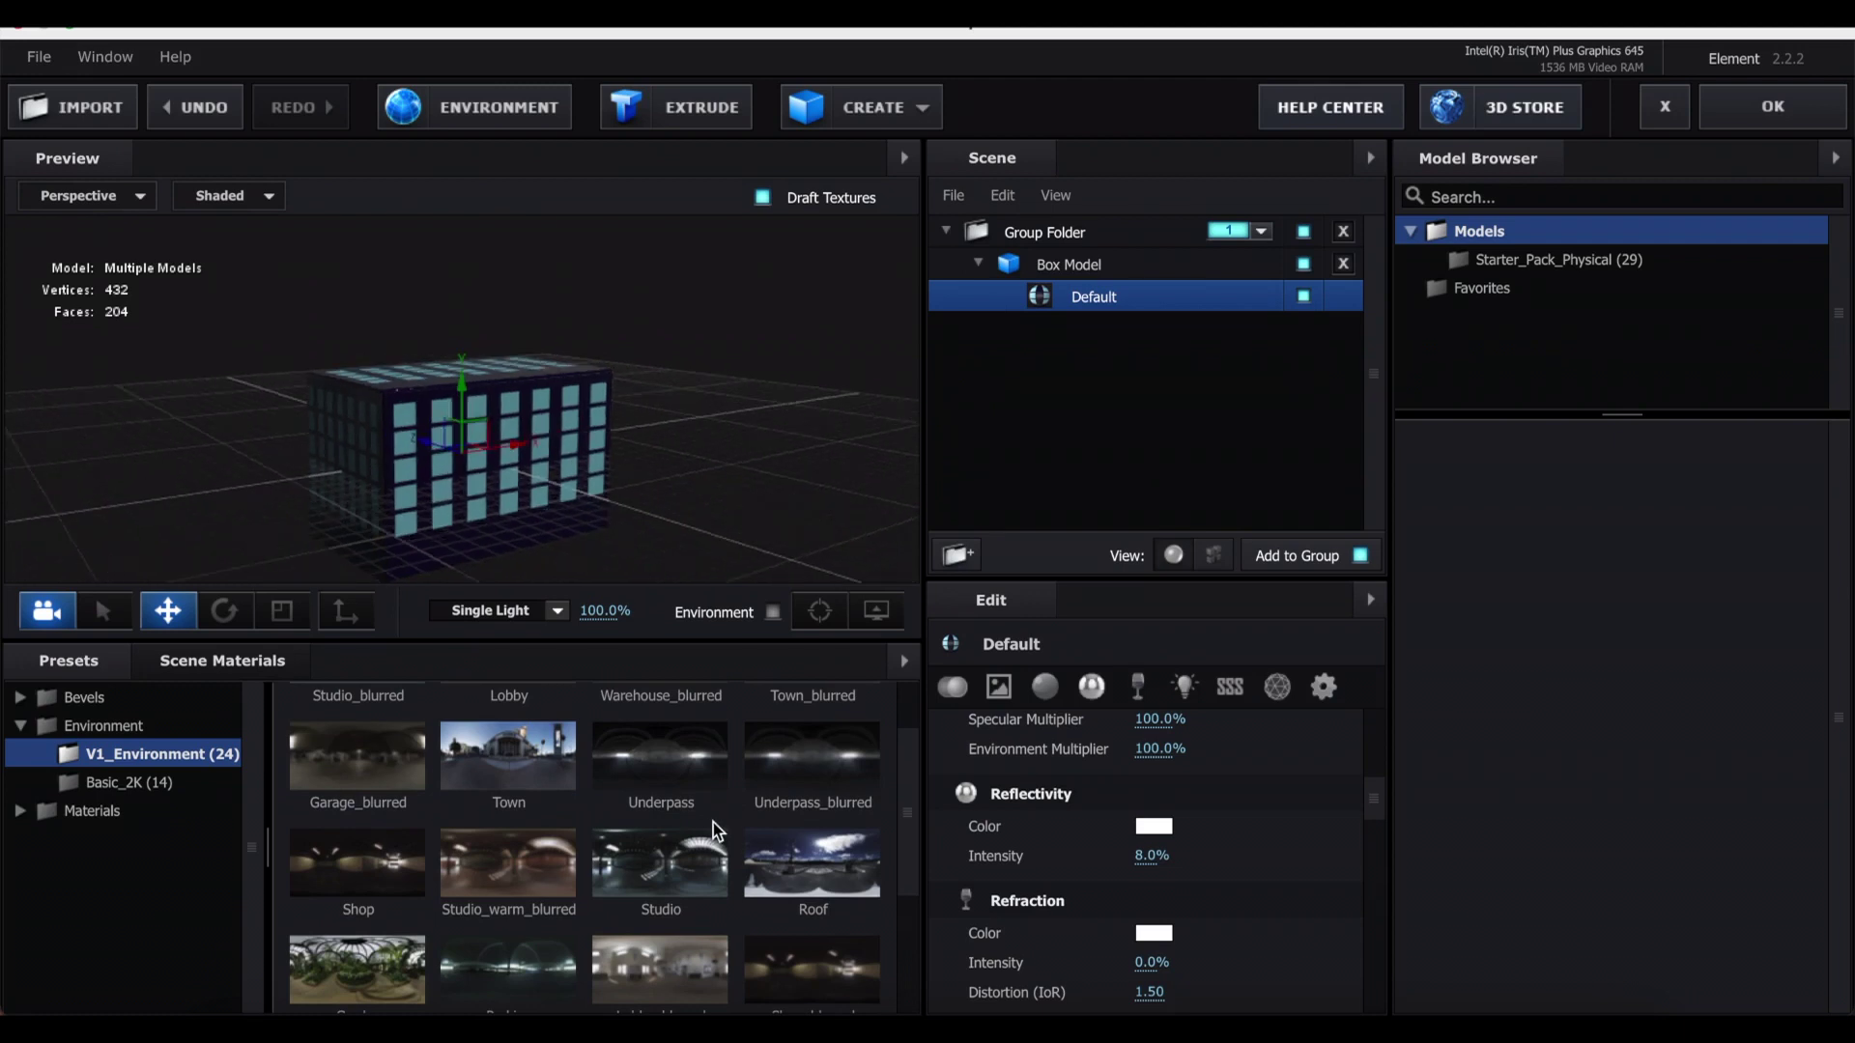
{"action": "left_click", "coordinate": [519, 779]}
{"action": "mouse_move", "coordinate": [688, 489]}
{"action": "left_mouse_down"}
{"action": "mouse_move", "coordinate": [623, 483]}
{"action": "mouse_move", "coordinate": [704, 476]}
{"action": "left_mouse_up"}
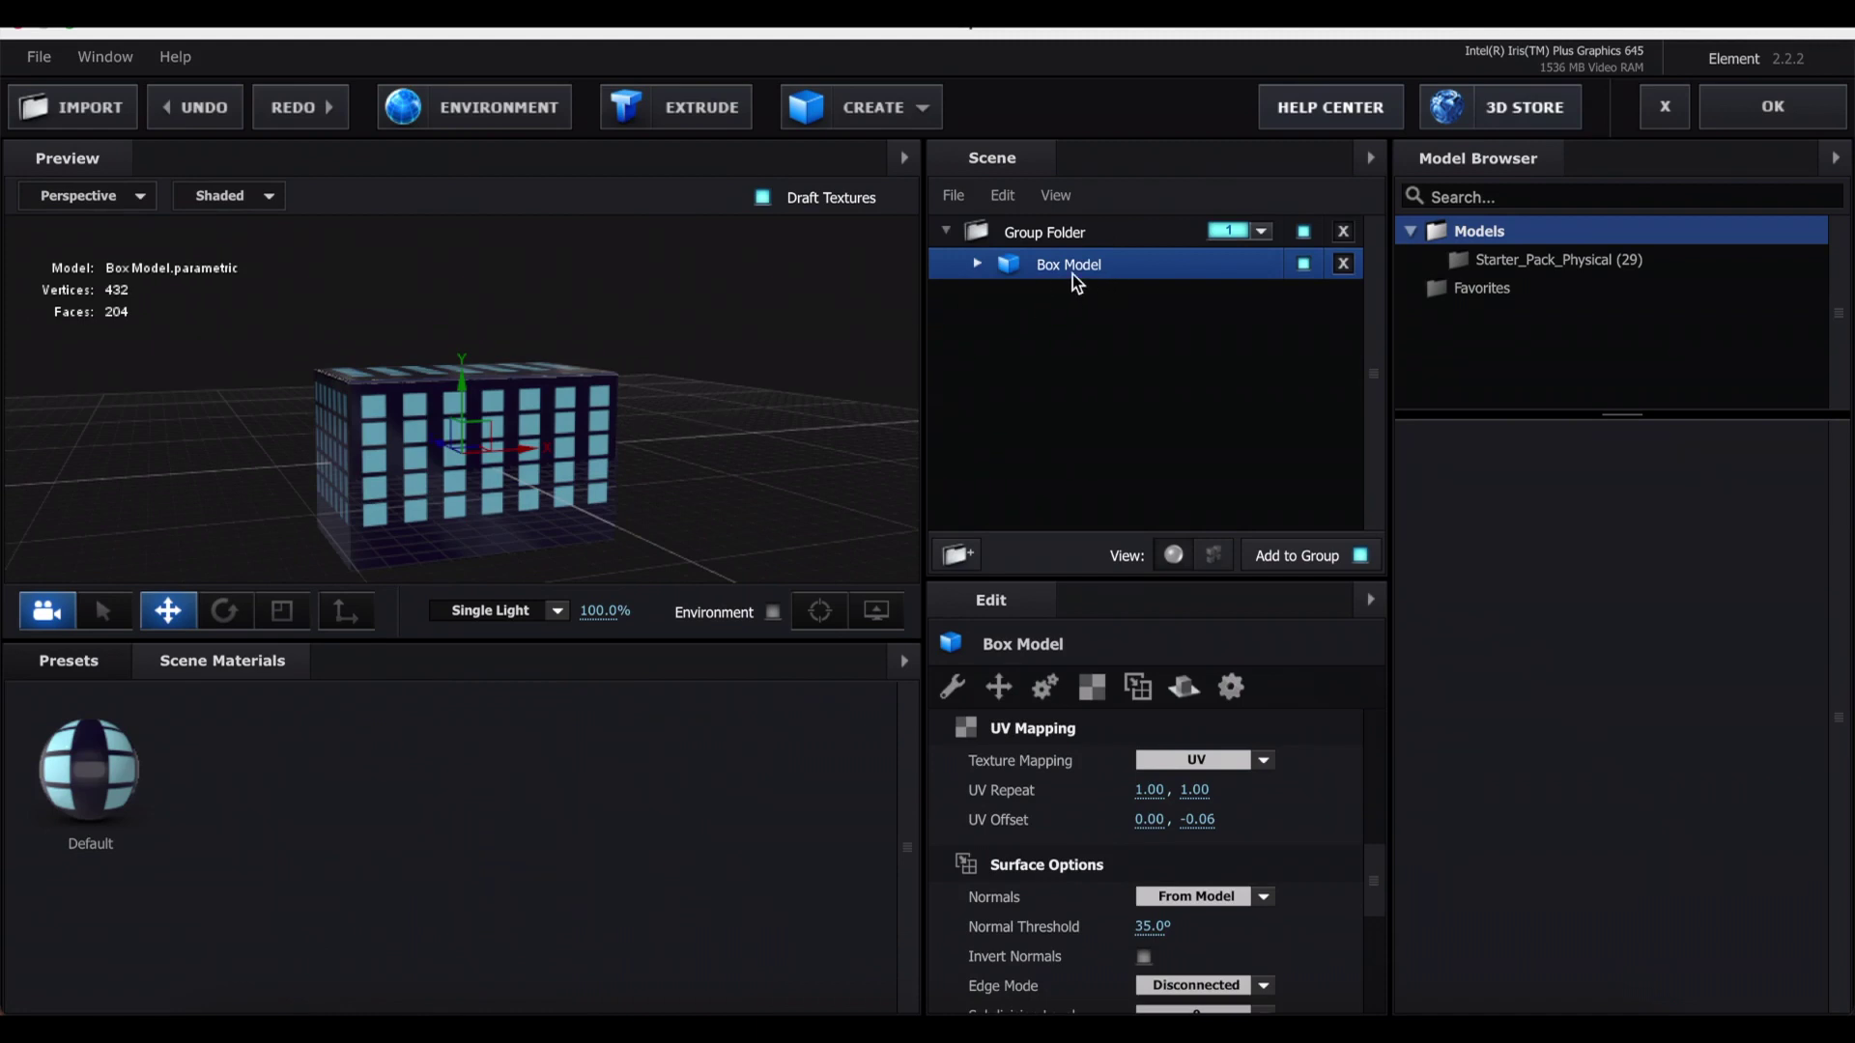
- Duplicate the textured box model and select the upper copy in the scene list
{"action": "key", "text": "ctrl+d"}
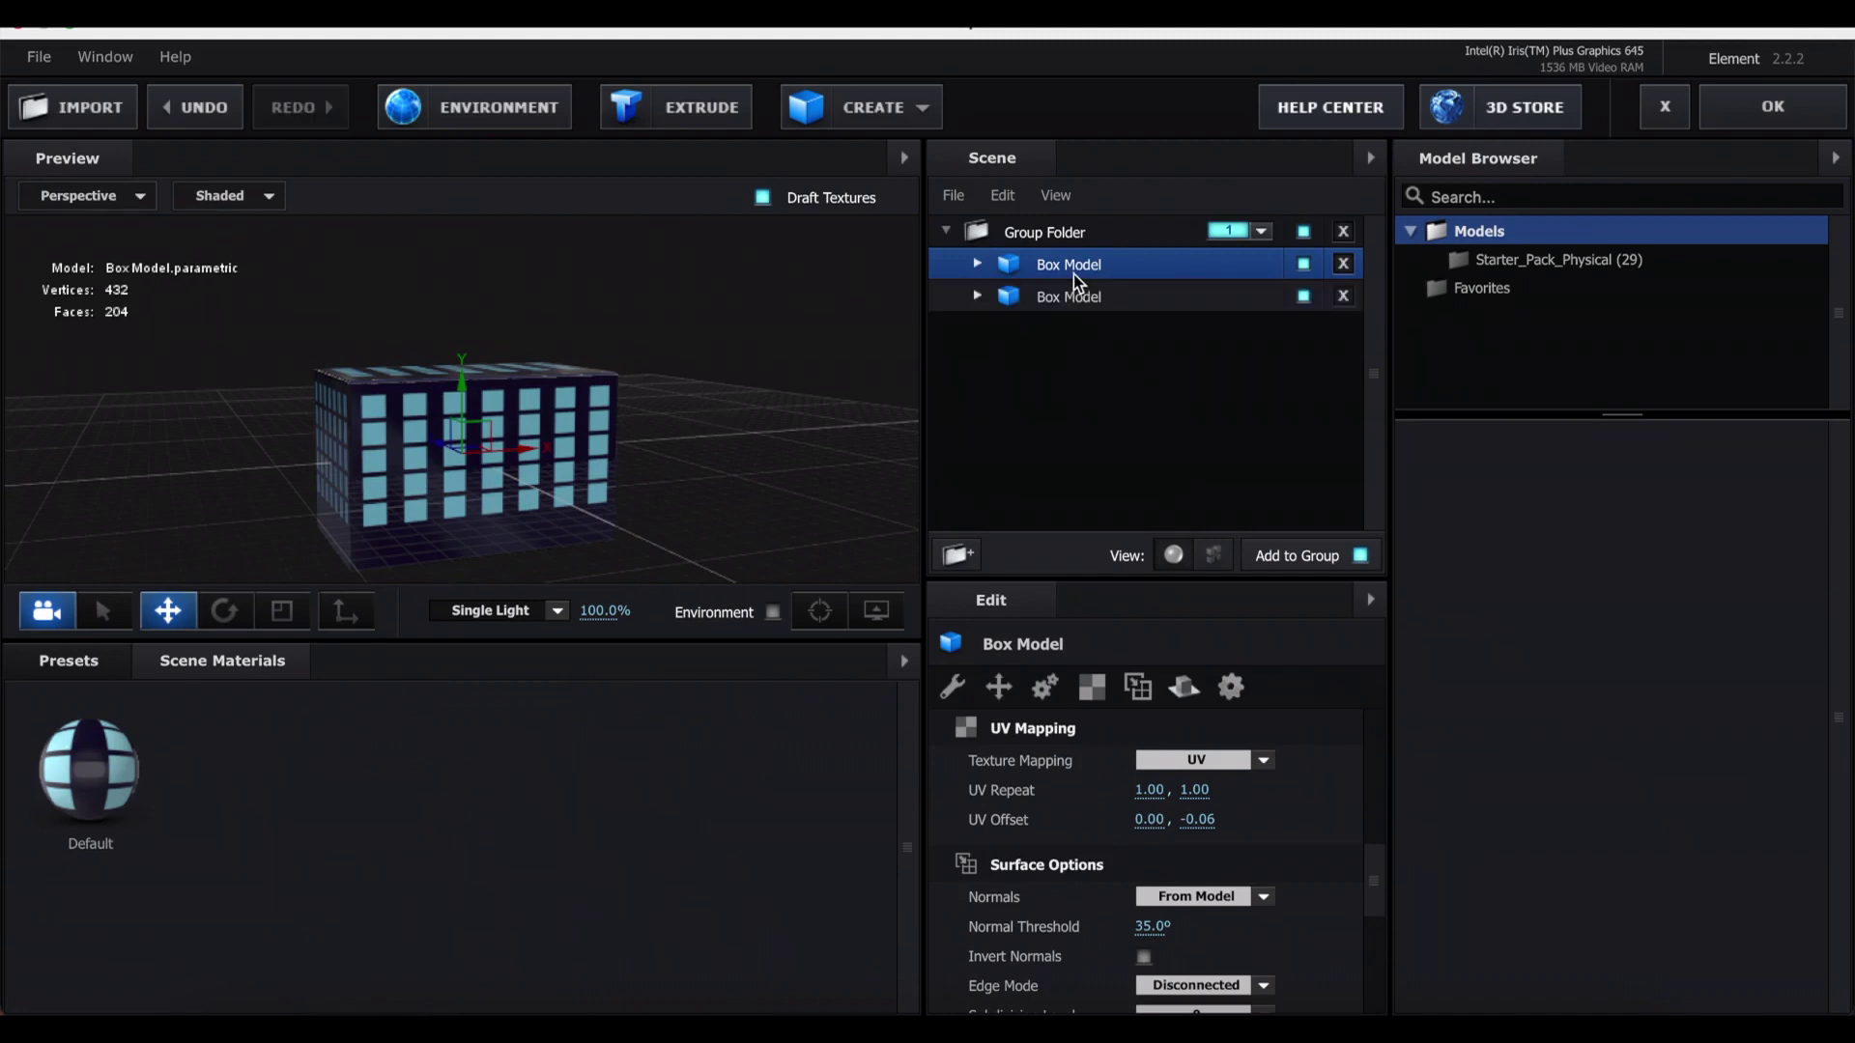
{"action": "left_click", "coordinate": [1016, 273]}
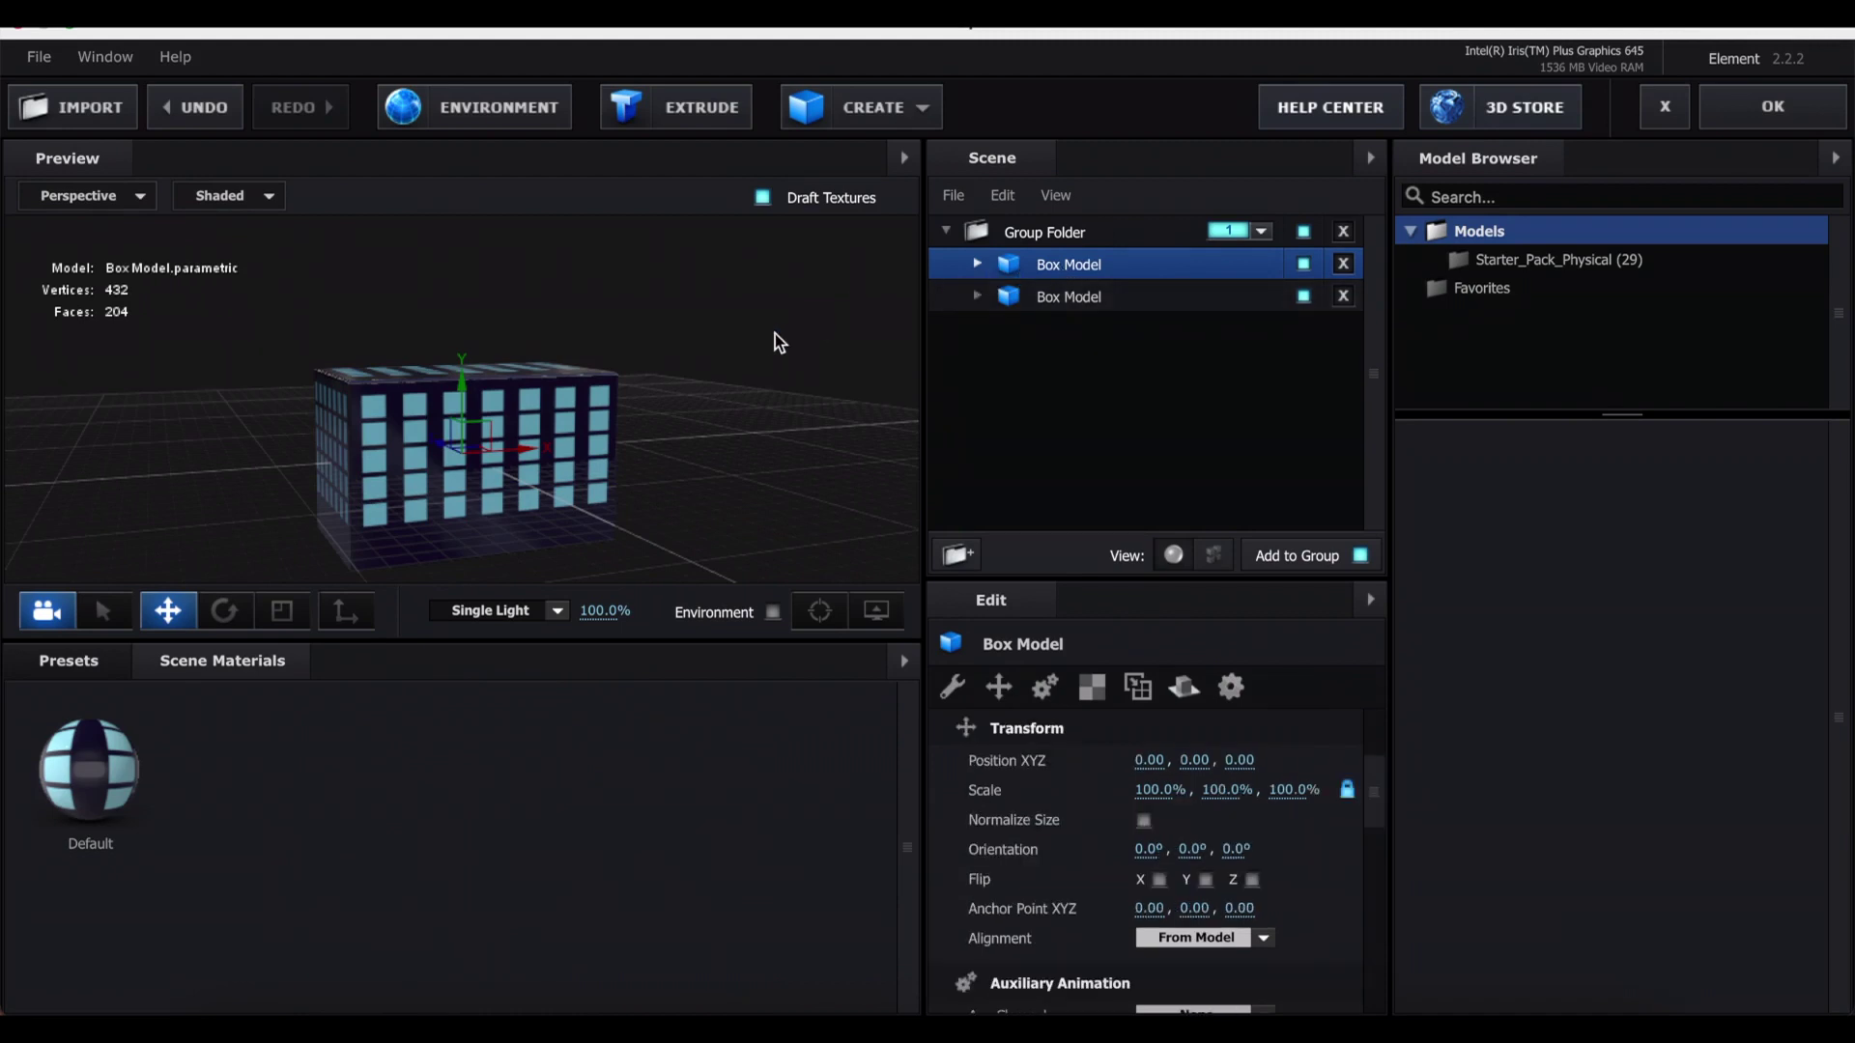
{"action": "left_click_drag", "start_coordinate": [767, 341], "coordinate": [357, 422]}
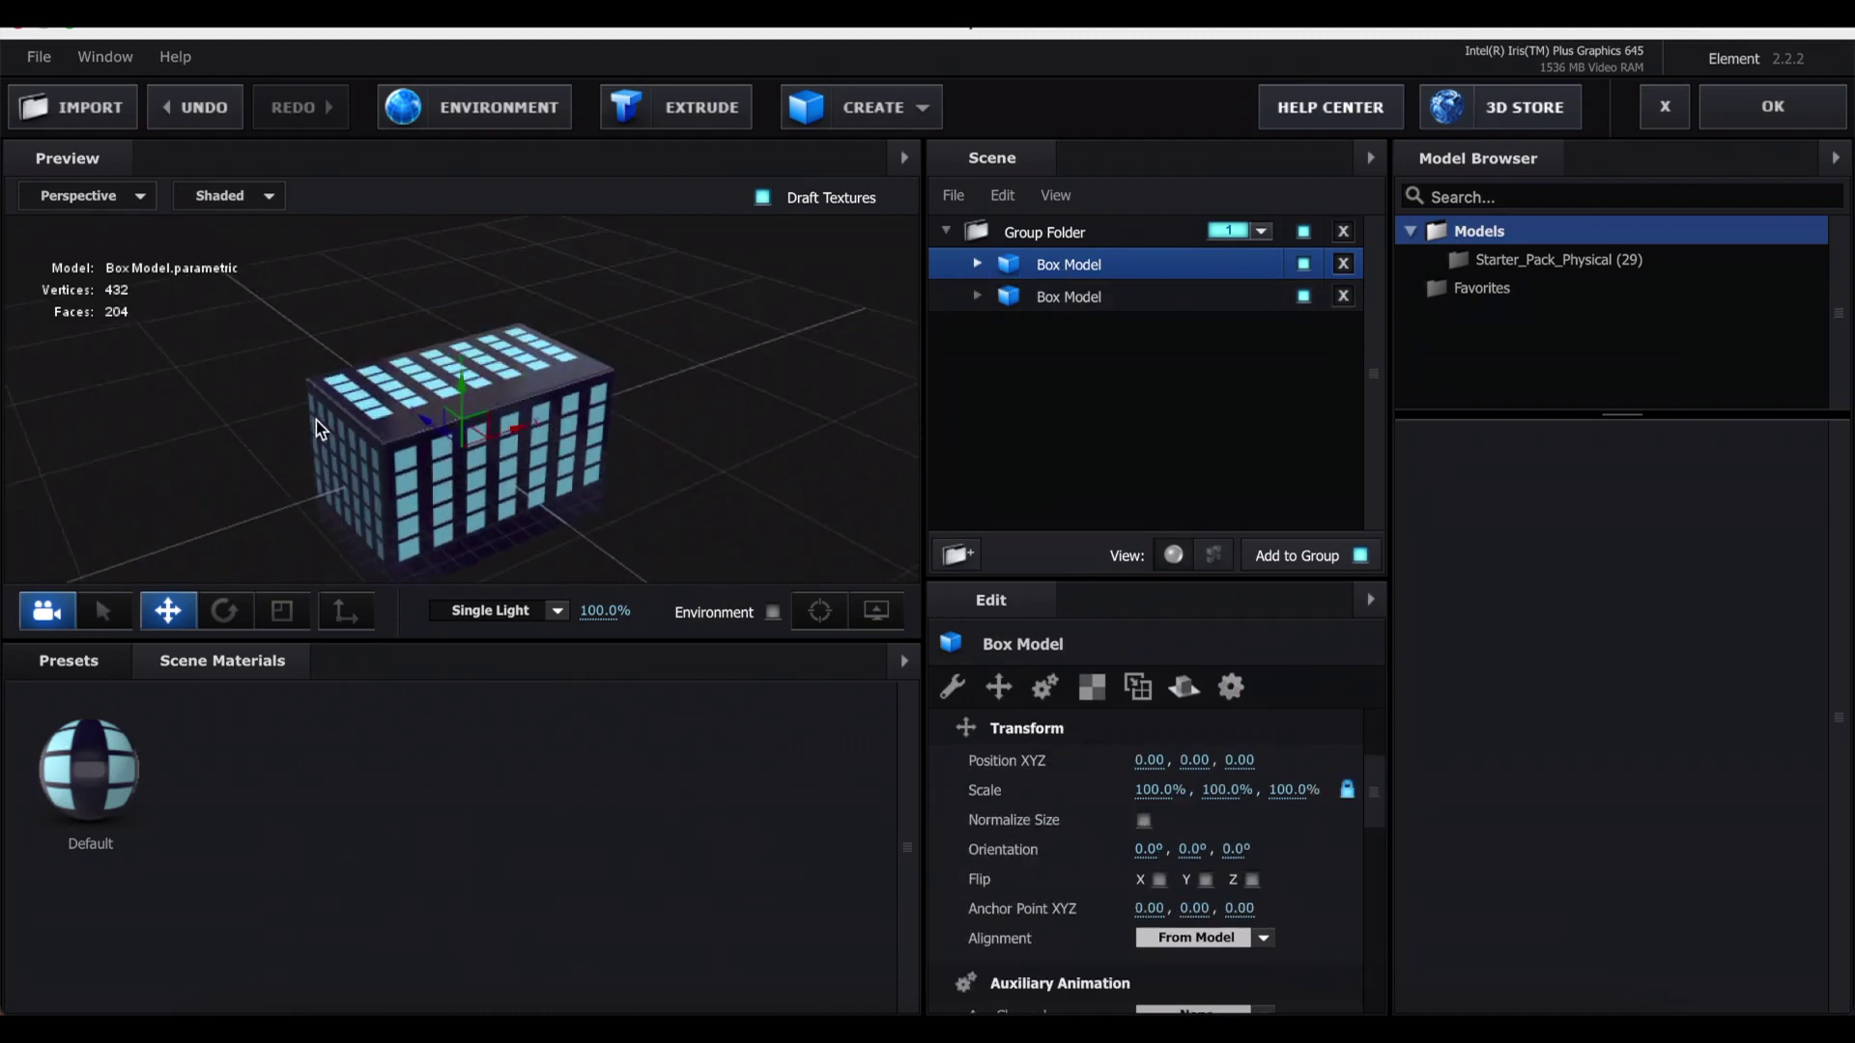
{"action": "left_click_drag", "start_coordinate": [668, 383], "coordinate": [955, 396]}
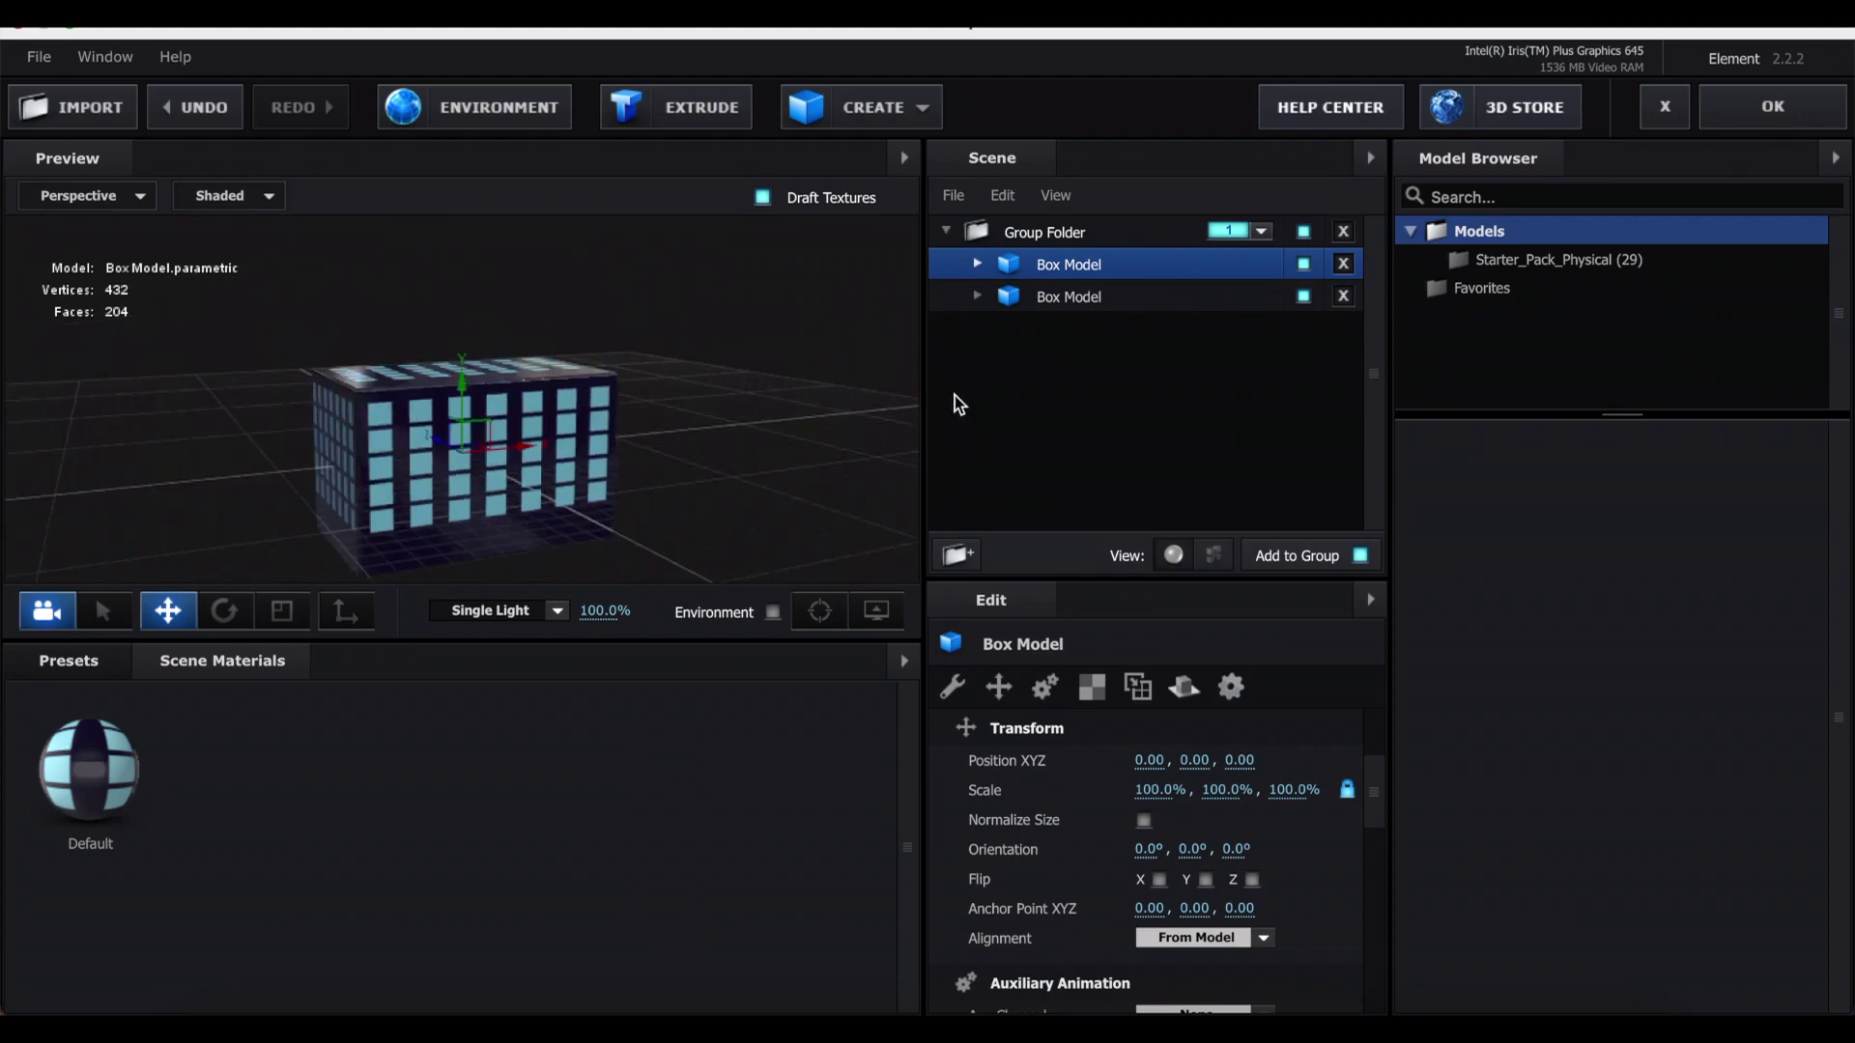
- Flatten the box copy to a Y size of 0.00 and raise it above the building to Y position 0.60
{"action": "left_click", "coordinate": [955, 688]}
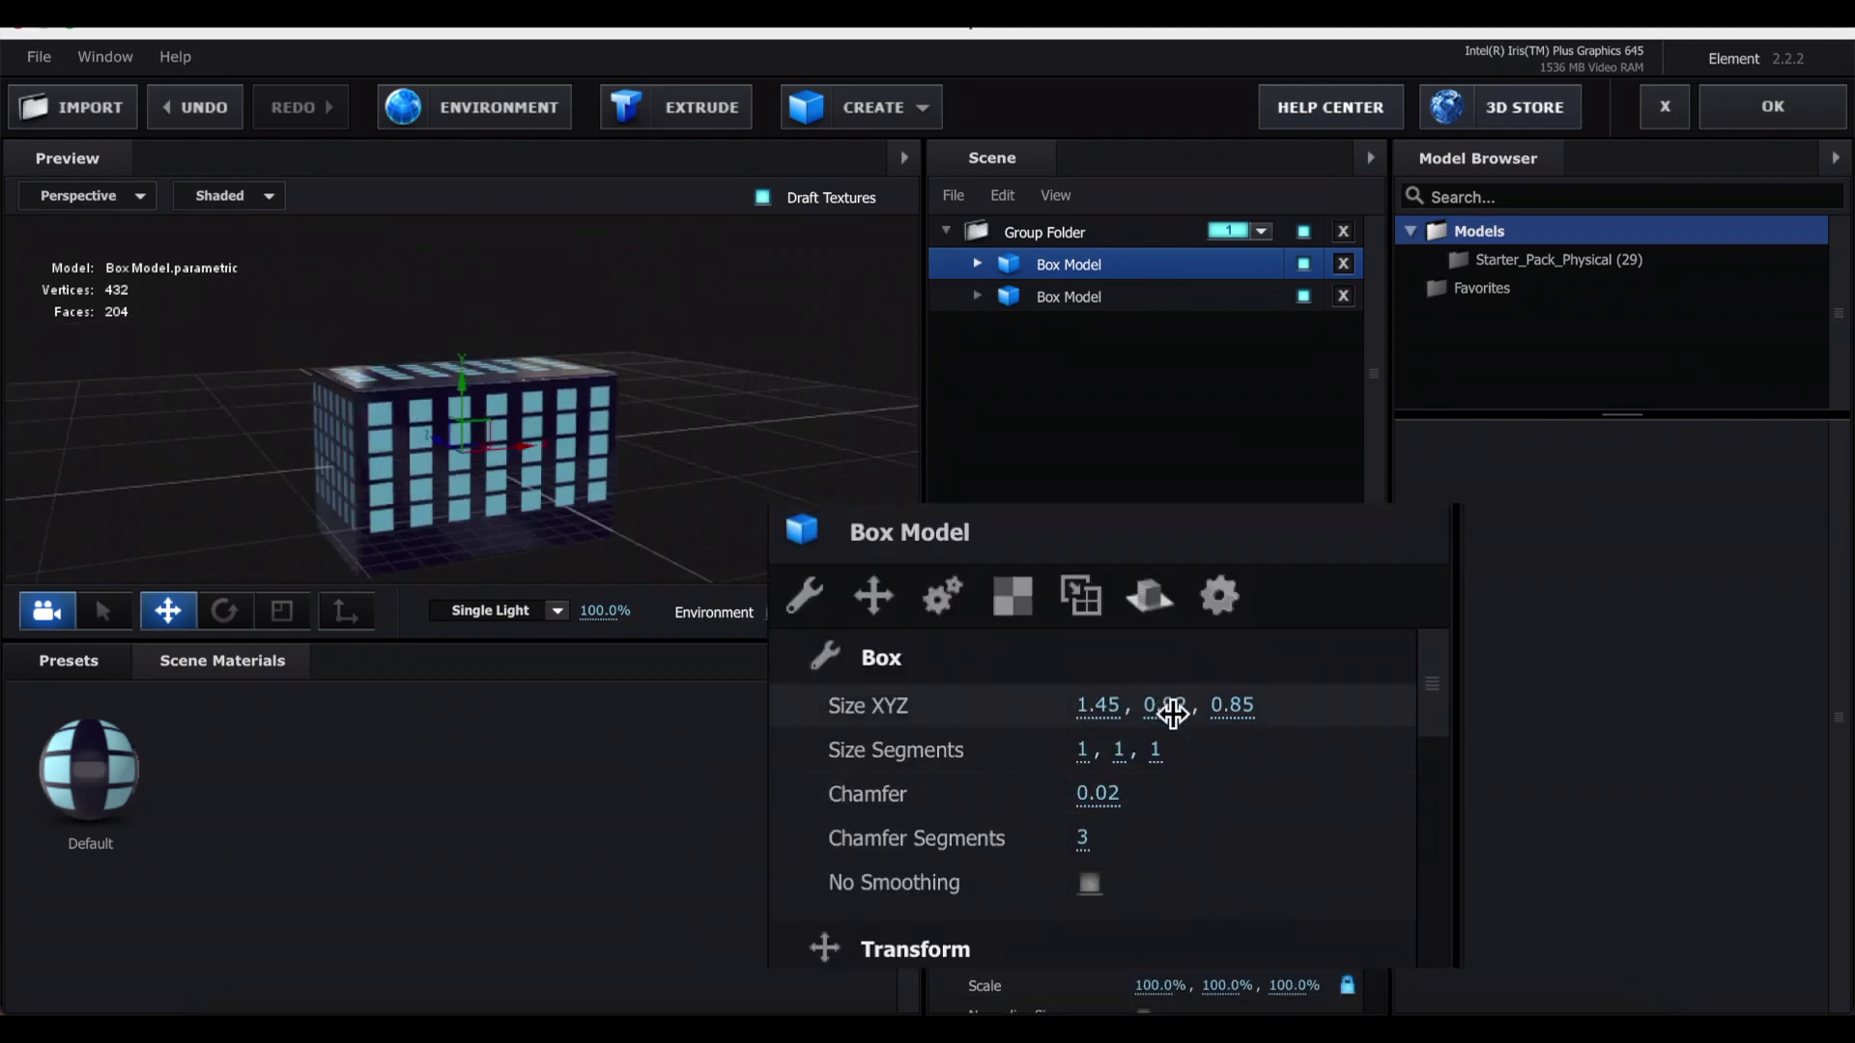
{"action": "left_click_drag", "start_coordinate": [1177, 711], "coordinate": [928, 710]}
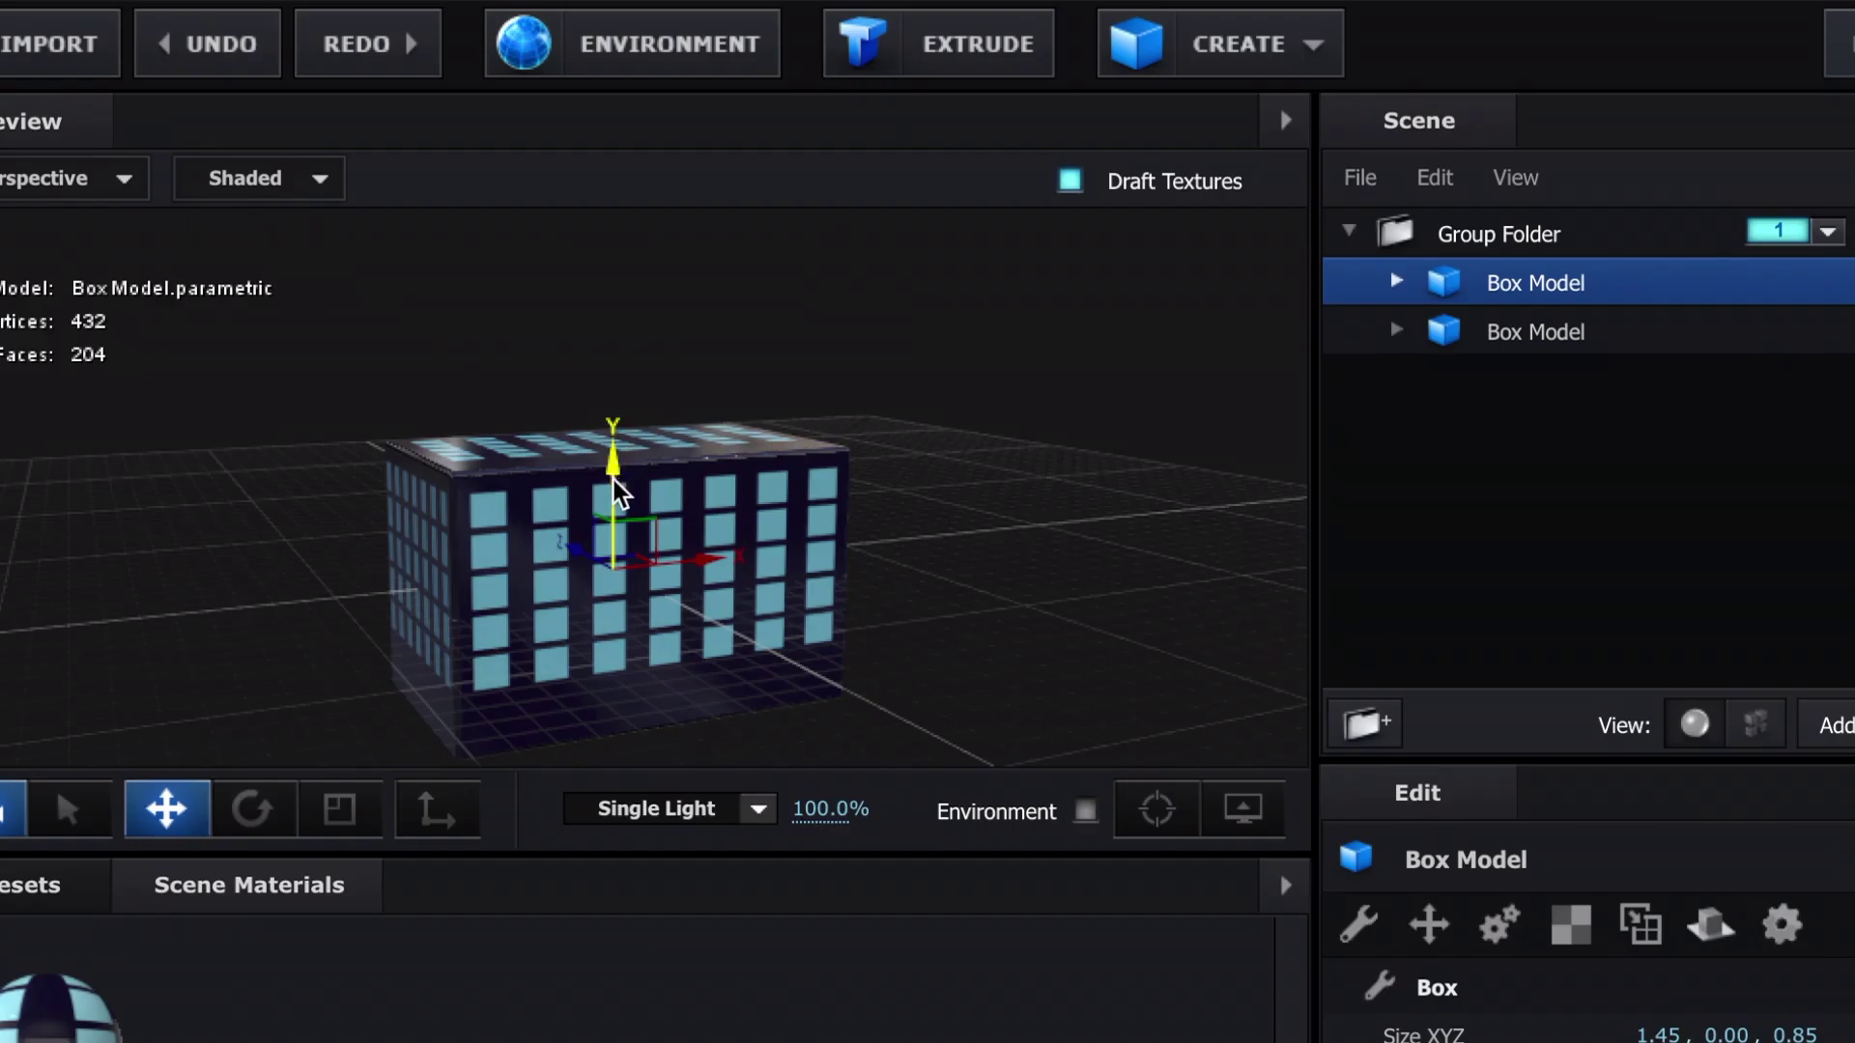
{"action": "left_click_drag", "start_coordinate": [613, 479], "coordinate": [646, 335]}
- Duplicate and replace the Default material on the flattened box copy
{"action": "left_click", "coordinate": [1396, 281]}
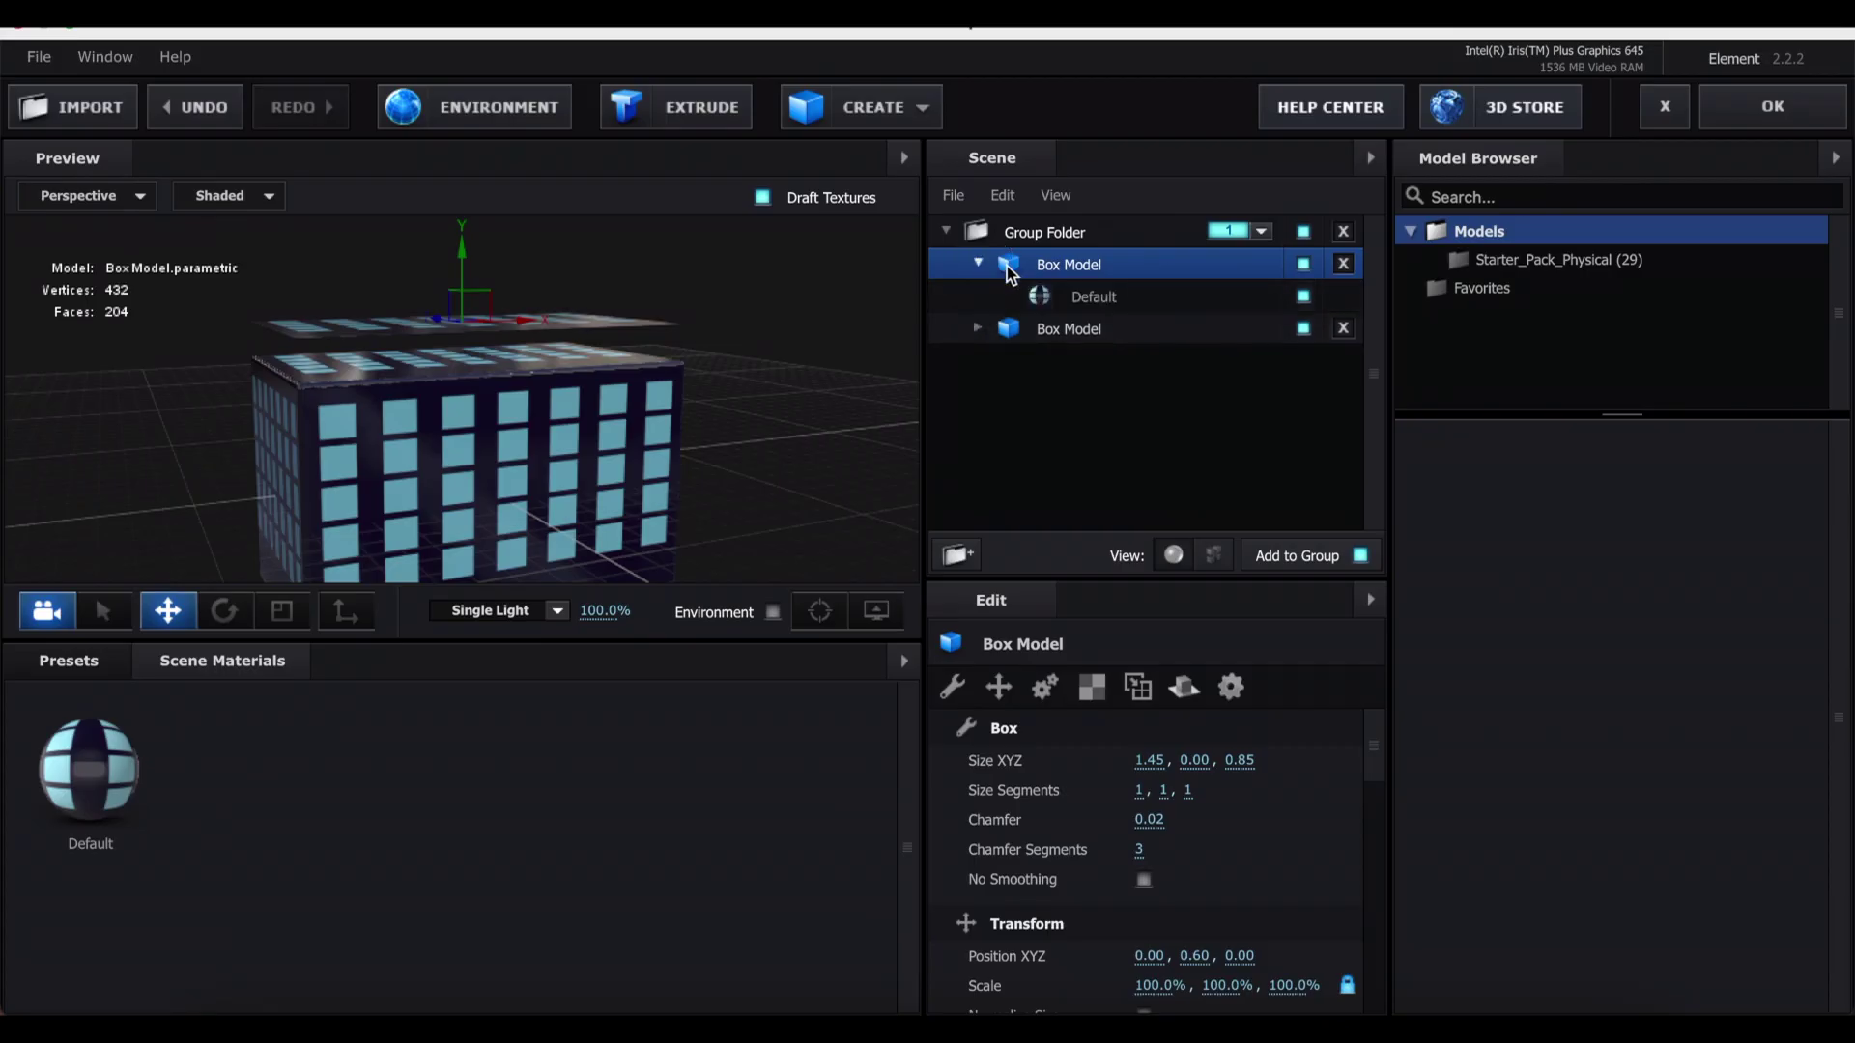
{"action": "right_click", "coordinate": [1078, 304]}
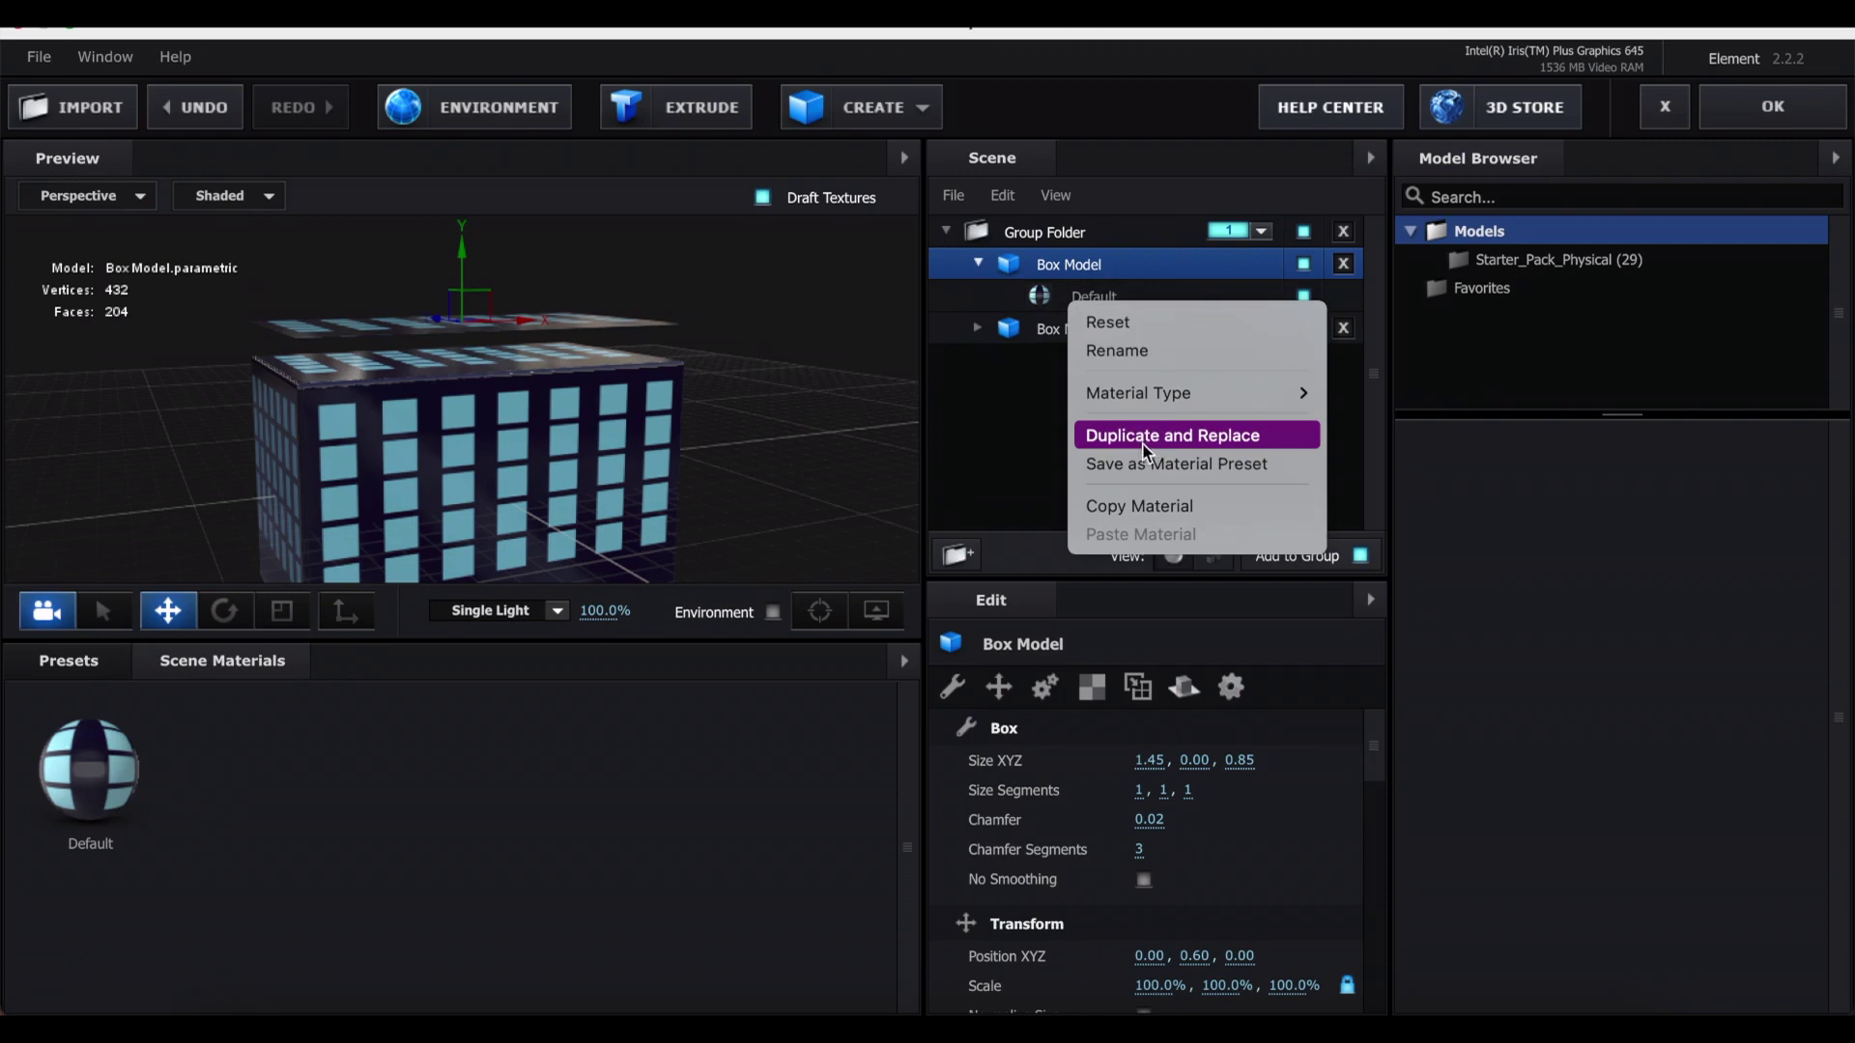
{"action": "left_click", "coordinate": [1169, 441]}
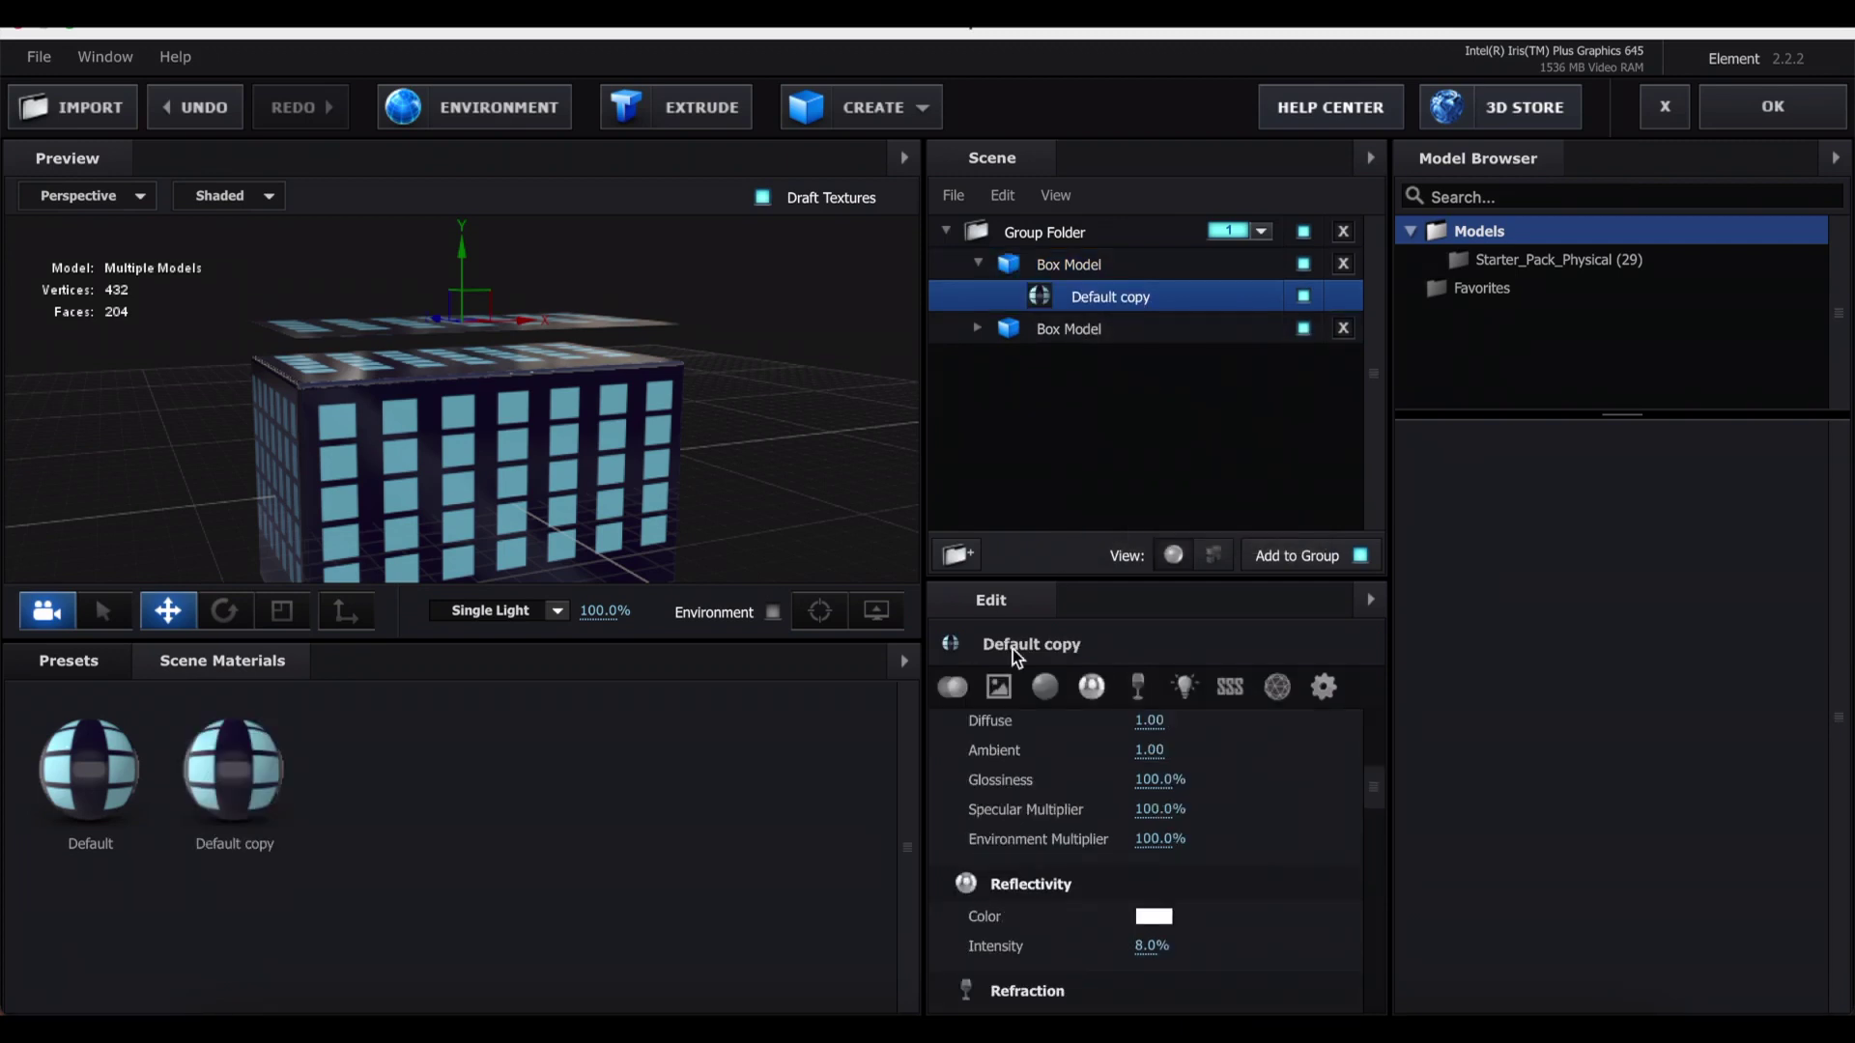
- Change the copied material's diffuse texture to Custom Layer 1 (Dark Blue Solid 1)
{"action": "left_click", "coordinate": [1000, 695]}
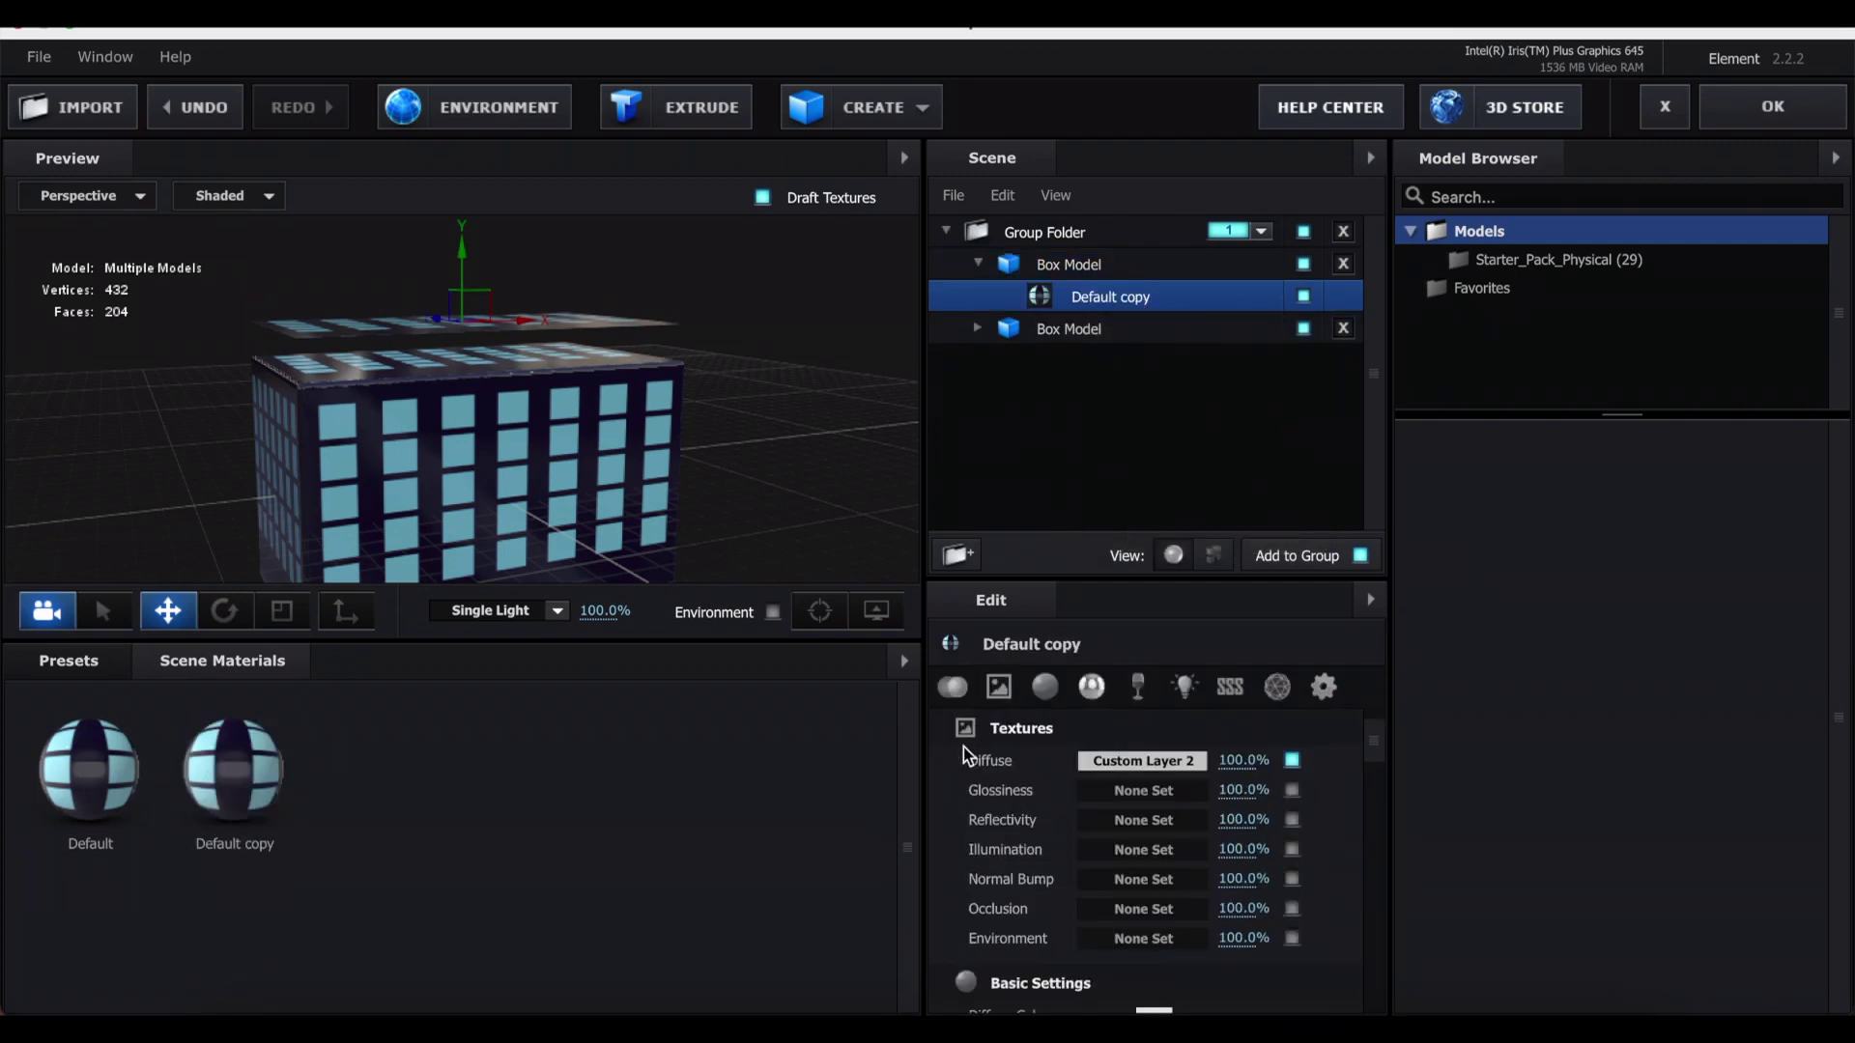
{"action": "left_click", "coordinate": [1118, 769]}
{"action": "left_click", "coordinate": [848, 223]}
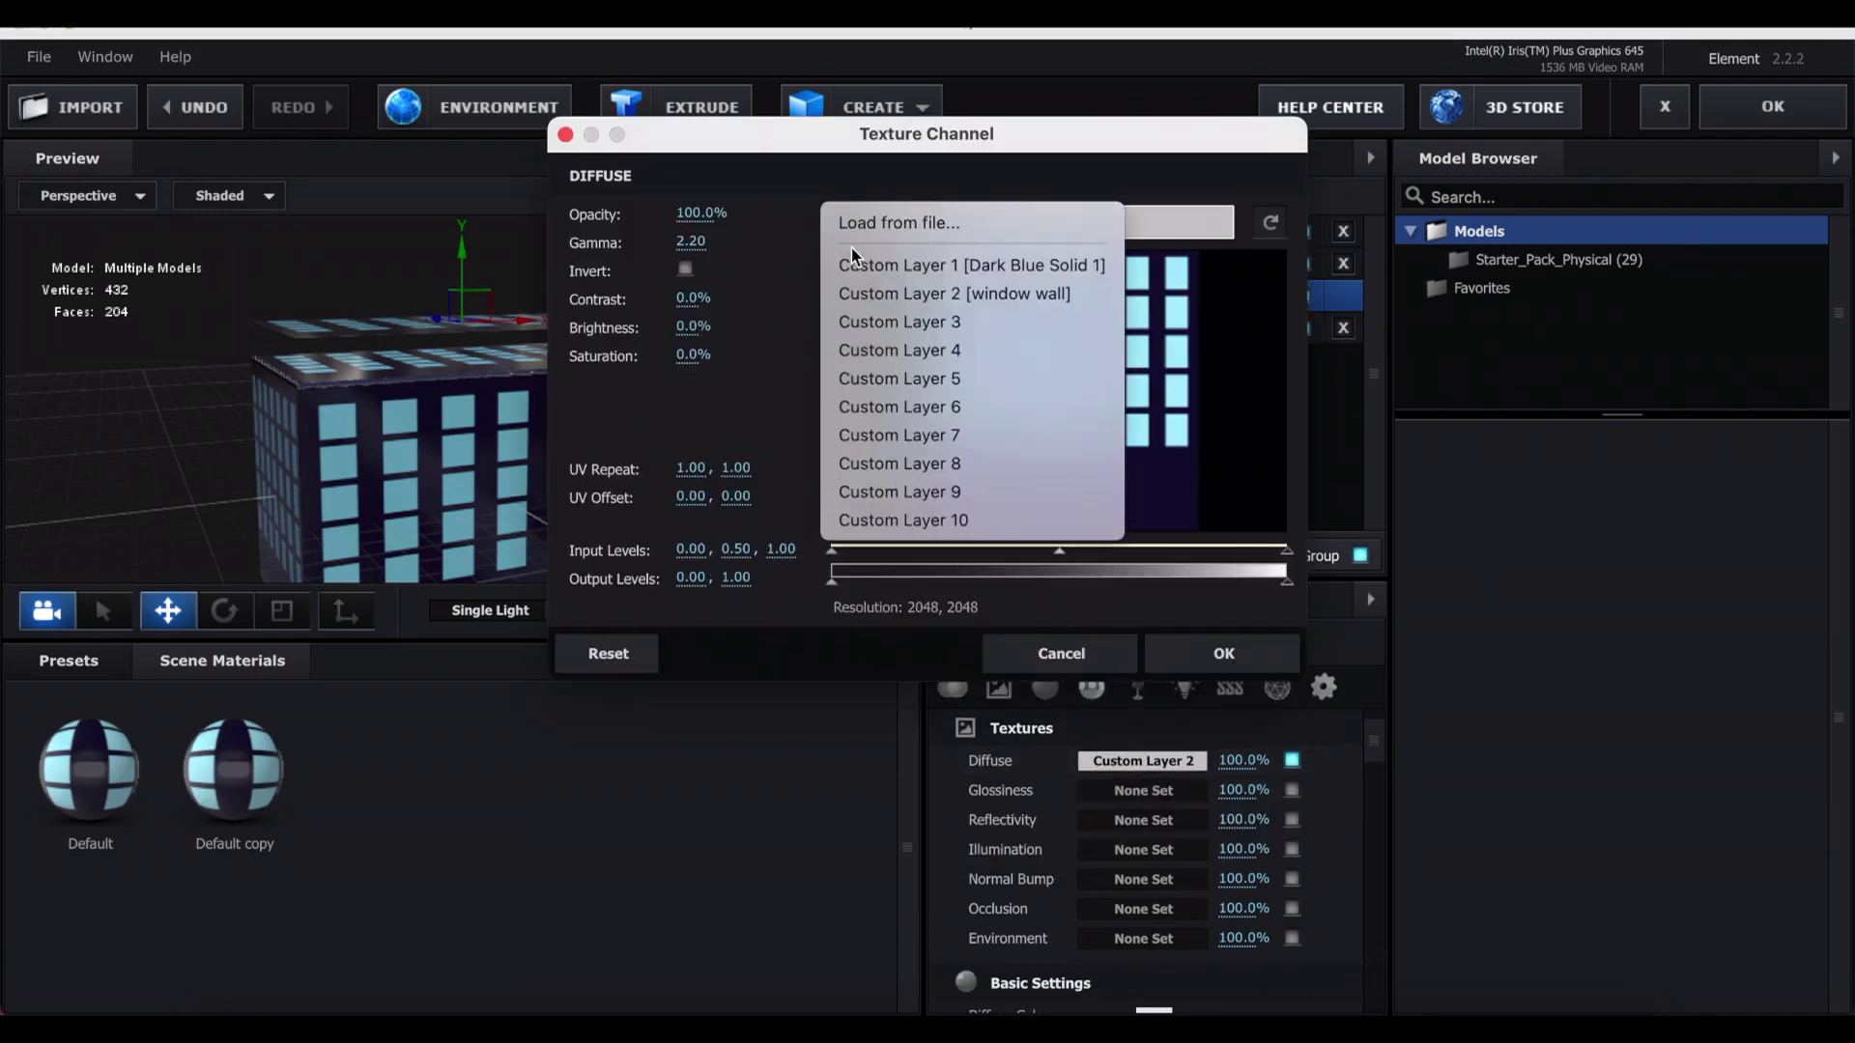
{"action": "left_click", "coordinate": [986, 265]}
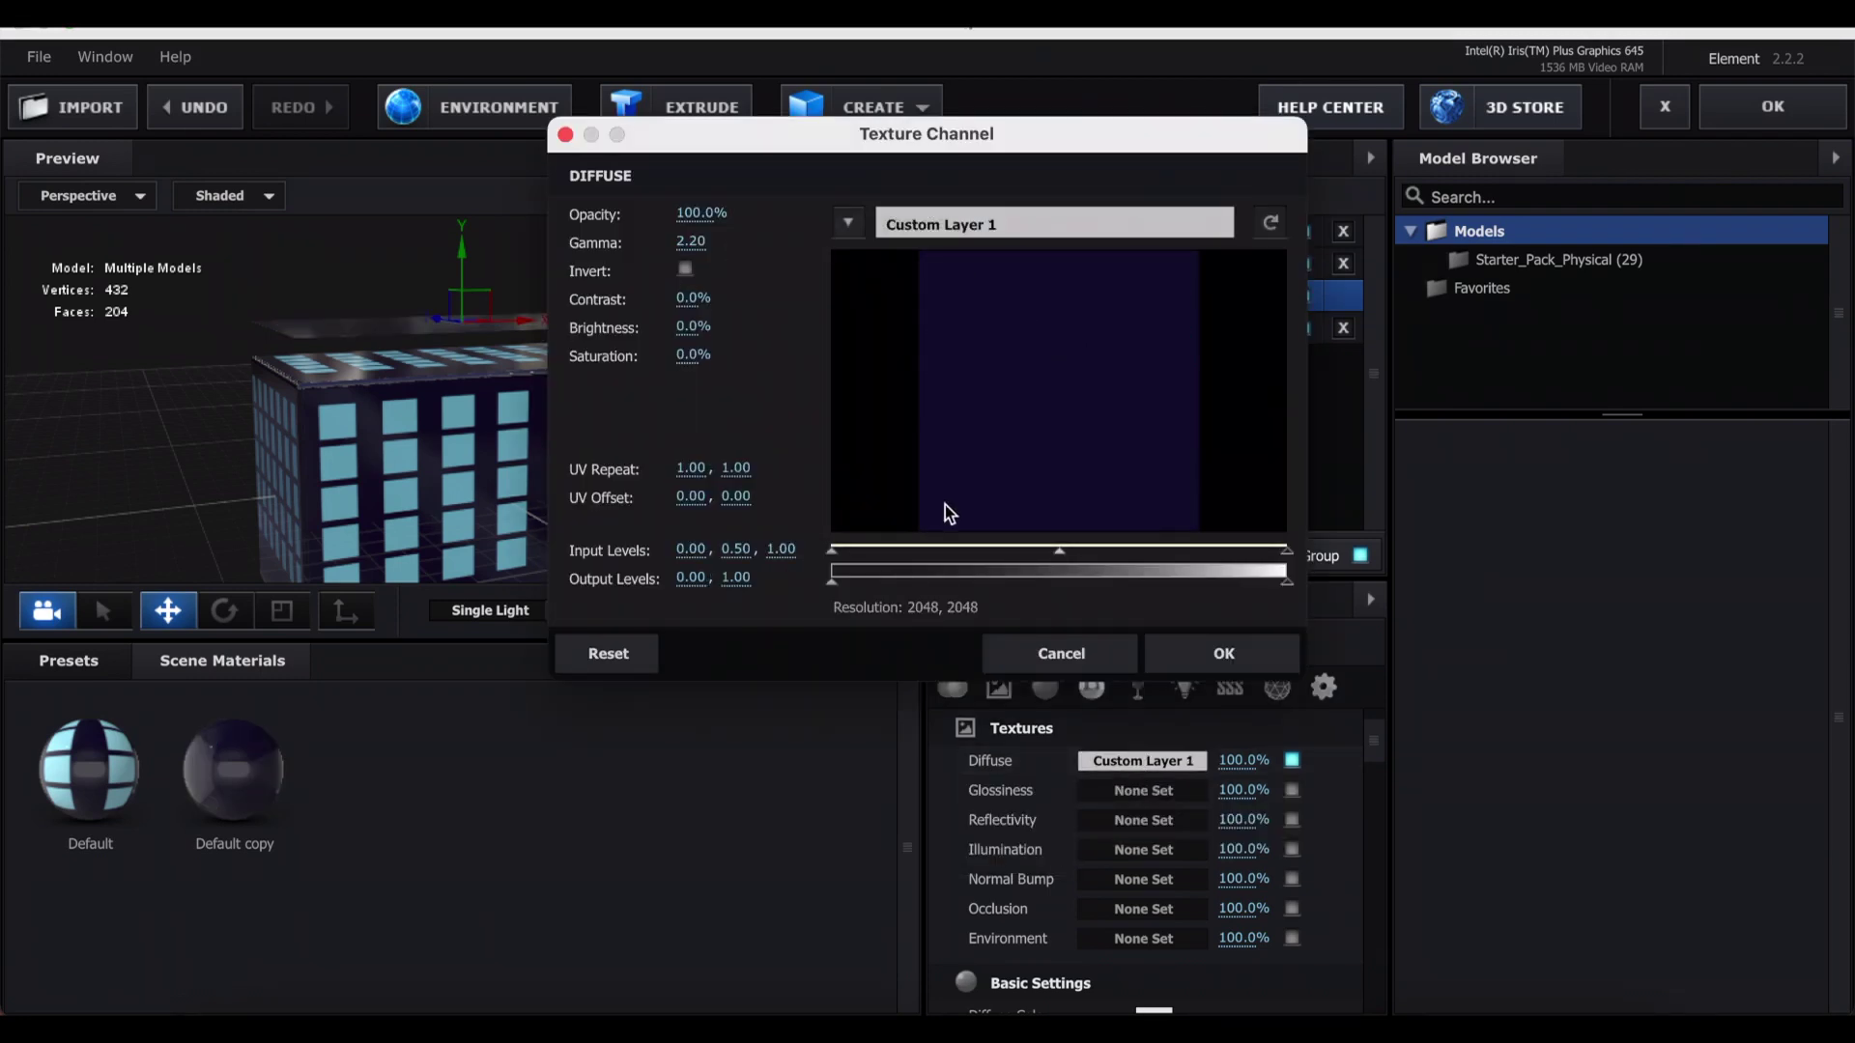
{"action": "left_click", "coordinate": [1225, 654]}
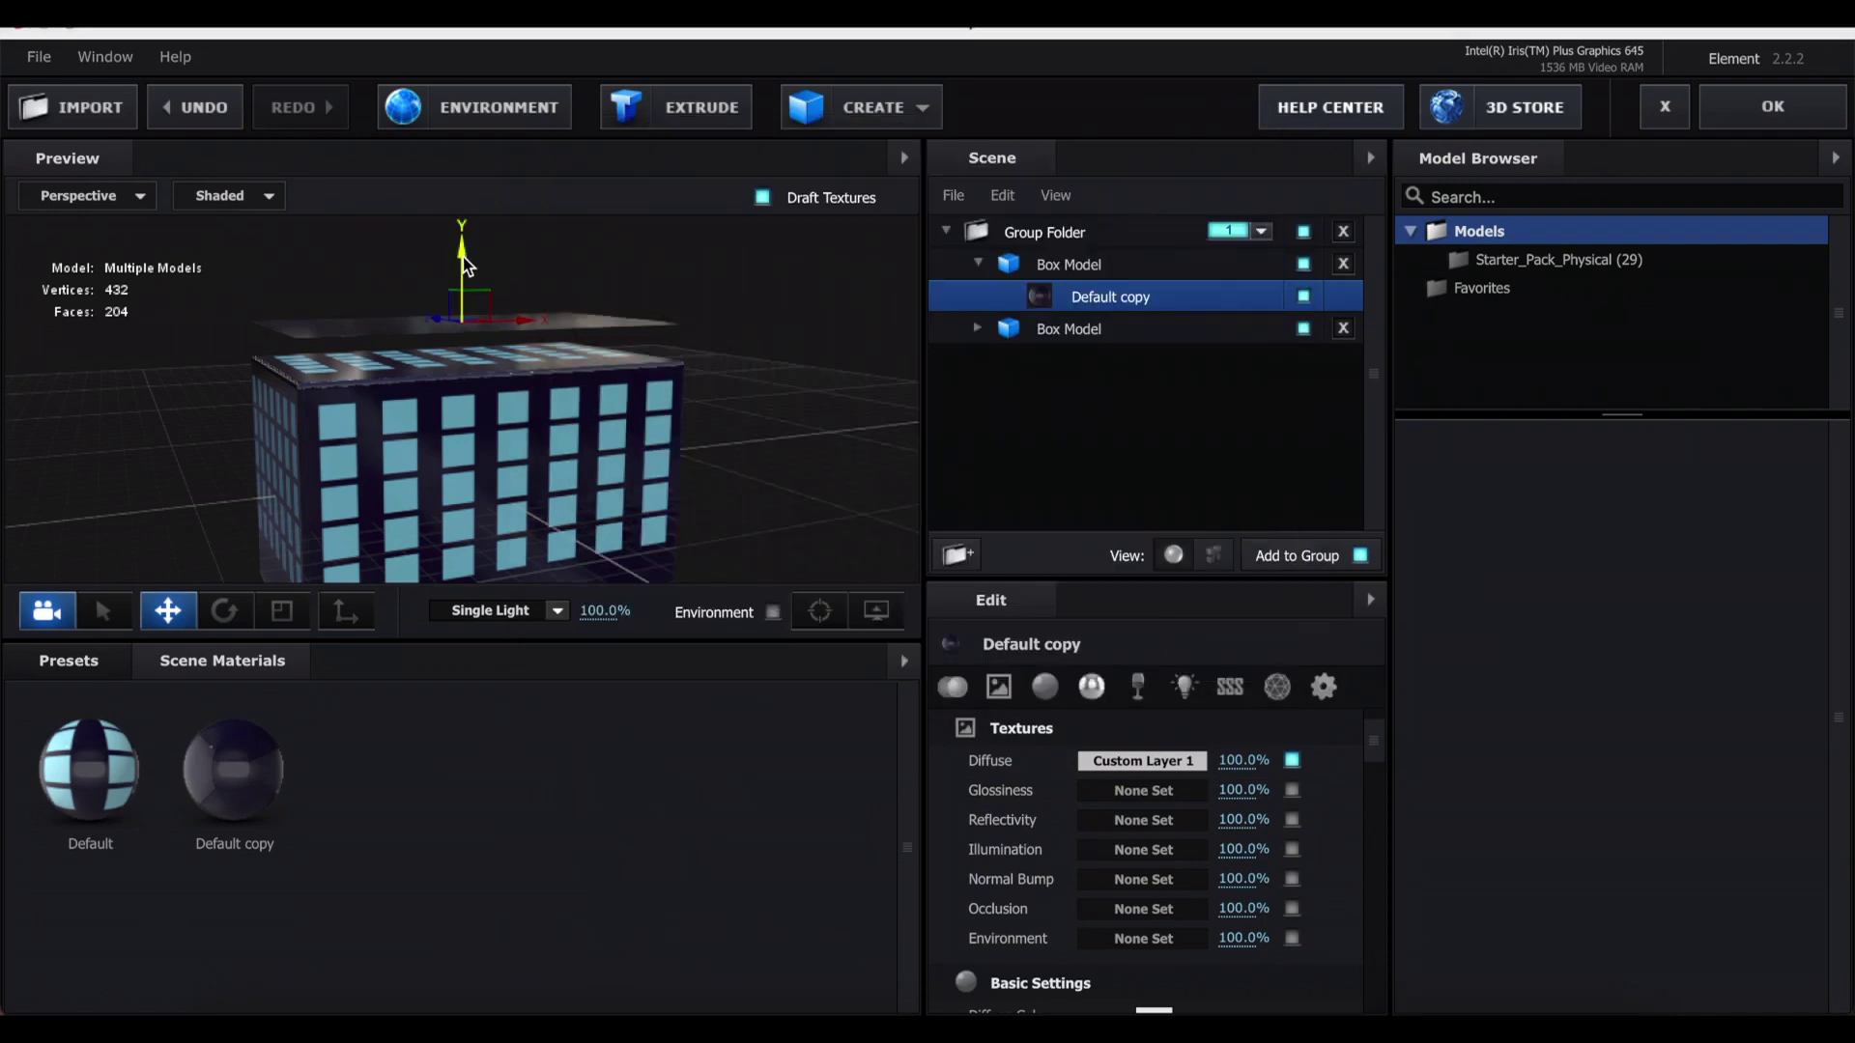
- Lower the flat dark blue slab onto the building's top as a roof, at Y position 0.46
{"action": "left_click_drag", "start_coordinate": [461, 253], "coordinate": [477, 290]}
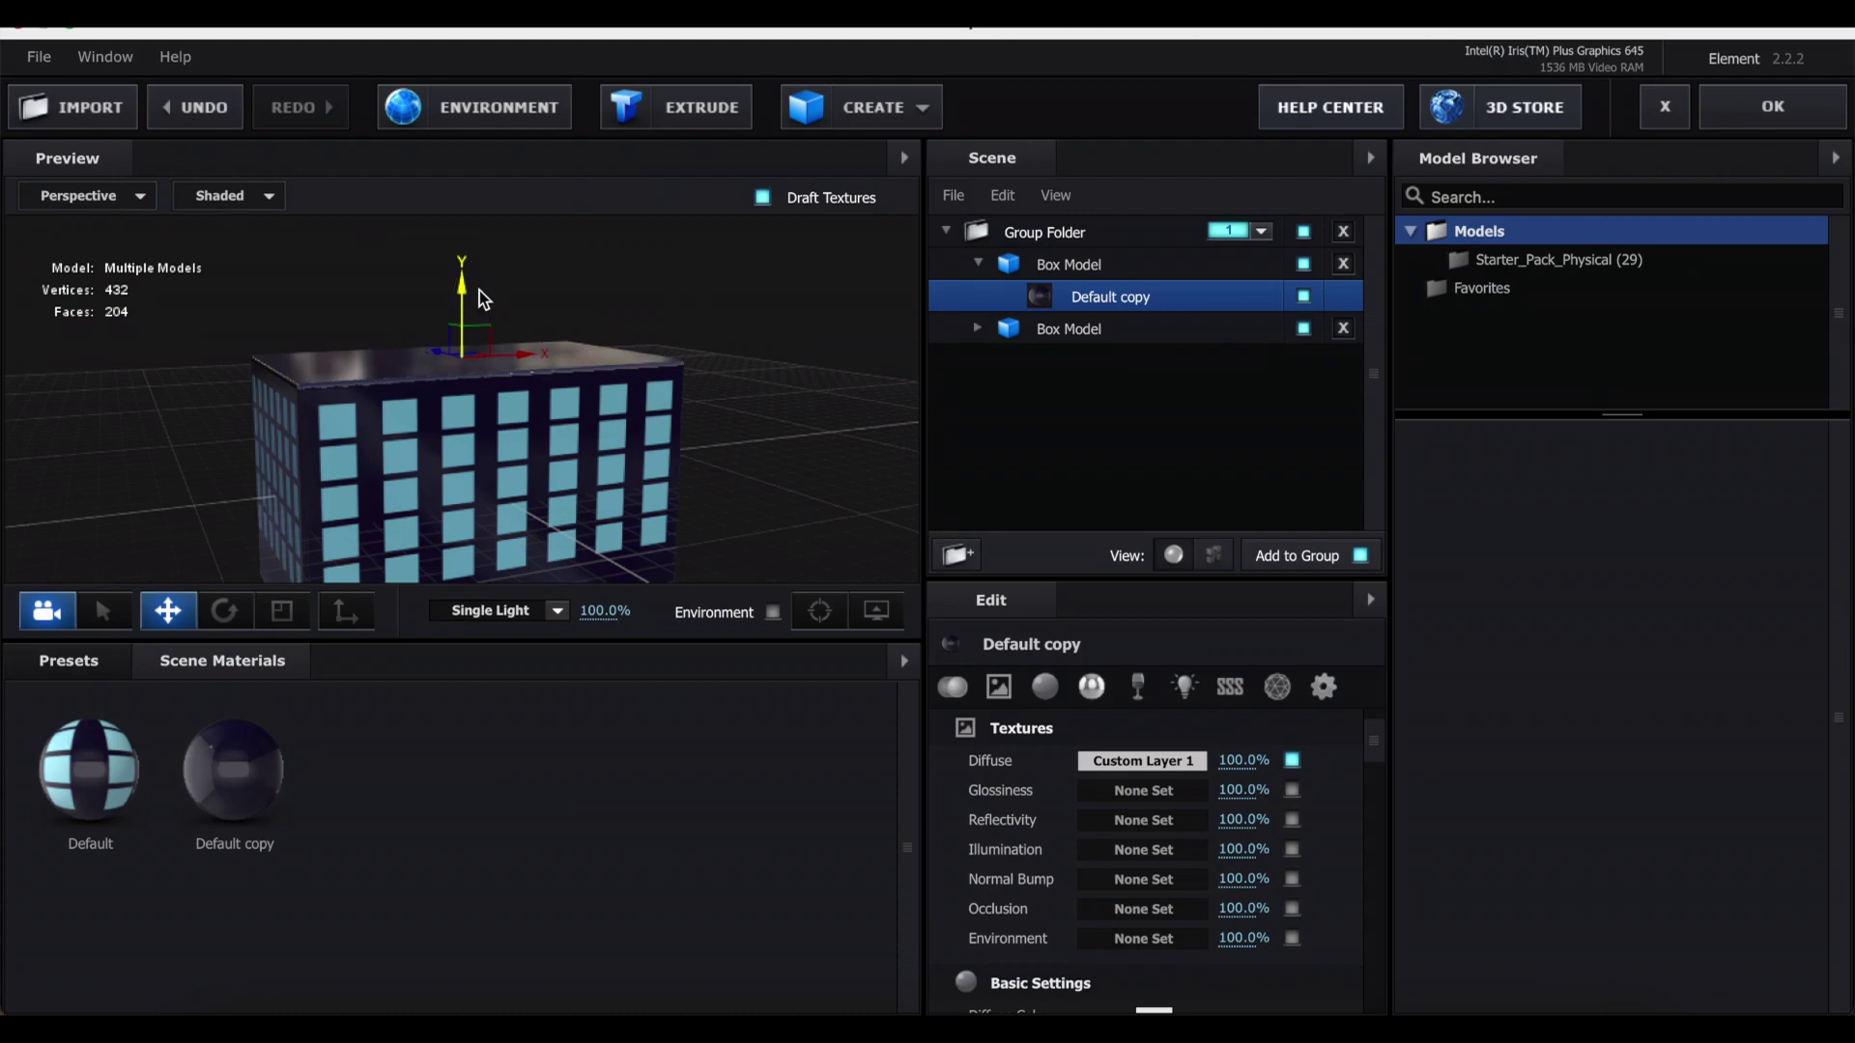
{"action": "left_click_drag", "start_coordinate": [740, 357], "coordinate": [748, 259]}
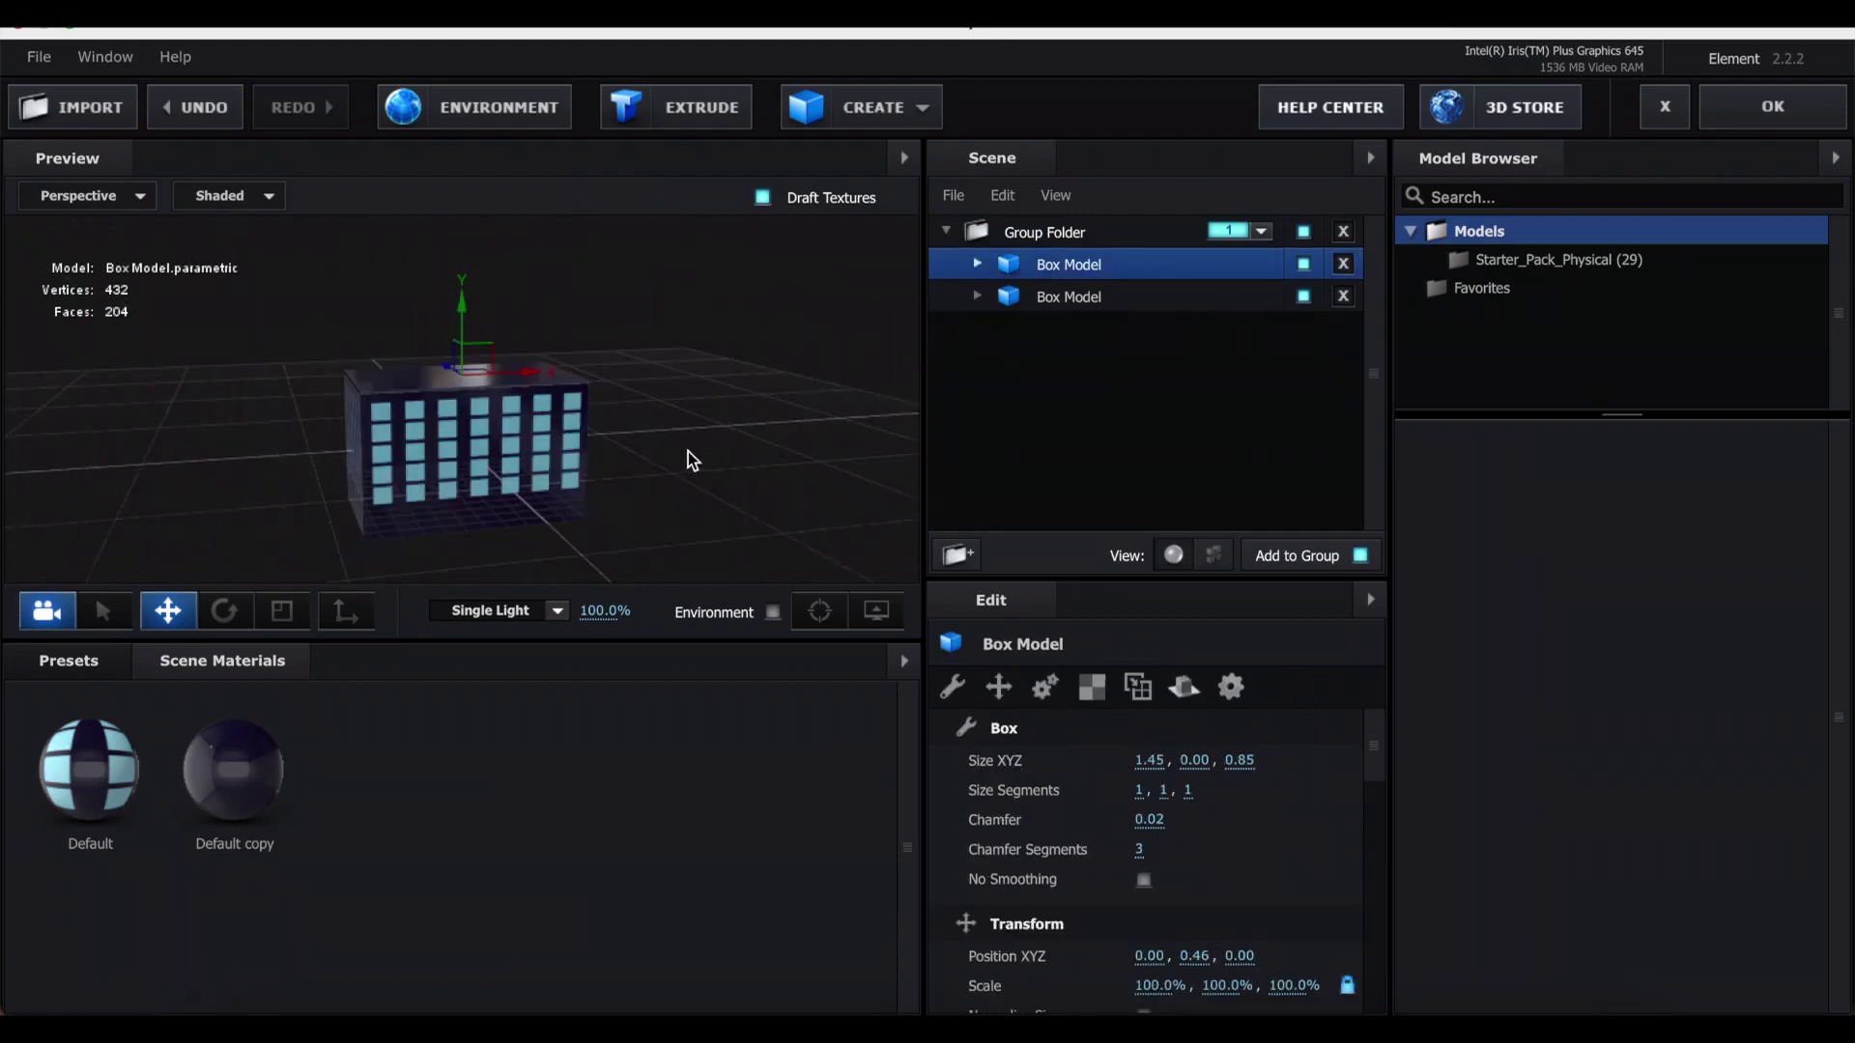
{"action": "left_click_drag", "start_coordinate": [600, 456], "coordinate": [460, 479]}
{"action": "left_click_drag", "start_coordinate": [661, 426], "coordinate": [471, 430]}
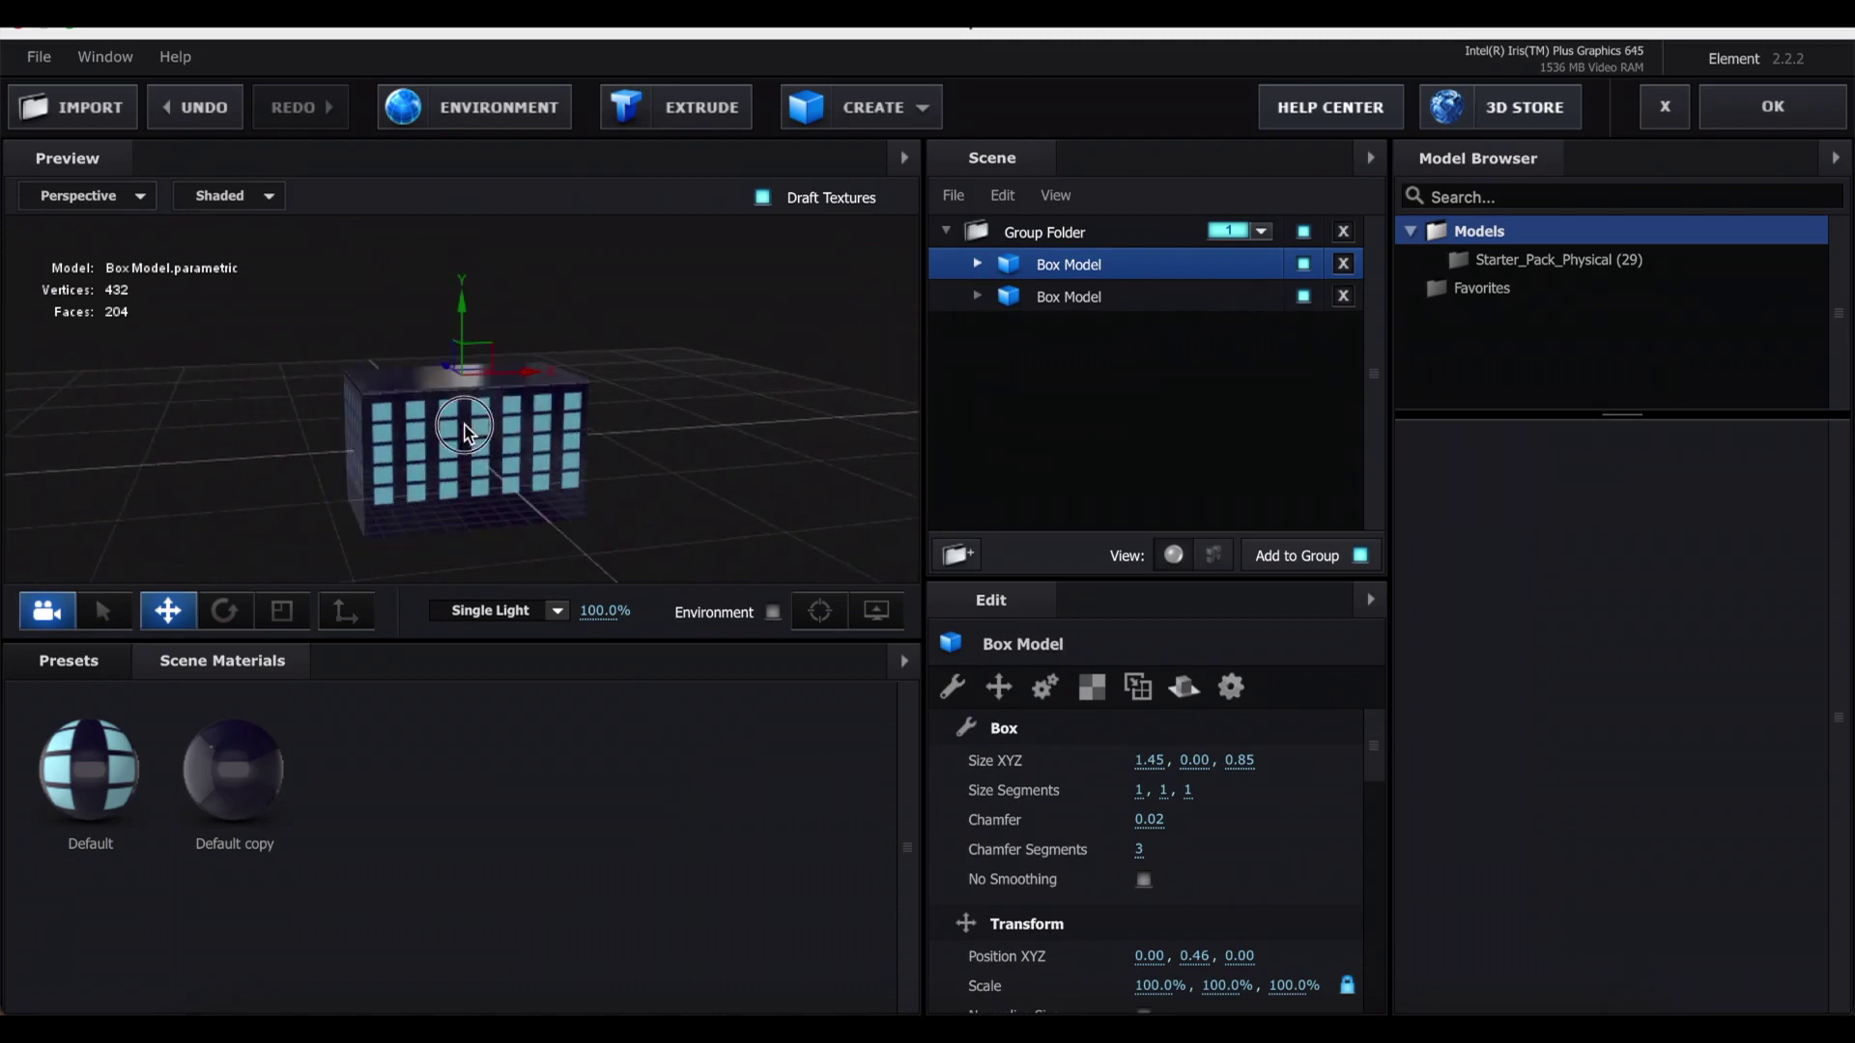
- Duplicate the windowed building box, flatten the copy to a Z size of 0.00 and move it out to Z position 0.69
{"action": "left_click", "coordinate": [1052, 295]}
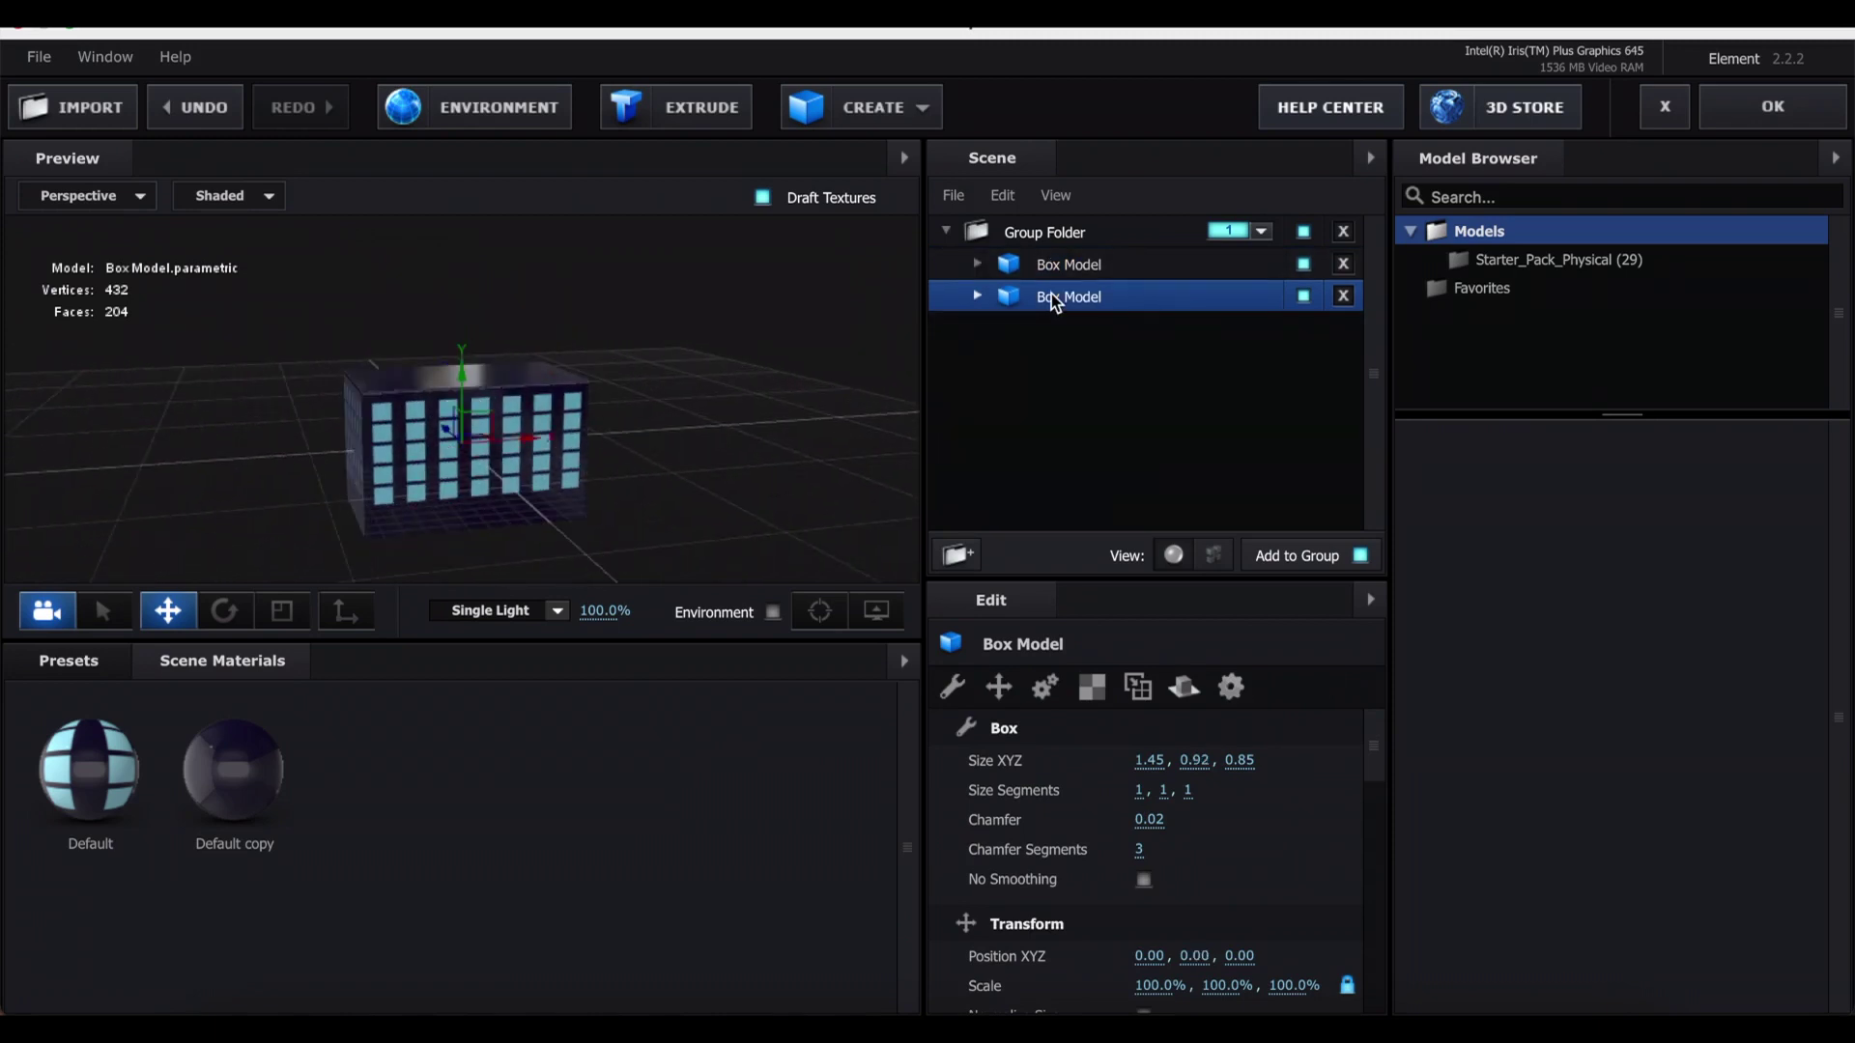
{"action": "key", "text": "super+d"}
{"action": "left_click_drag", "start_coordinate": [657, 435], "coordinate": [515, 453]}
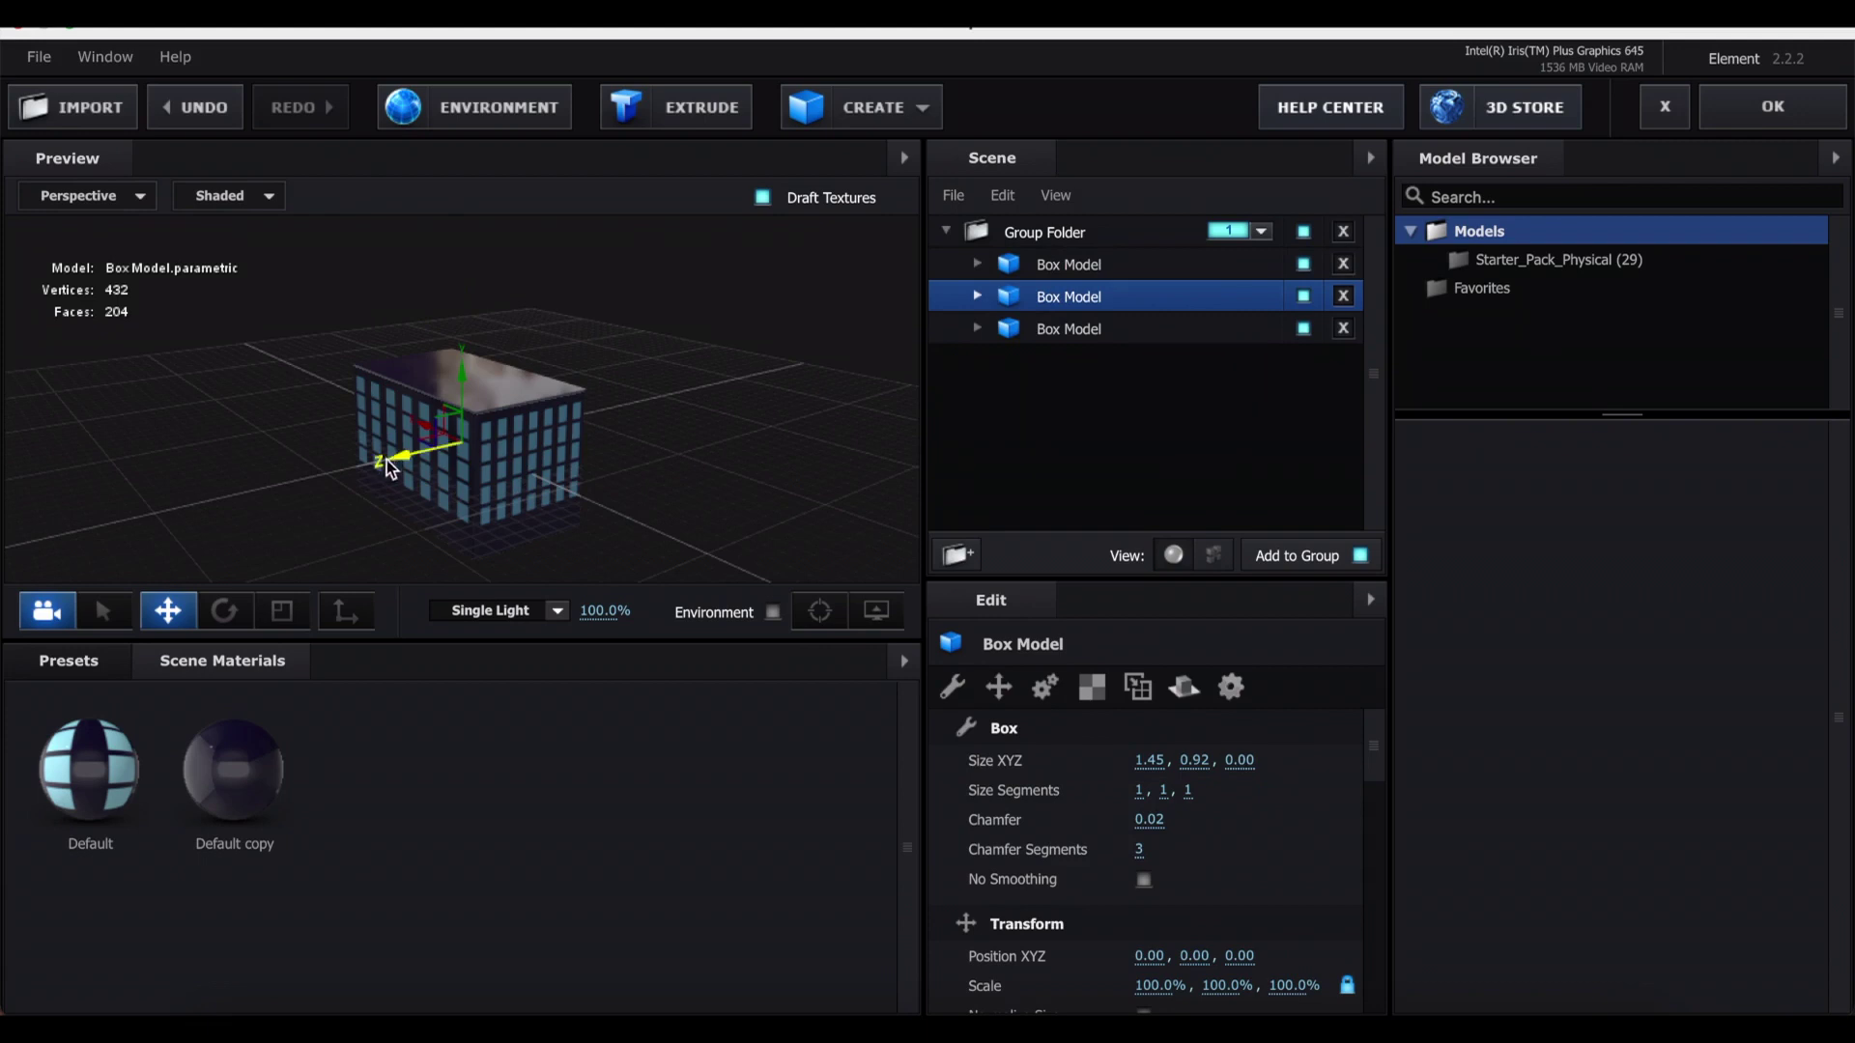
{"action": "left_click_drag", "start_coordinate": [410, 460], "coordinate": [312, 488]}
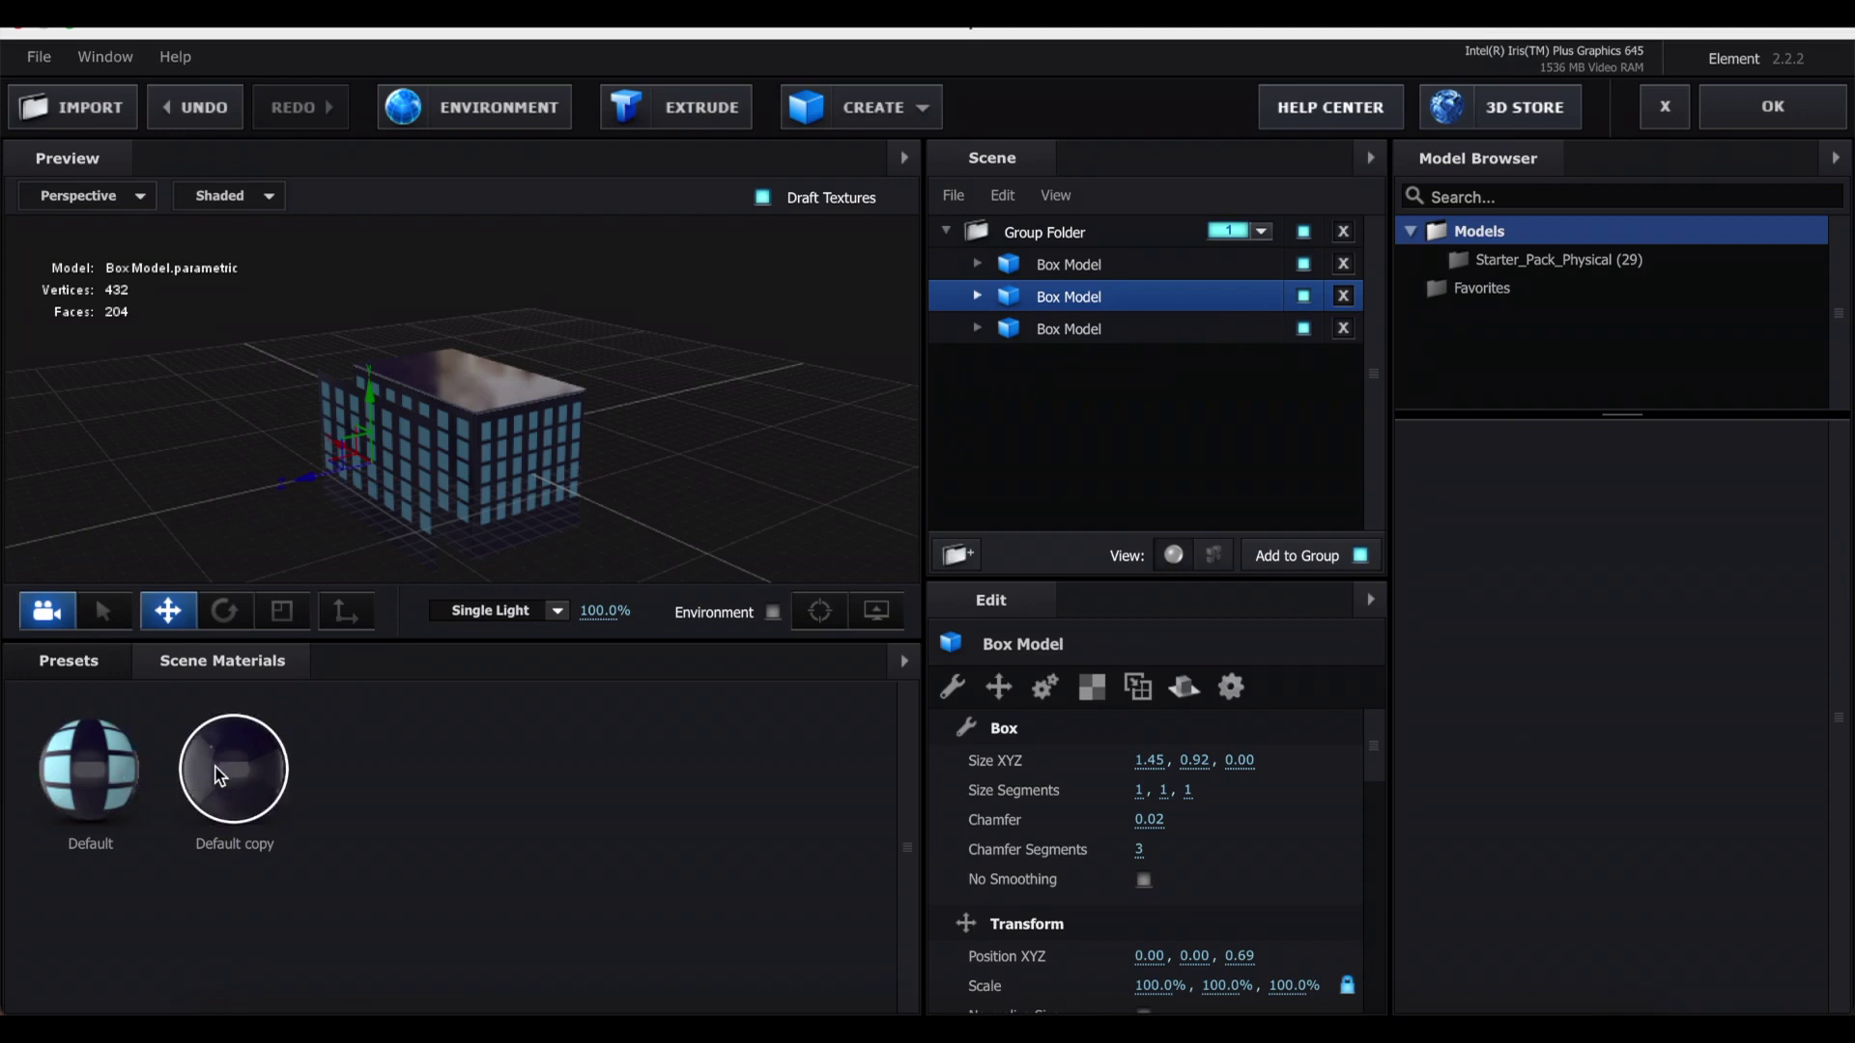
- Apply the dark Default copy material to the flat panel and set it against the building's wall at Z position 0.43
{"action": "left_click_drag", "start_coordinate": [257, 773], "coordinate": [1092, 299]}
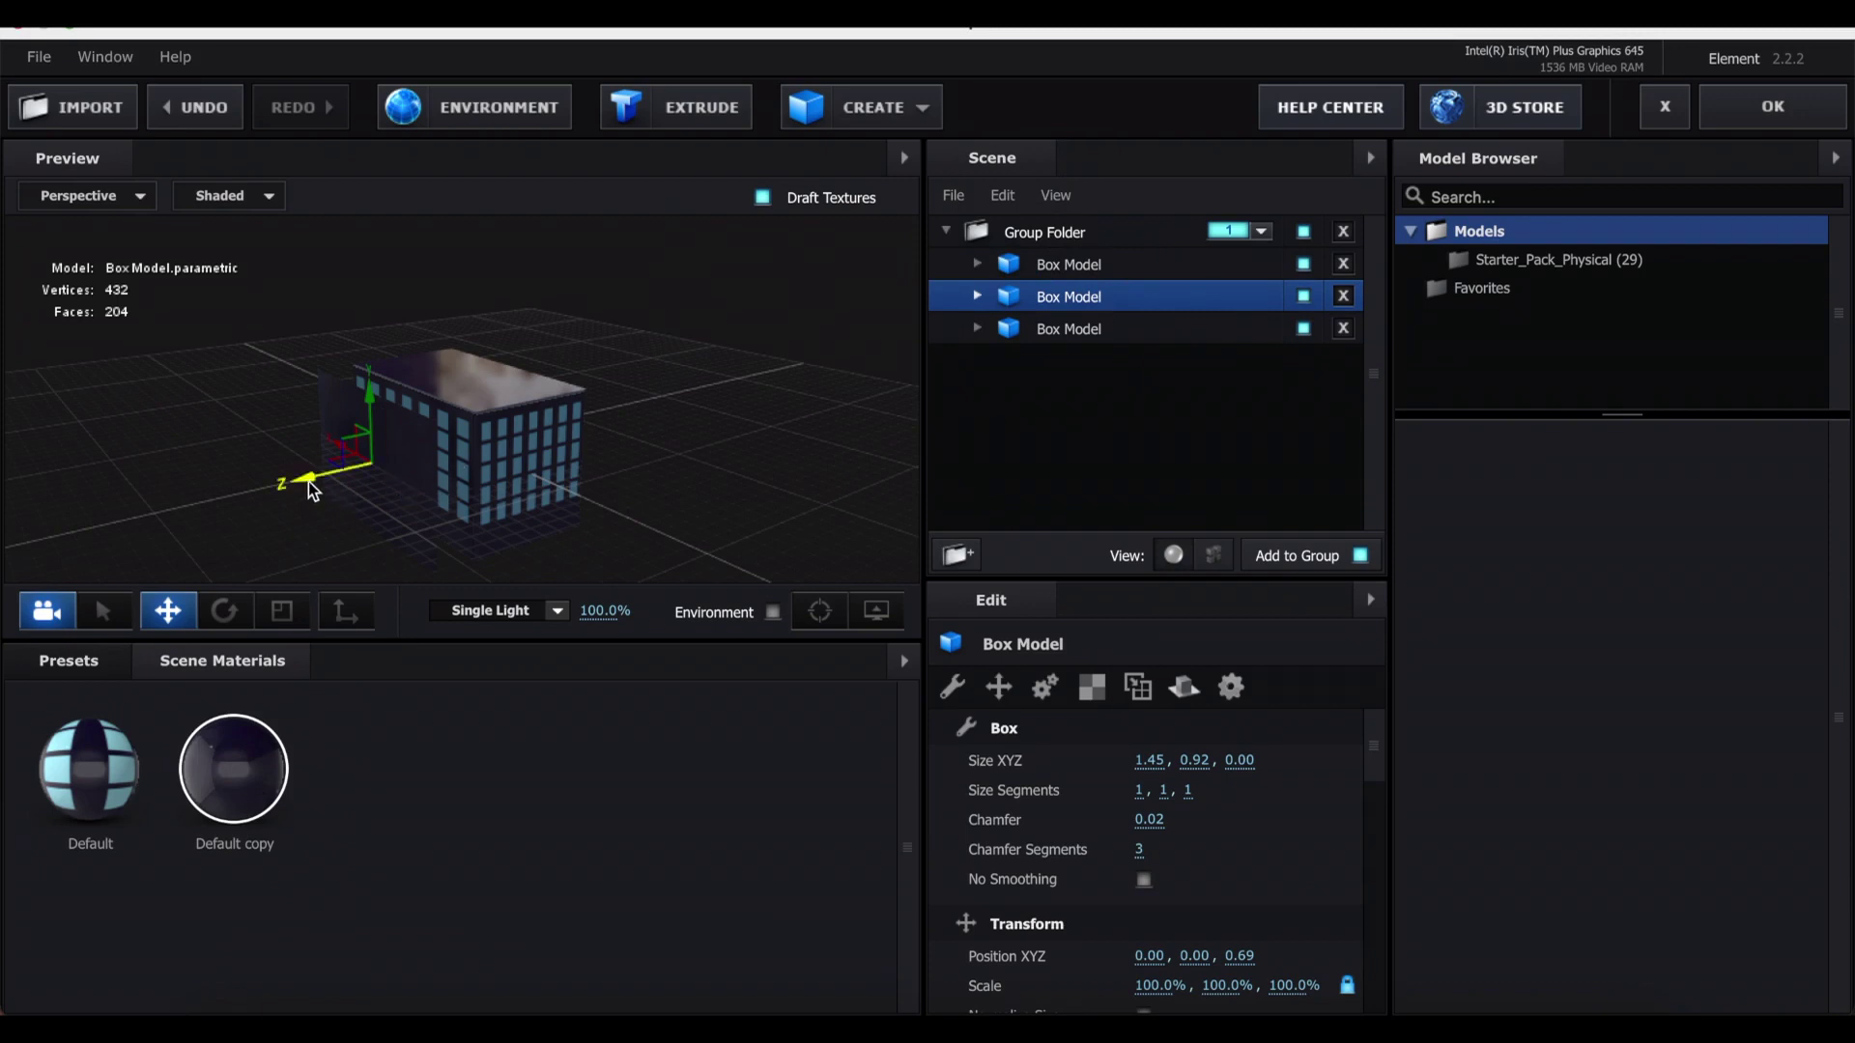
{"action": "left_click_drag", "start_coordinate": [310, 482], "coordinate": [352, 497]}
{"action": "left_click_drag", "start_coordinate": [358, 420], "coordinate": [671, 454]}
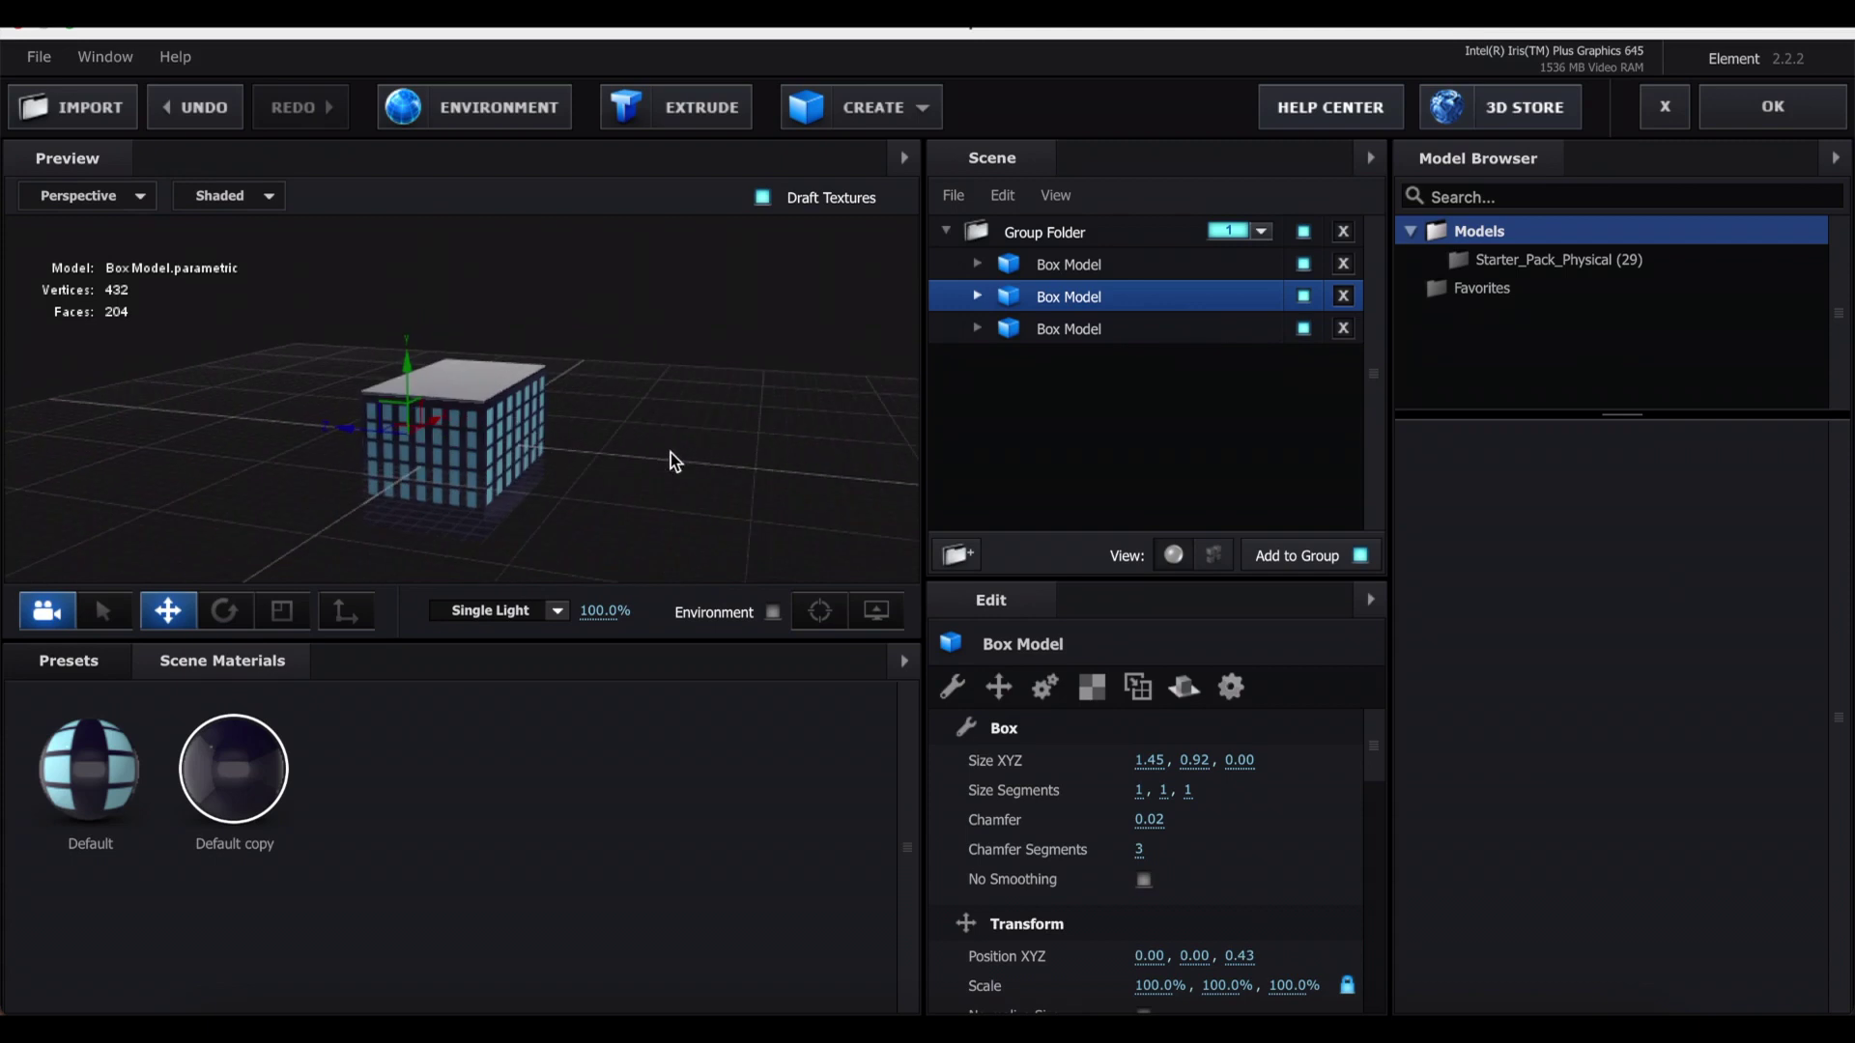
{"action": "left_click_drag", "start_coordinate": [622, 363], "coordinate": [525, 436]}
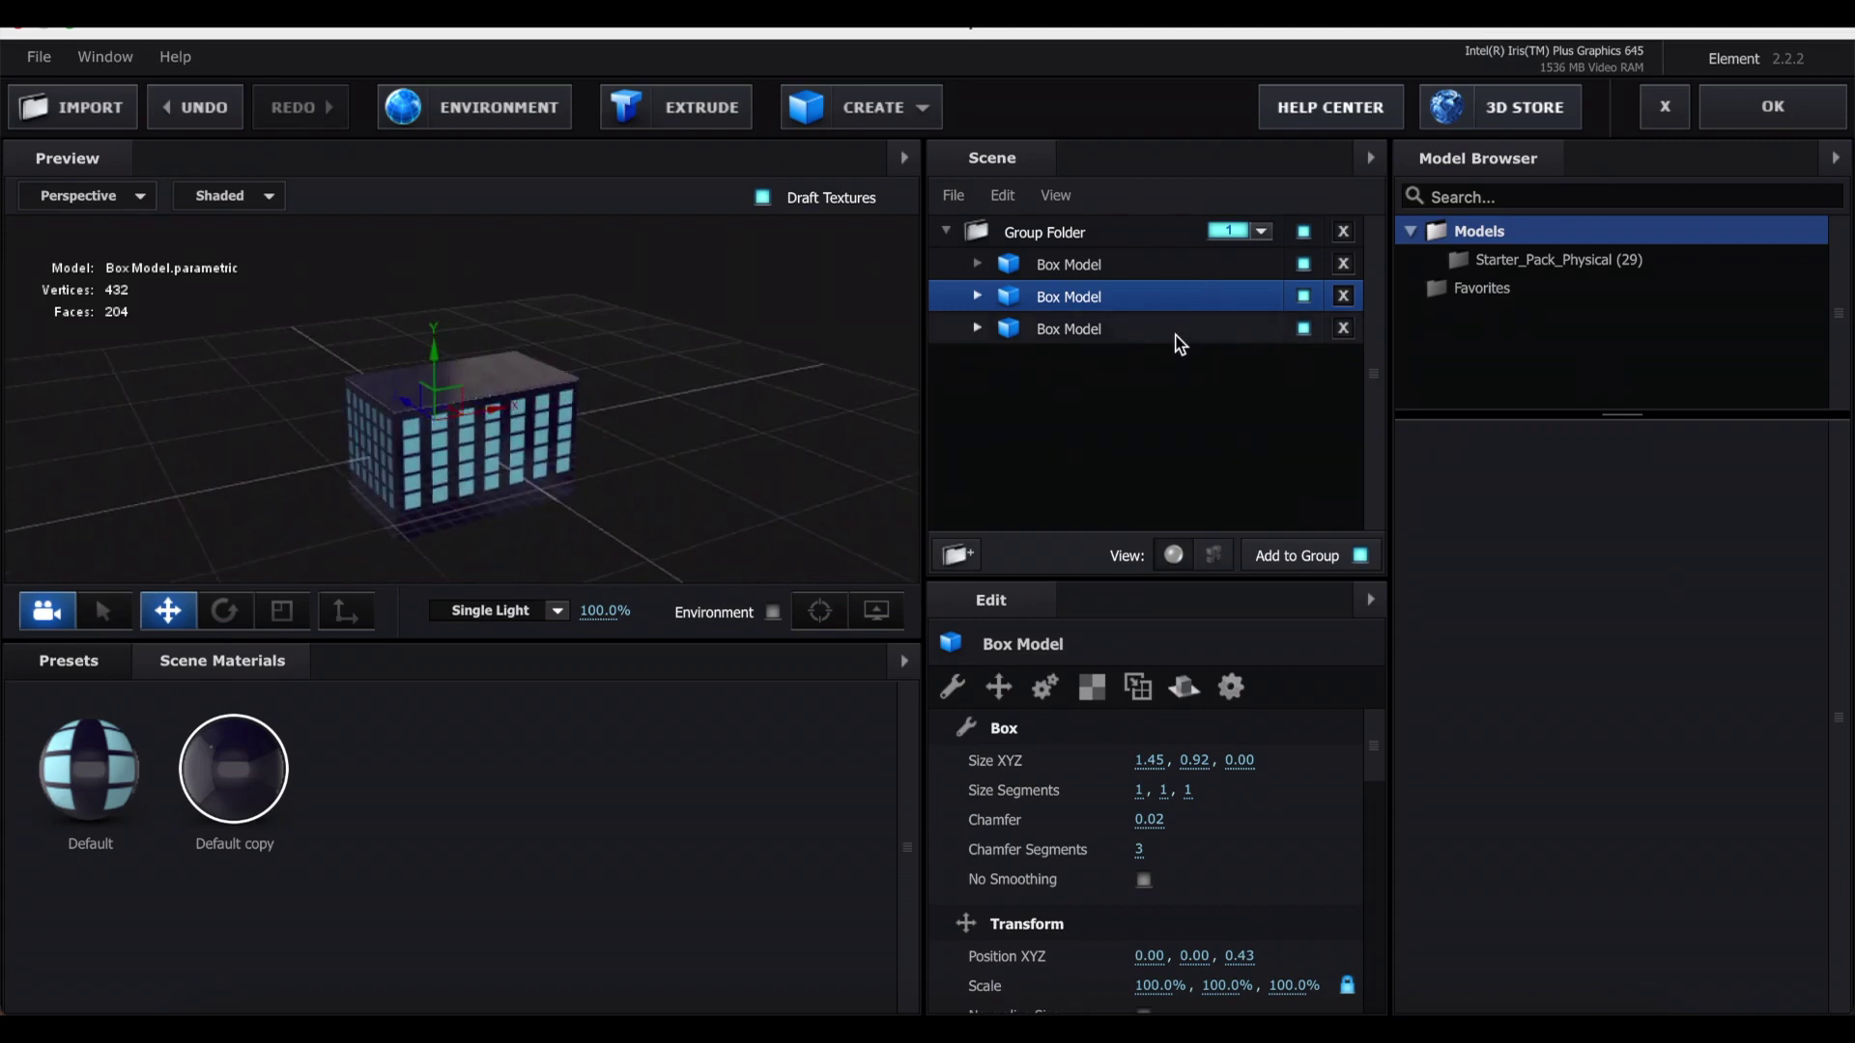
- Duplicate the building box again, flatten the copy to an X size of 0.00 and move it to X position -0.92
{"action": "left_click", "coordinate": [1176, 333]}
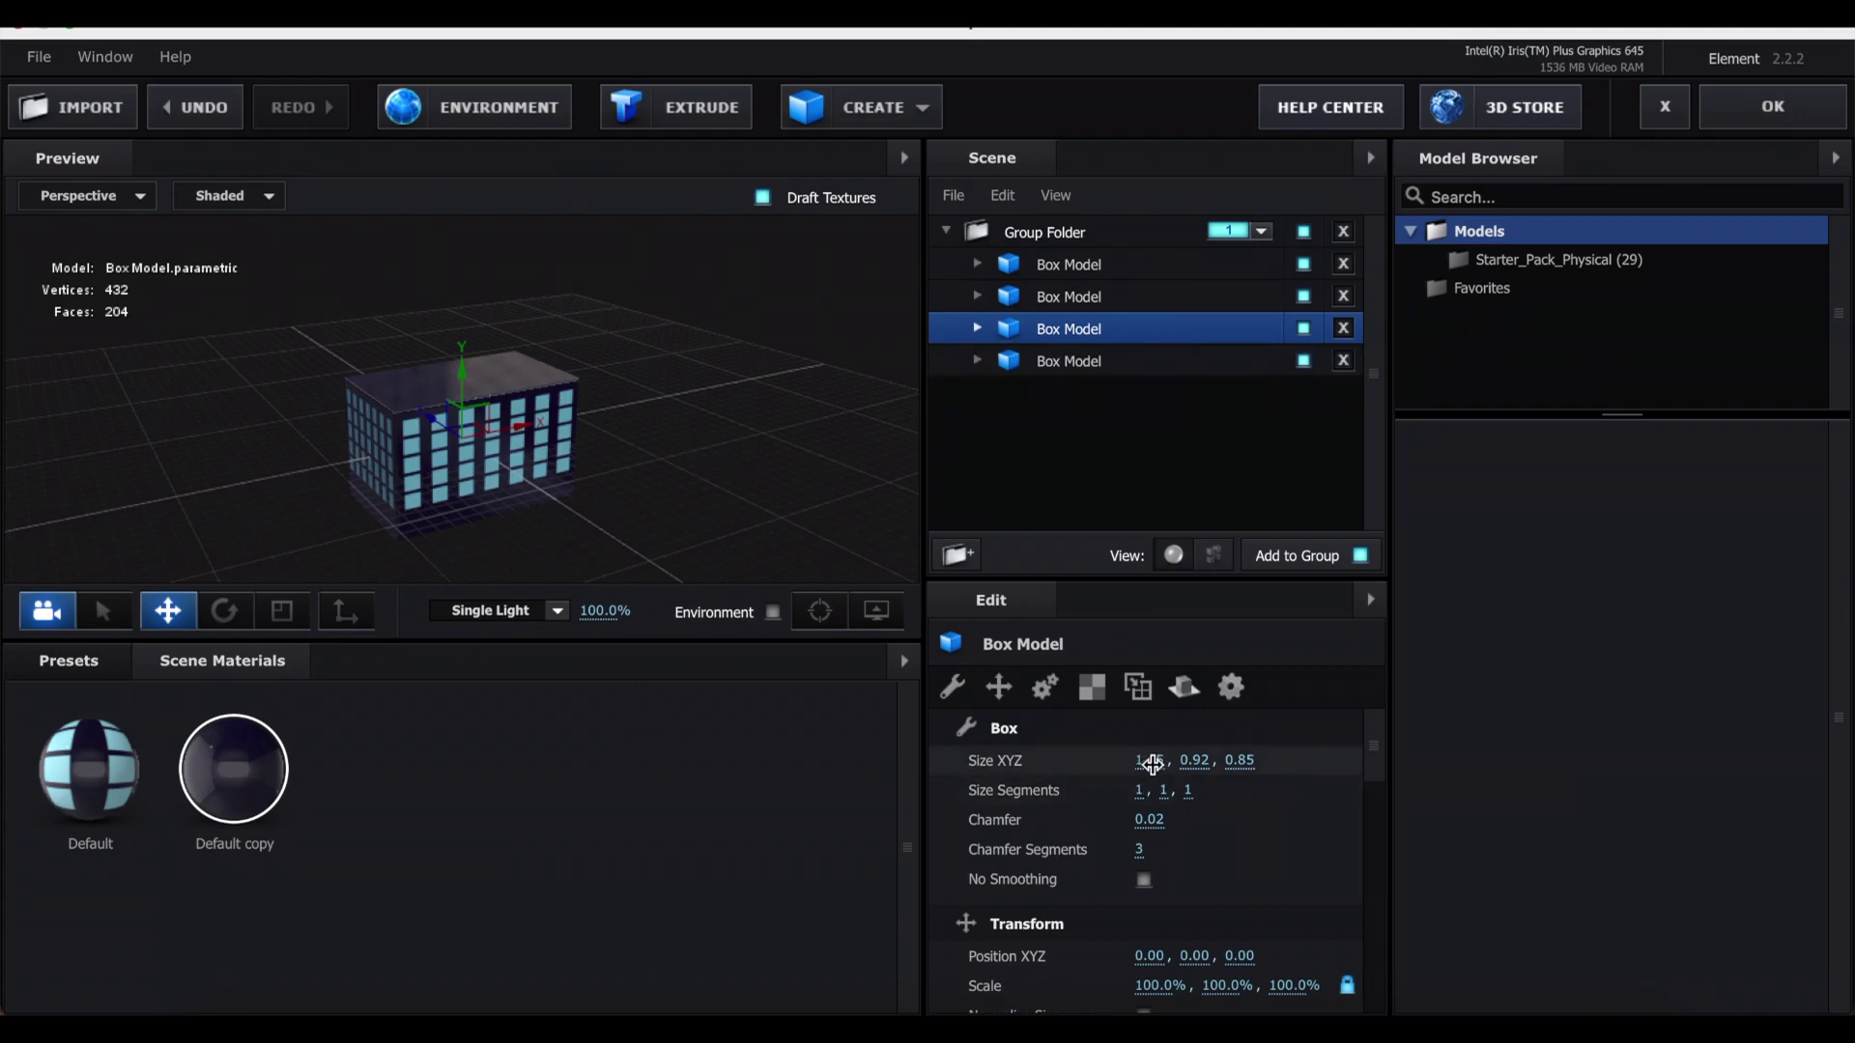
{"action": "left_click_drag", "start_coordinate": [1149, 763], "coordinate": [391, 773]}
{"action": "left_click_drag", "start_coordinate": [529, 427], "coordinate": [408, 455]}
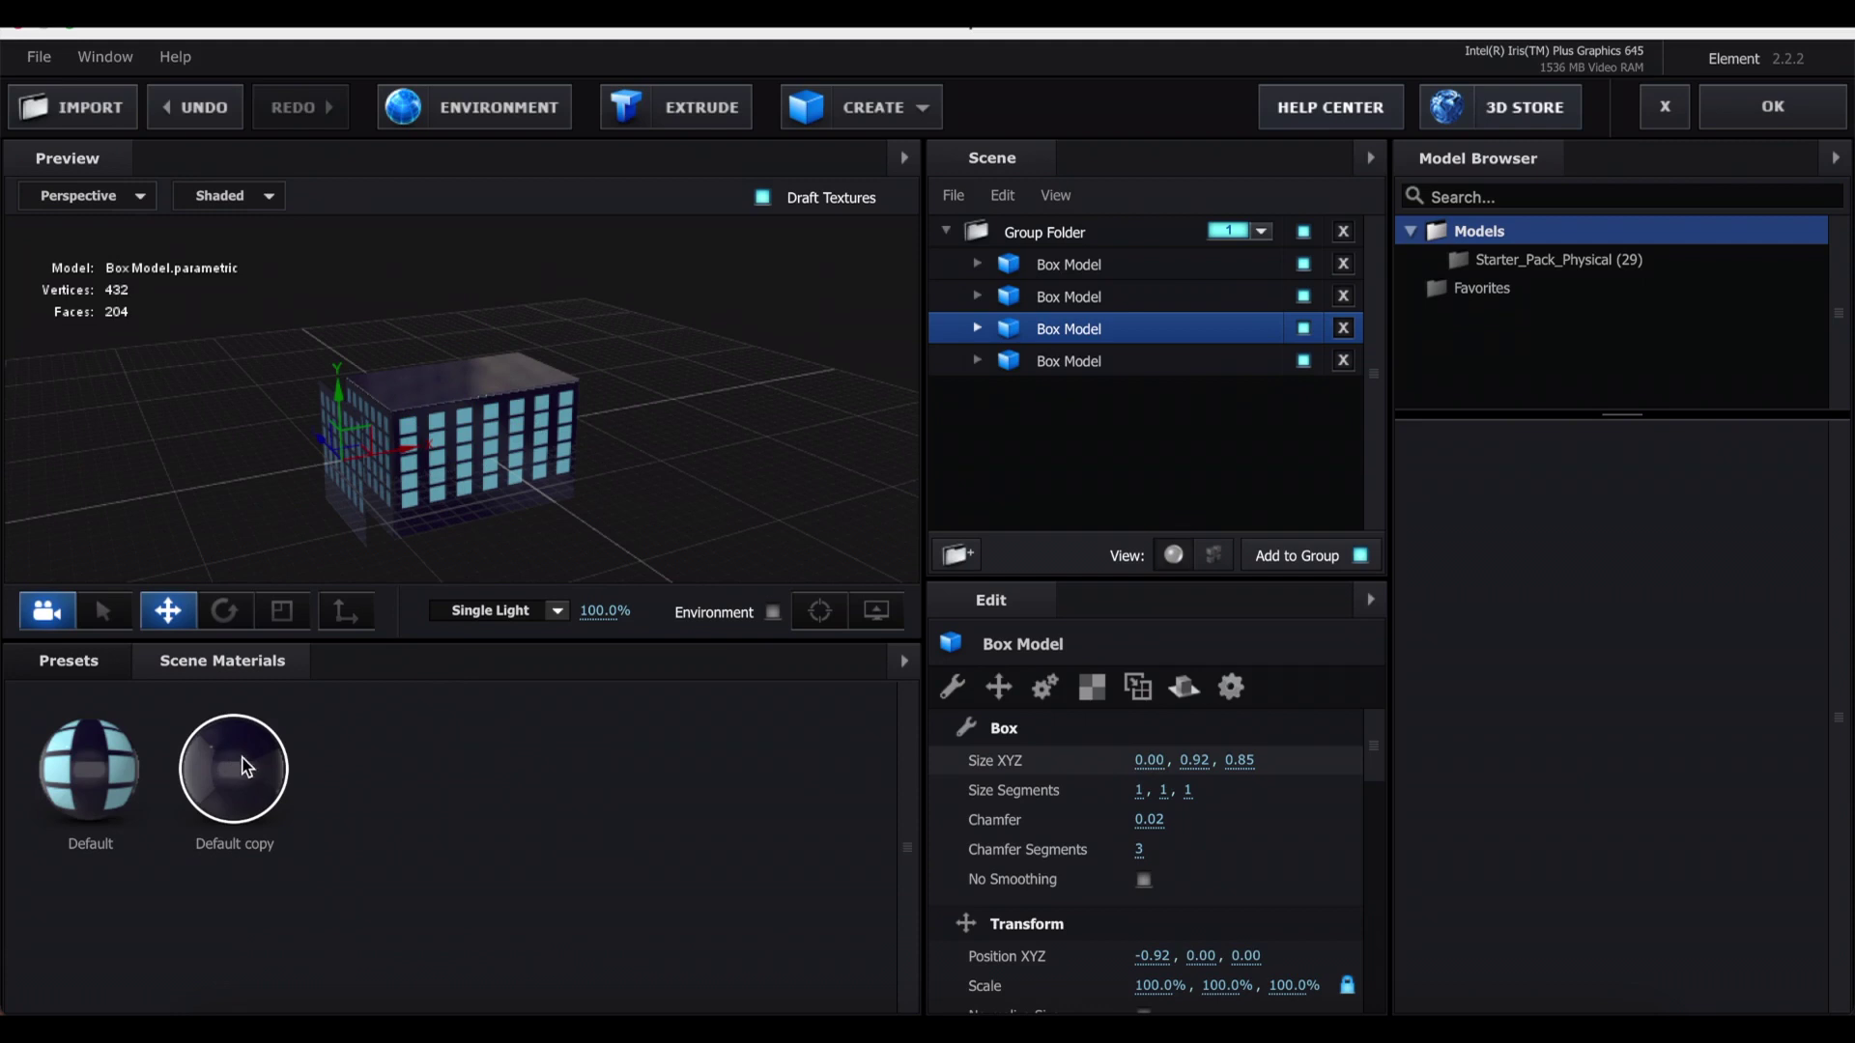
- Apply the dark Default copy material to this side panel and fit it against the building's end at X position -0.73
{"action": "left_click_drag", "start_coordinate": [239, 784], "coordinate": [1069, 333]}
{"action": "left_click_drag", "start_coordinate": [391, 459], "coordinate": [414, 446]}
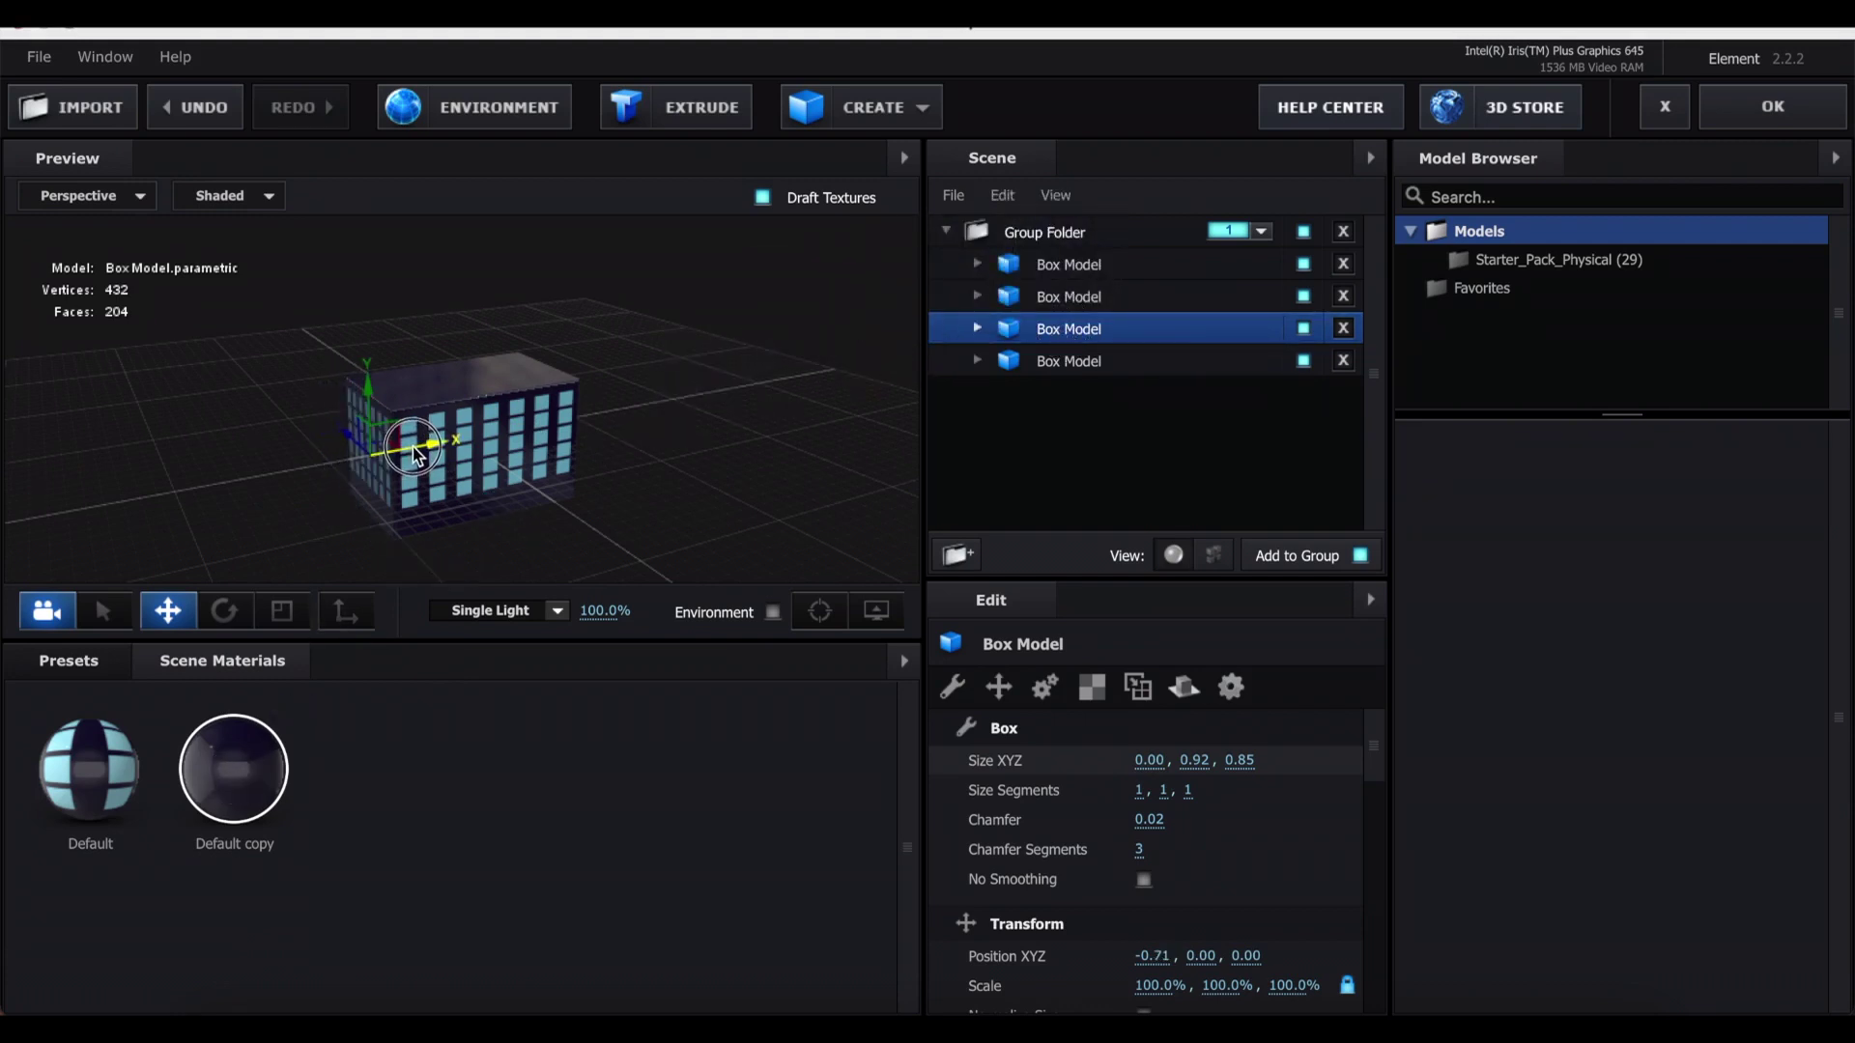
{"action": "left_click_drag", "start_coordinate": [640, 386], "coordinate": [505, 392]}
{"action": "left_click_drag", "start_coordinate": [738, 386], "coordinate": [837, 406]}
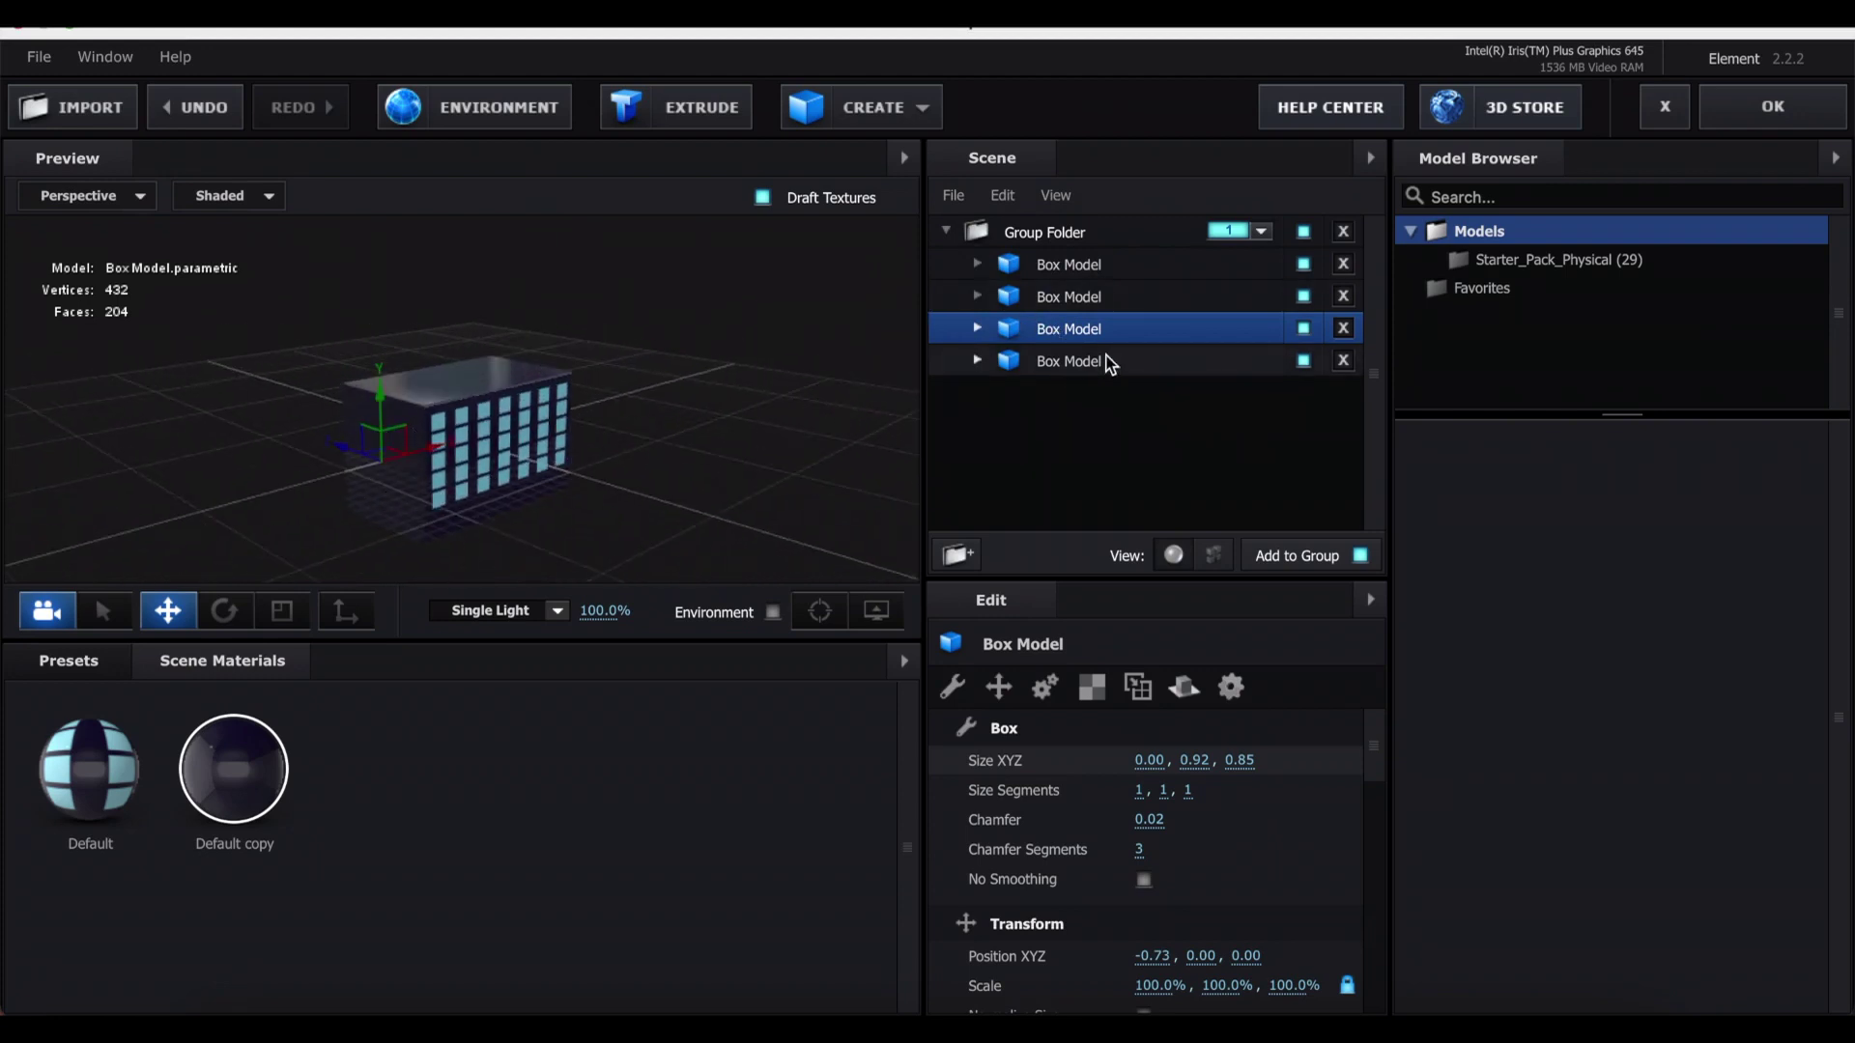
- Duplicate the dark side panel and move the copy along X to the building's opposite end
{"action": "key", "text": "super+d"}
{"action": "left_click_drag", "start_coordinate": [746, 495], "coordinate": [570, 491]}
{"action": "left_click_drag", "start_coordinate": [441, 436], "coordinate": [570, 523]}
{"action": "left_click_drag", "start_coordinate": [585, 530], "coordinate": [590, 512]}
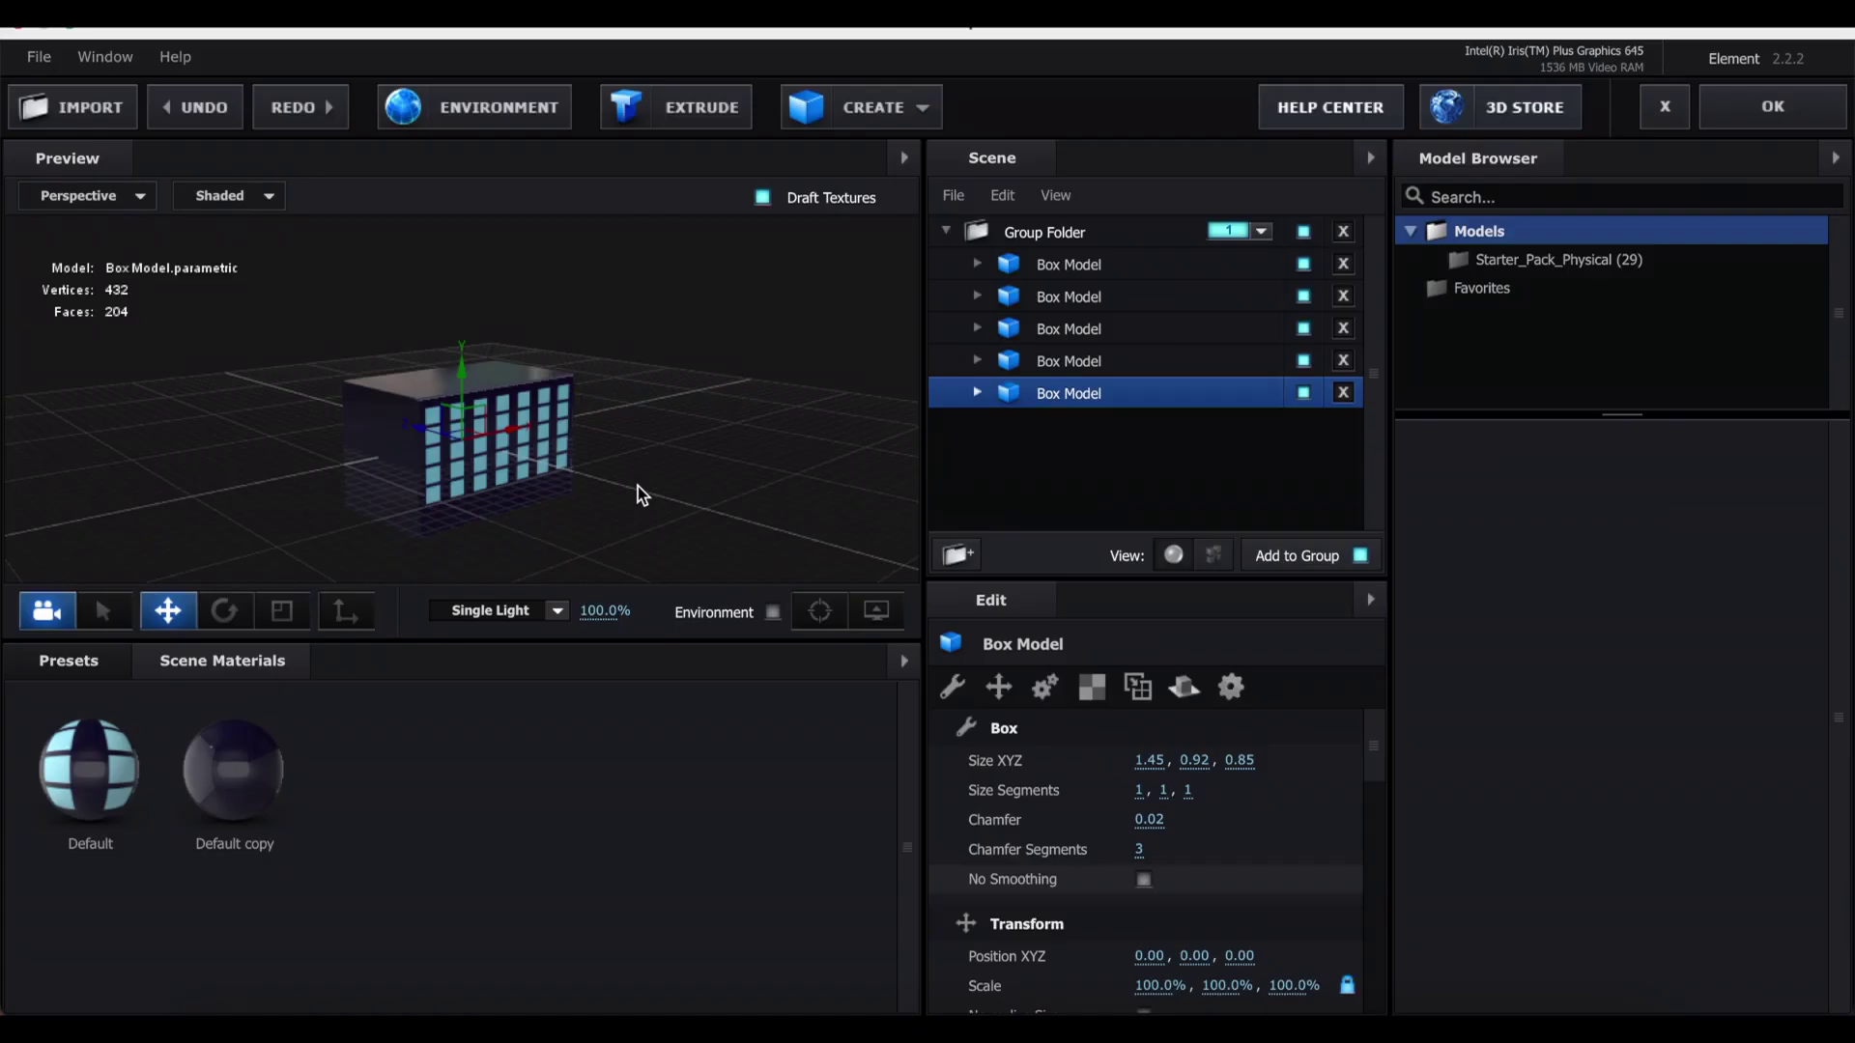
- Create a new group folder inside the existing one and move all five box models into it
{"action": "left_click", "coordinate": [962, 558]}
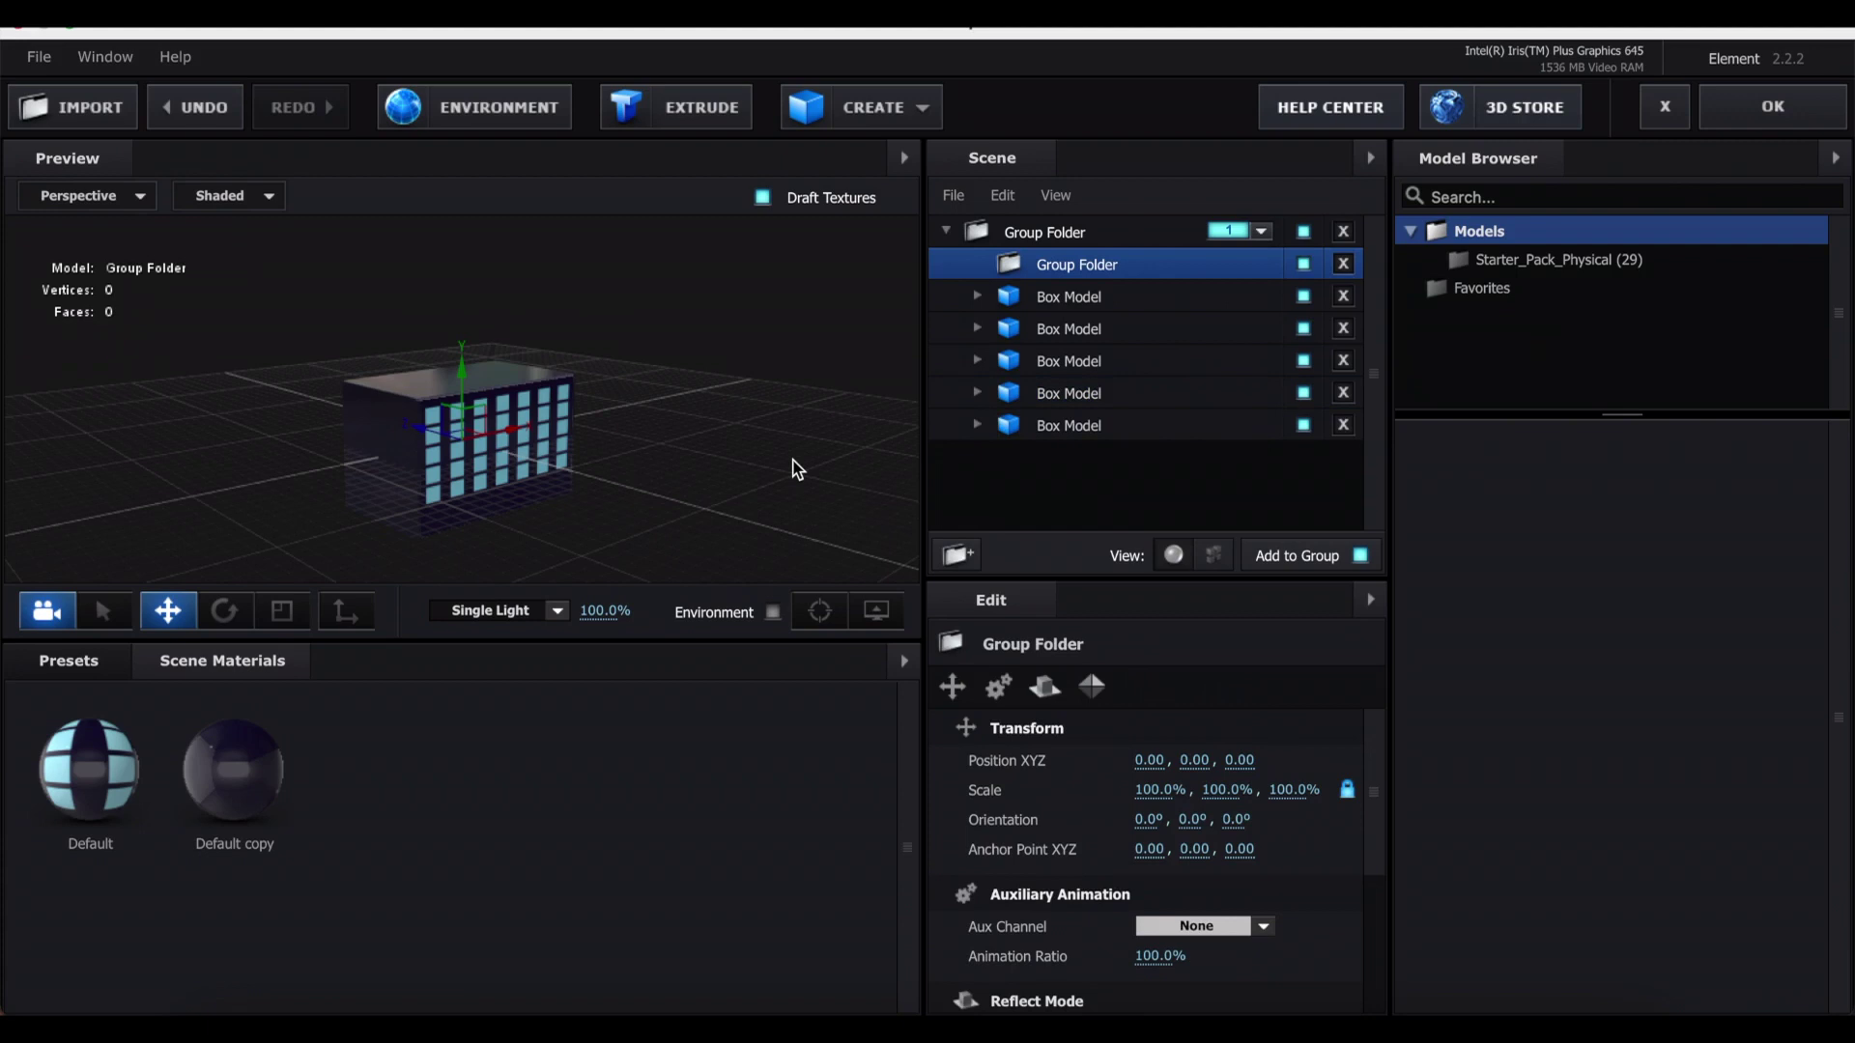
{"action": "left_click", "coordinate": [1069, 425], "text": "ctrl"}
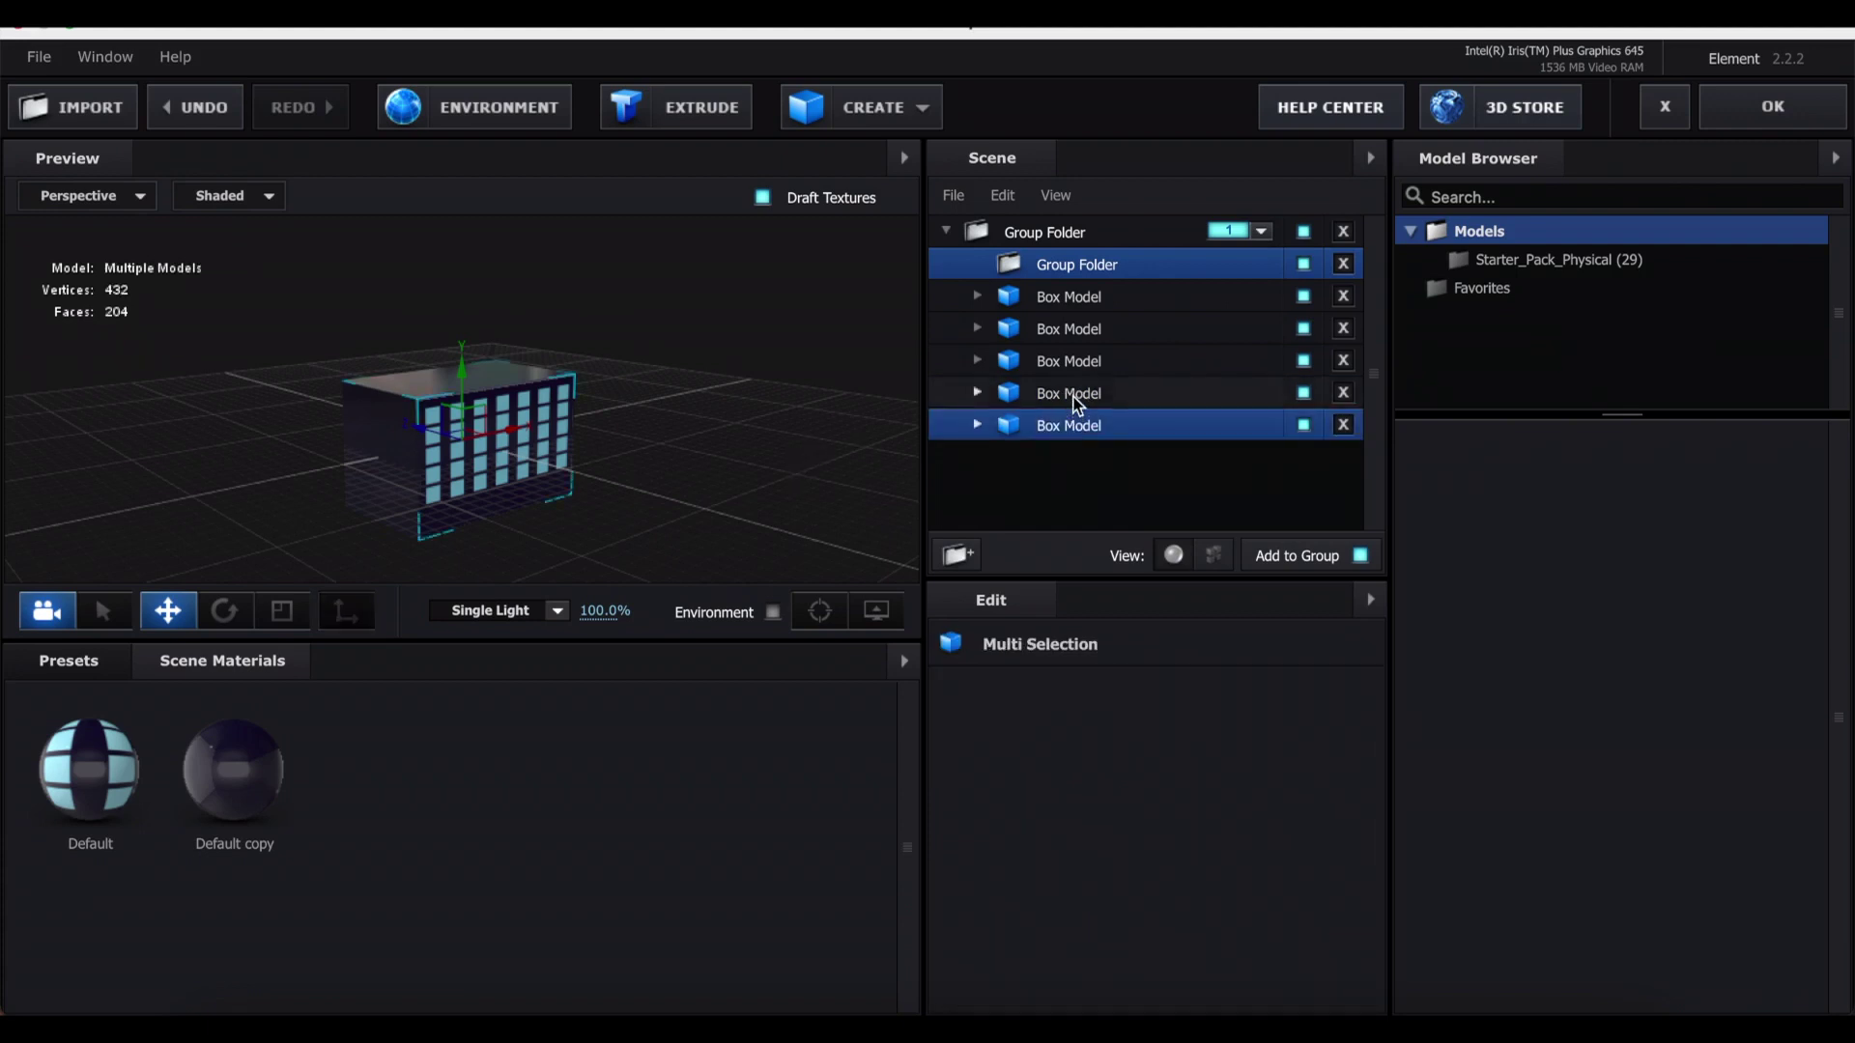
{"action": "left_click", "coordinate": [1073, 393], "text": "ctrl"}
{"action": "left_click", "coordinate": [1079, 367], "text": "ctrl"}
{"action": "left_click", "coordinate": [1080, 332], "text": "ctrl"}
{"action": "left_click", "coordinate": [1082, 301], "text": "ctrl"}
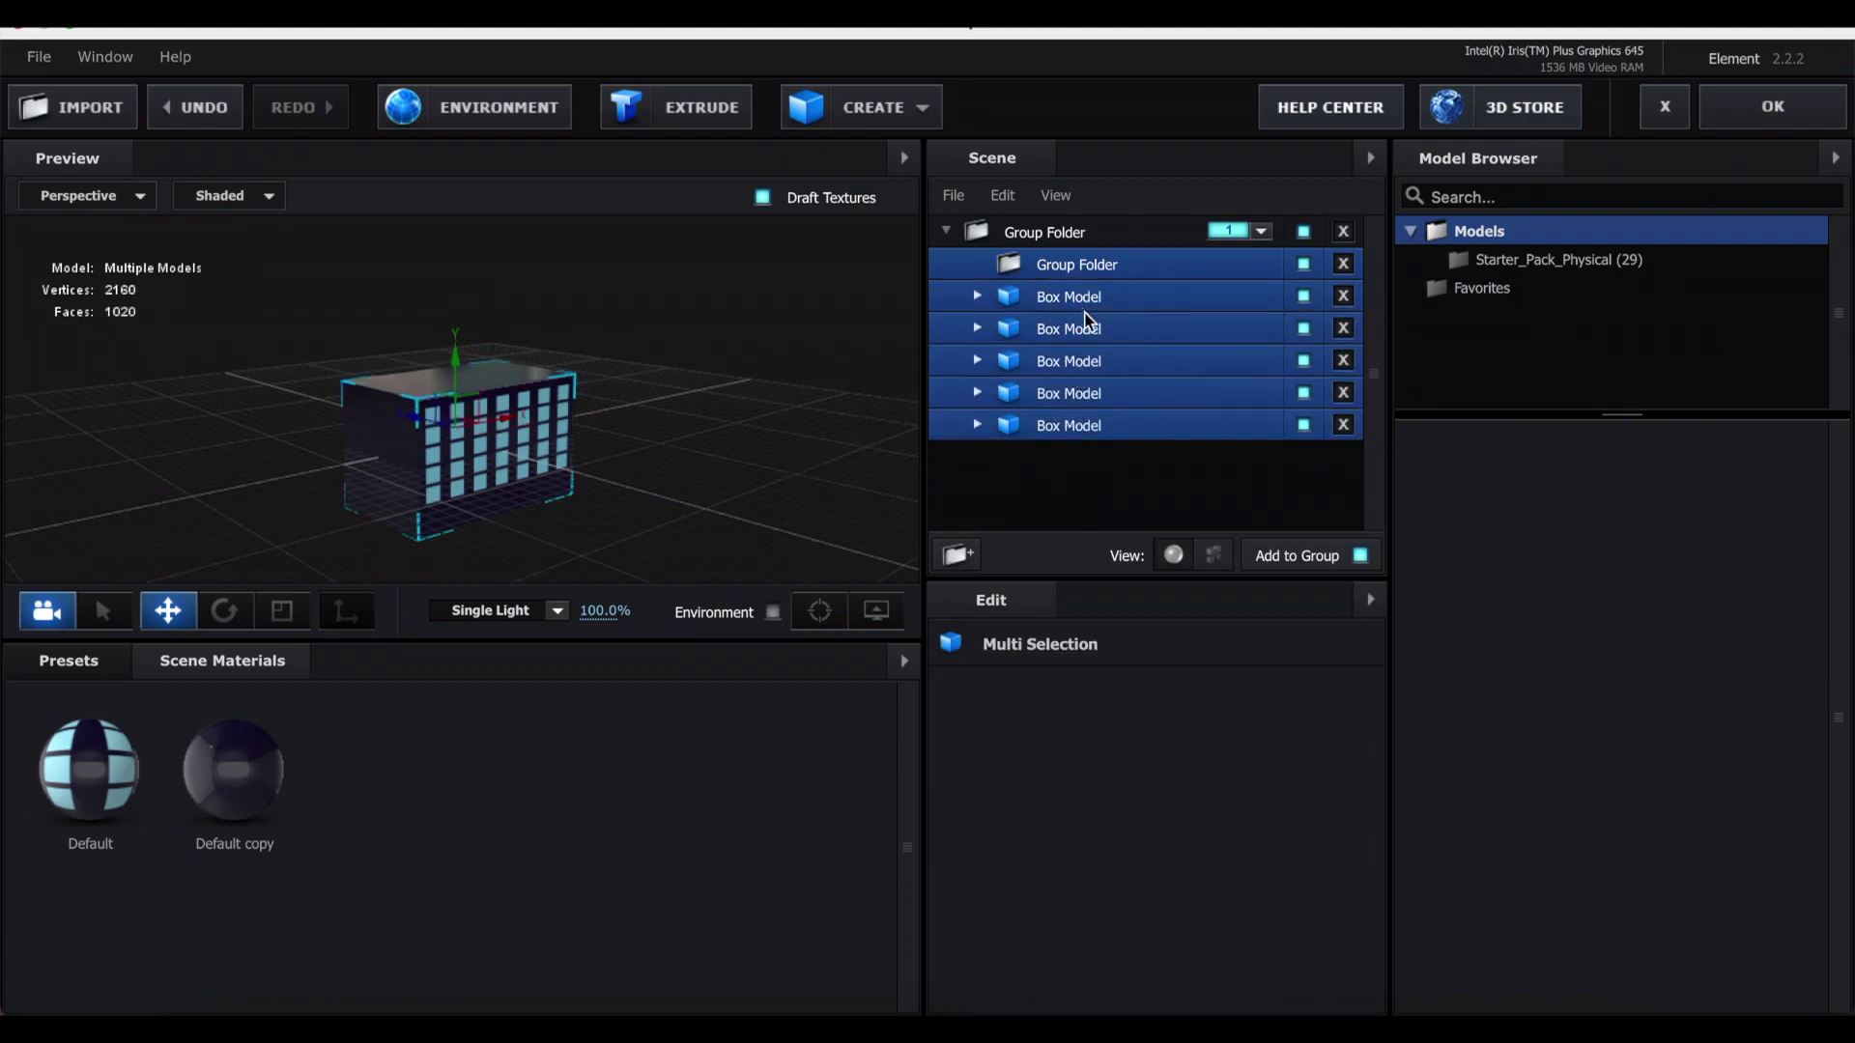
{"action": "mouse_move", "coordinate": [1108, 271]}
{"action": "left_mouse_down"}
{"action": "mouse_move", "coordinate": [1137, 286]}
{"action": "mouse_move", "coordinate": [1117, 274]}
{"action": "left_mouse_up"}
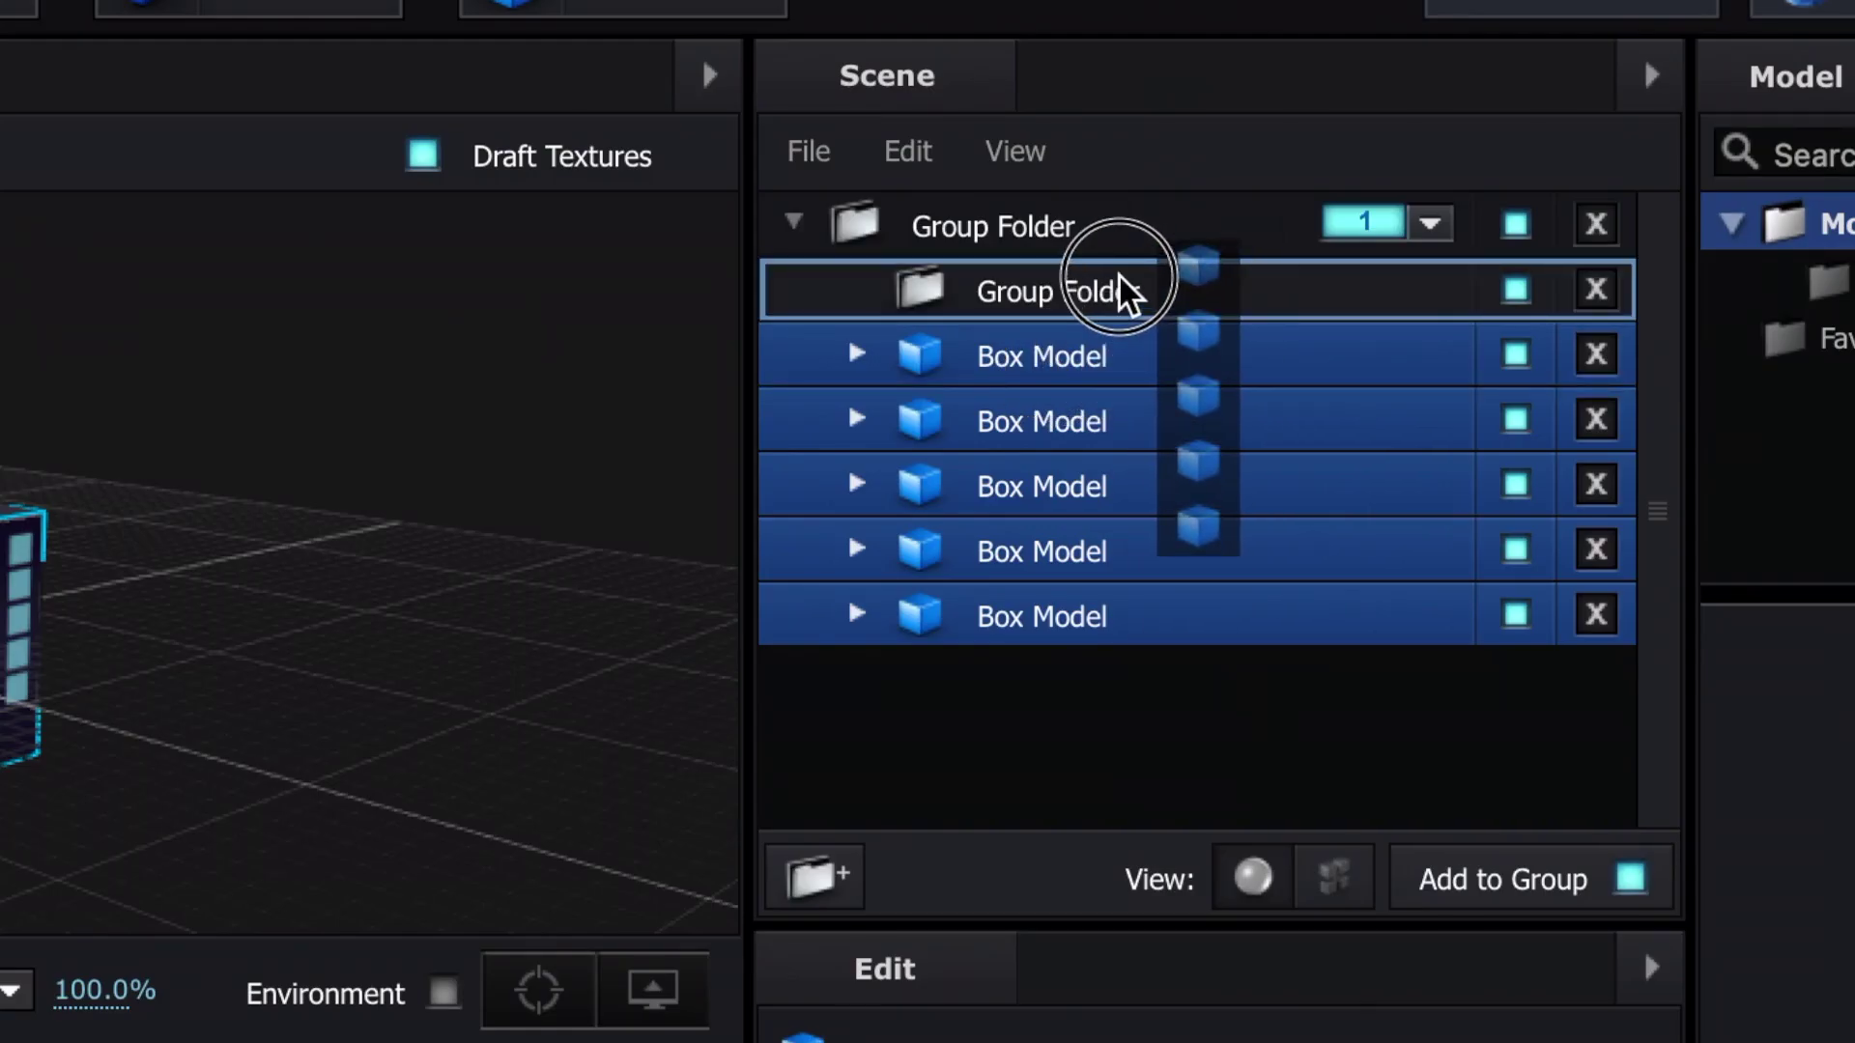
{"action": "mouse_move", "coordinate": [1117, 272]}
{"action": "left_mouse_down"}
{"action": "mouse_move", "coordinate": [1121, 310]}
{"action": "mouse_move", "coordinate": [1123, 288]}
{"action": "left_mouse_up"}
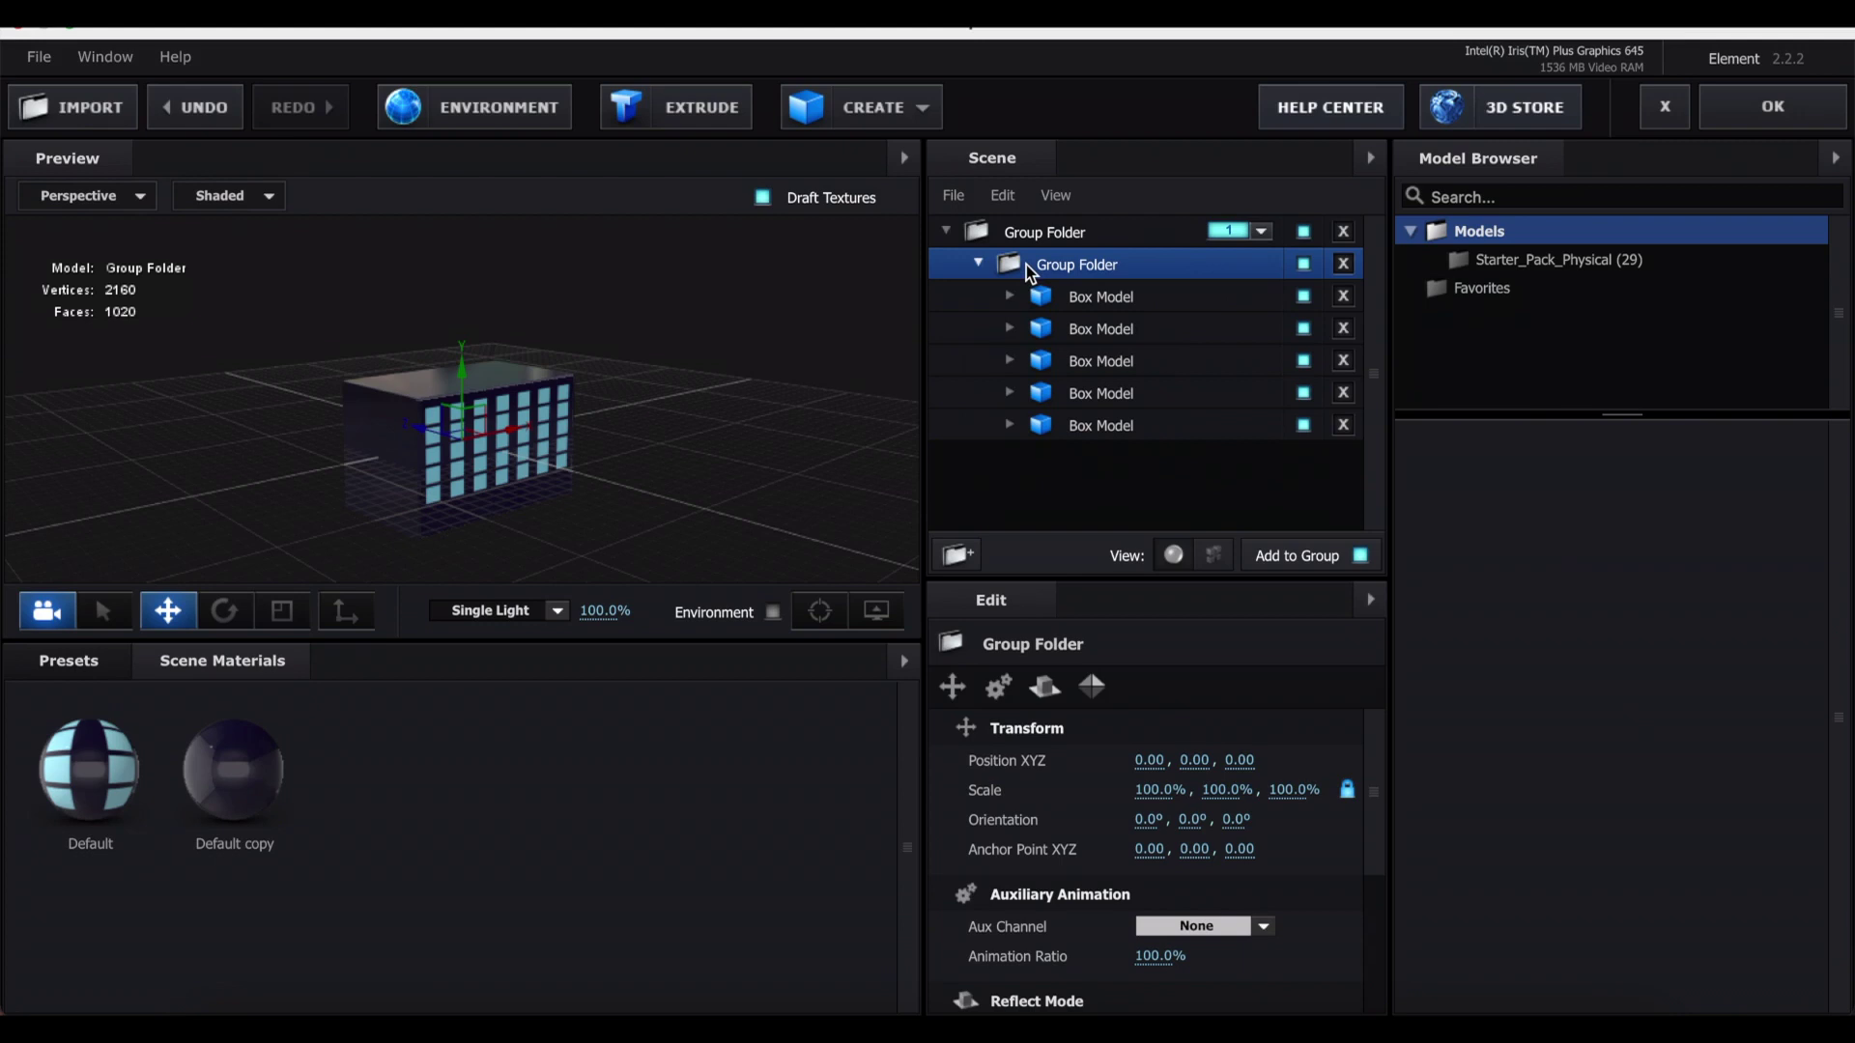
- Rename the inner group folder as building 1 and collapse it
{"action": "right_click", "coordinate": [1026, 264]}
{"action": "left_click", "coordinate": [1119, 451]}
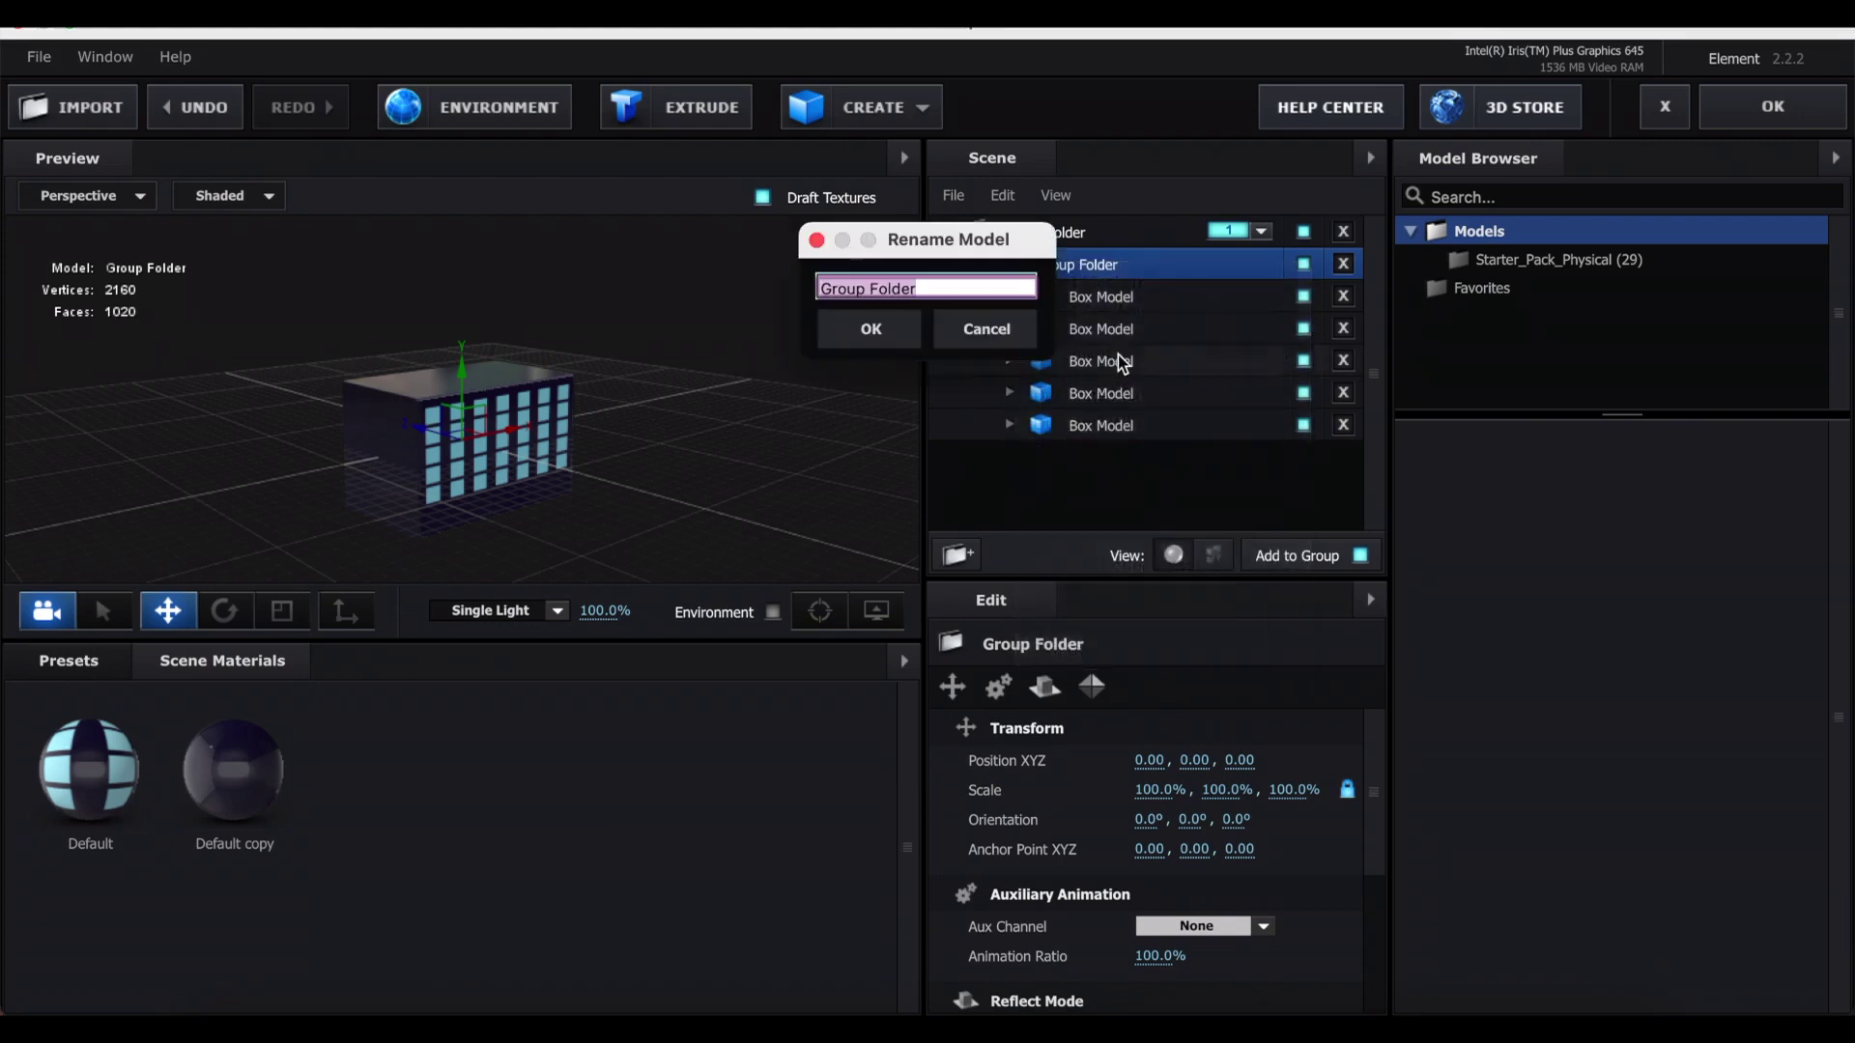
{"action": "left_click", "coordinate": [979, 265]}
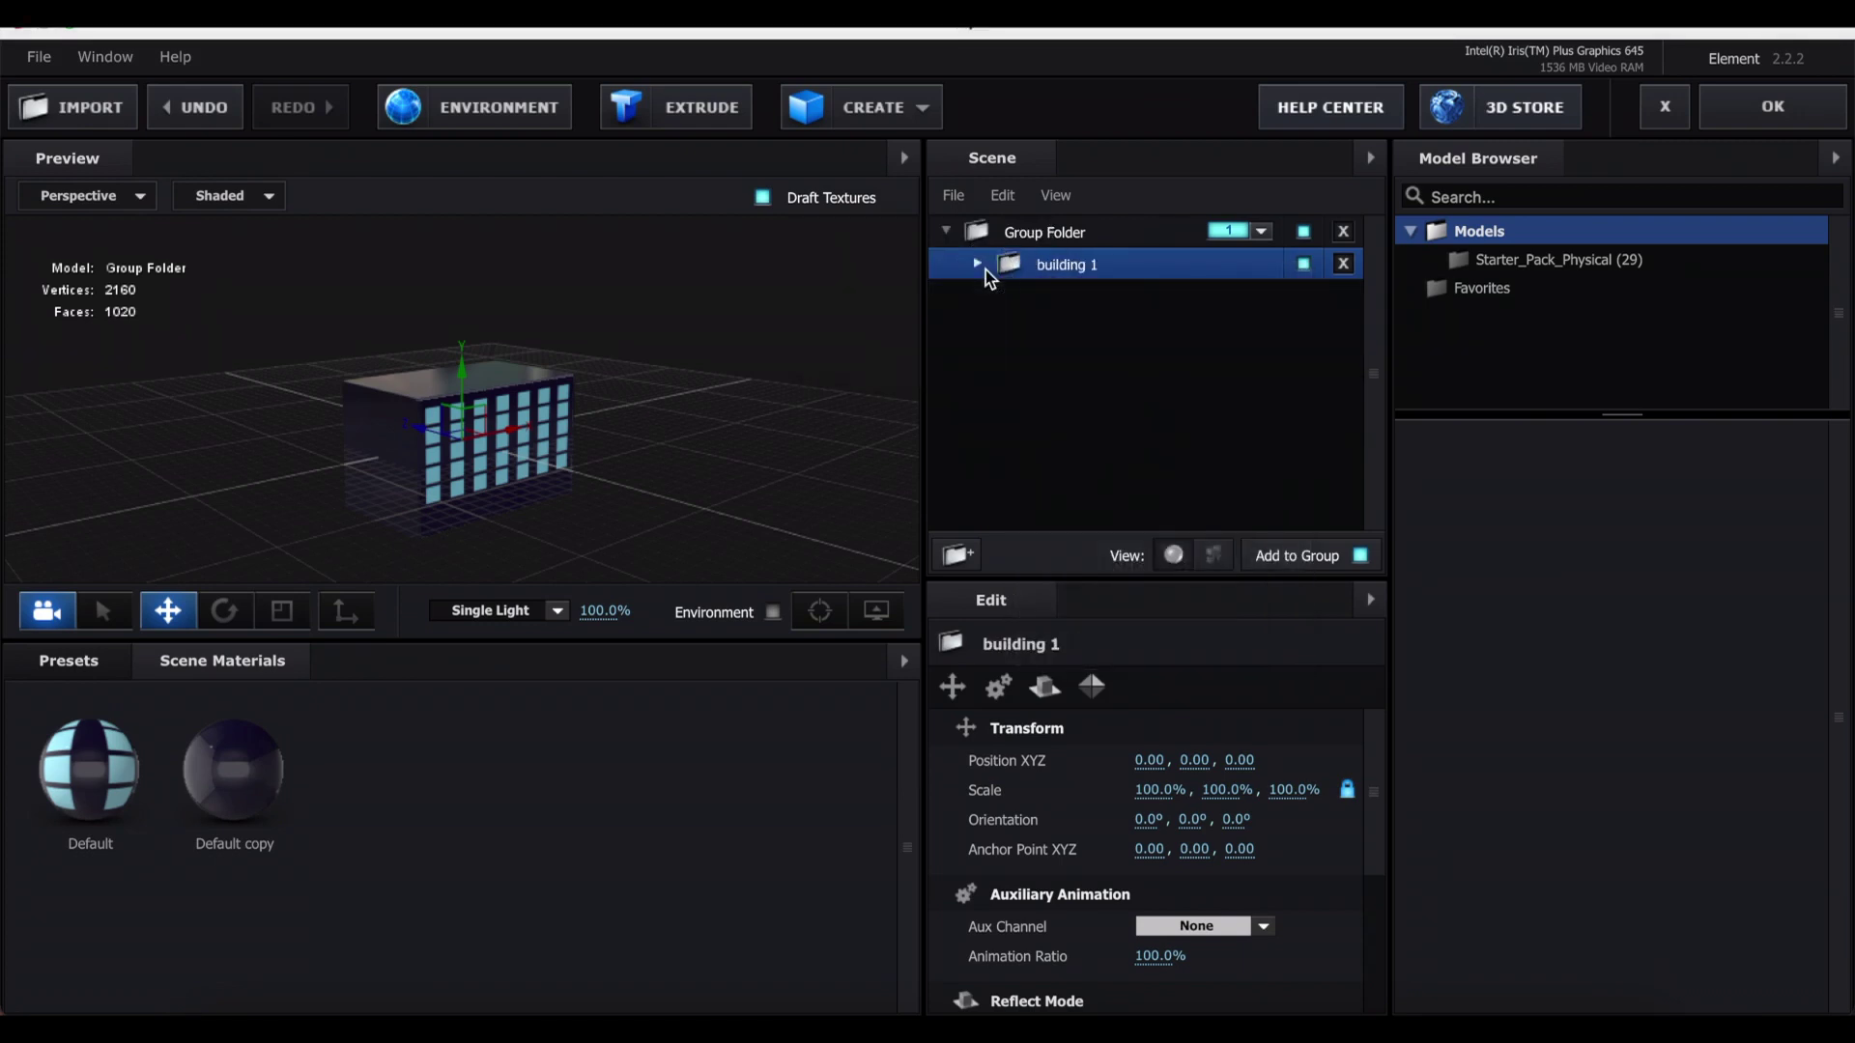
{"action": "mouse_move", "coordinate": [741, 374]}
{"action": "left_mouse_down"}
{"action": "mouse_move", "coordinate": [836, 384]}
{"action": "mouse_move", "coordinate": [750, 381]}
{"action": "left_mouse_up"}
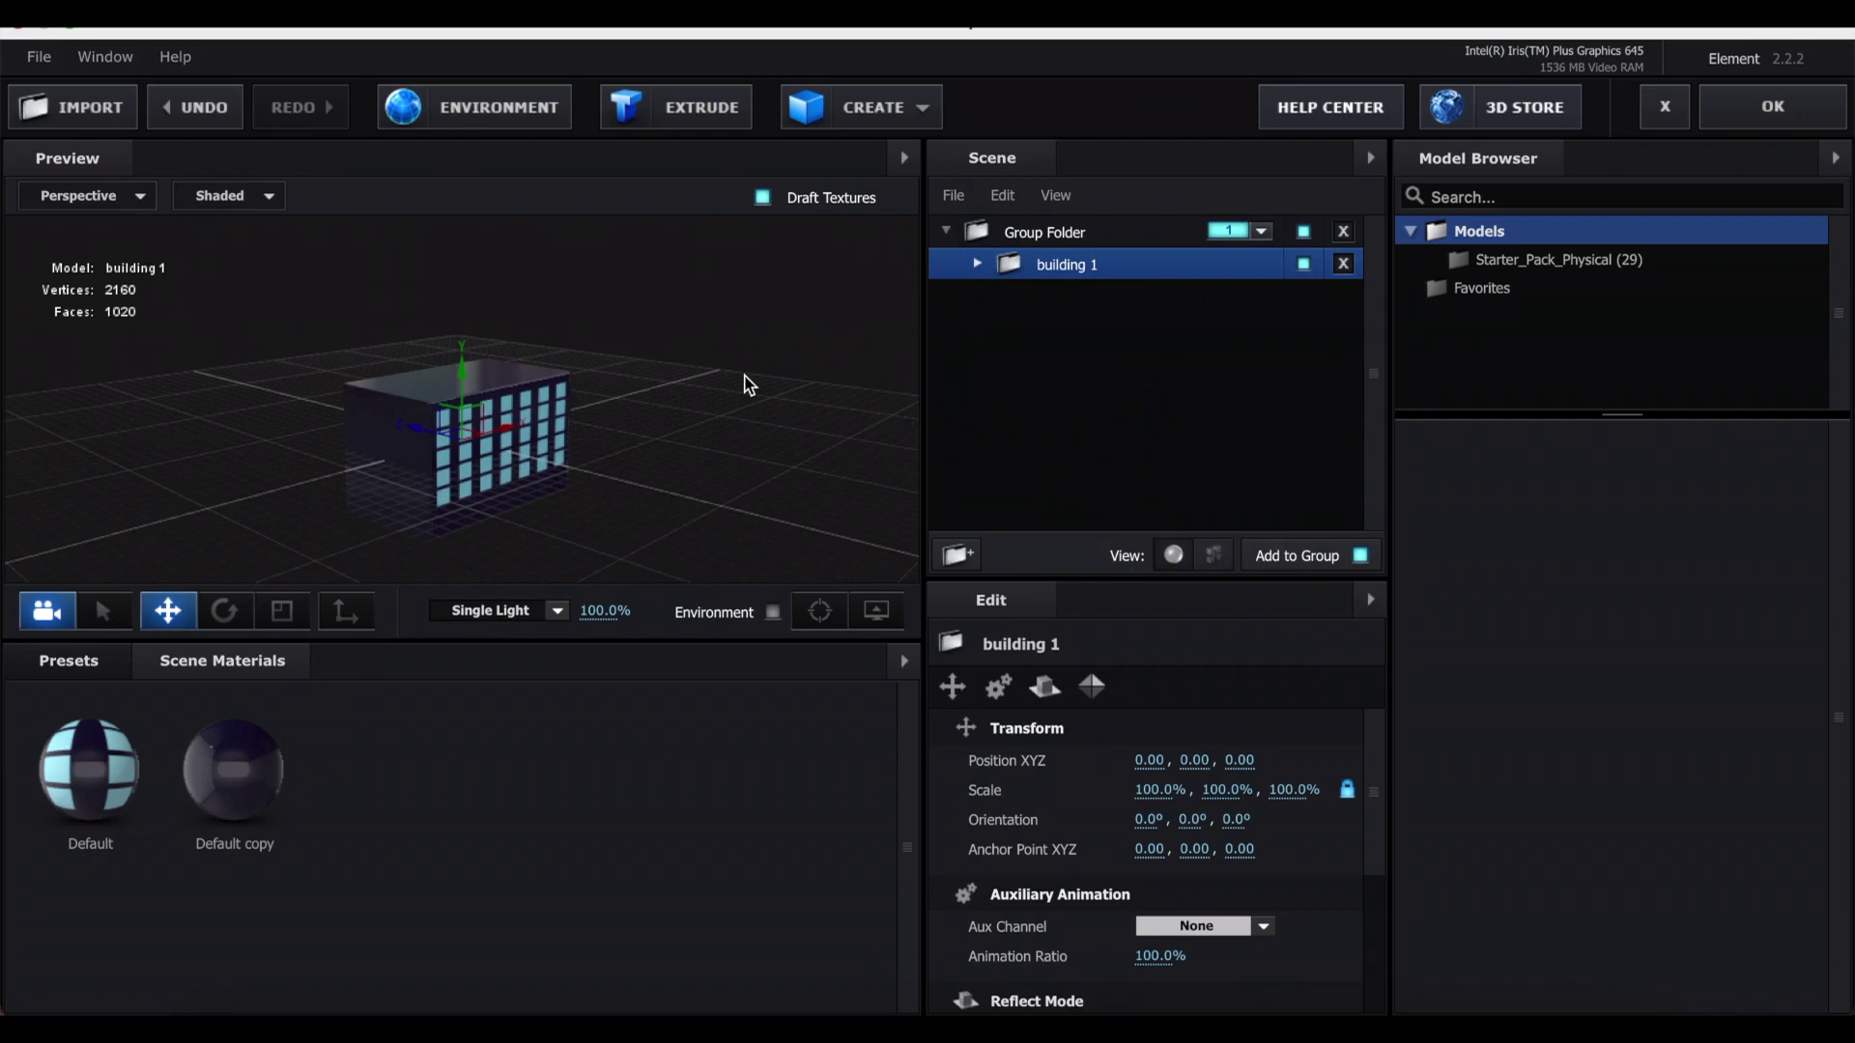
{"action": "left_click_drag", "start_coordinate": [749, 385], "coordinate": [523, 418]}
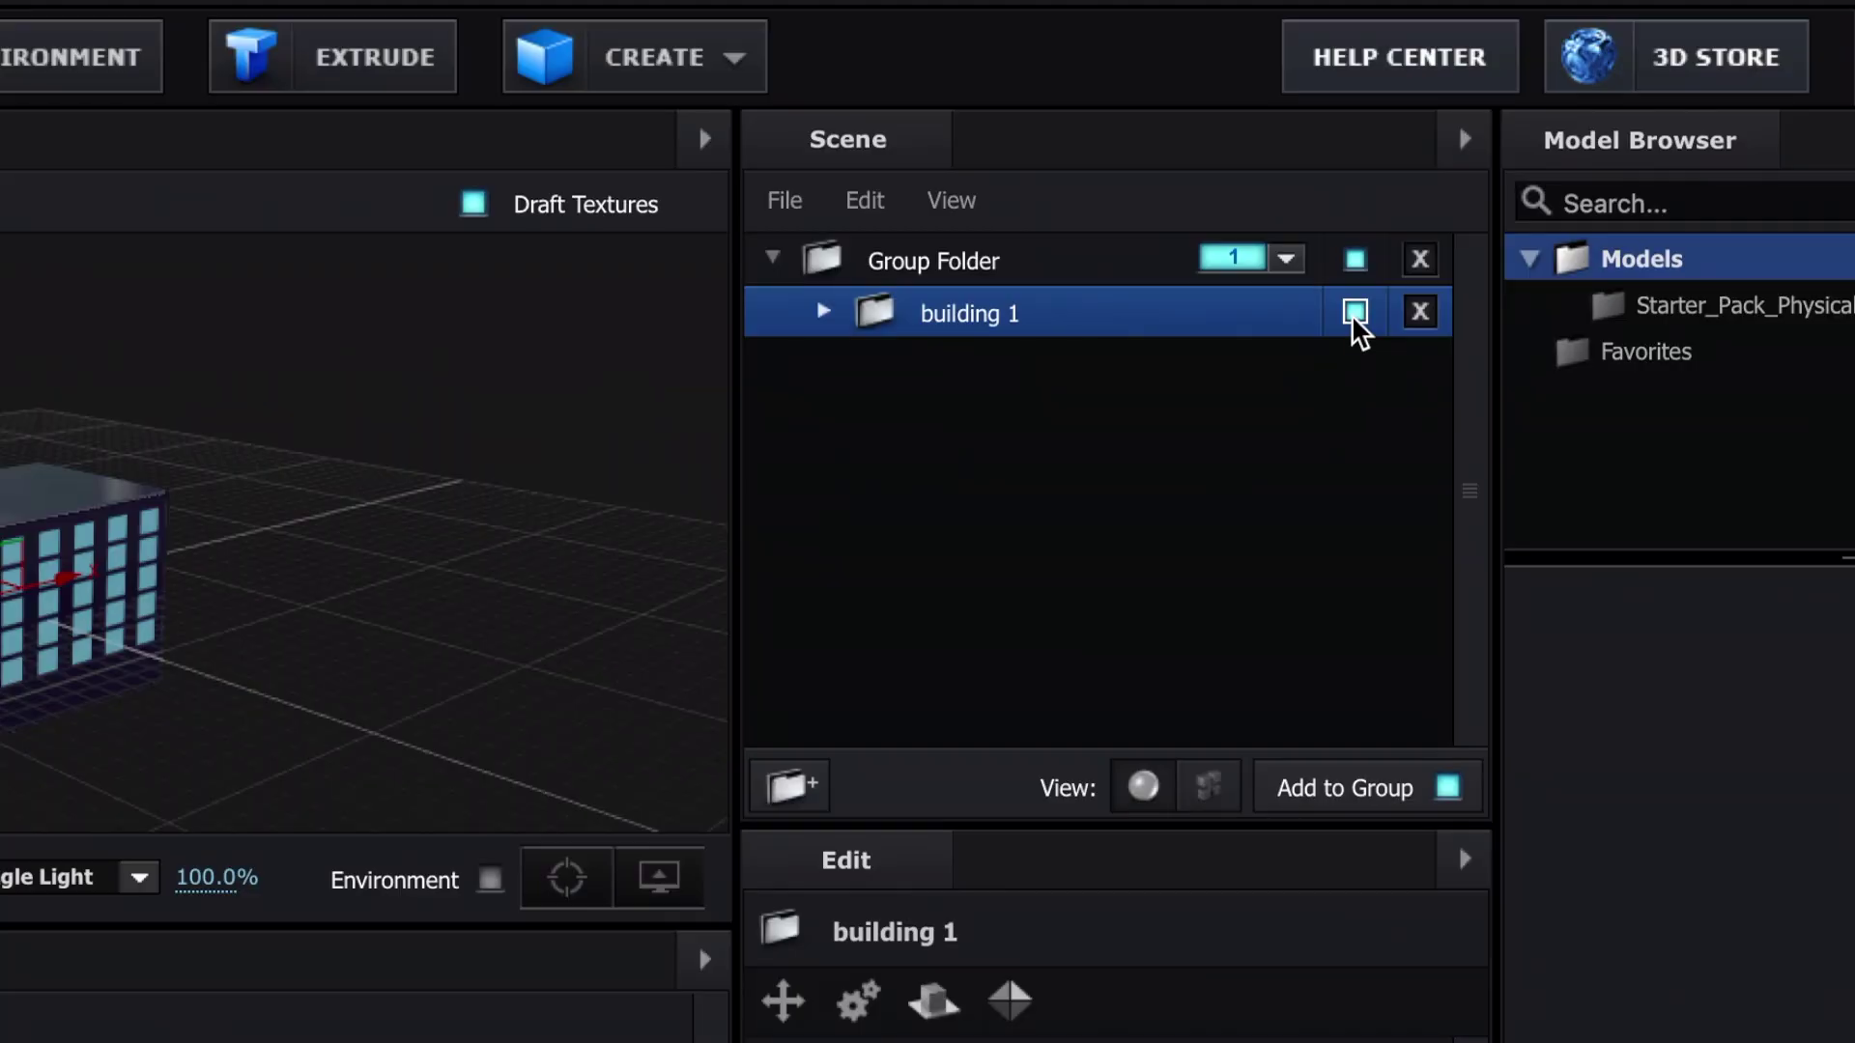
- Hide the building 1 group from the preview
{"action": "left_click", "coordinate": [1303, 264]}
{"action": "left_click_drag", "start_coordinate": [737, 350], "coordinate": [709, 354]}
{"action": "left_click_drag", "start_coordinate": [386, 474], "coordinate": [385, 480]}
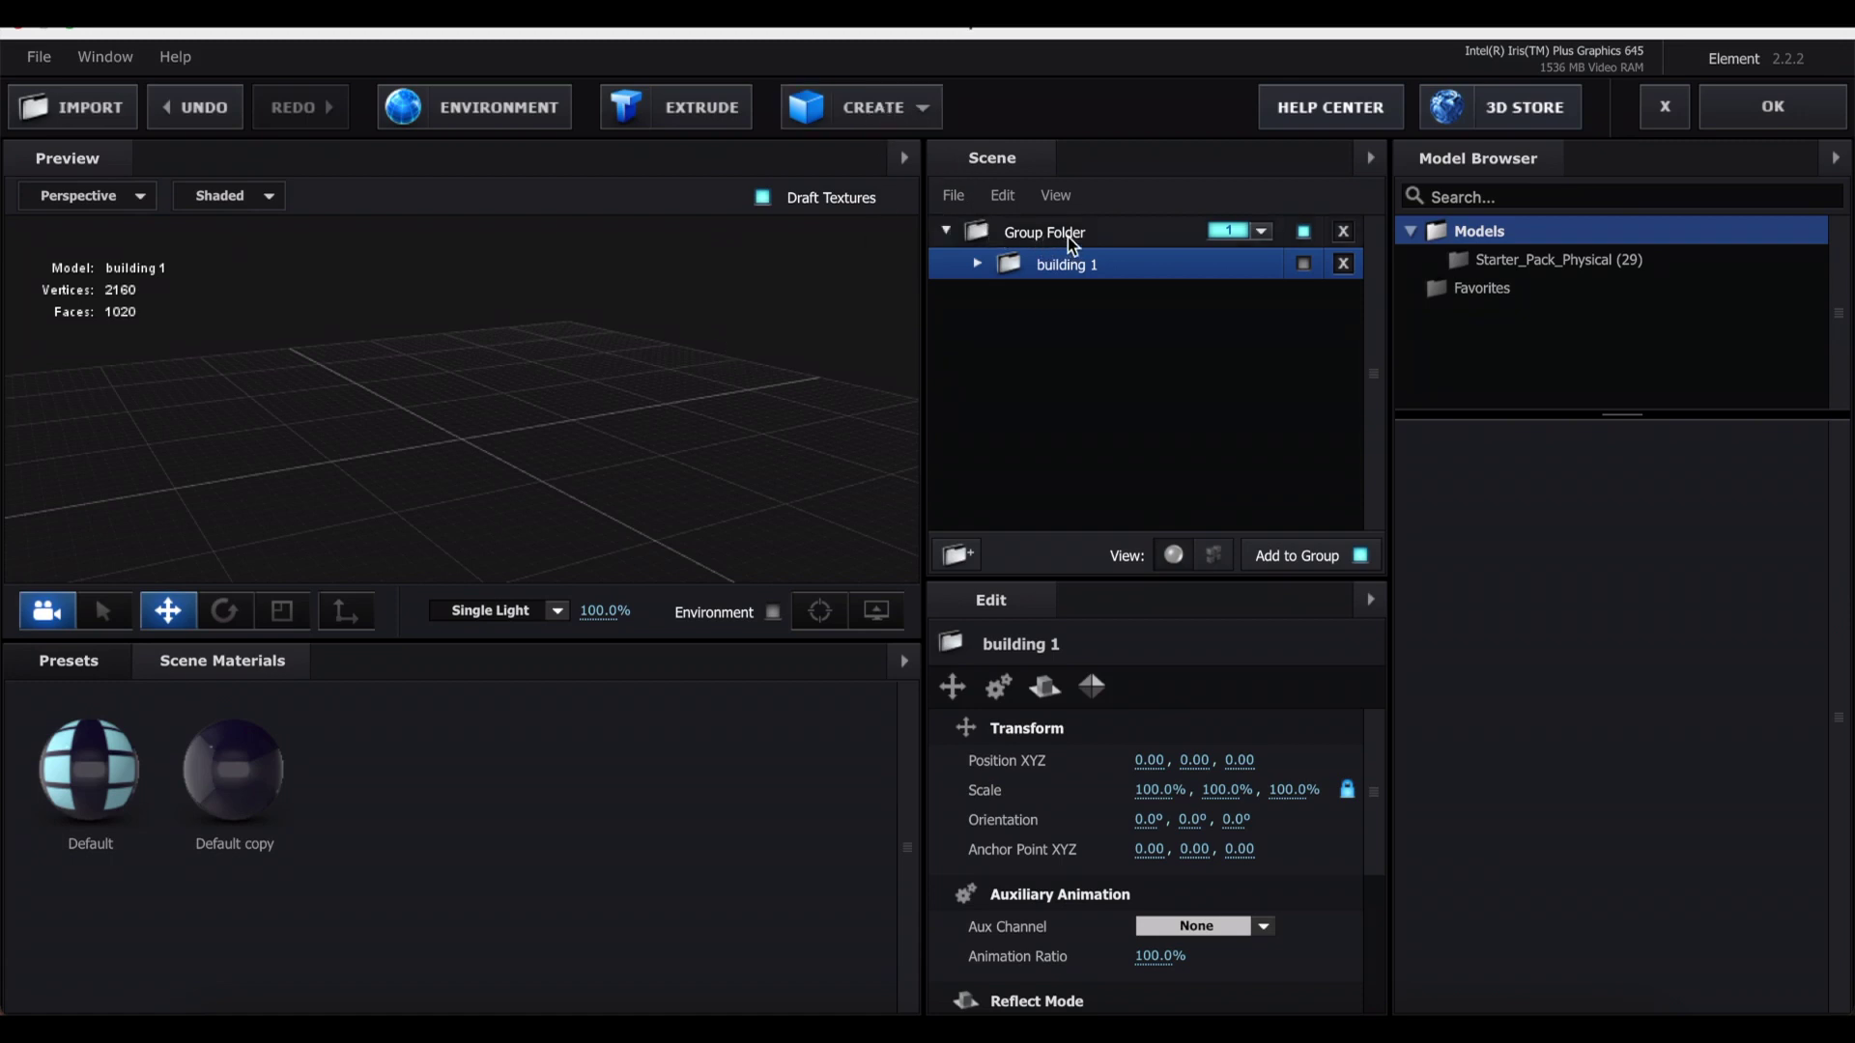
- Add a new box model to the outer group folder and size it 1.27 by 4.88 by 1.00 as a tower
{"action": "left_click", "coordinate": [1123, 238]}
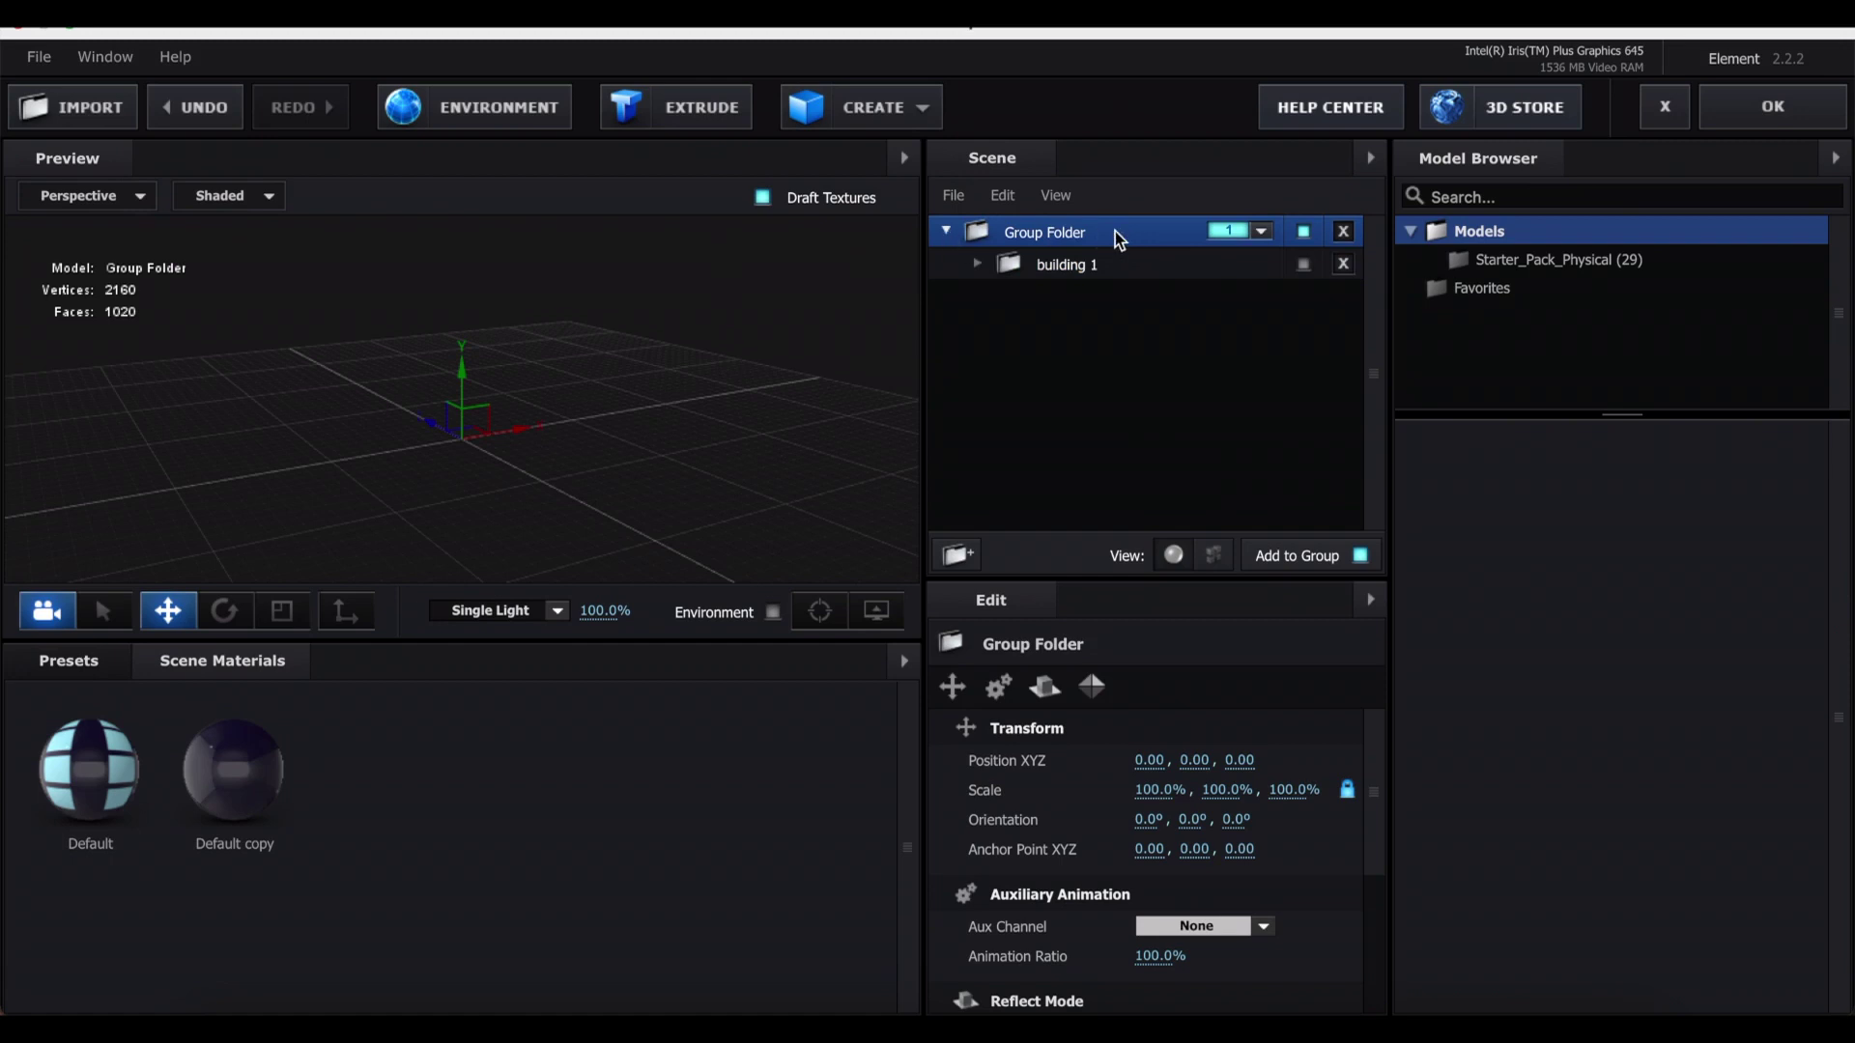
{"action": "left_click", "coordinate": [909, 116]}
{"action": "left_click", "coordinate": [816, 157]}
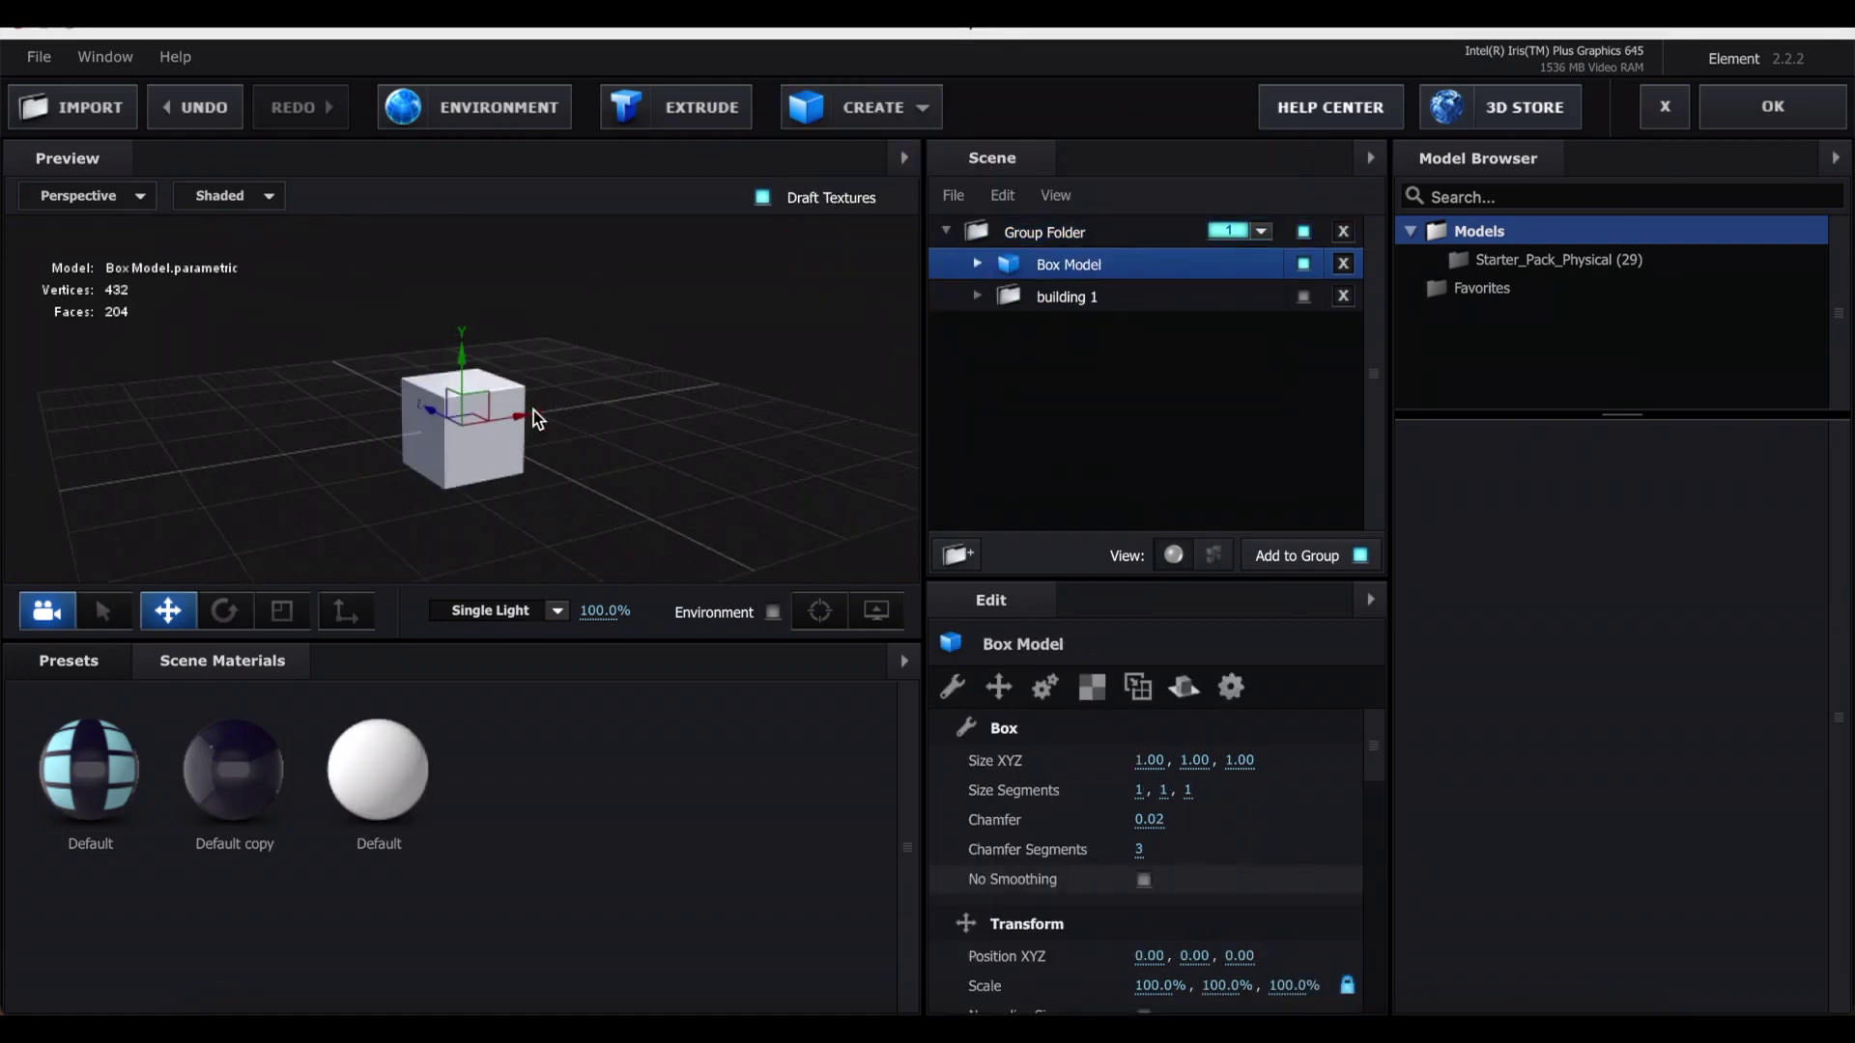
{"action": "left_click_drag", "start_coordinate": [1195, 761], "coordinate": [1642, 738]}
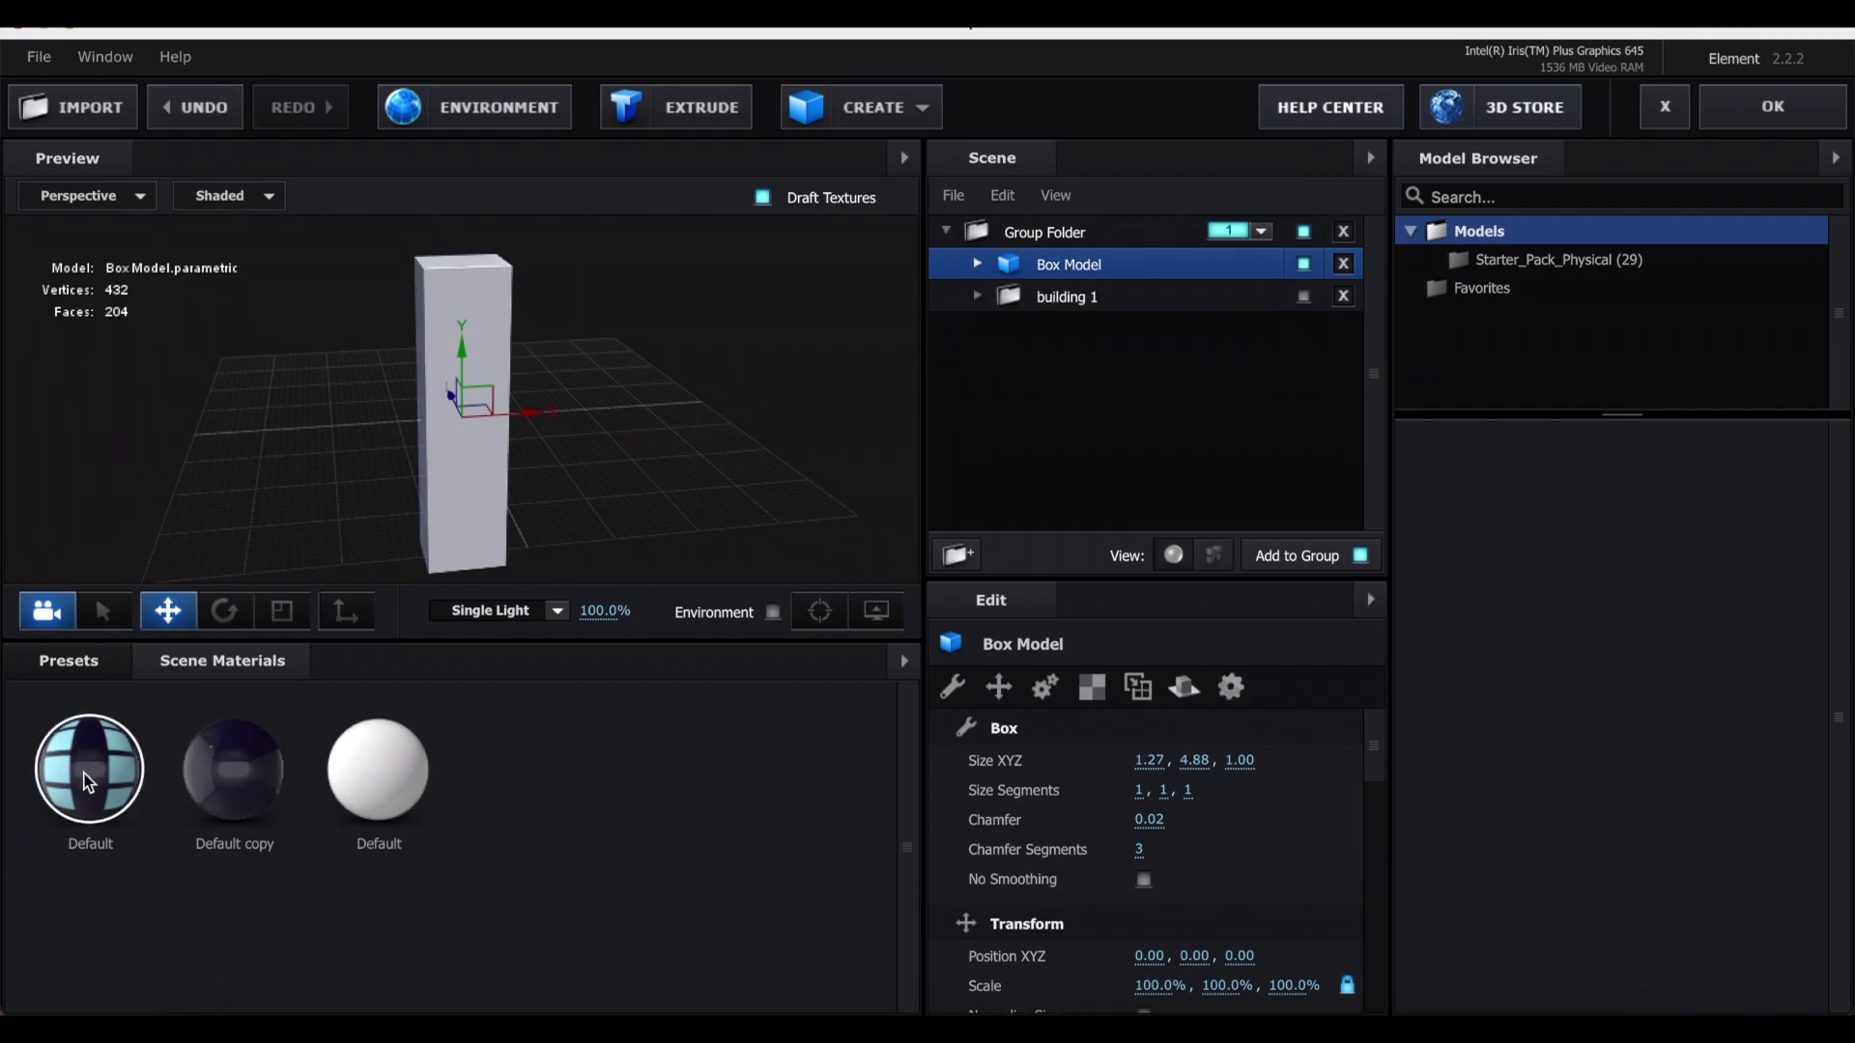
- Apply the window-patterned Default material to the tower and set its UV Repeat to 0.59, 1.00 and UV Offset to -0.01, 0.00
{"action": "left_click_drag", "start_coordinate": [88, 780], "coordinate": [1057, 282]}
{"action": "left_click_drag", "start_coordinate": [378, 501], "coordinate": [425, 502]}
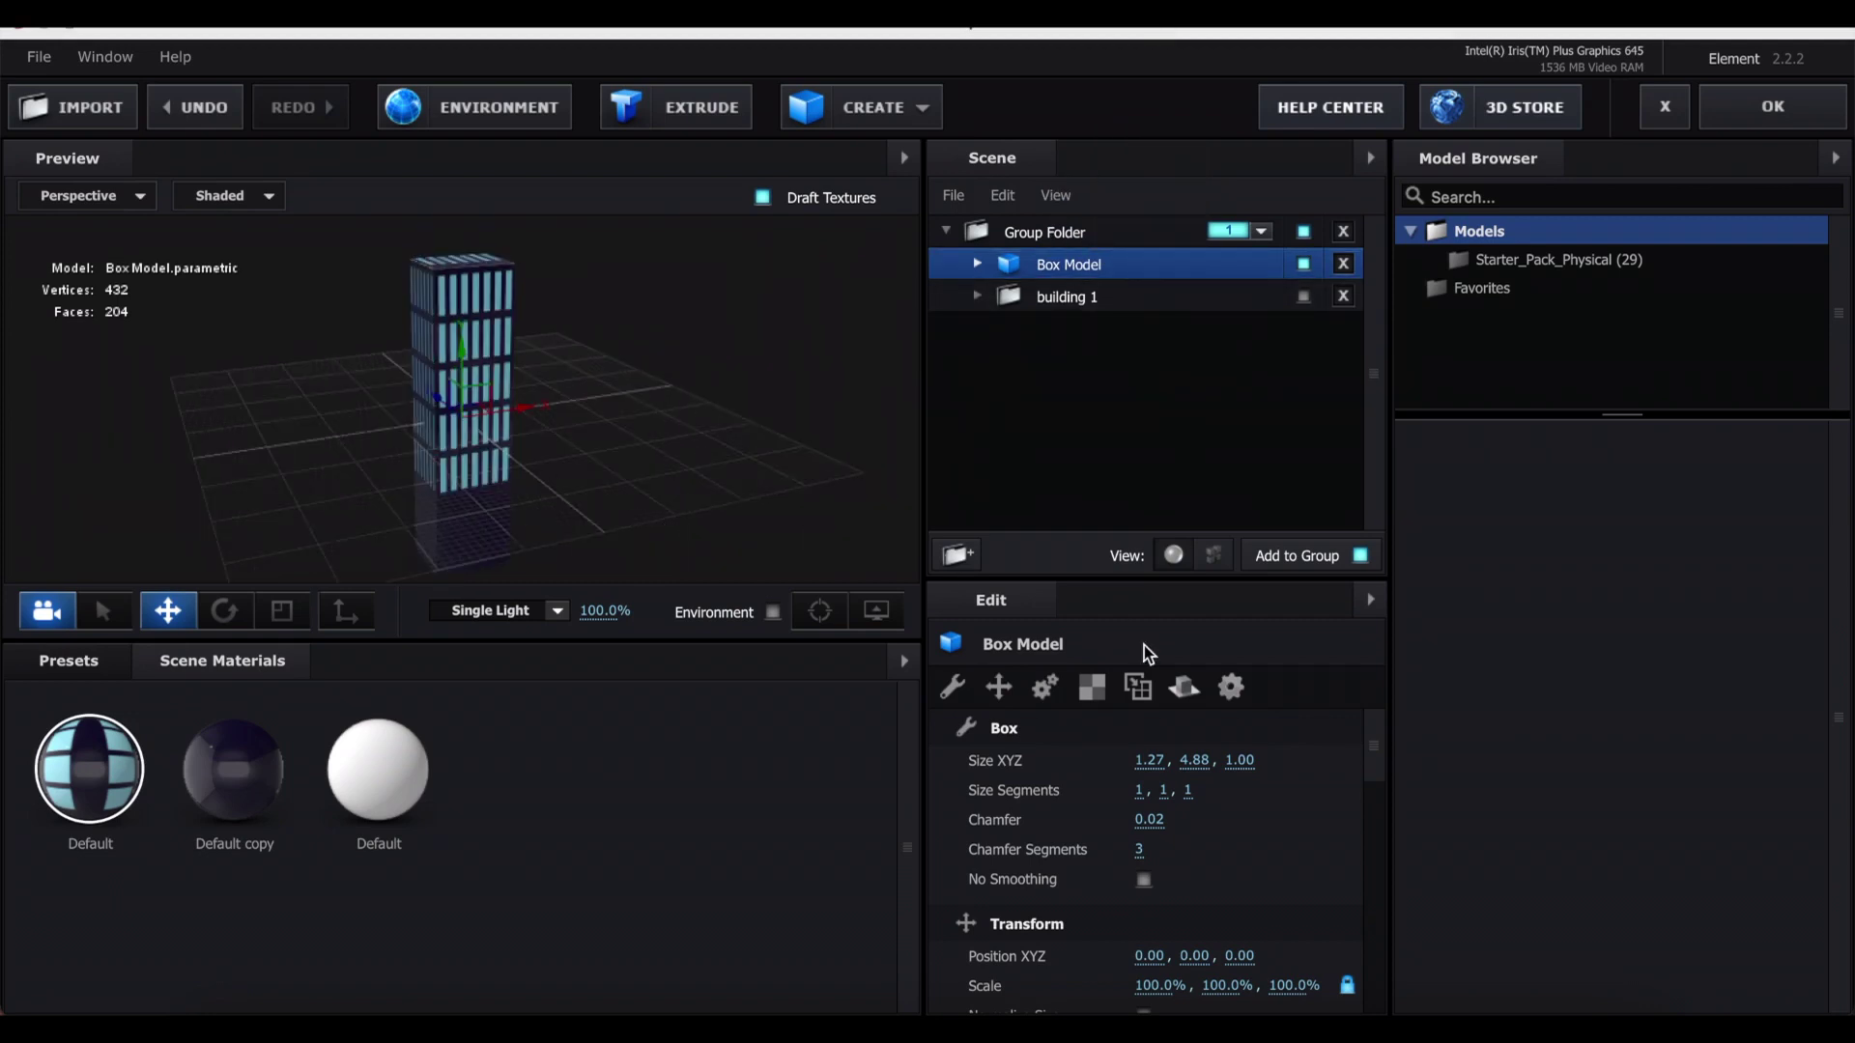
{"action": "left_click", "coordinate": [1088, 690]}
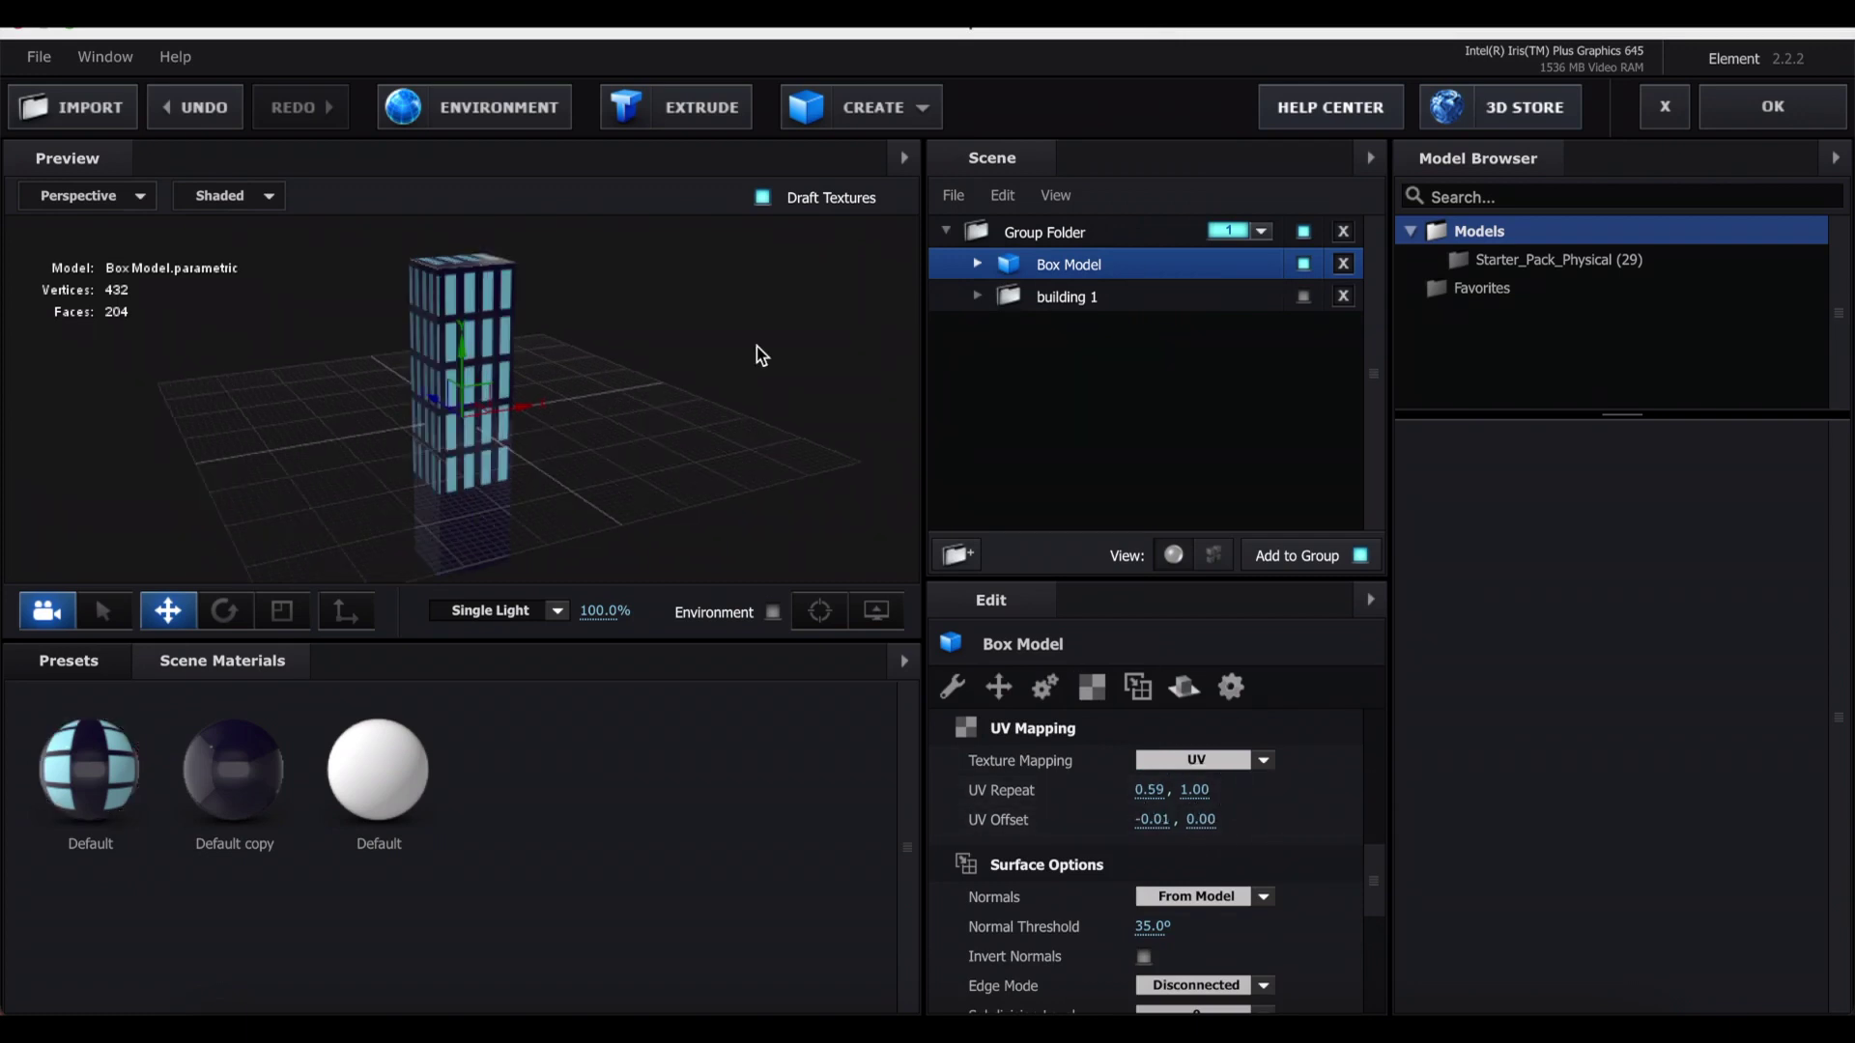
- Make a roof slab from a duplicate of the tower, with Y size 0.00, Y position 2.73 and the dark Default copy material
{"action": "key", "text": "super+d"}
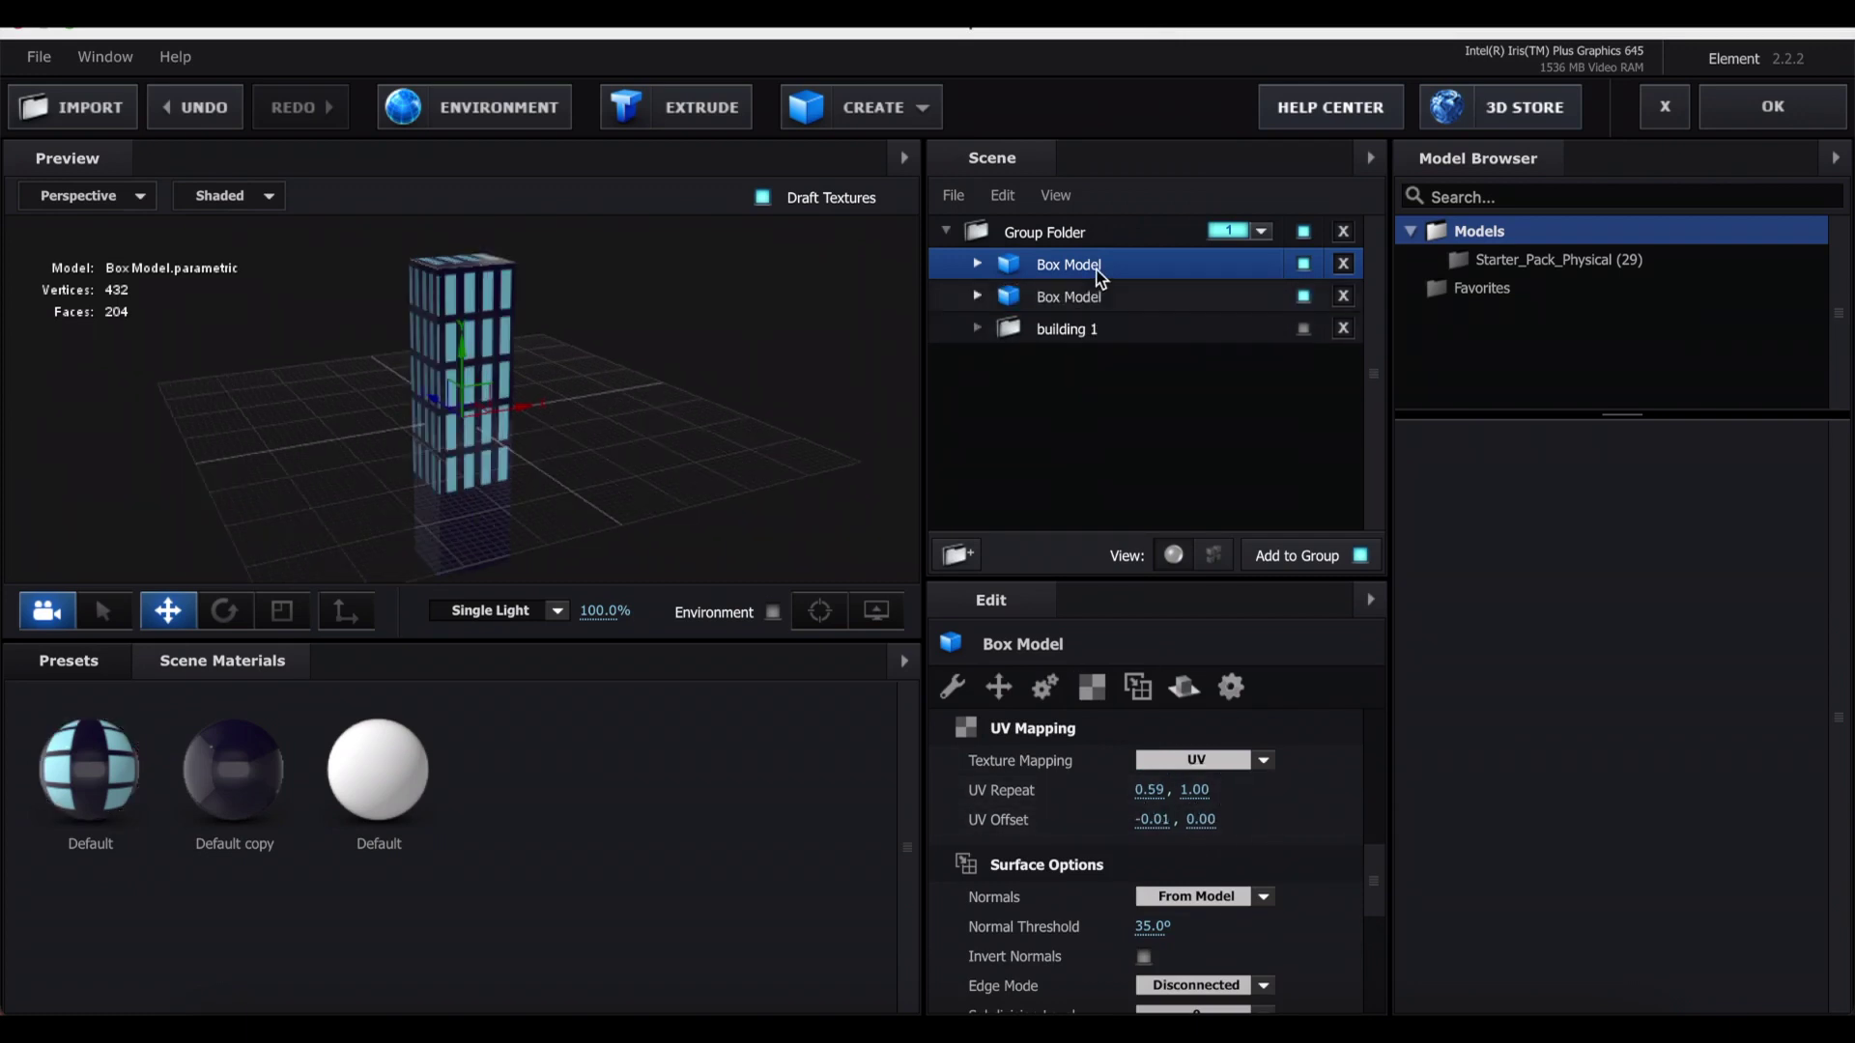
{"action": "left_click", "coordinate": [956, 689]}
{"action": "left_click_drag", "start_coordinate": [1196, 761], "coordinate": [142, 768]}
{"action": "left_click_drag", "start_coordinate": [463, 340], "coordinate": [497, 169]}
{"action": "left_click_drag", "start_coordinate": [270, 739], "coordinate": [1006, 265]}
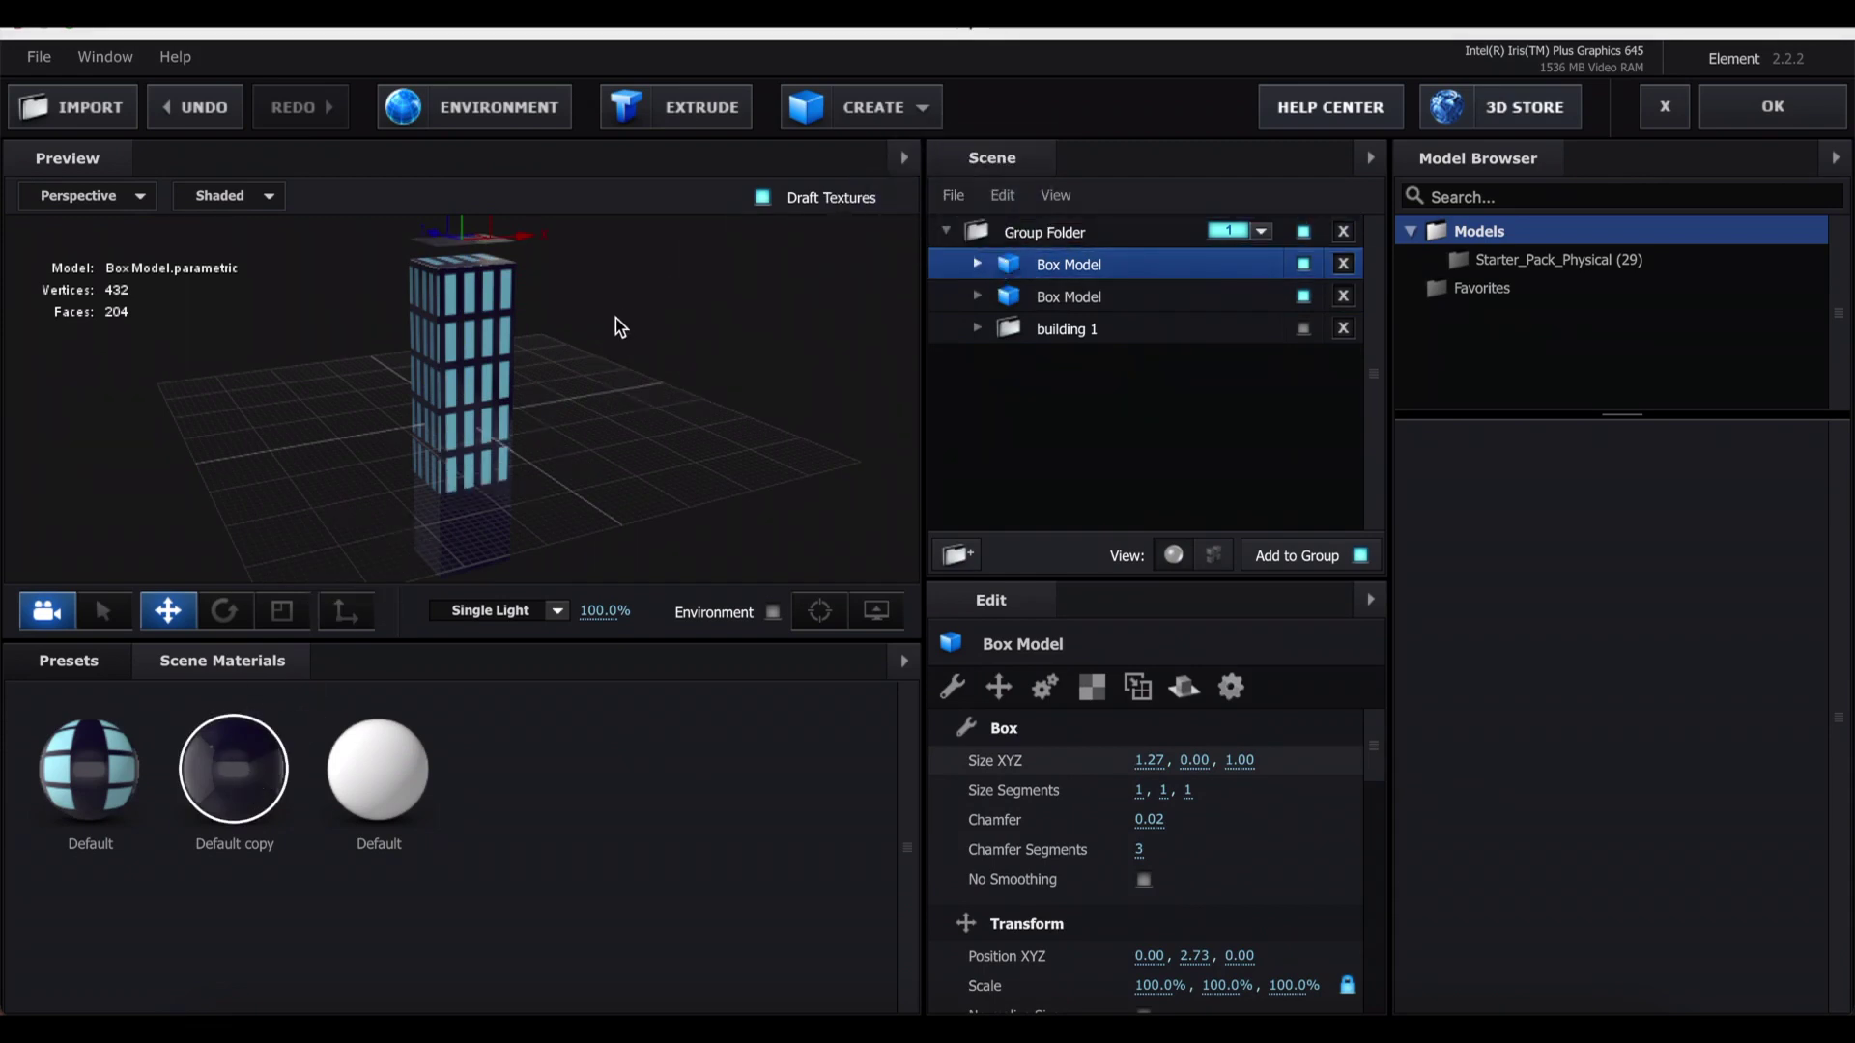
- Lower the roof slab onto the tower's top at Y position 2.44 and set the tower's UV Repeat to 0.61, 1.00
{"action": "scroll", "coordinate": [616, 317], "scroll_direction": "down", "scroll_amount": 3}
{"action": "left_click_drag", "start_coordinate": [460, 220], "coordinate": [465, 246]}
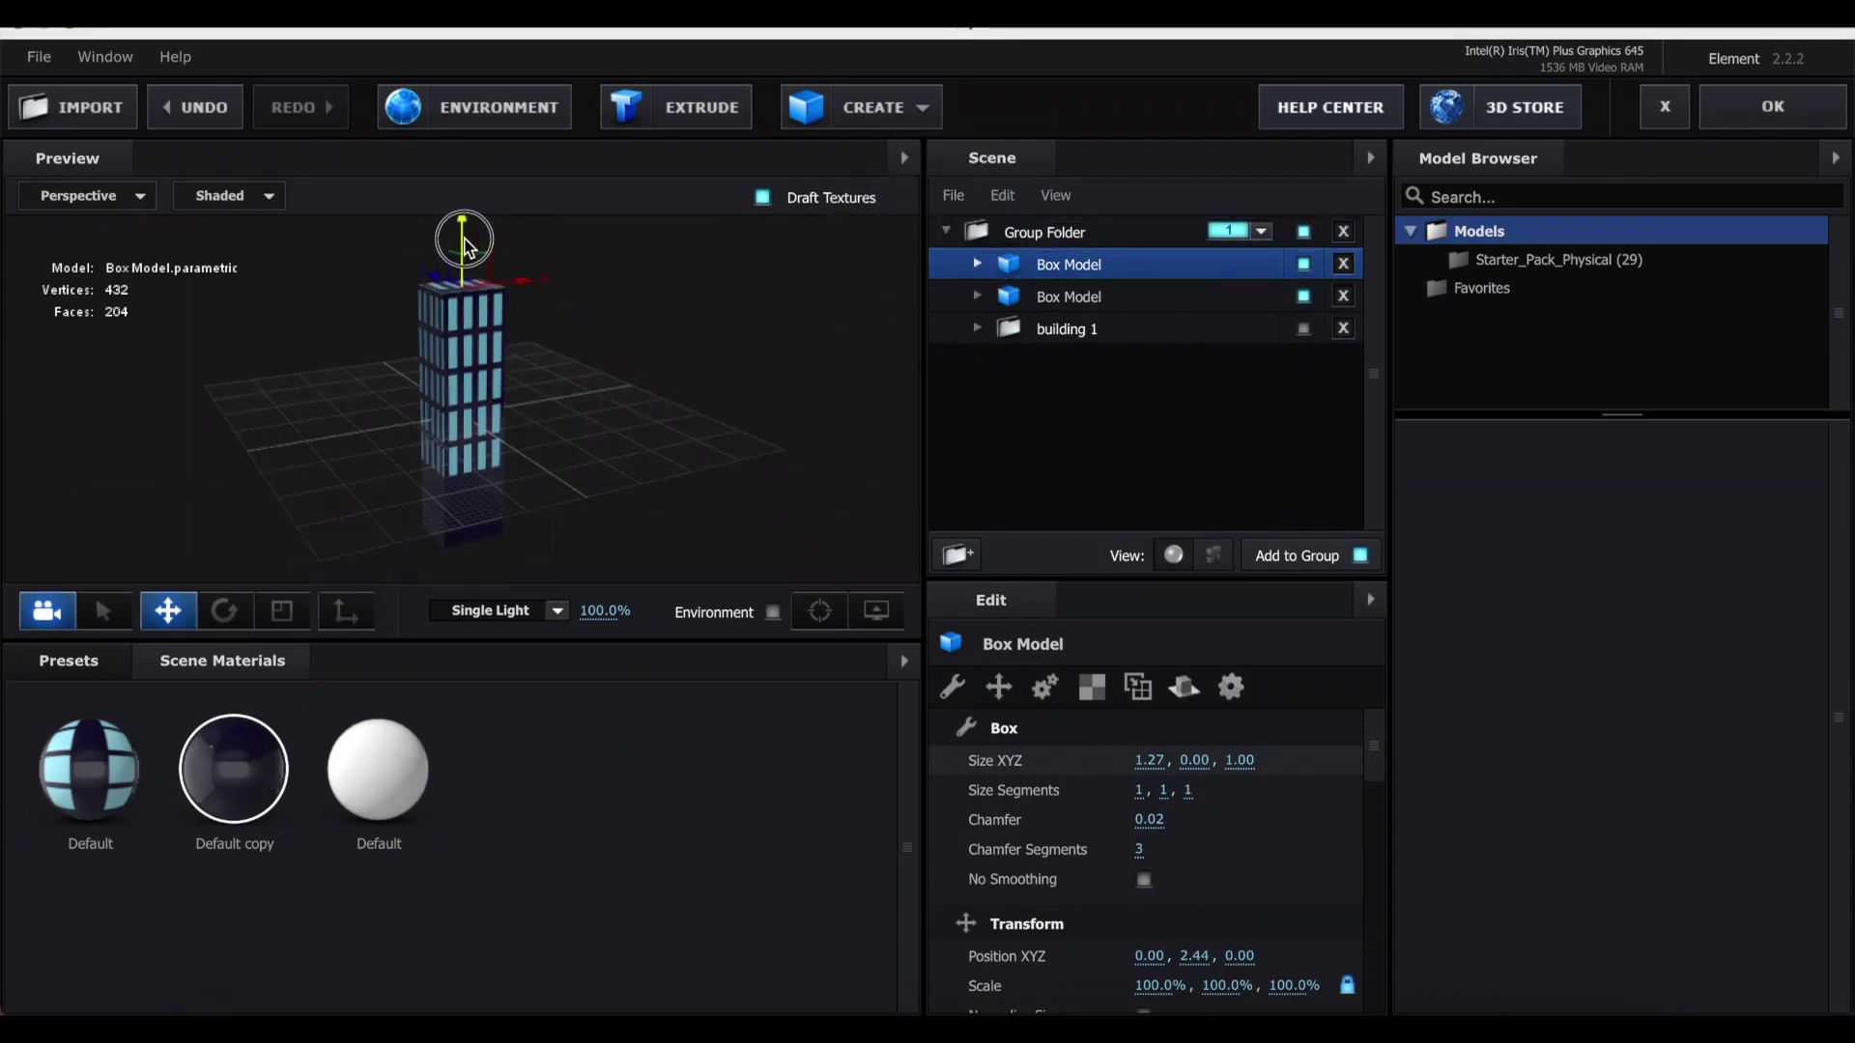
{"action": "left_click", "coordinate": [497, 369]}
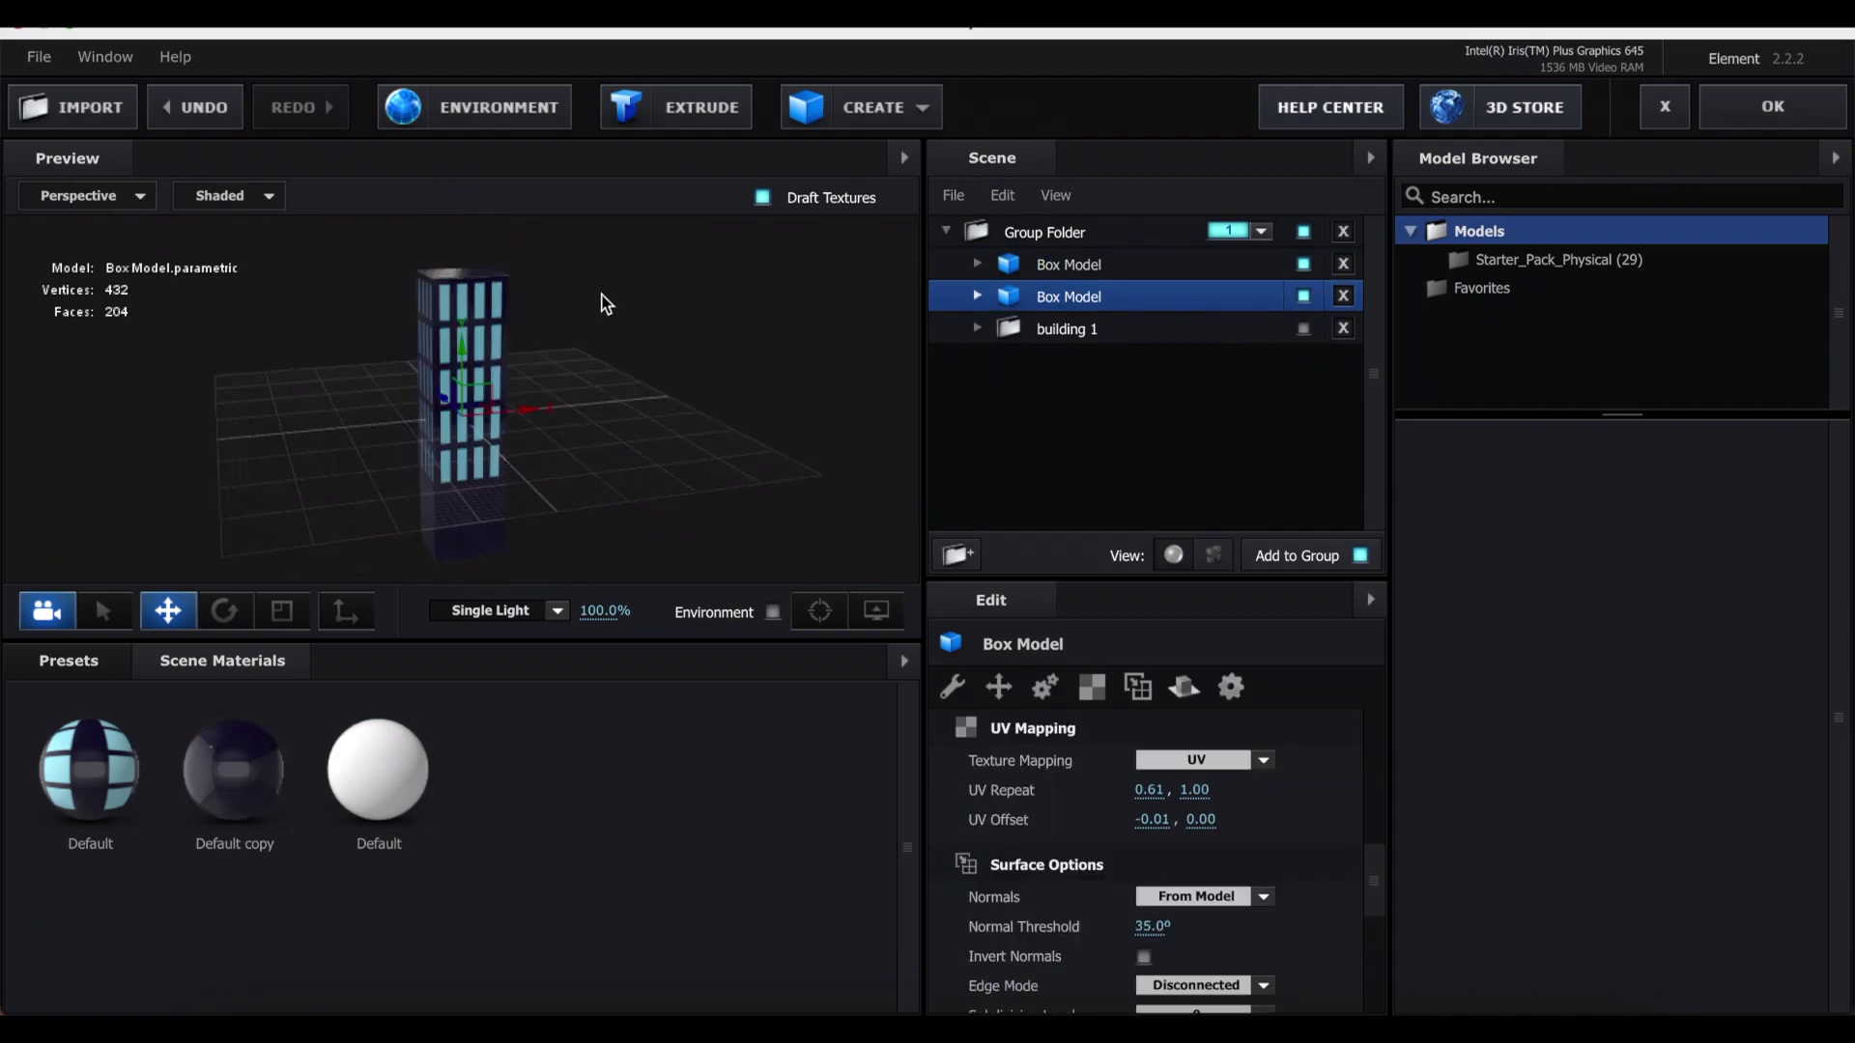
- Create another group folder and move the tower and its roof slab into it
{"action": "left_click", "coordinate": [956, 556]}
{"action": "left_click", "coordinate": [1051, 304]}
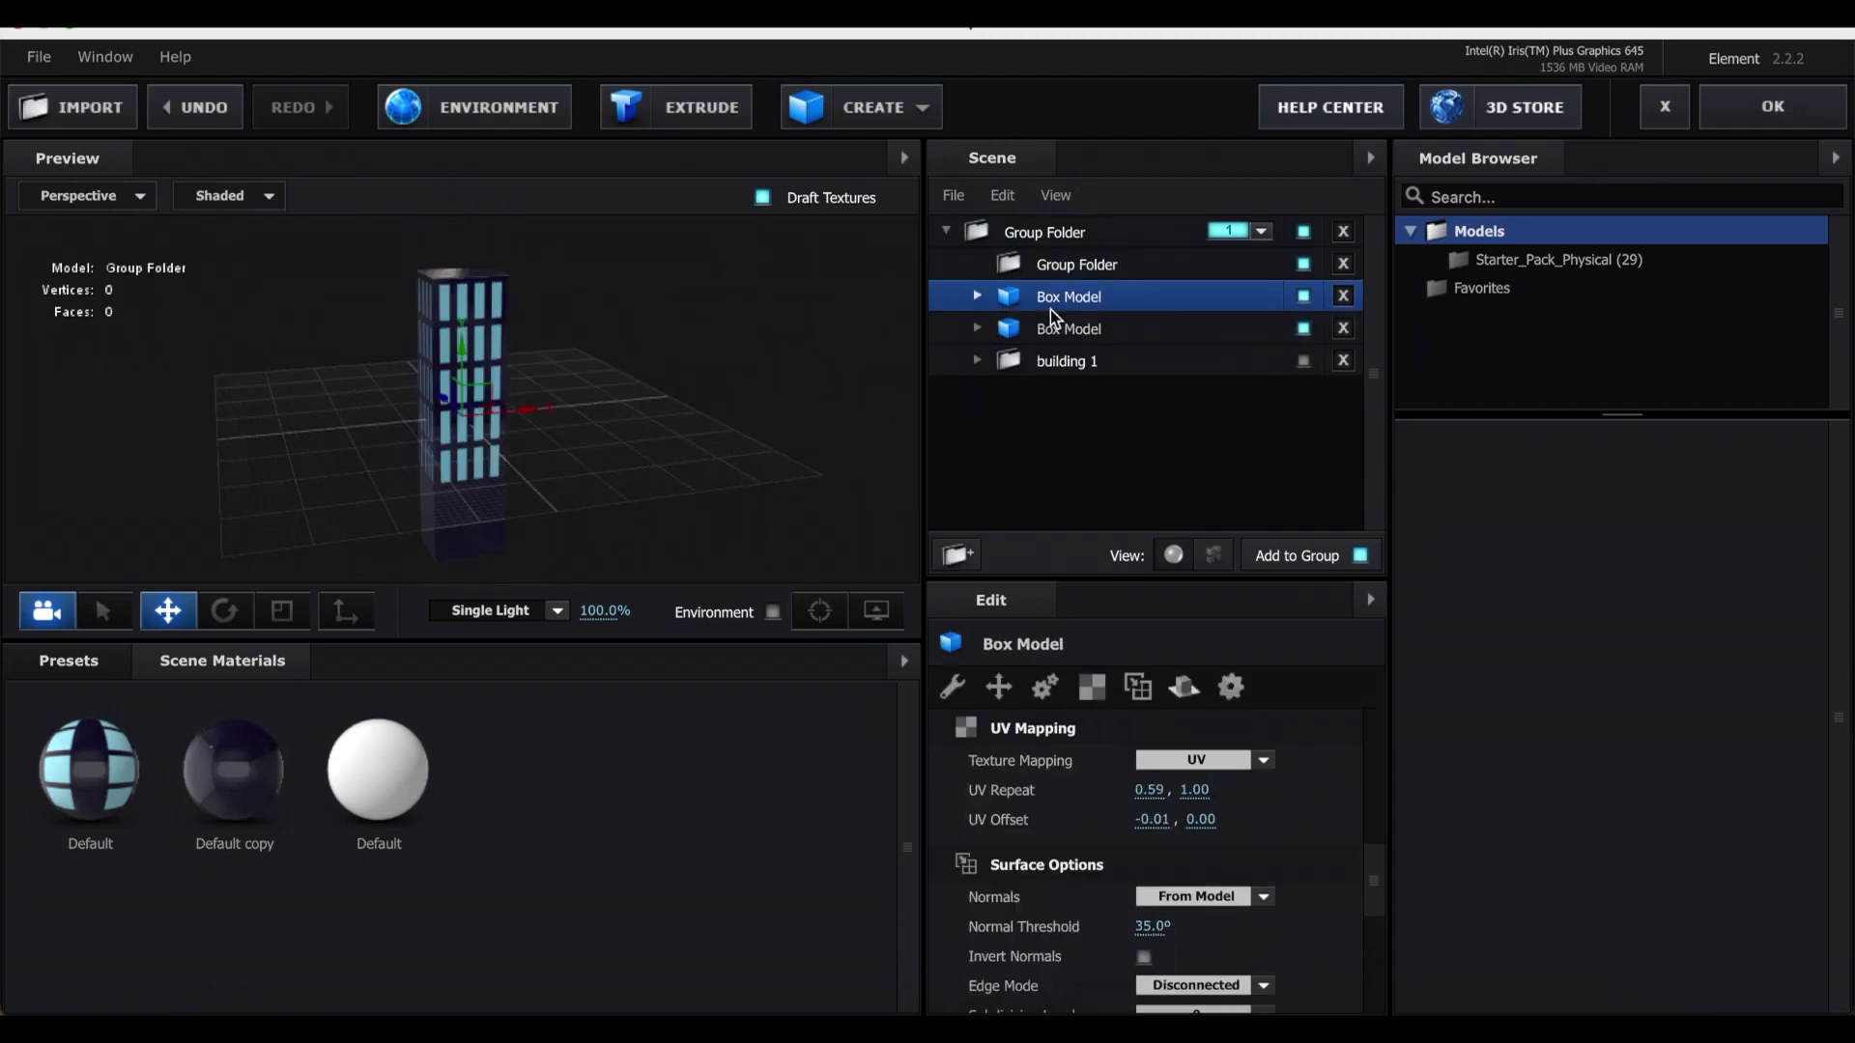
{"action": "left_click", "coordinate": [1063, 328], "text": "shift"}
{"action": "left_click_drag", "start_coordinate": [1063, 328], "coordinate": [1058, 268]}
- Rename the tower's group folder as building 2
{"action": "double_click", "coordinate": [988, 268]}
{"action": "type", "text": "building 2"}
{"action": "key", "text": "Return"}
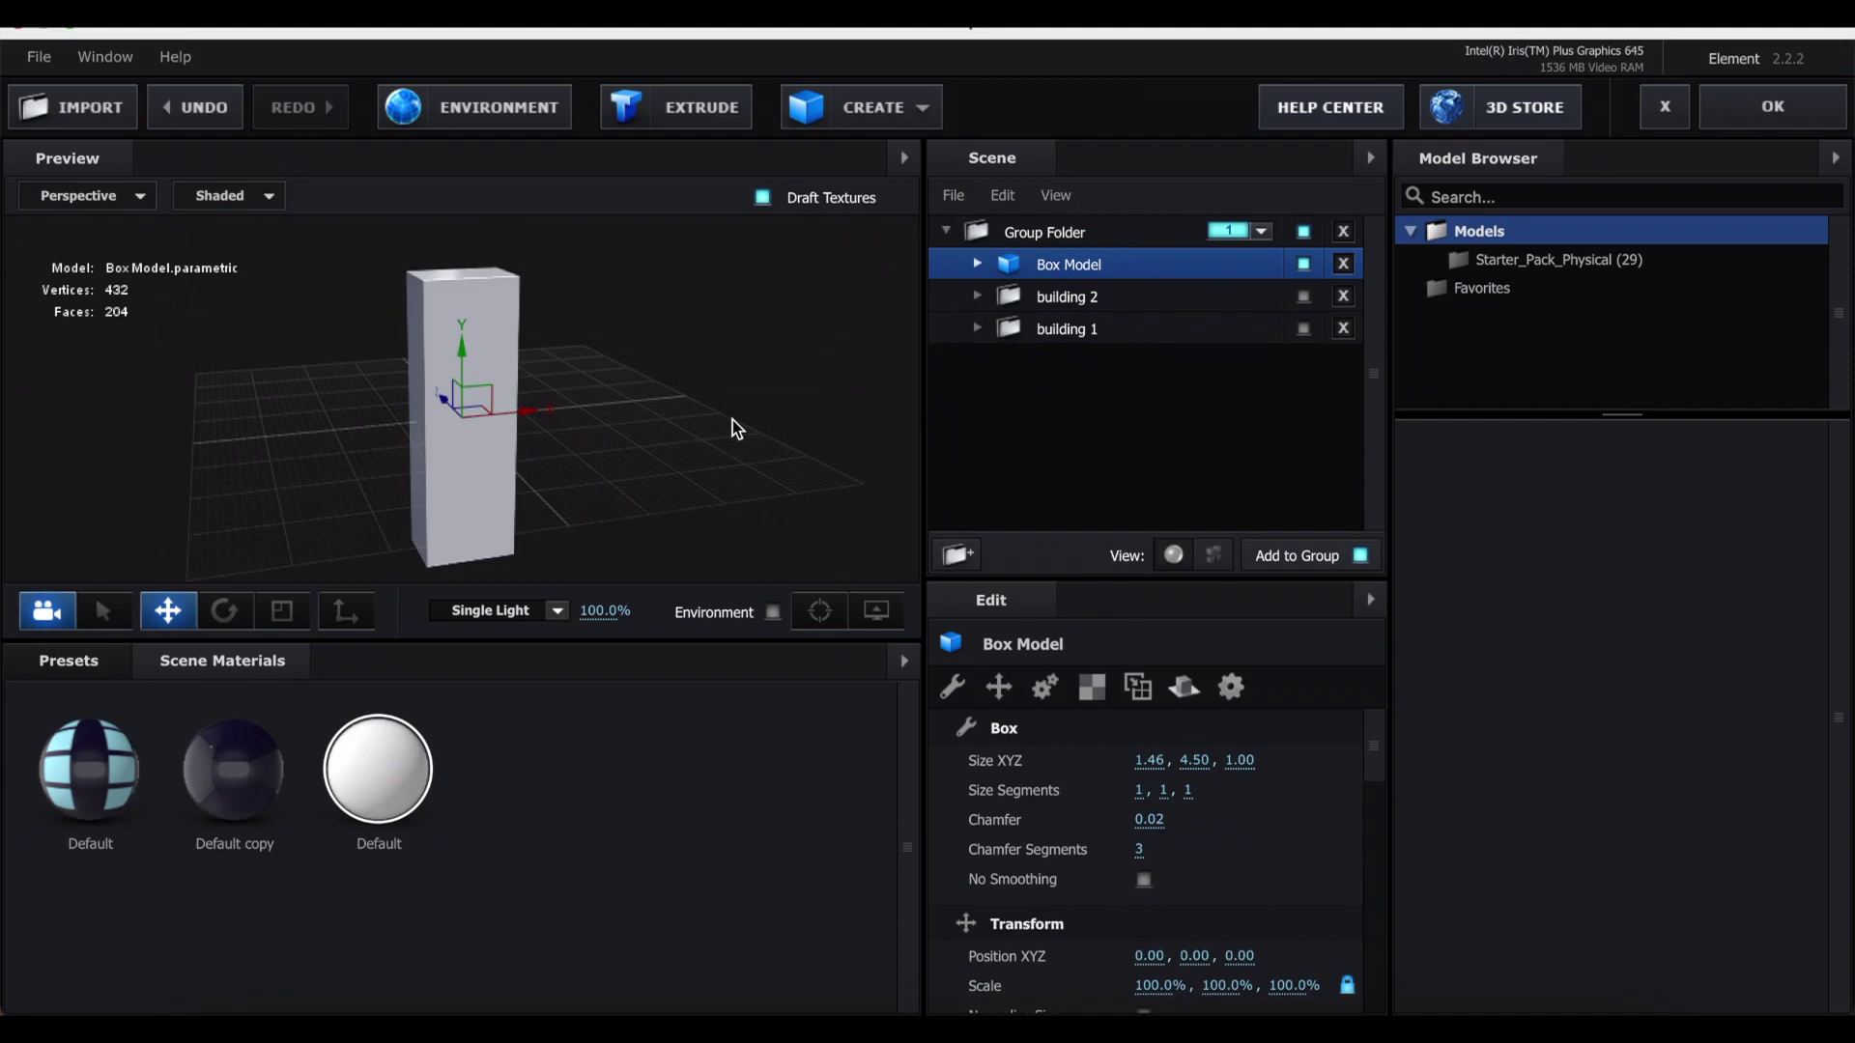
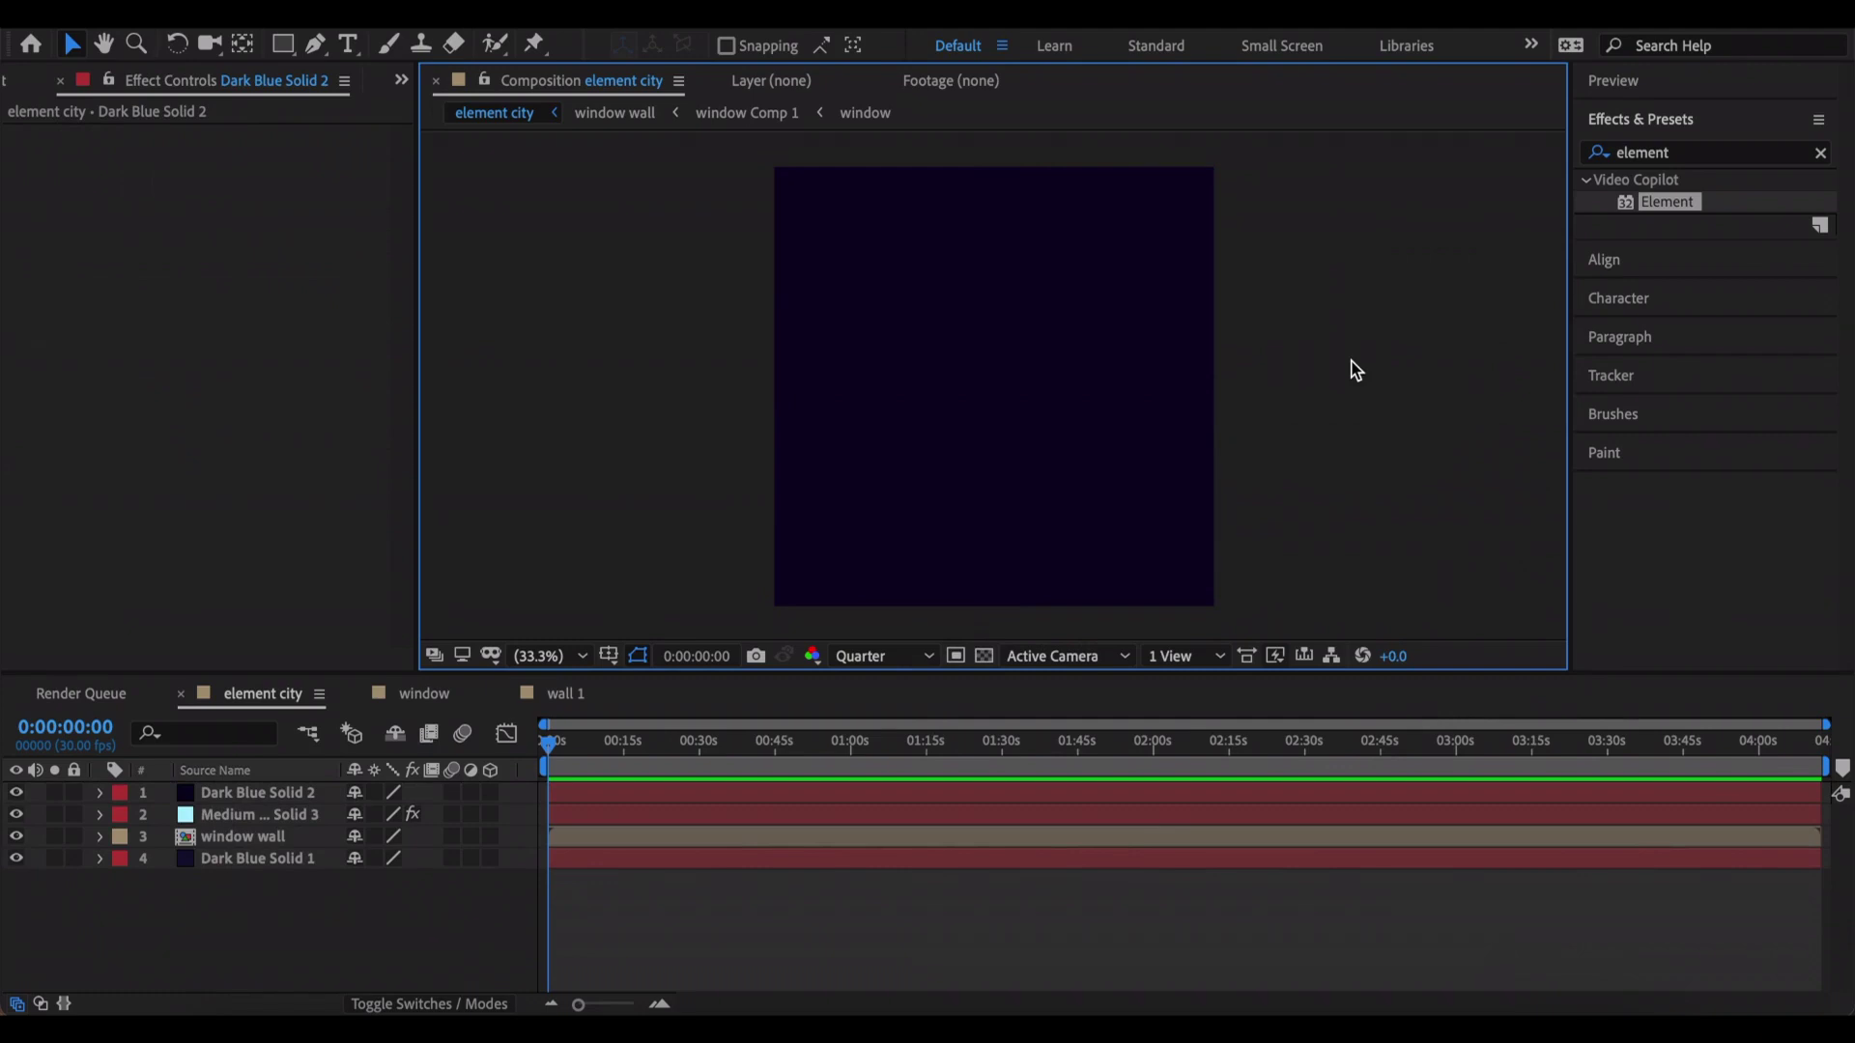
- Copy the window Comp 1 layer from the window wall composition and paste it into the element city composition
{"action": "left_click", "coordinate": [1335, 512]}
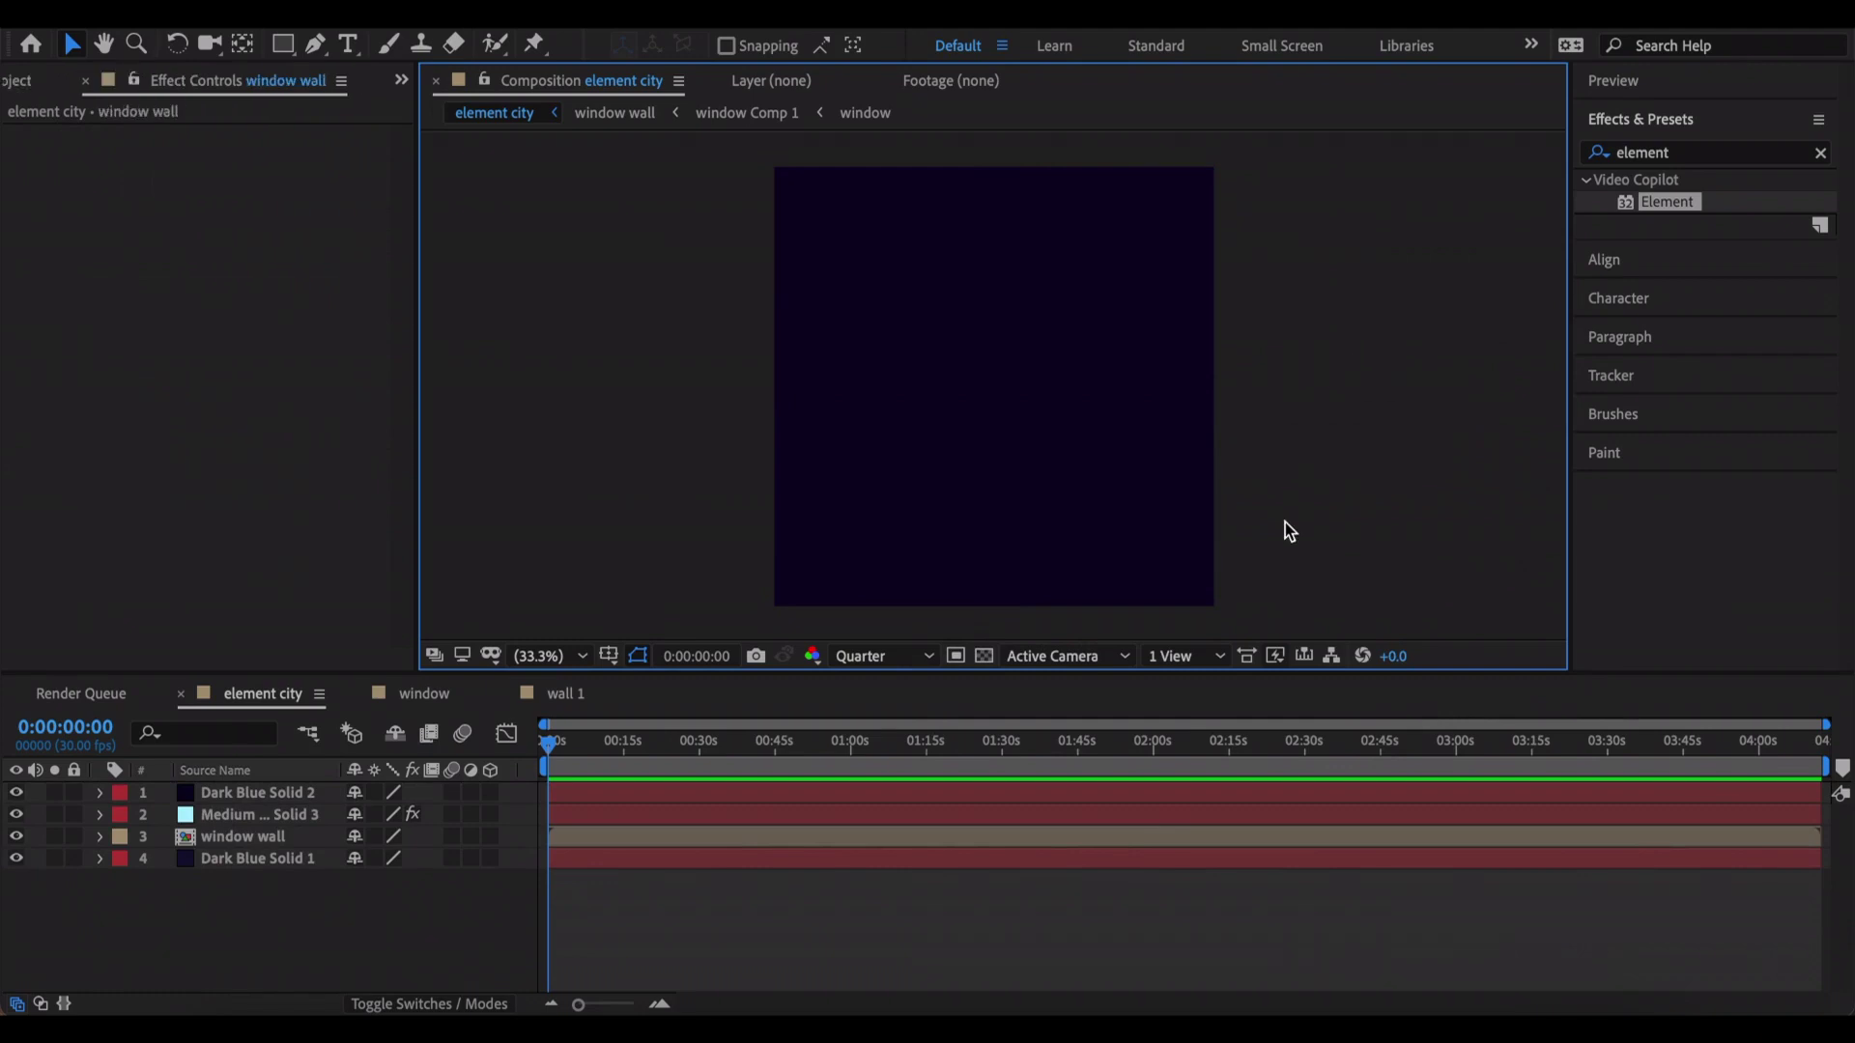
{"action": "double_click", "coordinate": [1271, 845]}
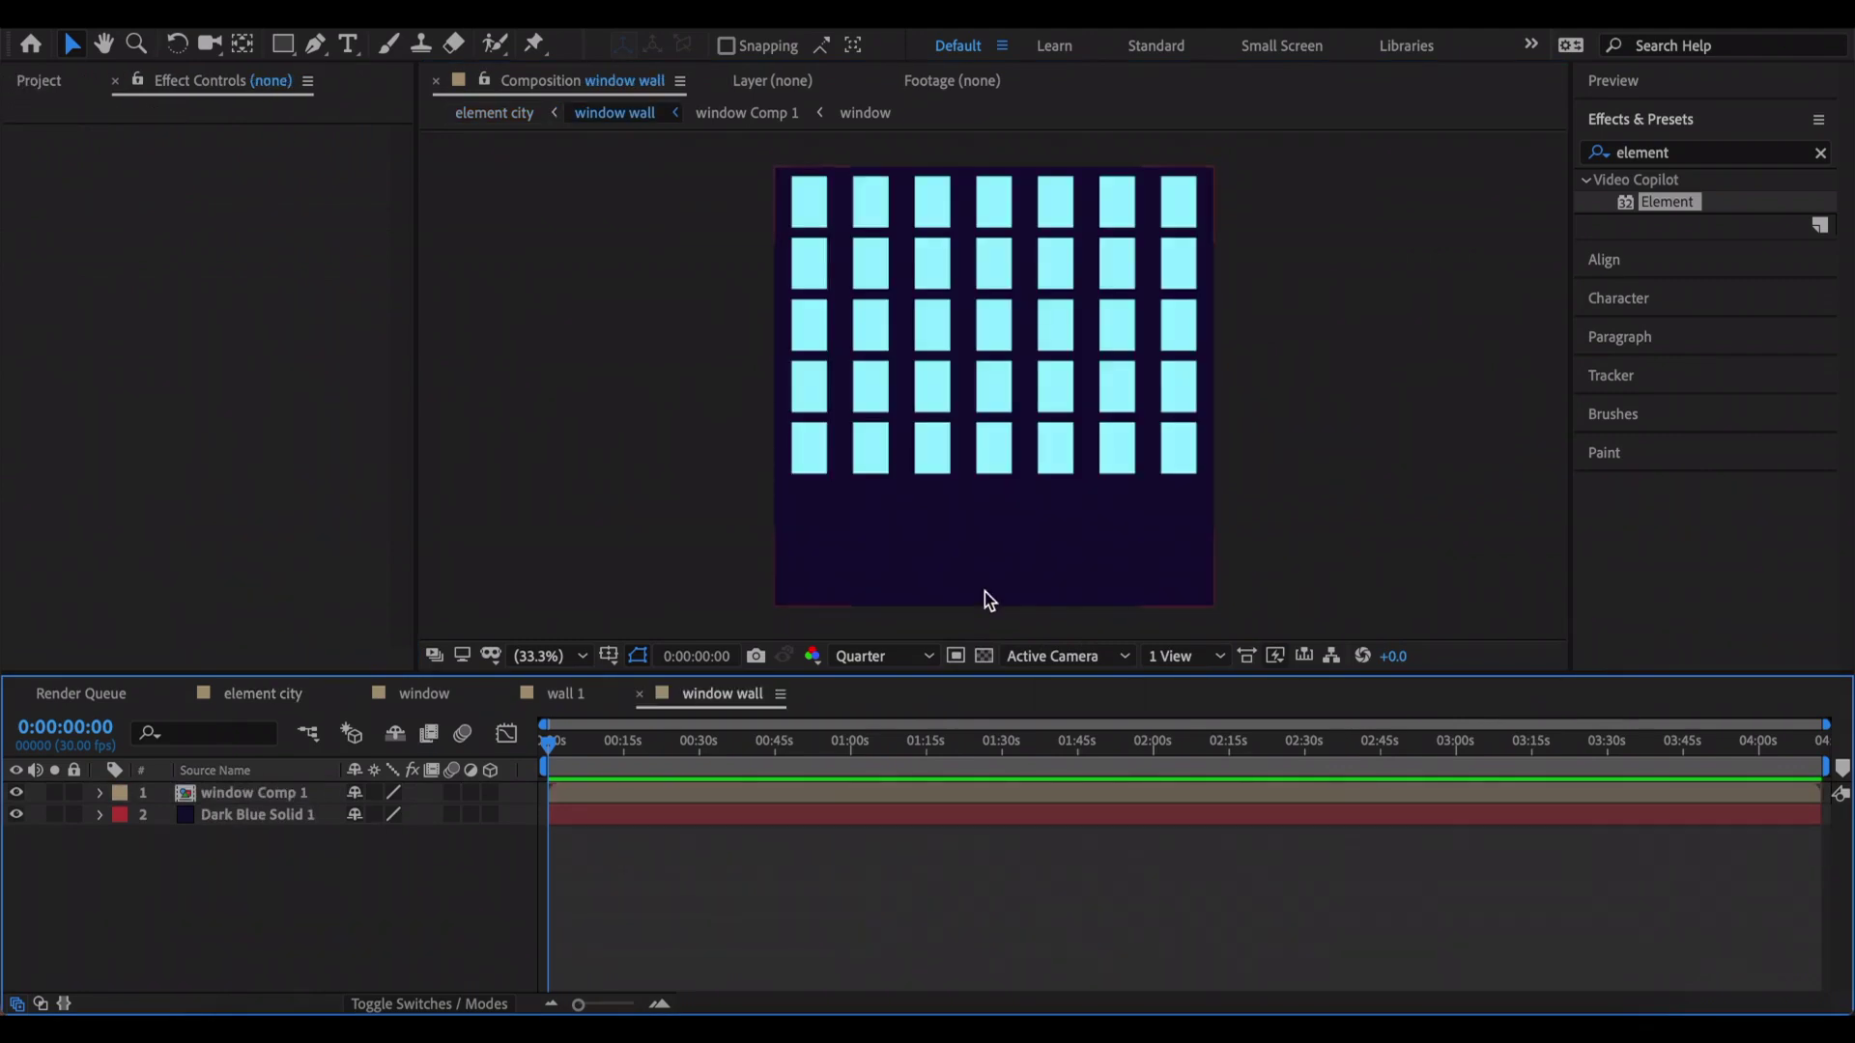
{"action": "left_click", "coordinate": [572, 799]}
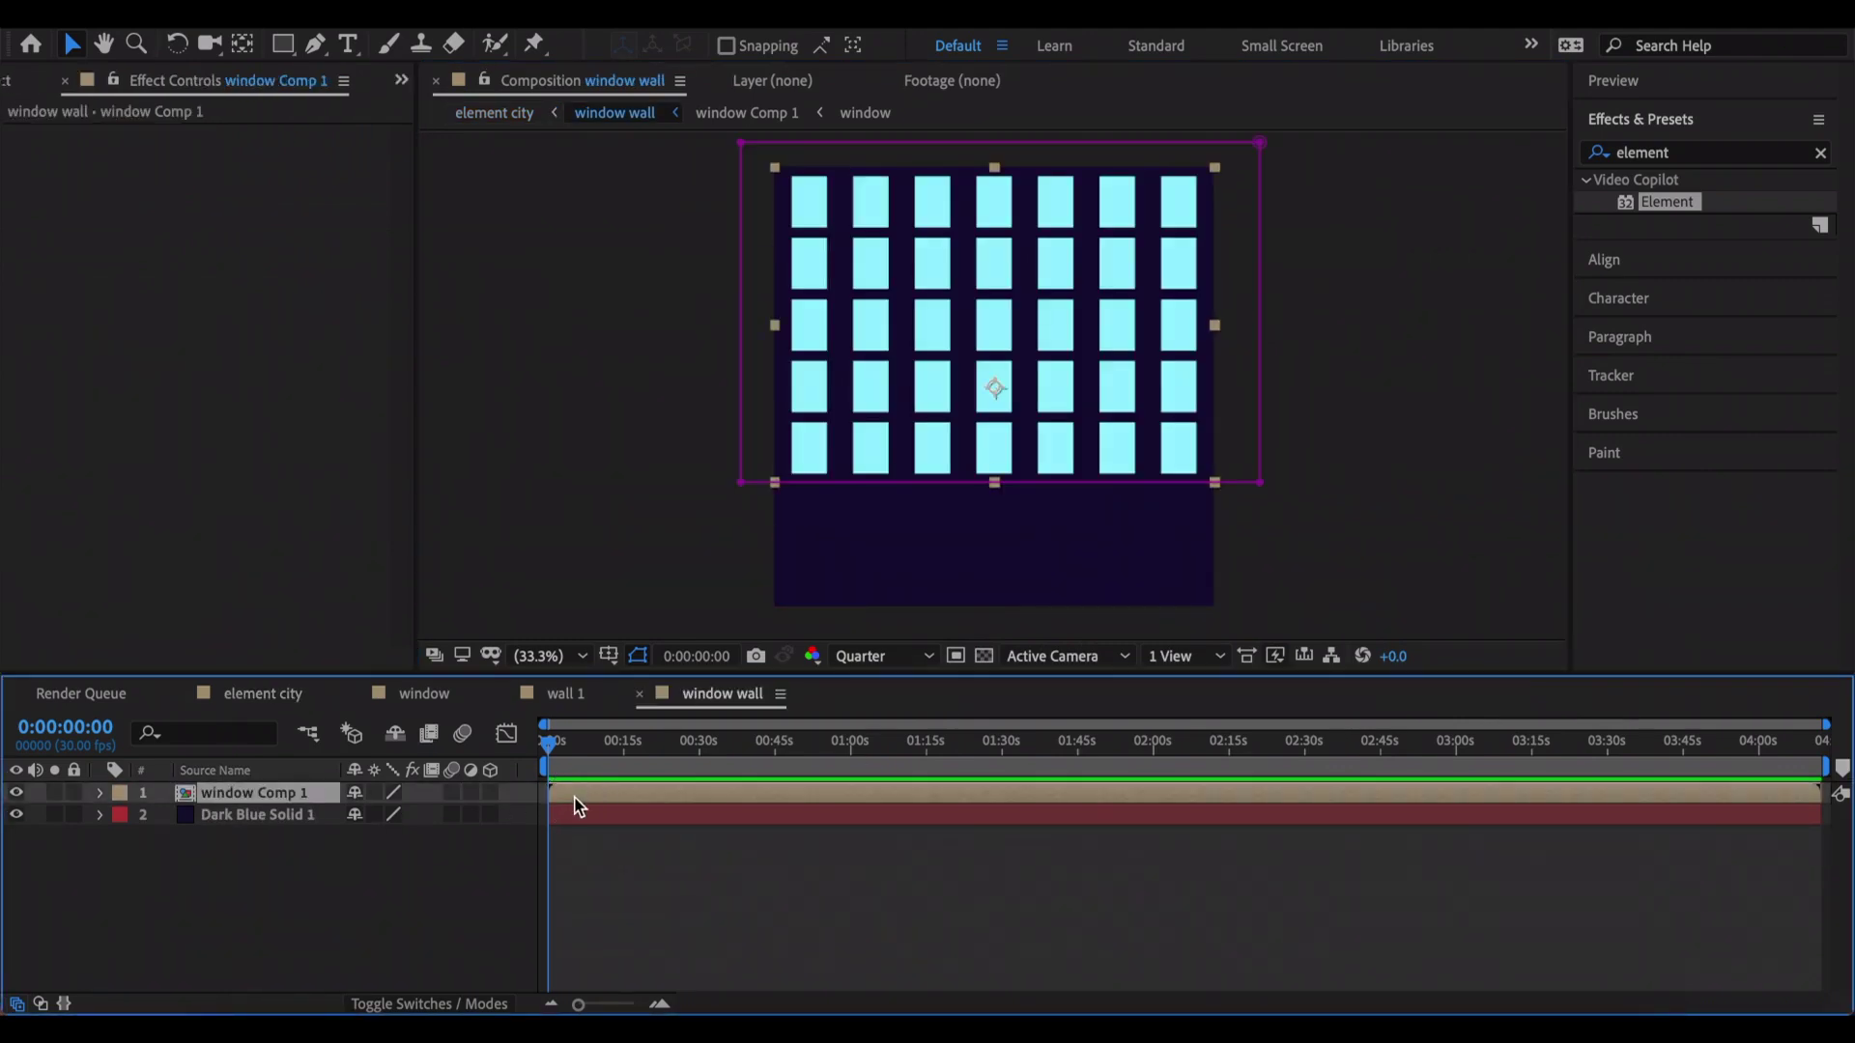
{"action": "key", "text": "ctrl+c"}
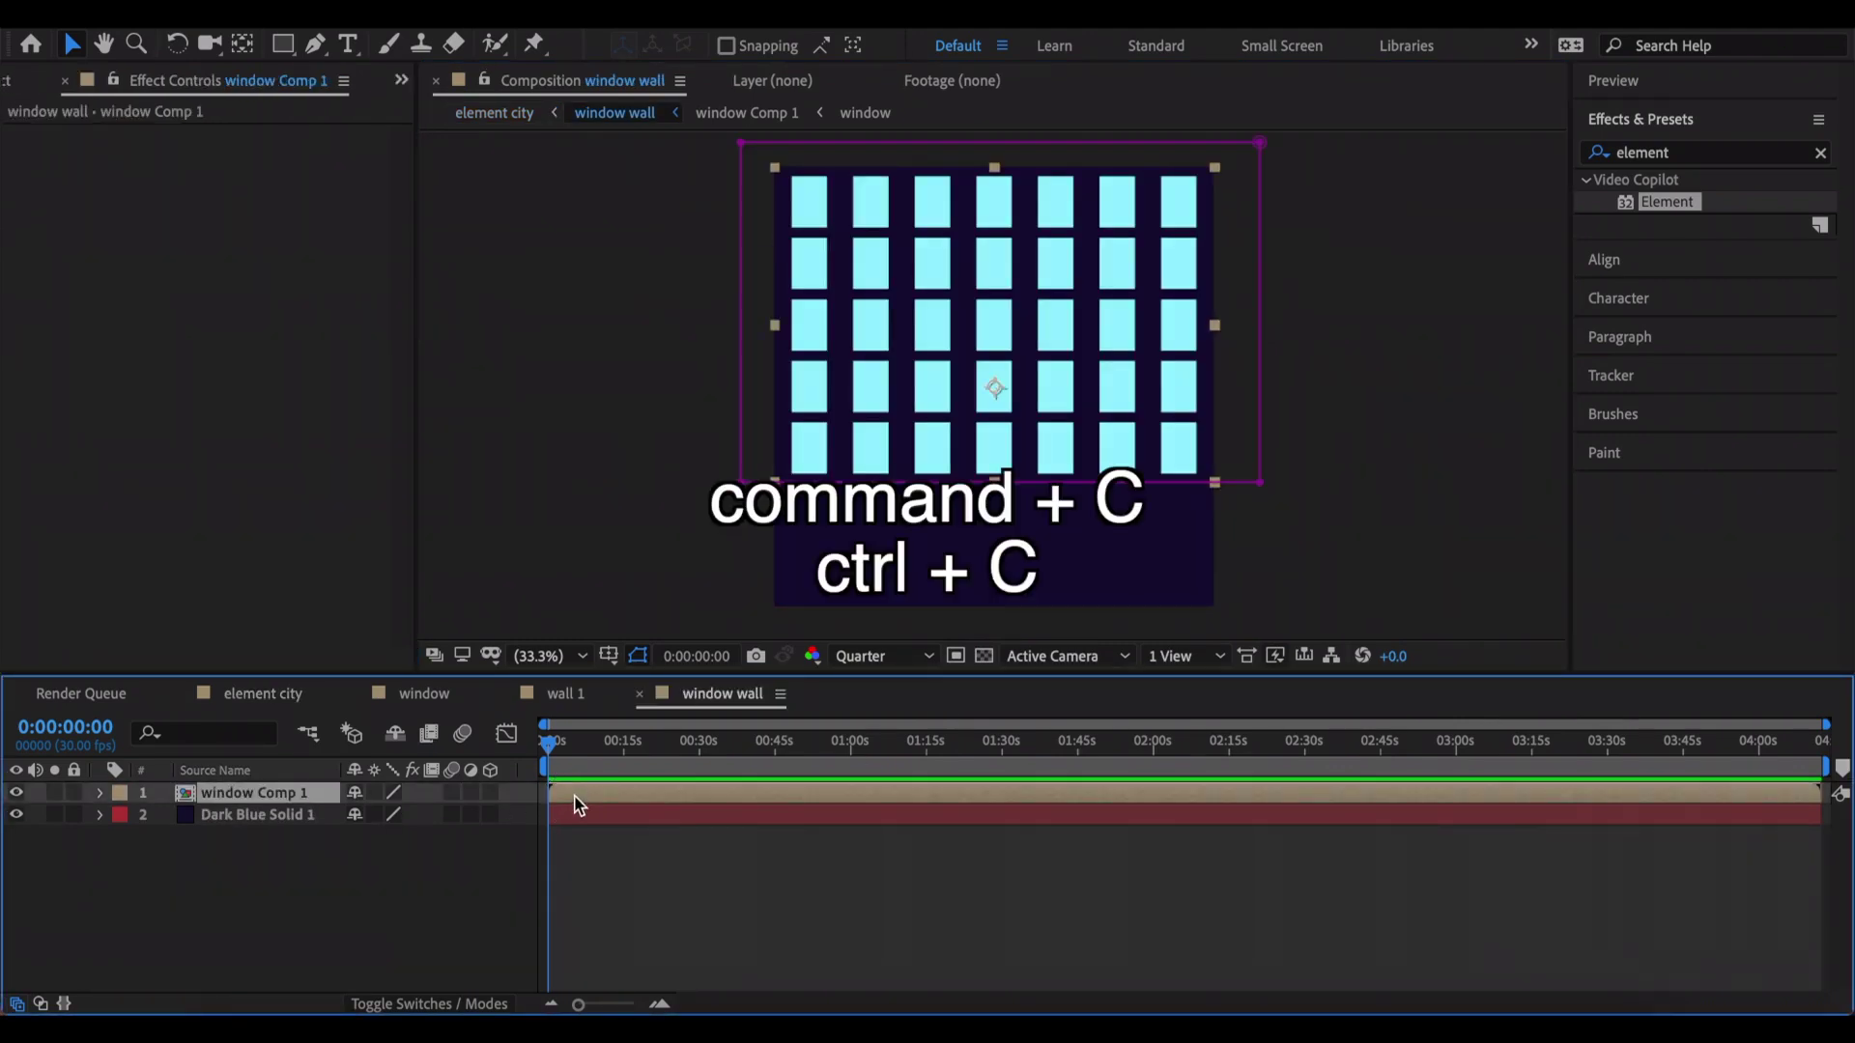
{"action": "left_click", "coordinate": [495, 112]}
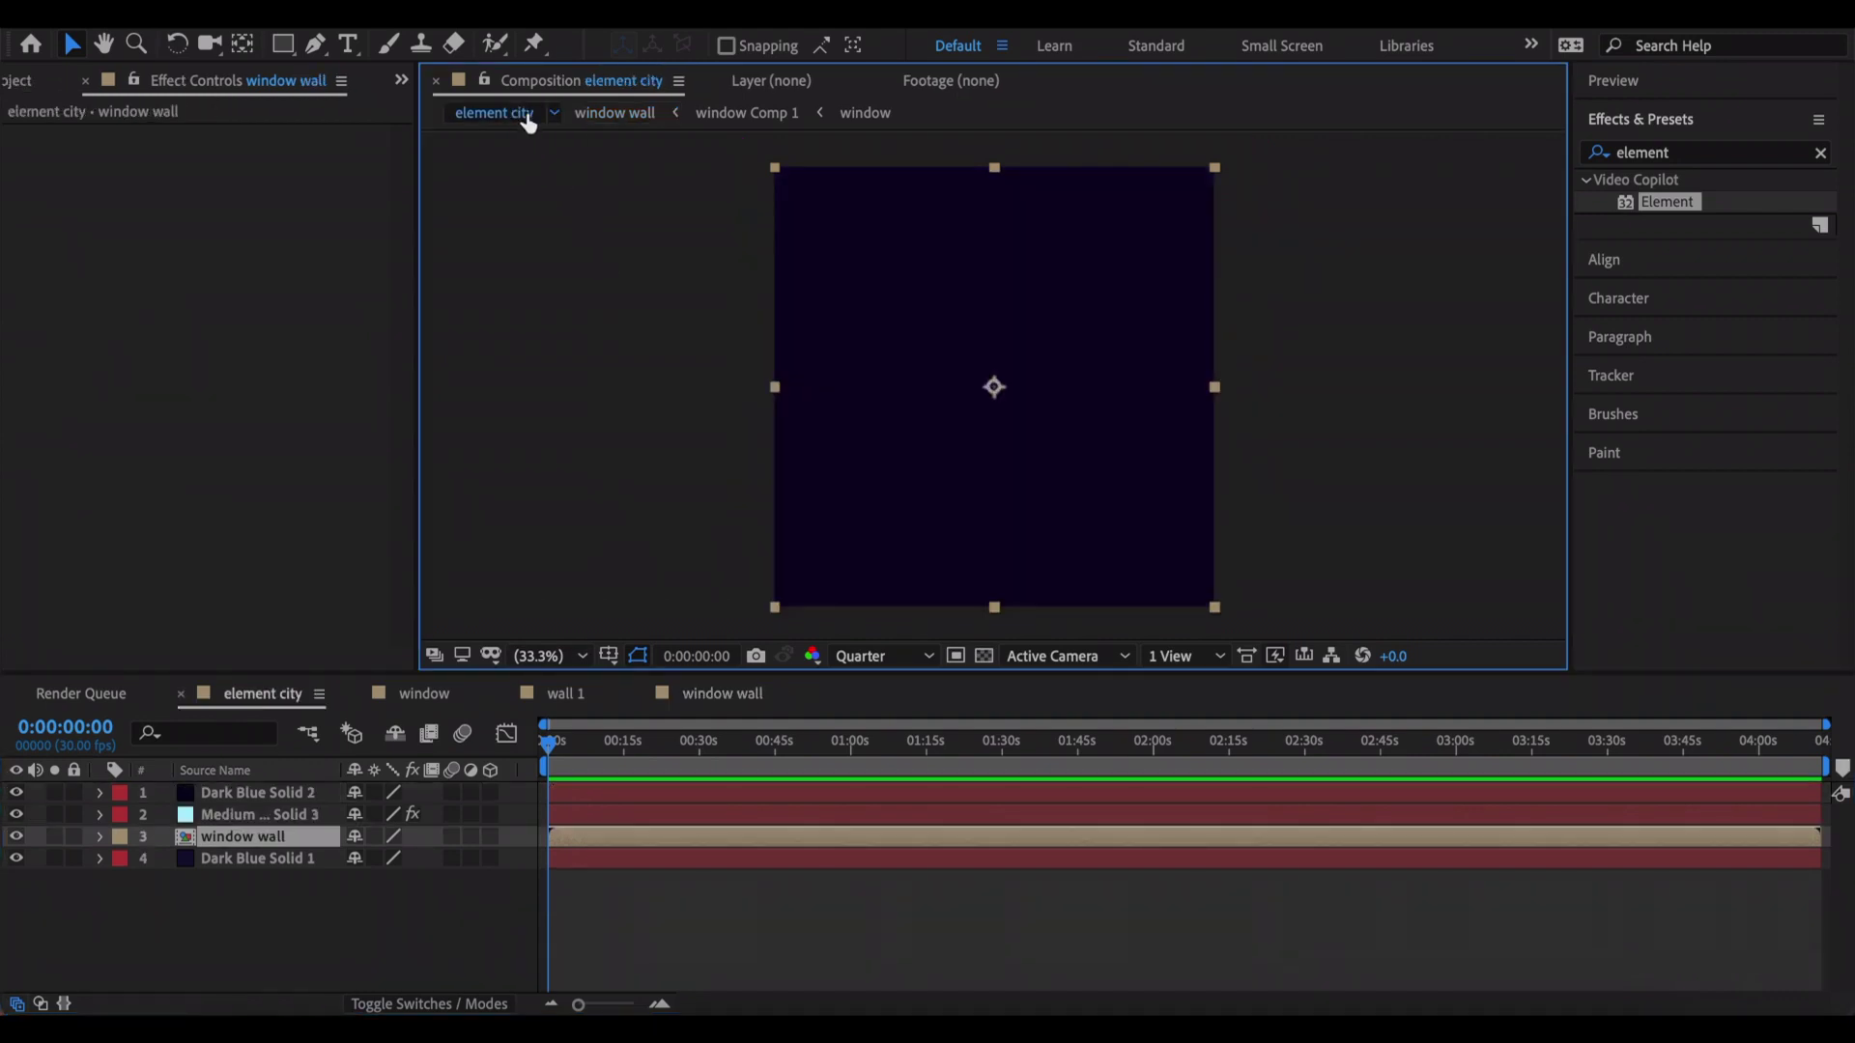
{"action": "left_click", "coordinate": [663, 986]}
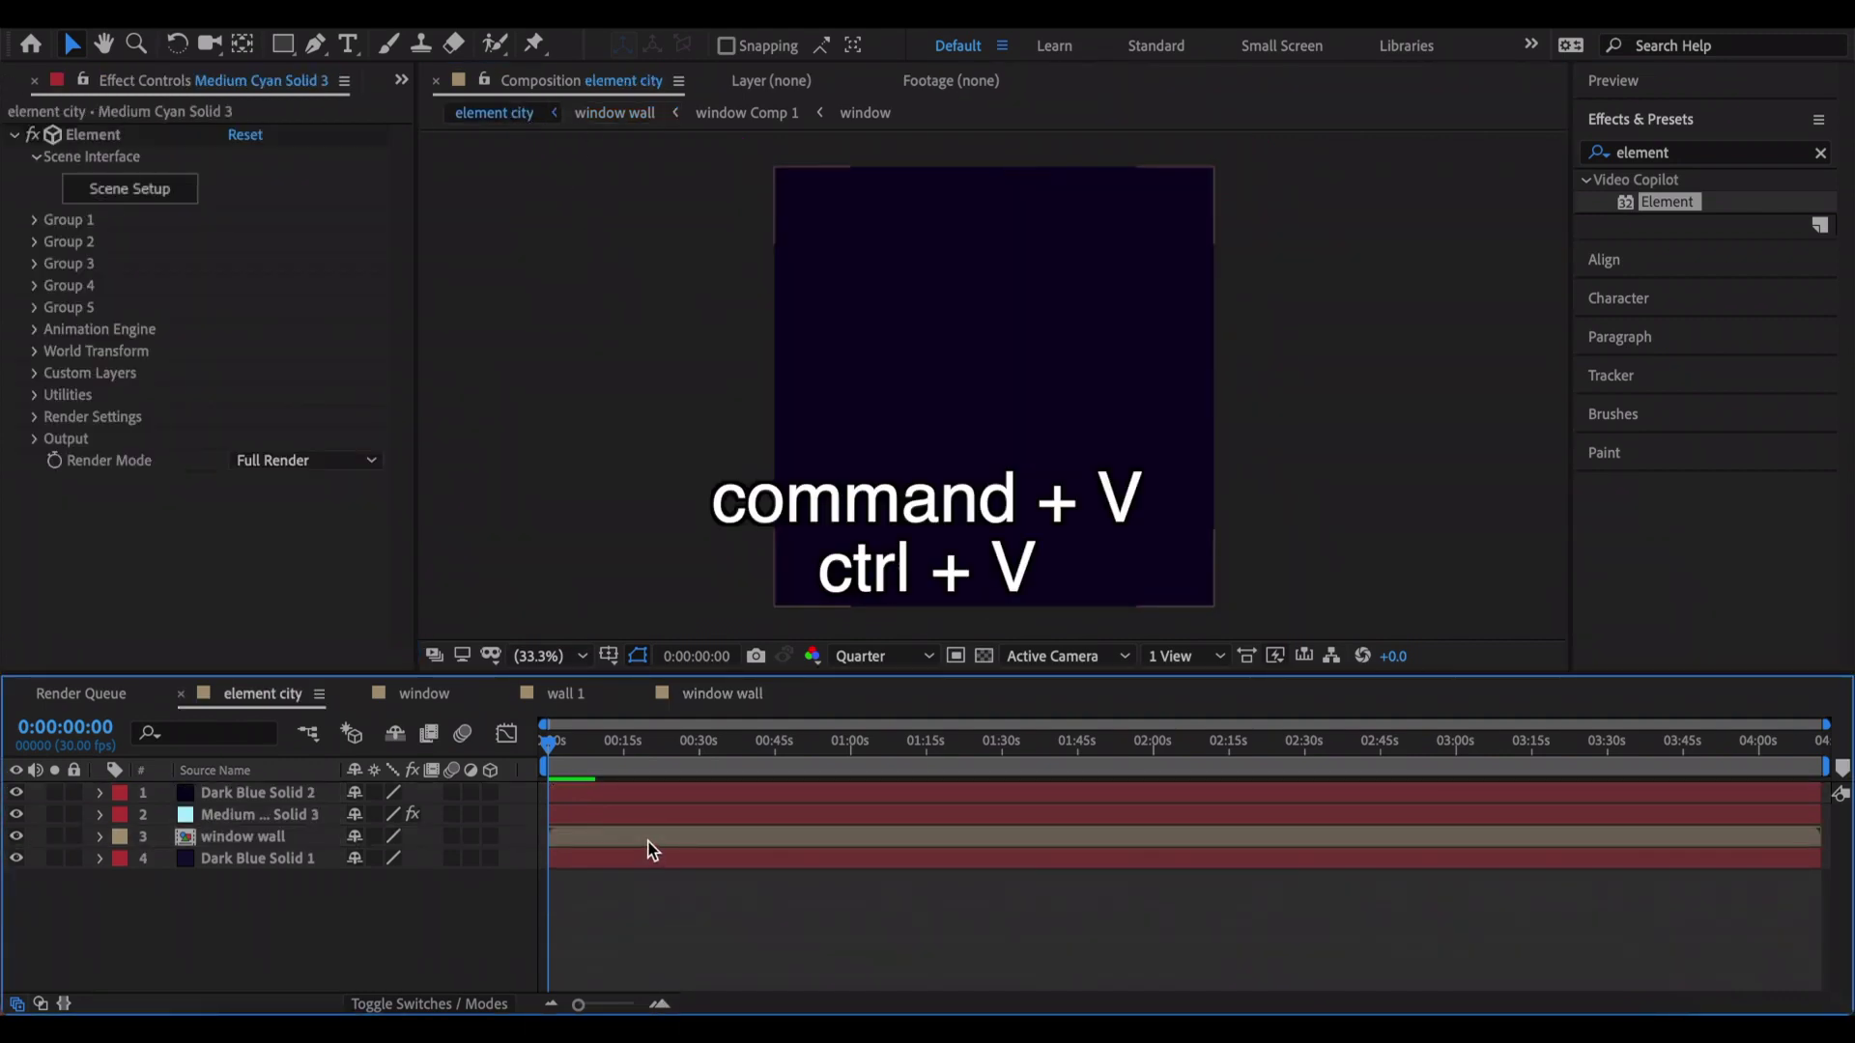
{"action": "key", "text": "ctrl+v"}
{"action": "left_click", "coordinate": [1429, 214]}
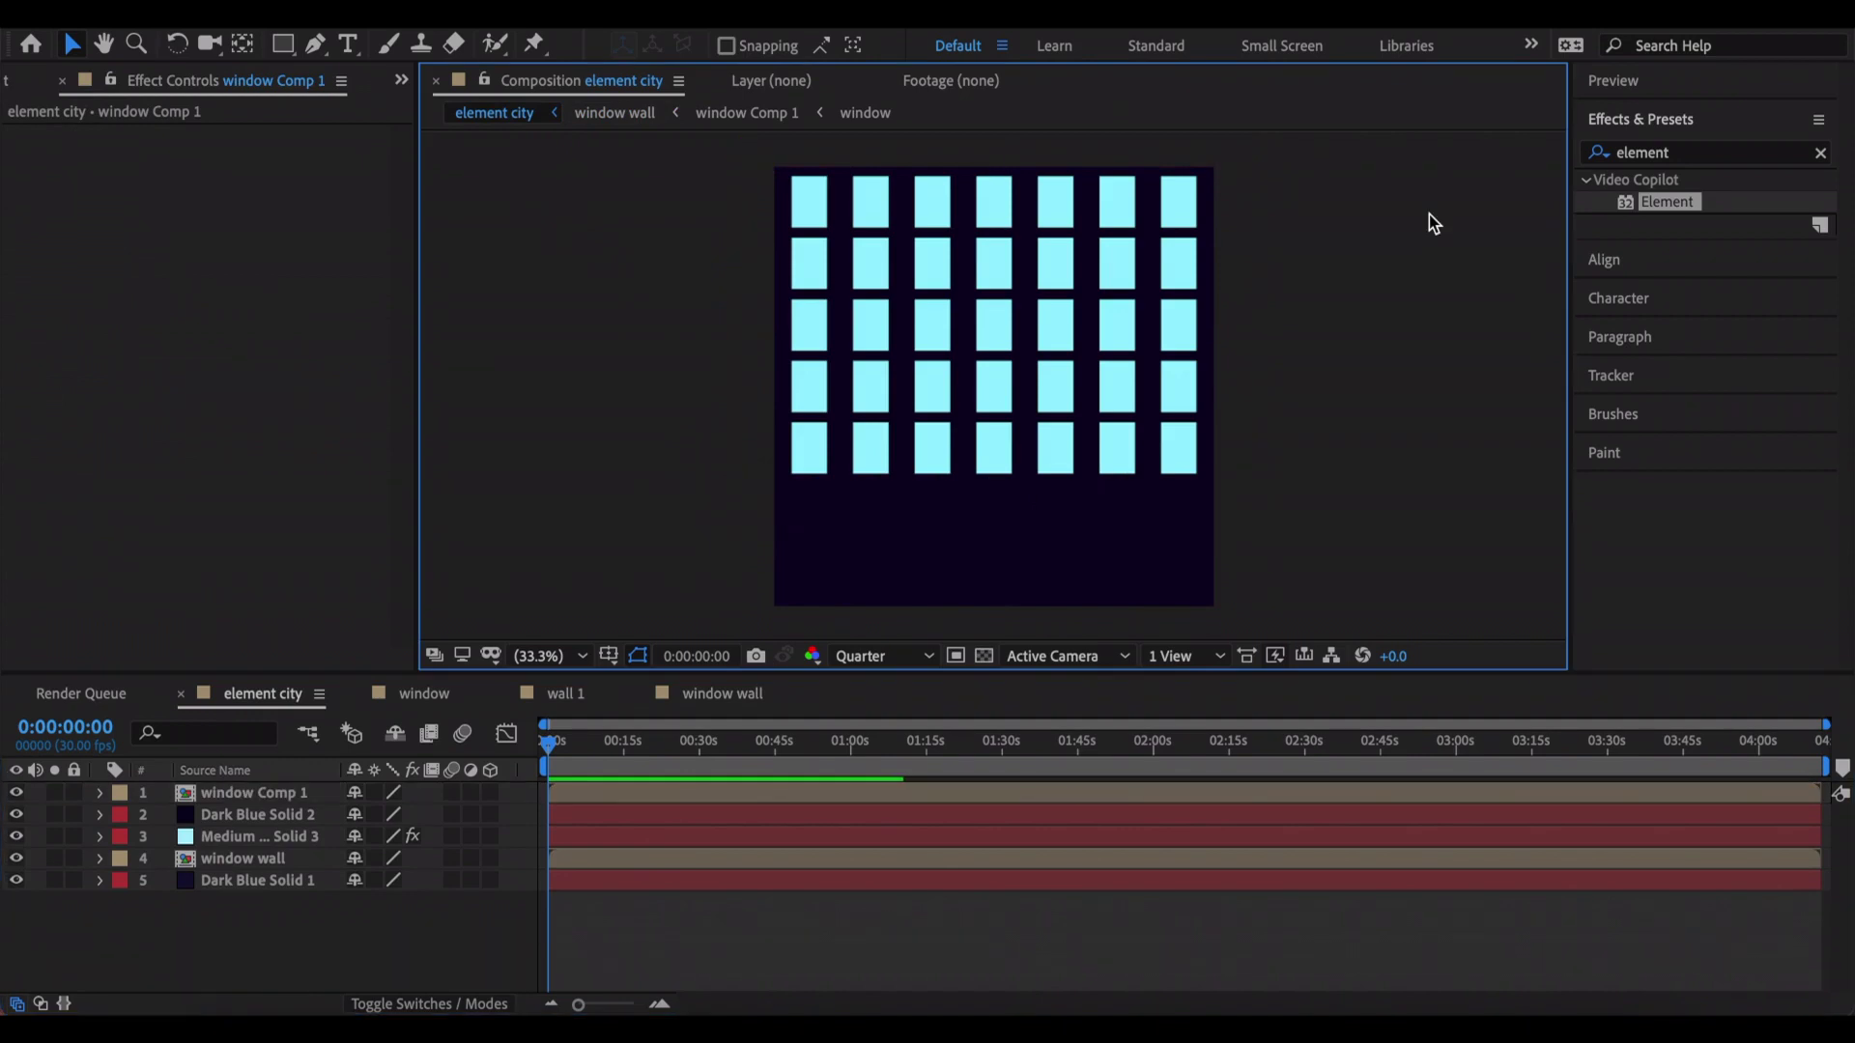
- Find the Tint effect and apply it to the pasted window Comp 1 layer
{"action": "left_click_drag", "start_coordinate": [1700, 158], "coordinate": [1538, 160]}
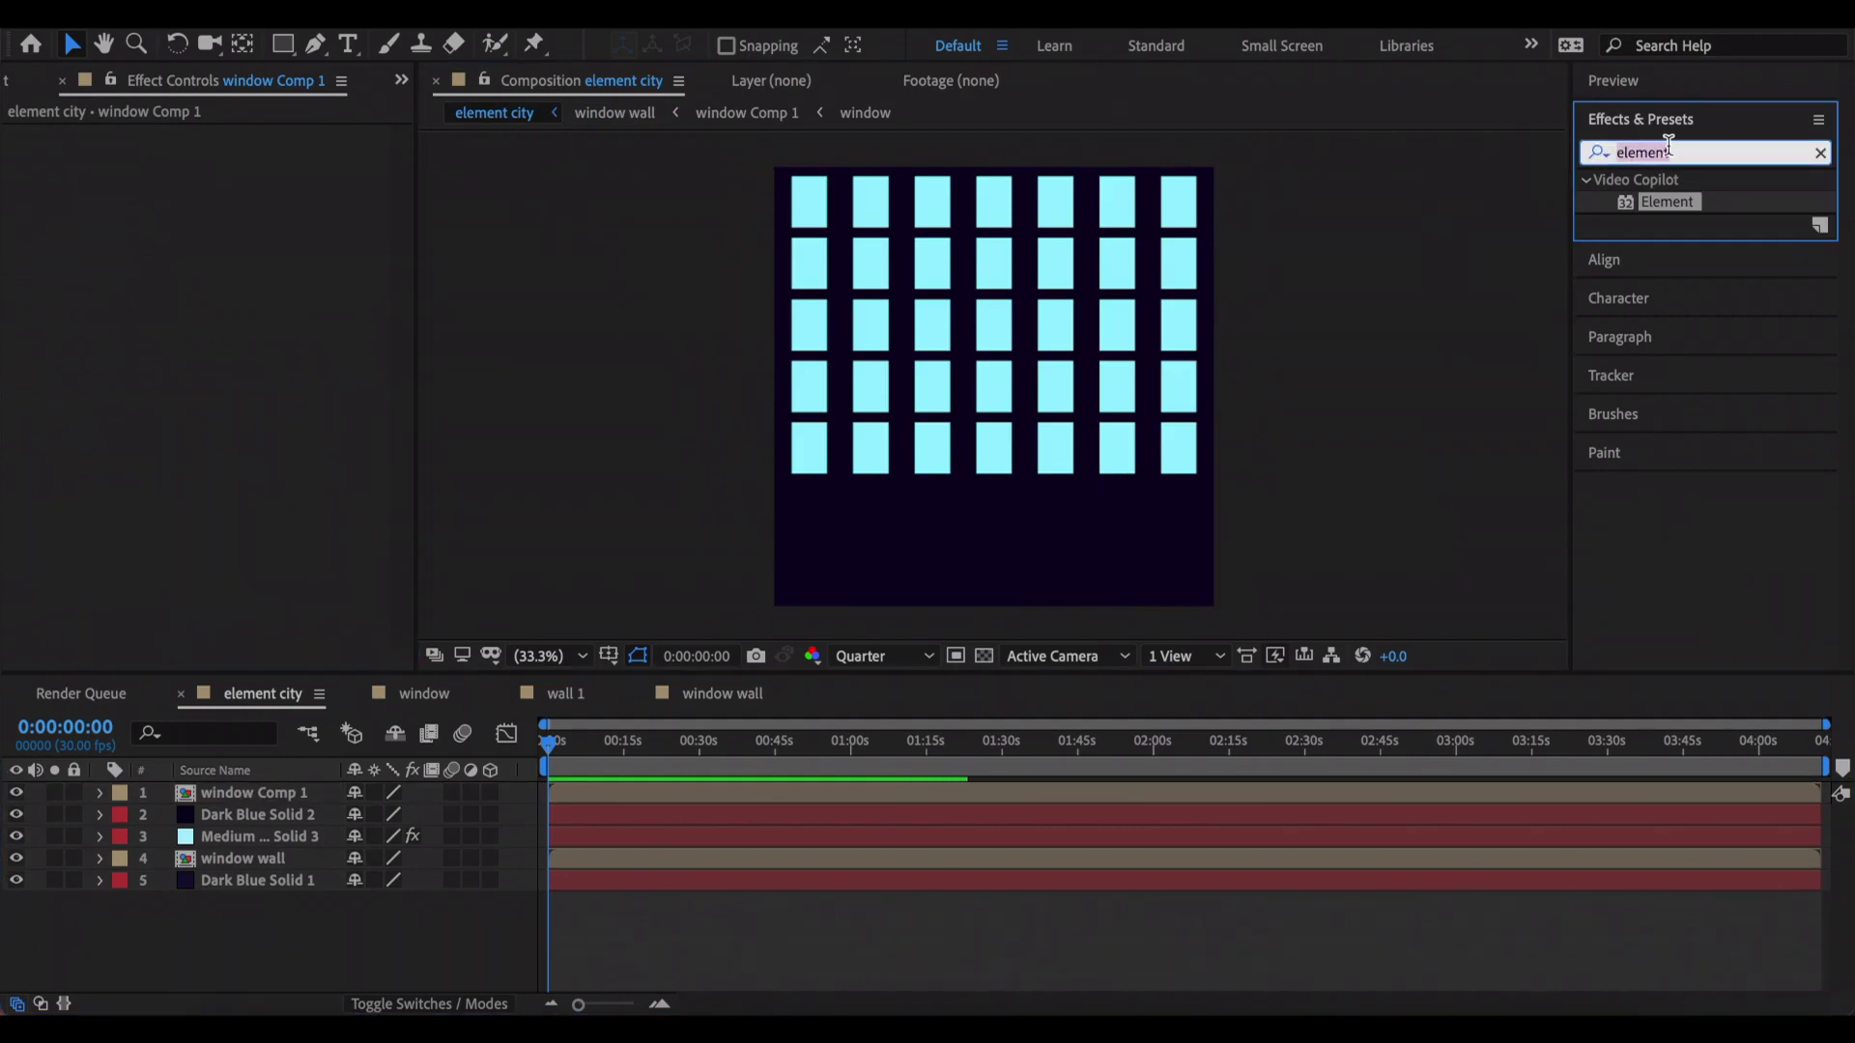
{"action": "type", "text": "tint"}
{"action": "left_click_drag", "start_coordinate": [1674, 289], "coordinate": [1229, 788]}
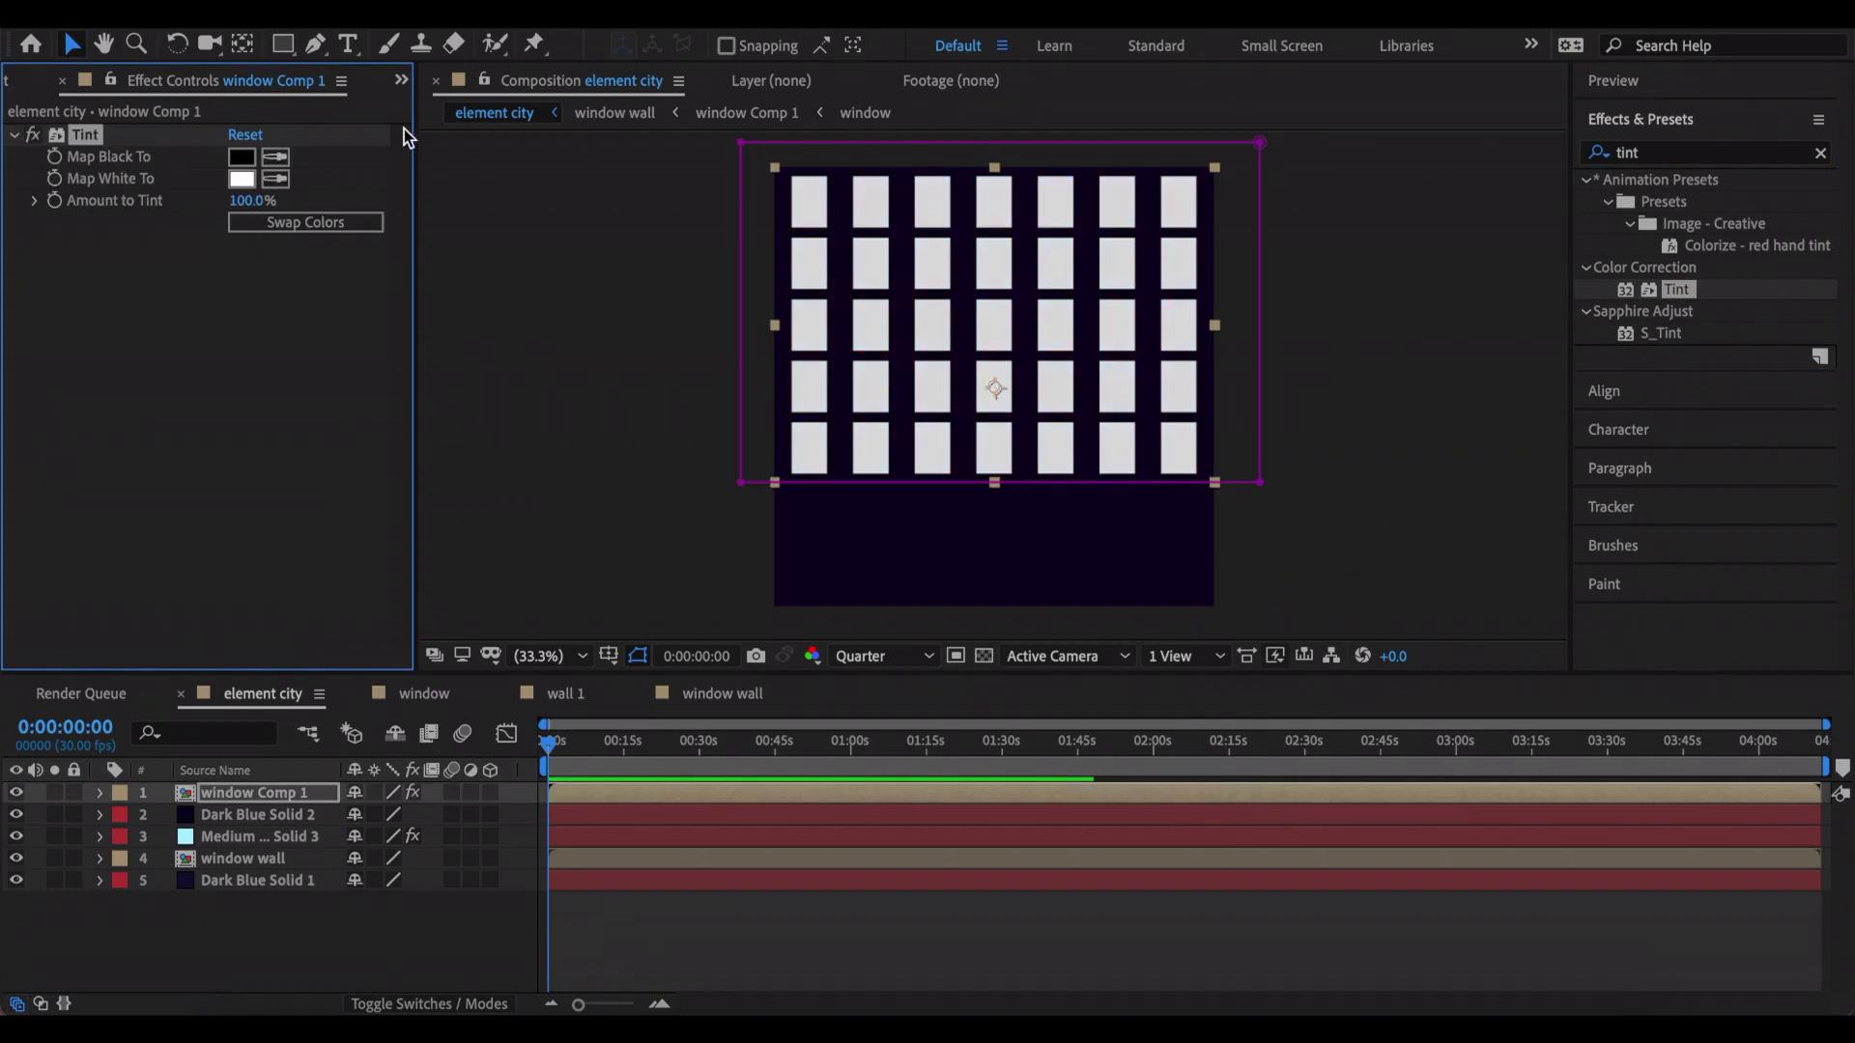
- Set the Tint's Map White To colour to a muted grey-teal and sample that same colour for Map Black To
{"action": "left_click", "coordinate": [247, 172]}
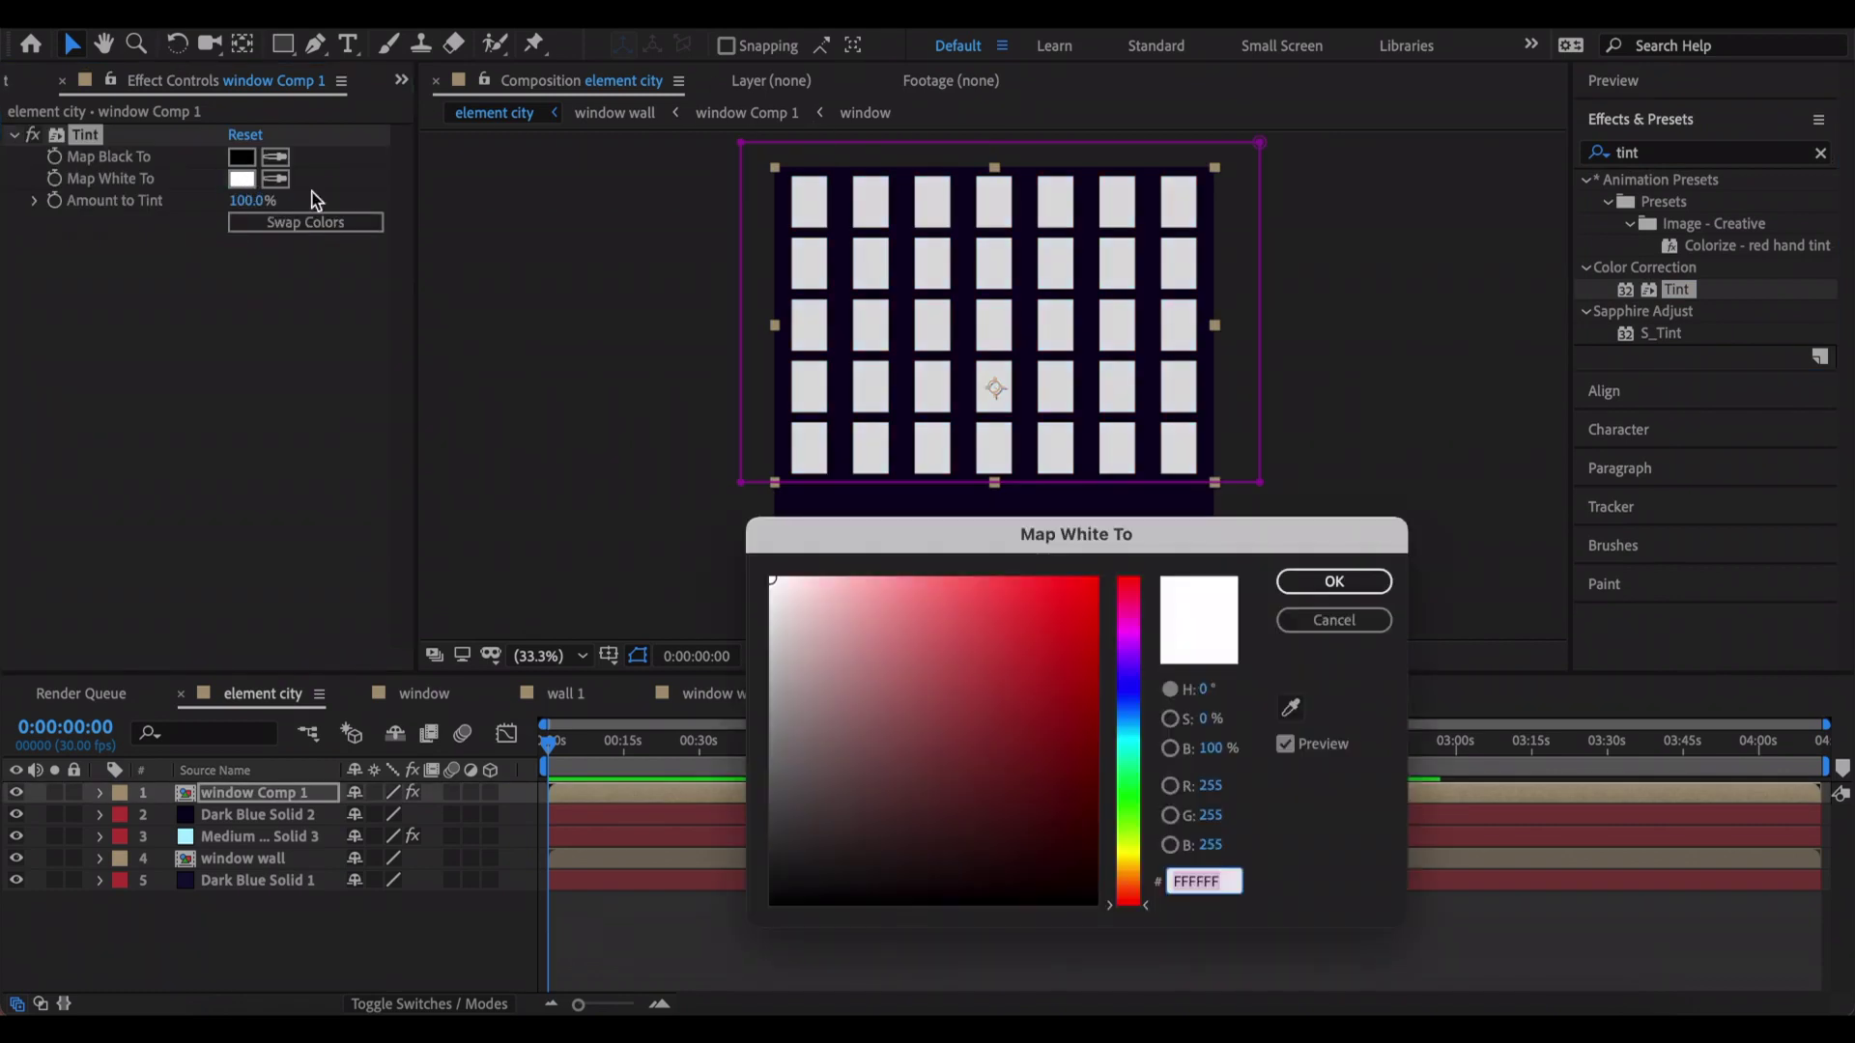
{"action": "left_click_drag", "start_coordinate": [1130, 639], "coordinate": [1128, 726]}
{"action": "left_click", "coordinate": [983, 611]}
{"action": "mouse_move", "coordinate": [983, 611]}
{"action": "left_mouse_down"}
{"action": "mouse_move", "coordinate": [828, 541]}
{"action": "mouse_move", "coordinate": [866, 757]}
{"action": "mouse_move", "coordinate": [843, 685]}
{"action": "left_mouse_up"}
{"action": "left_click", "coordinate": [1335, 580]}
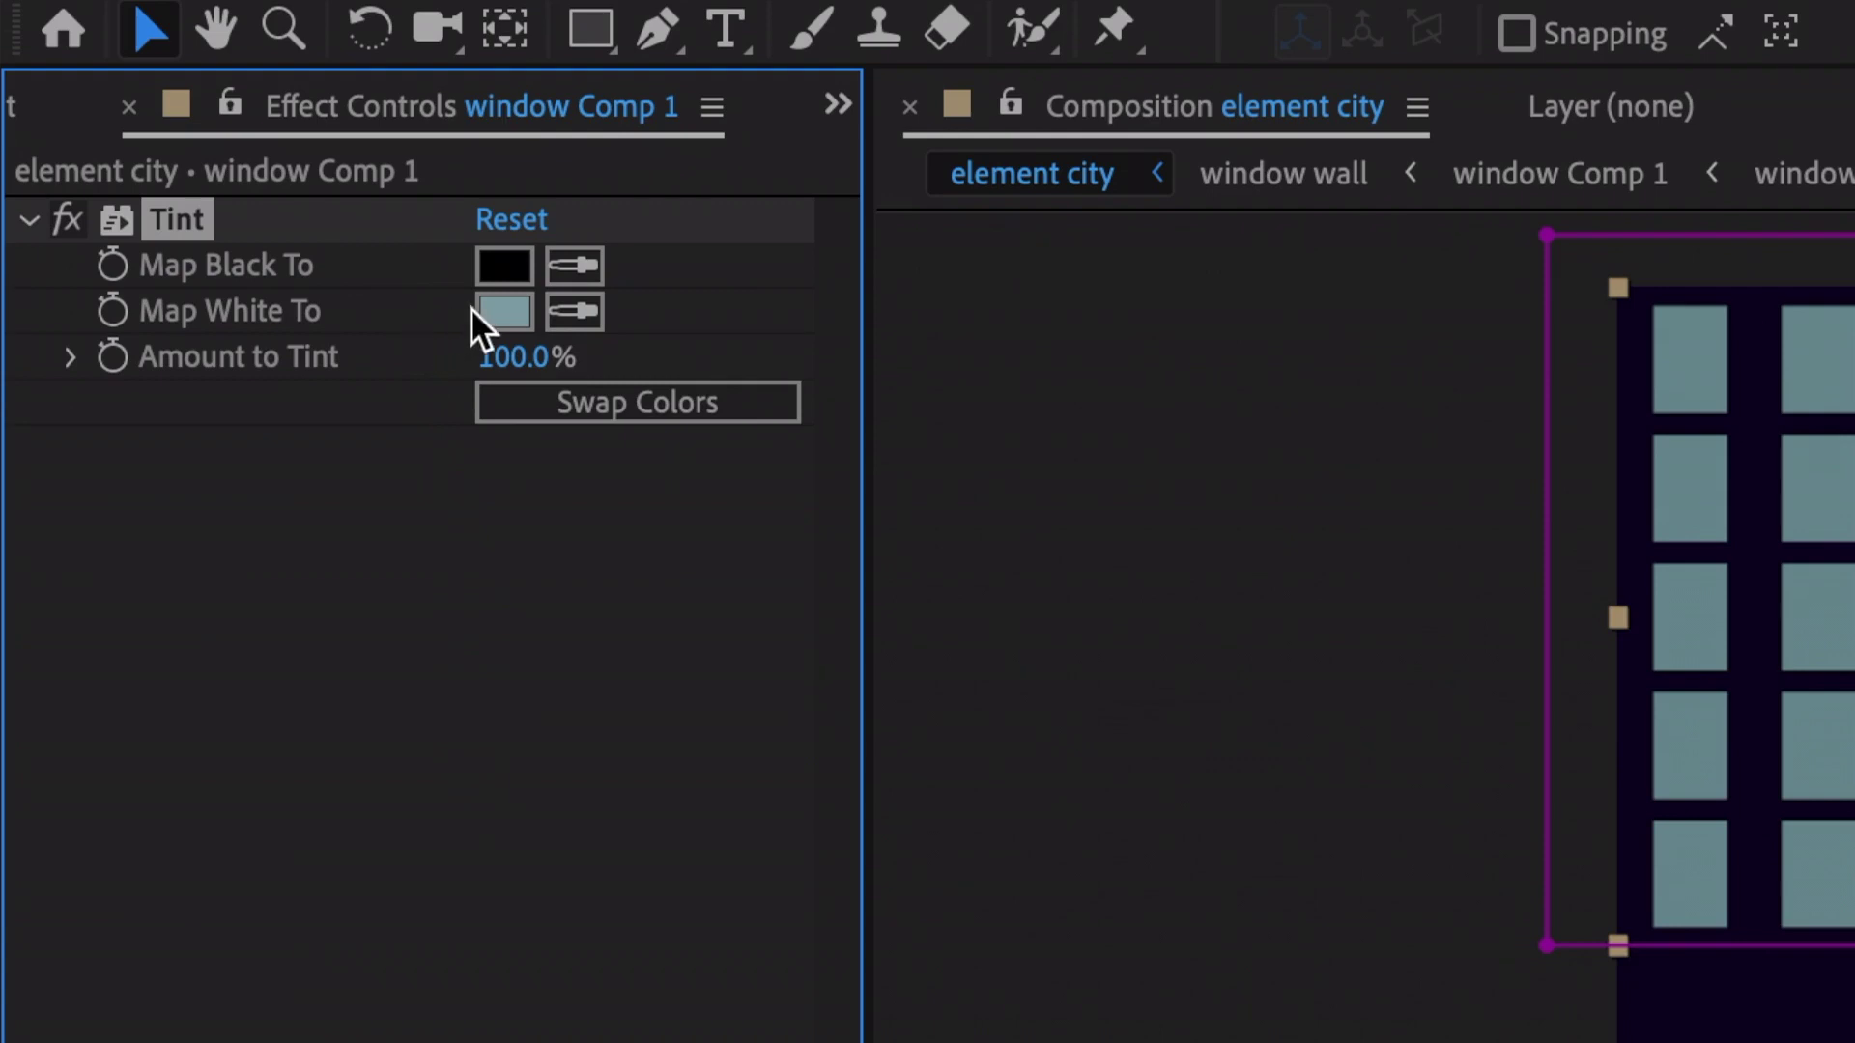
{"action": "left_click", "coordinate": [578, 265]}
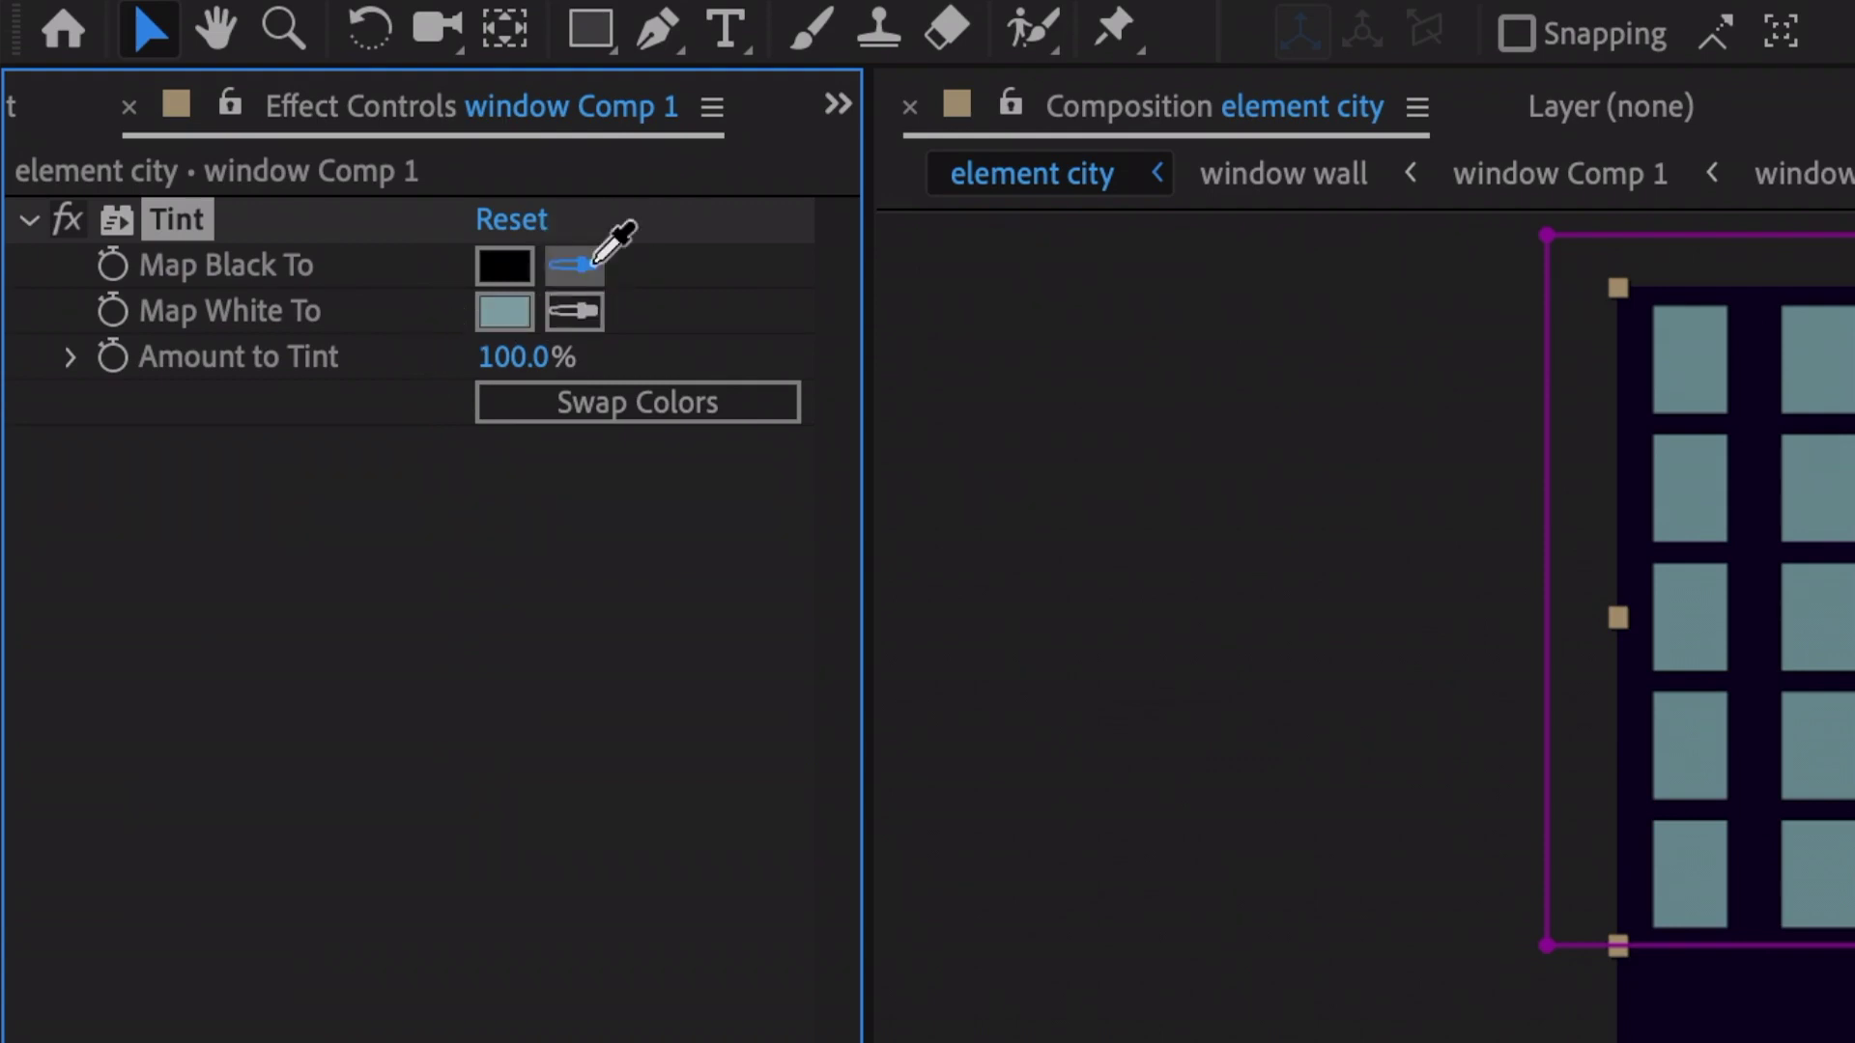
{"action": "left_click", "coordinate": [503, 315]}
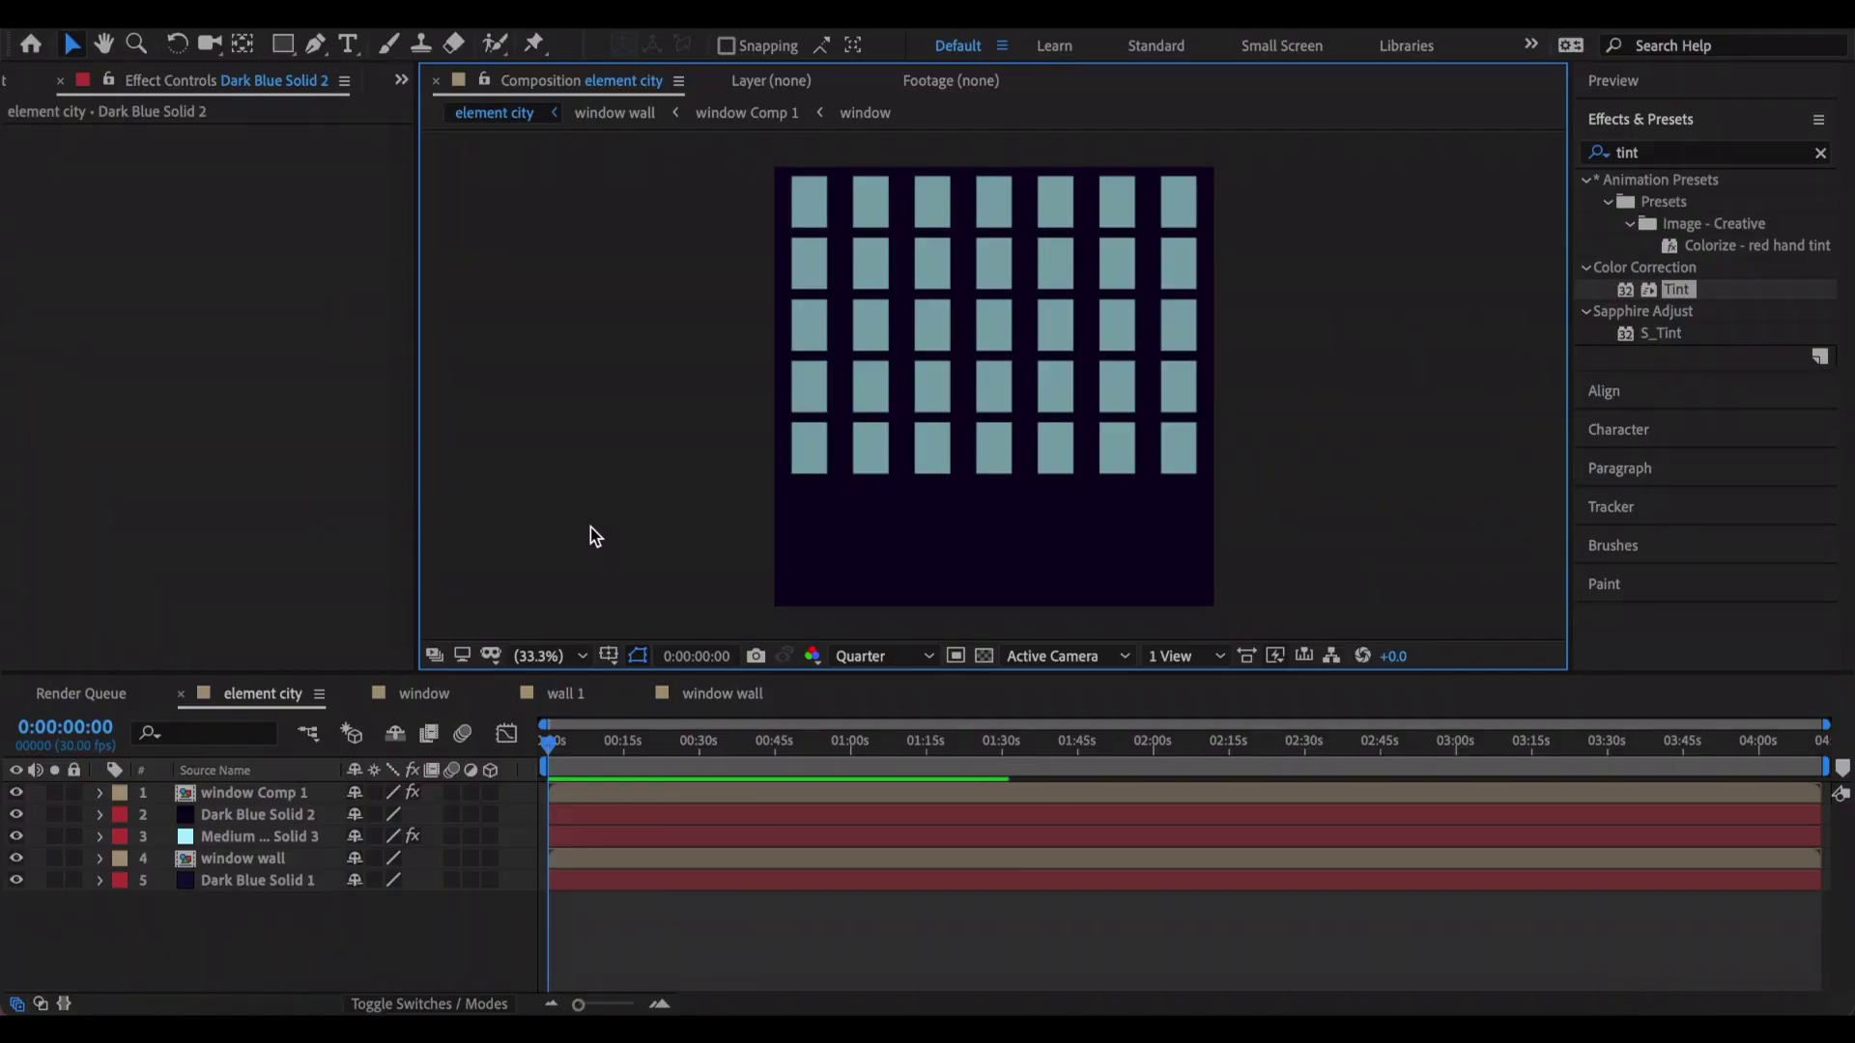
- Duplicate Dark Blue Solid 2 and pre-compose the copy with window Comp 1 as window wall 2
{"action": "left_click", "coordinate": [580, 816]}
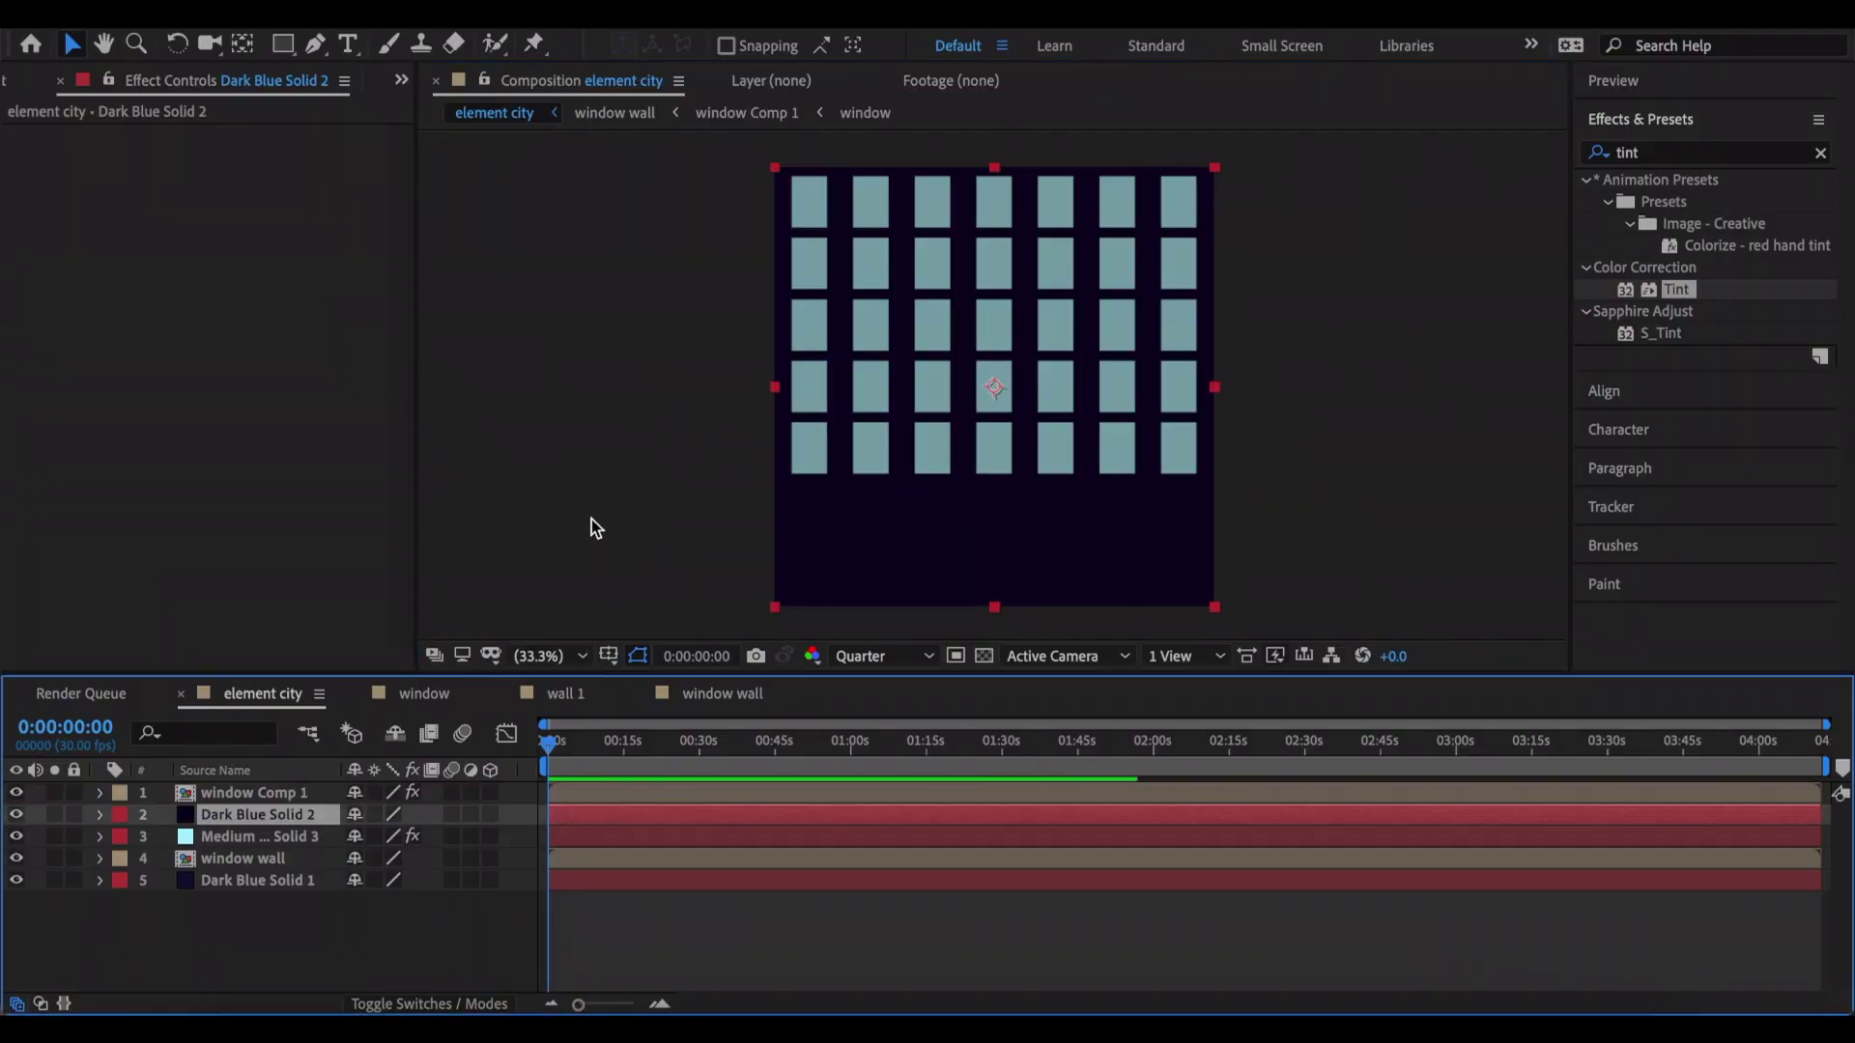
{"action": "key", "text": "ctrl+d"}
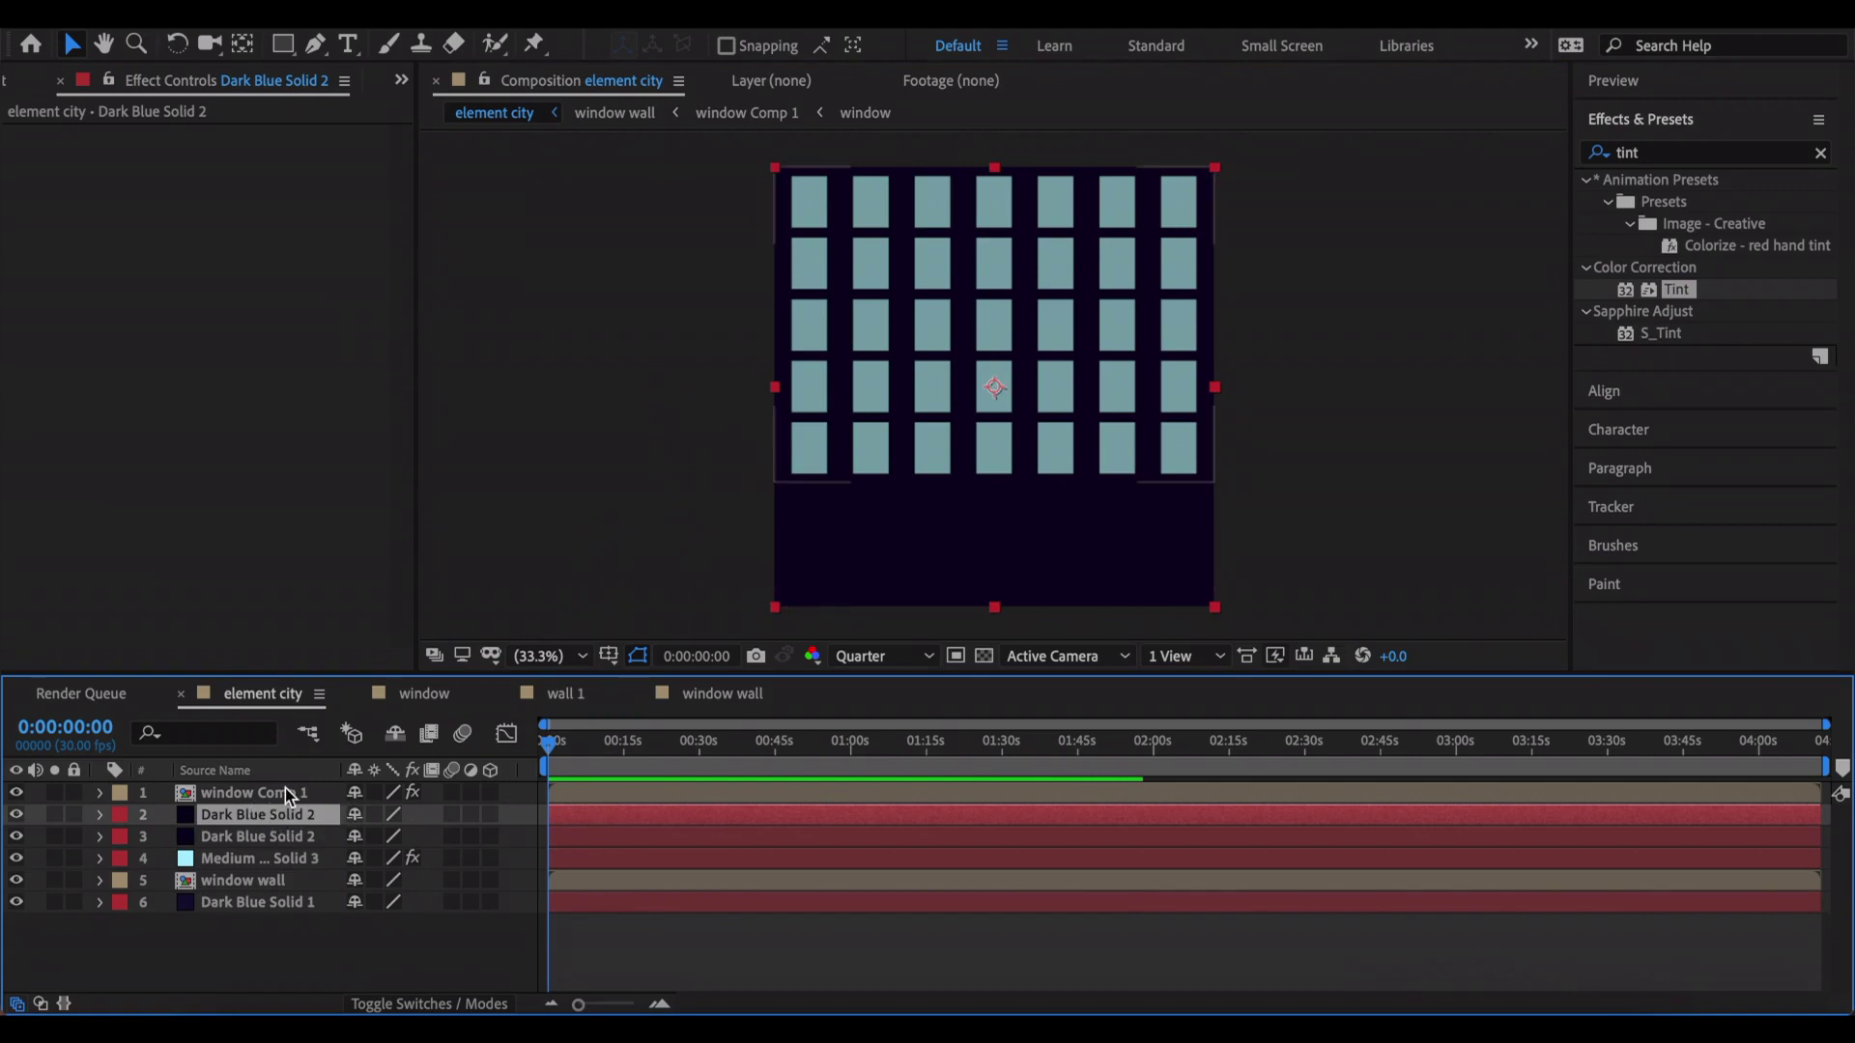
{"action": "left_click", "coordinate": [287, 794], "text": "shift"}
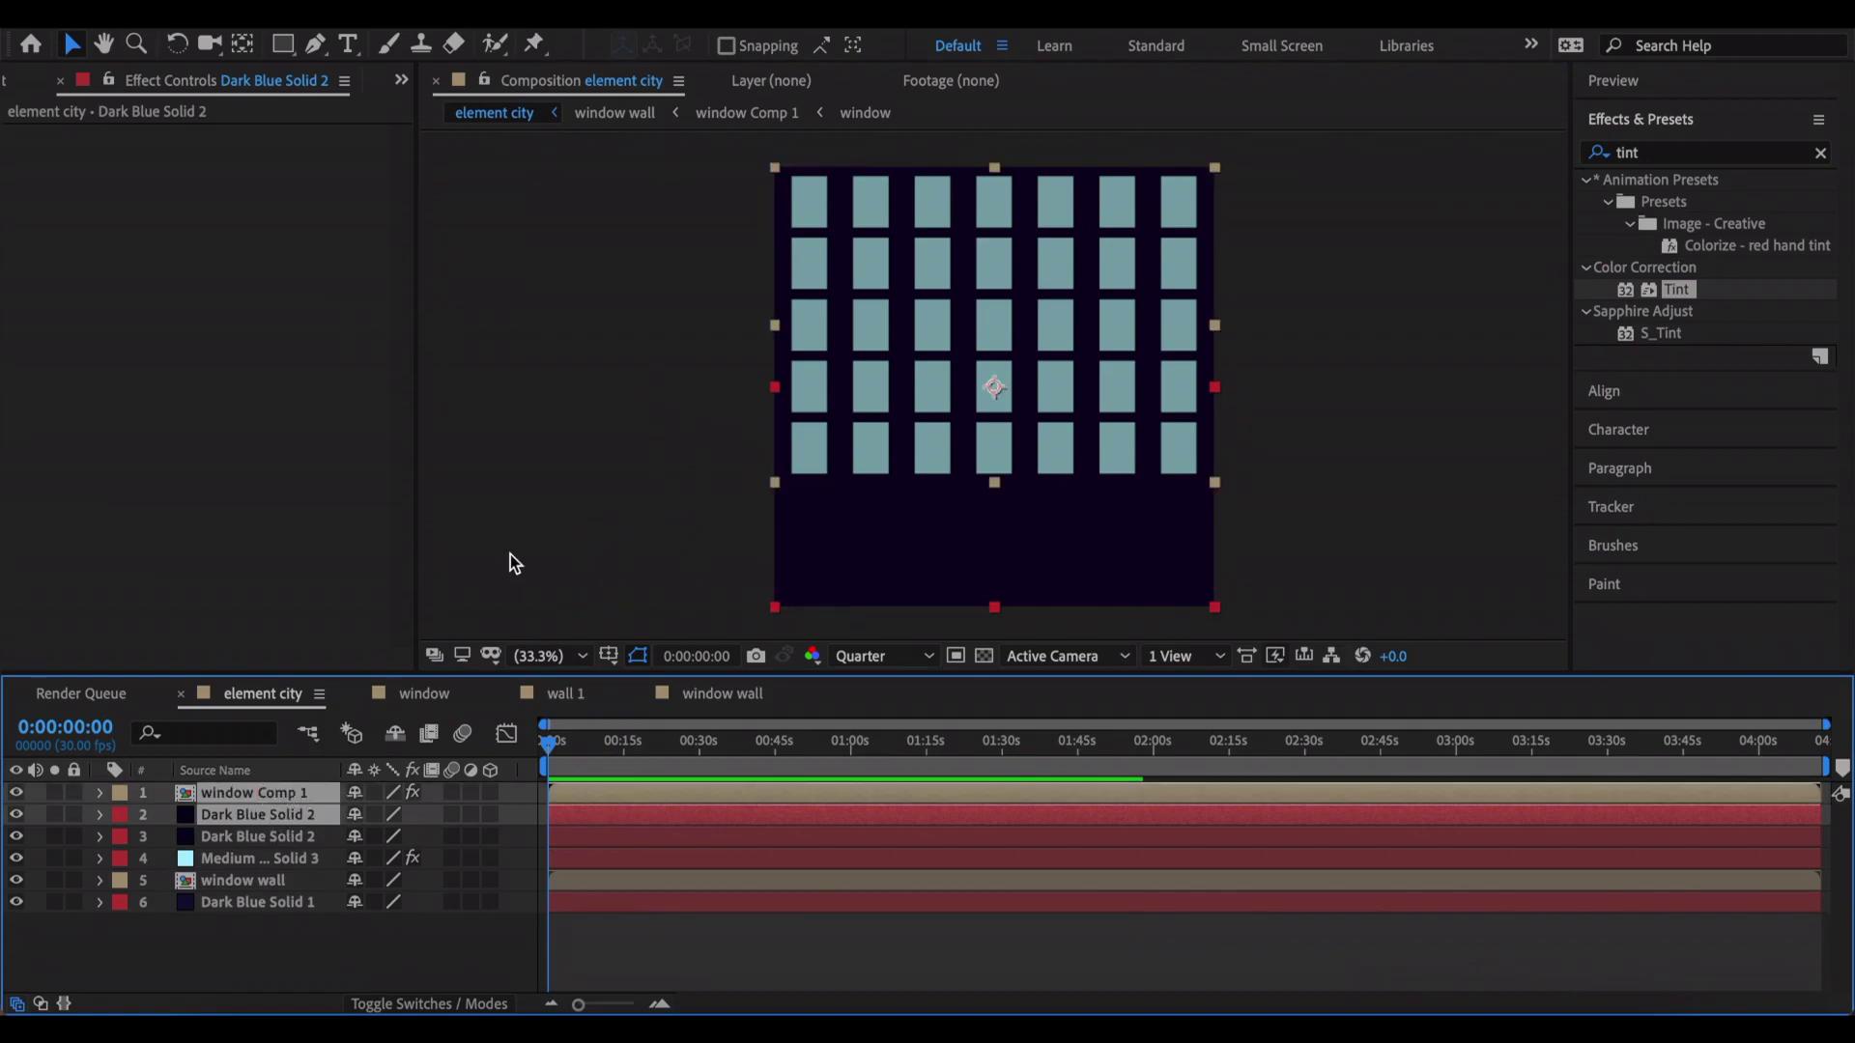
{"action": "key", "text": "ctrl+shift+c"}
{"action": "type", "text": "window wall 2"}
{"action": "key", "text": "Return"}
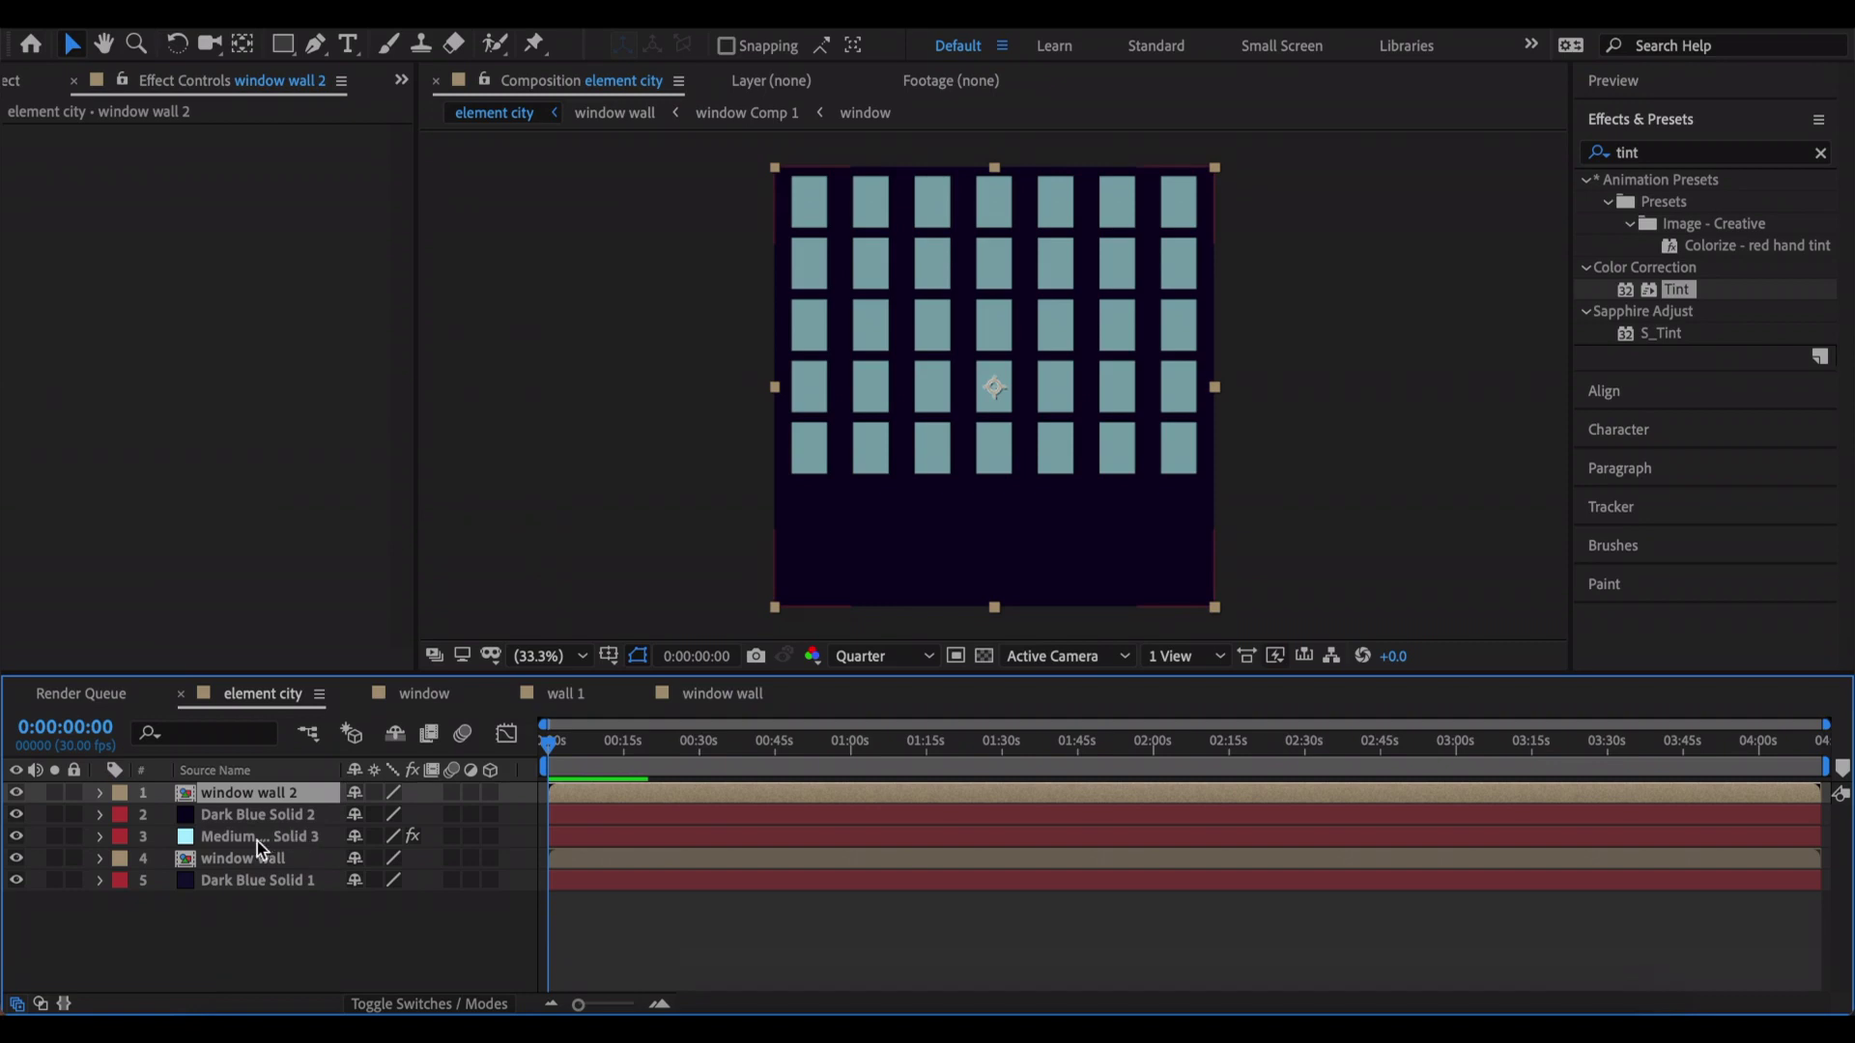
- In Element's Custom Texture Maps on the Medium Cyan Solid 3 layer, assign Dark Blue Solid 2 to Layer 3 and window wall 2 to Layer 4
{"action": "left_click", "coordinate": [258, 839]}
{"action": "left_click", "coordinate": [34, 374]}
{"action": "left_click", "coordinate": [58, 417]}
{"action": "left_click", "coordinate": [261, 309]}
{"action": "left_click", "coordinate": [280, 406]}
{"action": "left_click", "coordinate": [282, 351]}
{"action": "left_click", "coordinate": [290, 414]}
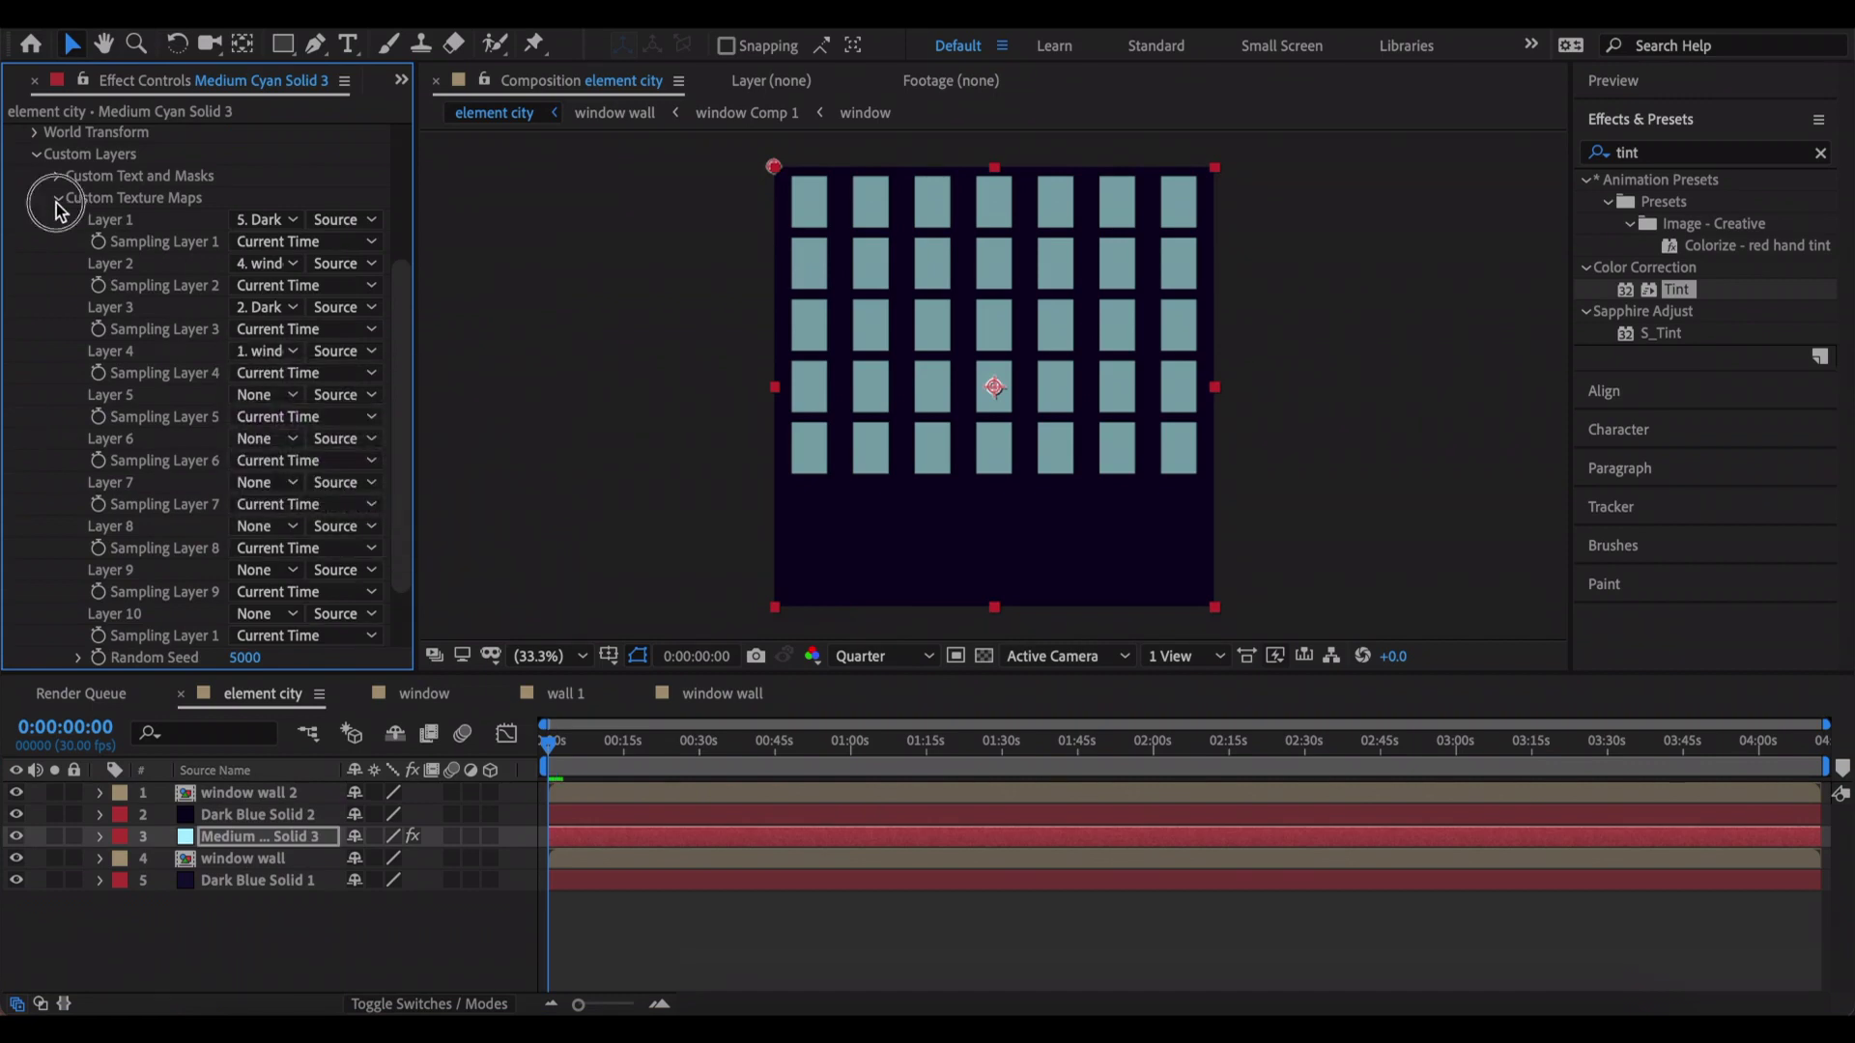
{"action": "left_click", "coordinate": [56, 200]}
{"action": "left_click", "coordinate": [37, 376]}
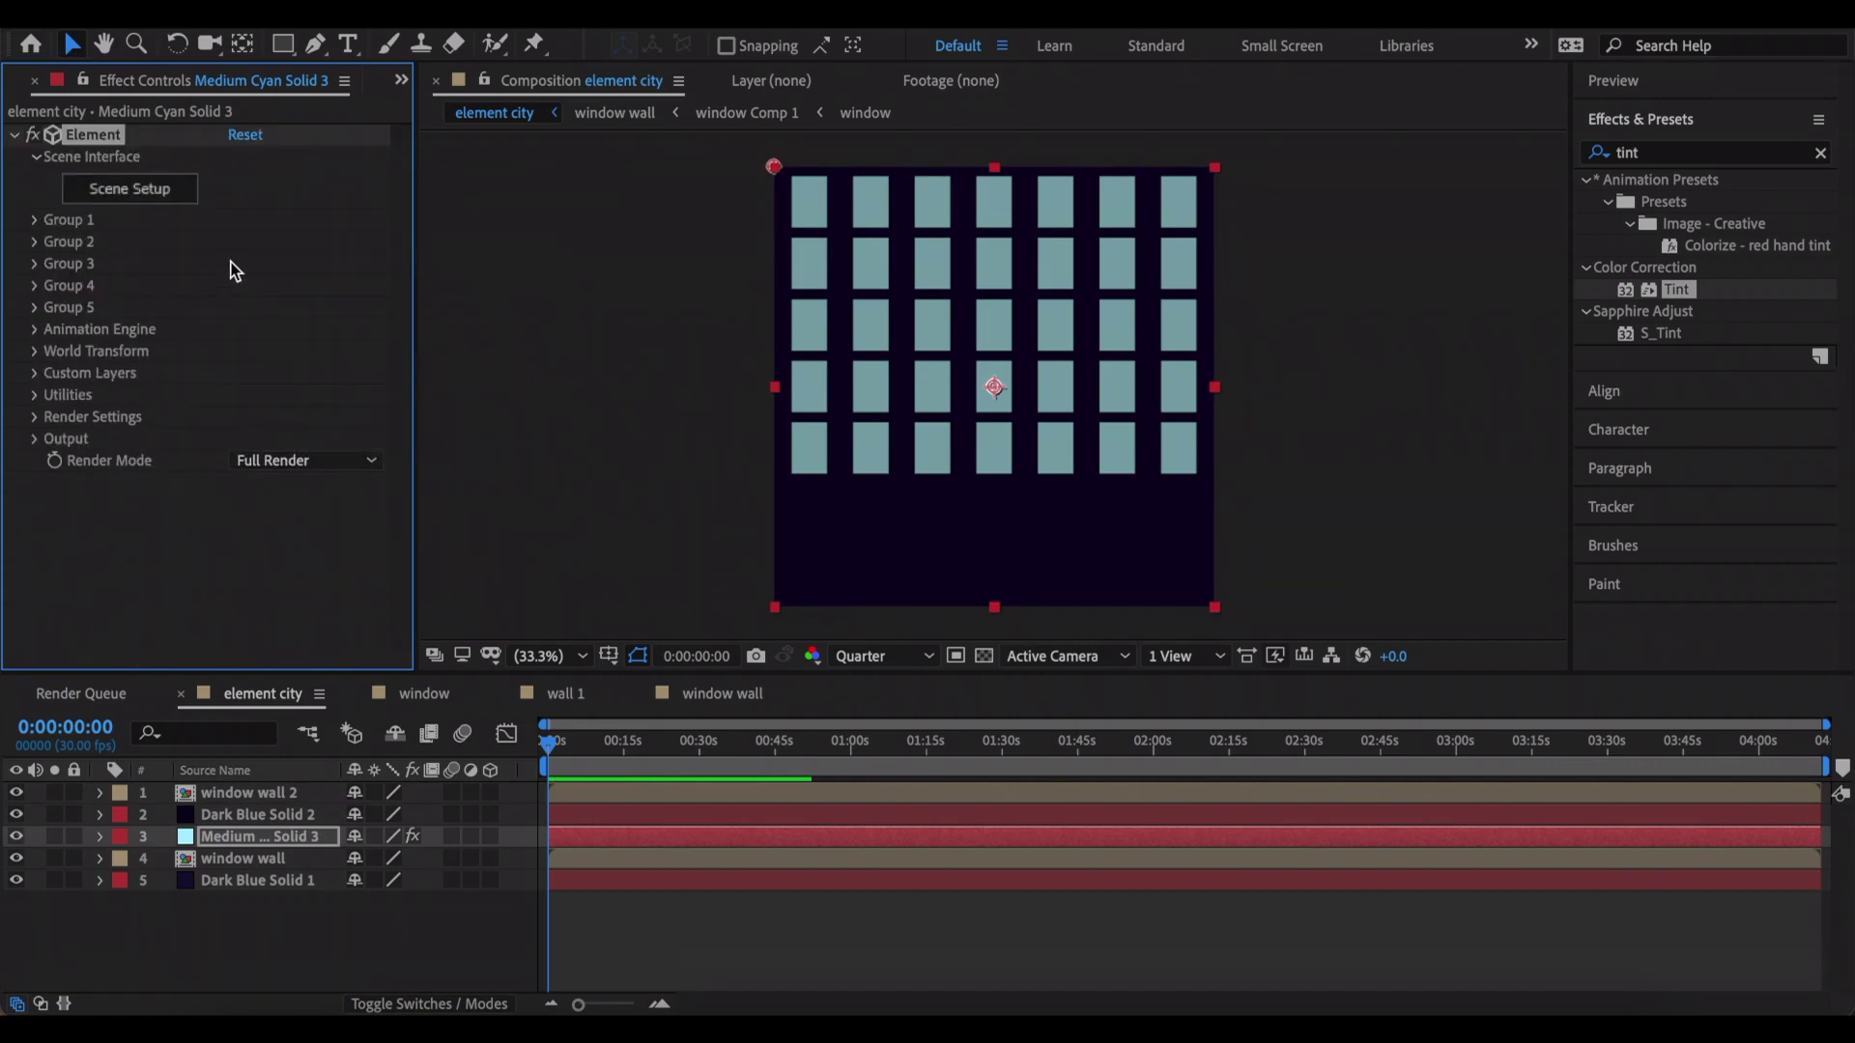
- Open the Element scene setup and give the new white box's material the Custom Layer 4 [window wall 2] diffuse texture
{"action": "left_click", "coordinate": [185, 191]}
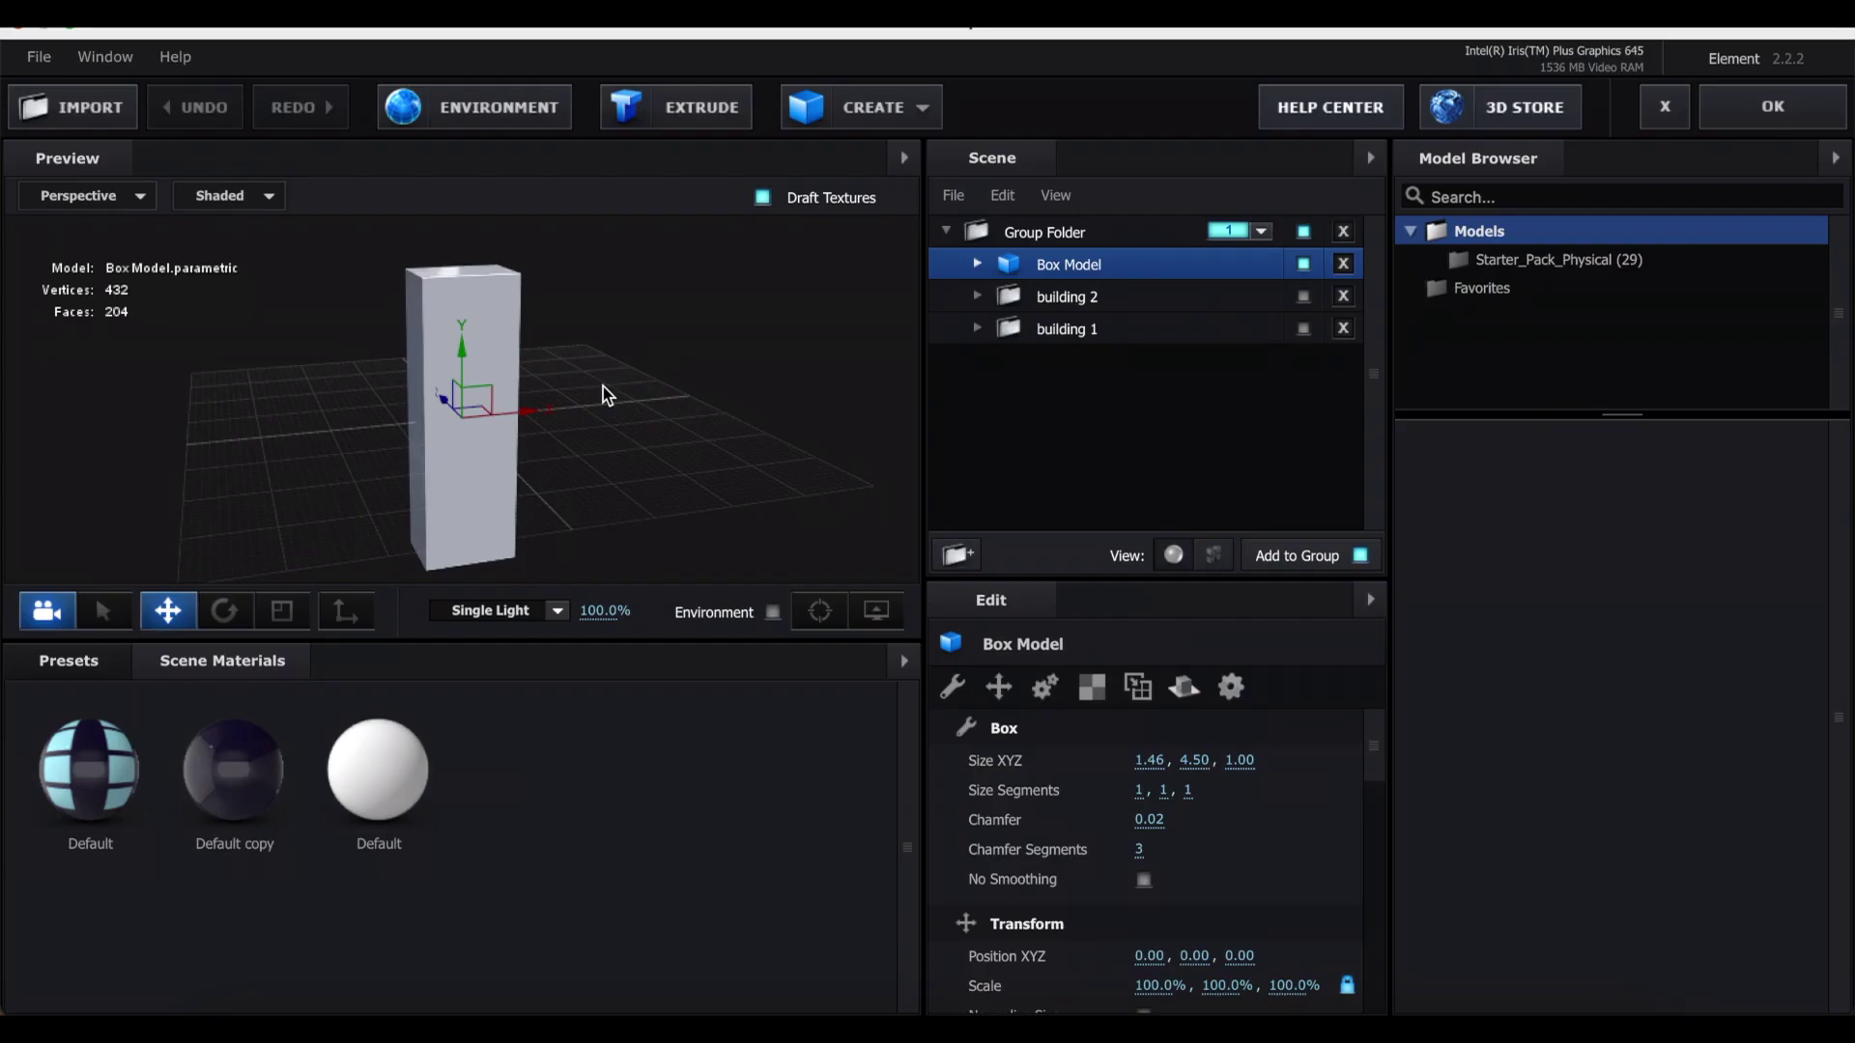
{"action": "left_click", "coordinate": [977, 264]}
{"action": "left_click", "coordinate": [1102, 297]}
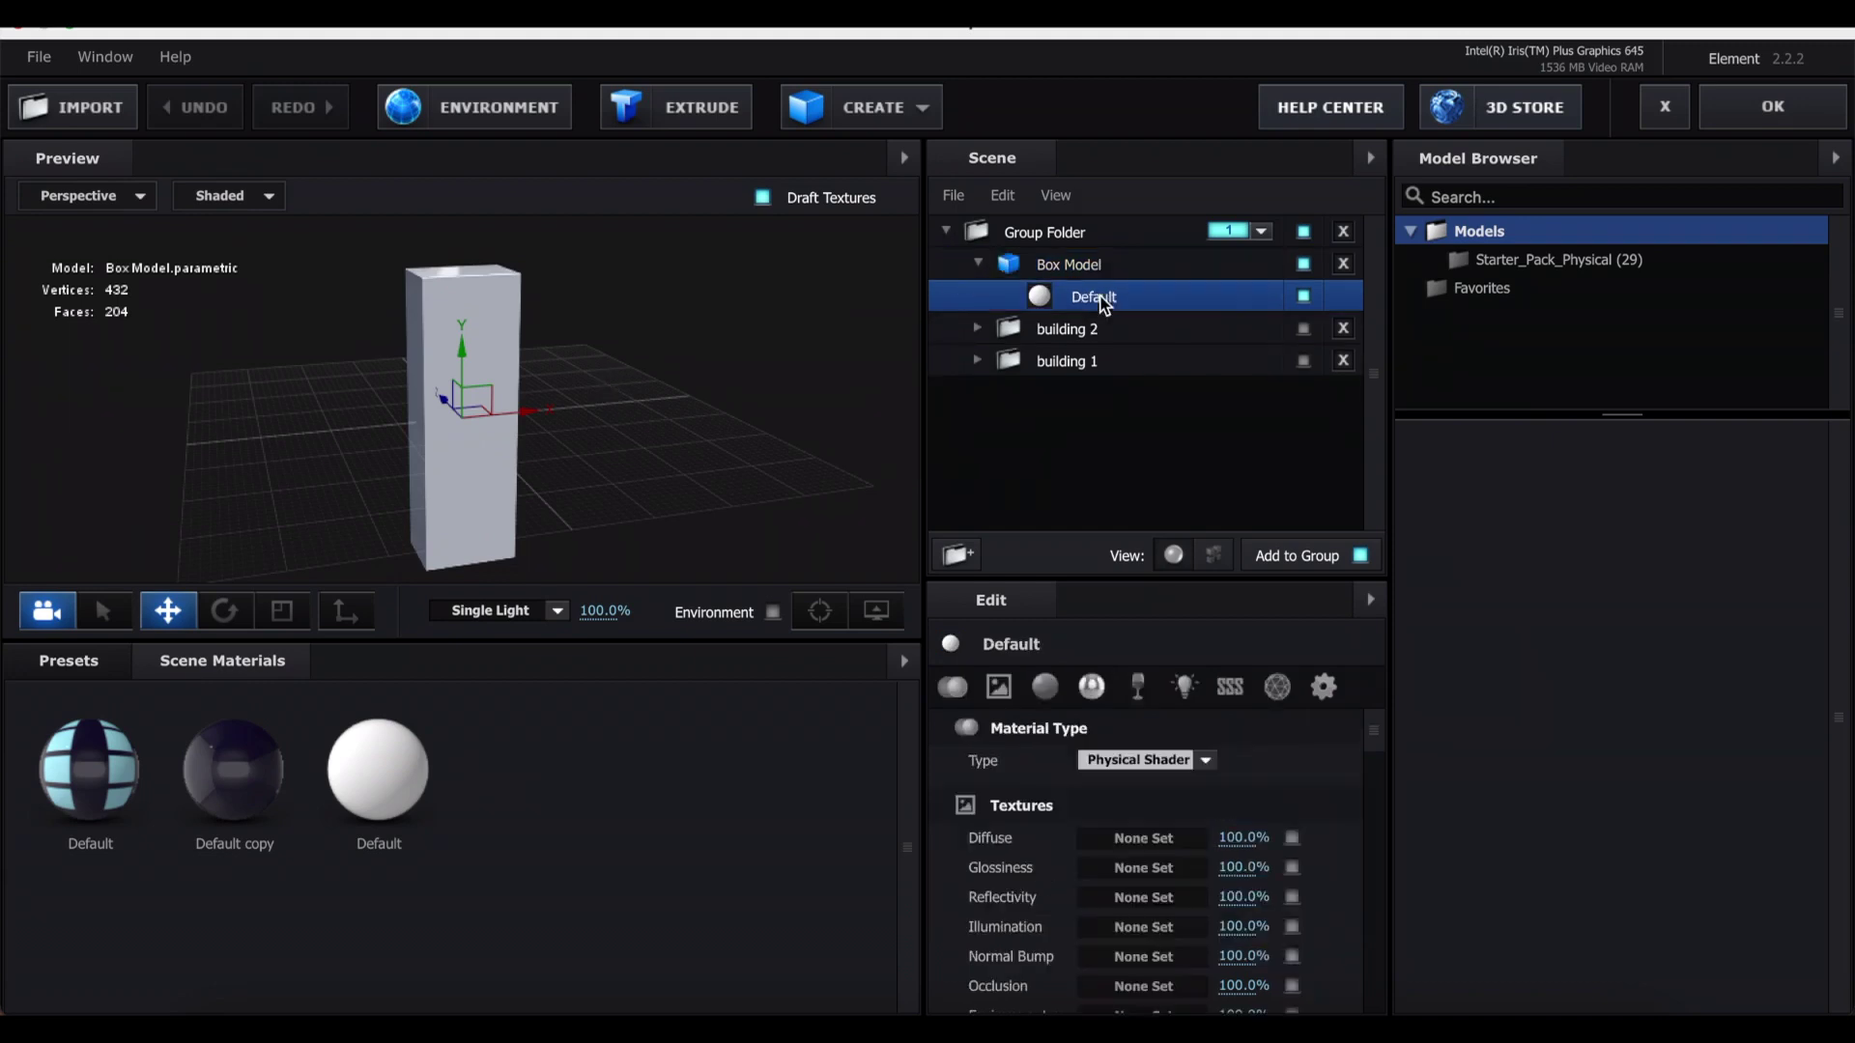
{"action": "left_click", "coordinate": [1102, 838]}
{"action": "left_click", "coordinate": [874, 232]}
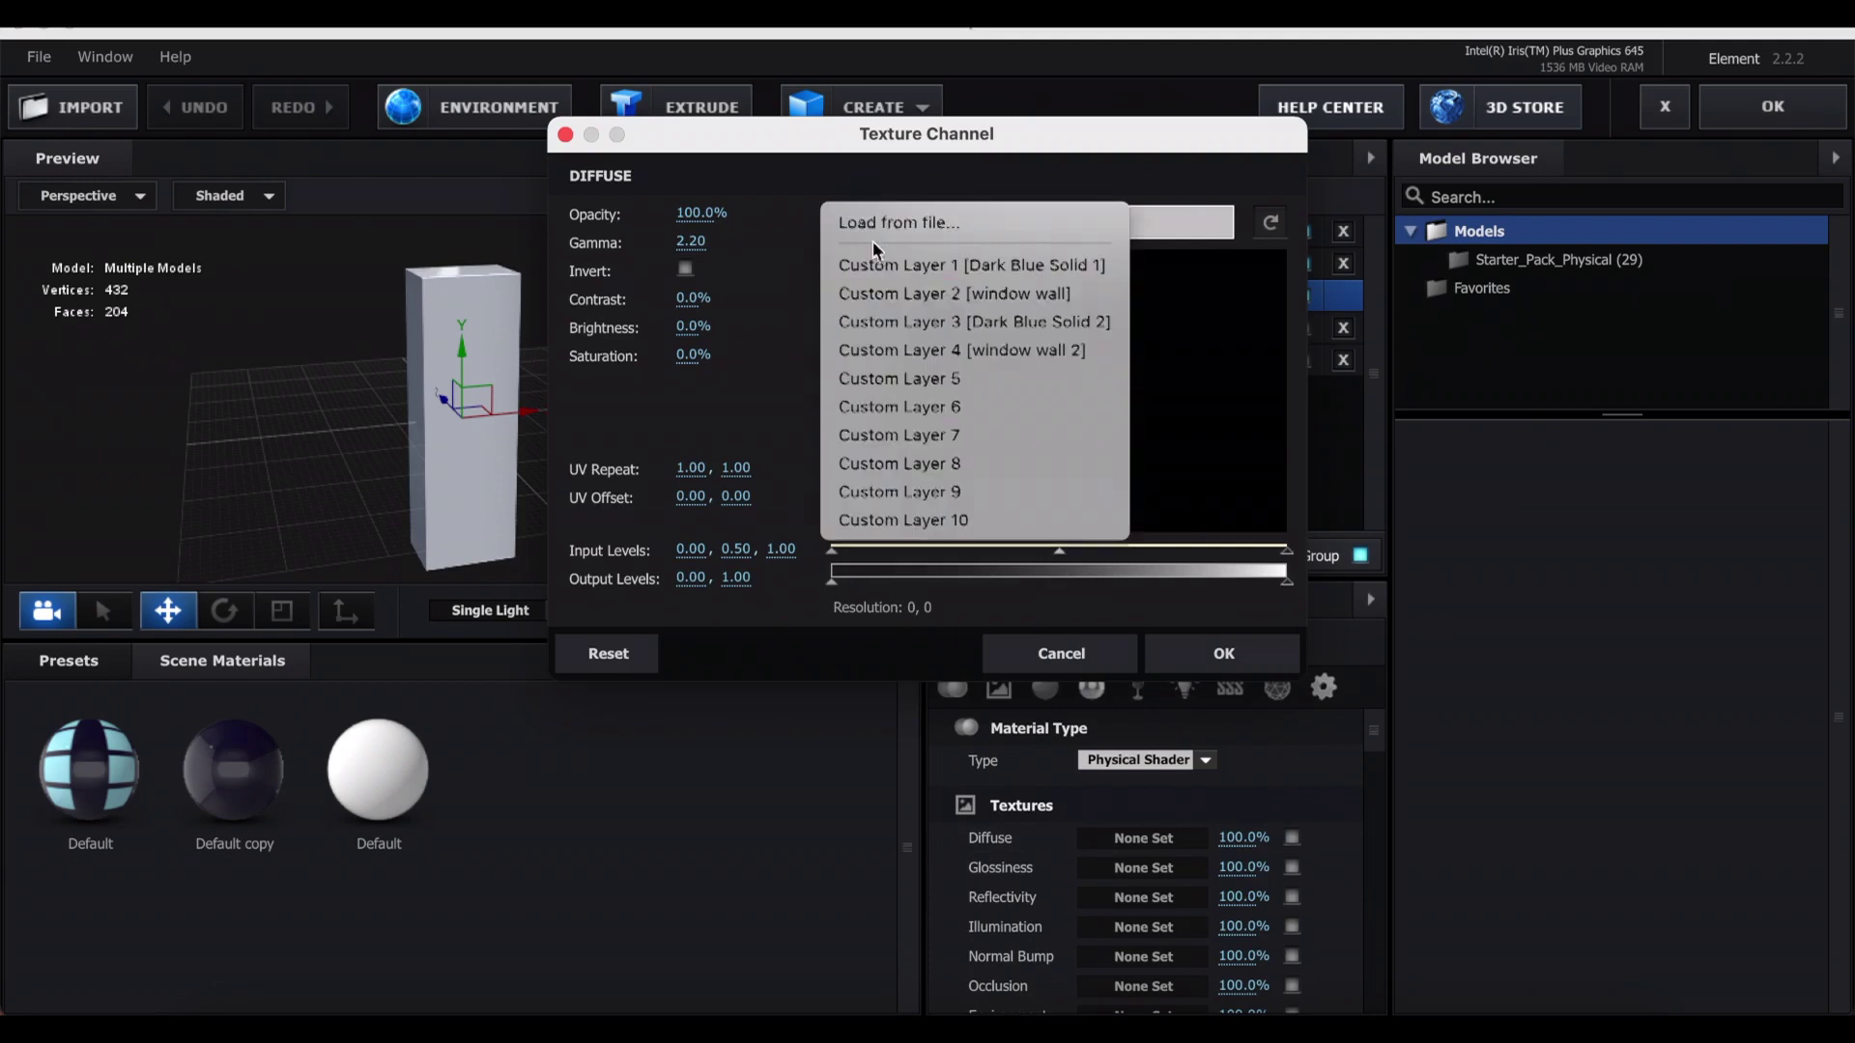
{"action": "left_click", "coordinate": [954, 343]}
{"action": "left_click", "coordinate": [1156, 650]}
- Set the material's reflectivity intensity to 7.0% and the box's UV Repeat to 0.59, 1.00 with UV Offset -0.01, 0.00
{"action": "left_click_drag", "start_coordinate": [1376, 732], "coordinate": [1399, 804]}
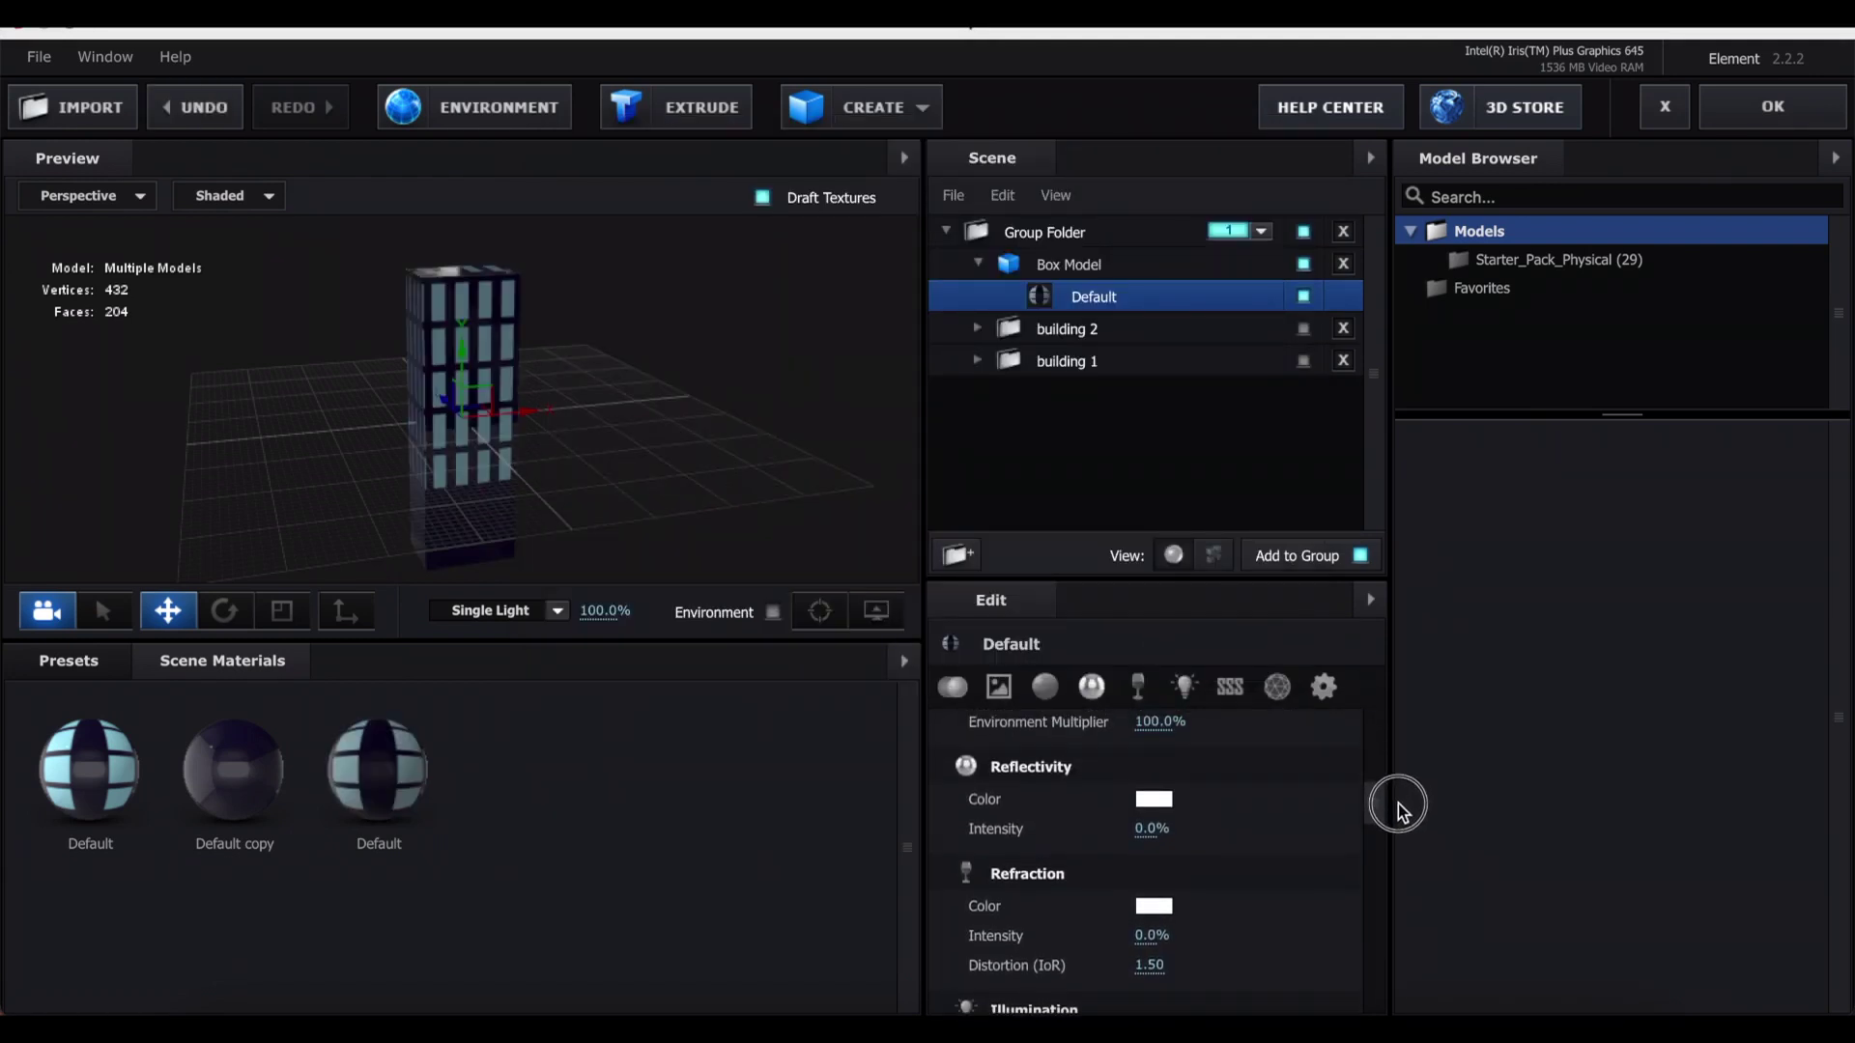
{"action": "left_click_drag", "start_coordinate": [1167, 828], "coordinate": [1157, 839]}
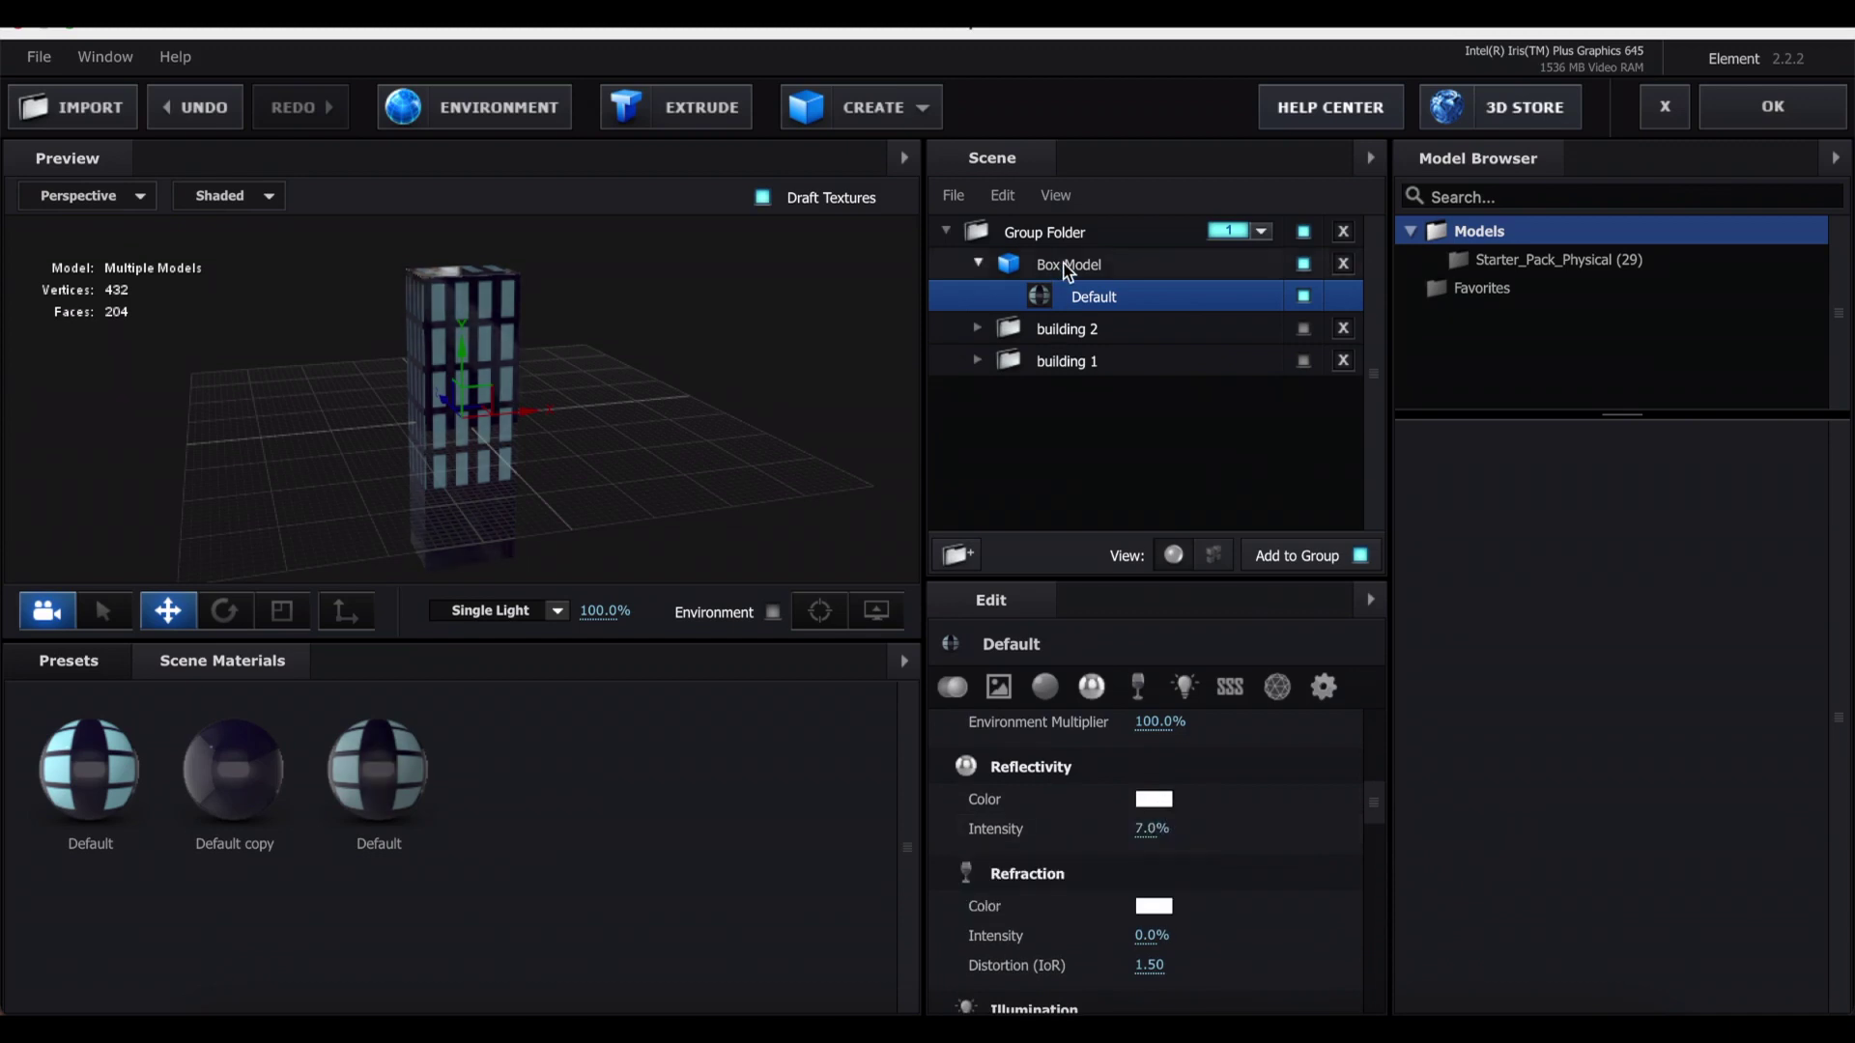
{"action": "left_click", "coordinate": [1067, 267]}
{"action": "left_click", "coordinate": [1092, 687]}
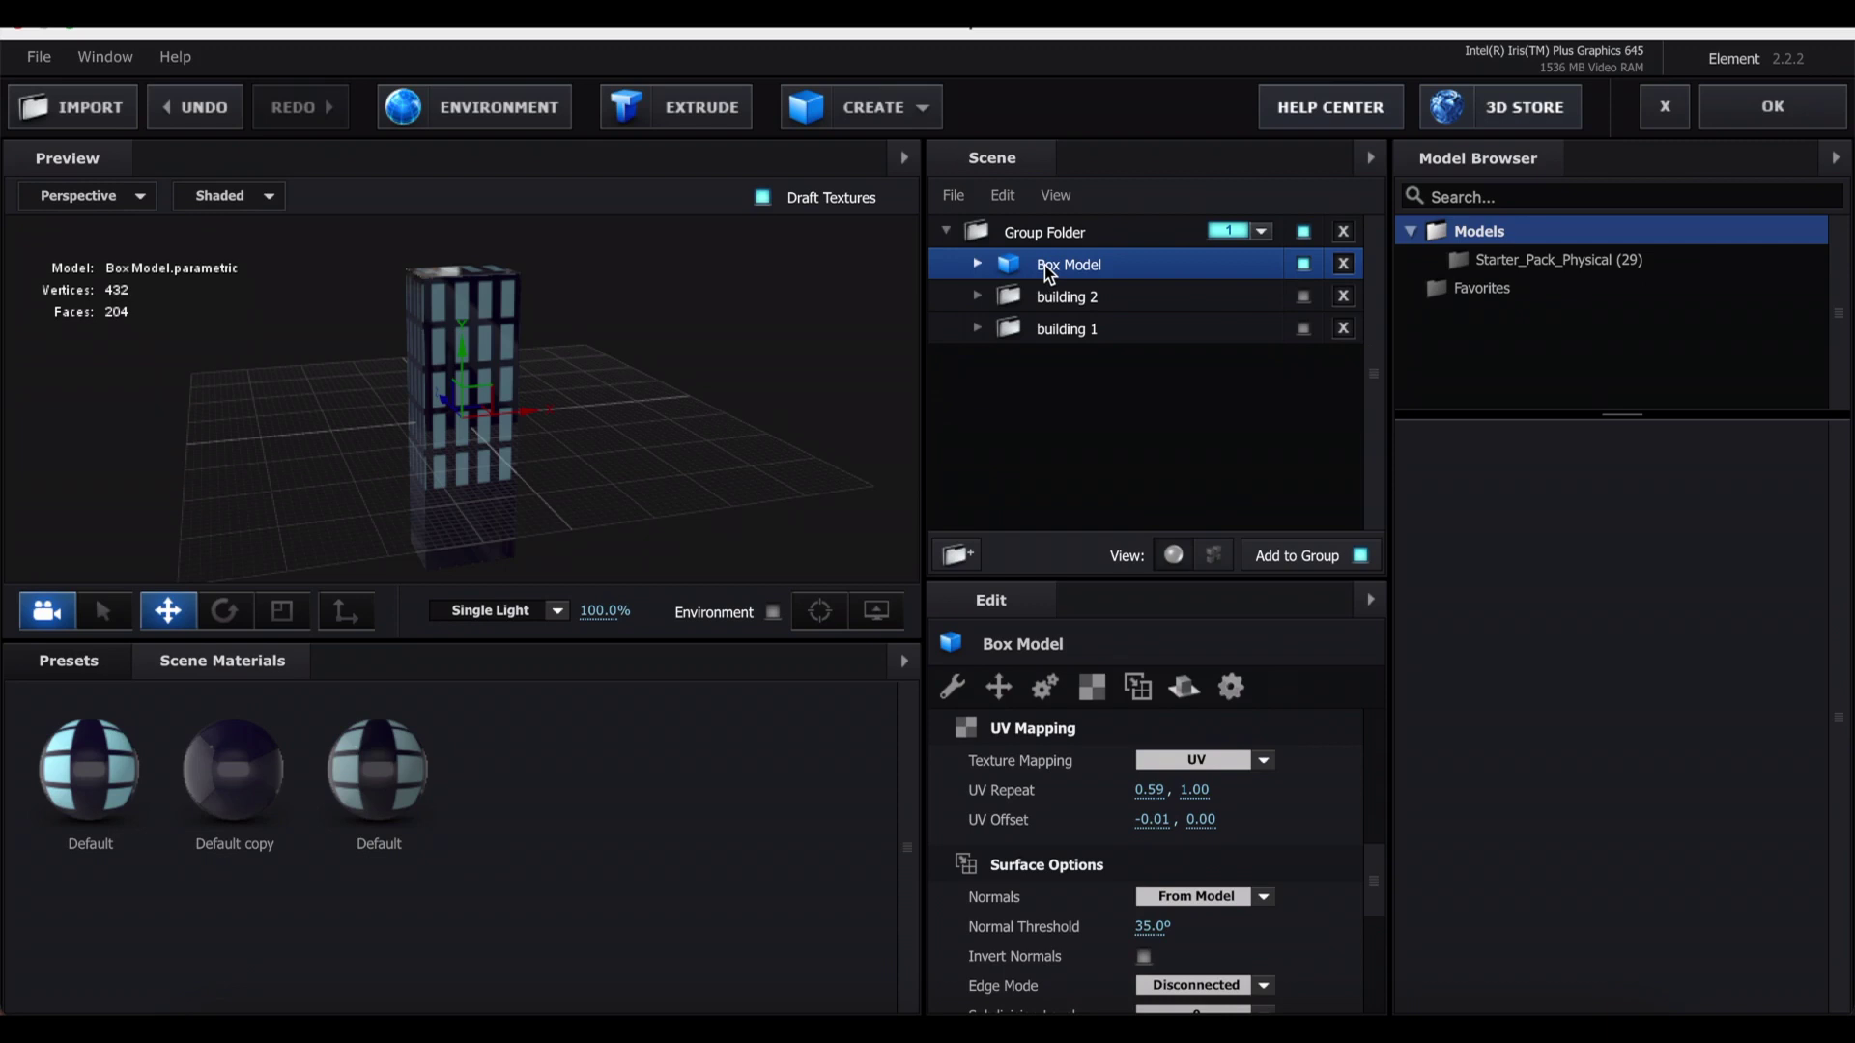
- Duplicate the textured box, flatten the copy to Y size 0.00 and raise it above the tower to Y position 2.56
{"action": "key", "text": "ctrl+d"}
{"action": "left_click", "coordinate": [953, 688]}
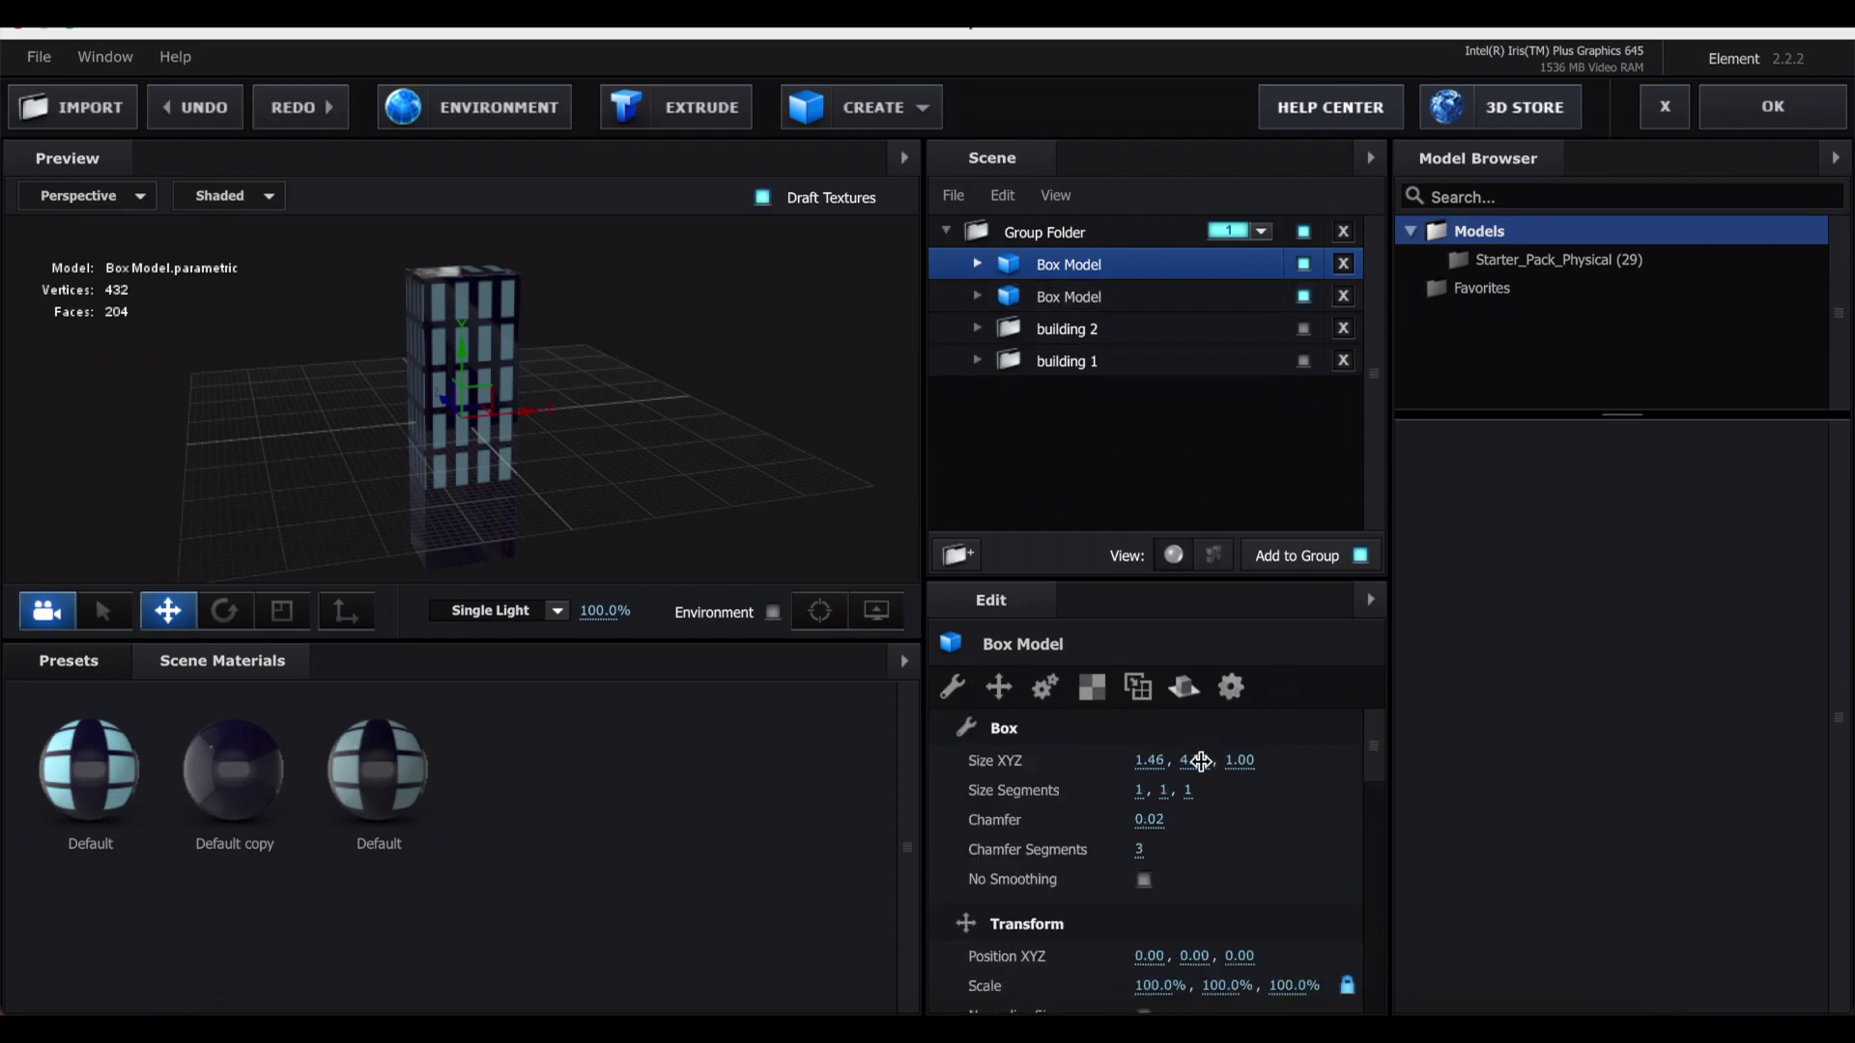
{"action": "left_click_drag", "start_coordinate": [1193, 762], "coordinate": [429, 753]}
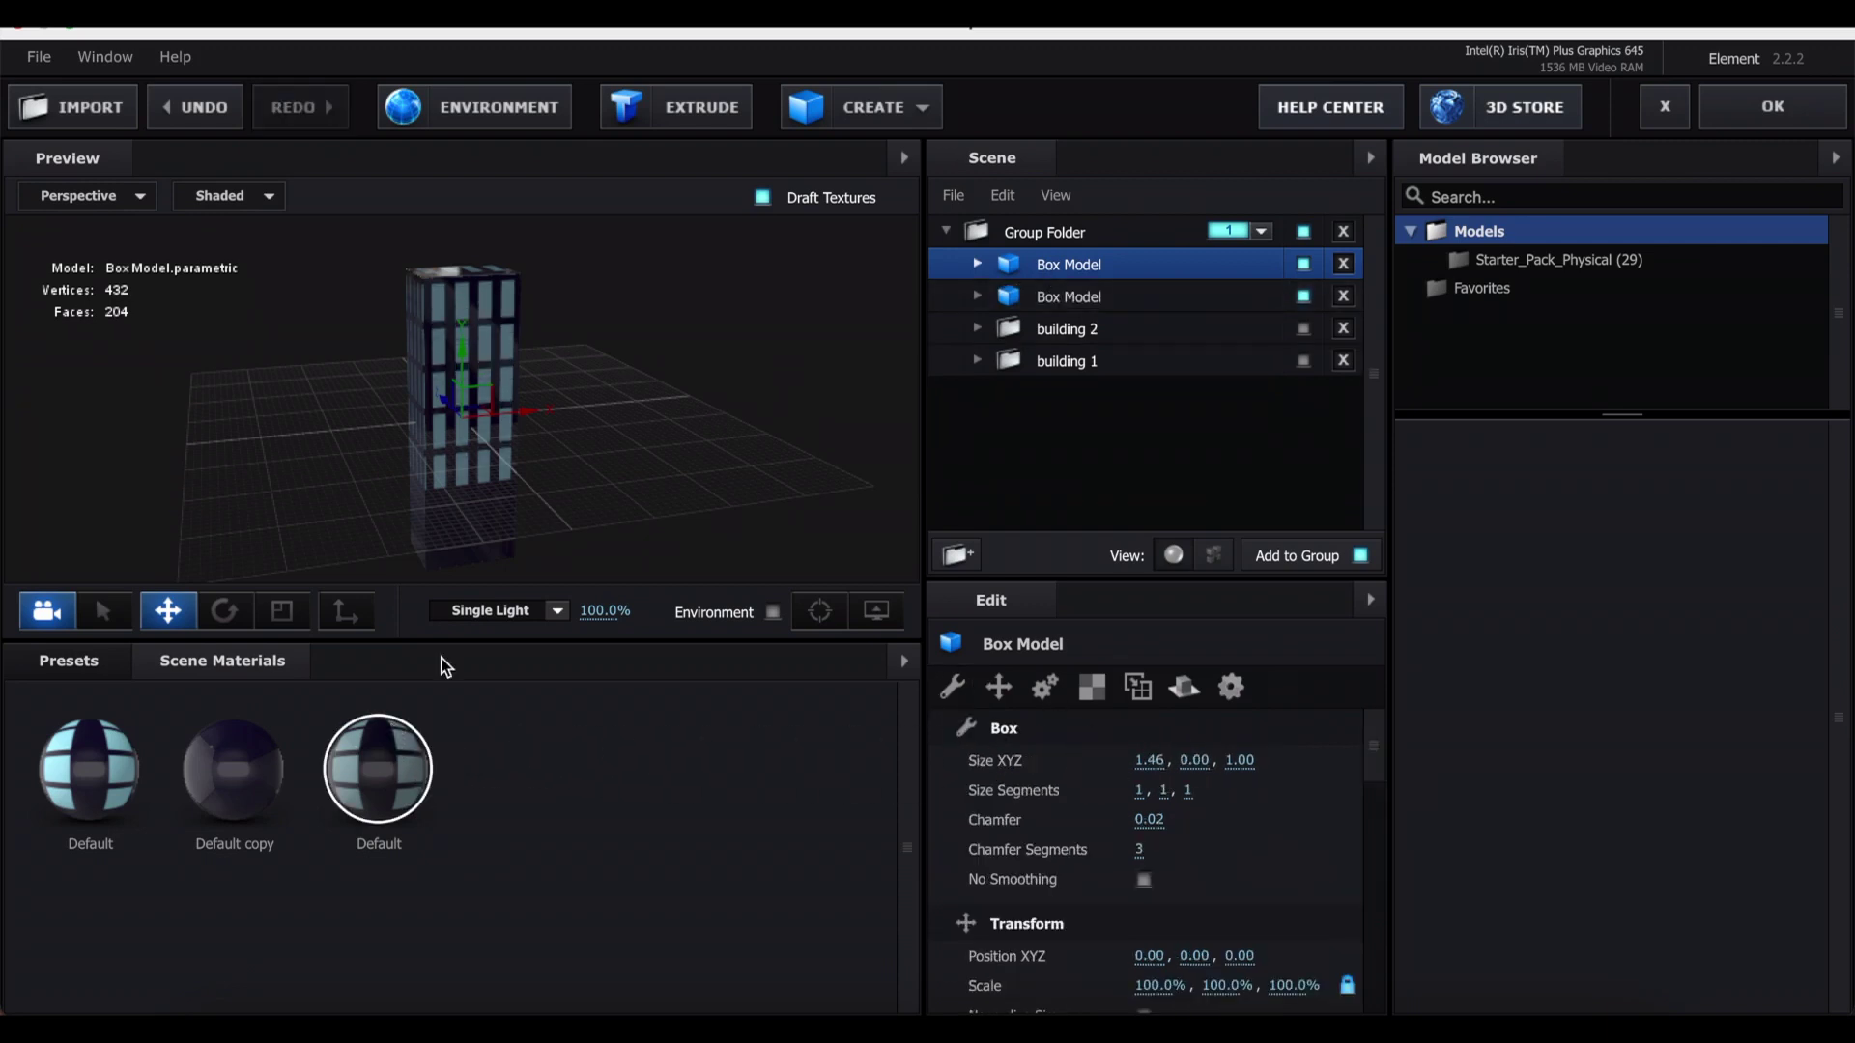
{"action": "left_click_drag", "start_coordinate": [449, 382], "coordinate": [489, 194]}
- Duplicate and replace the flat slab's material, and set the copy's diffuse texture to Custom Layer 3 [Dark Blue Solid 2]
{"action": "left_click", "coordinate": [978, 264]}
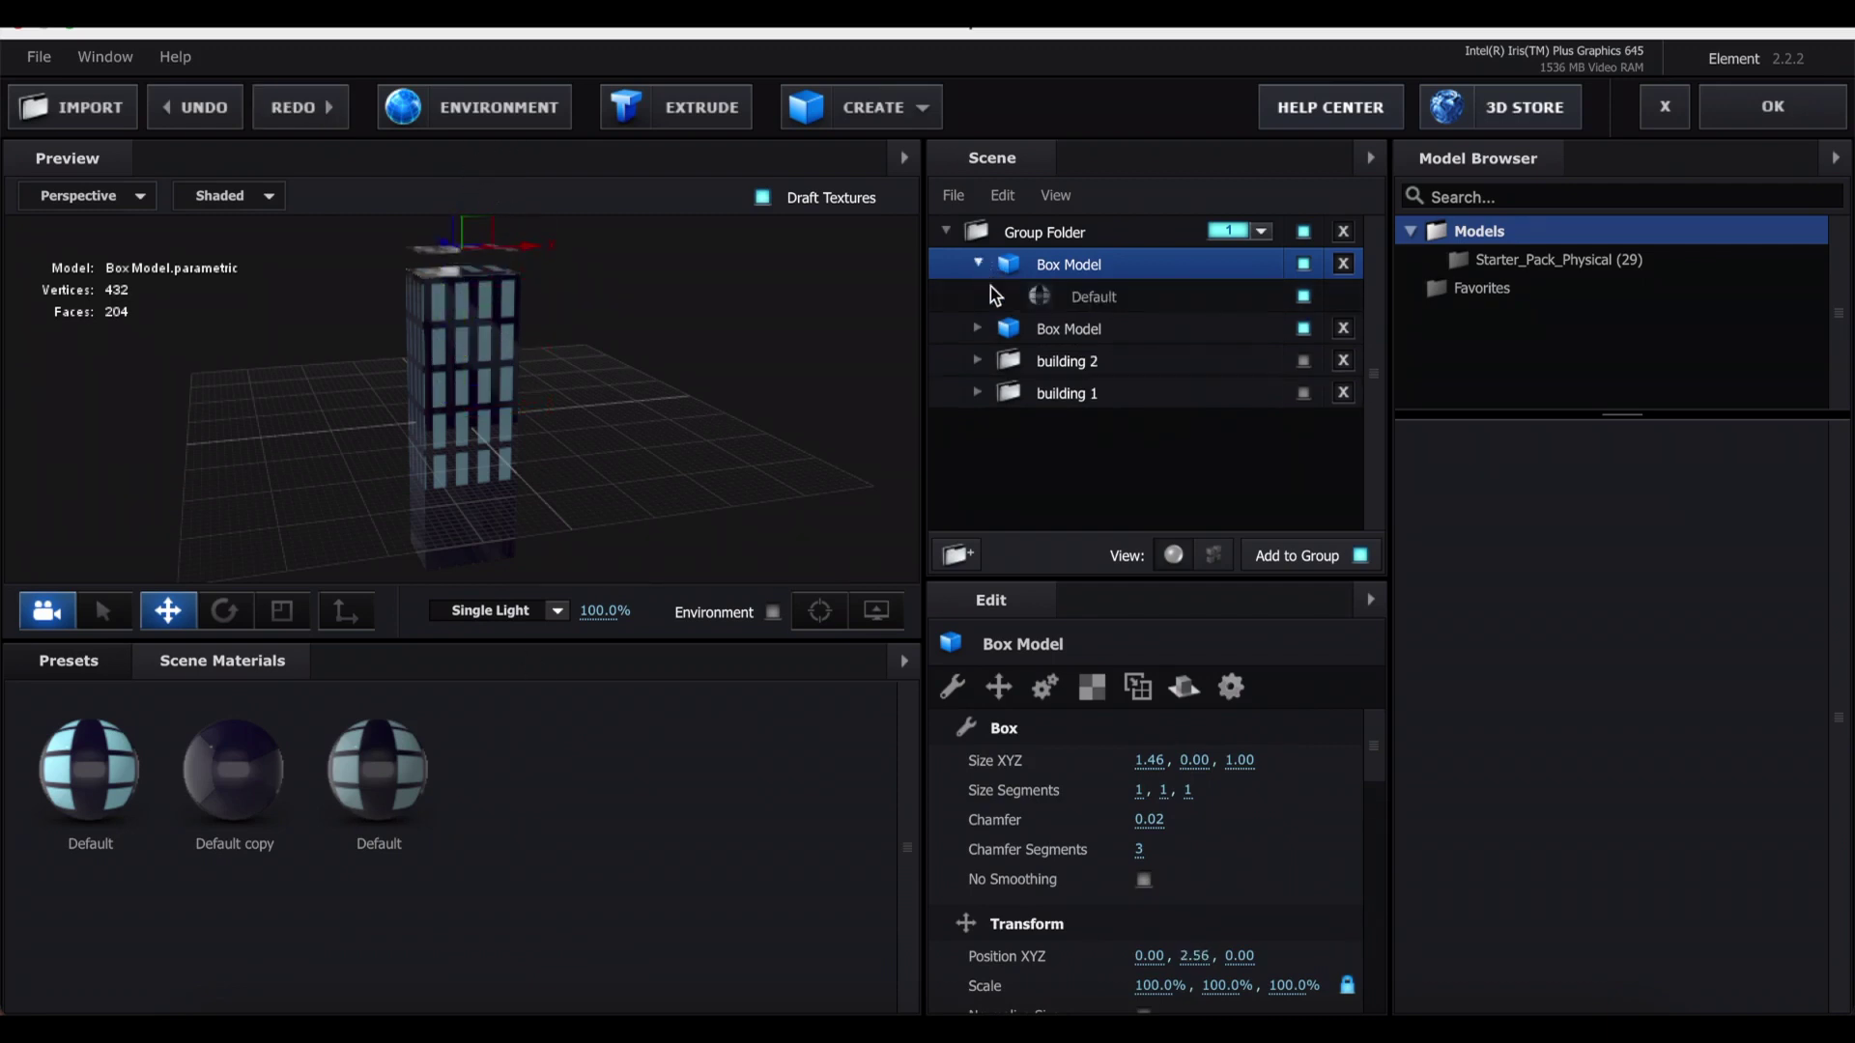
{"action": "right_click", "coordinate": [1100, 299]}
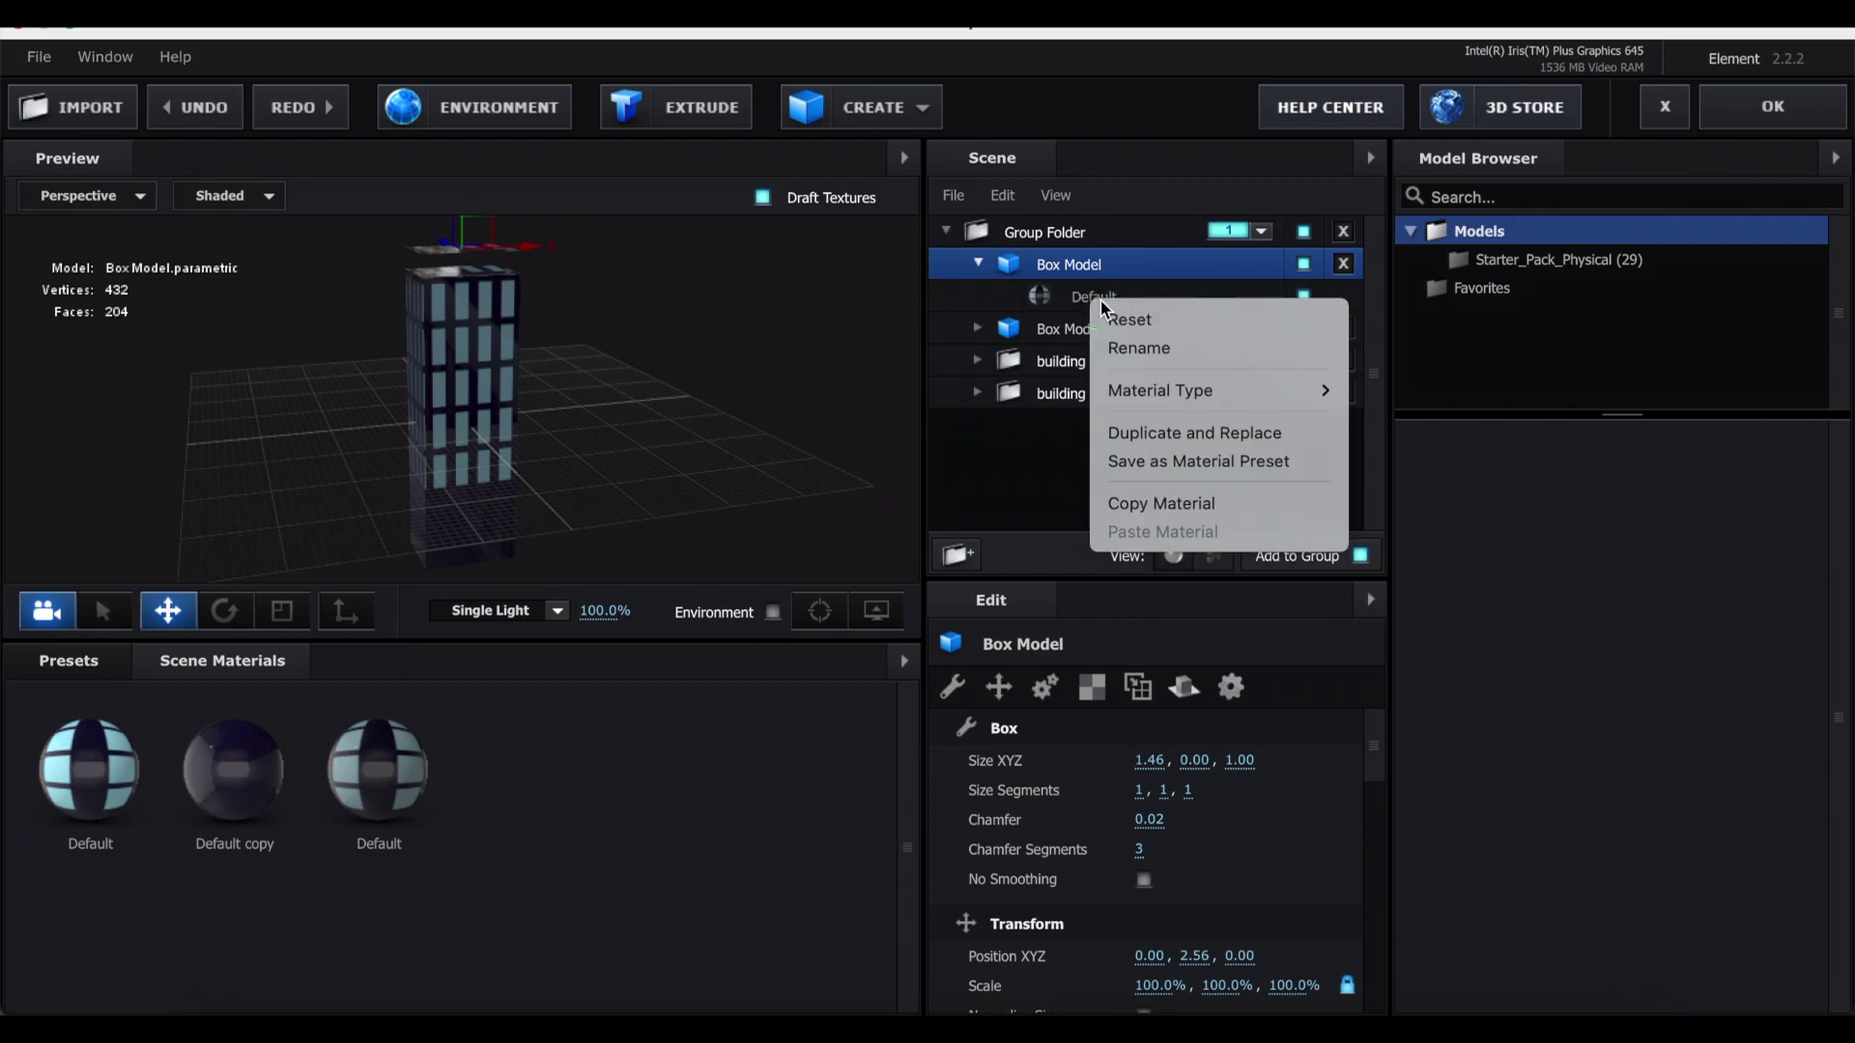
{"action": "left_click", "coordinate": [1169, 431]}
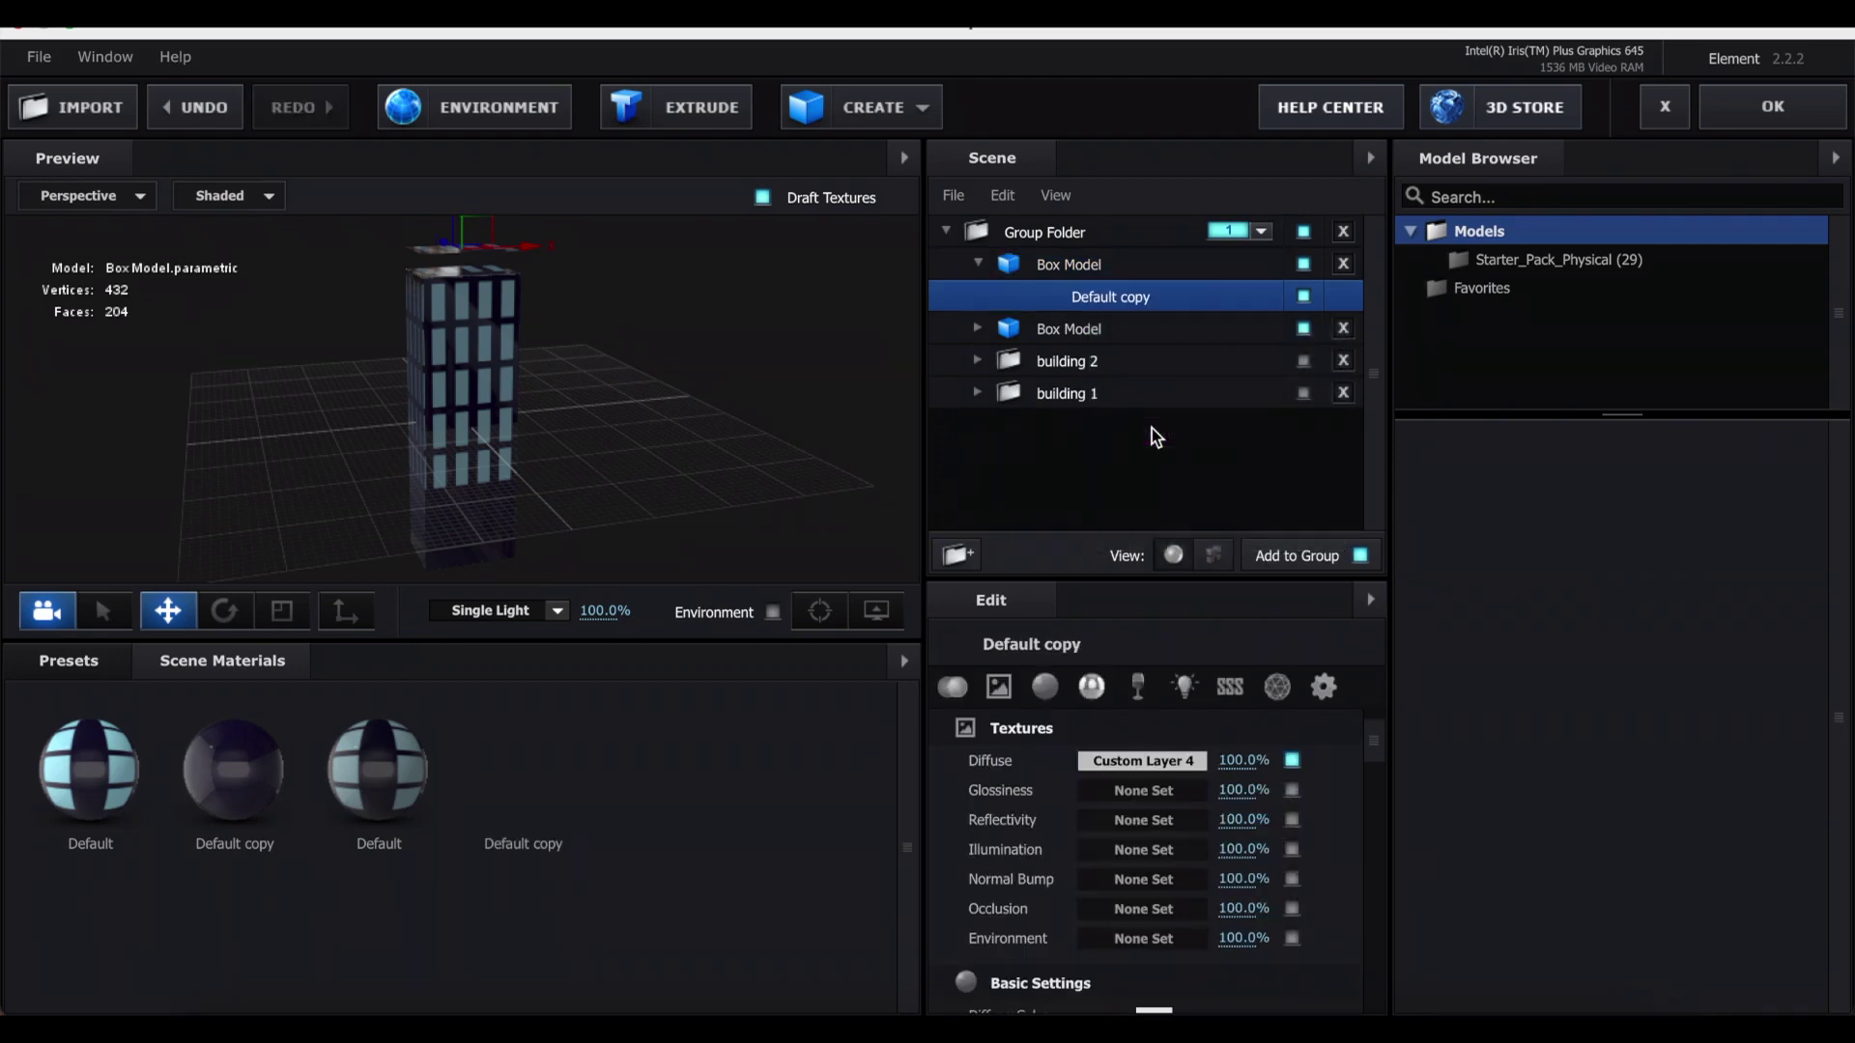
{"action": "left_click", "coordinate": [1095, 761]}
{"action": "left_click", "coordinate": [918, 222]}
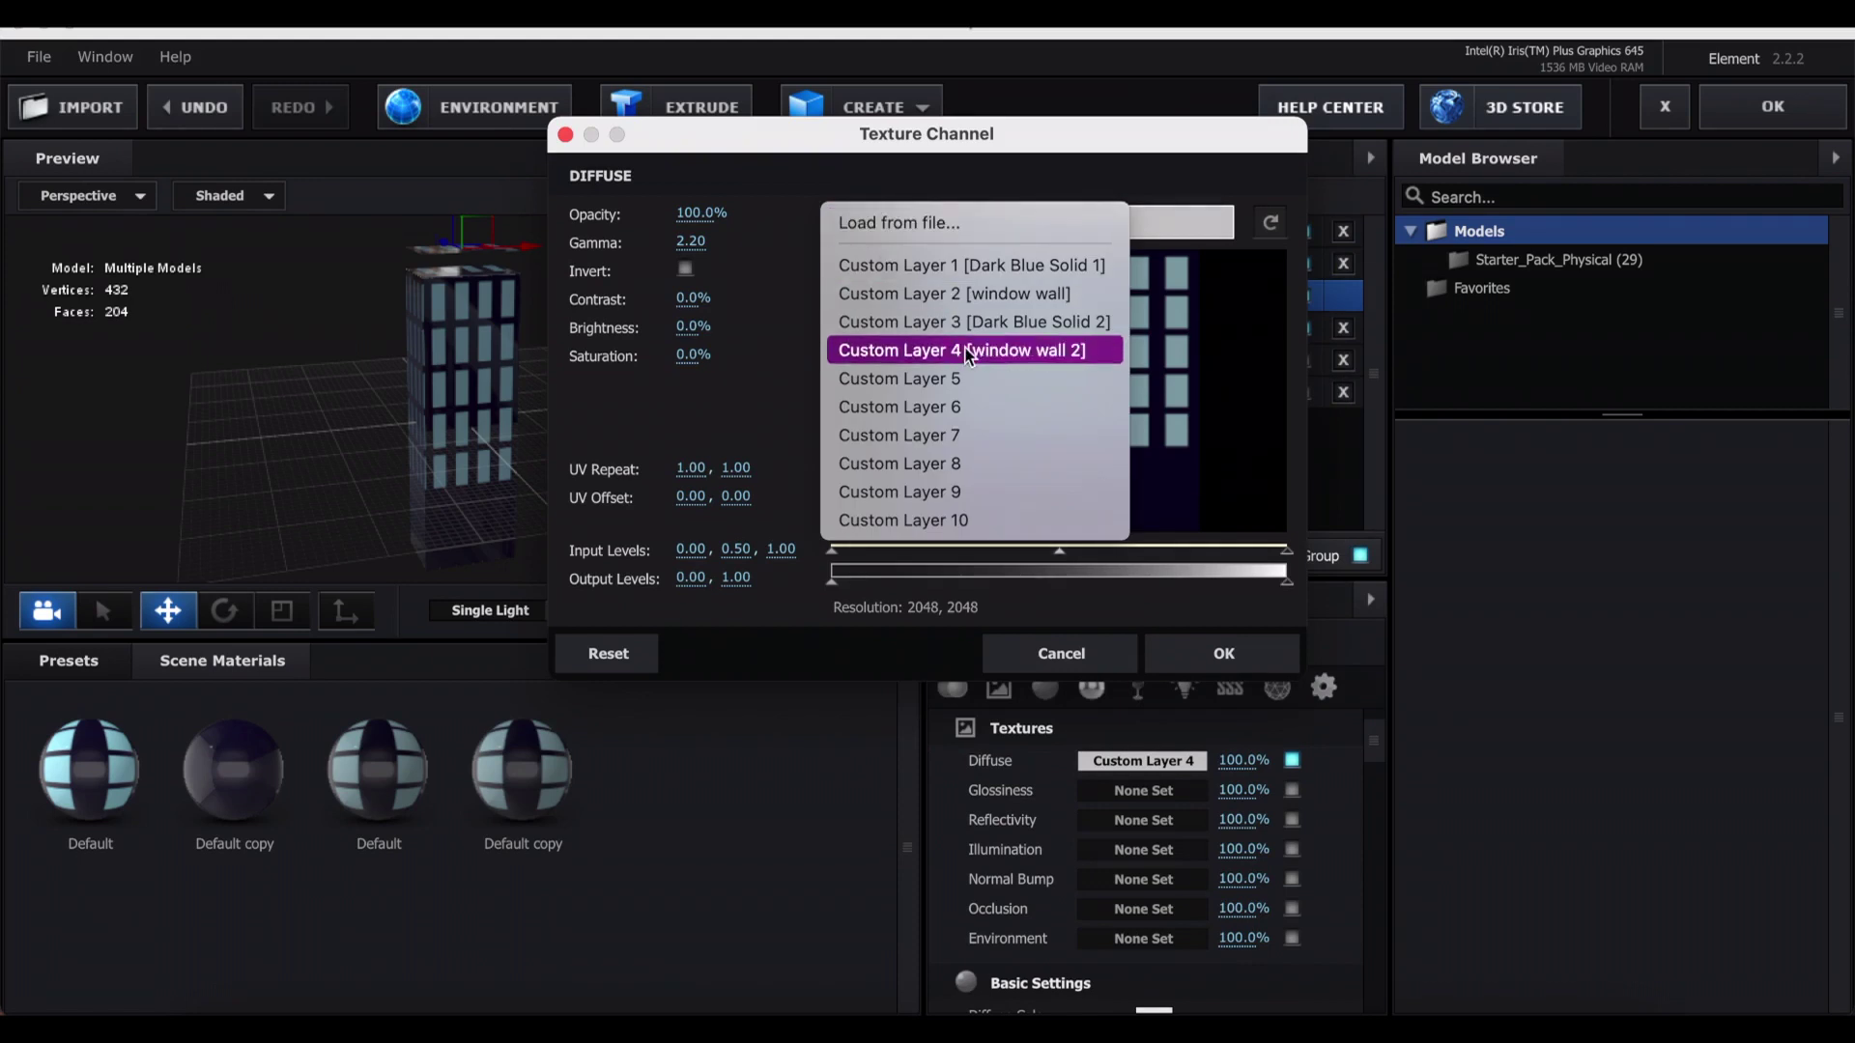
{"action": "left_click", "coordinate": [956, 324]}
{"action": "left_click", "coordinate": [1276, 653]}
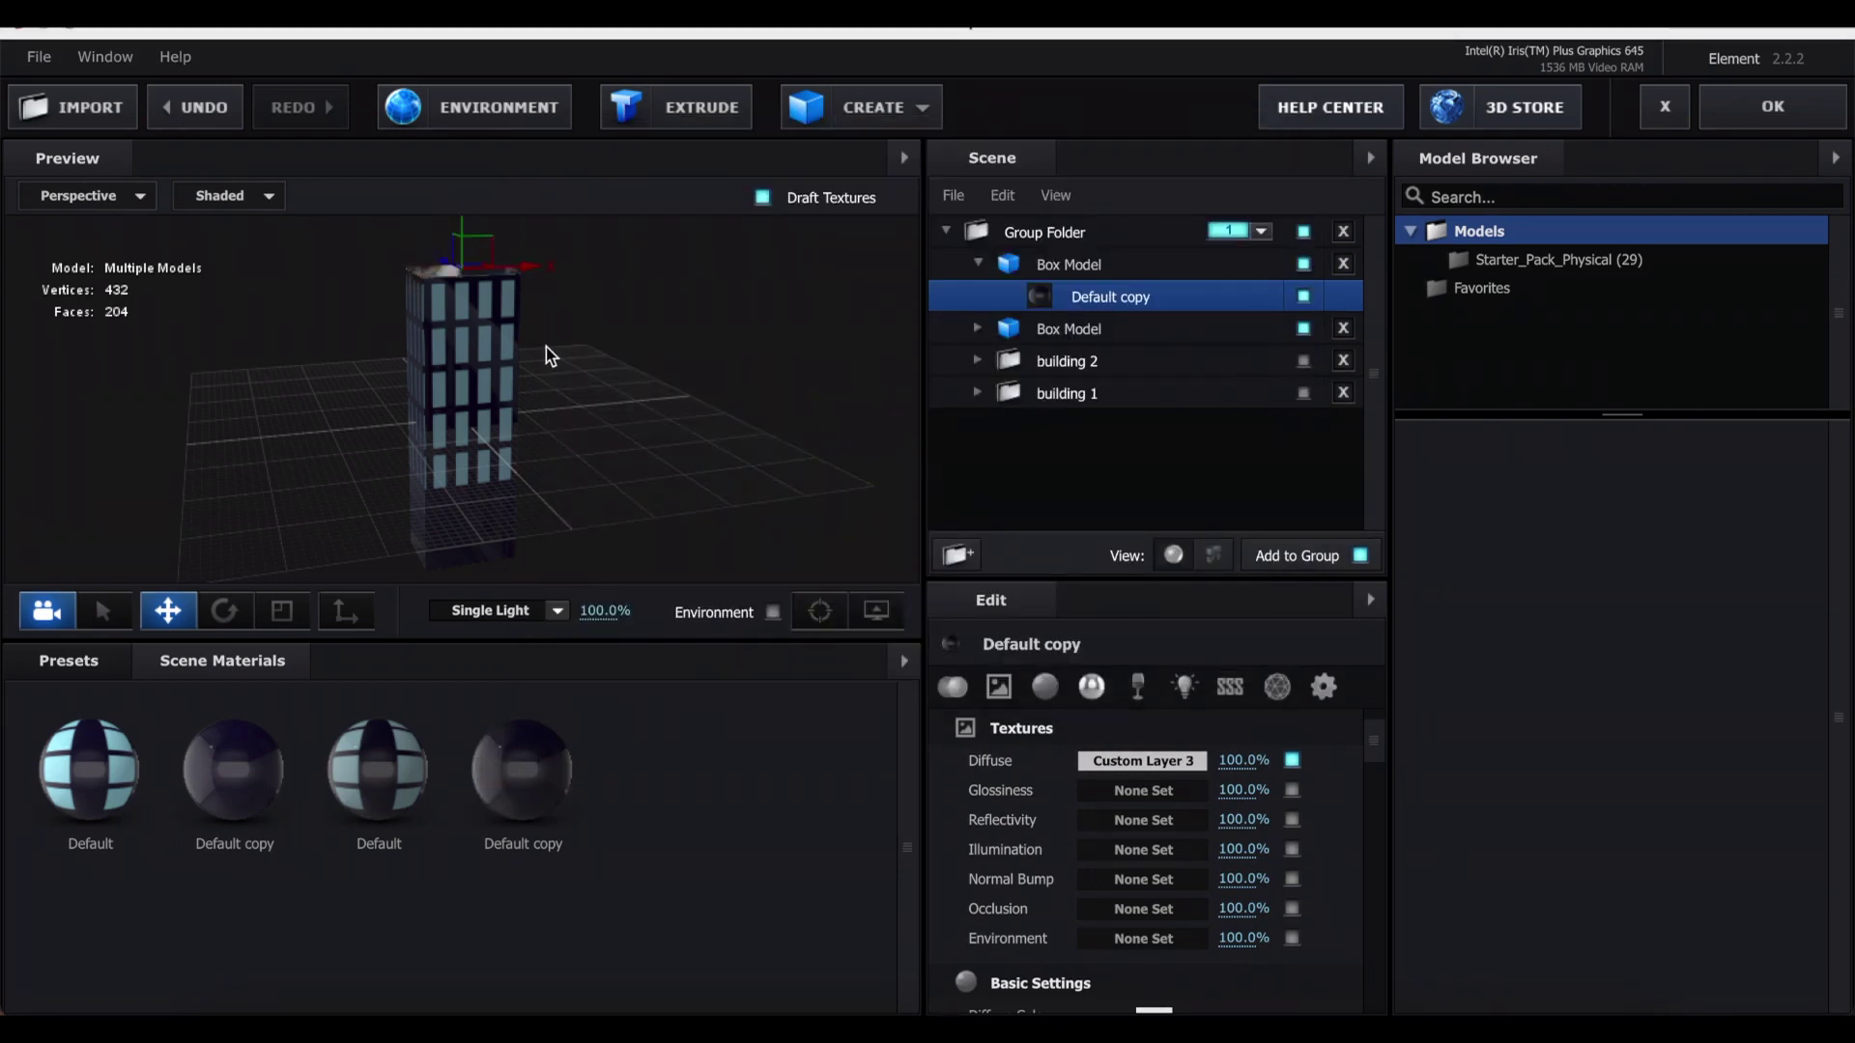
- Fit the roof slab at X size 1.60 and Y position 2.27, and duplicate it as a block with Y size 0.59 and 70.5% scale
{"action": "left_click", "coordinate": [977, 264]}
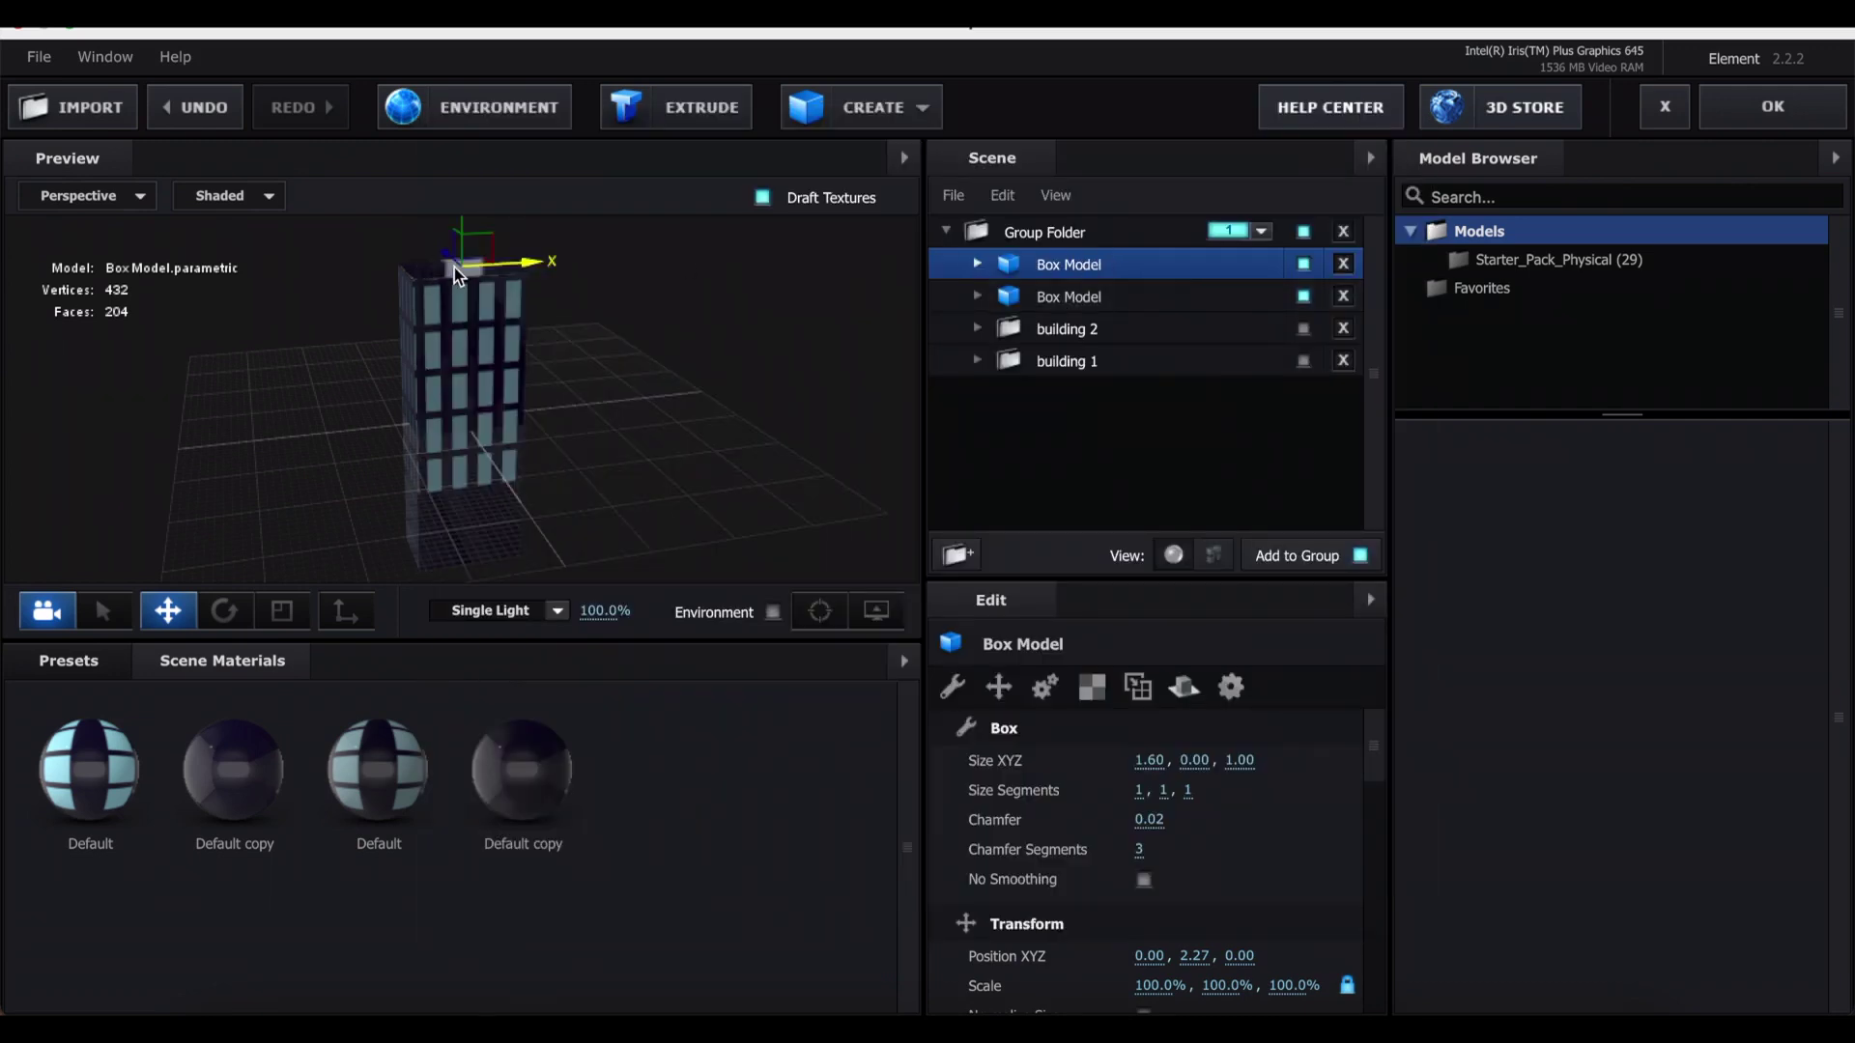
{"action": "key", "text": "super+d"}
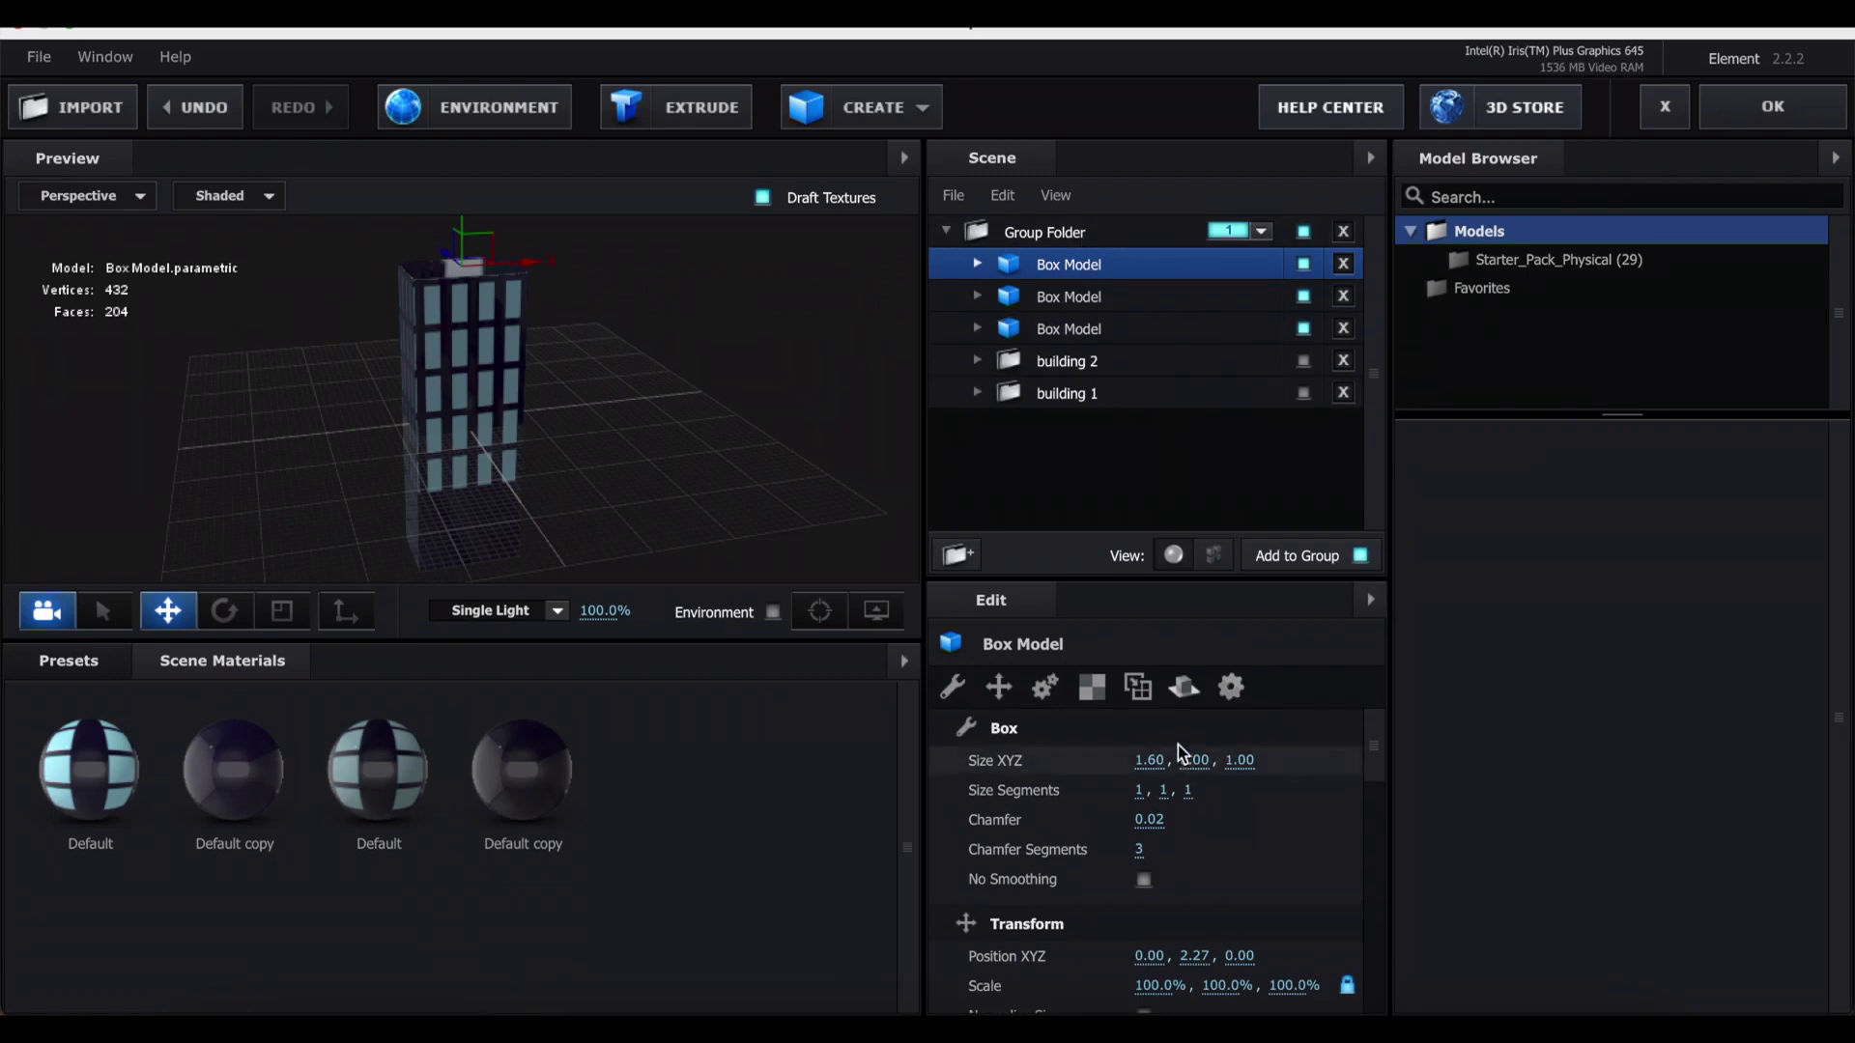
{"action": "left_click_drag", "start_coordinate": [1196, 762], "coordinate": [1165, 794]}
{"action": "left_click", "coordinate": [999, 686]}
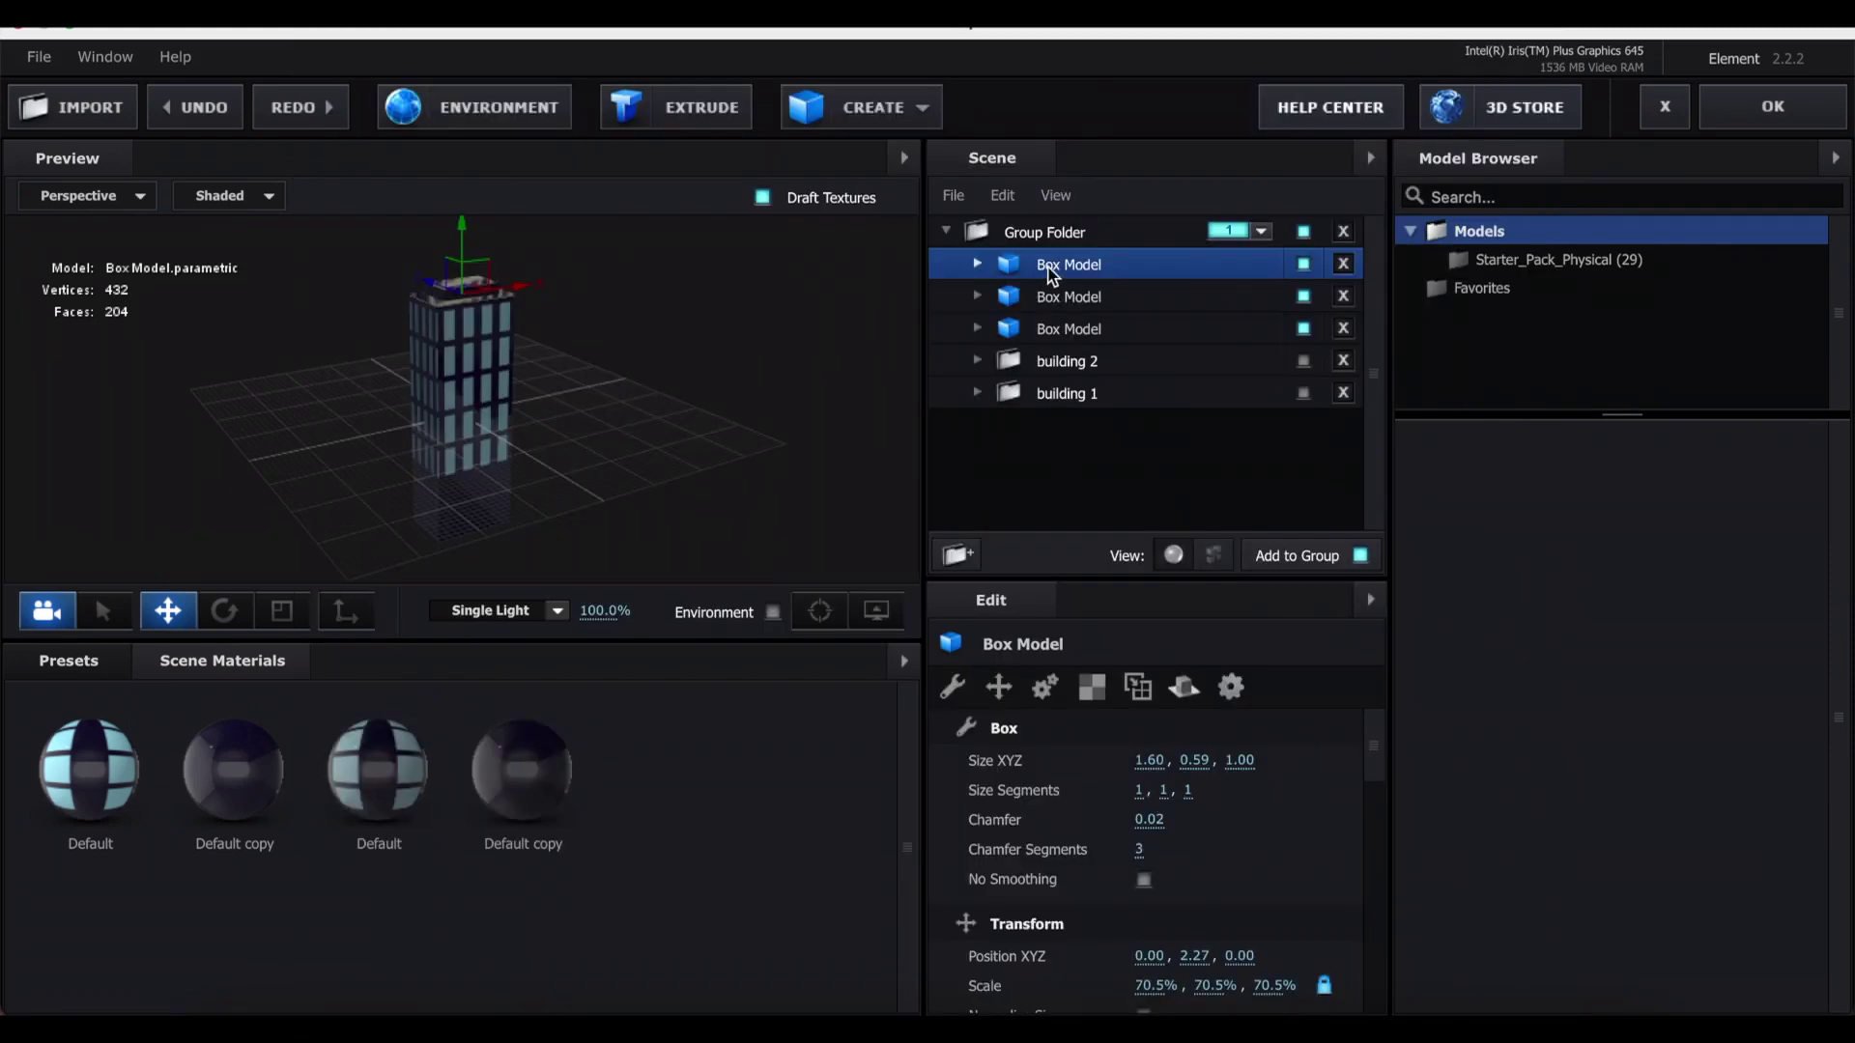
- Duplicate the rooftop block as a thin mast with X and Z size 0.20 at Y position 2.61, and adjust its height
{"action": "key", "text": "ctrl+shift+z"}
{"action": "left_click", "coordinate": [1150, 762]}
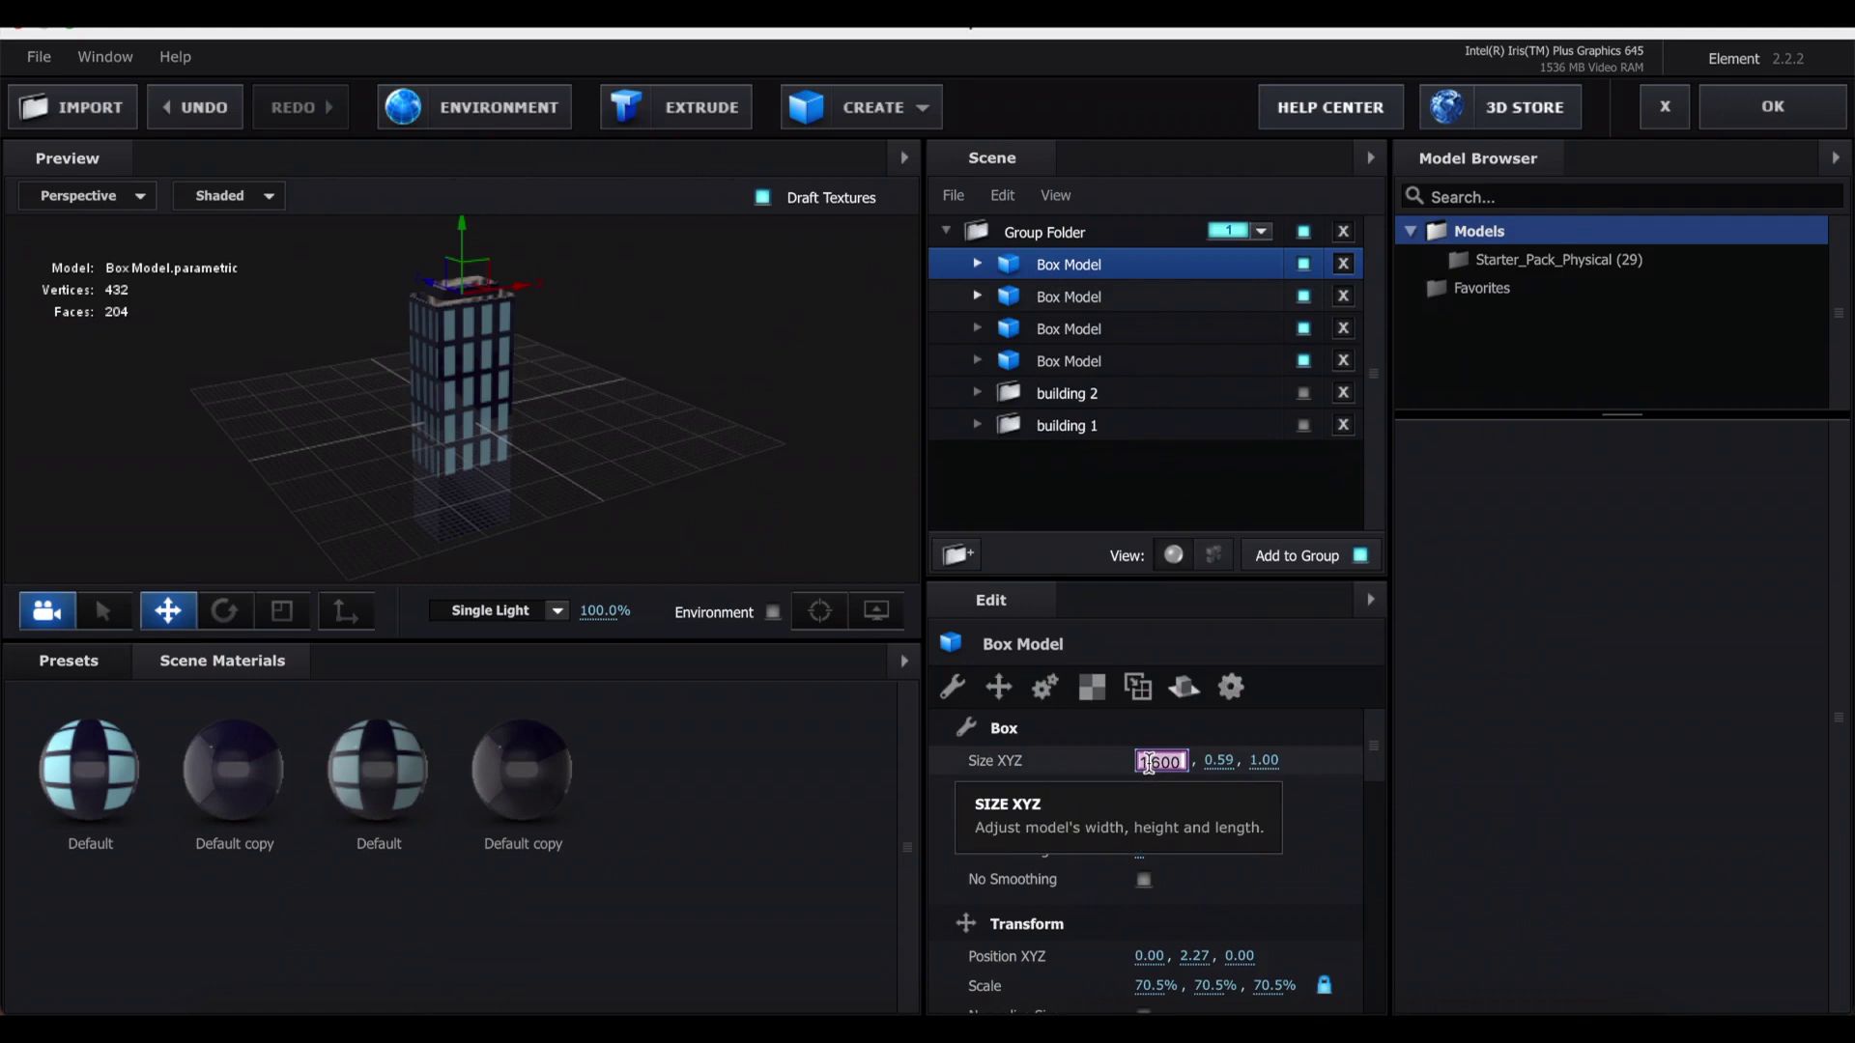
{"action": "type", "text": "0.1"}
{"action": "key", "text": "Return"}
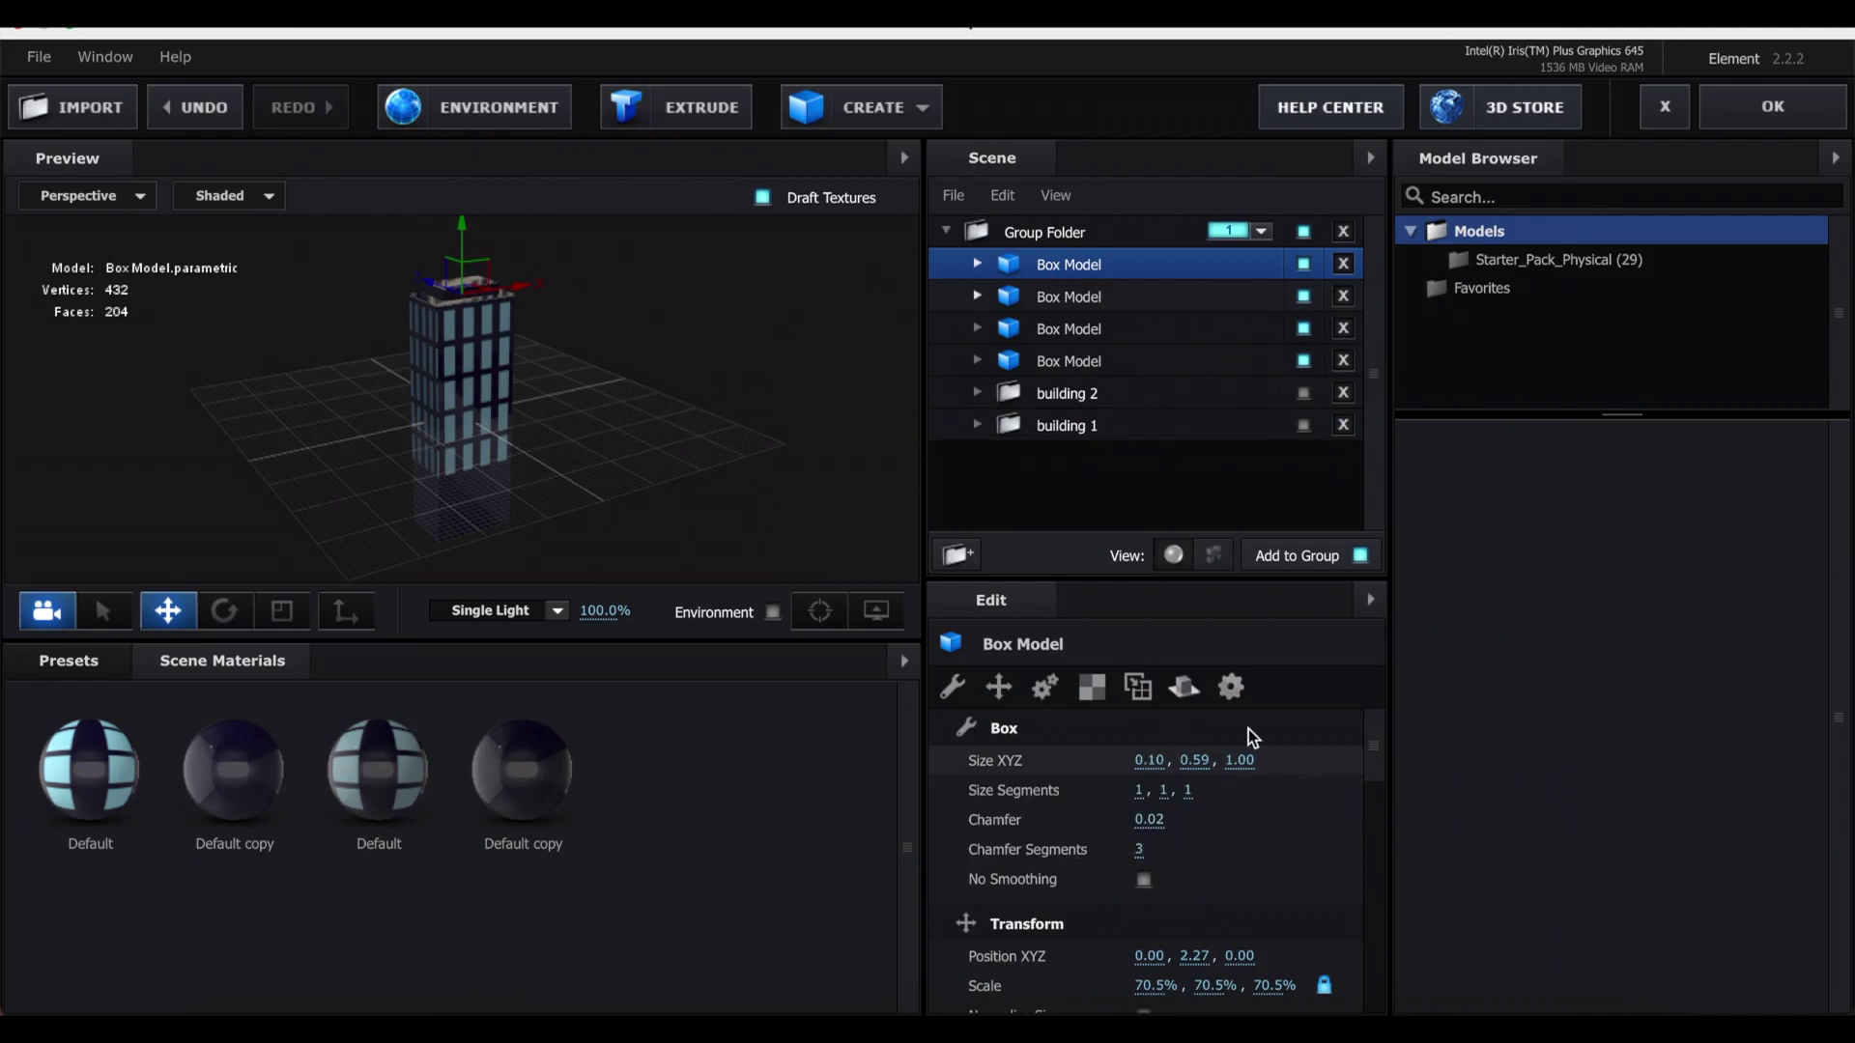
{"action": "left_click", "coordinate": [1232, 761]}
{"action": "type", "text": "0."}
{"action": "key", "text": "Return"}
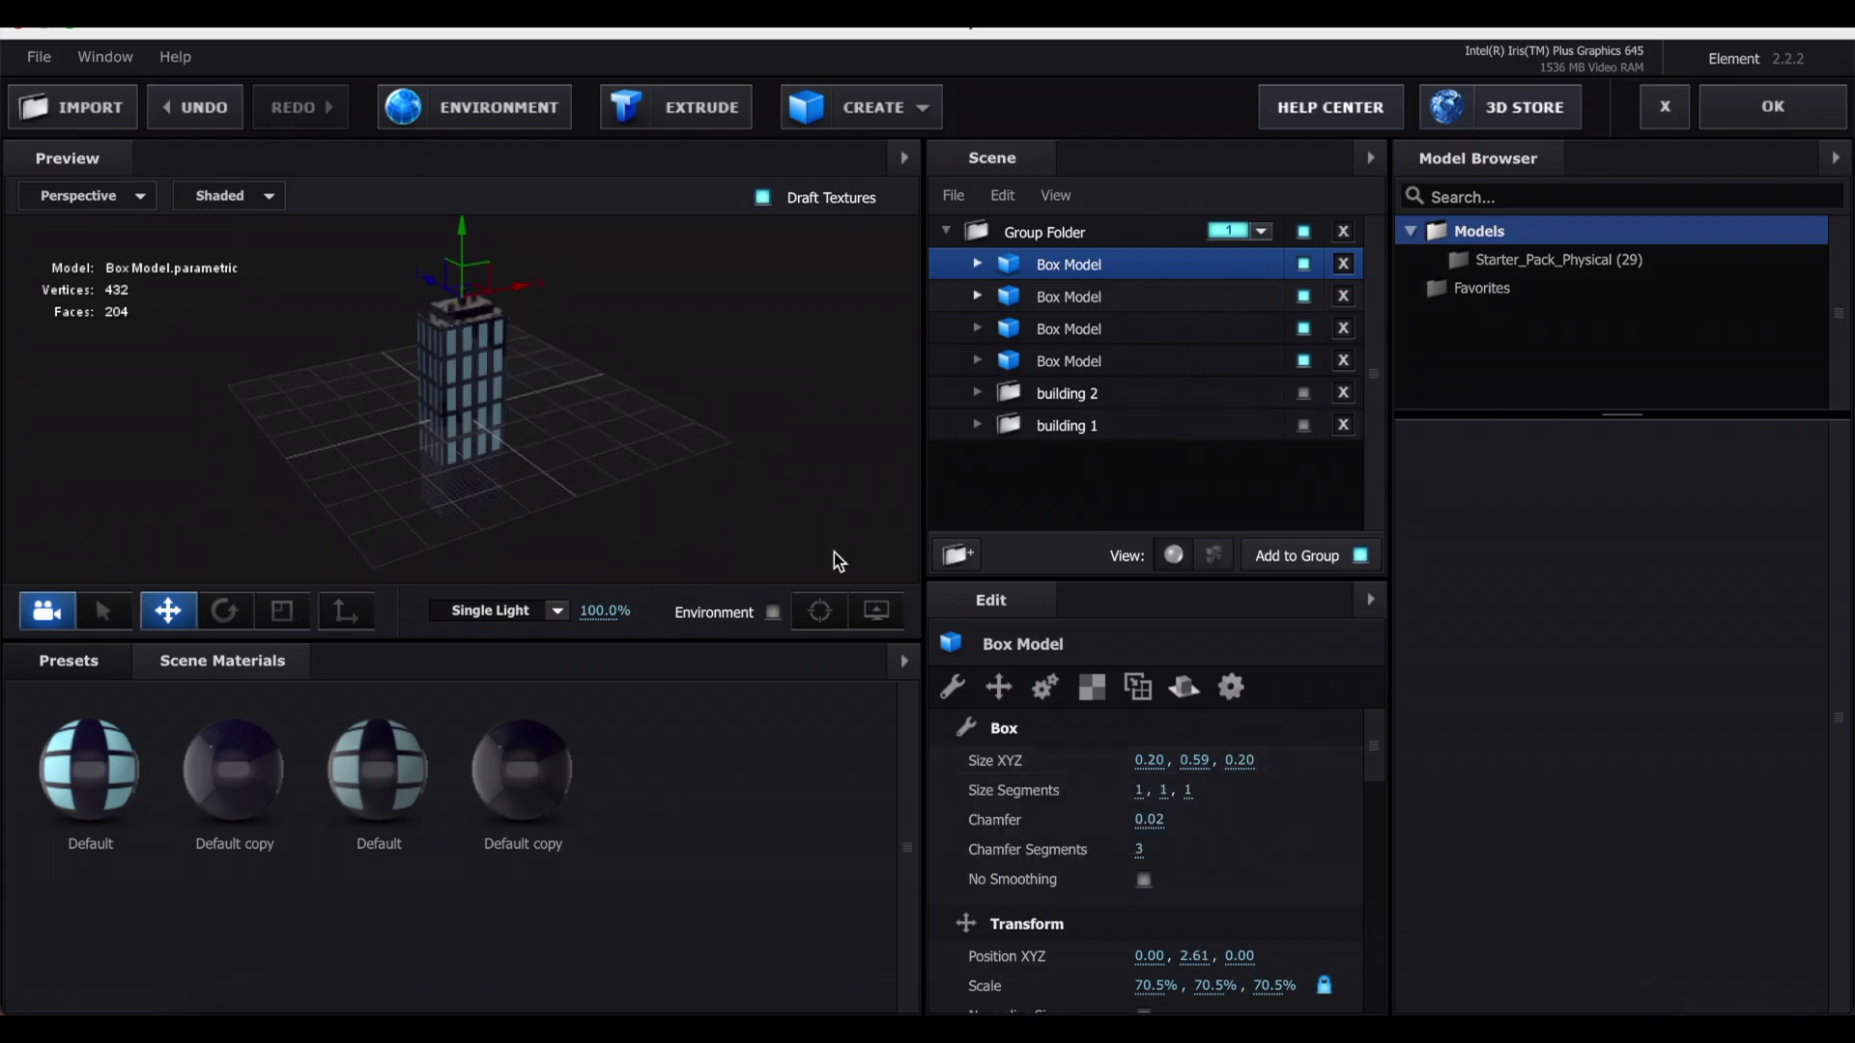
{"action": "left_click_drag", "start_coordinate": [1195, 763], "coordinate": [1314, 759]}
{"action": "left_click", "coordinate": [650, 436]}
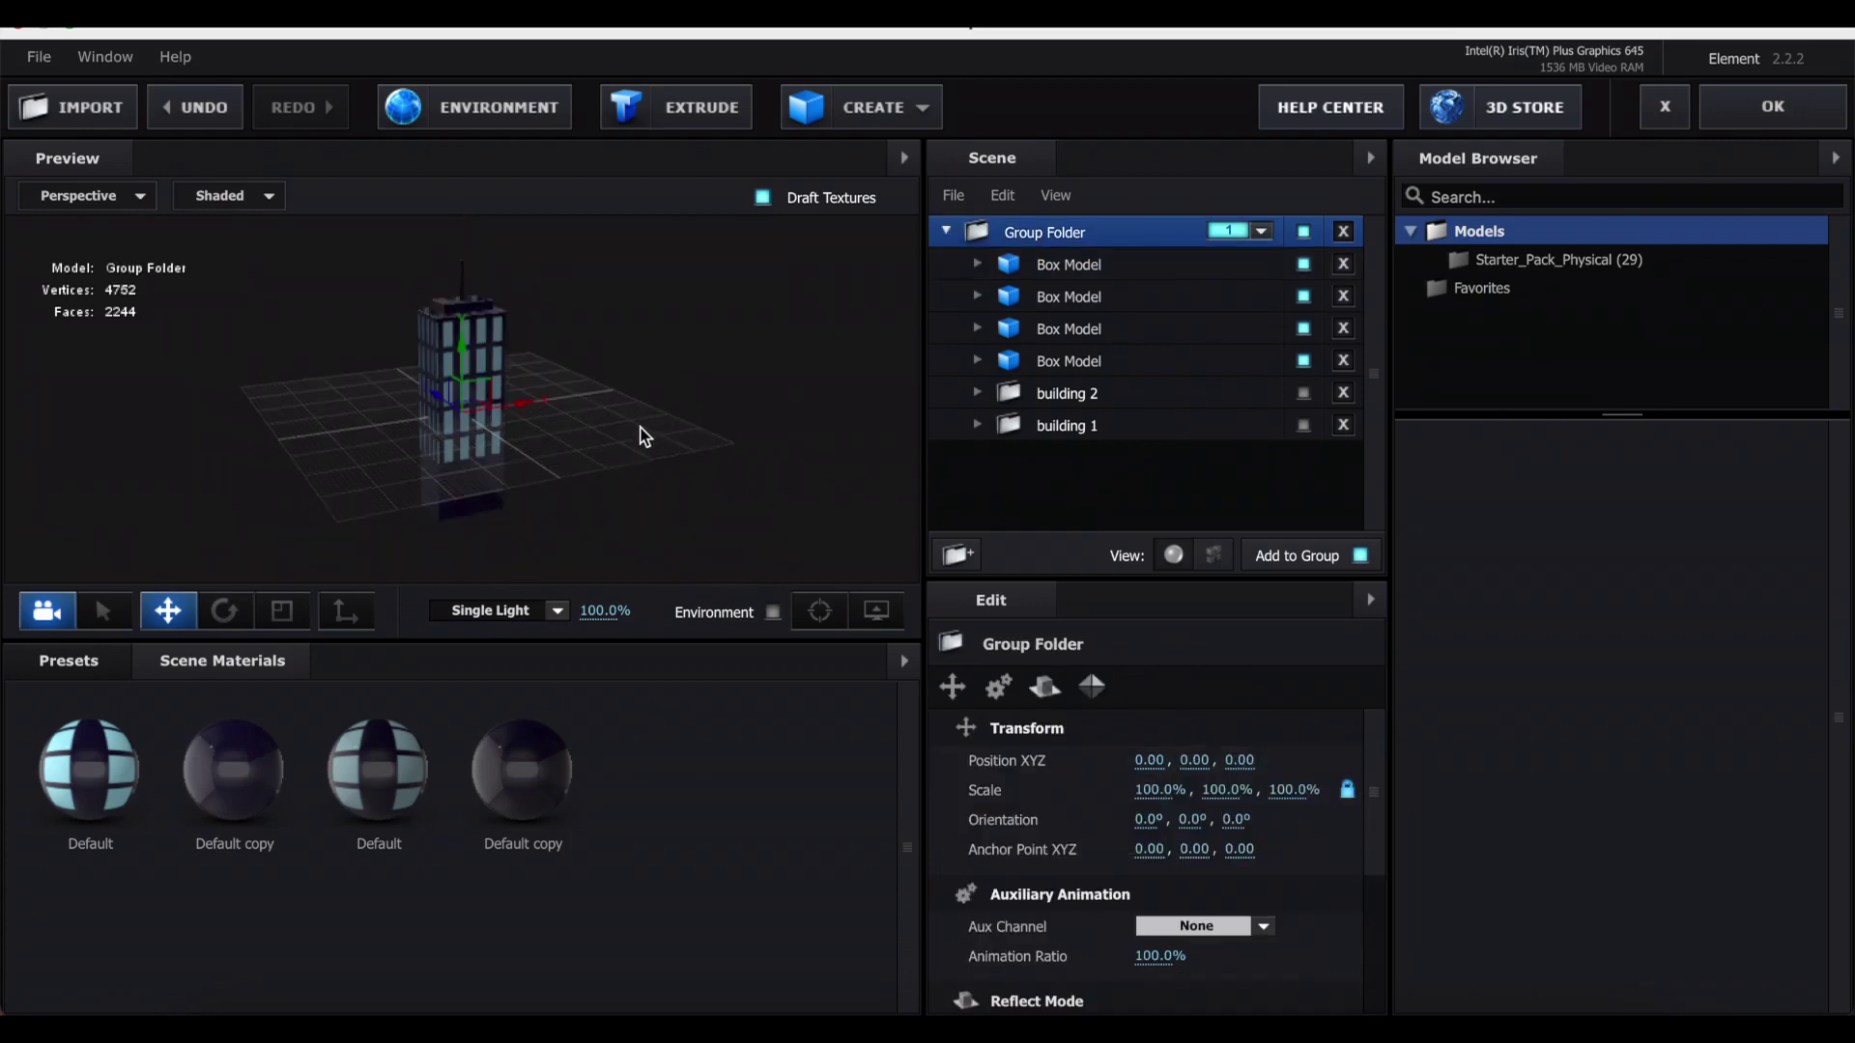
- Create a subgroup folder, move the tower's four box models into it and rename it building 3
{"action": "left_click", "coordinate": [956, 555]}
{"action": "left_click", "coordinate": [1100, 391]}
{"action": "left_click", "coordinate": [1104, 297], "text": "shift"}
{"action": "left_click_drag", "start_coordinate": [1105, 298], "coordinate": [1101, 264]}
{"action": "right_click", "coordinate": [1096, 264]}
{"action": "left_click", "coordinate": [1216, 456]}
{"action": "type", "text": "building 3"}
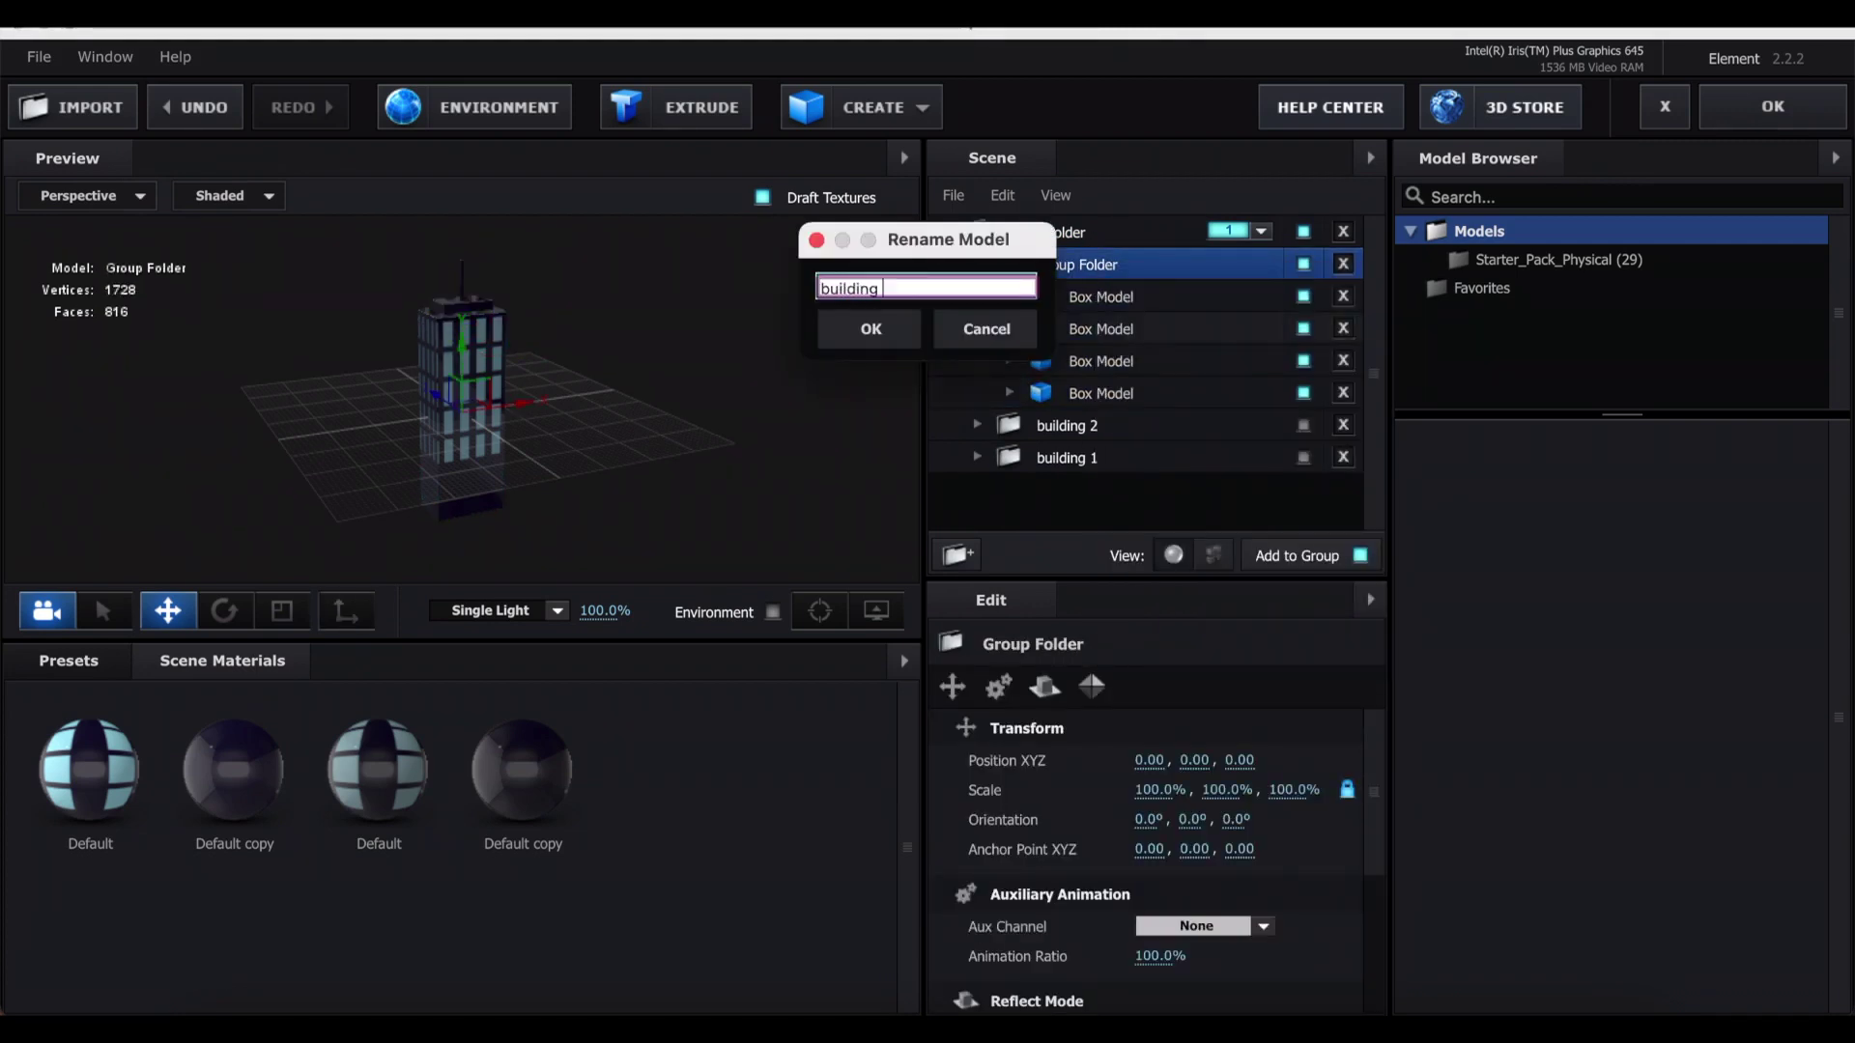
{"action": "key", "text": "Return"}
- Add a cylinder model to the main group folder and set its sides to 6
{"action": "left_click", "coordinate": [1044, 232]}
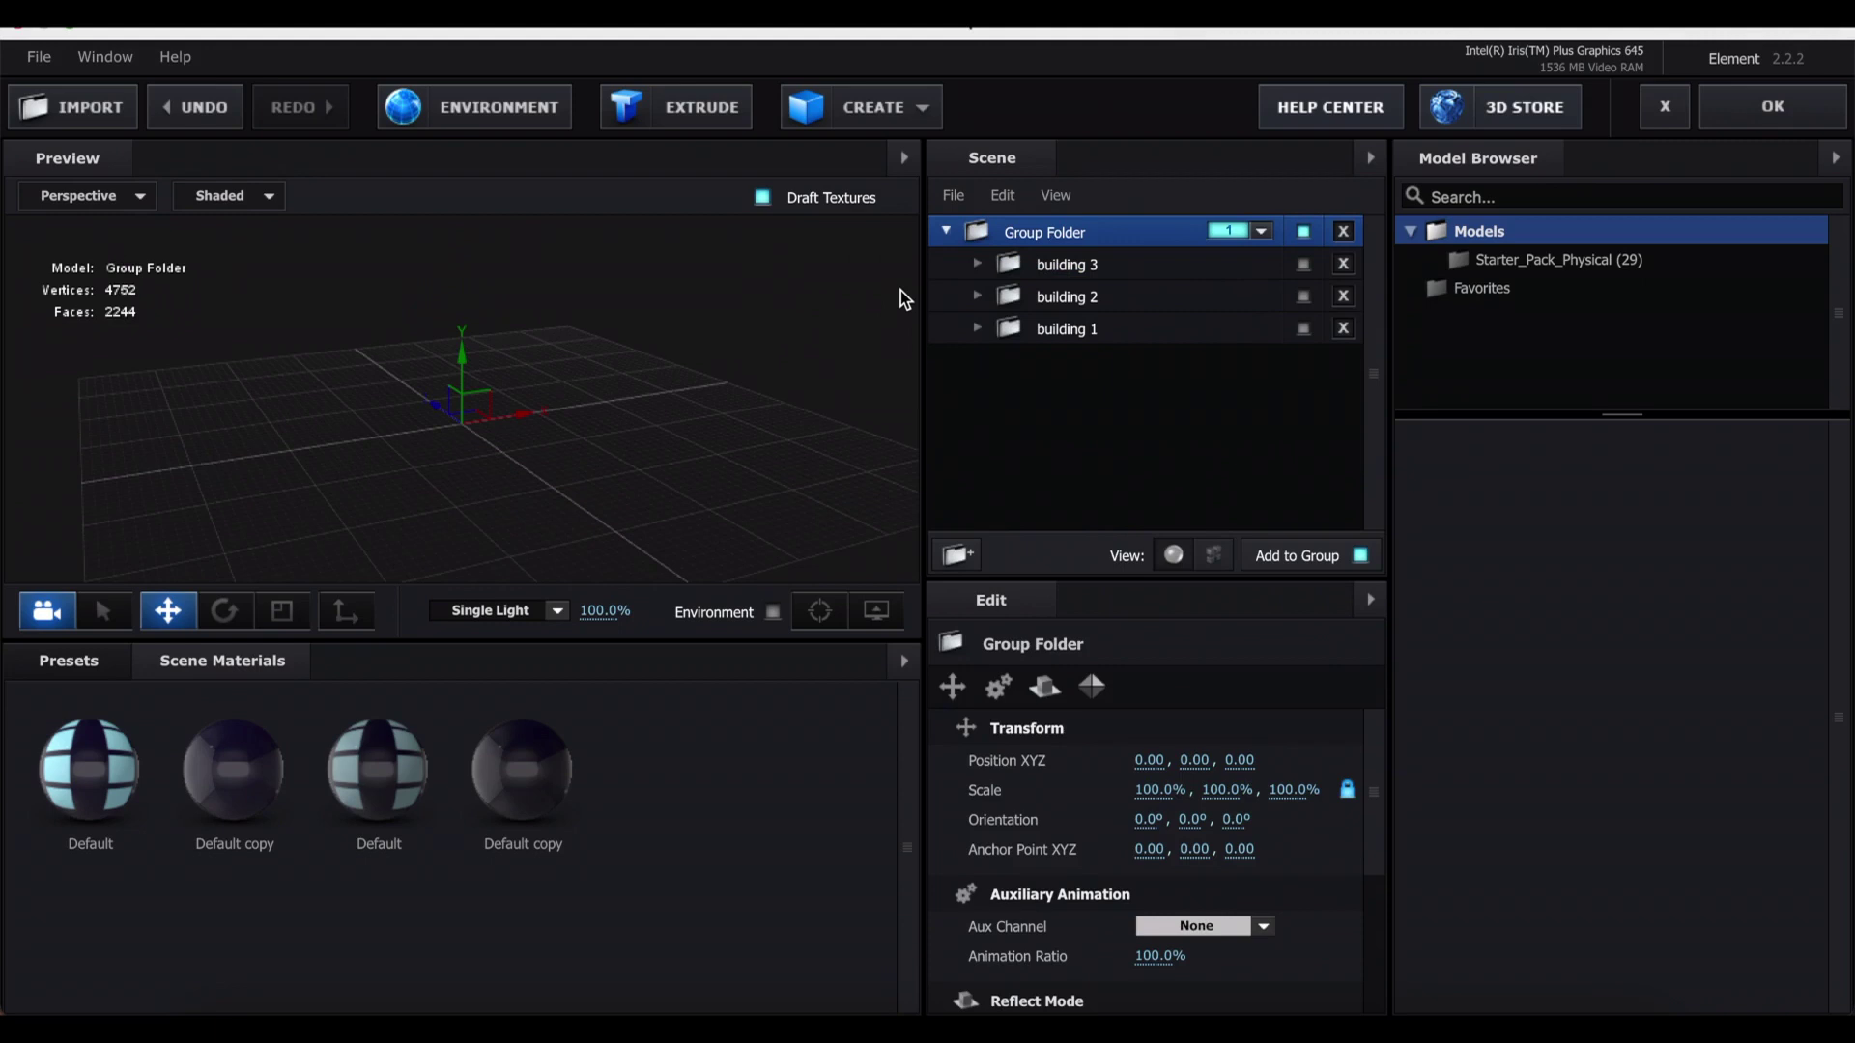
{"action": "key", "text": "super+z"}
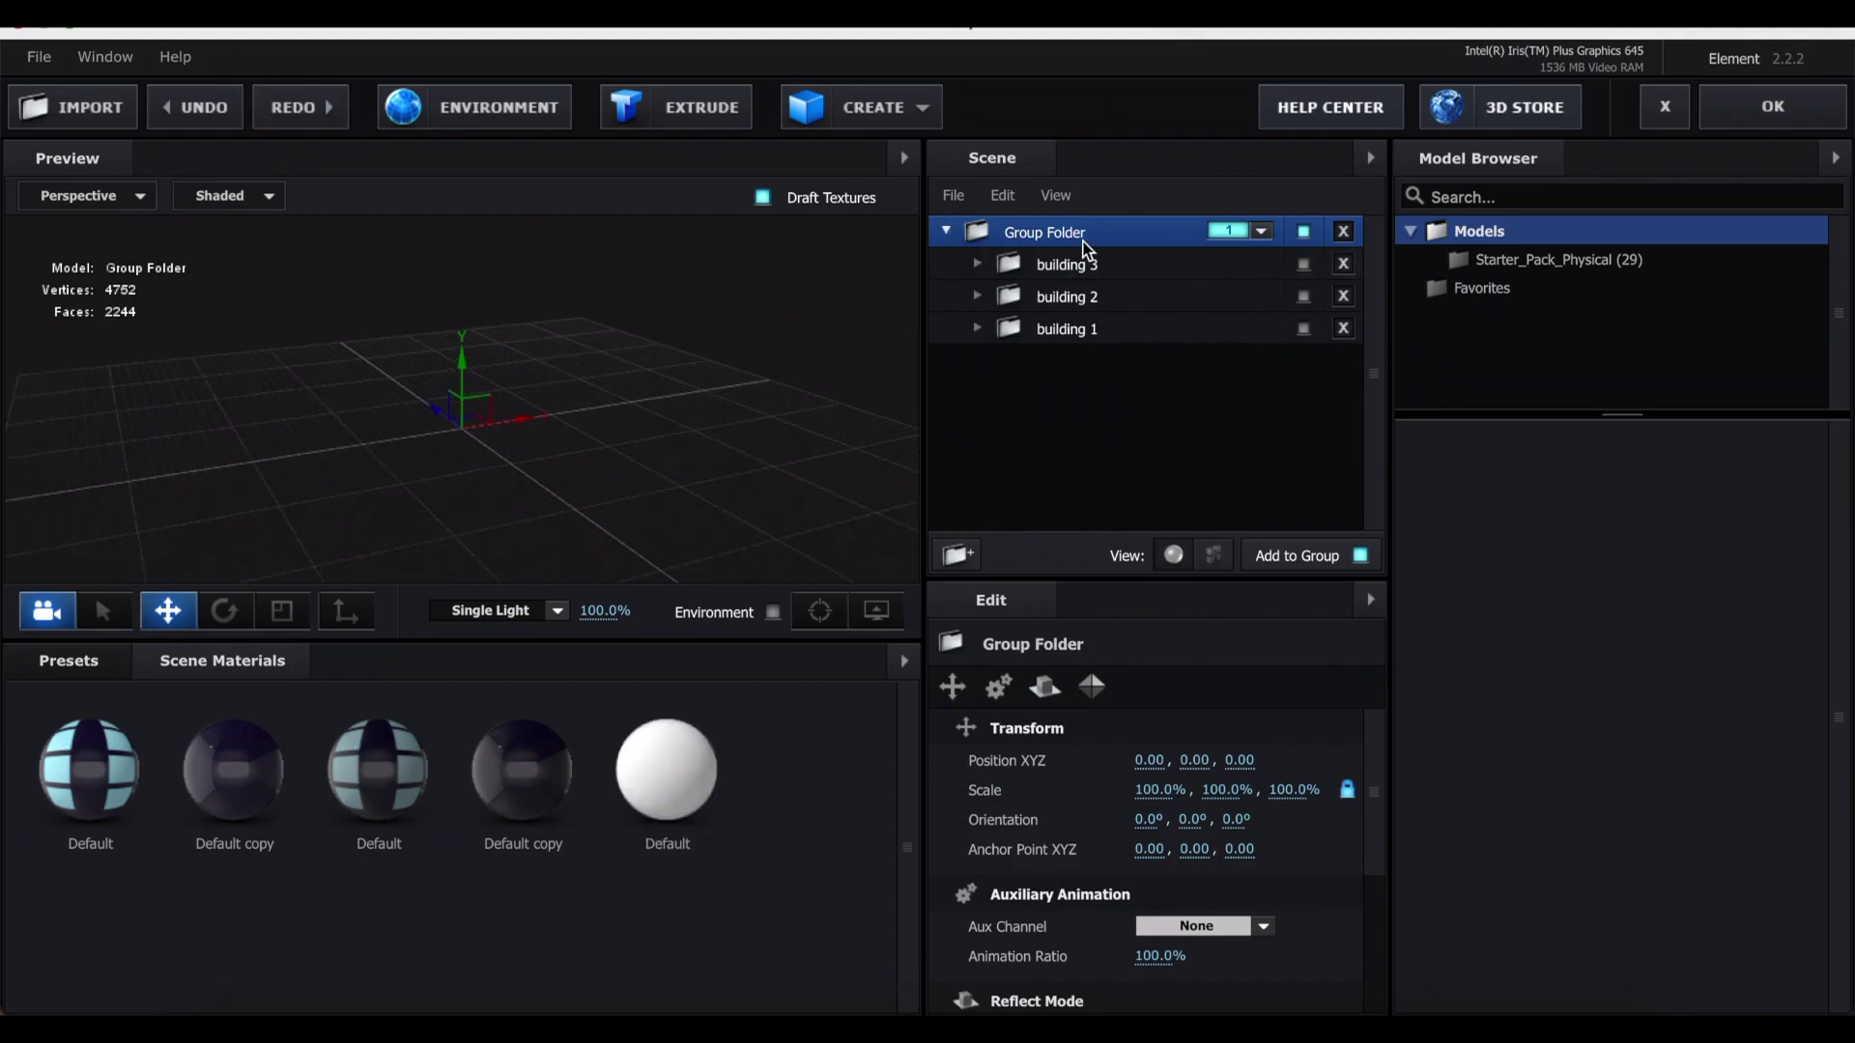
{"action": "left_click", "coordinate": [903, 108]}
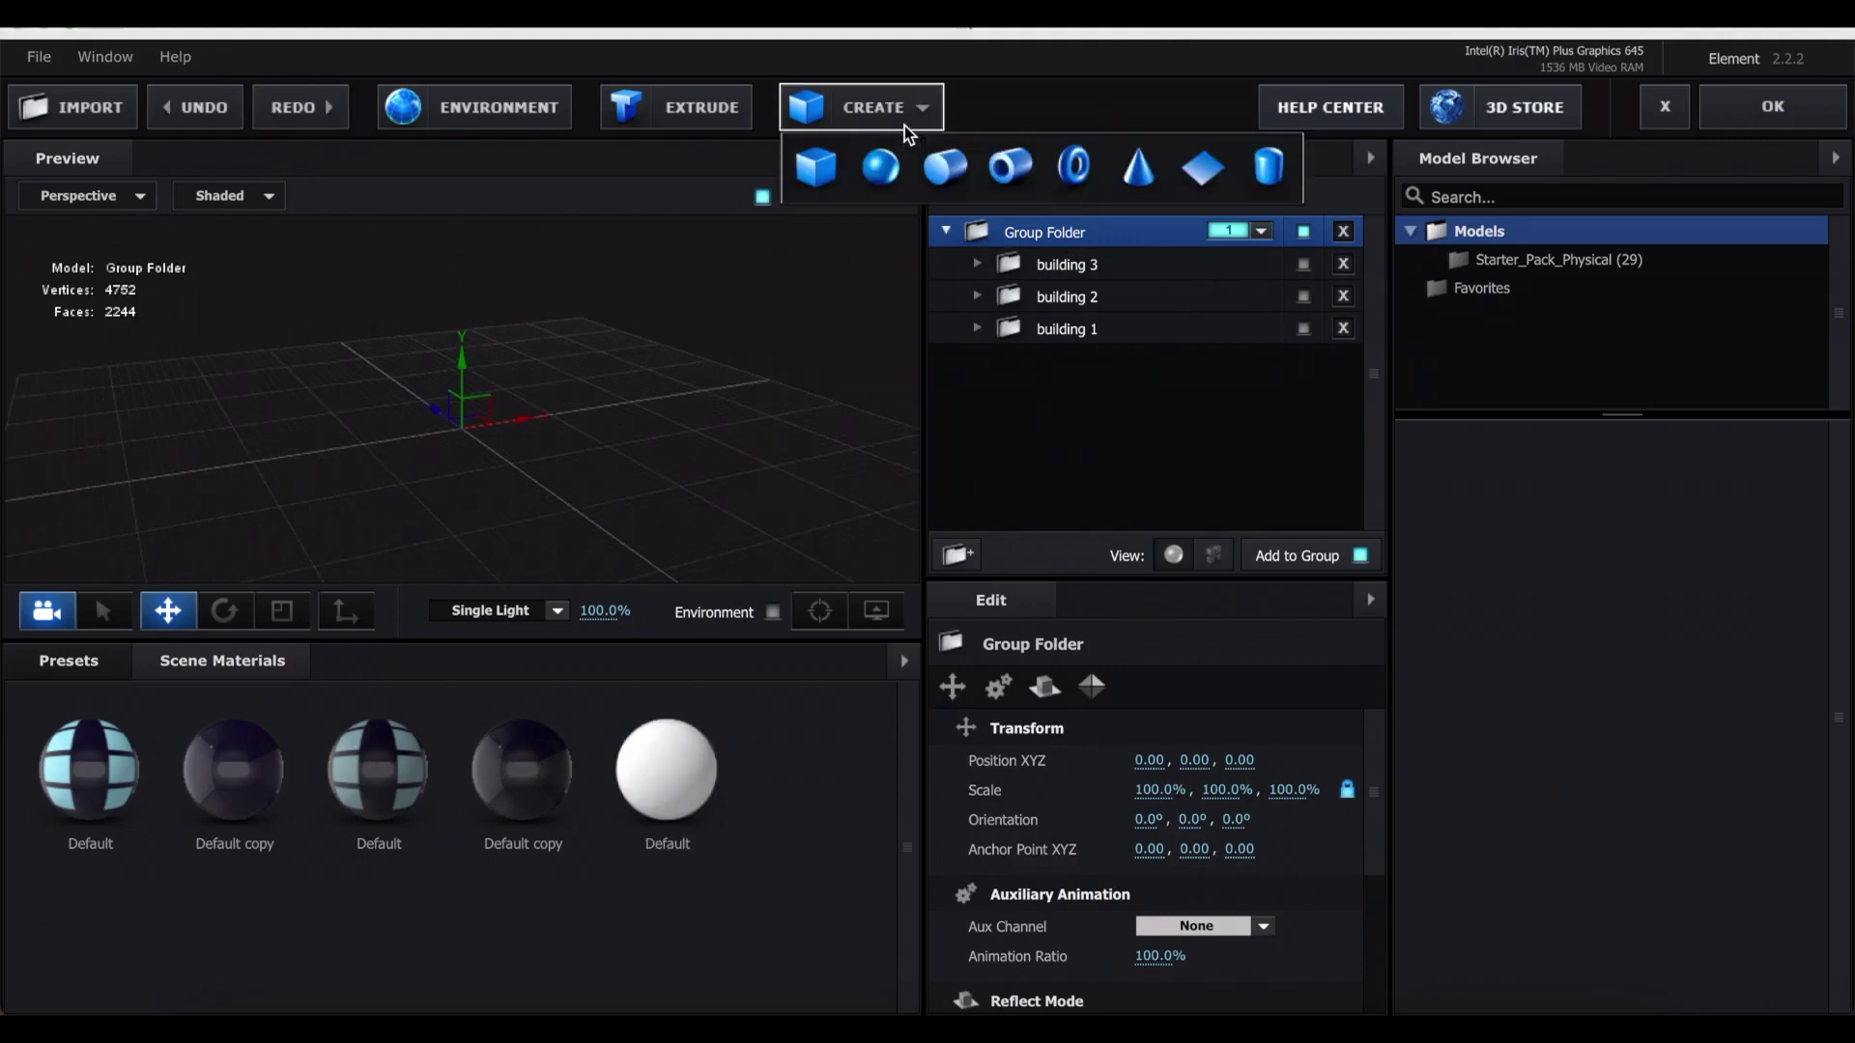
{"action": "left_click", "coordinate": [945, 162]}
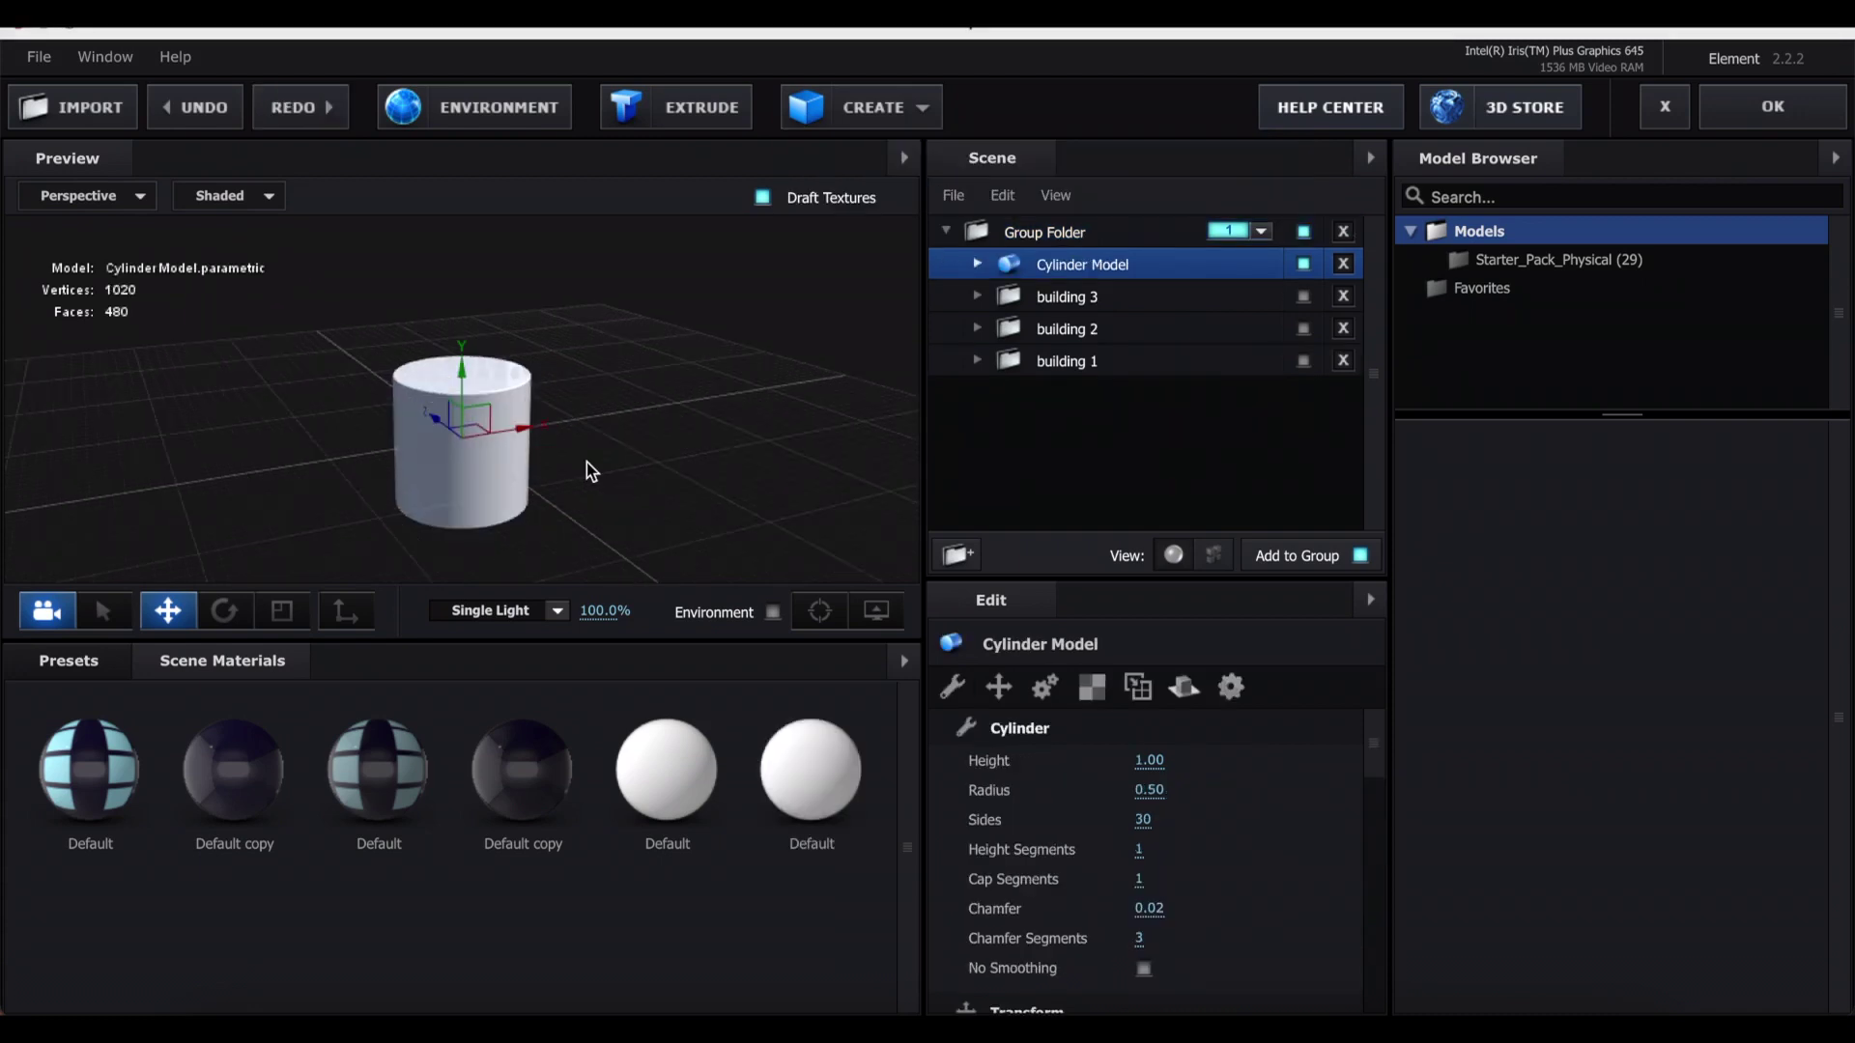
{"action": "left_click_drag", "start_coordinate": [1143, 820], "coordinate": [982, 815]}
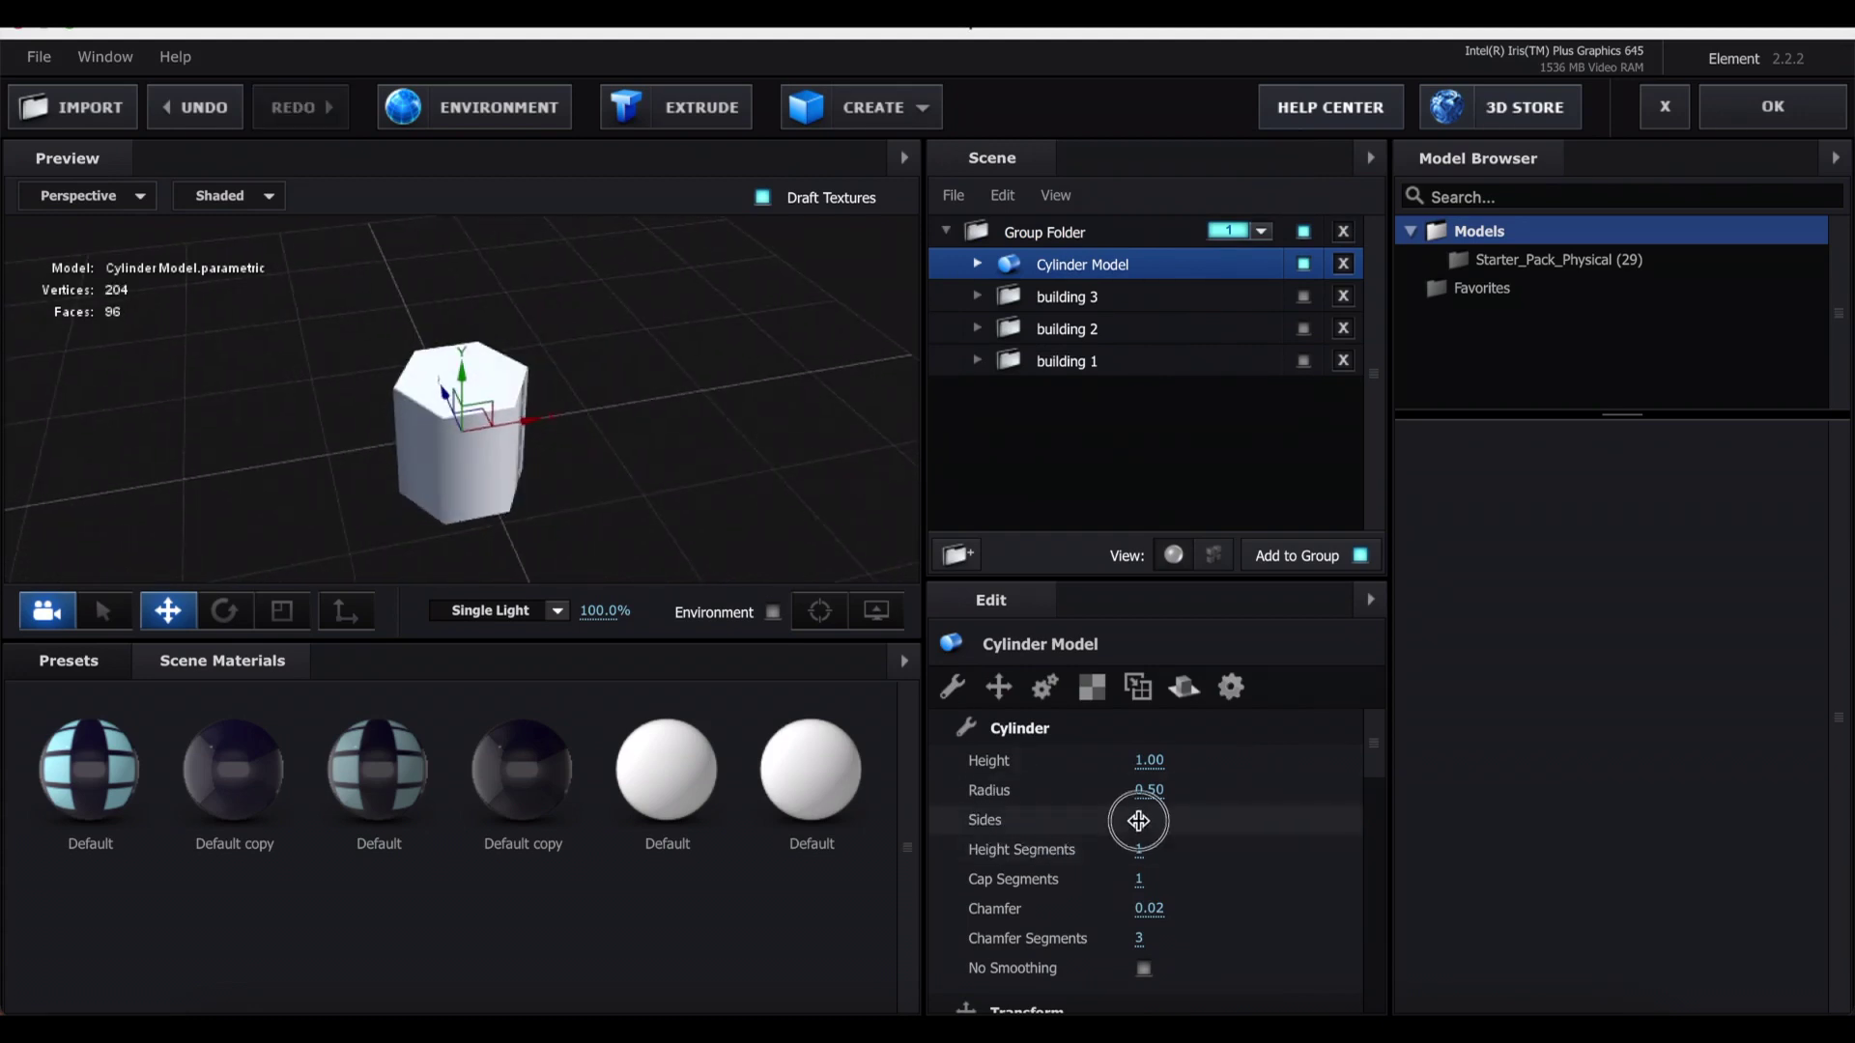
{"action": "left_click_drag", "start_coordinate": [1142, 819], "coordinate": [1151, 817]}
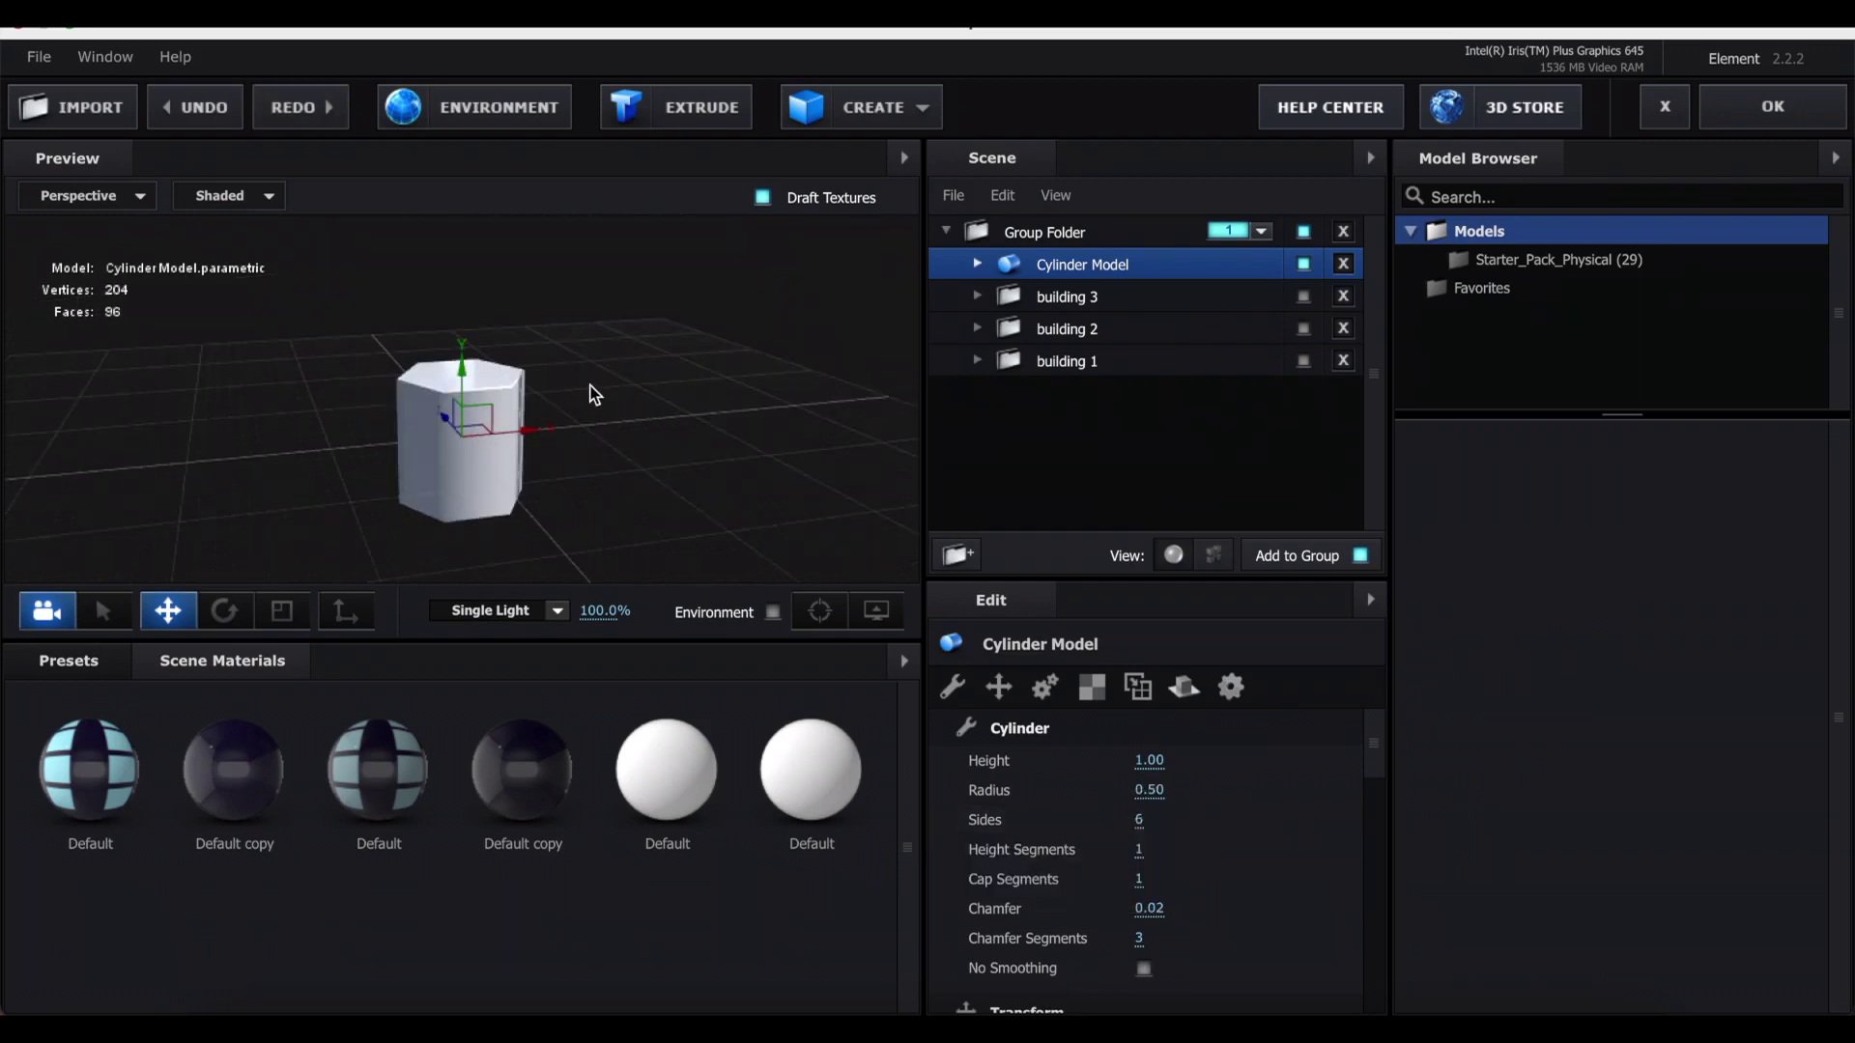
- Set the hexagonal cylinder's height to 2.74 and radius to 1.11, and enable No Smoothing
{"action": "left_click_drag", "start_coordinate": [1138, 757], "coordinate": [1343, 725]}
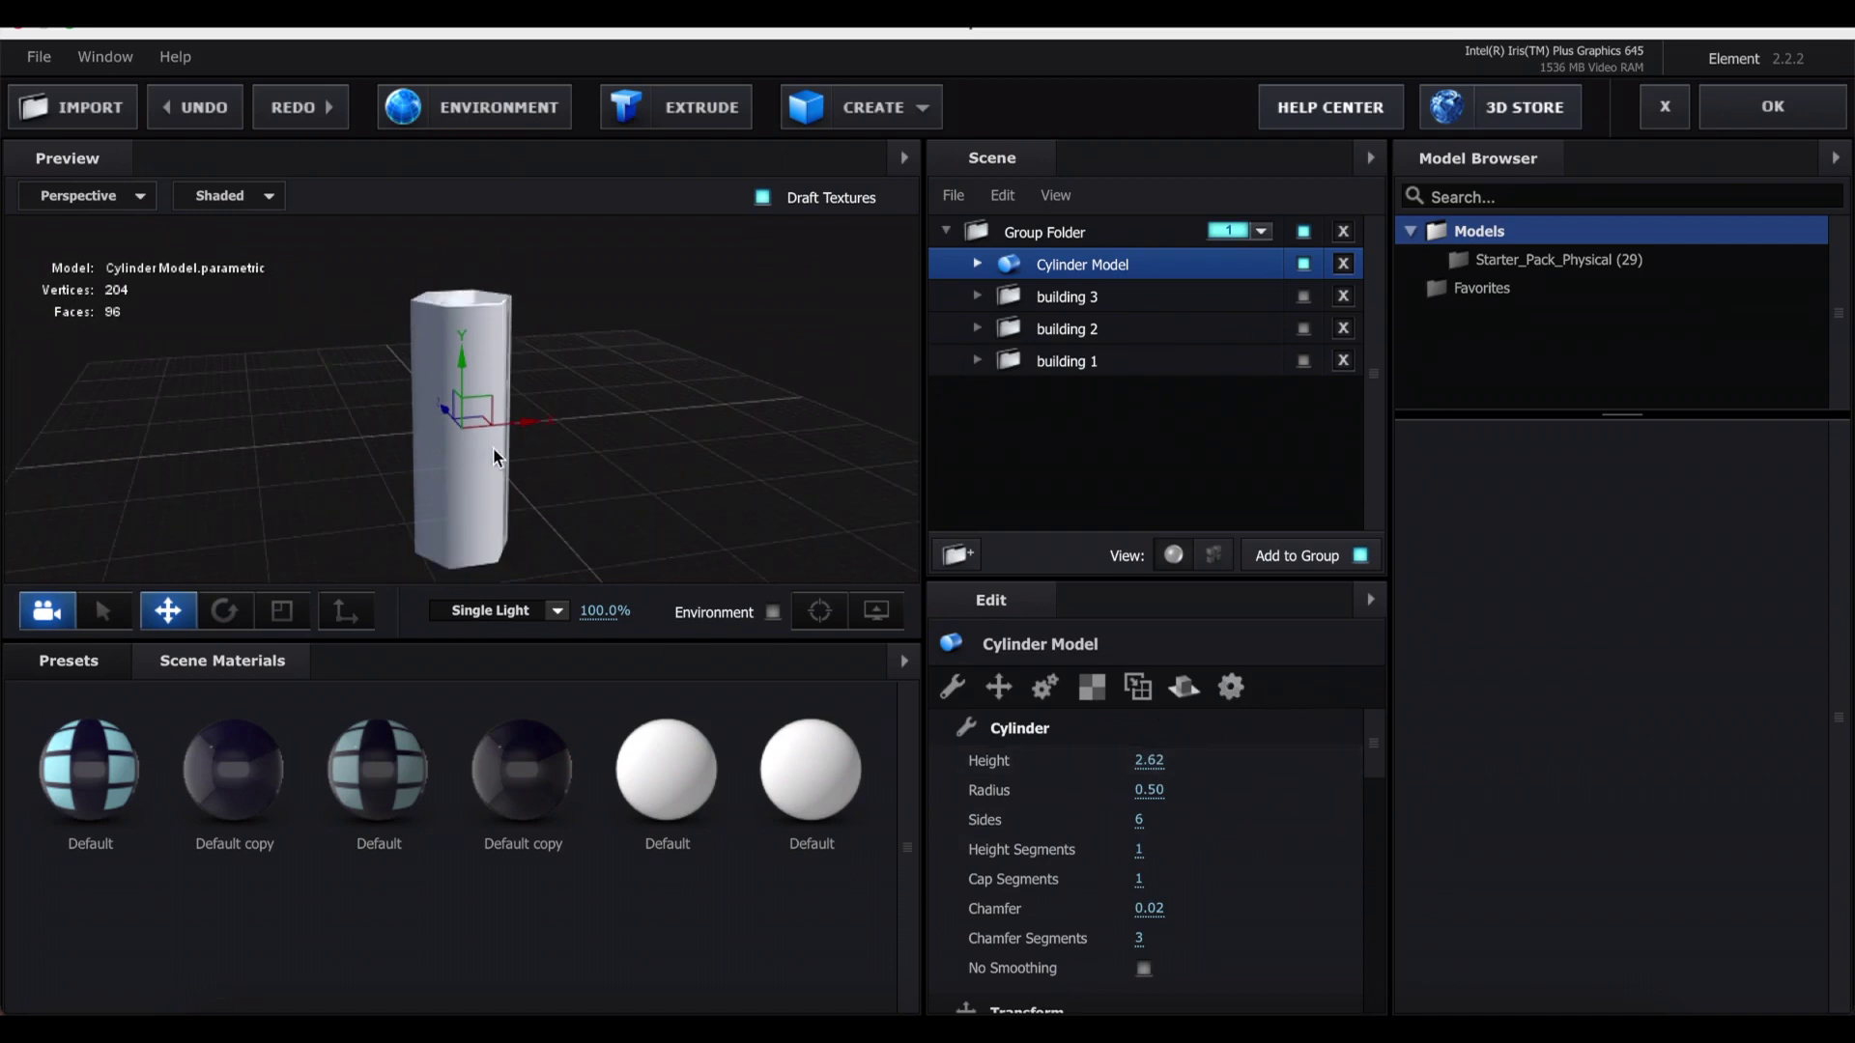
{"action": "left_click_drag", "start_coordinate": [1166, 795], "coordinate": [1227, 785]}
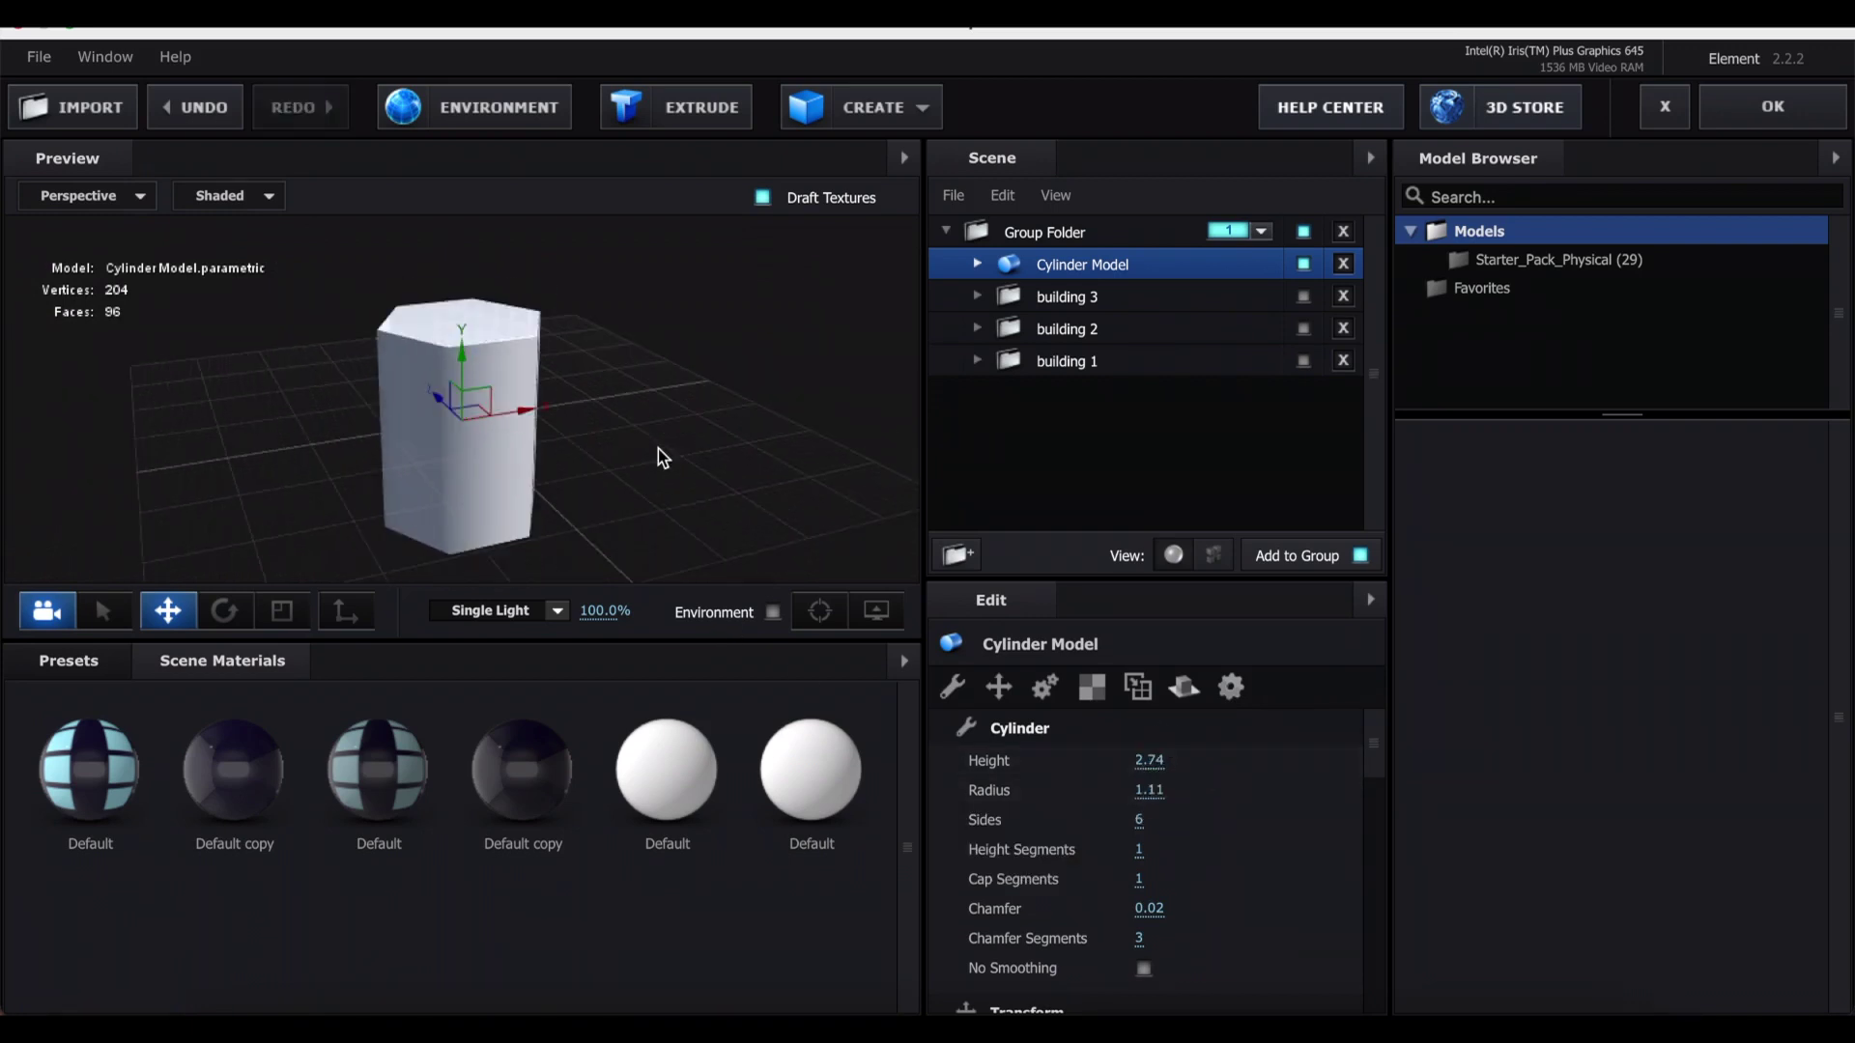
{"action": "left_click", "coordinate": [1144, 969]}
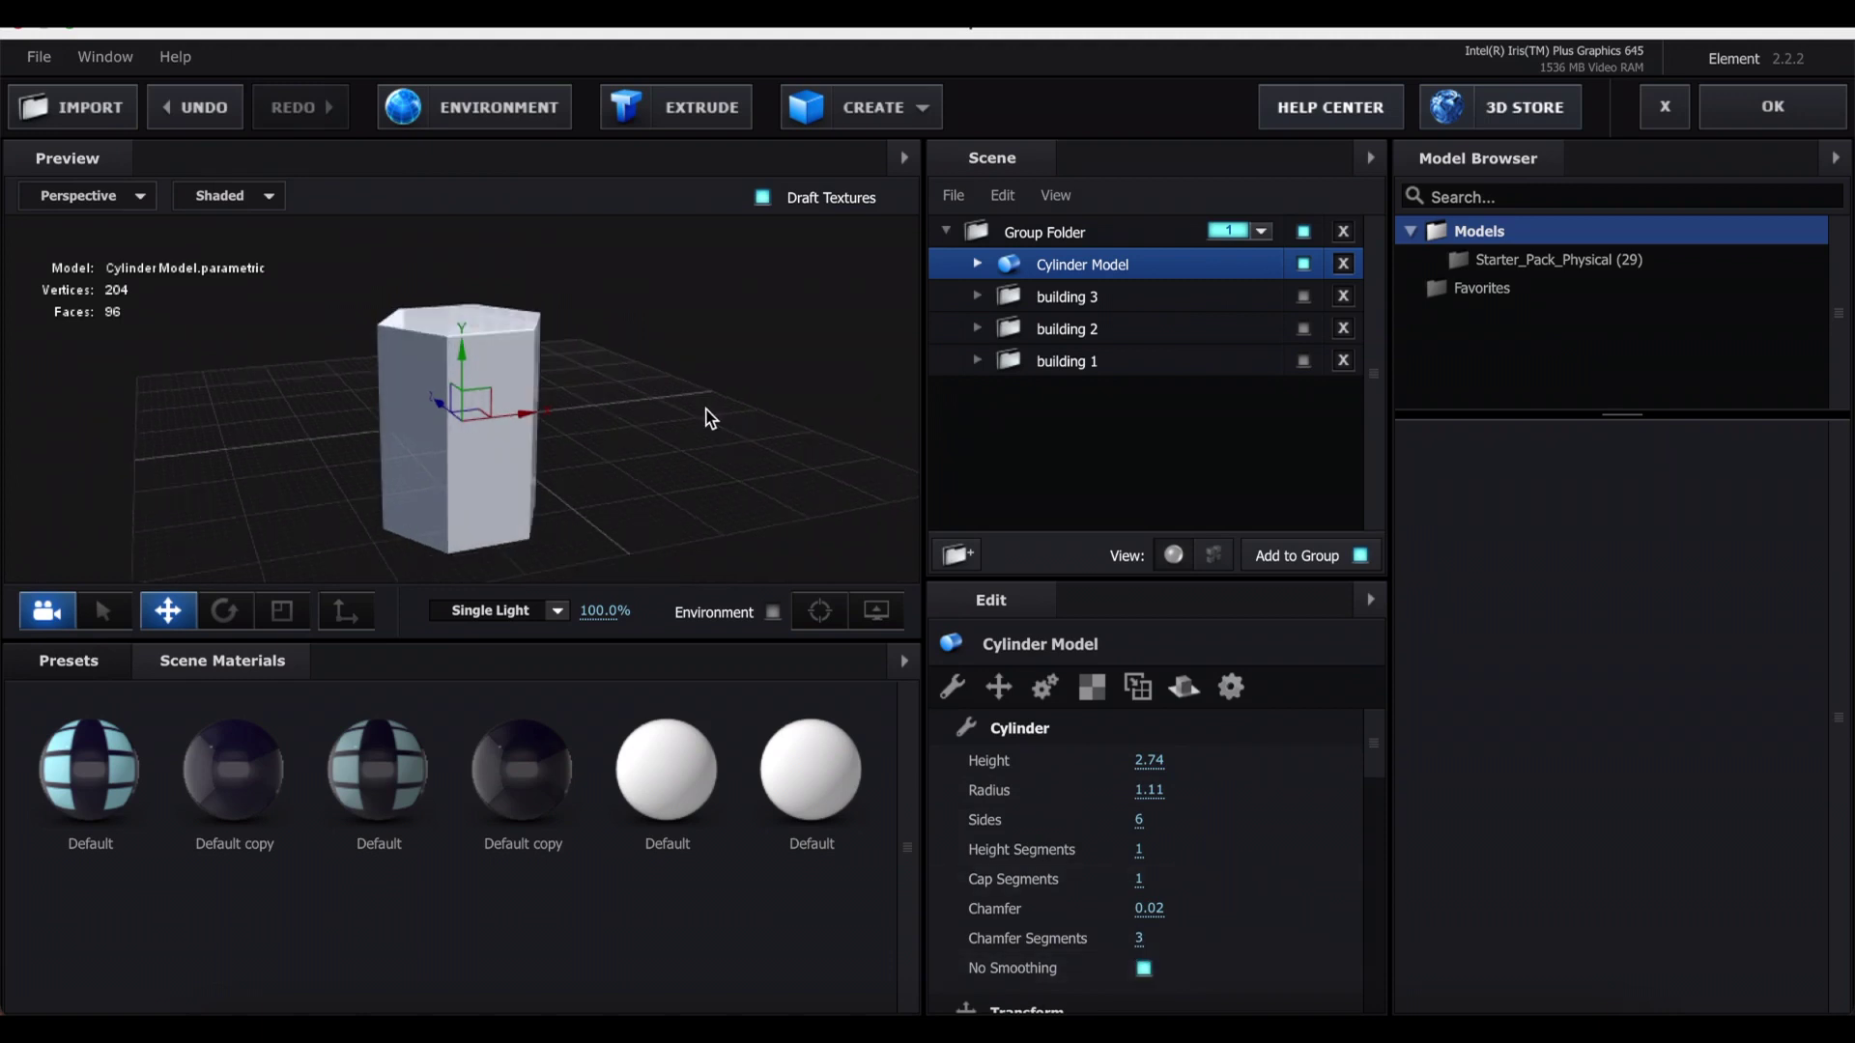
- Accept the Element scene and create a comp-size dark royal blue solid in the element city composition
{"action": "left_click", "coordinate": [1773, 107]}
{"action": "left_click", "coordinate": [440, 14]}
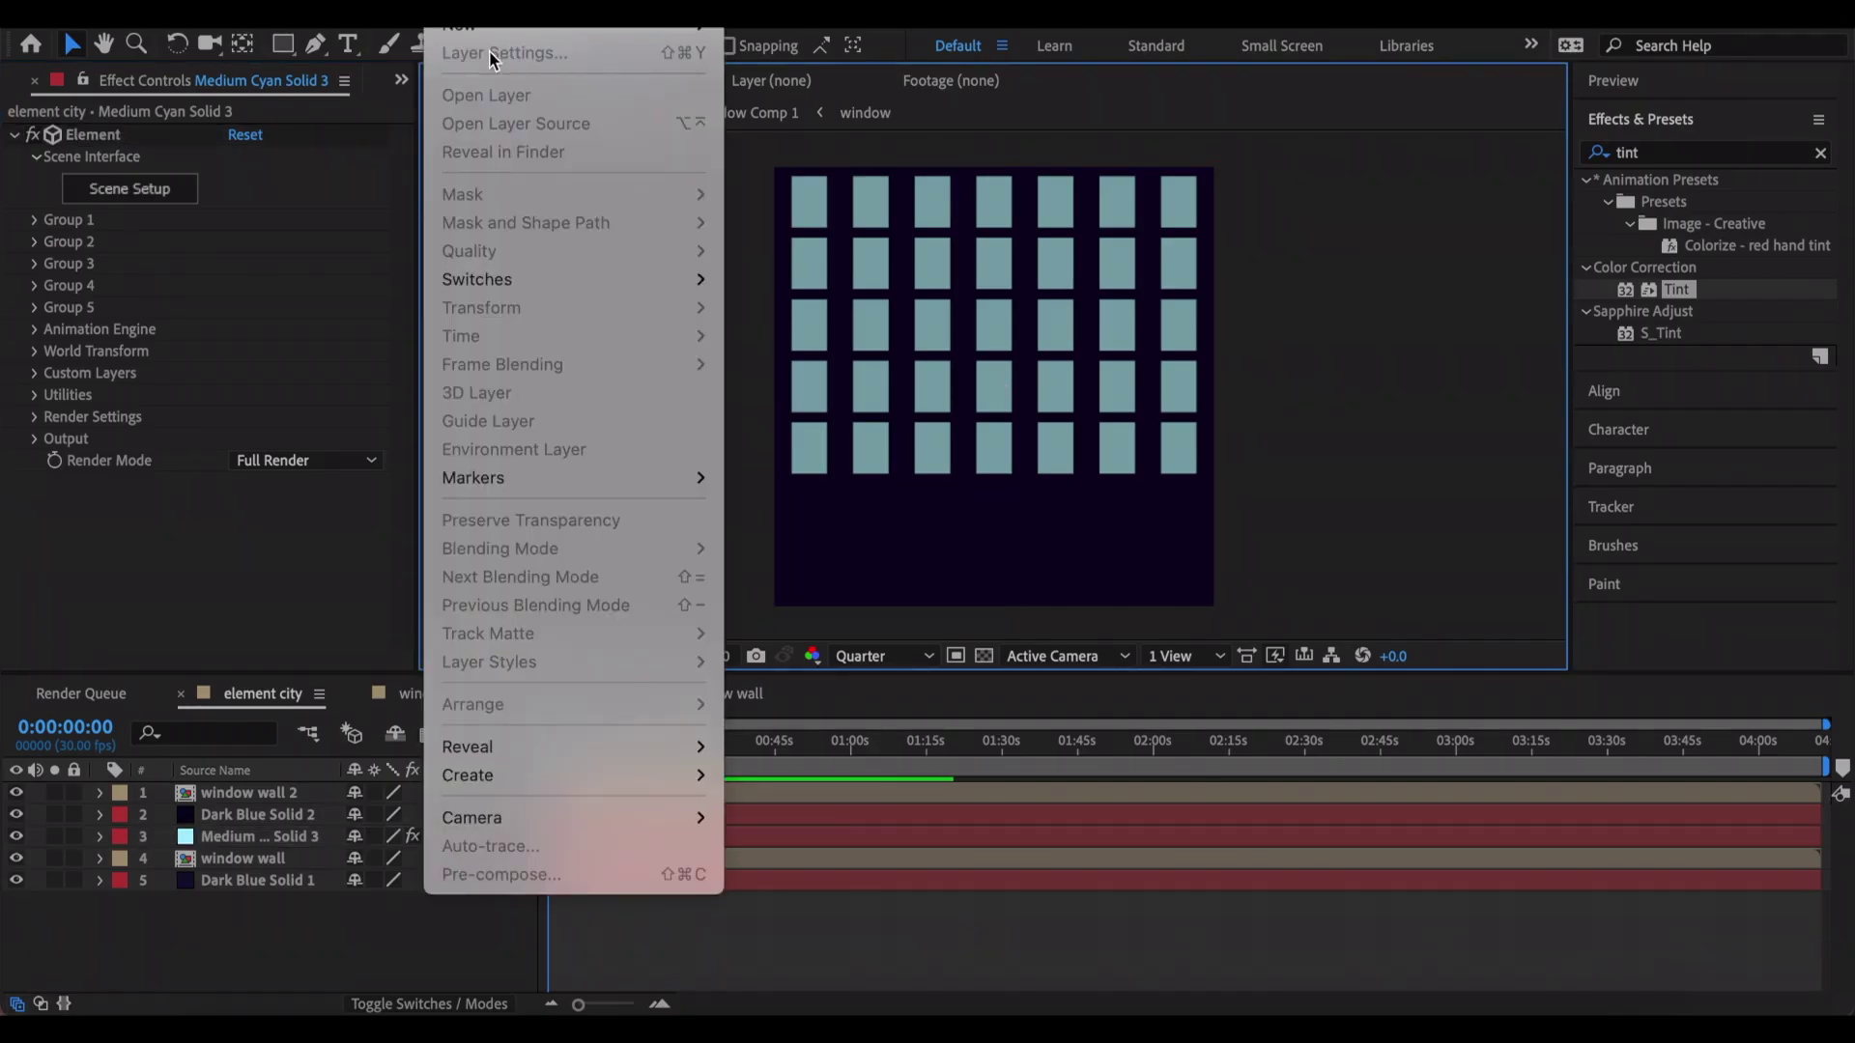
{"action": "mouse_move", "coordinate": [642, 33]}
{"action": "left_click", "coordinate": [793, 57]}
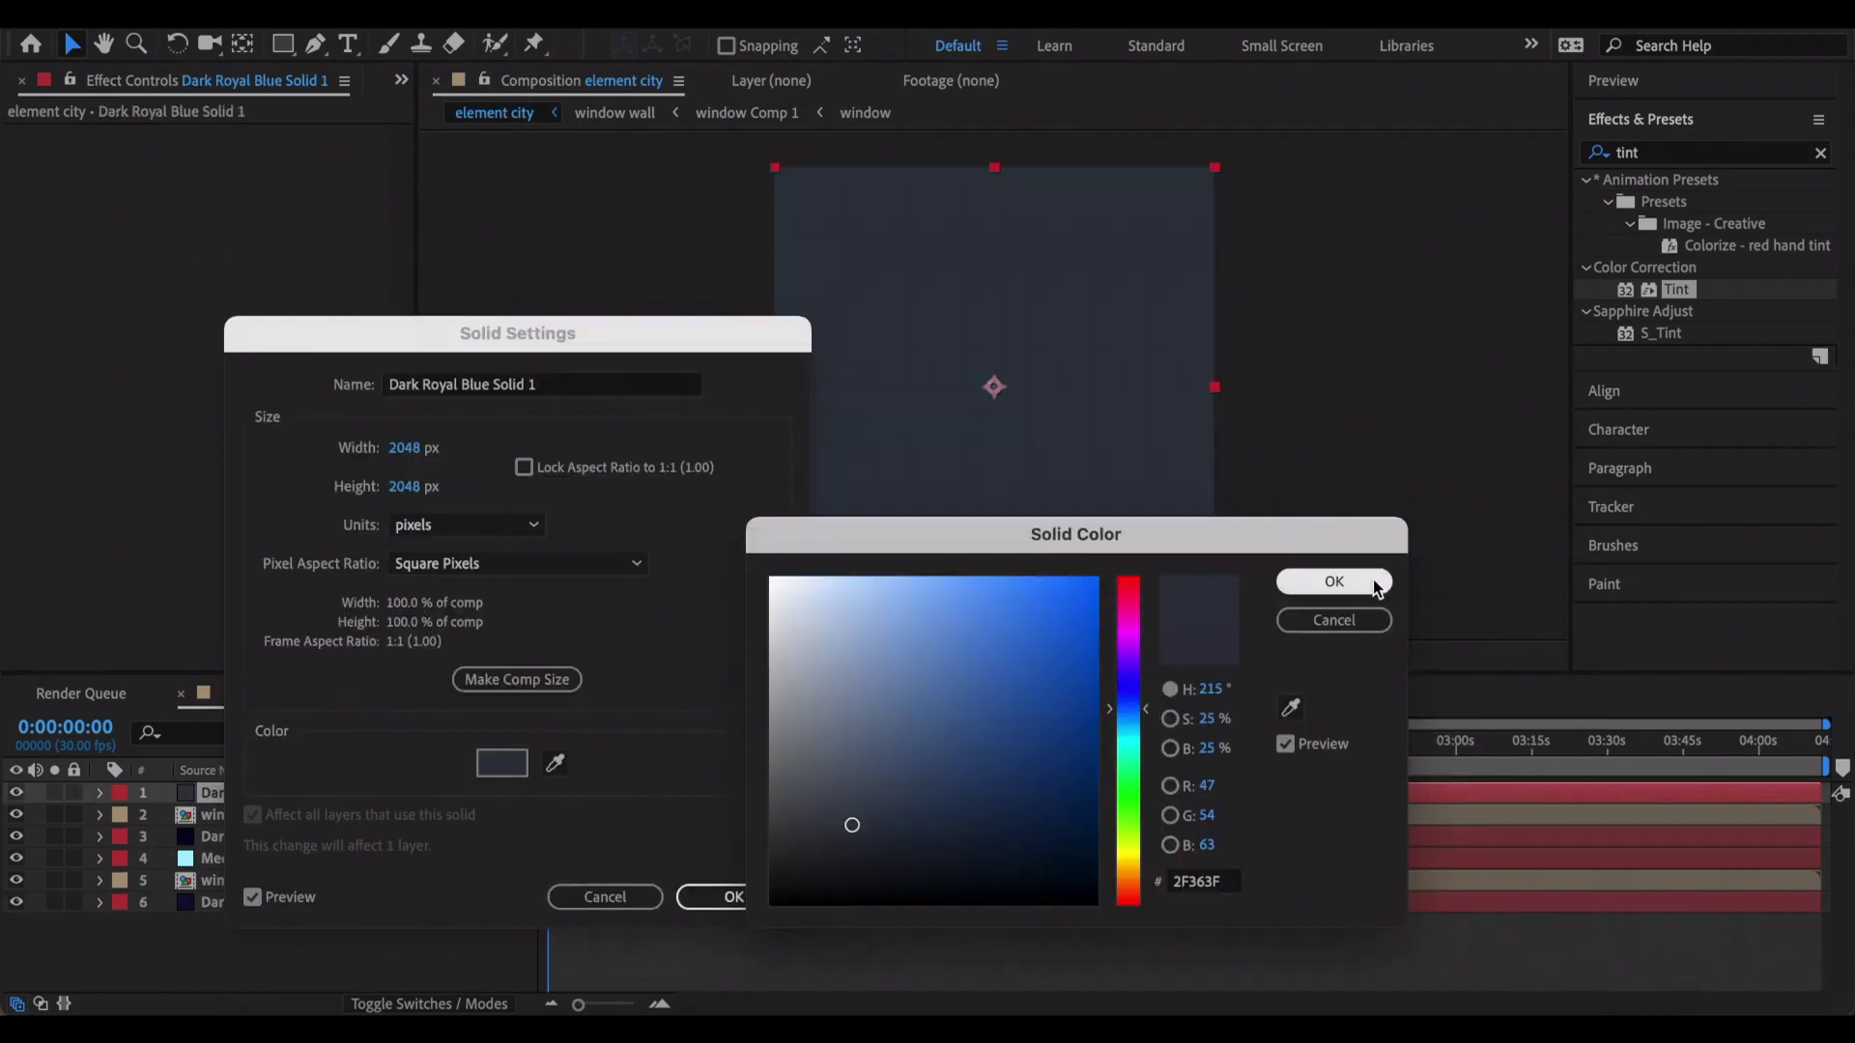
{"action": "left_click_drag", "start_coordinate": [849, 824], "coordinate": [1026, 841]}
{"action": "left_click", "coordinate": [1347, 568]}
{"action": "key", "text": "Return"}
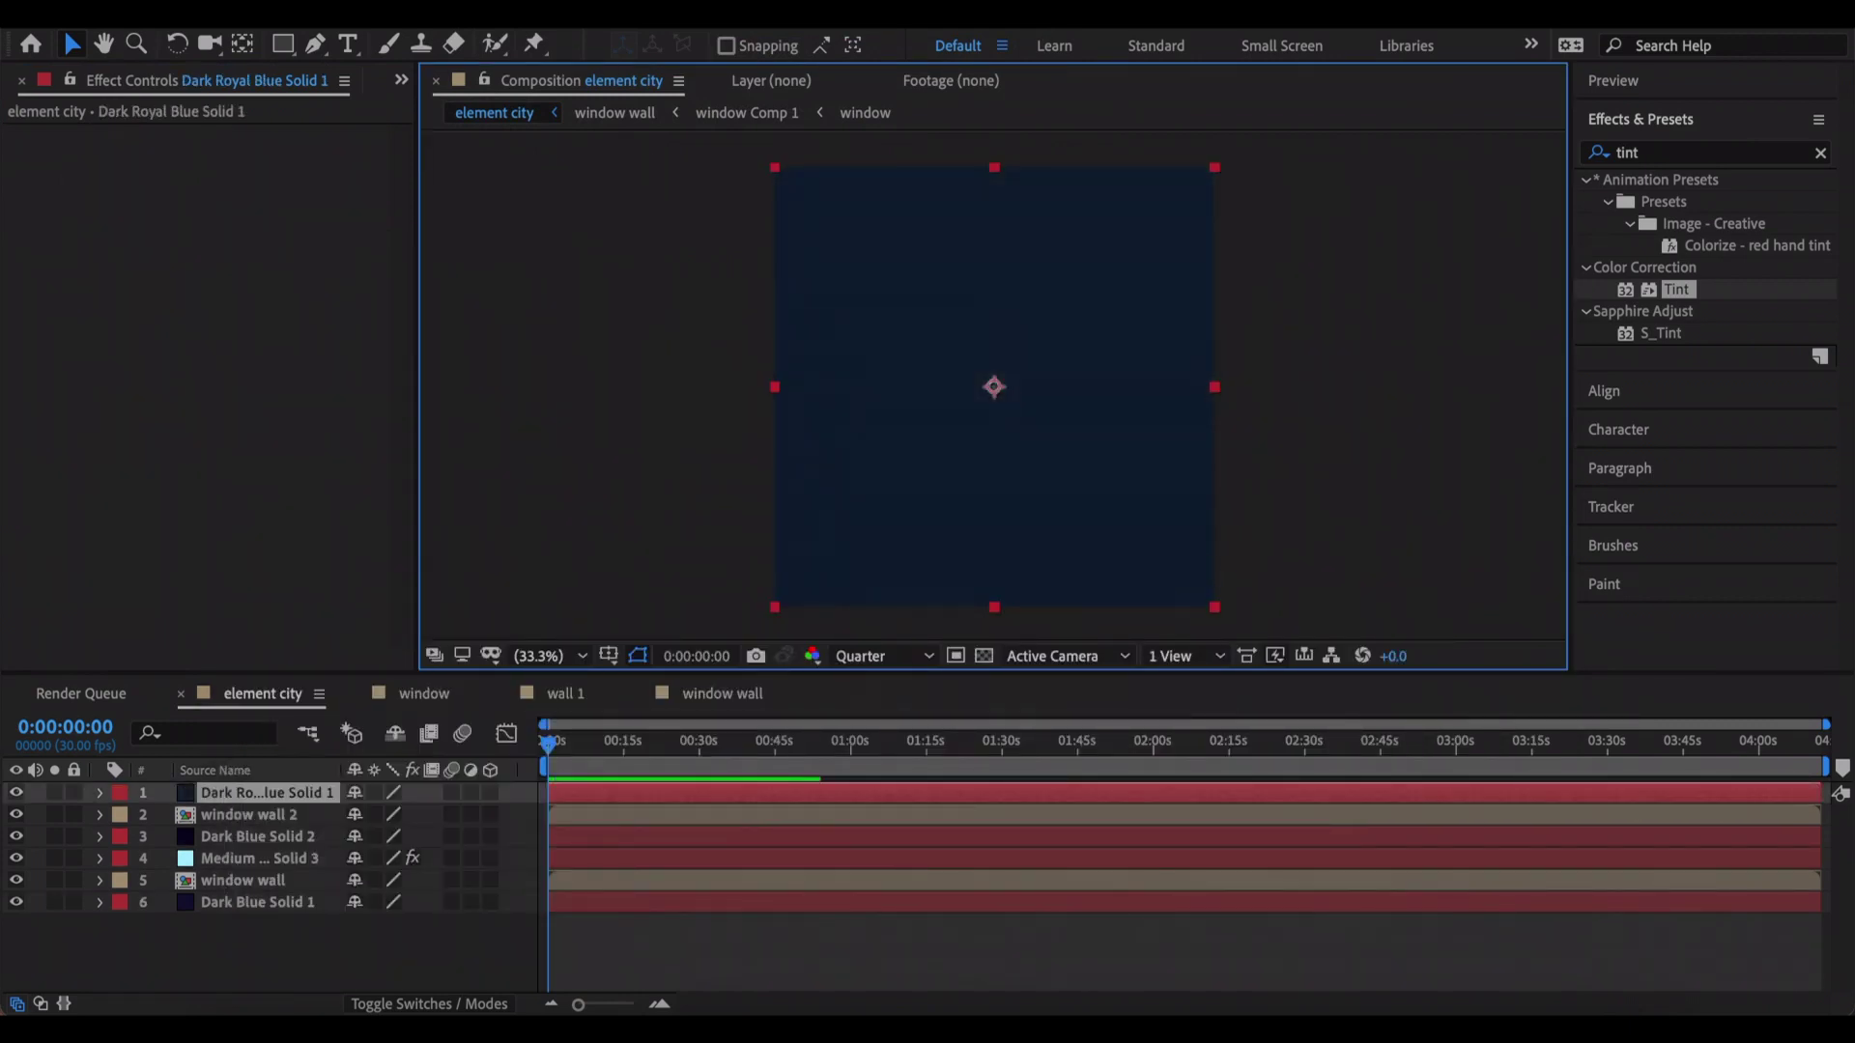
- Create a lighter blue solid and squash it into a full-width horizontal band across the middle of the composition
{"action": "left_click", "coordinate": [454, 14]}
{"action": "mouse_move", "coordinate": [487, 29]}
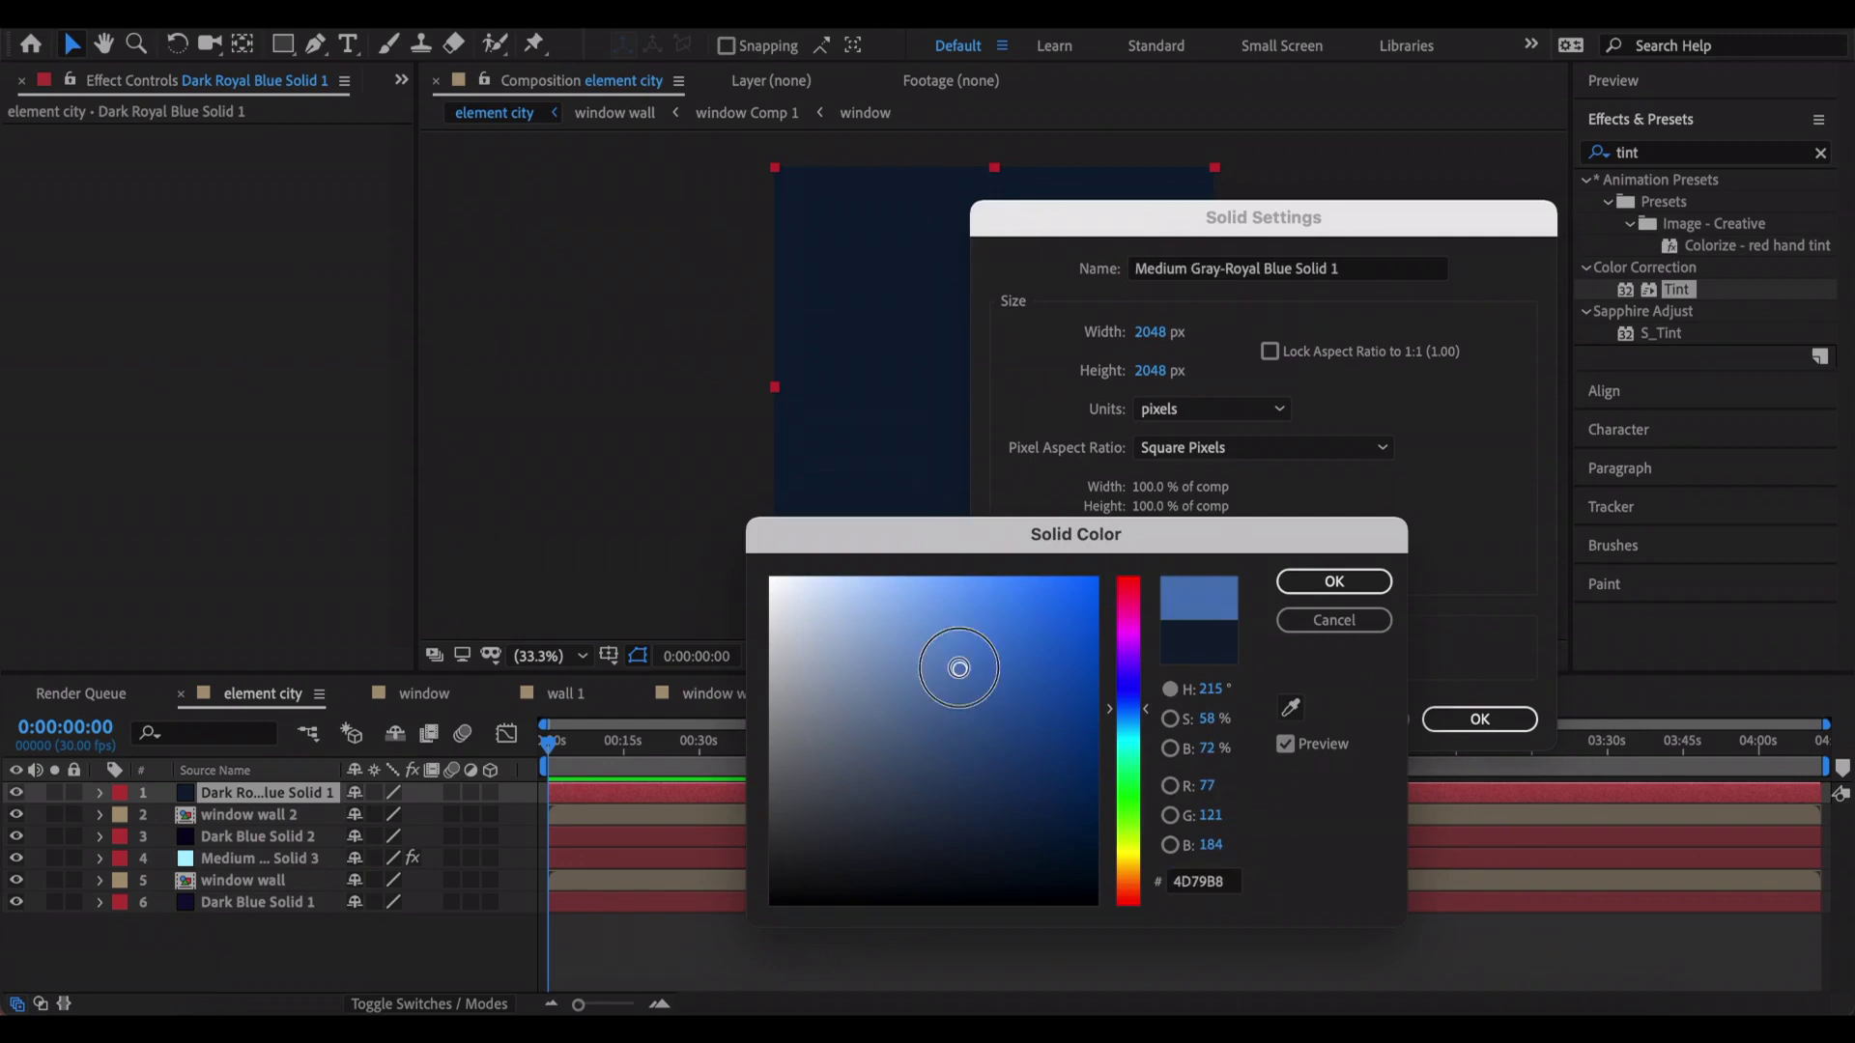
{"action": "left_click_drag", "start_coordinate": [960, 663], "coordinate": [886, 612]}
{"action": "left_click", "coordinate": [1333, 580]}
{"action": "left_click", "coordinate": [1458, 716]}
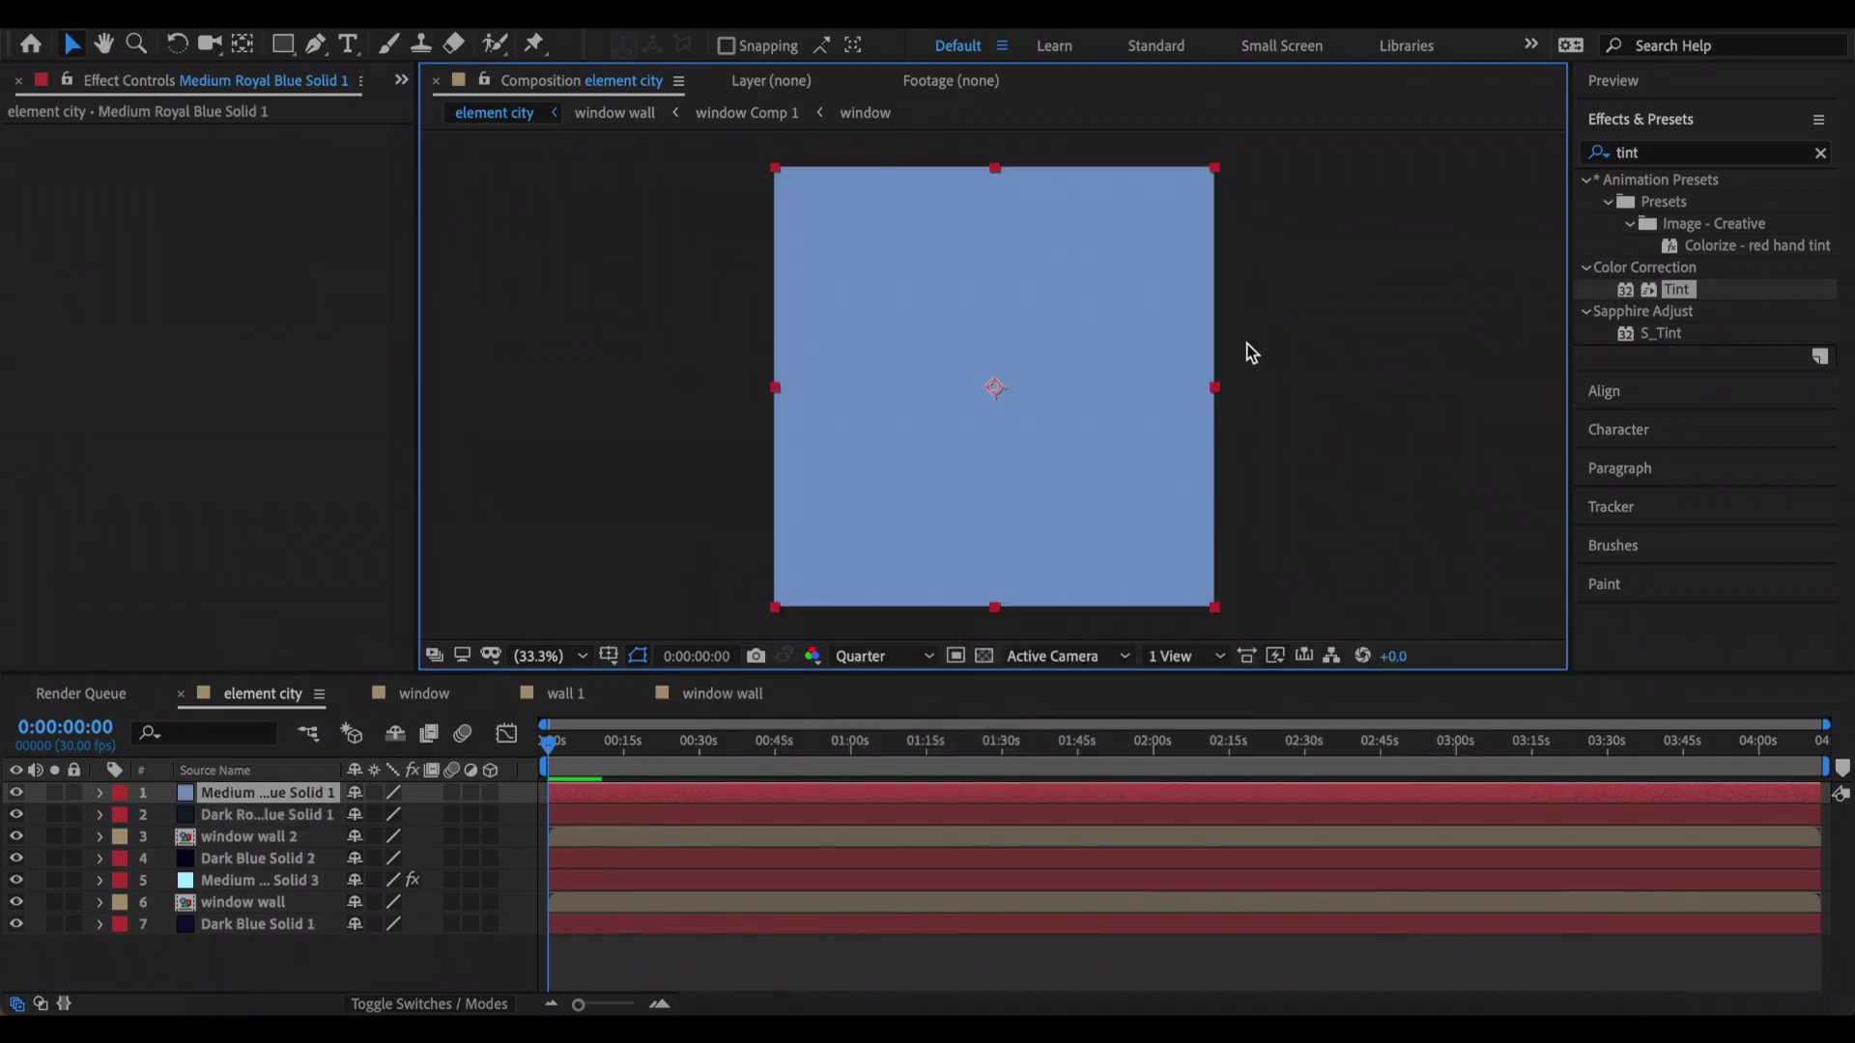
{"action": "left_click_drag", "start_coordinate": [998, 170], "coordinate": [1024, 356]}
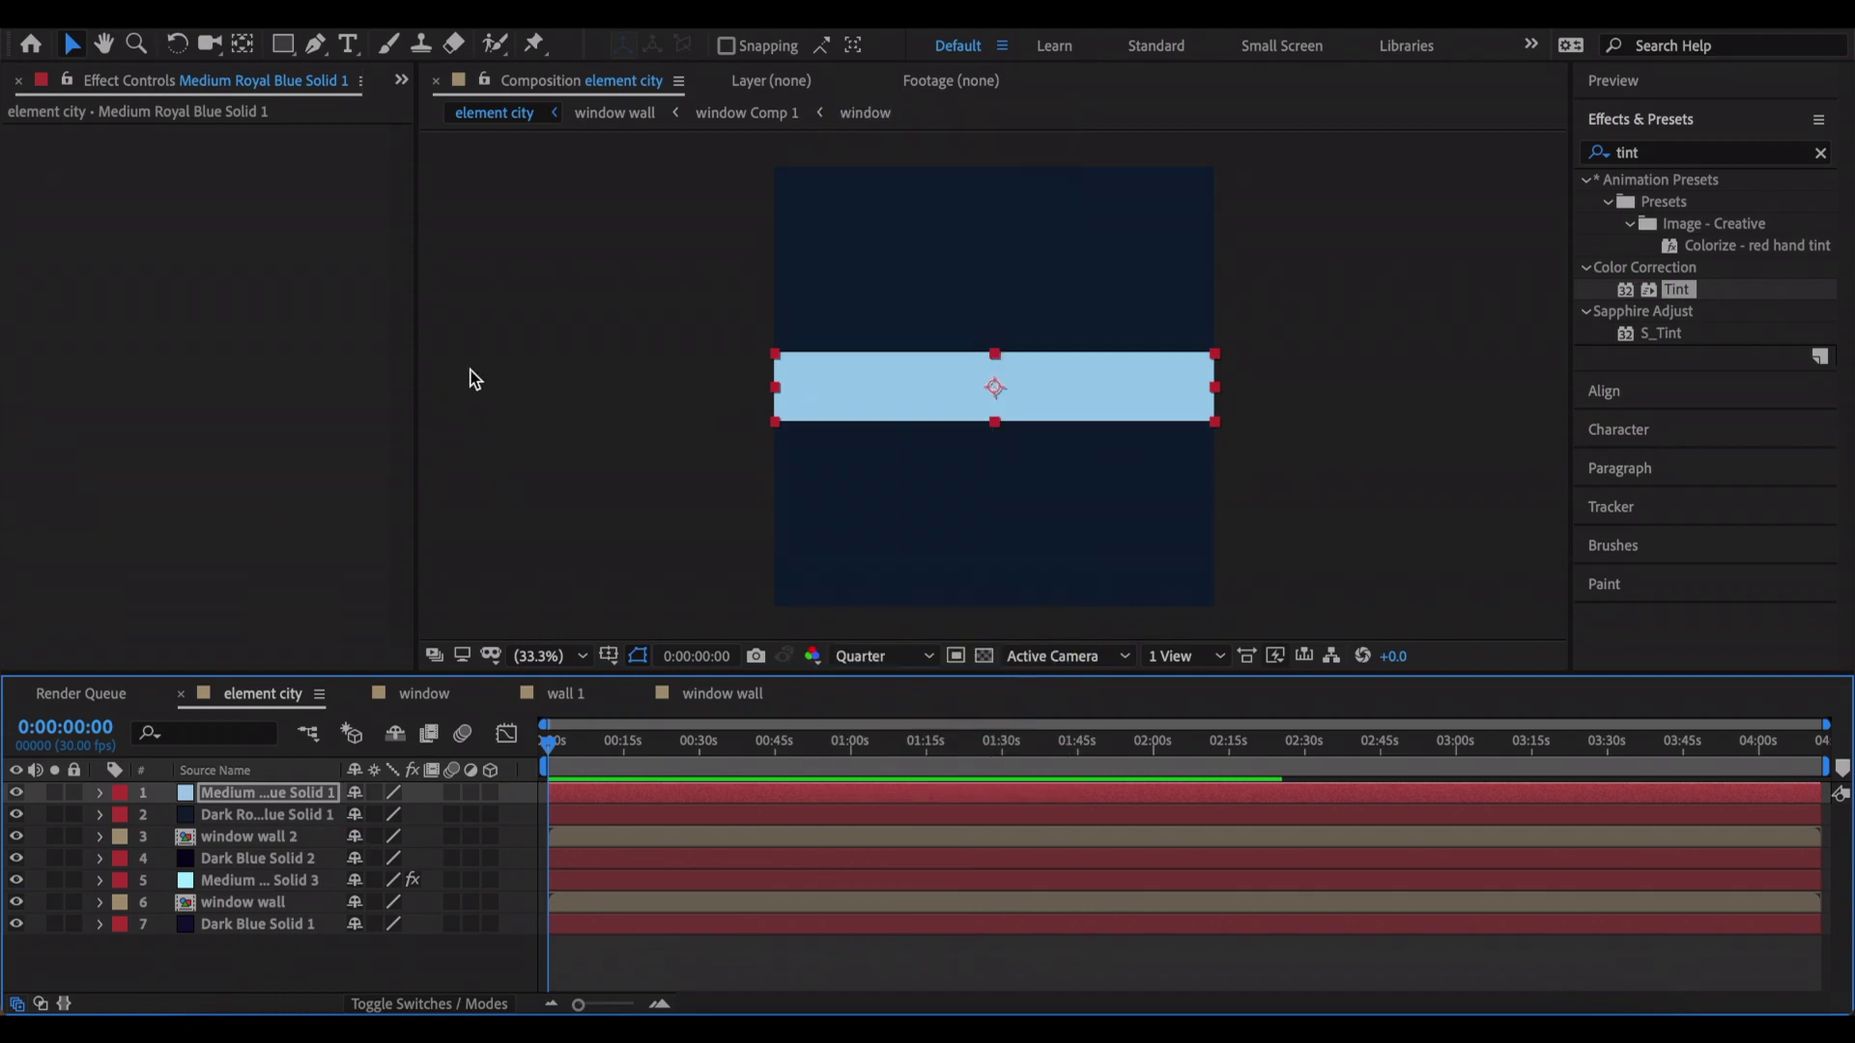
- Duplicate the light blue band and move the copy up toward the upper edge of the dark blue square
{"action": "key", "text": "ctrl+shift+c"}
{"action": "type", "text": "wind"}
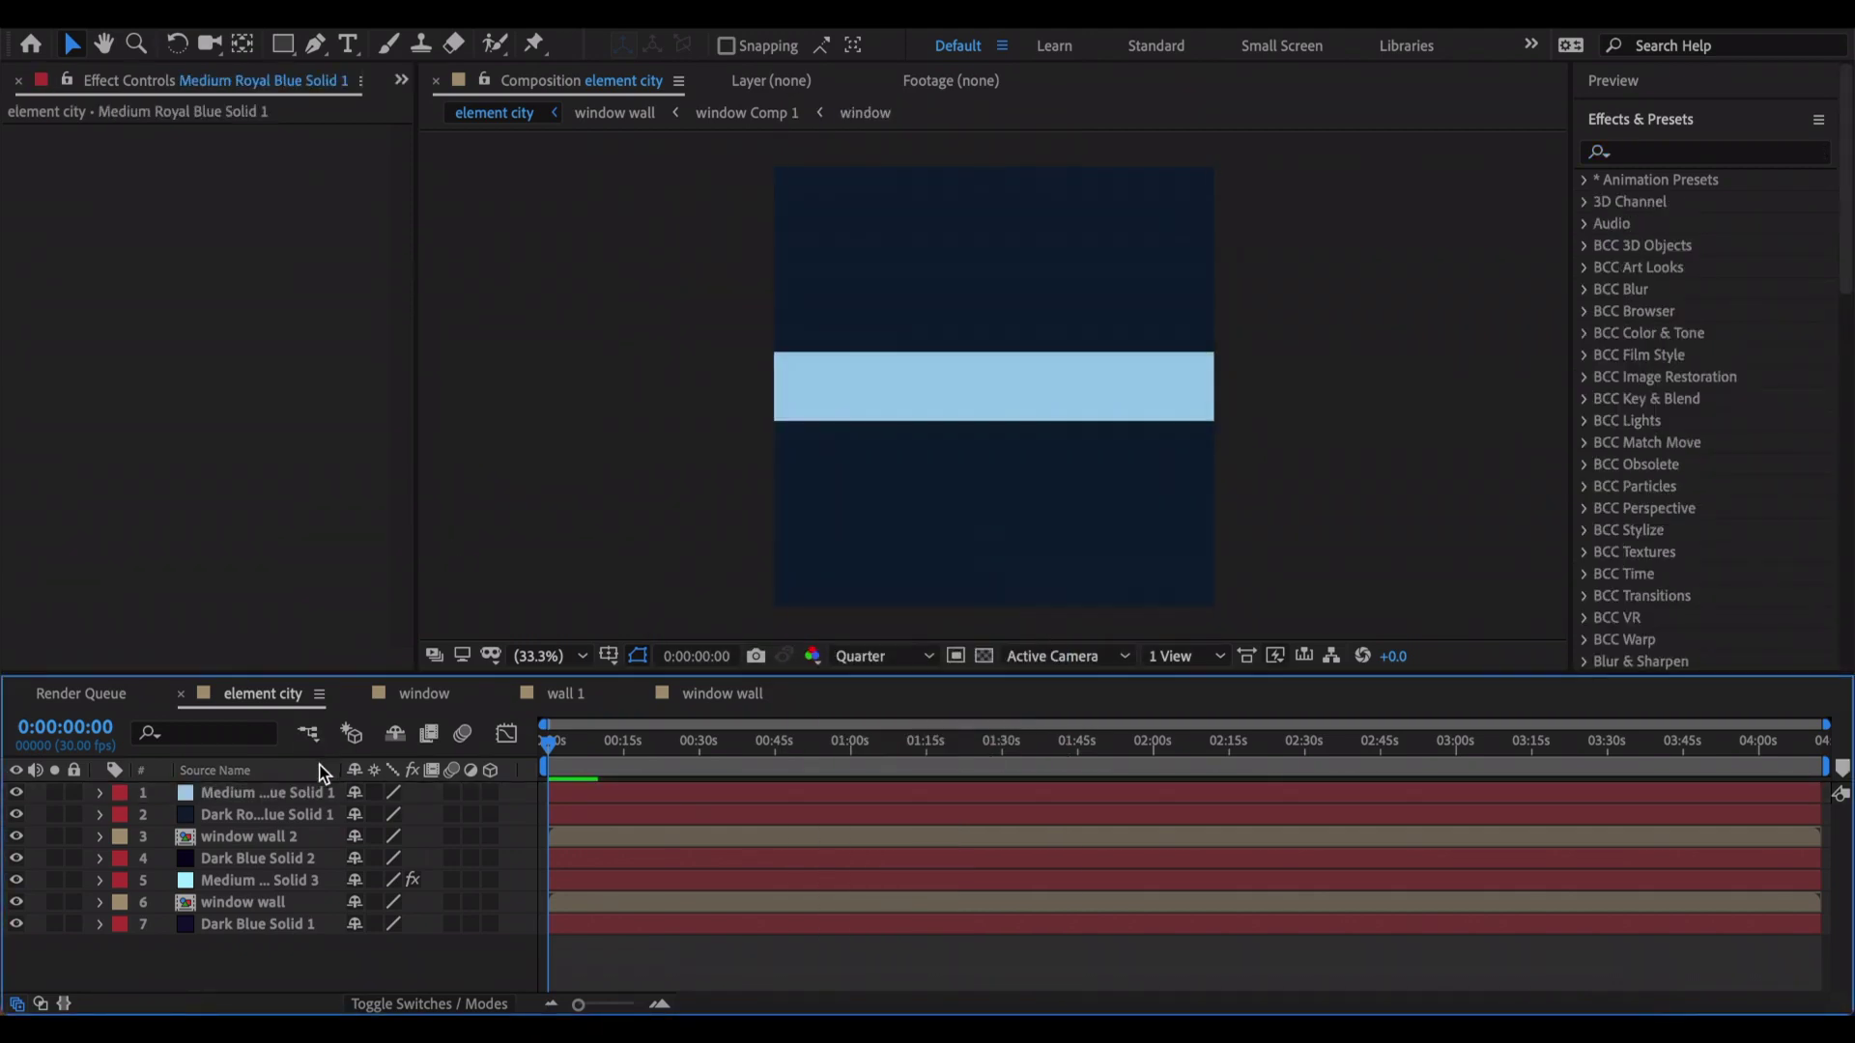
{"action": "left_click", "coordinate": [315, 798]}
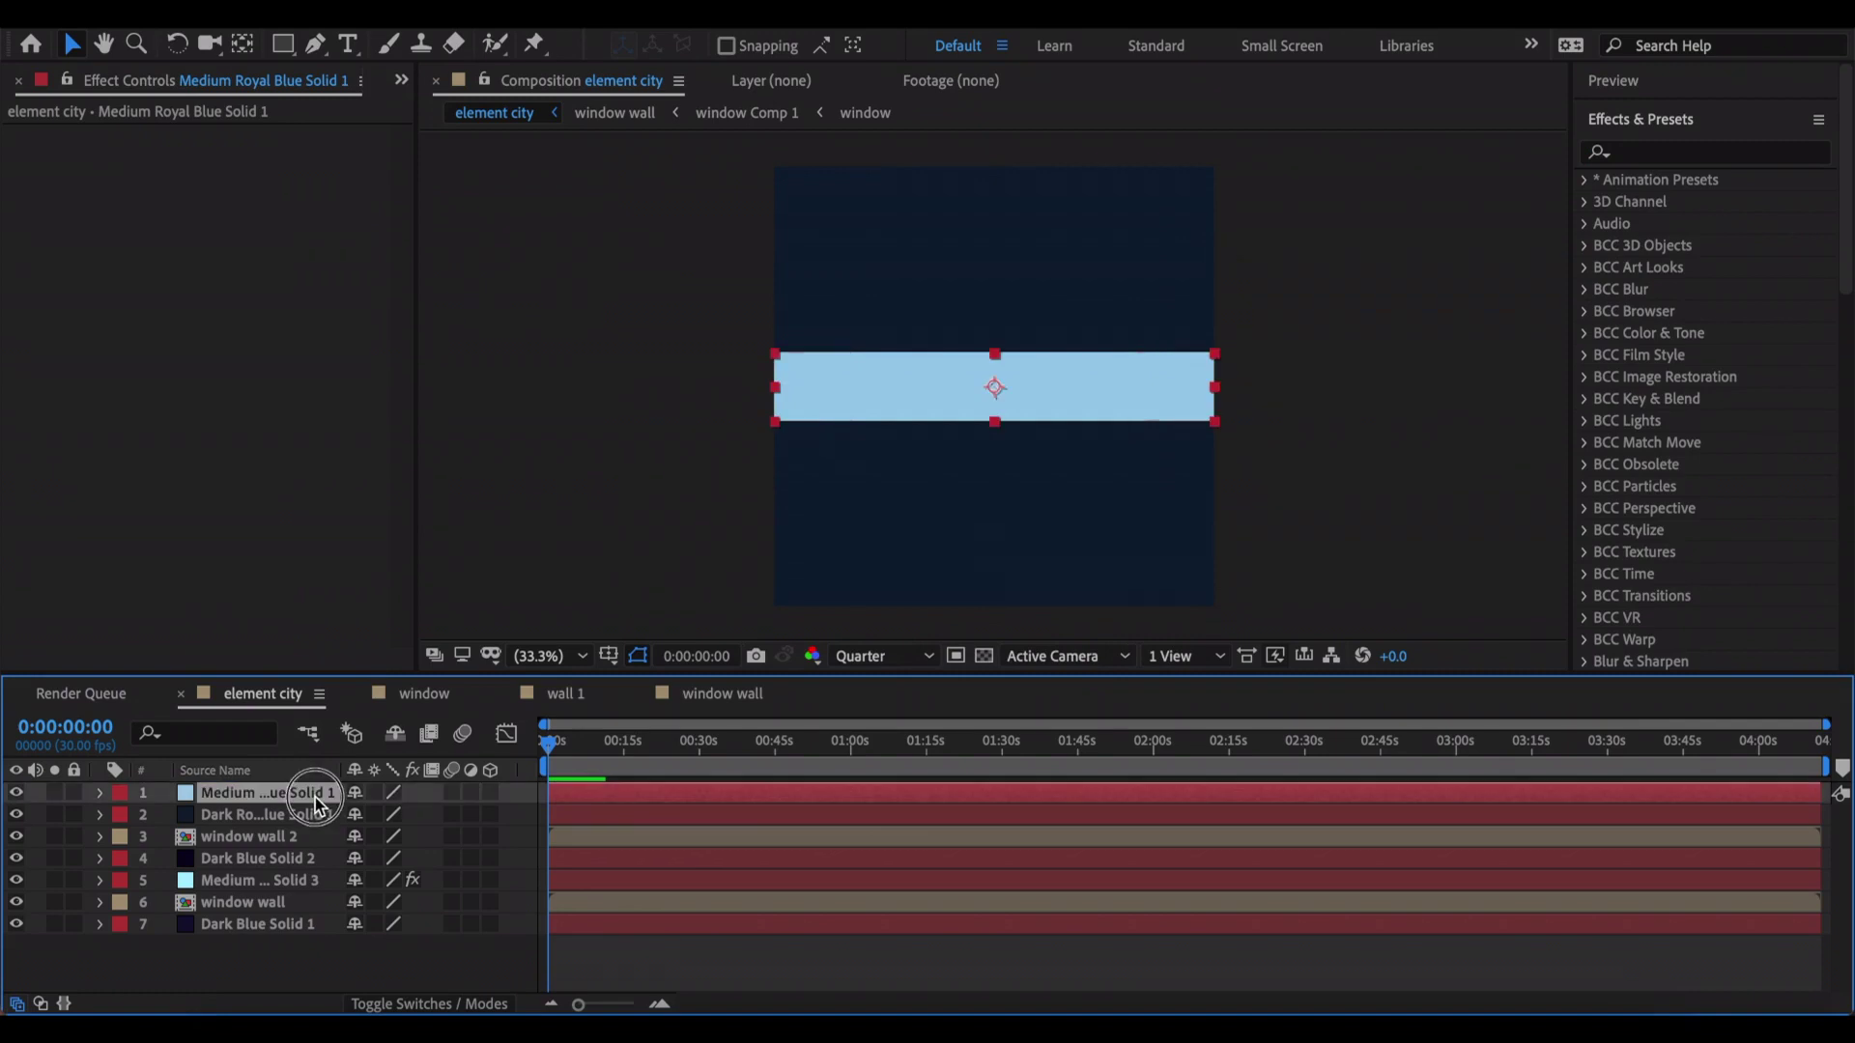
{"action": "key", "text": "ctrl+d"}
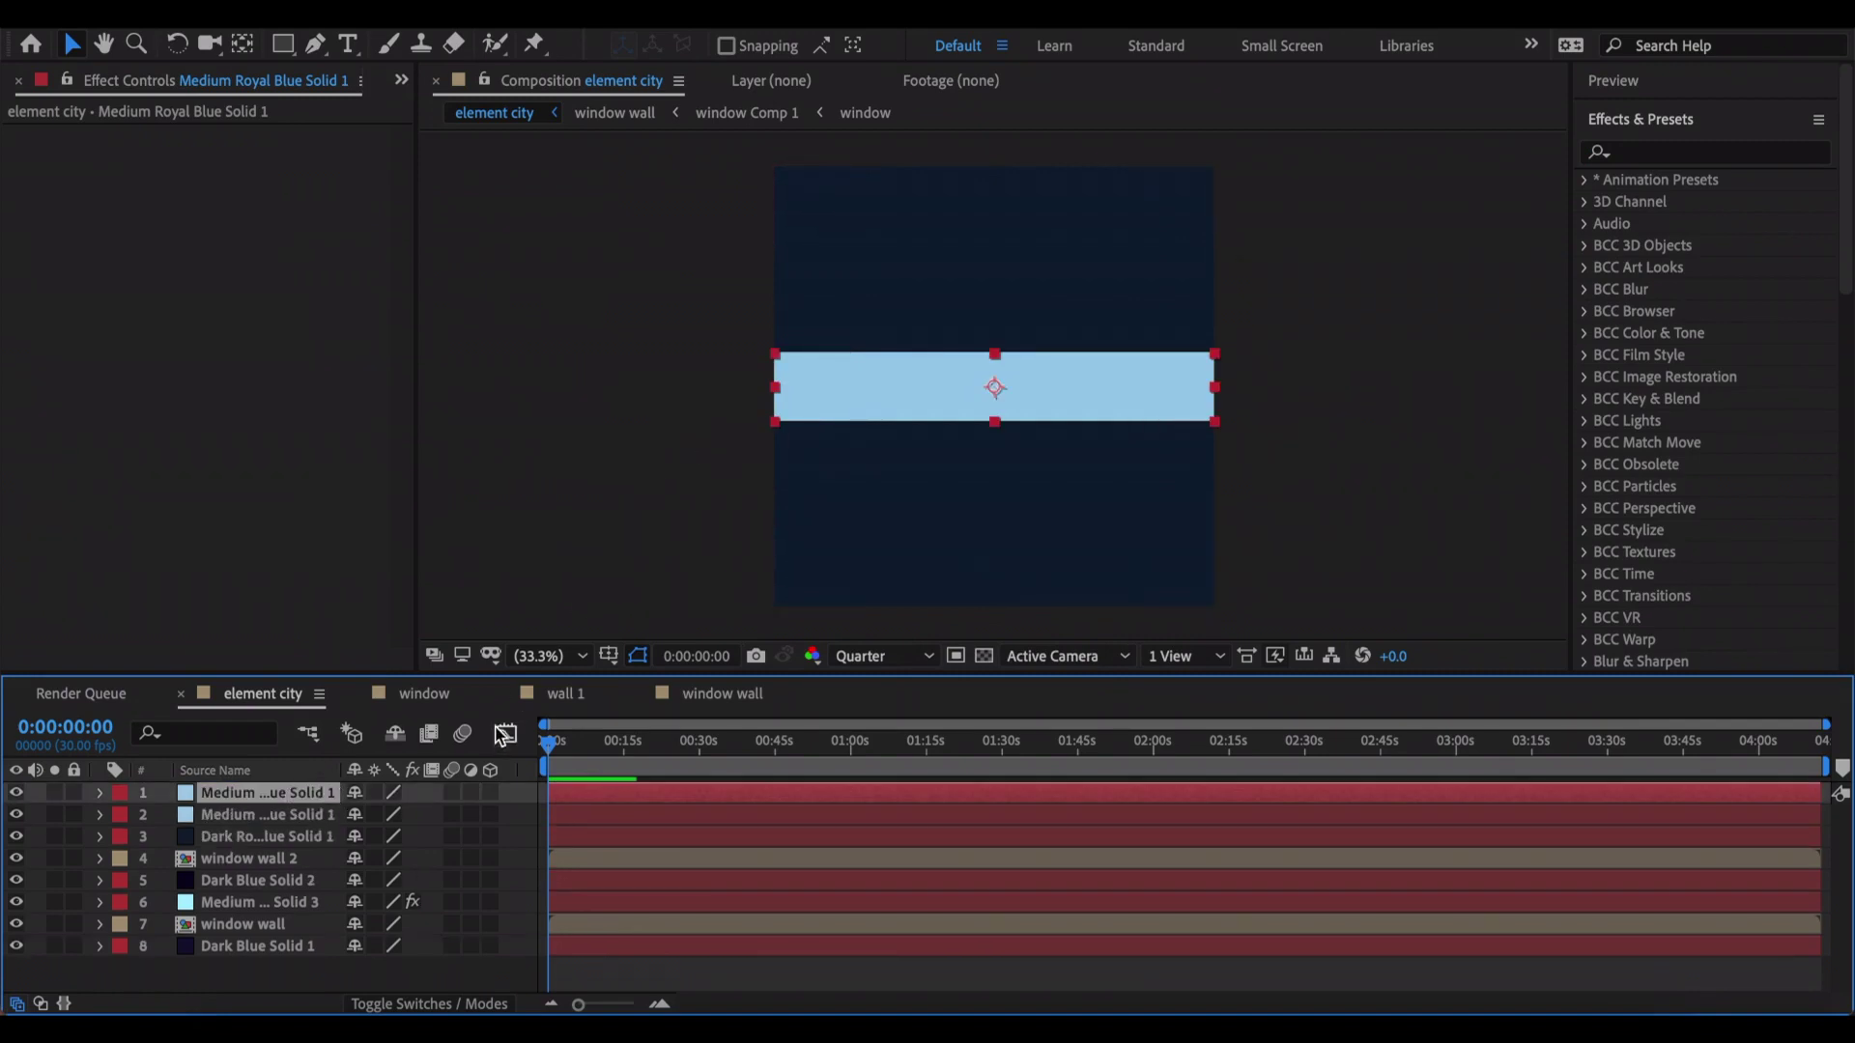
{"action": "key", "text": "p"}
{"action": "left_click_drag", "start_coordinate": [417, 822], "coordinate": [168, 822]}
{"action": "left_click_drag", "start_coordinate": [415, 819], "coordinate": [249, 819]}
- Duplicate the band again and space the three bands at Y positions 243, 675 and 1099
{"action": "left_click", "coordinate": [302, 793]}
{"action": "key", "text": "ctrl+d"}
{"action": "key", "text": "p"}
{"action": "left_click", "coordinate": [281, 880], "text": "shift"}
{"action": "key", "text": "p"}
{"action": "key", "text": "p"}
{"action": "left_click_drag", "start_coordinate": [416, 817], "coordinate": [452, 807]}
{"action": "key", "text": "ctrl+z"}
{"action": "left_click", "coordinate": [575, 858]}
{"action": "left_click", "coordinate": [576, 793]}
{"action": "left_click", "coordinate": [574, 882], "text": "shift"}
{"action": "left_click_drag", "start_coordinate": [425, 899], "coordinate": [382, 906]}
{"action": "left_click", "coordinate": [570, 880]}
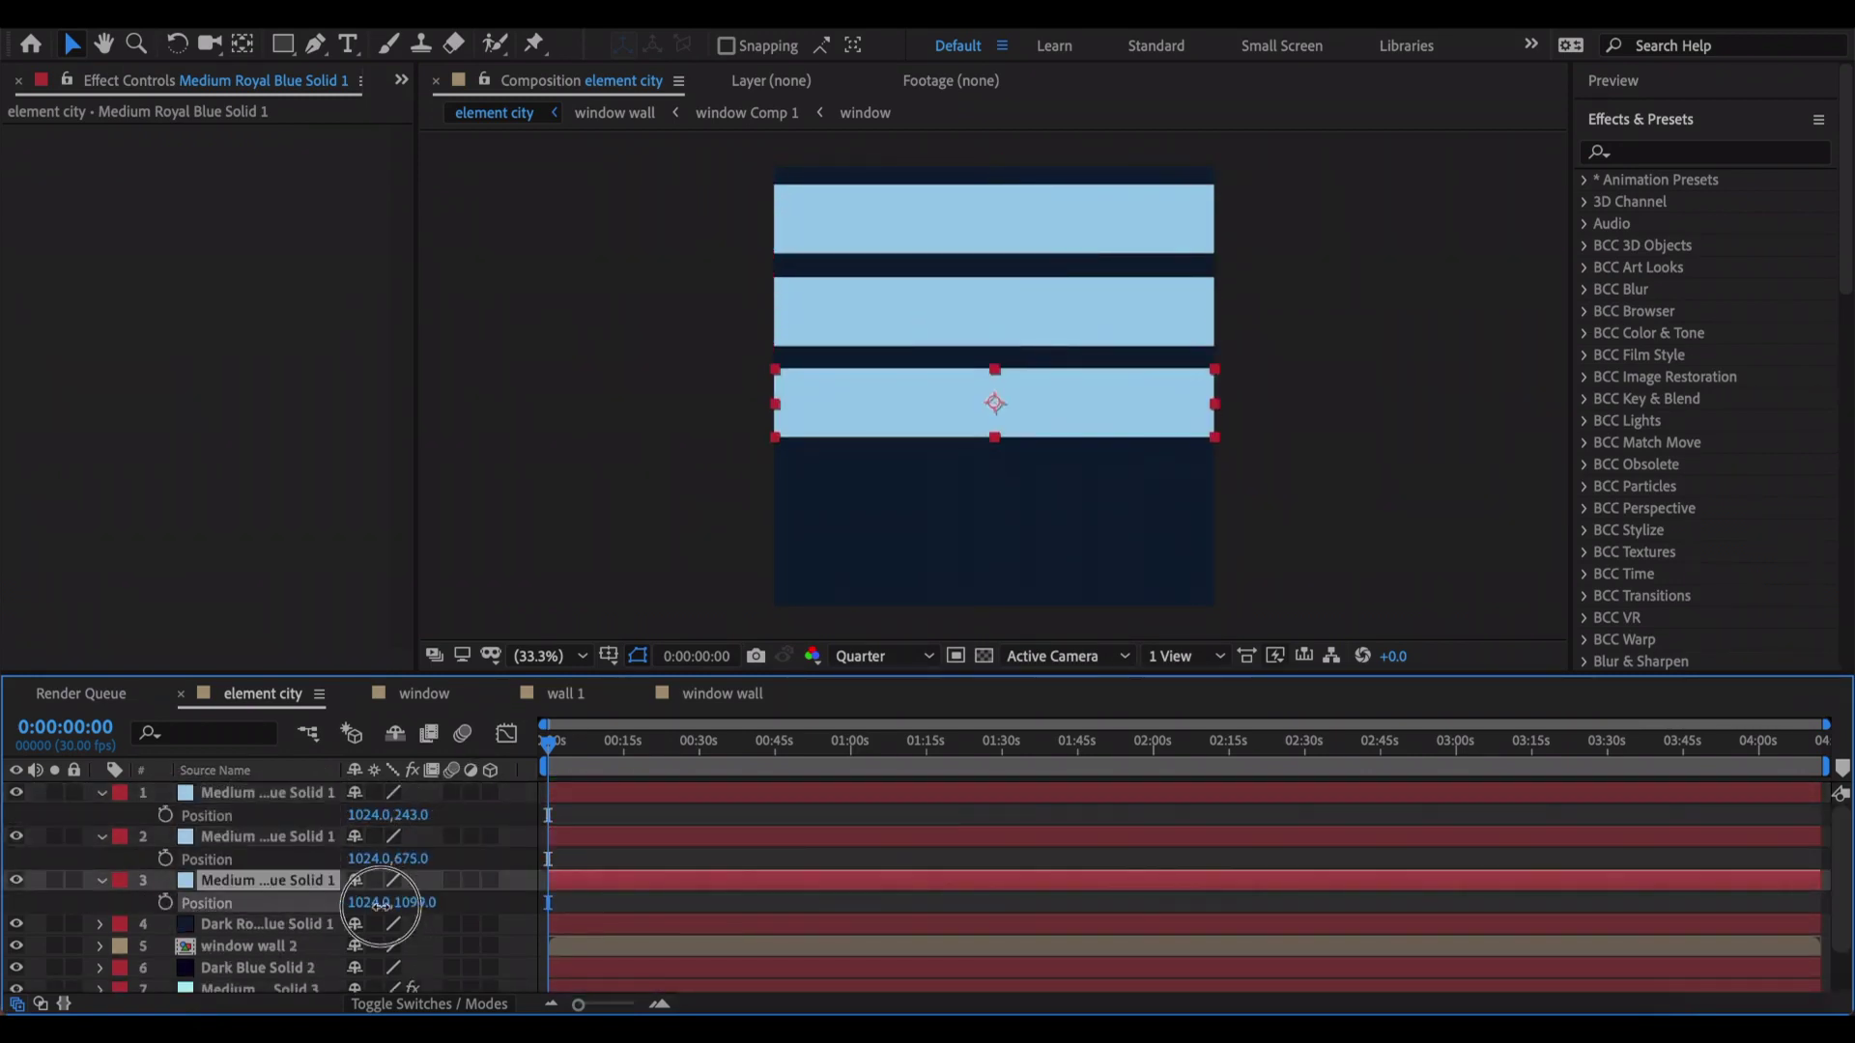
{"action": "left_click", "coordinate": [503, 904]}
{"action": "key", "text": "p"}
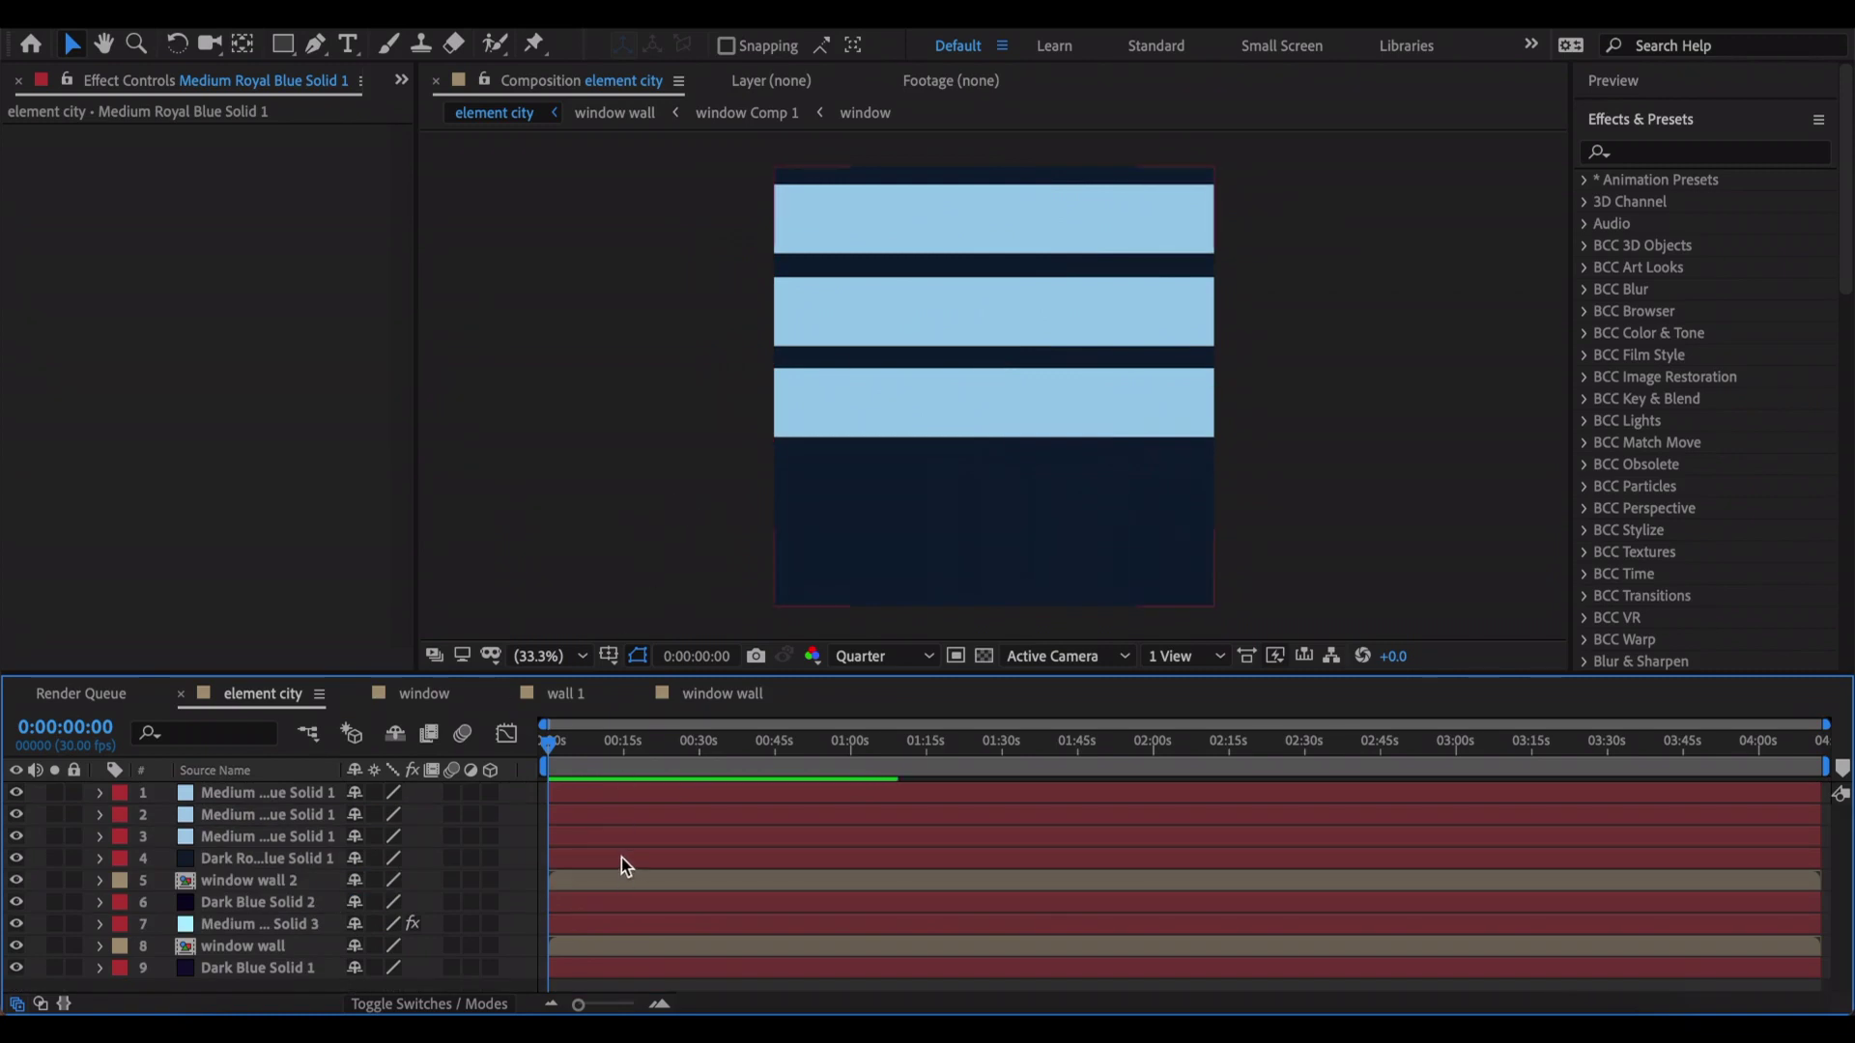
- Duplicate the dark royal blue solid and pre-compose one copy with the three bands as "window wall 3"
{"action": "left_click", "coordinate": [621, 860]}
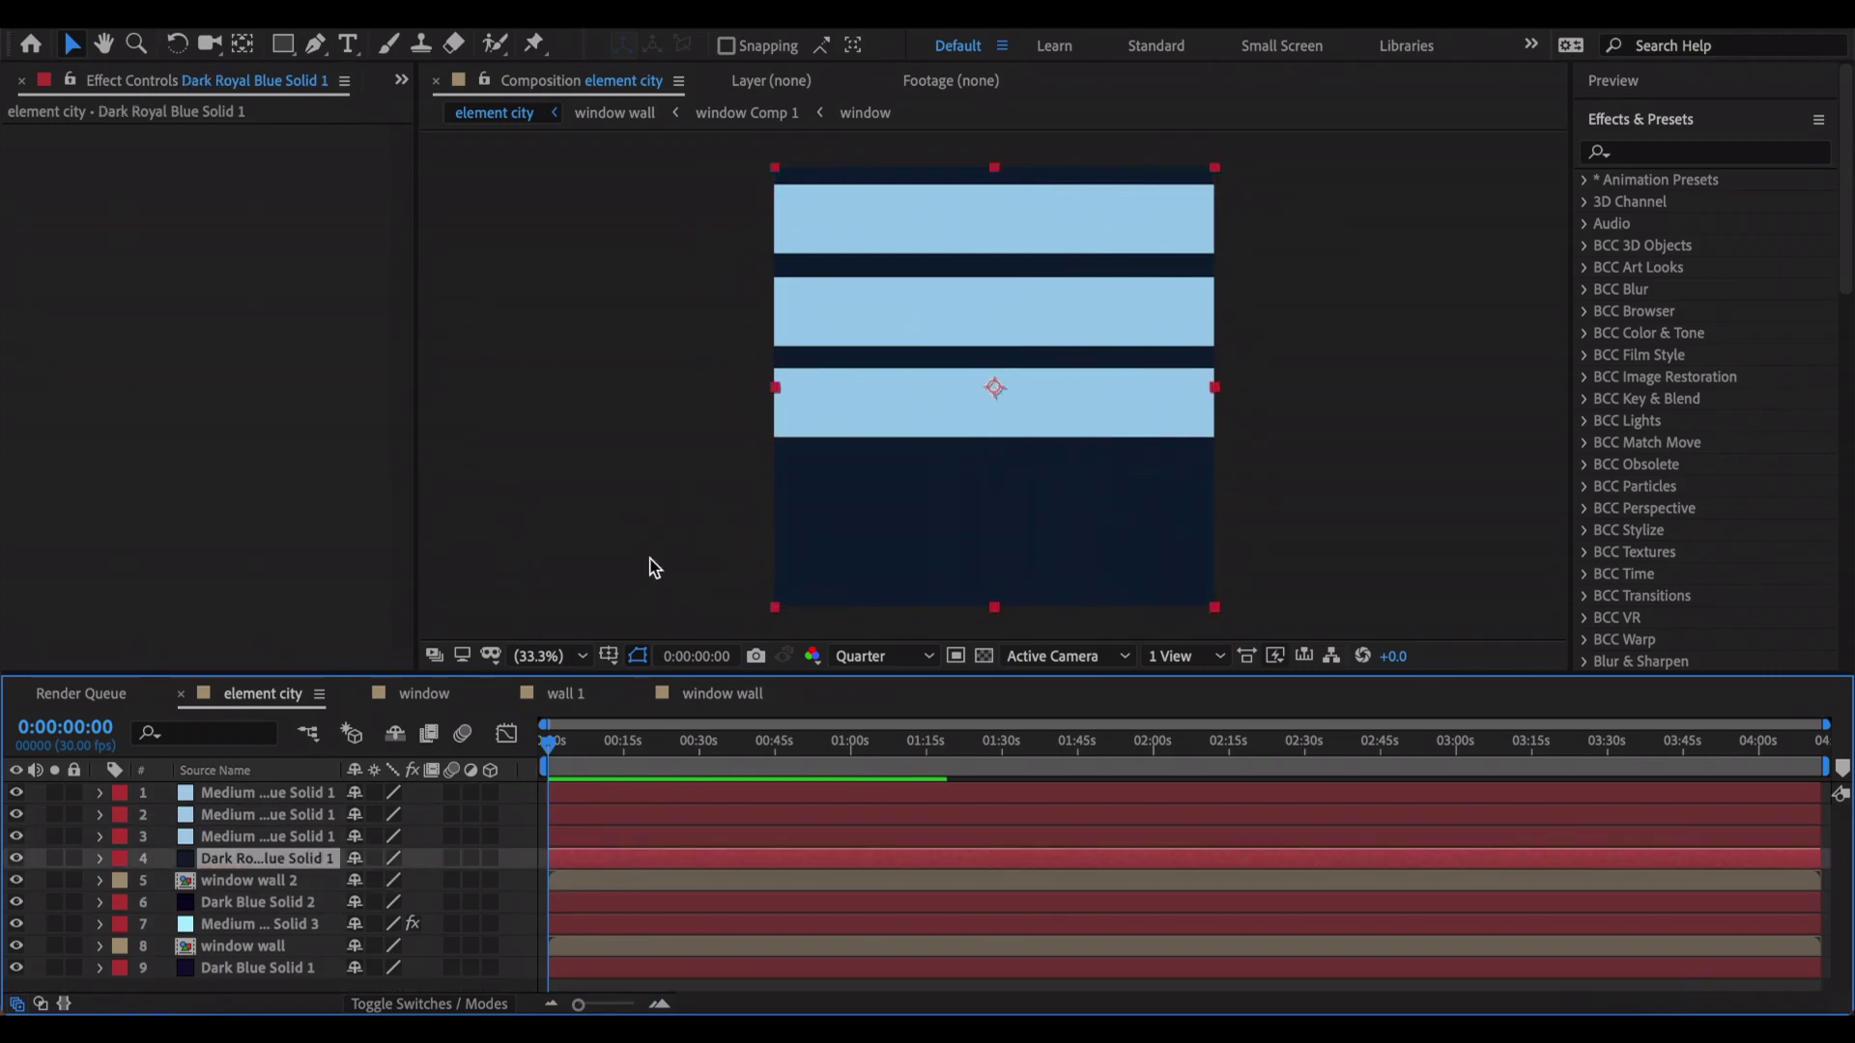
{"action": "key", "text": "ctrl+d"}
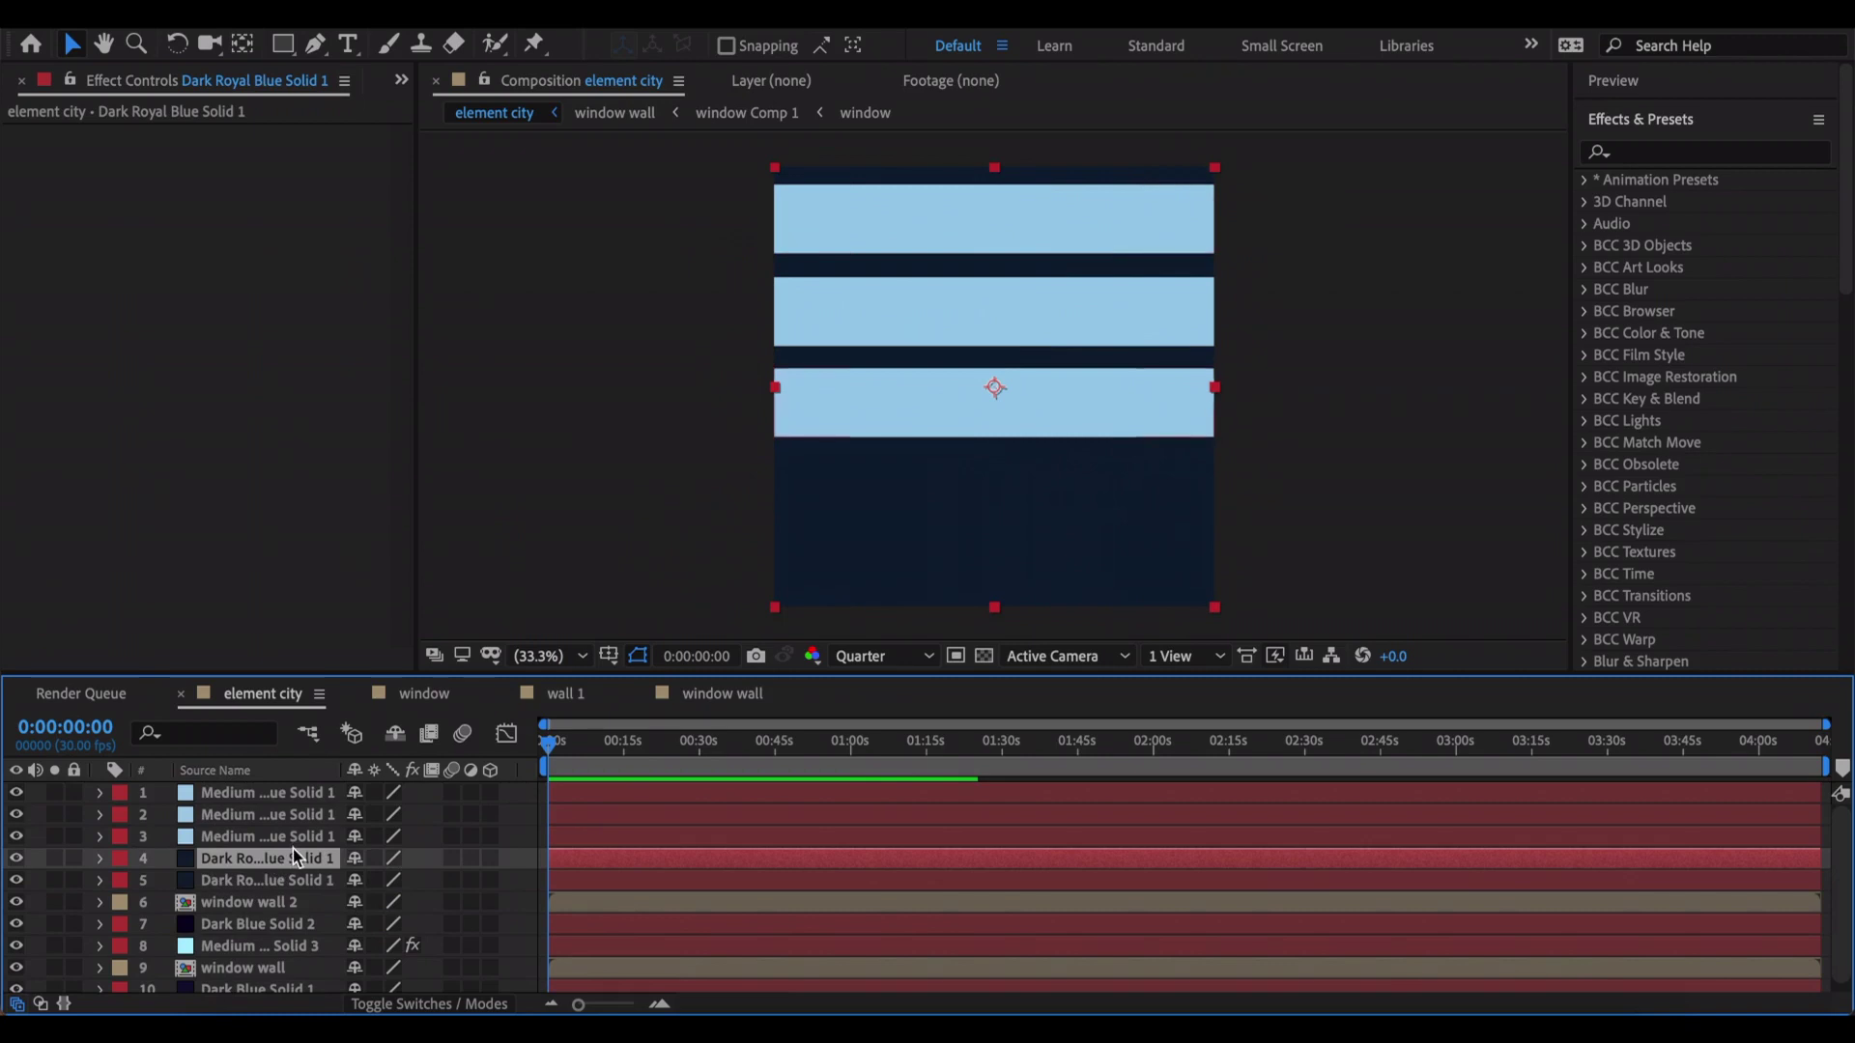
{"action": "left_click", "coordinate": [322, 795], "text": "shift"}
{"action": "key", "text": "ctrl+shift+c"}
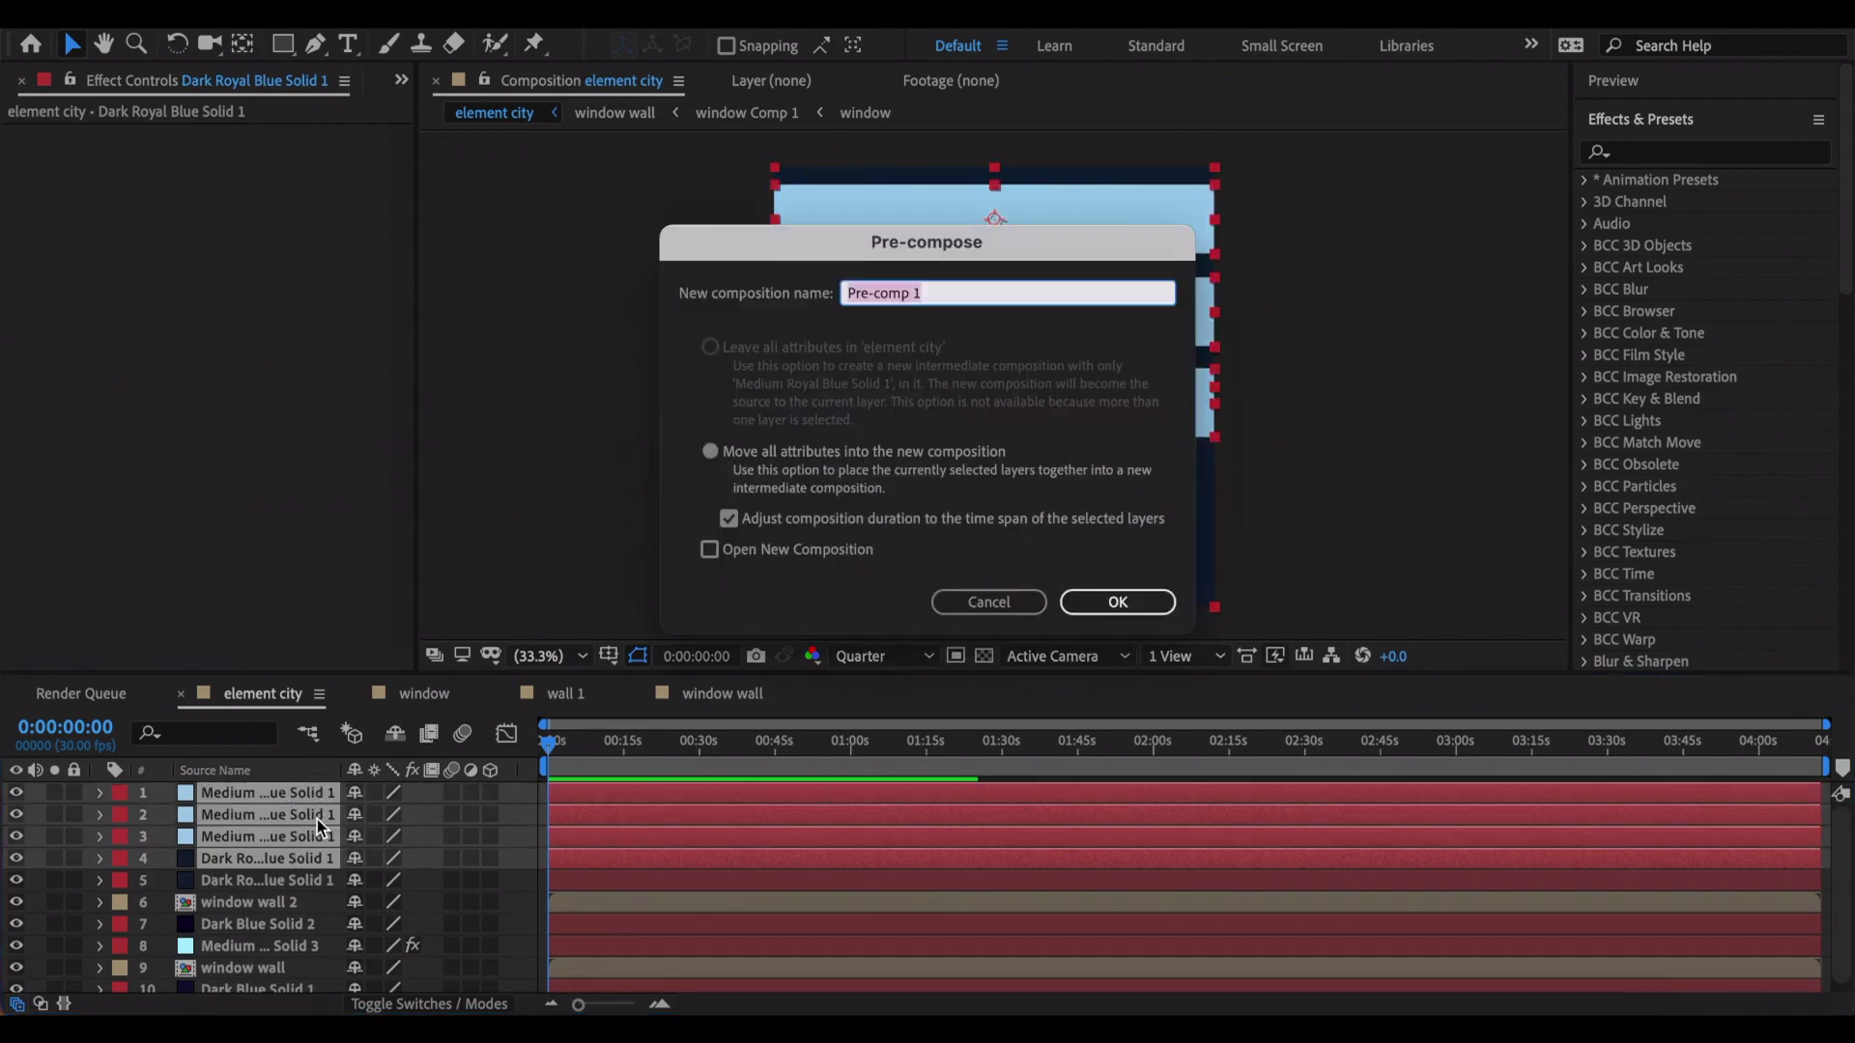
{"action": "type", "text": "widdow wall 3"}
{"action": "key", "text": "Return"}
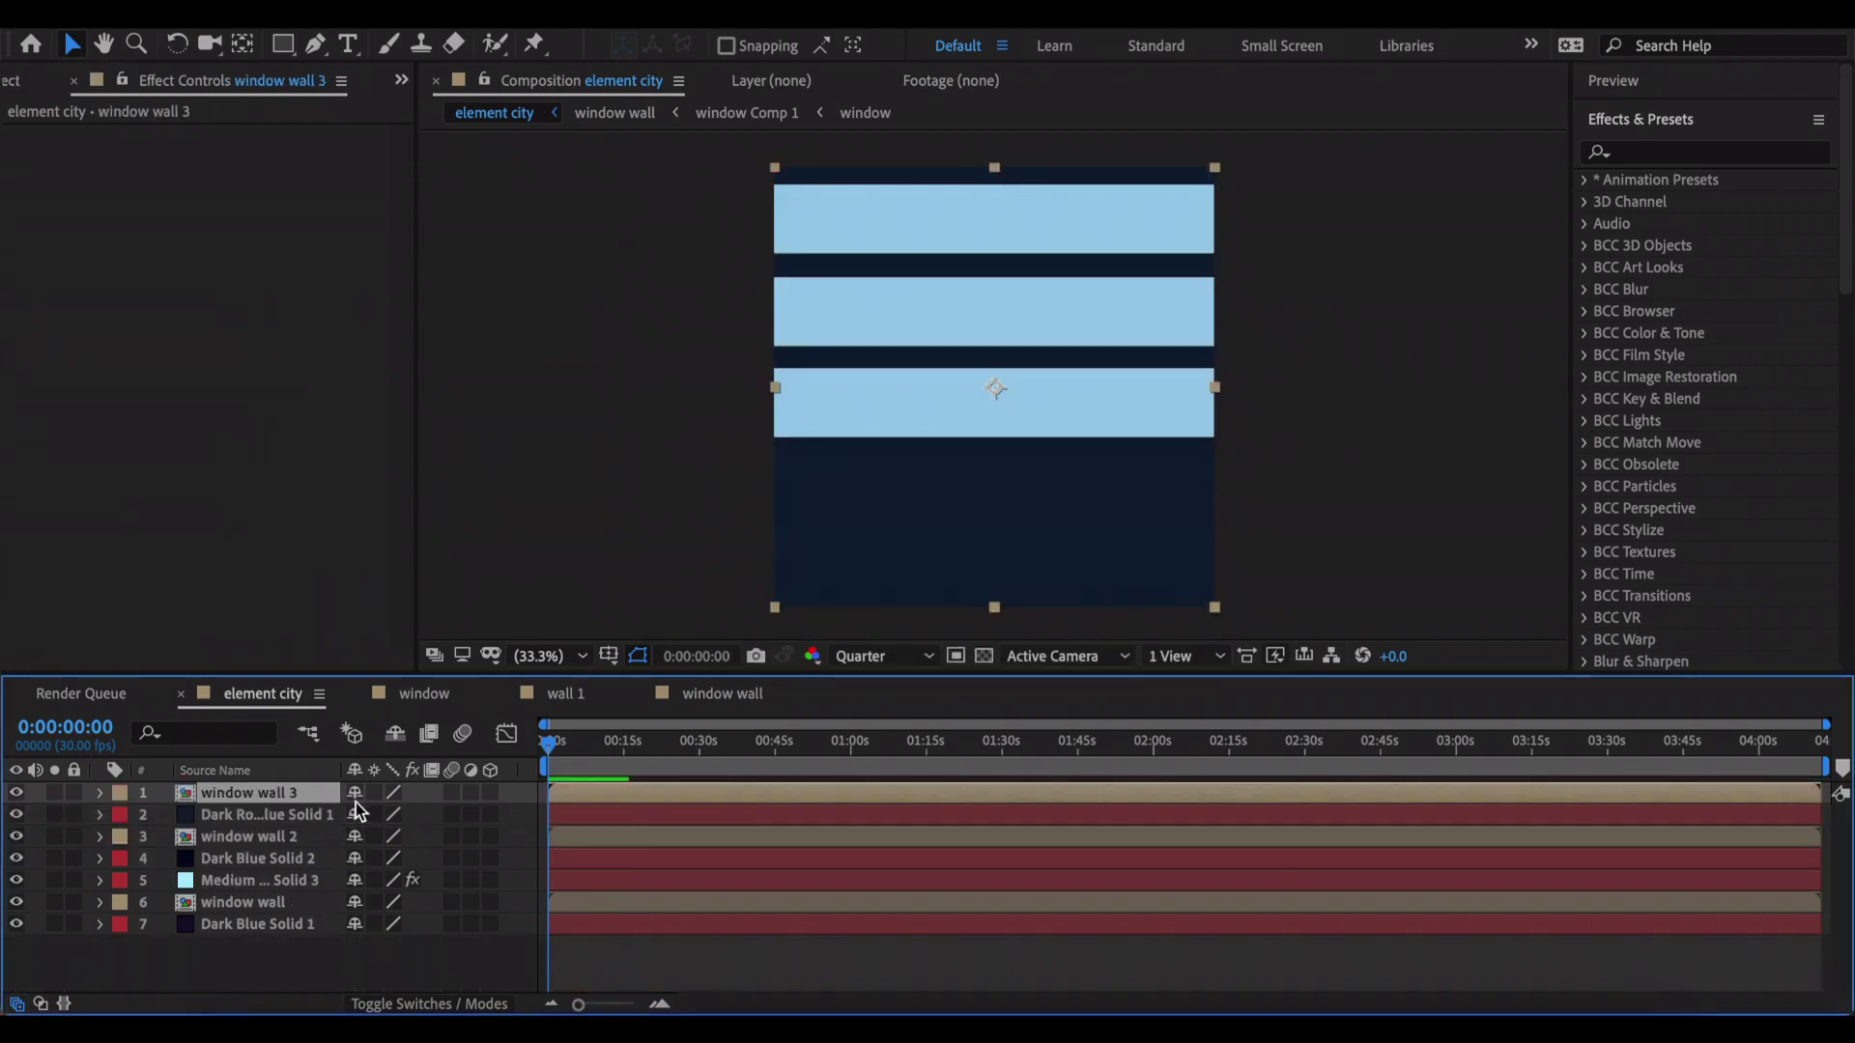
- Assign window wall 3 to Layer 5 of the Element effect's custom texture maps
{"action": "left_click", "coordinate": [304, 882]}
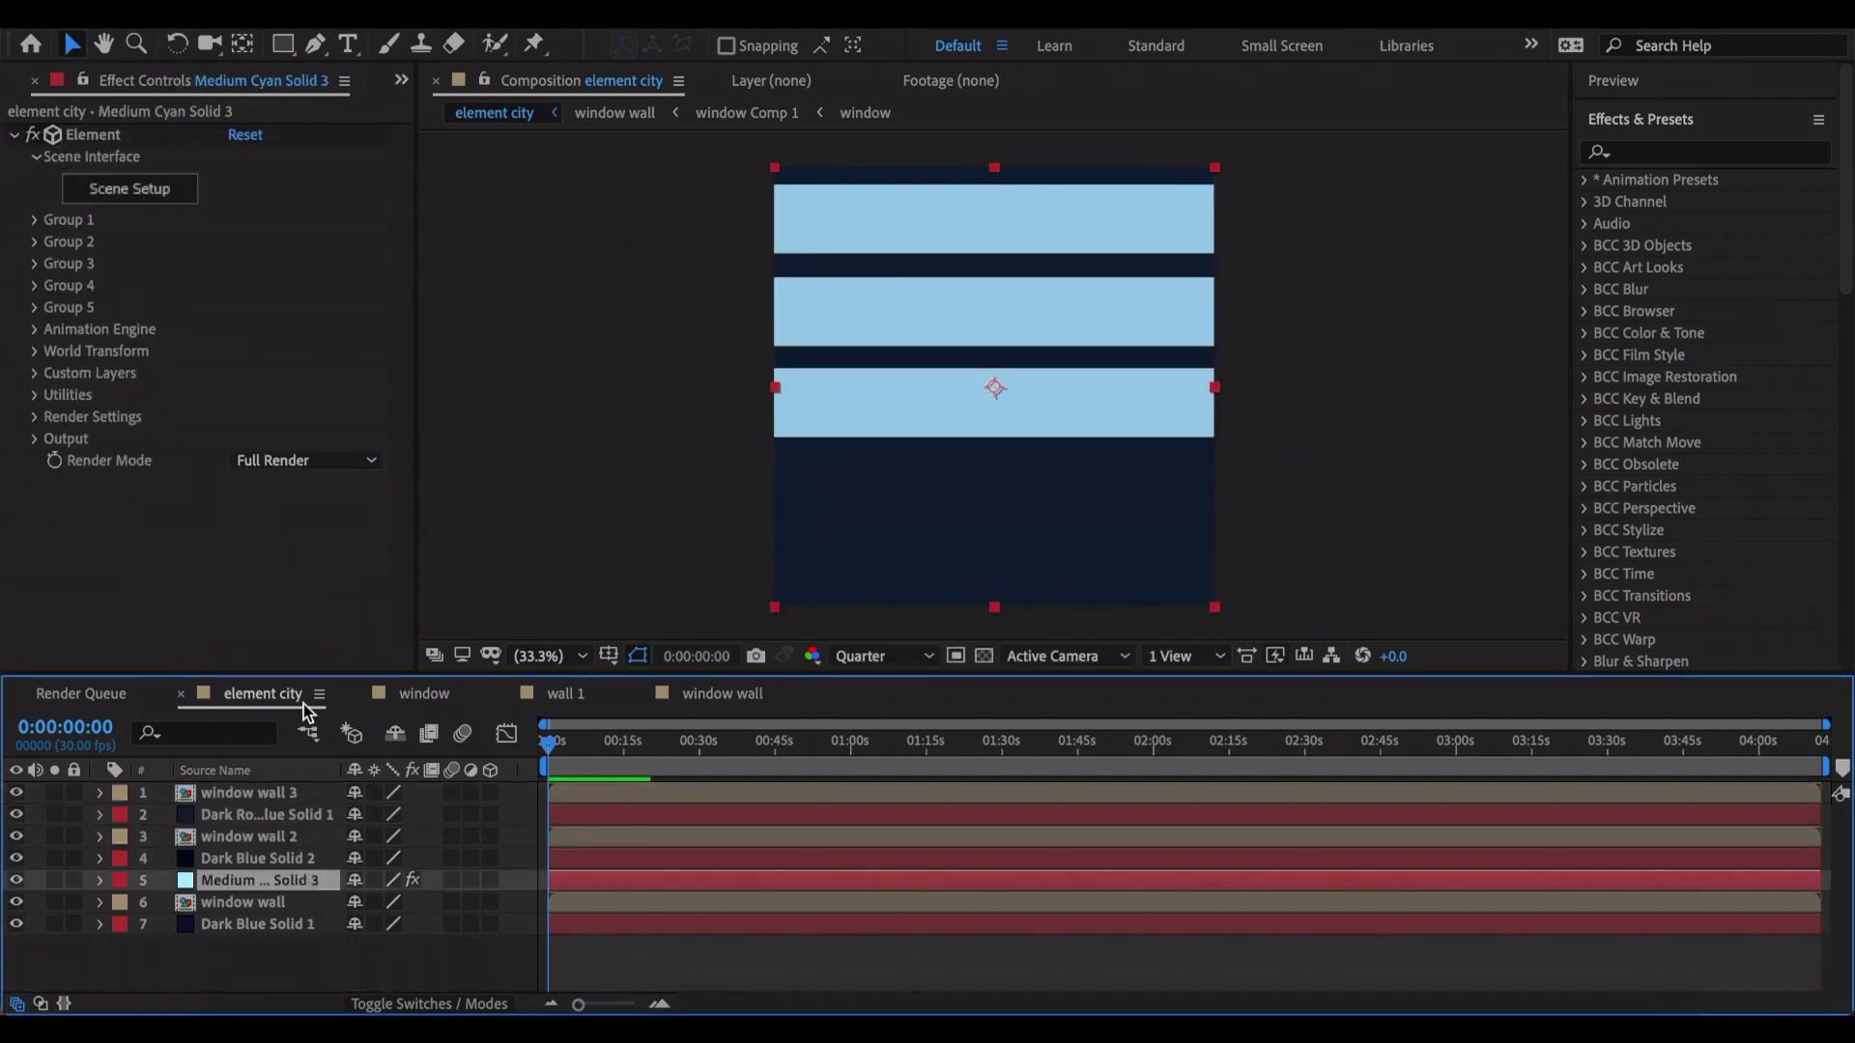
{"action": "left_click", "coordinate": [34, 373]}
{"action": "left_click", "coordinate": [59, 417]}
{"action": "scroll", "coordinate": [144, 386], "scroll_direction": "down", "scroll_amount": 3}
{"action": "left_click", "coordinate": [263, 395]}
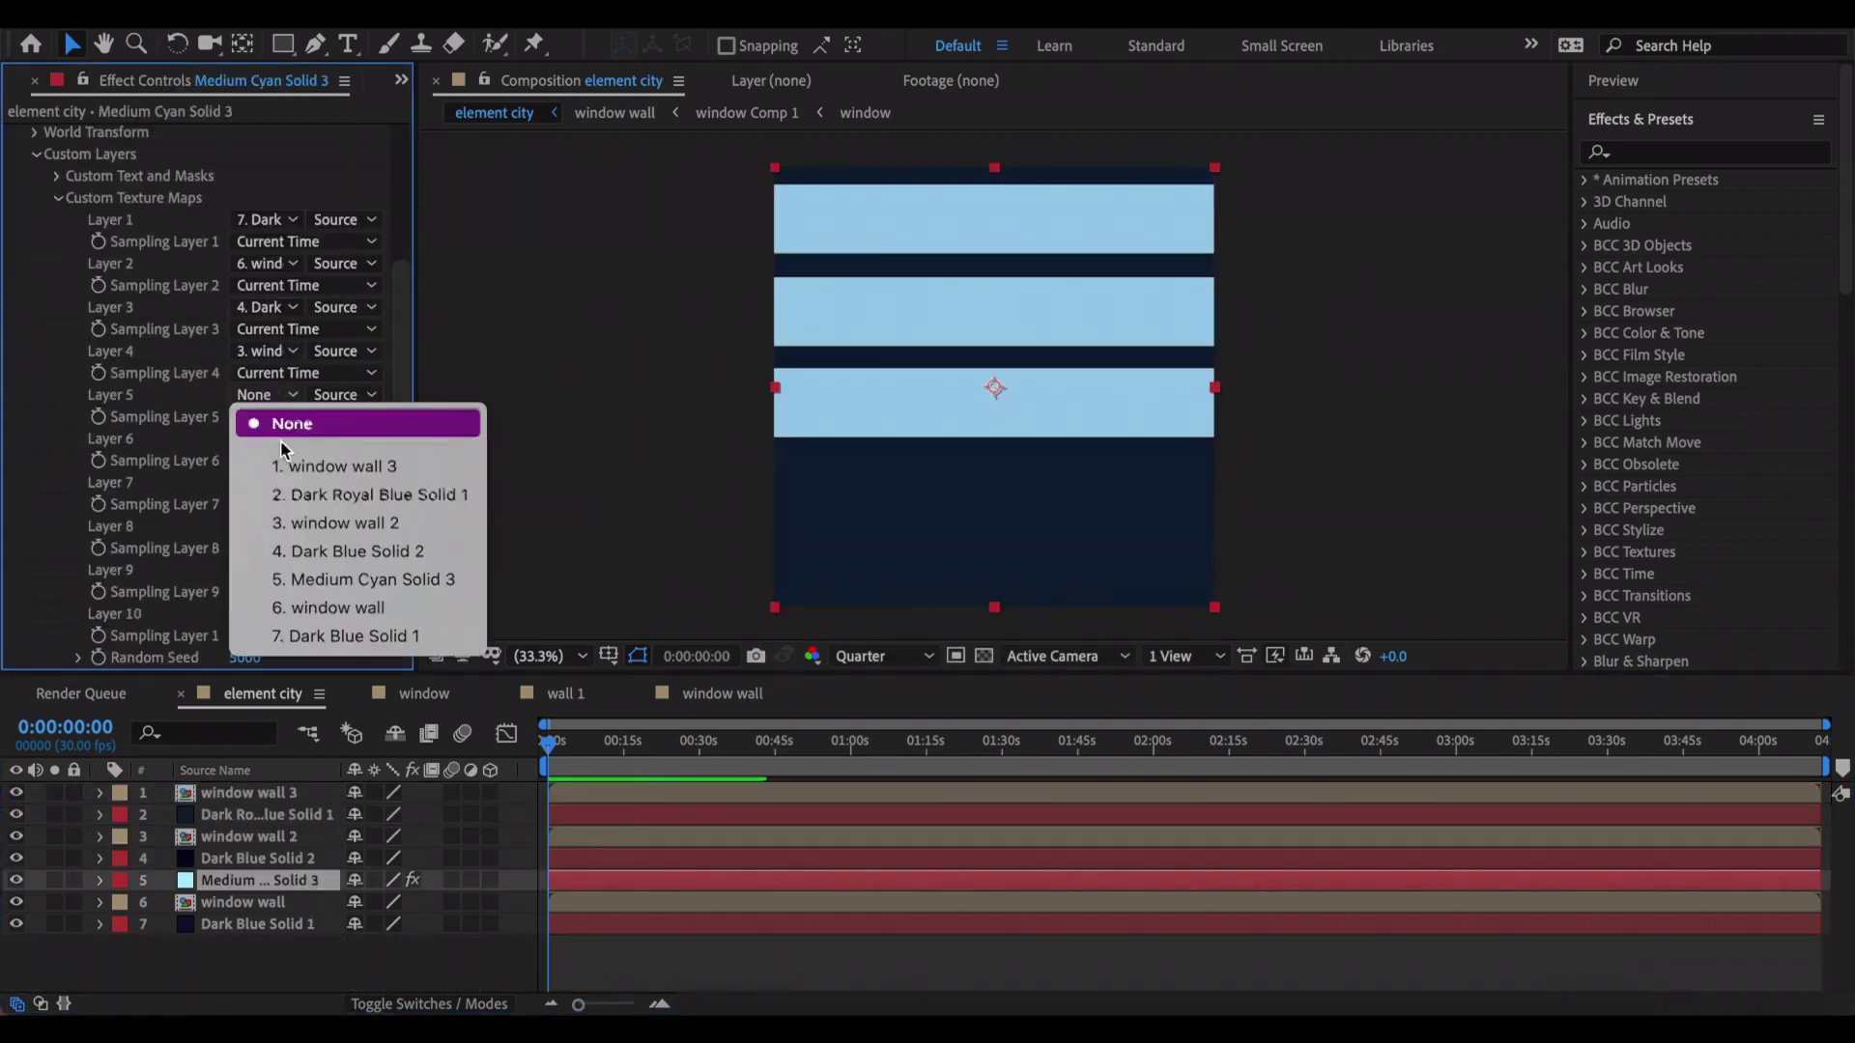
{"action": "left_click", "coordinate": [309, 494]}
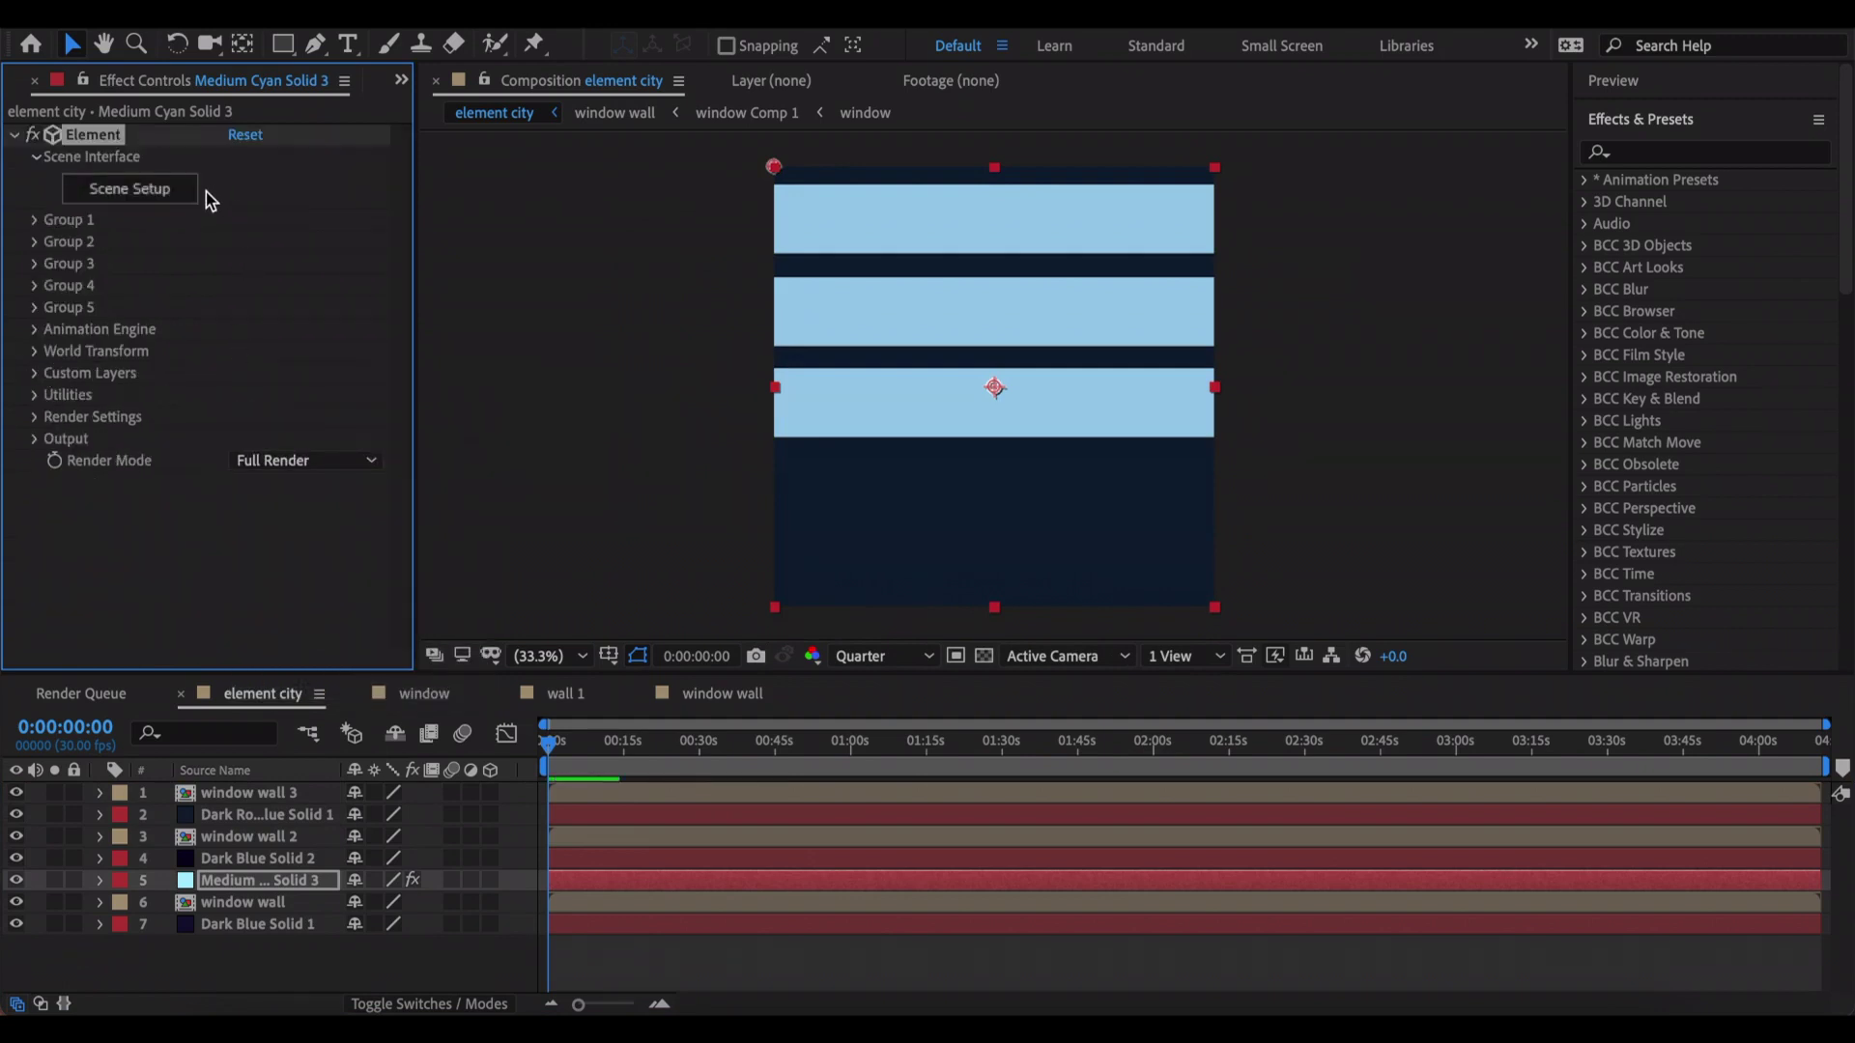
- Reopen the Element scene and set the cylinder material's diffuse texture to Custom Layer 5
{"action": "left_click", "coordinate": [181, 190]}
{"action": "left_click", "coordinate": [979, 264]}
{"action": "left_click", "coordinate": [1036, 297]}
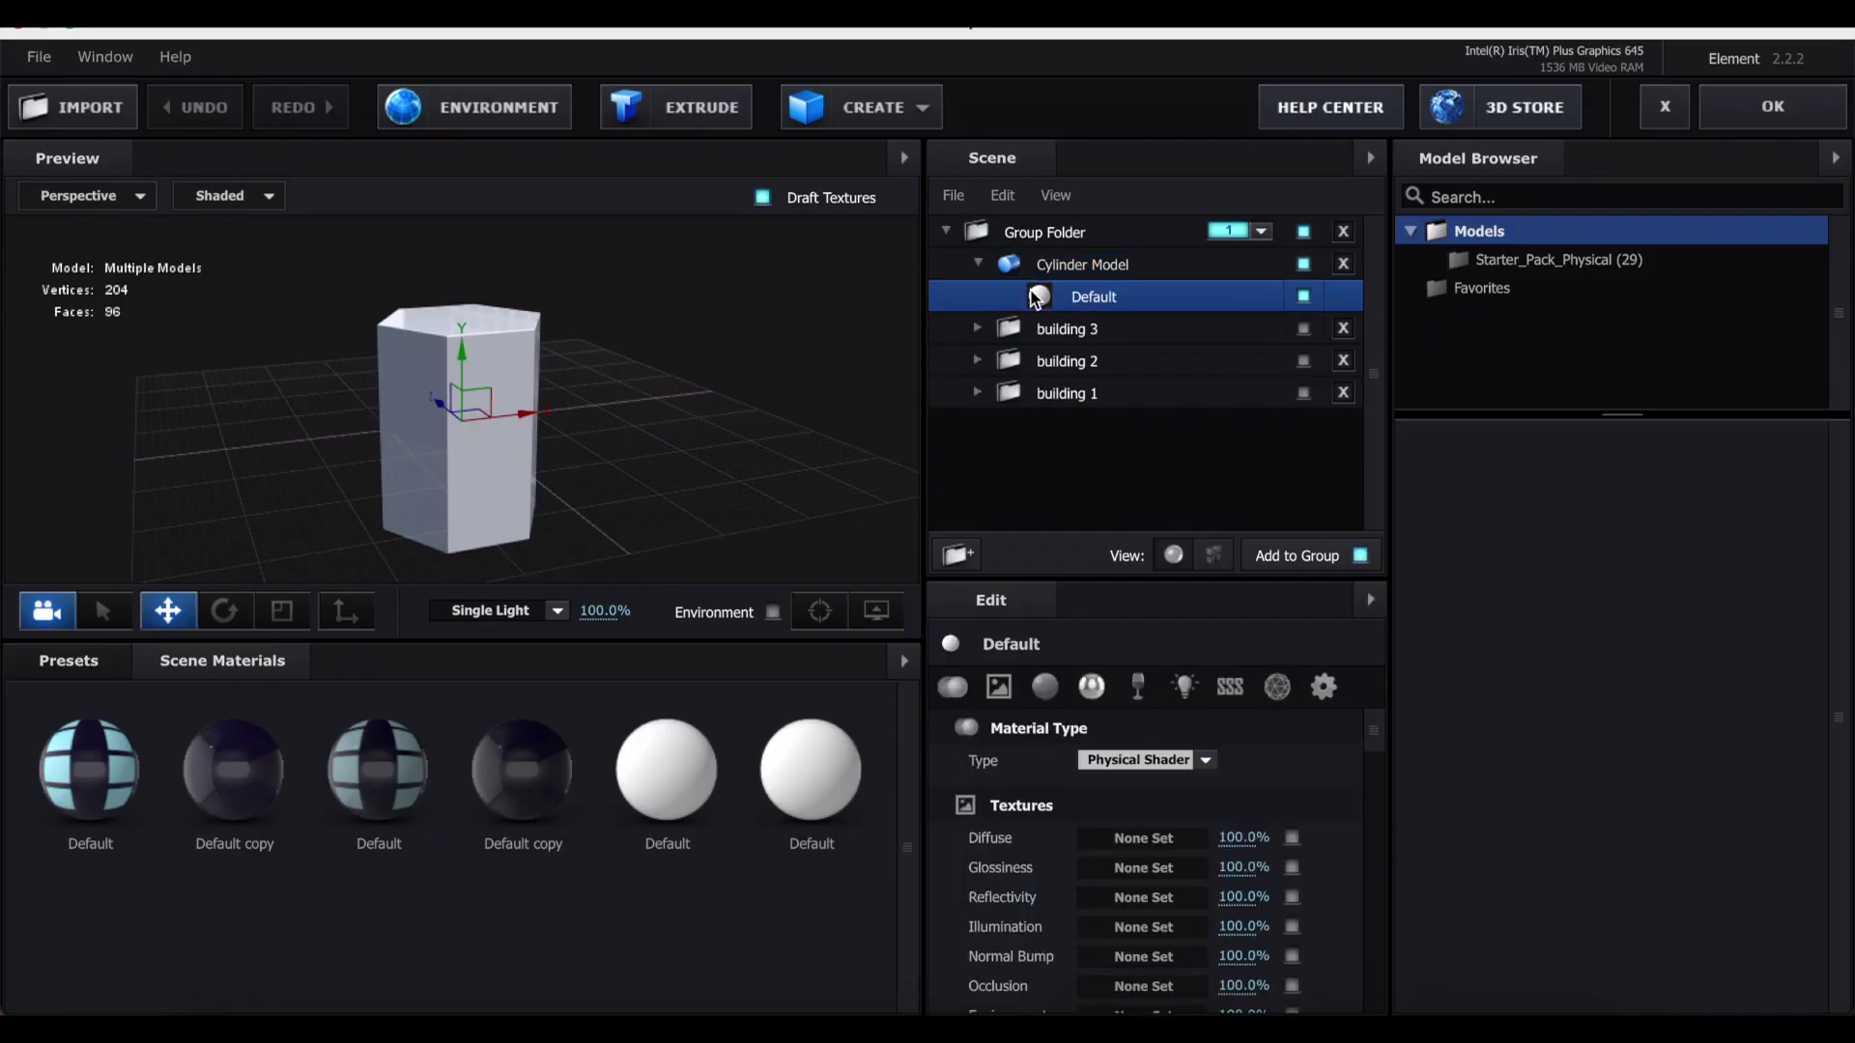
{"action": "left_click", "coordinate": [1143, 838]}
{"action": "left_click", "coordinate": [917, 375]}
{"action": "left_click", "coordinate": [1215, 656]}
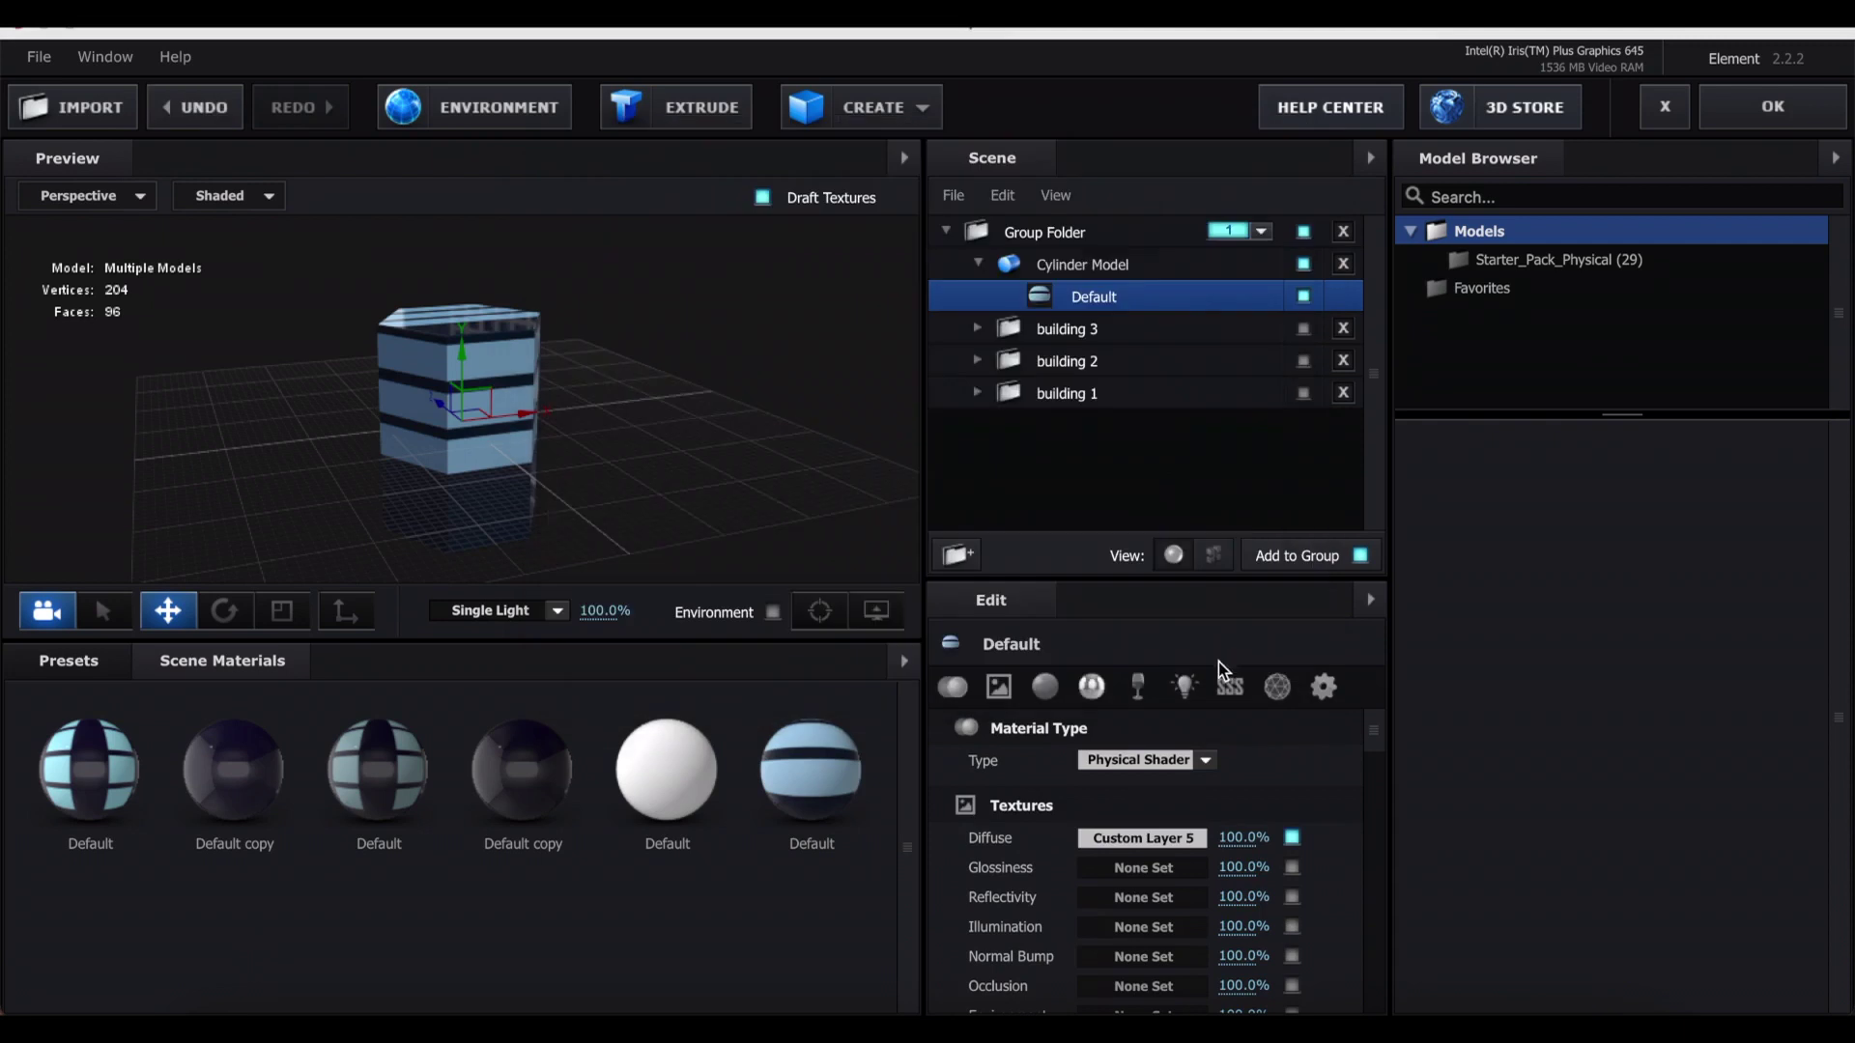
- Duplicate the hexagonal cylinder model and set the copy's height to 0.01
{"action": "key", "text": "ctrl+z"}
{"action": "key", "text": "ctrl+d"}
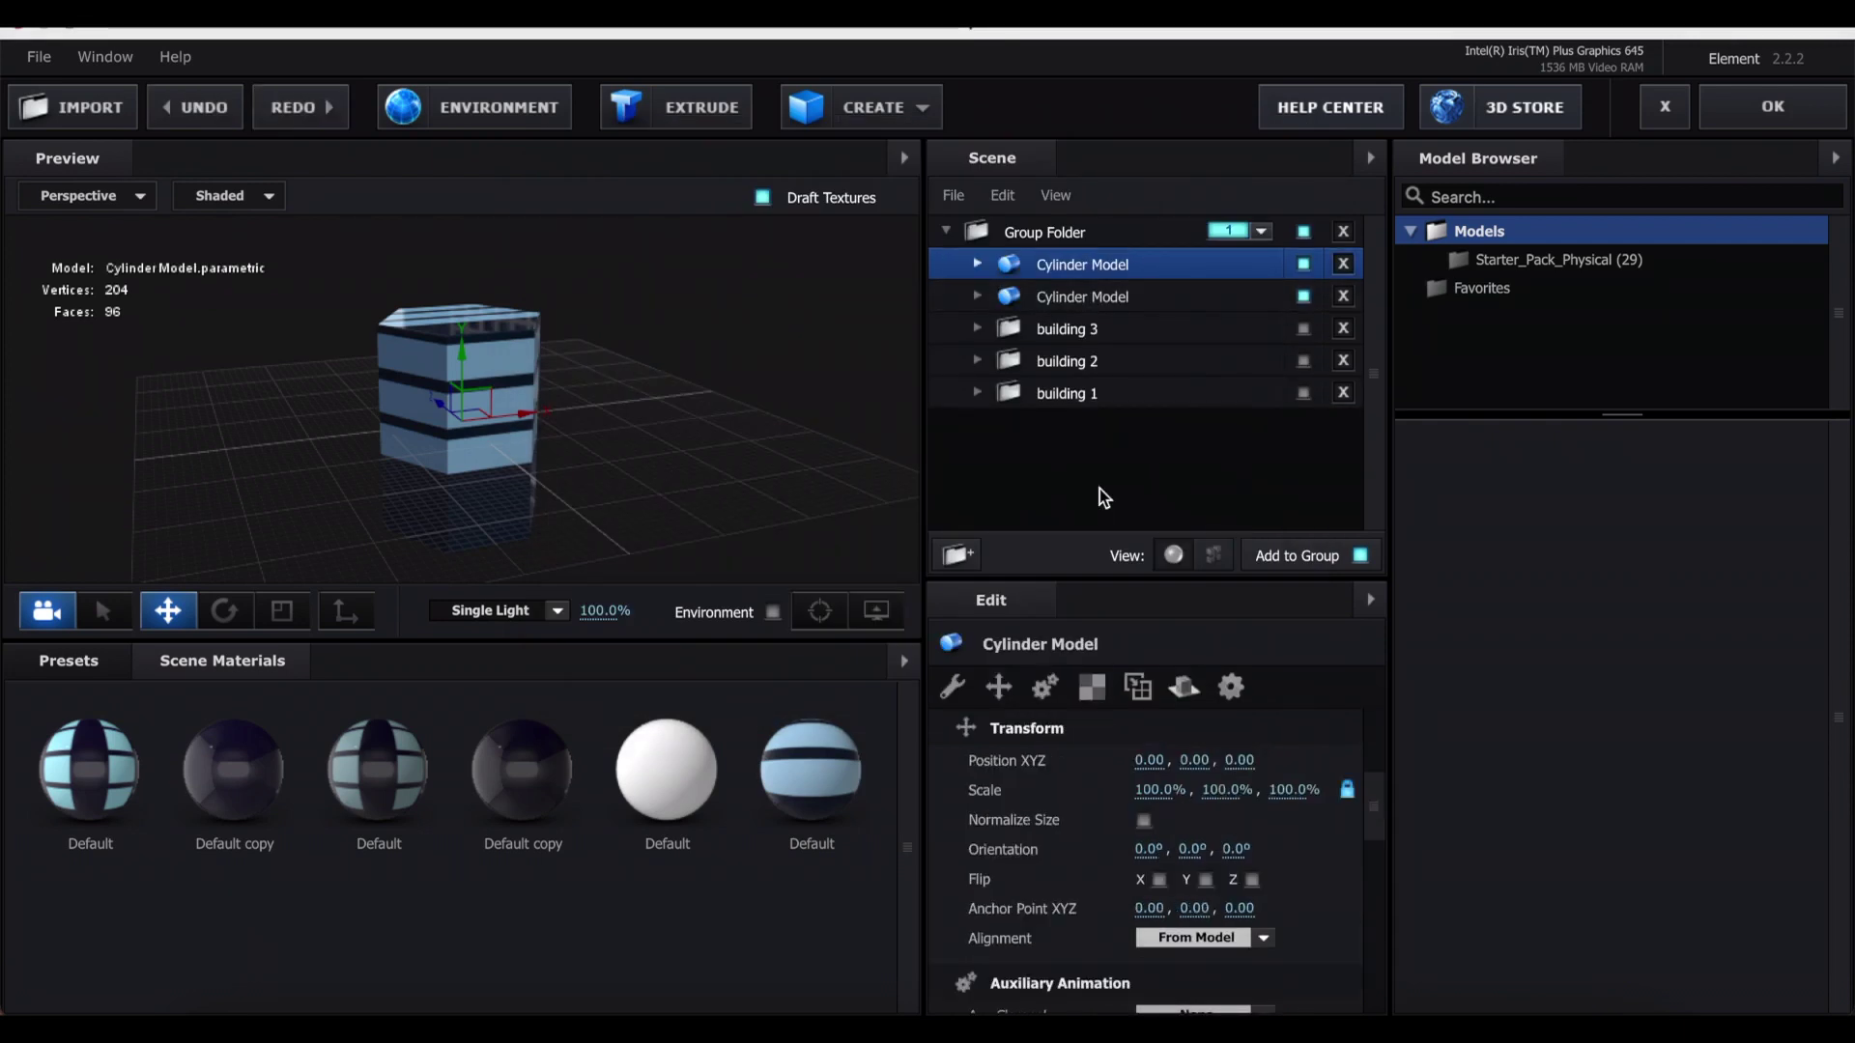
{"action": "left_click", "coordinate": [962, 696]}
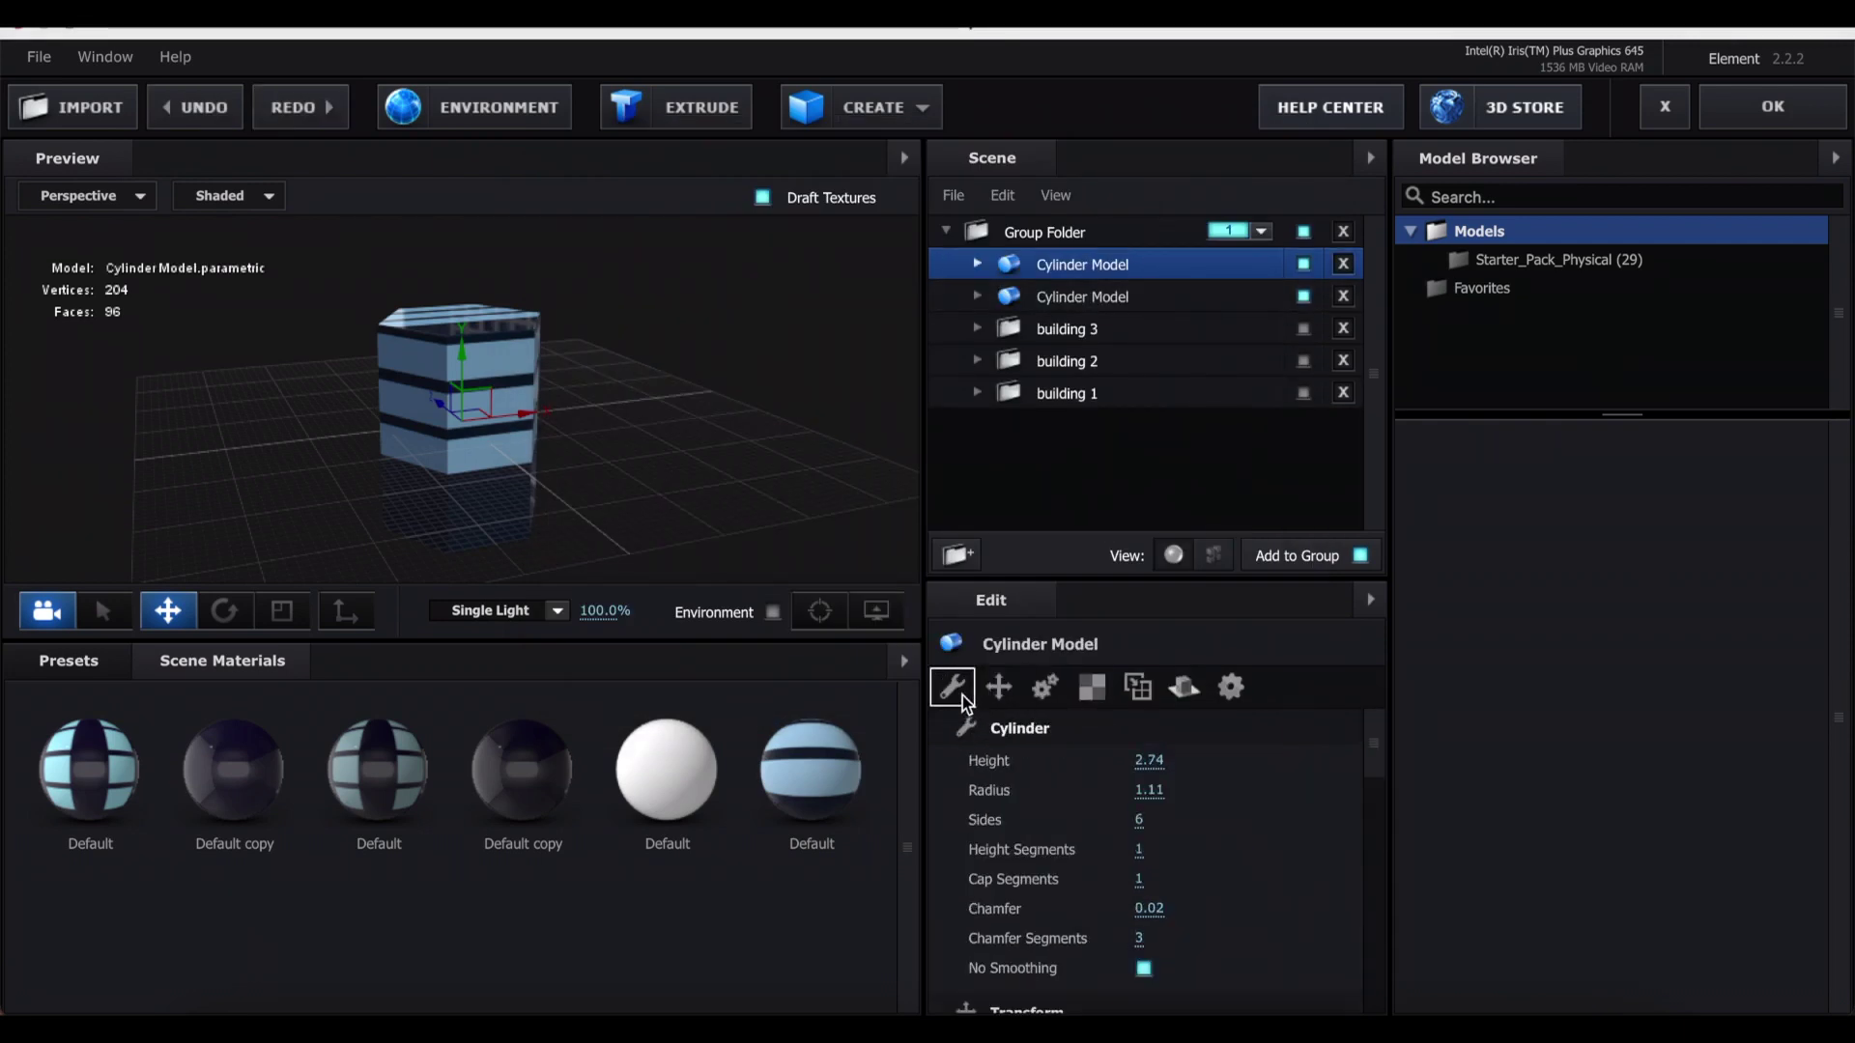
{"action": "left_click_drag", "start_coordinate": [1150, 761], "coordinate": [693, 715]}
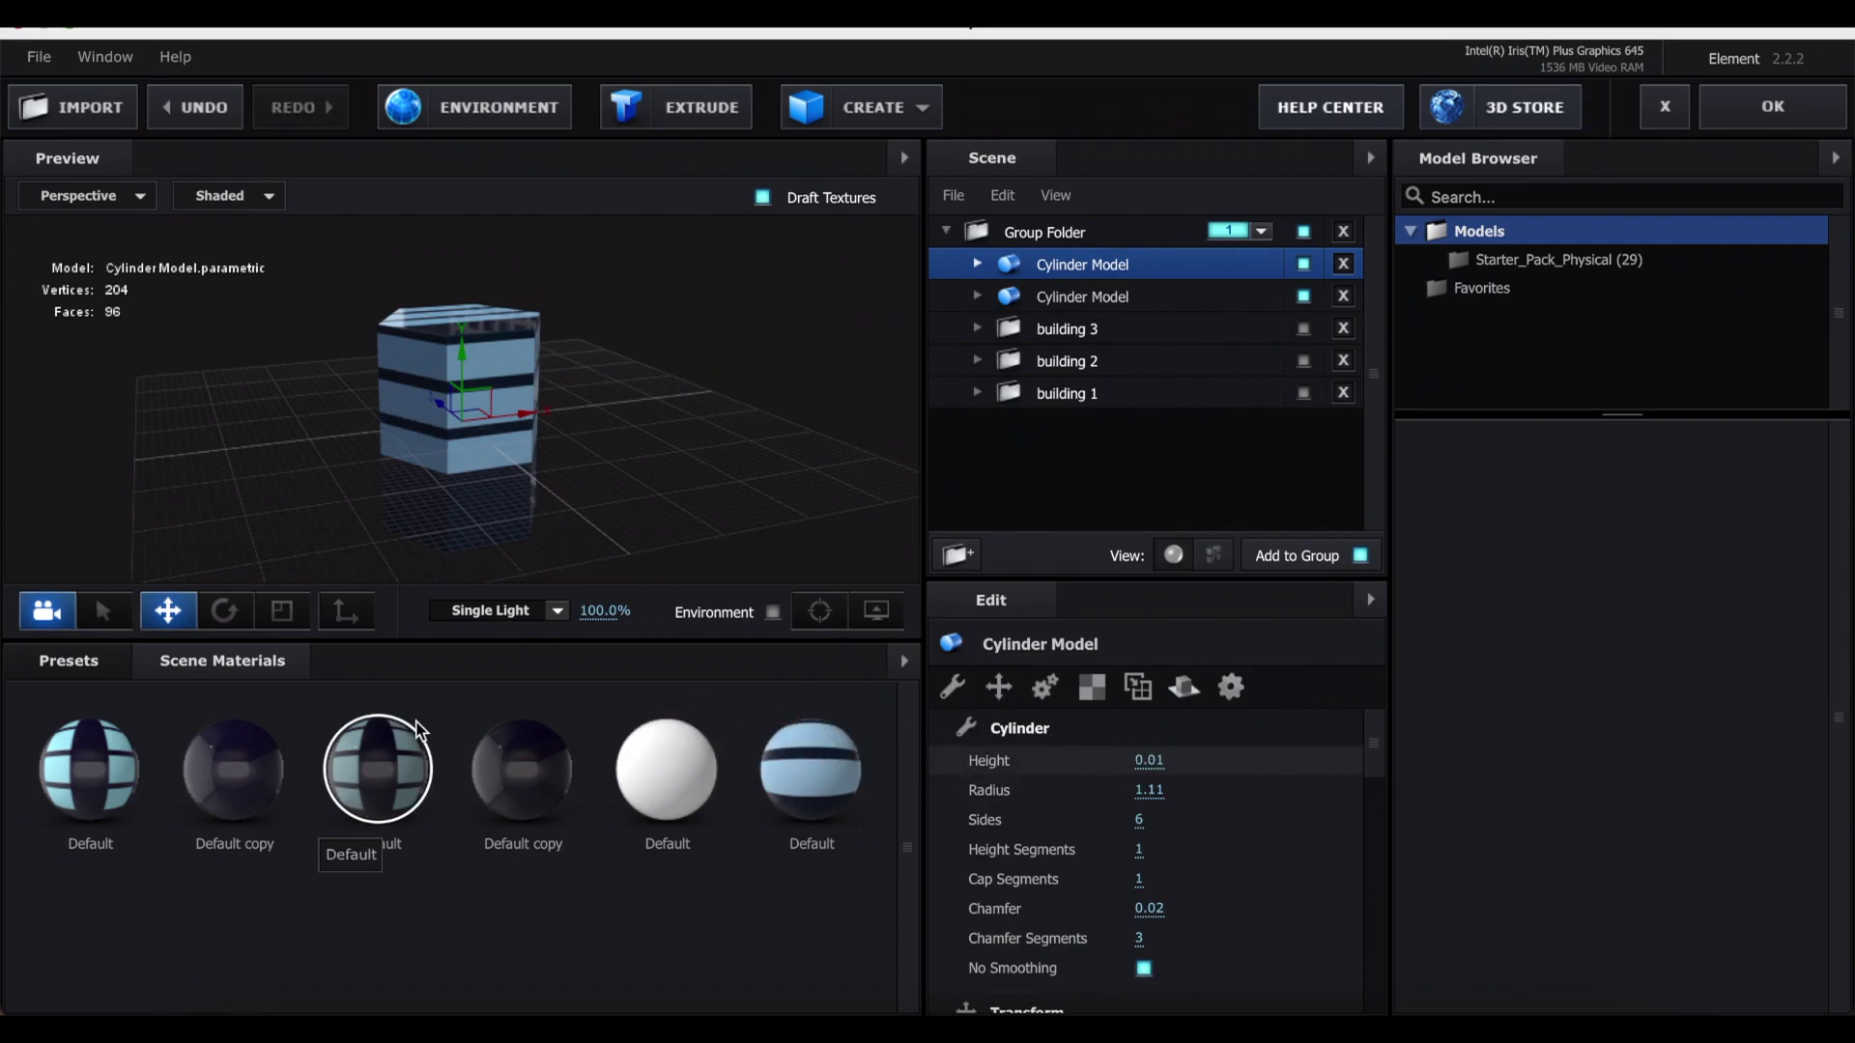
- Raise the flat cylinder copy onto the building's top as a roof and give it a duplicated material with a dark blue texture
{"action": "left_click", "coordinate": [513, 281]}
{"action": "right_click", "coordinate": [1035, 297]}
{"action": "left_click", "coordinate": [1101, 431]}
{"action": "left_click", "coordinate": [1108, 845]}
{"action": "left_click", "coordinate": [994, 409]}
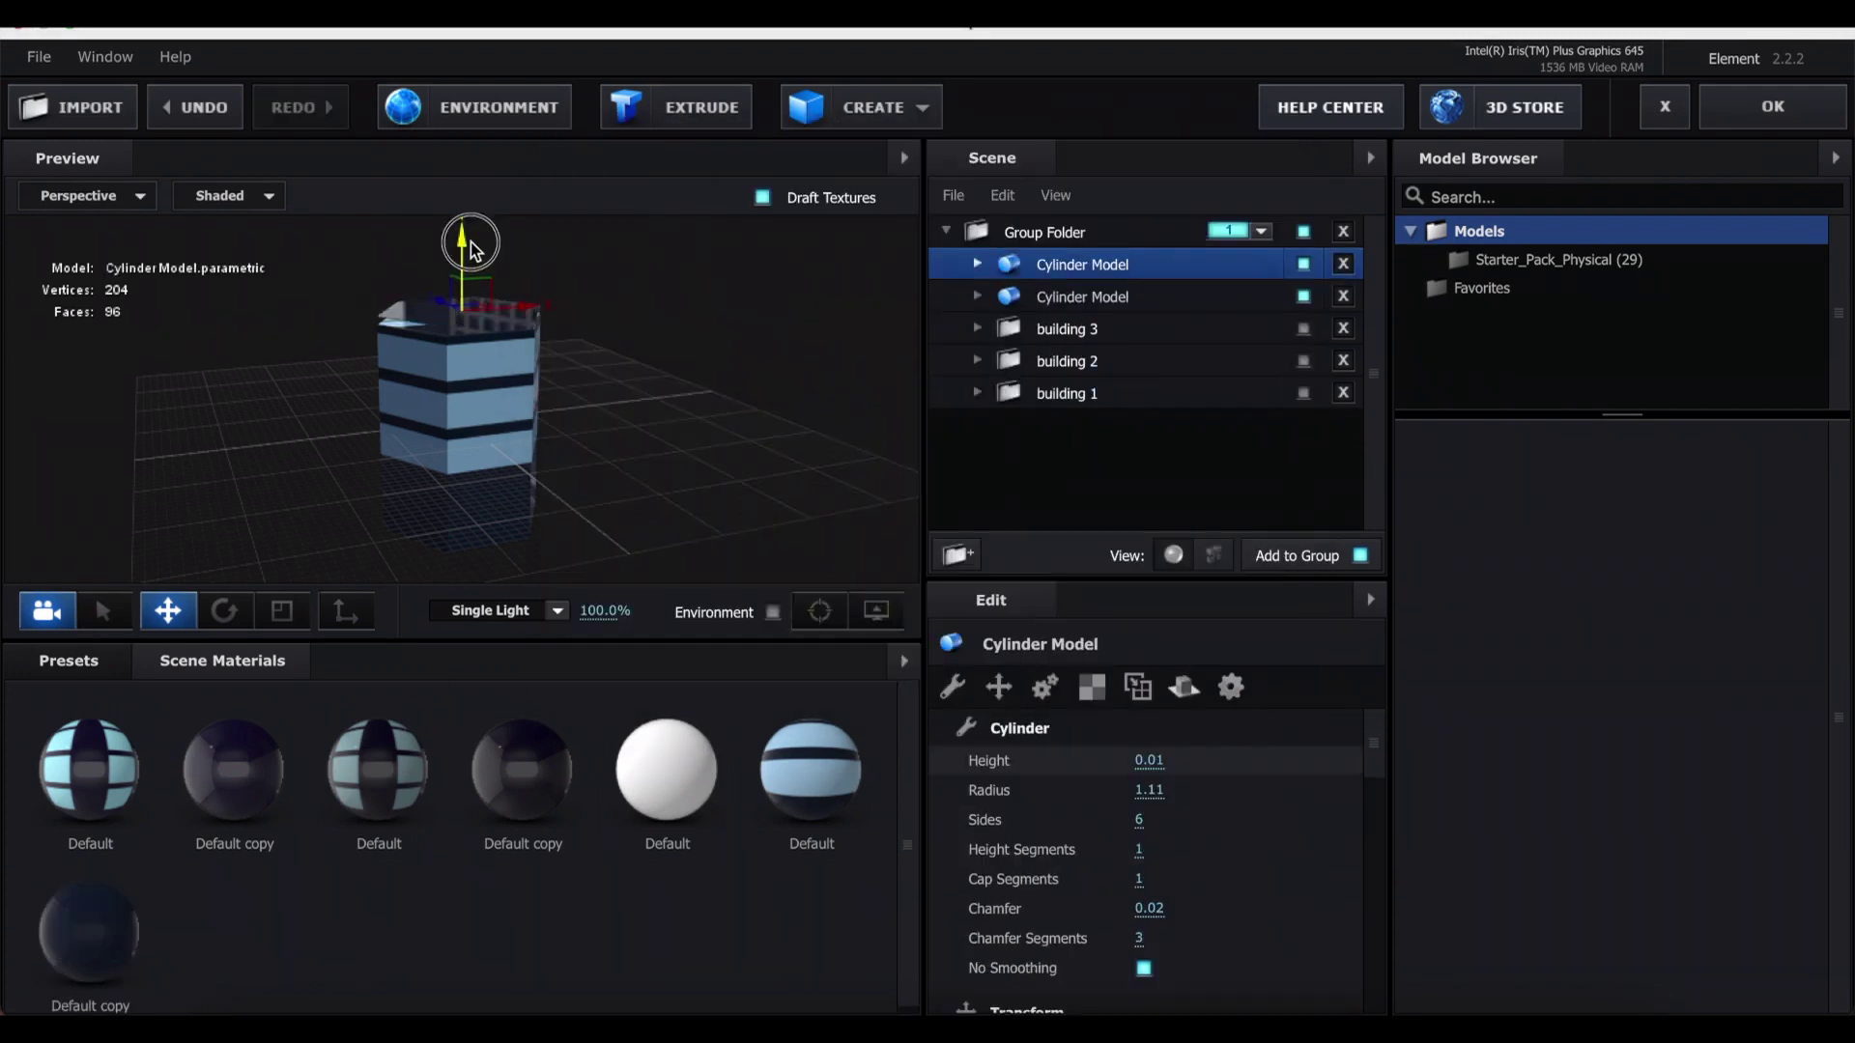
- Group both cylinder models in a new folder and rename it "building 4"
{"action": "left_click", "coordinate": [958, 555]}
{"action": "left_click", "coordinate": [1082, 297]}
{"action": "left_click", "coordinate": [1125, 329], "text": "shift"}
{"action": "left_click_drag", "start_coordinate": [1123, 312], "coordinate": [1108, 267]}
{"action": "right_click", "coordinate": [1107, 263]}
{"action": "left_click", "coordinate": [1156, 452]}
{"action": "type", "text": "building 4"}
{"action": "key", "text": "Return"}
{"action": "left_click", "coordinate": [977, 264]}
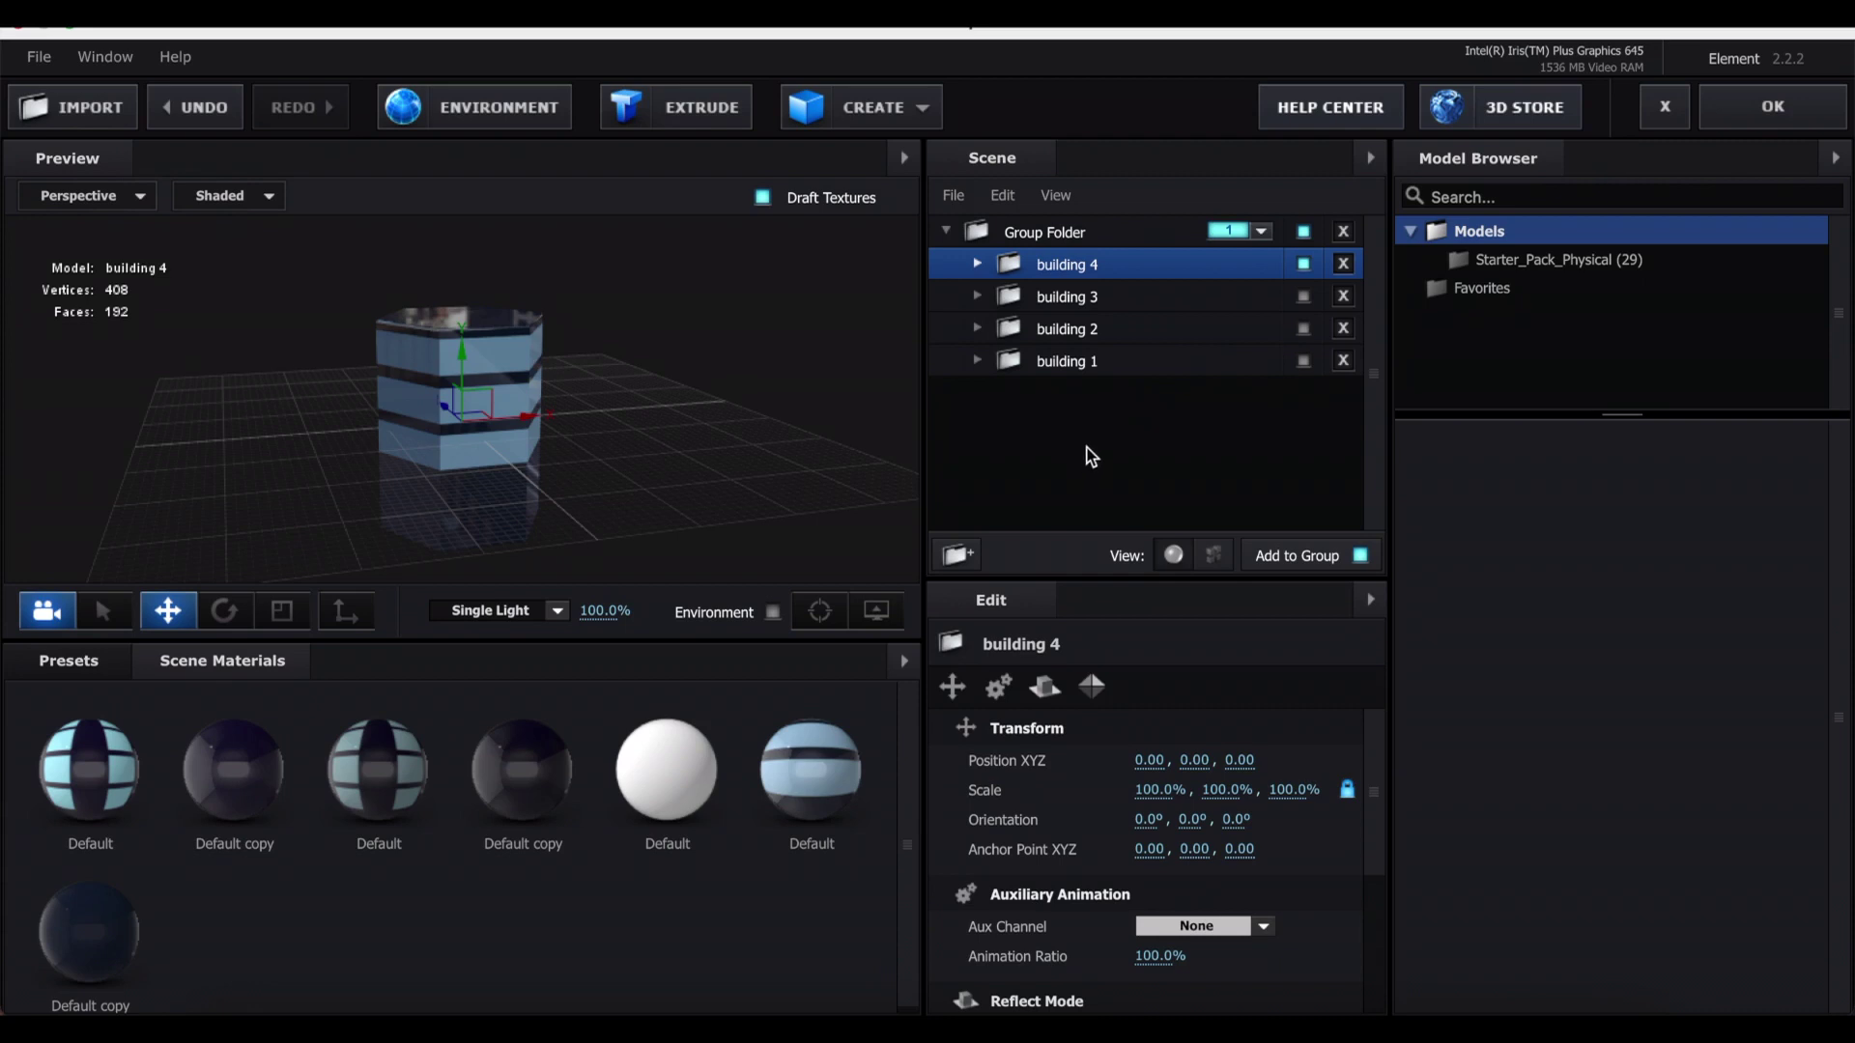
- Turn the visibility of buildings 3, 2 and 1 back on
{"action": "left_click", "coordinate": [1303, 296]}
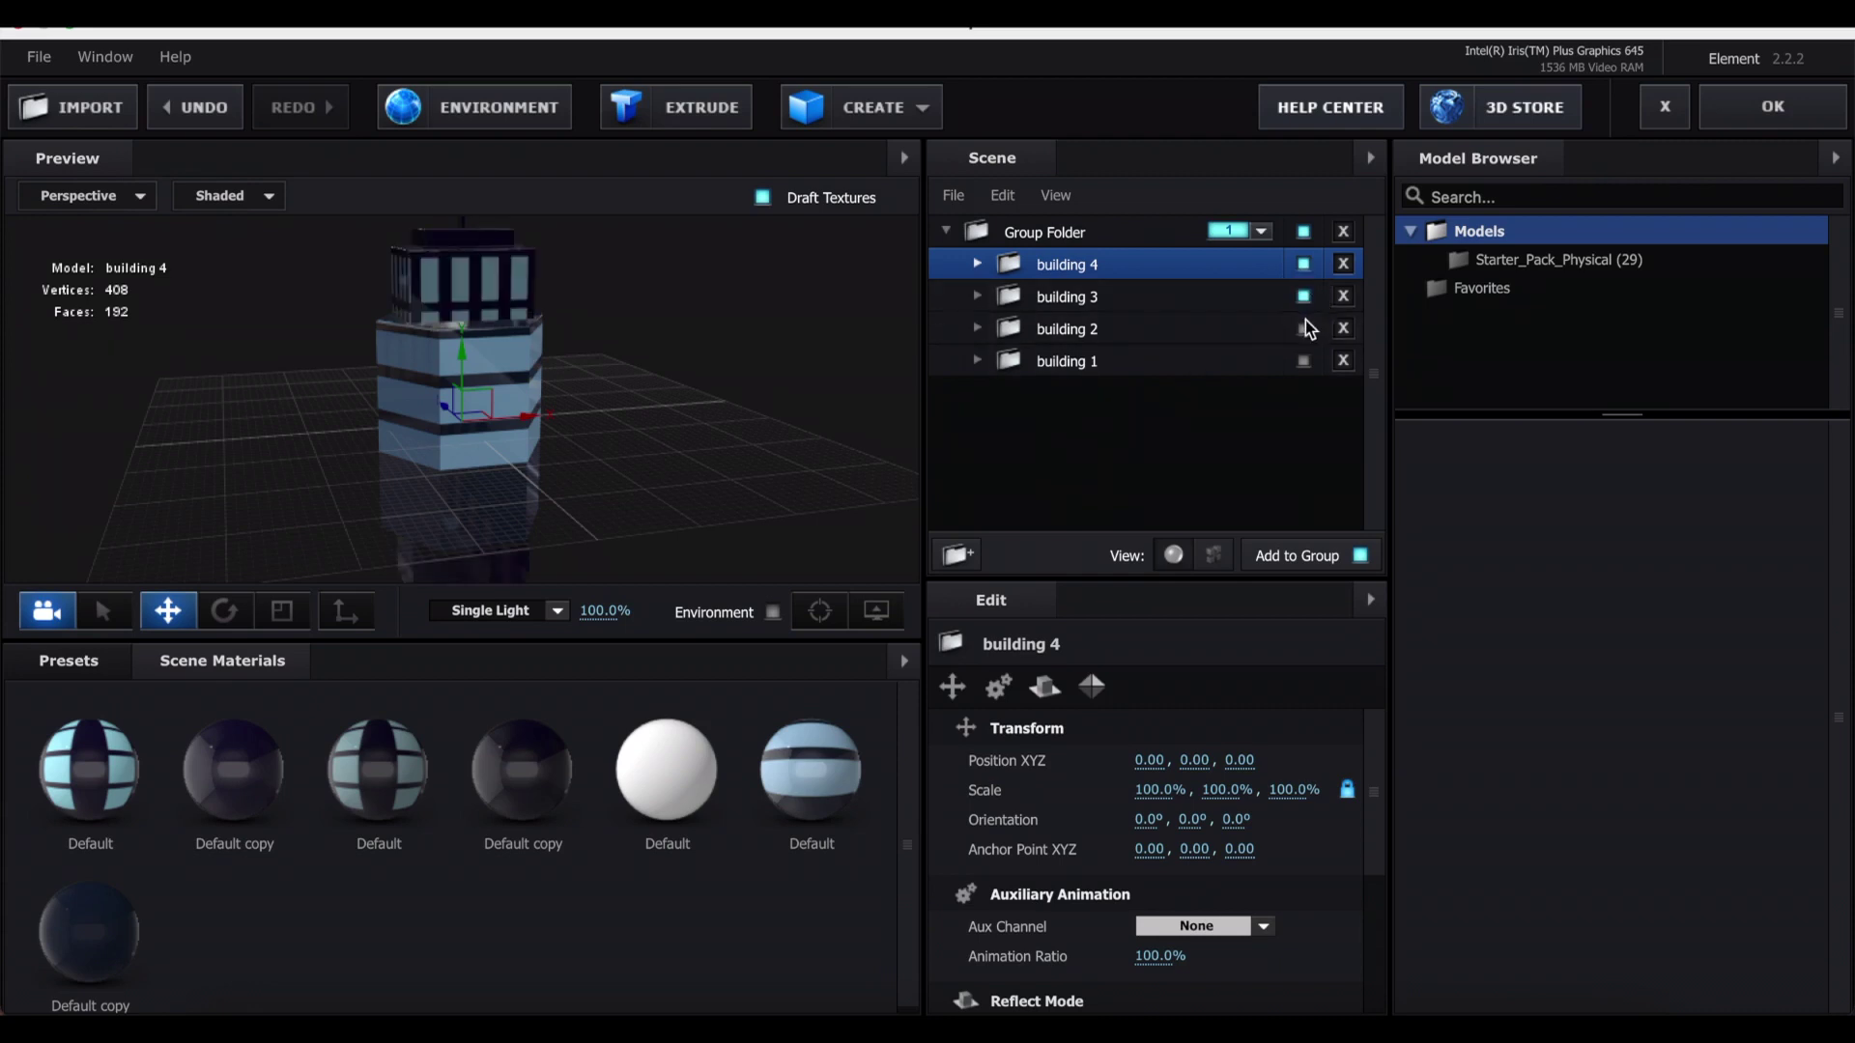
{"action": "left_click", "coordinate": [1304, 328]}
{"action": "left_click", "coordinate": [1092, 268]}
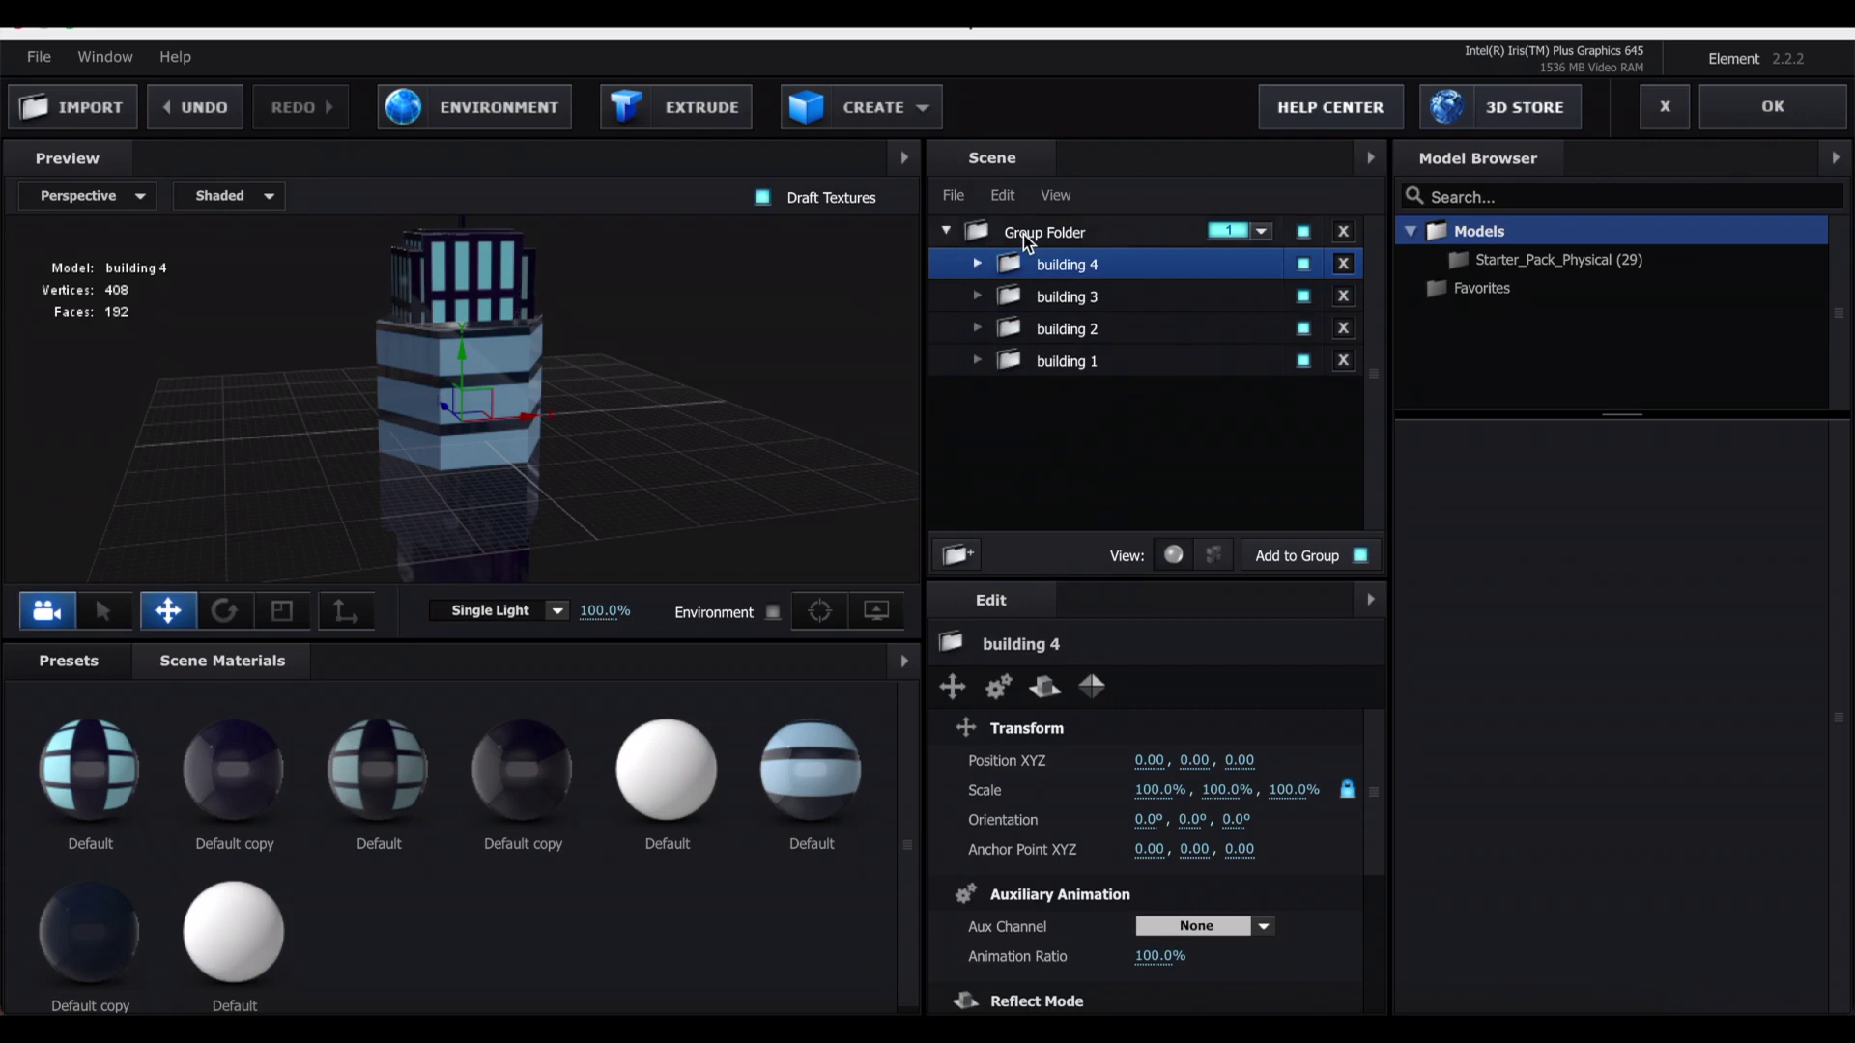
- Add a plane model to the Group Folder and scale it to 936% as the city's ground
{"action": "left_click", "coordinate": [1057, 241]}
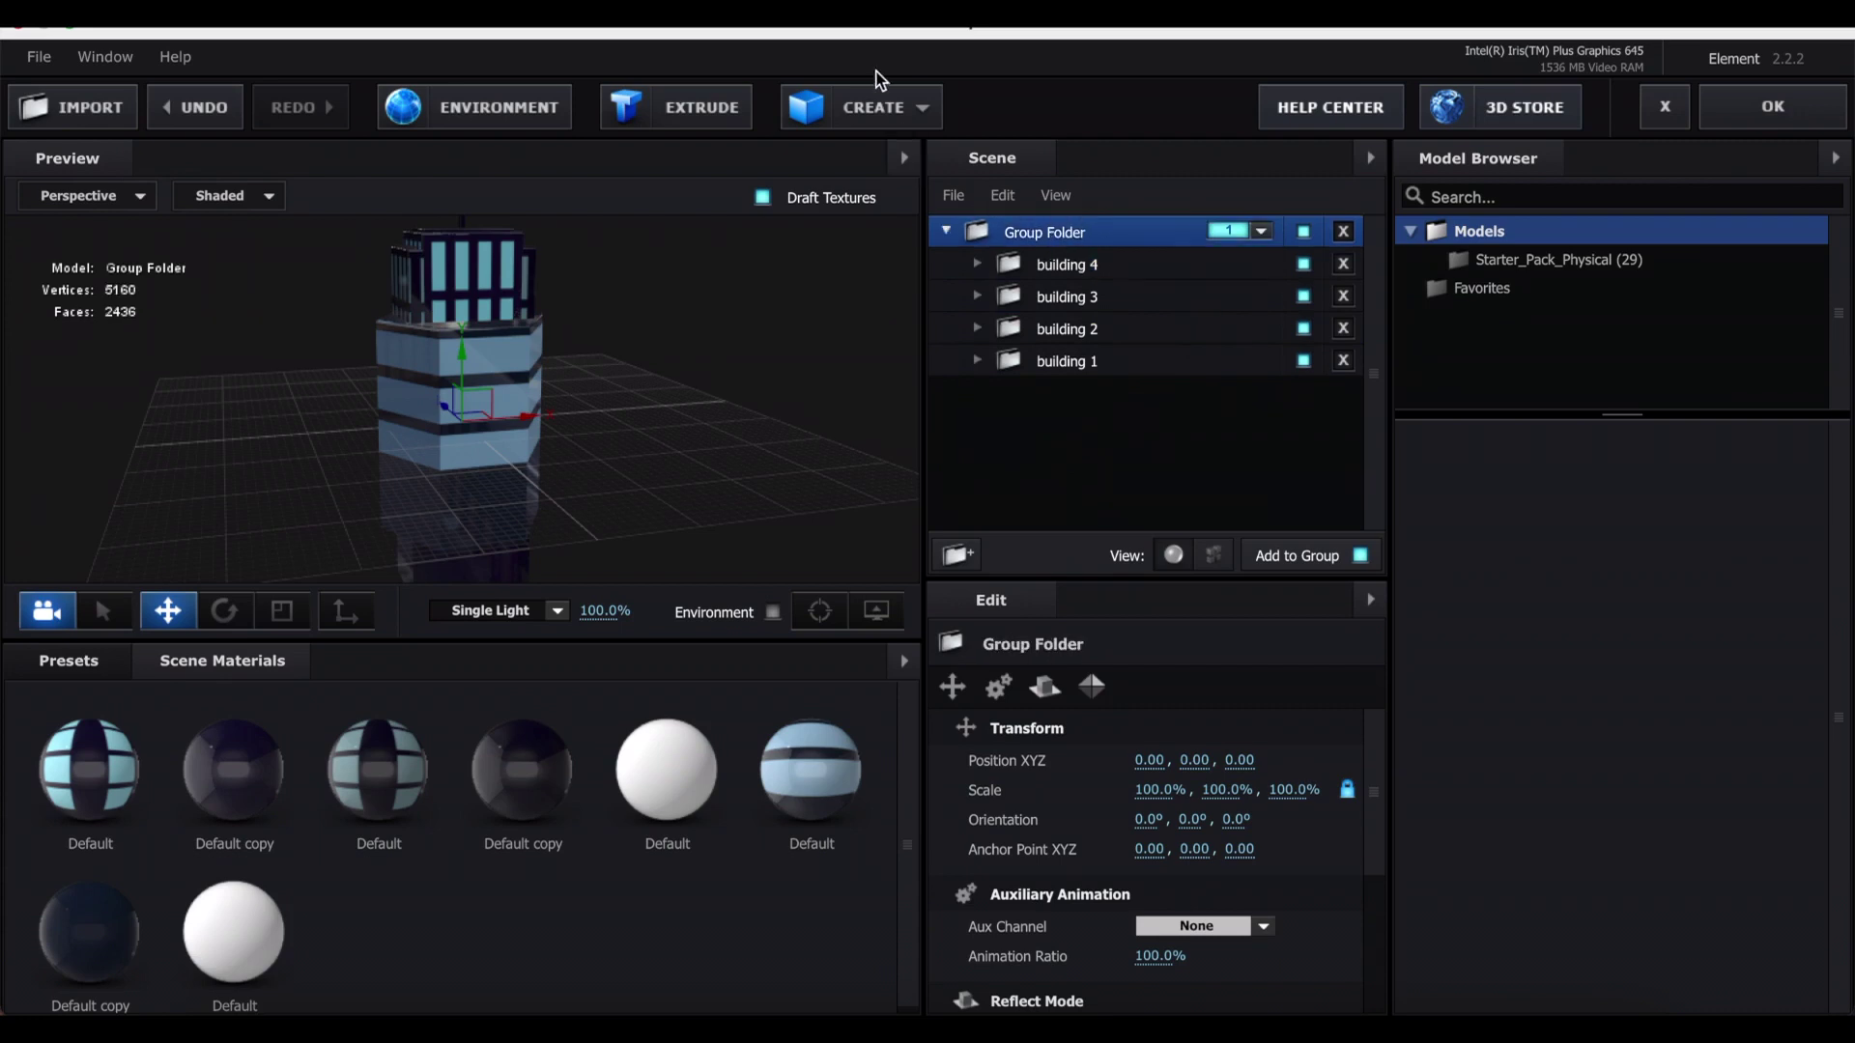
{"action": "left_click", "coordinate": [872, 108]}
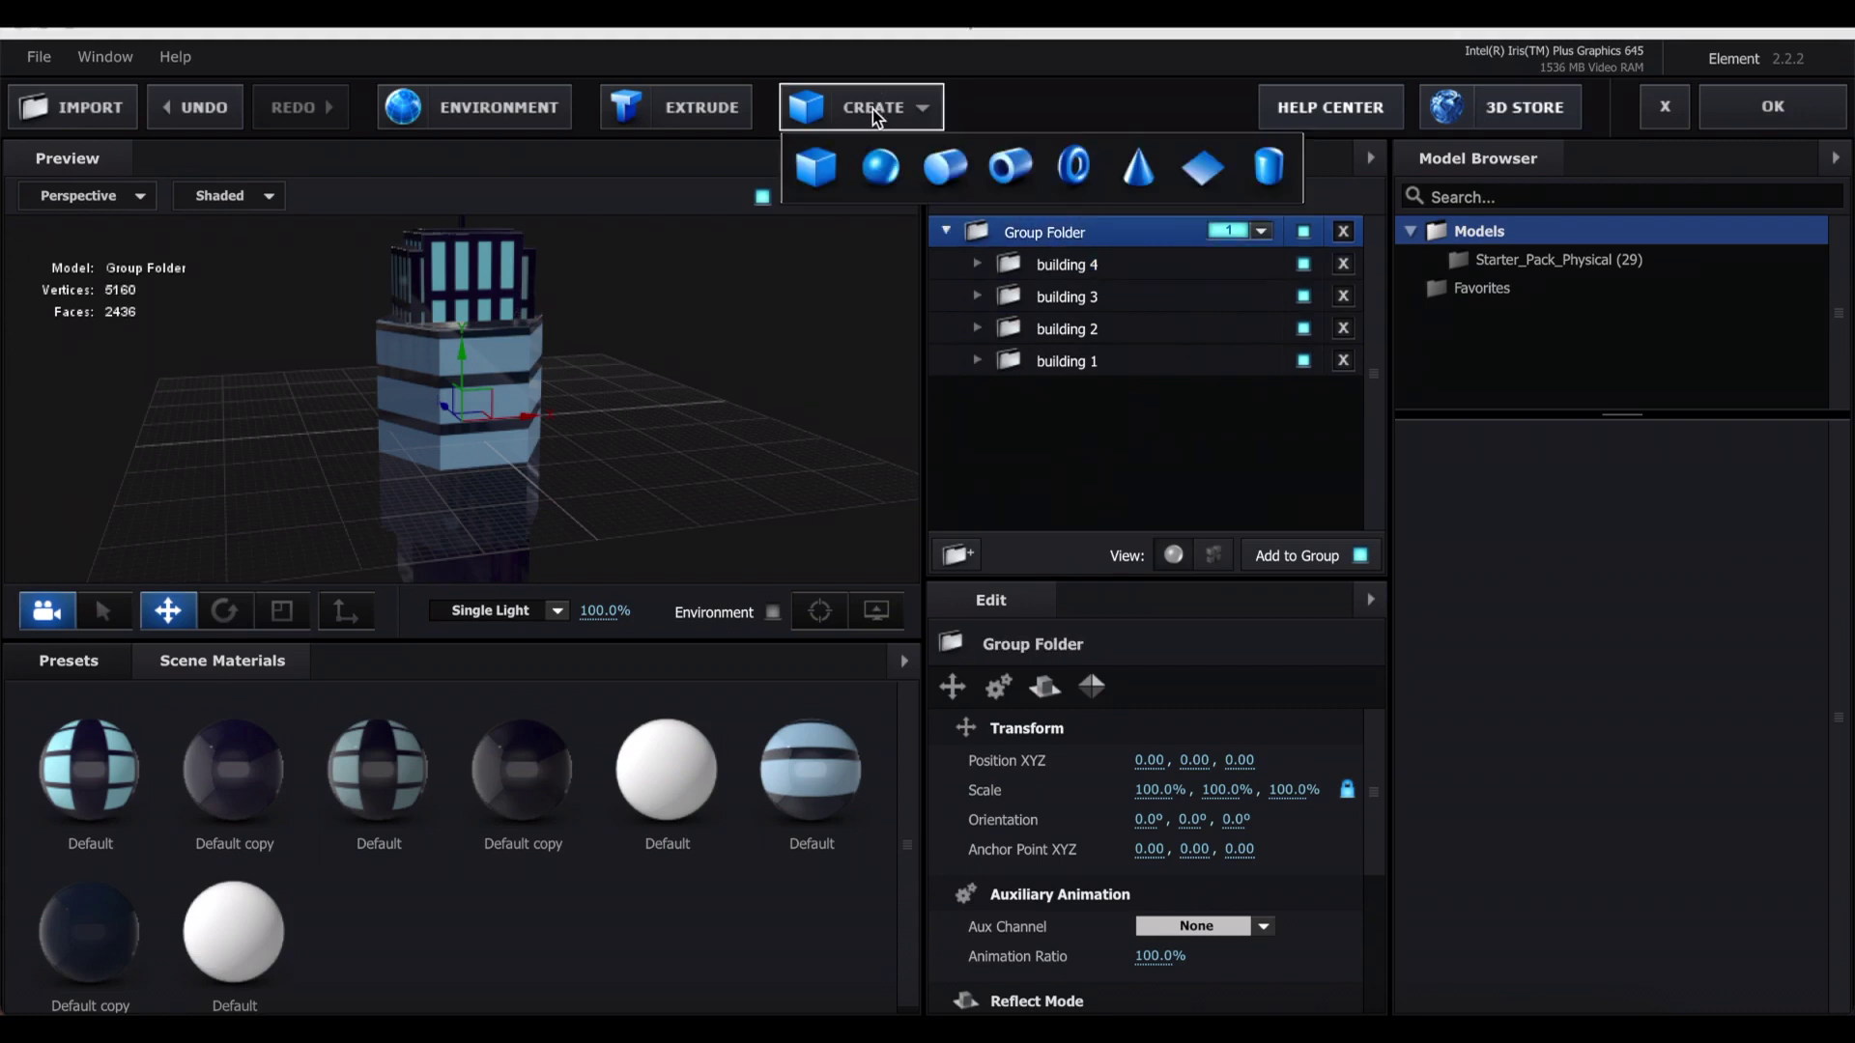
{"action": "left_click", "coordinate": [1203, 170]}
{"action": "left_click", "coordinate": [999, 686]}
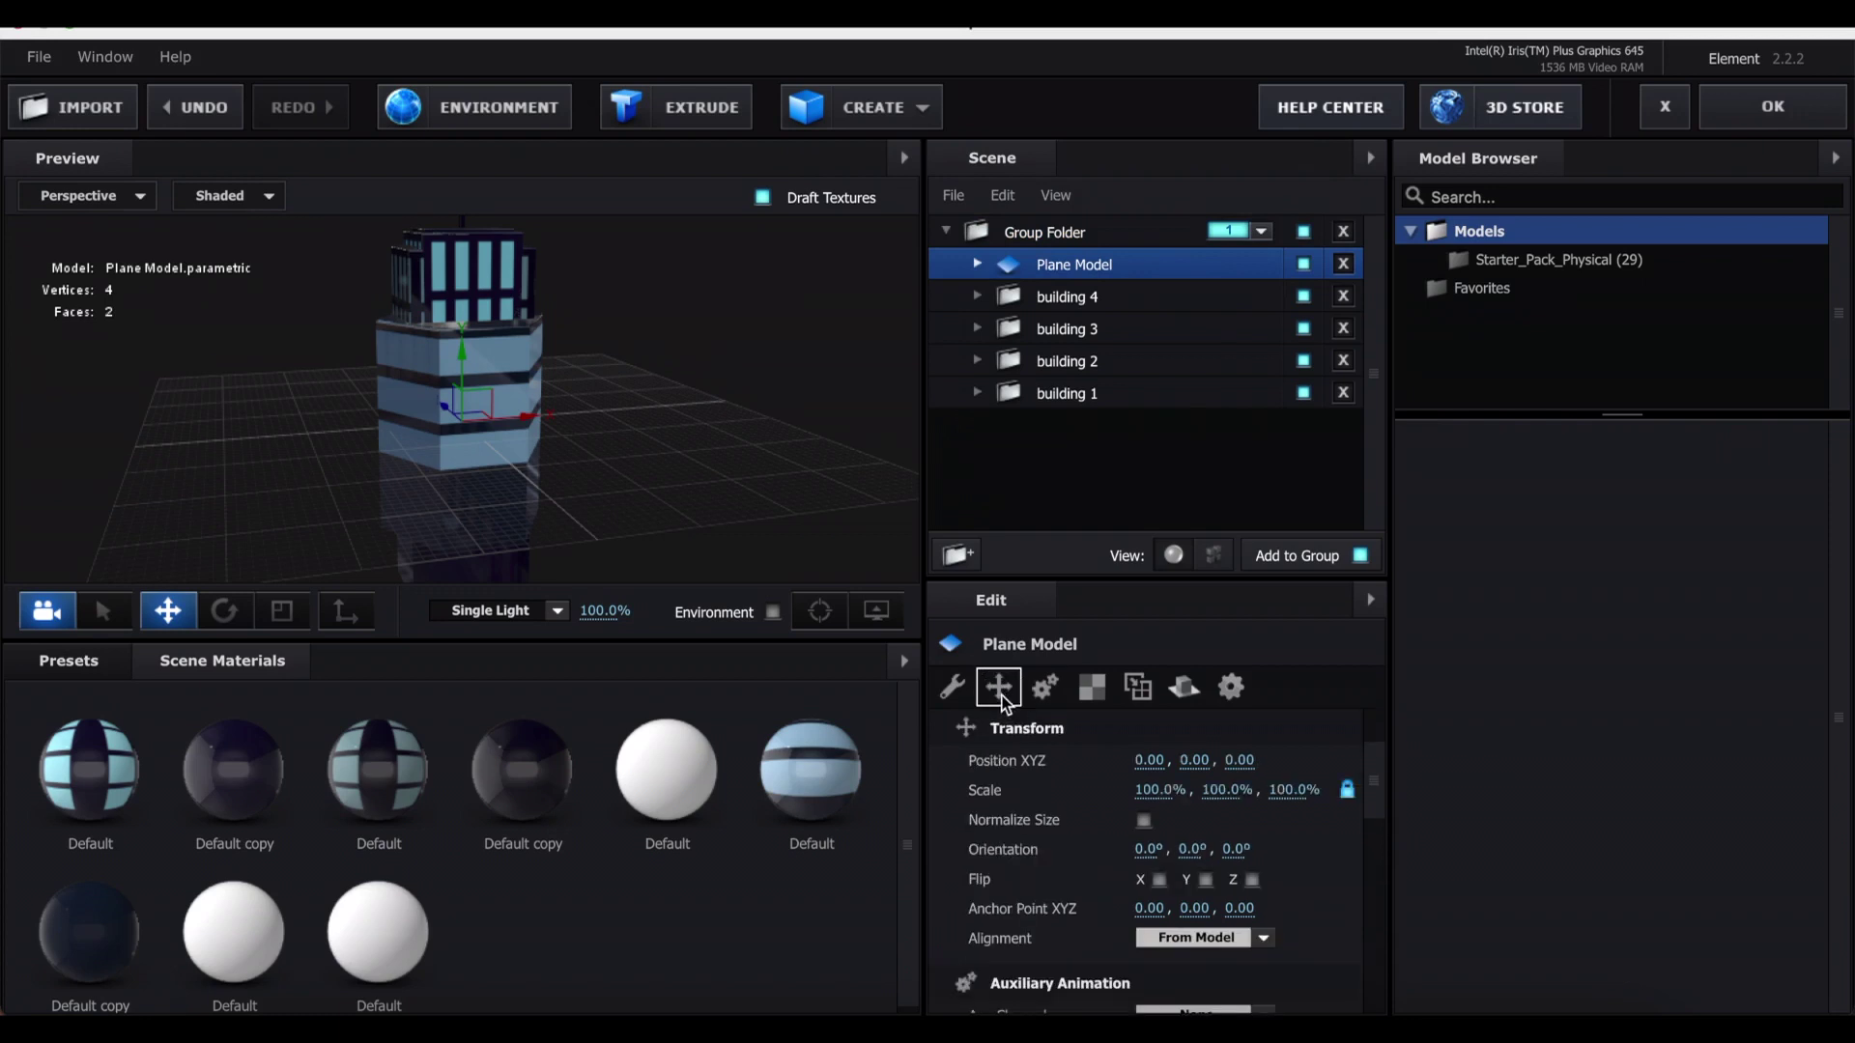
{"action": "left_click_drag", "start_coordinate": [1150, 790], "coordinate": [1545, 778]}
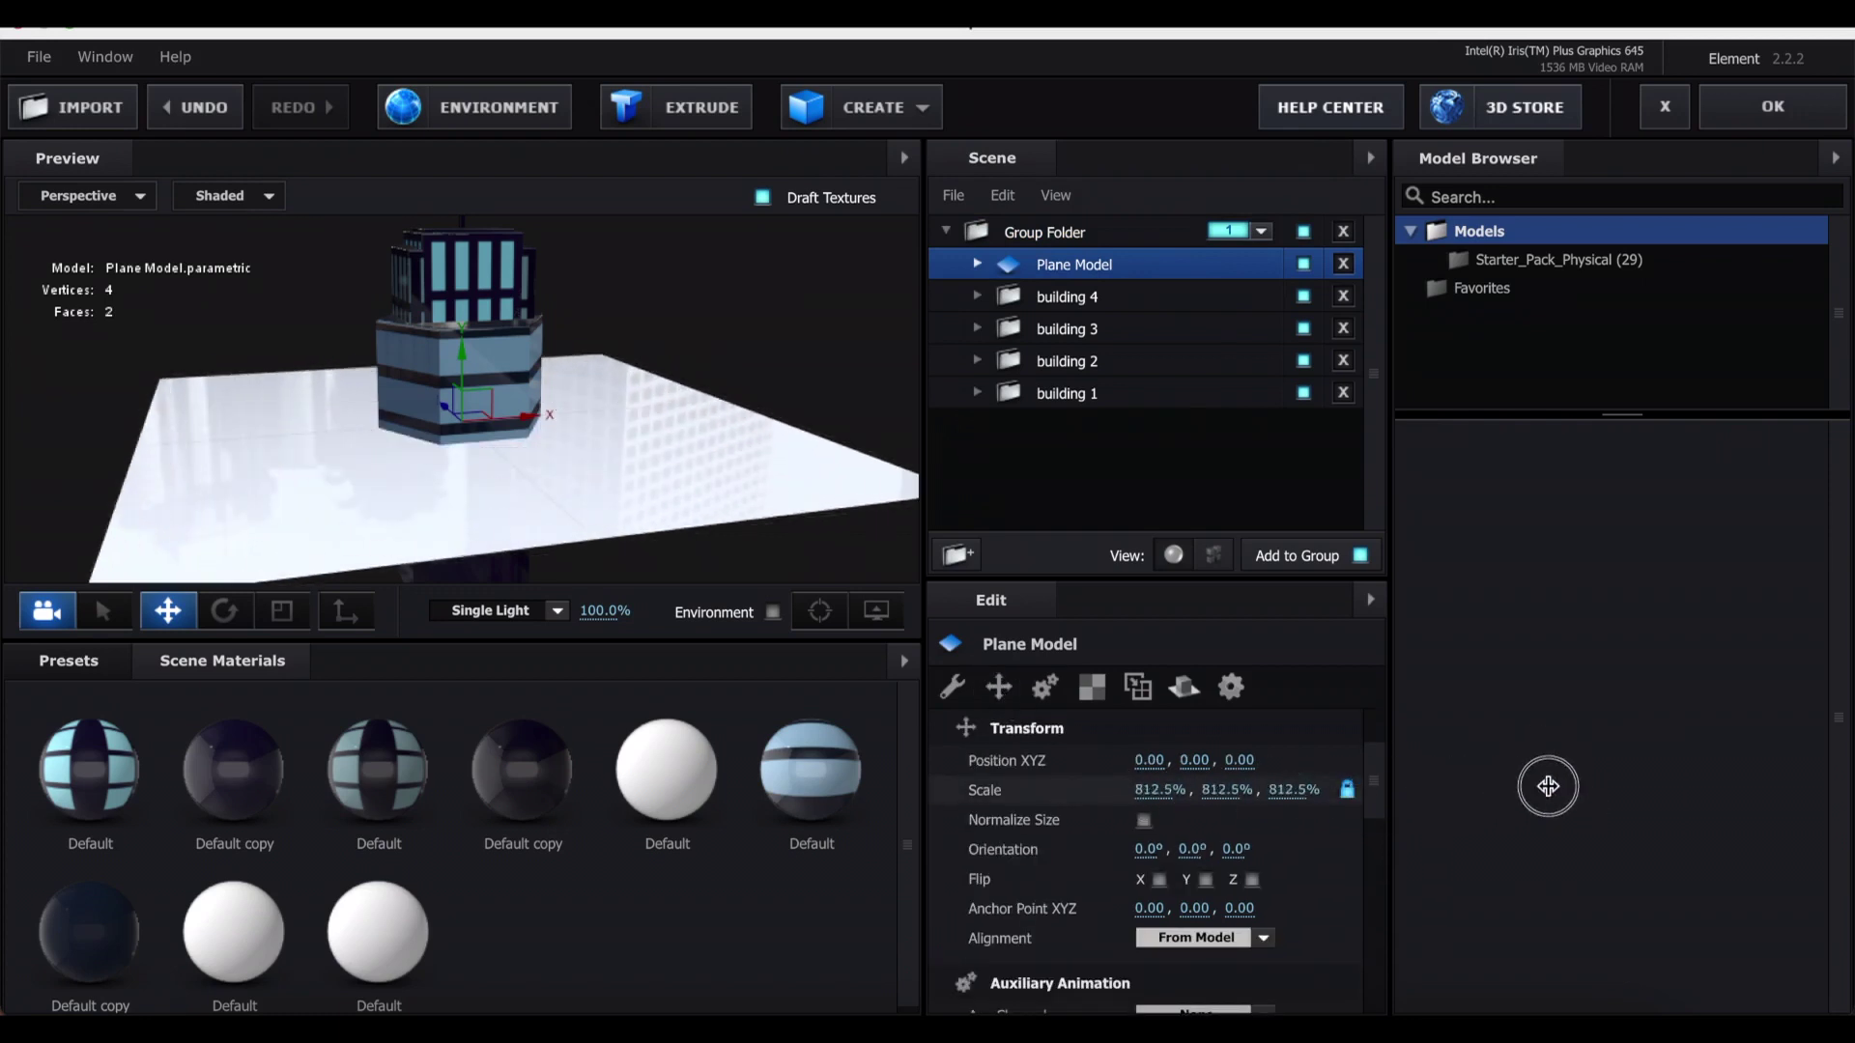
- Place building 4 at about -2.59, 1.60, 2.77, scale it to 120.5% and rotate it 3.5° around Y
{"action": "left_click", "coordinate": [1186, 301]}
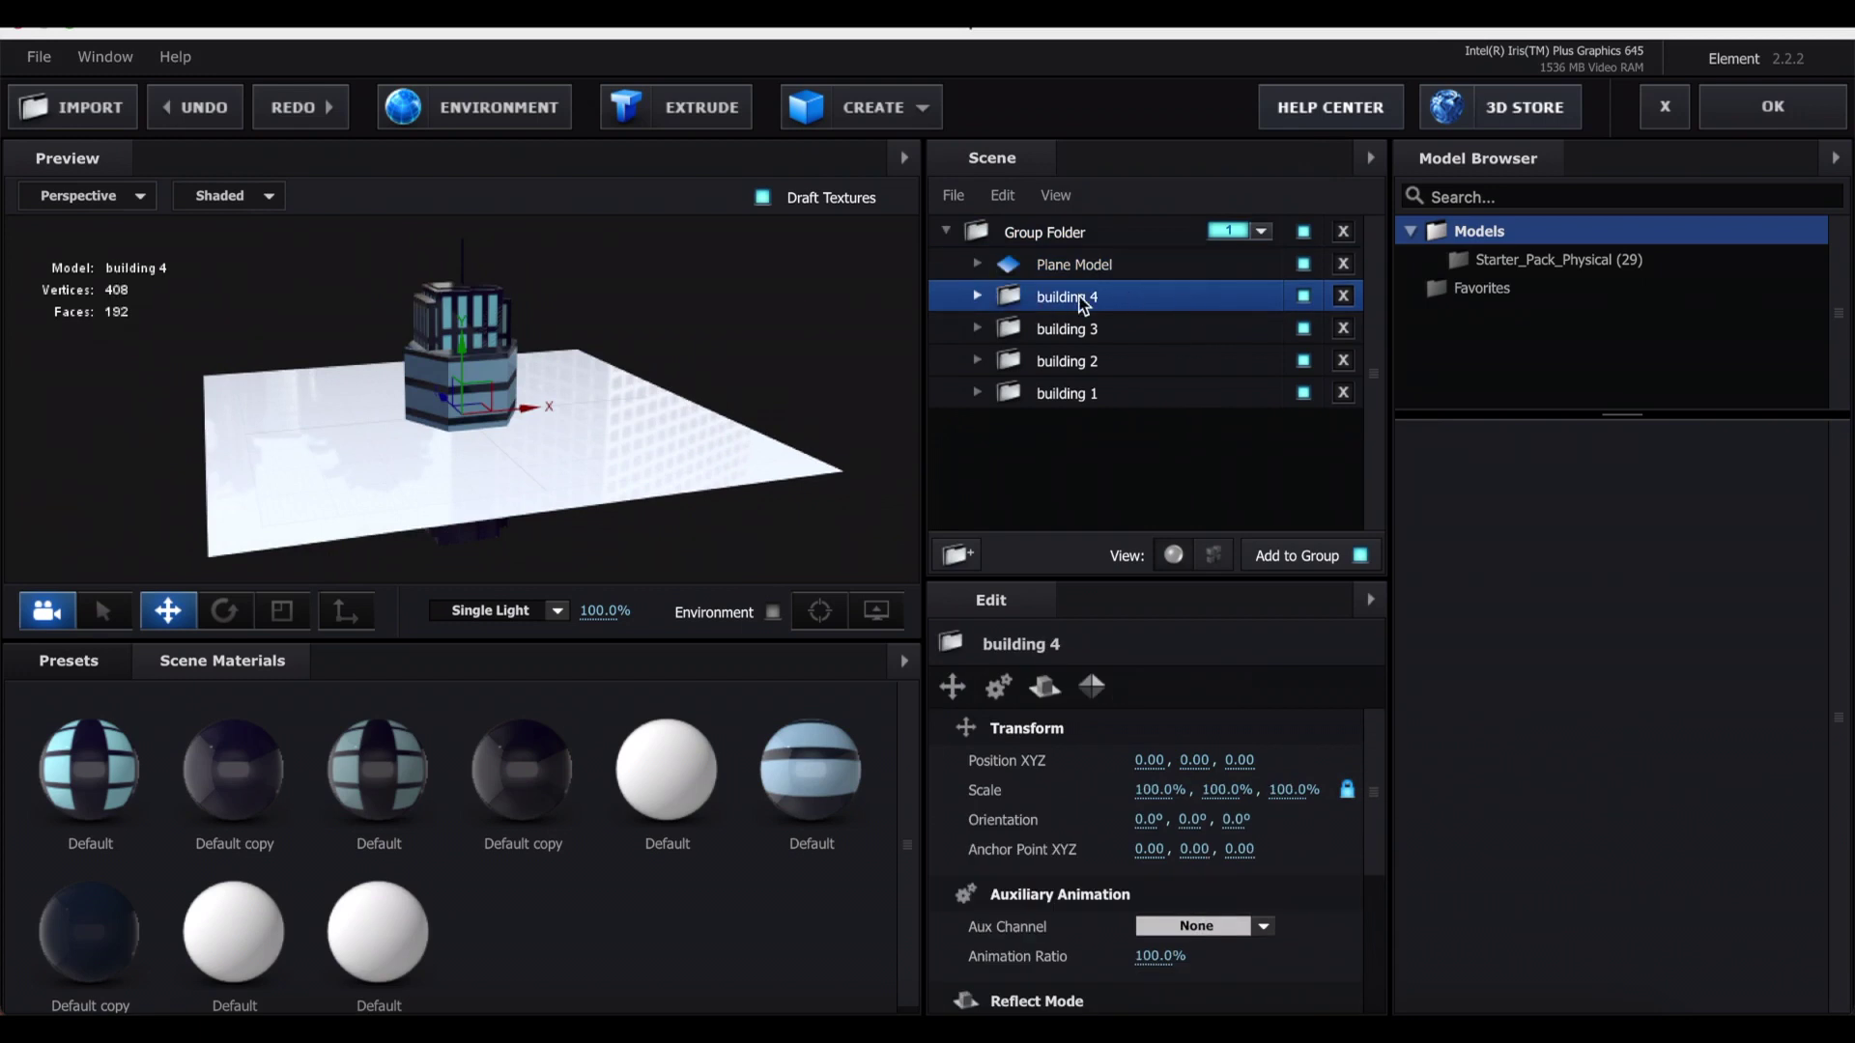
{"action": "left_click_drag", "start_coordinate": [465, 364], "coordinate": [443, 401]}
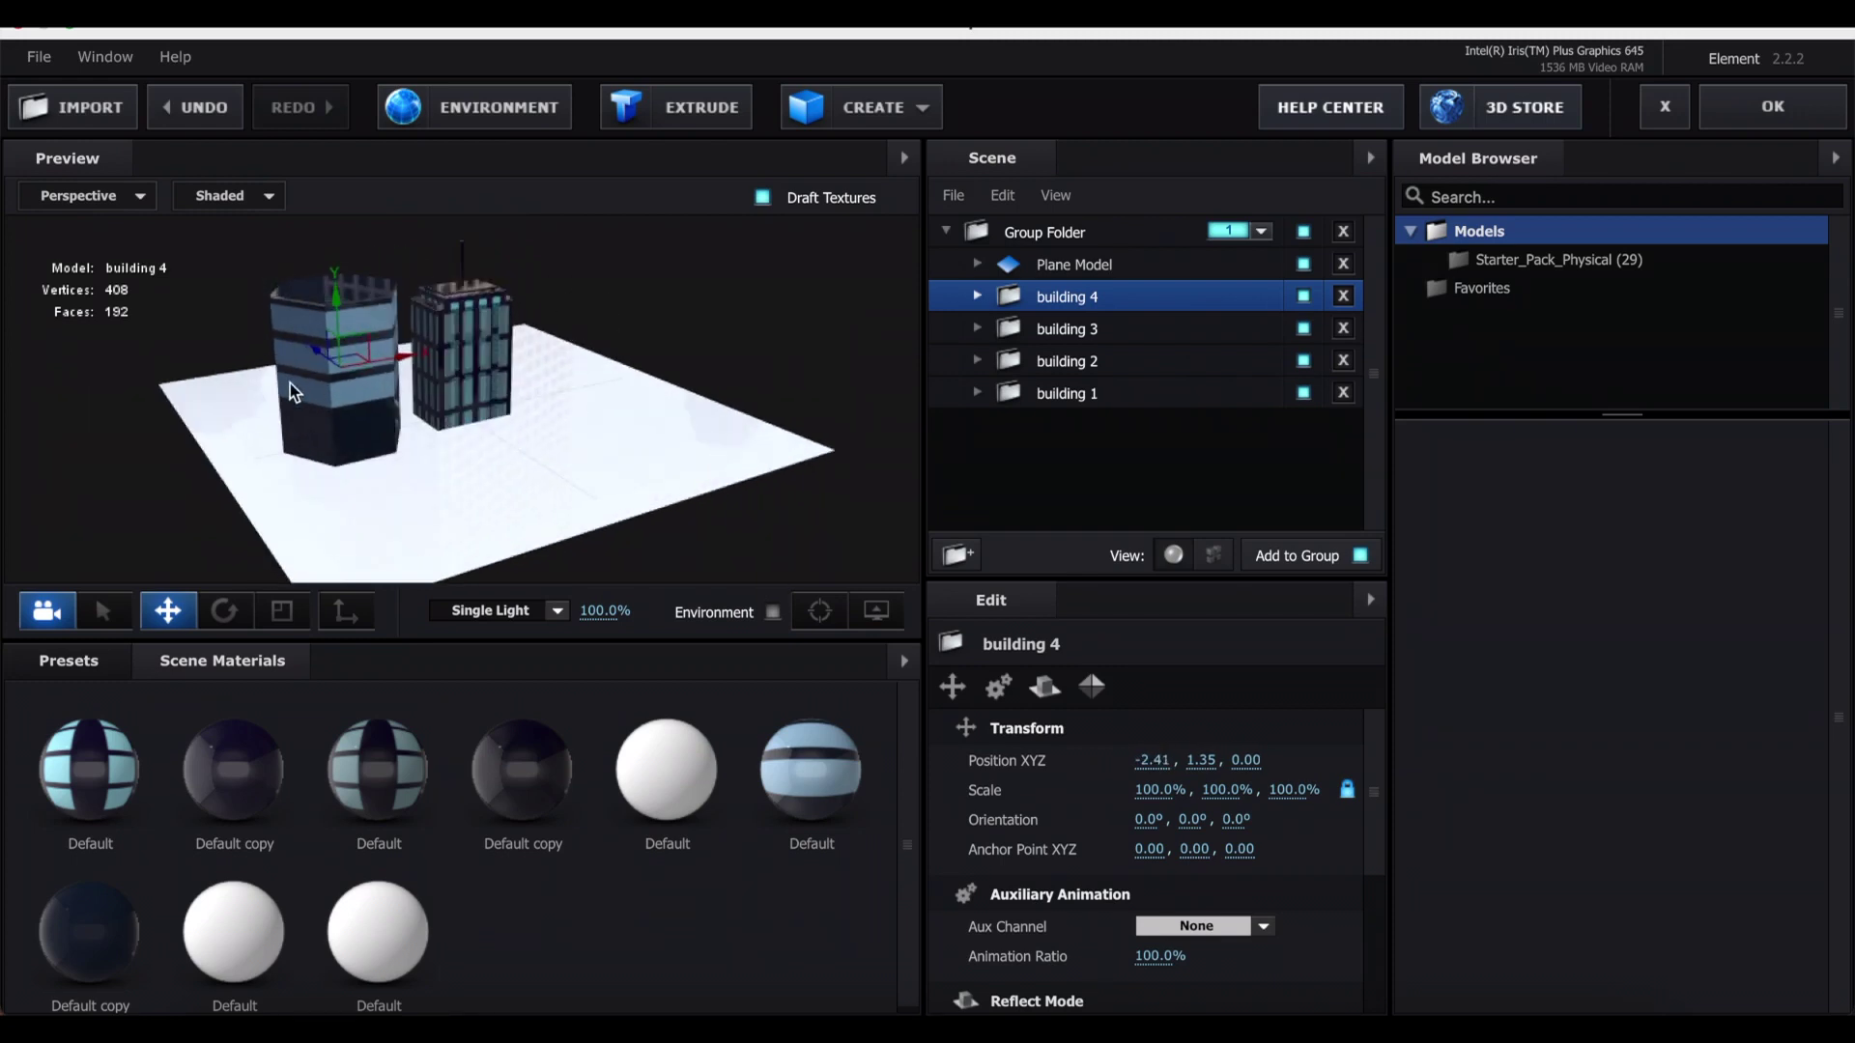
{"action": "left_click_drag", "start_coordinate": [311, 349], "coordinate": [338, 321]}
{"action": "left_click_drag", "start_coordinate": [515, 368], "coordinate": [485, 316]}
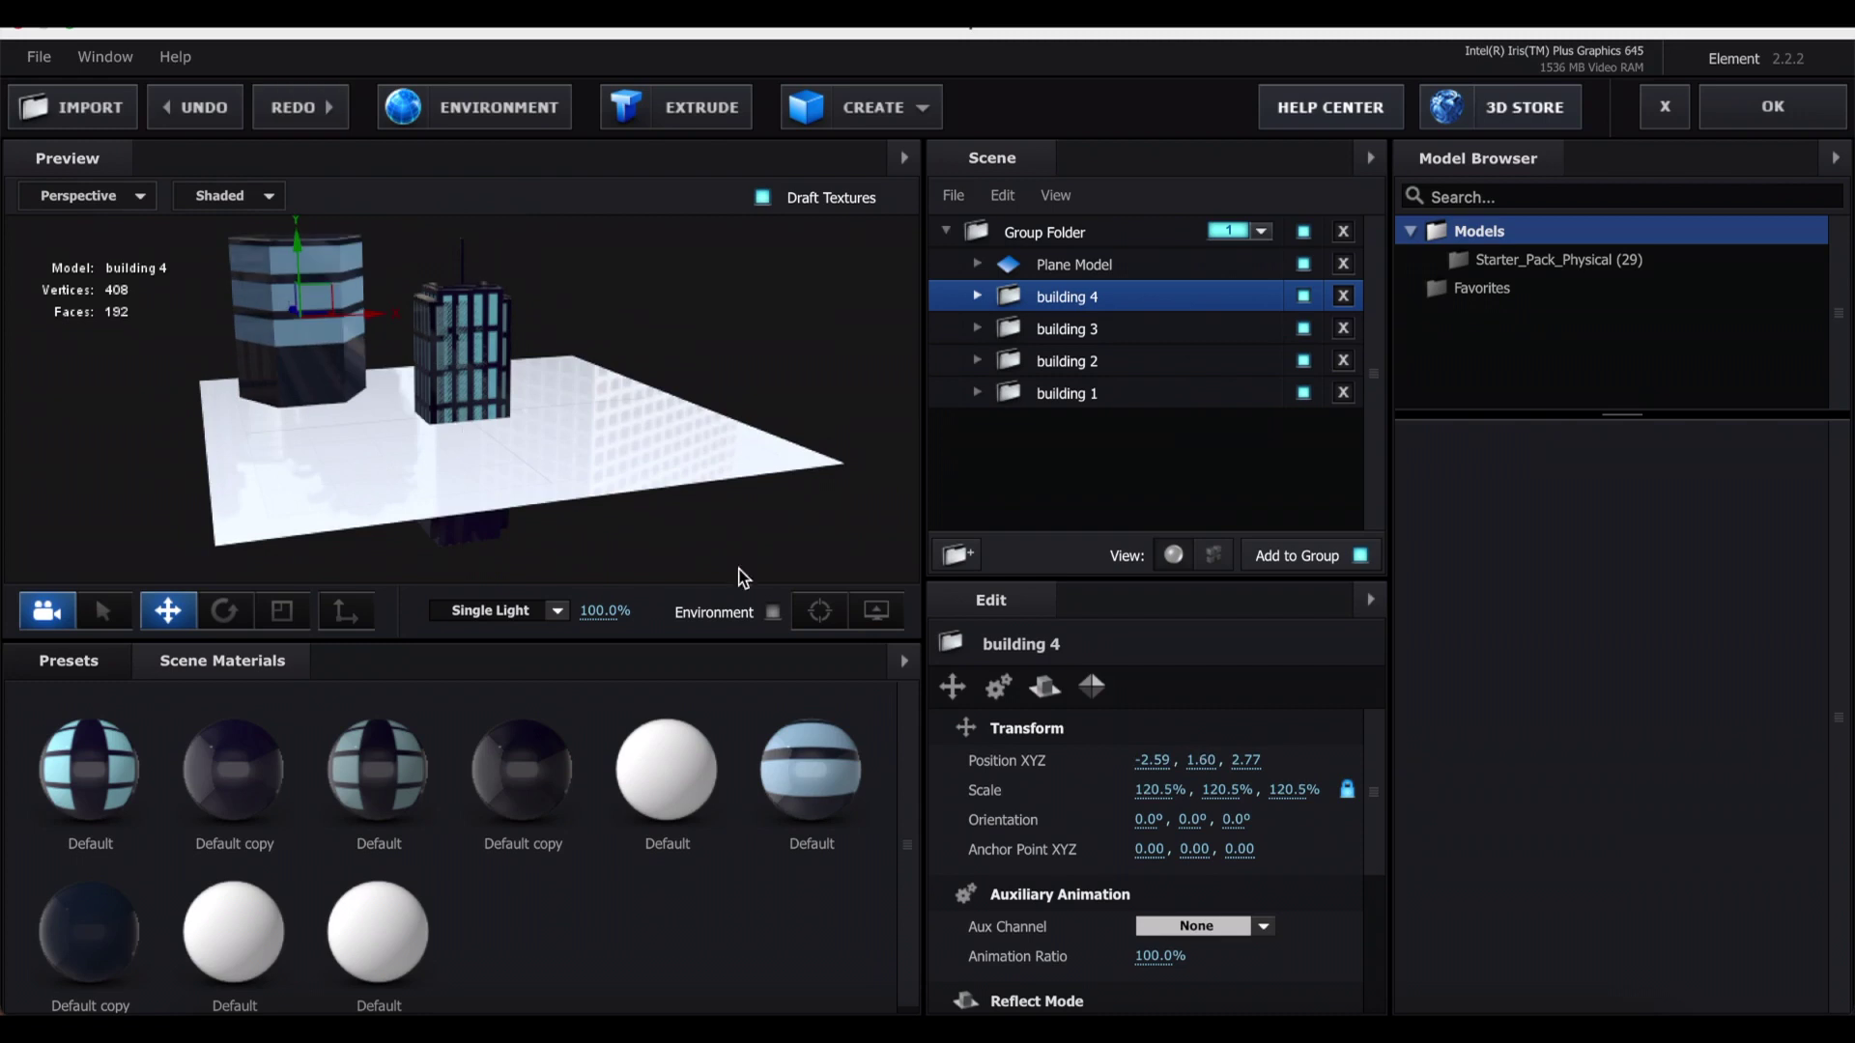
{"action": "left_click_drag", "start_coordinate": [1193, 824], "coordinate": [1118, 816]}
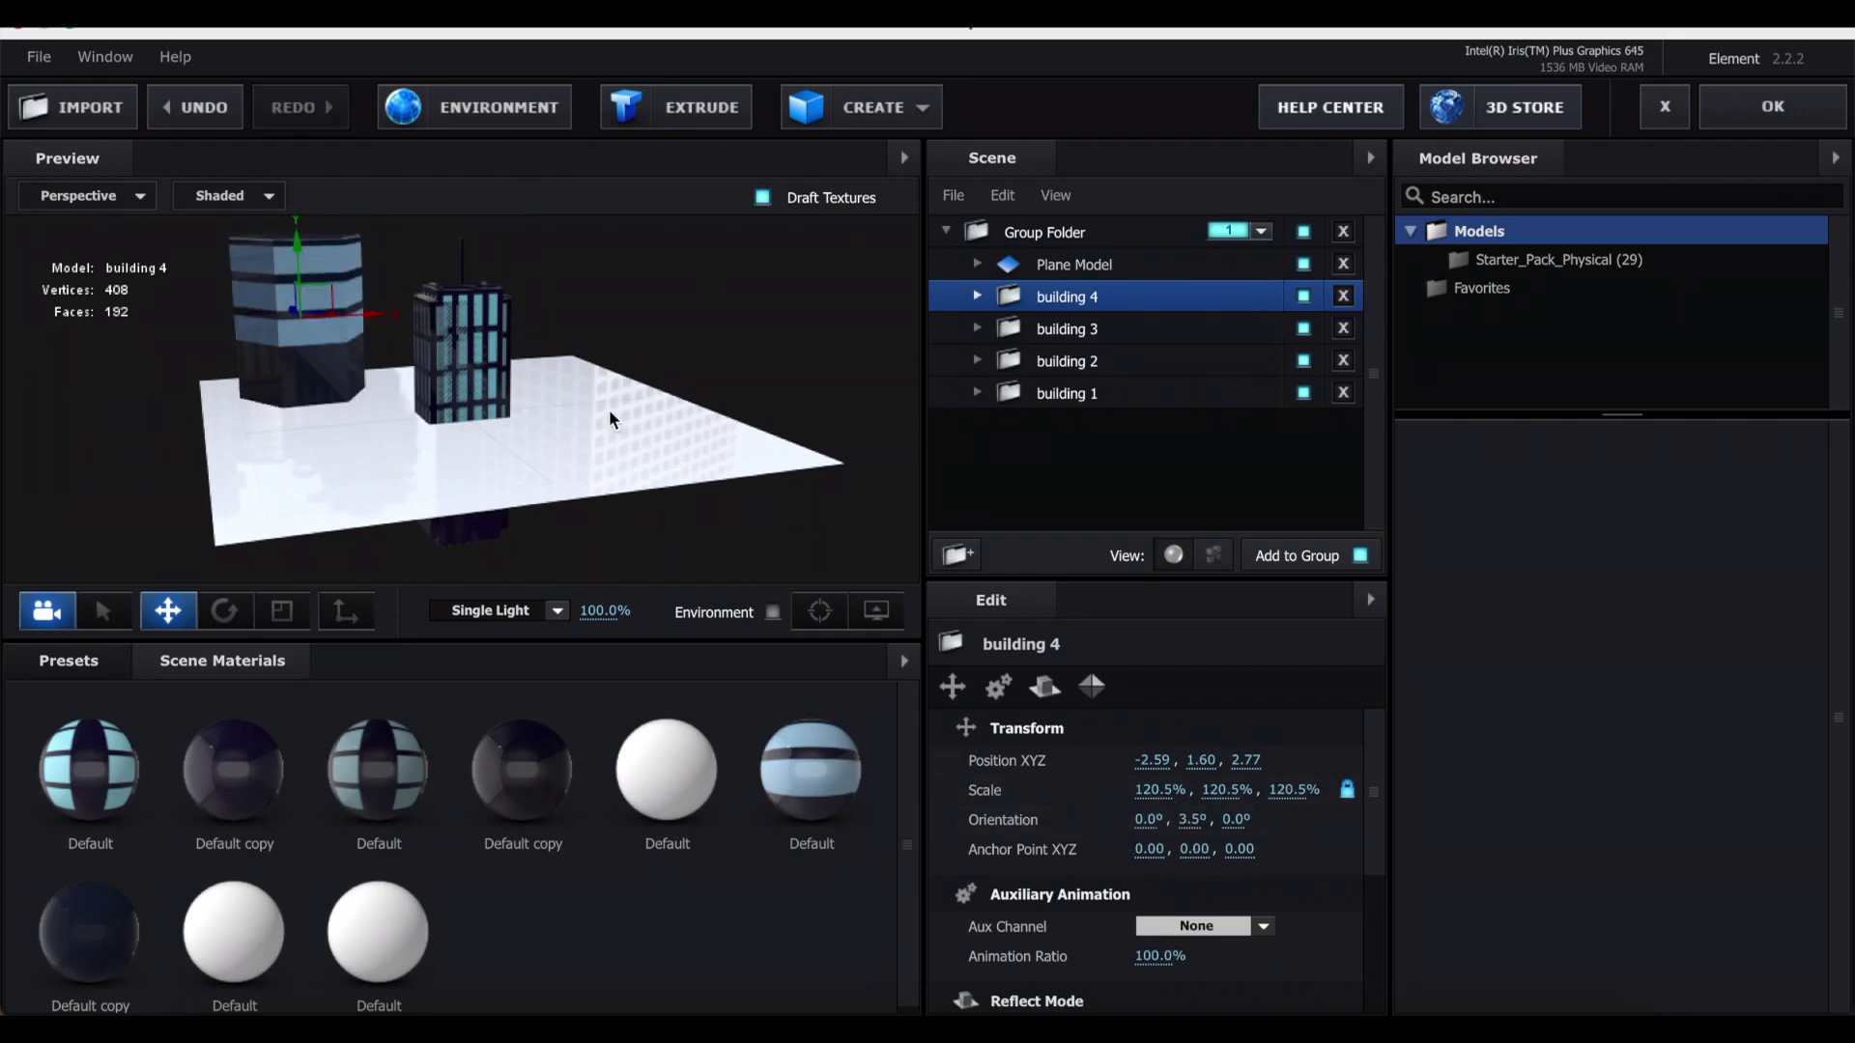
- Place building 3 at about 2.44, 2.29, 1.15 on the plane and rotate it to -24° around Y
{"action": "left_click", "coordinate": [1150, 328]}
{"action": "left_click_drag", "start_coordinate": [466, 311], "coordinate": [483, 238]}
{"action": "scroll", "coordinate": [522, 290], "scroll_direction": "down", "scroll_amount": 2}
{"action": "left_click_drag", "start_coordinate": [541, 300], "coordinate": [657, 305]}
{"action": "left_click", "coordinate": [103, 610]}
{"action": "left_click_drag", "start_coordinate": [1195, 821], "coordinate": [1101, 824]}
{"action": "left_click", "coordinate": [1068, 265]}
{"action": "left_click", "coordinate": [1063, 297]}
{"action": "left_click", "coordinate": [1061, 332]}
{"action": "left_click", "coordinate": [47, 611]}
{"action": "left_click_drag", "start_coordinate": [662, 370], "coordinate": [670, 402]}
{"action": "left_click_drag", "start_coordinate": [636, 292], "coordinate": [609, 287]}
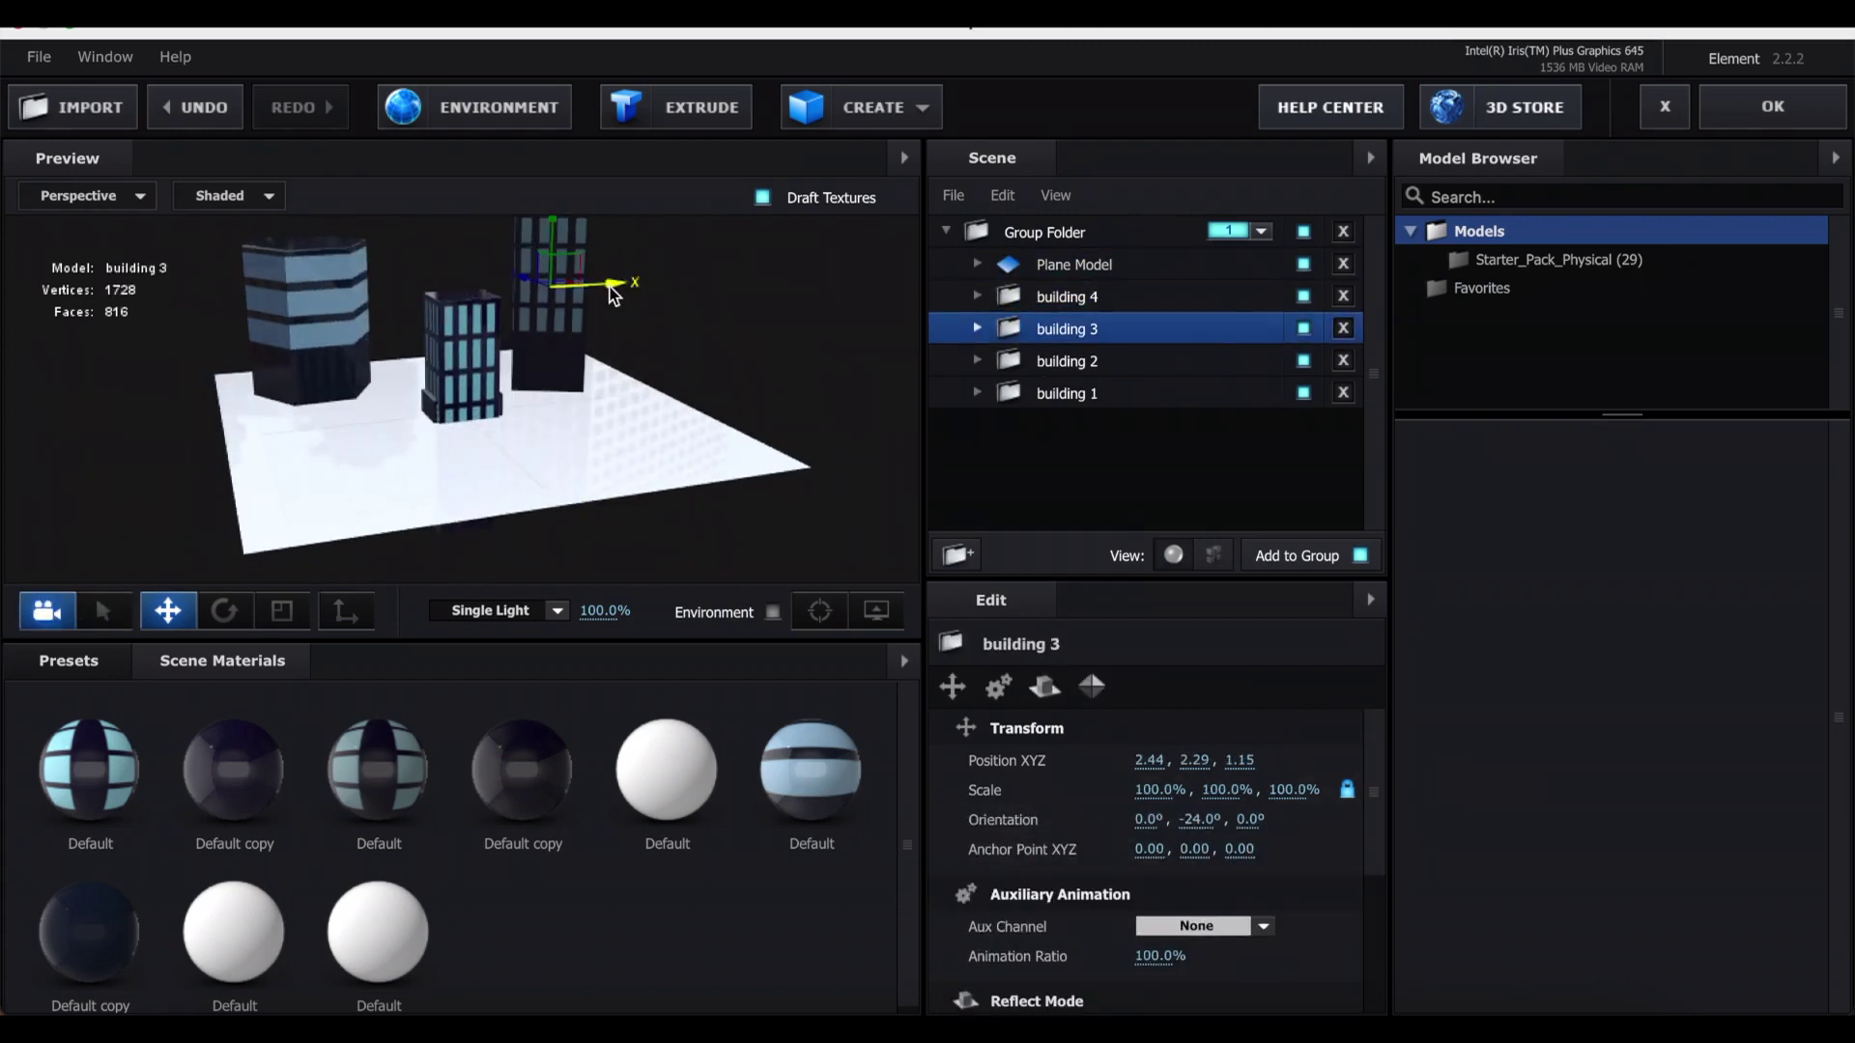
- Move building 2 to its own spot on the plane and arrange one duplicate of each of the four buildings around the city
{"action": "left_click", "coordinate": [1067, 361]}
{"action": "left_click_drag", "start_coordinate": [464, 338], "coordinate": [557, 169]}
{"action": "left_click_drag", "start_coordinate": [558, 170], "coordinate": [558, 215]}
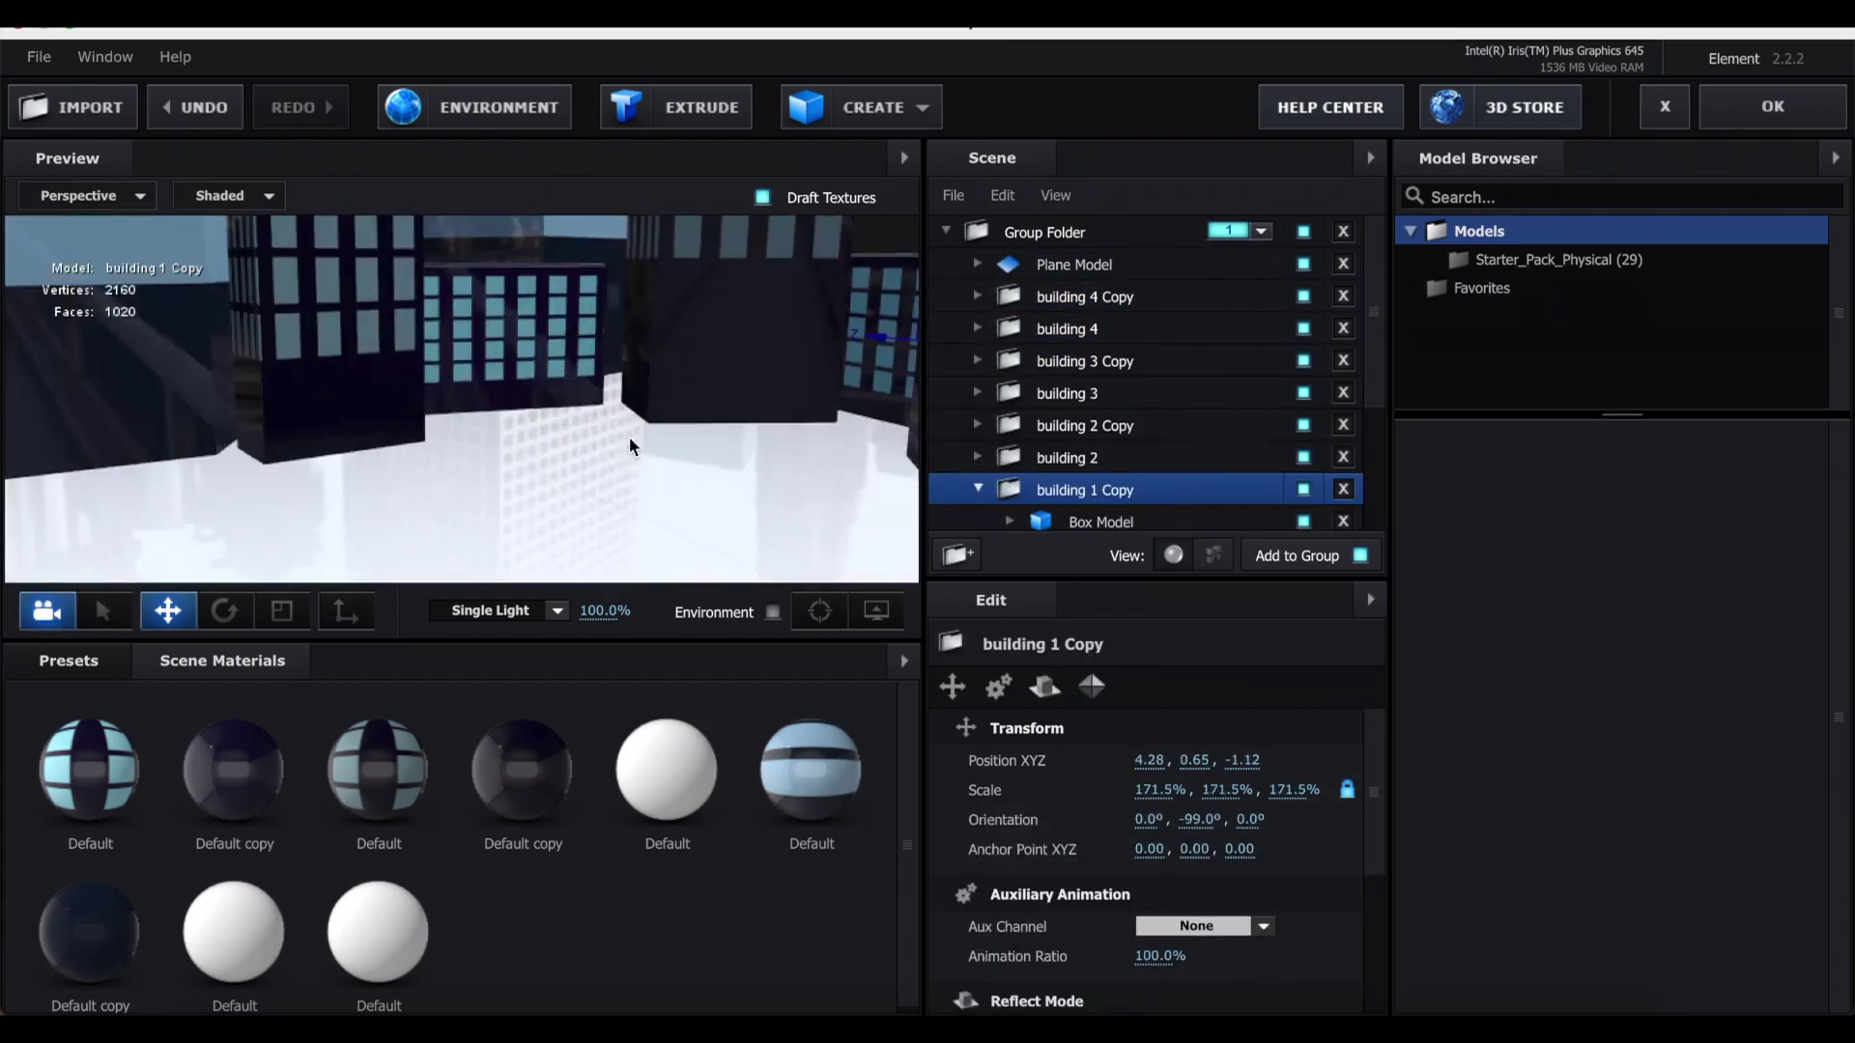
{"action": "left_click_drag", "start_coordinate": [630, 444], "coordinate": [752, 380]}
{"action": "left_click", "coordinate": [976, 490]}
{"action": "scroll", "coordinate": [754, 435], "scroll_direction": "down", "scroll_amount": 5}
{"action": "left_click", "coordinate": [764, 490]}
{"action": "scroll", "coordinate": [664, 397], "scroll_direction": "up", "scroll_amount": 10}
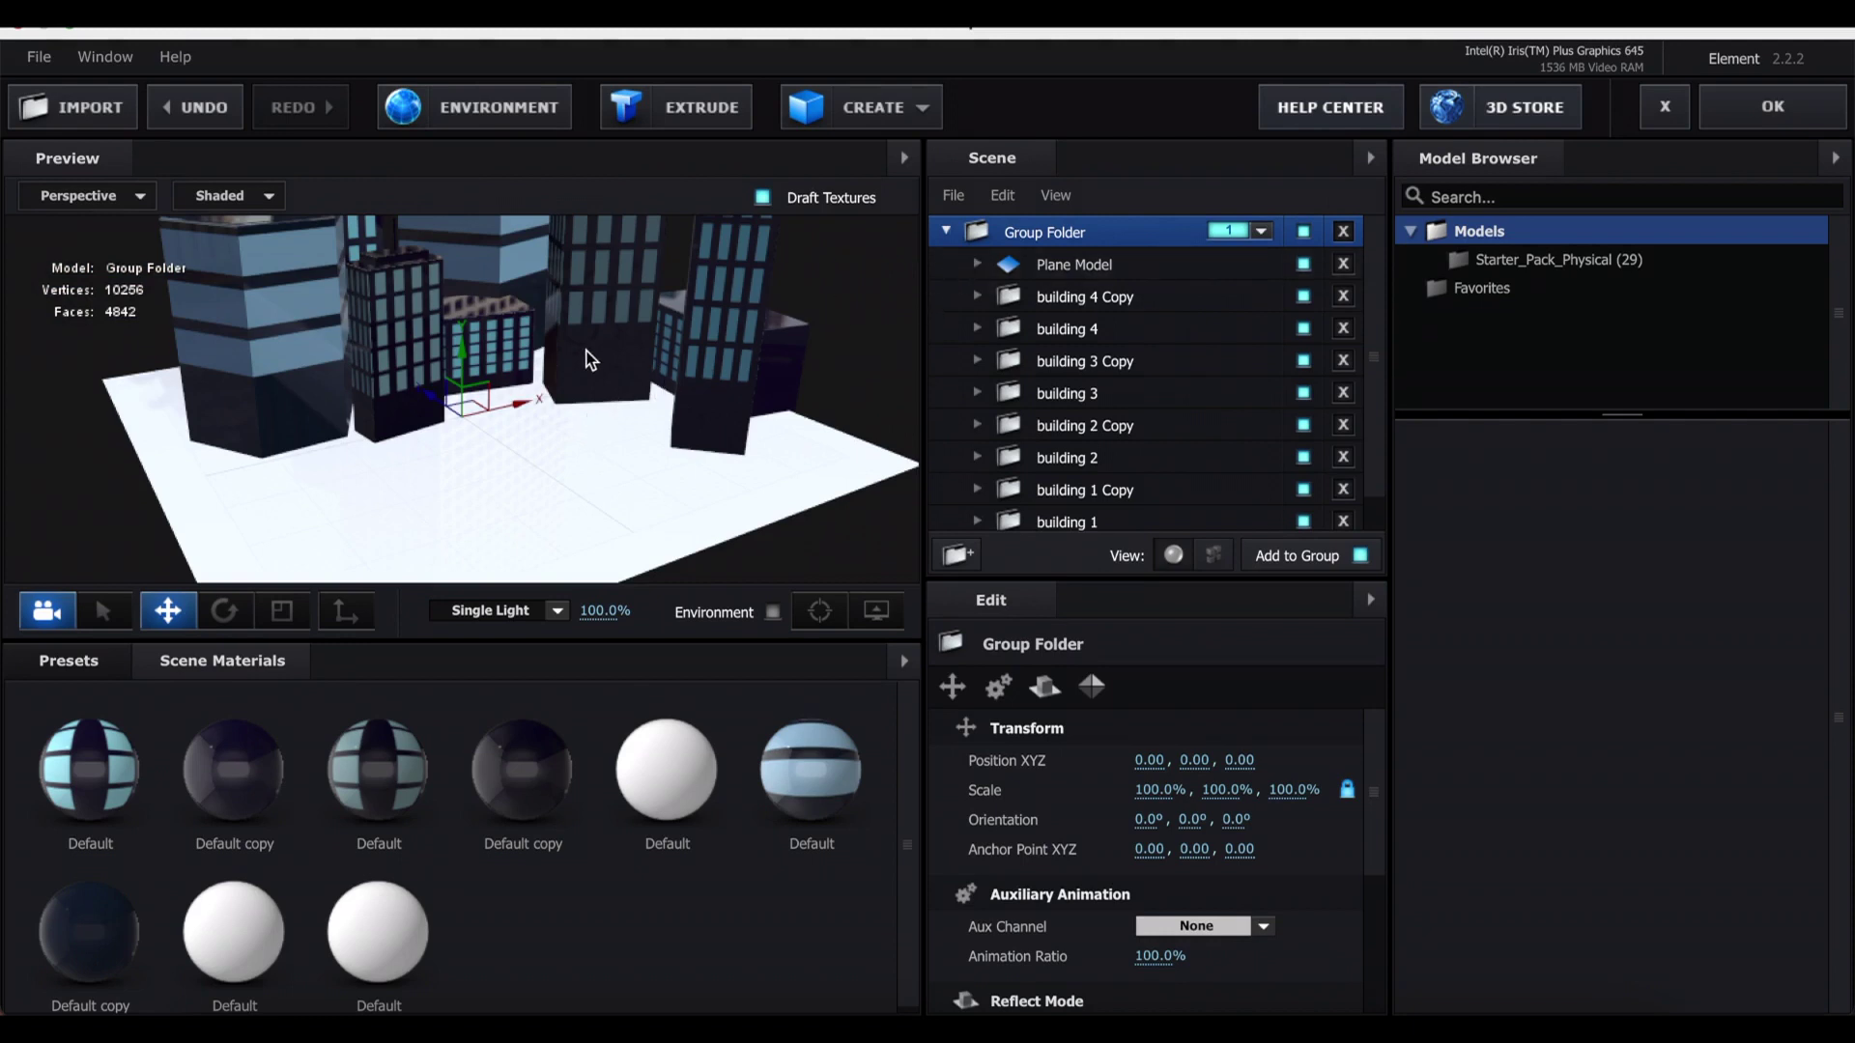
- Load the black road texture image as the diffuse texture of the plane's material
{"action": "left_click", "coordinate": [978, 265]}
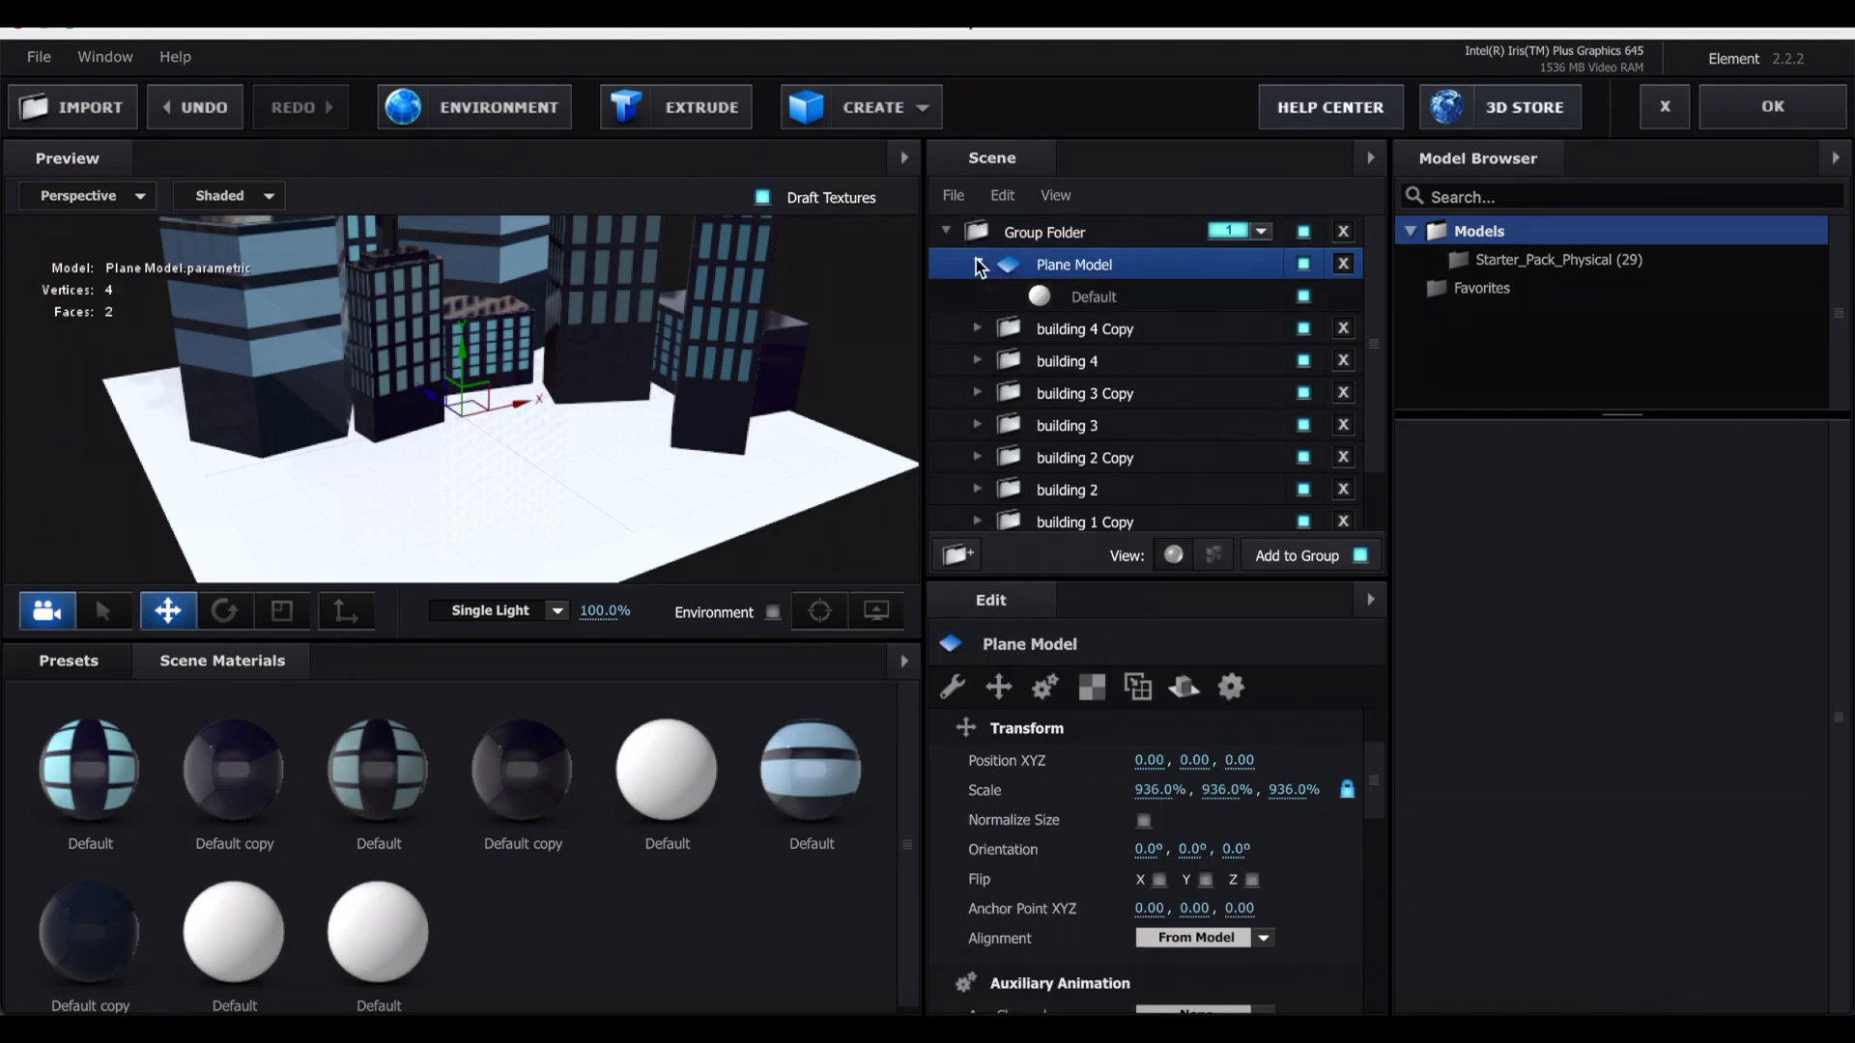
{"action": "left_click", "coordinate": [1039, 300]}
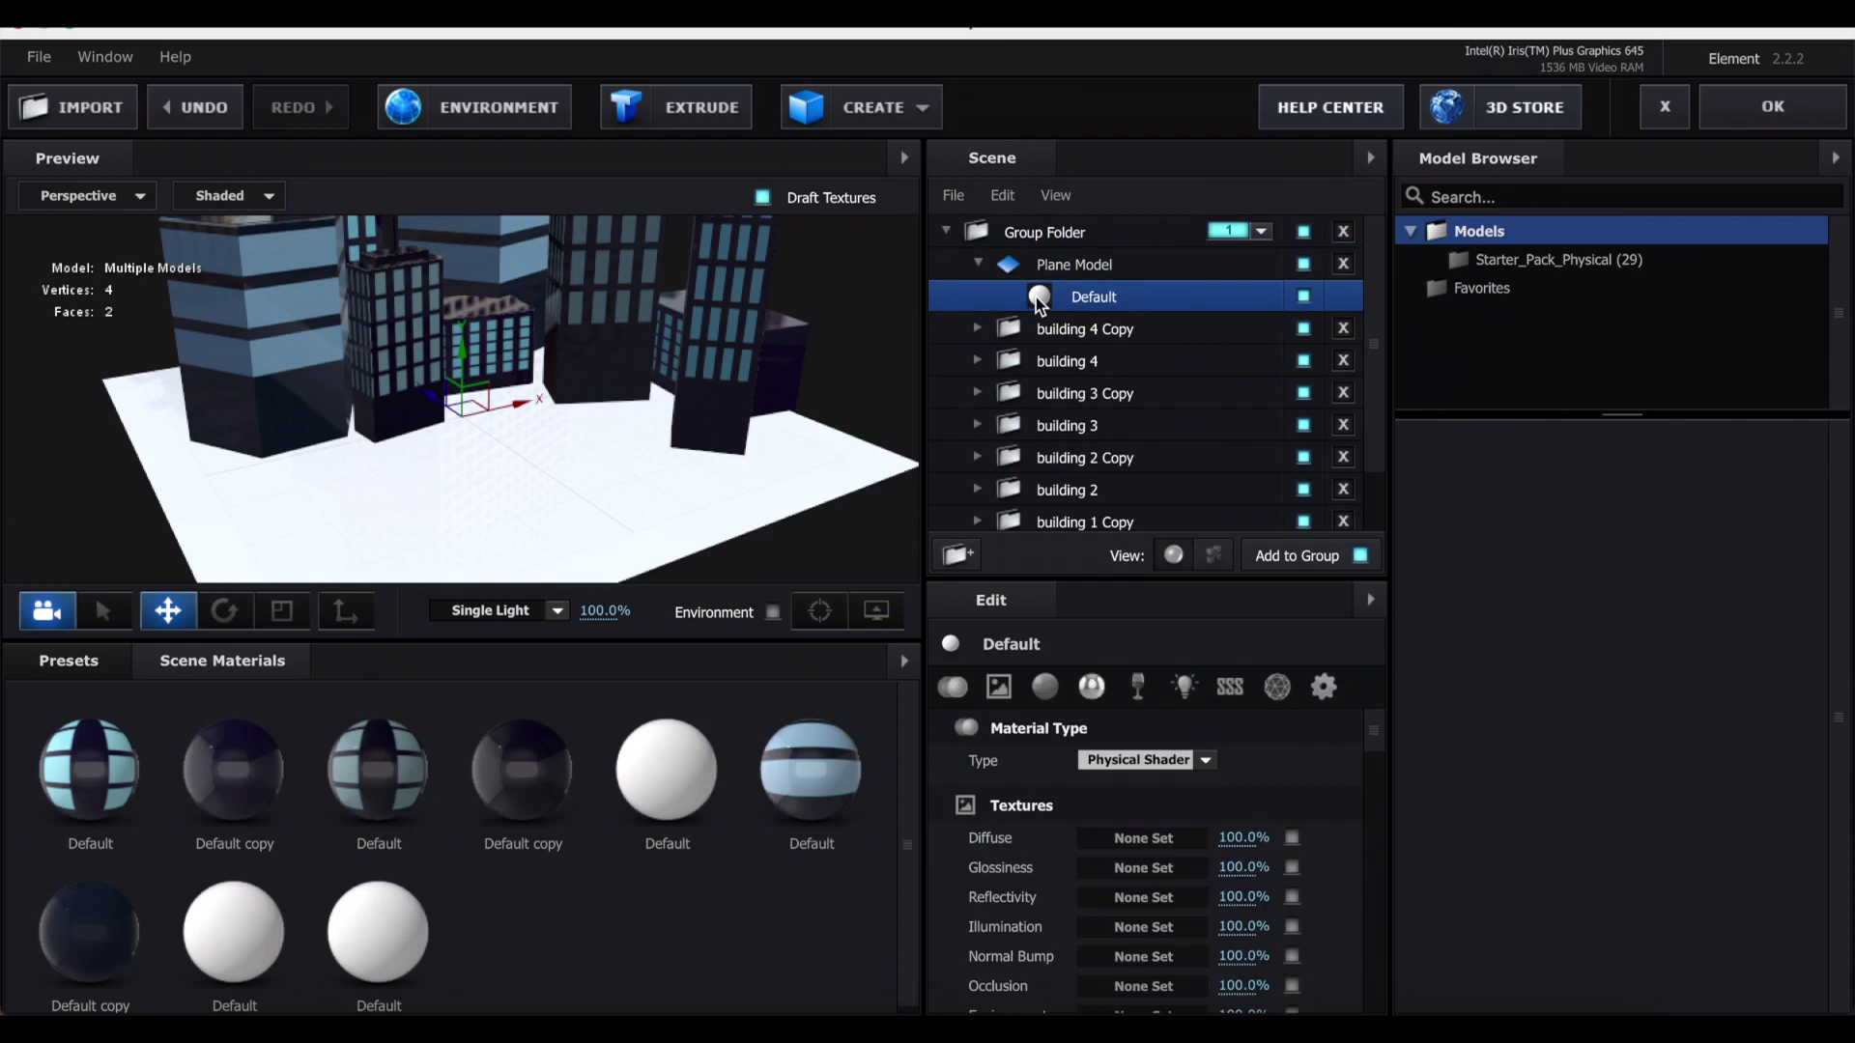
{"action": "left_click", "coordinate": [1099, 840]}
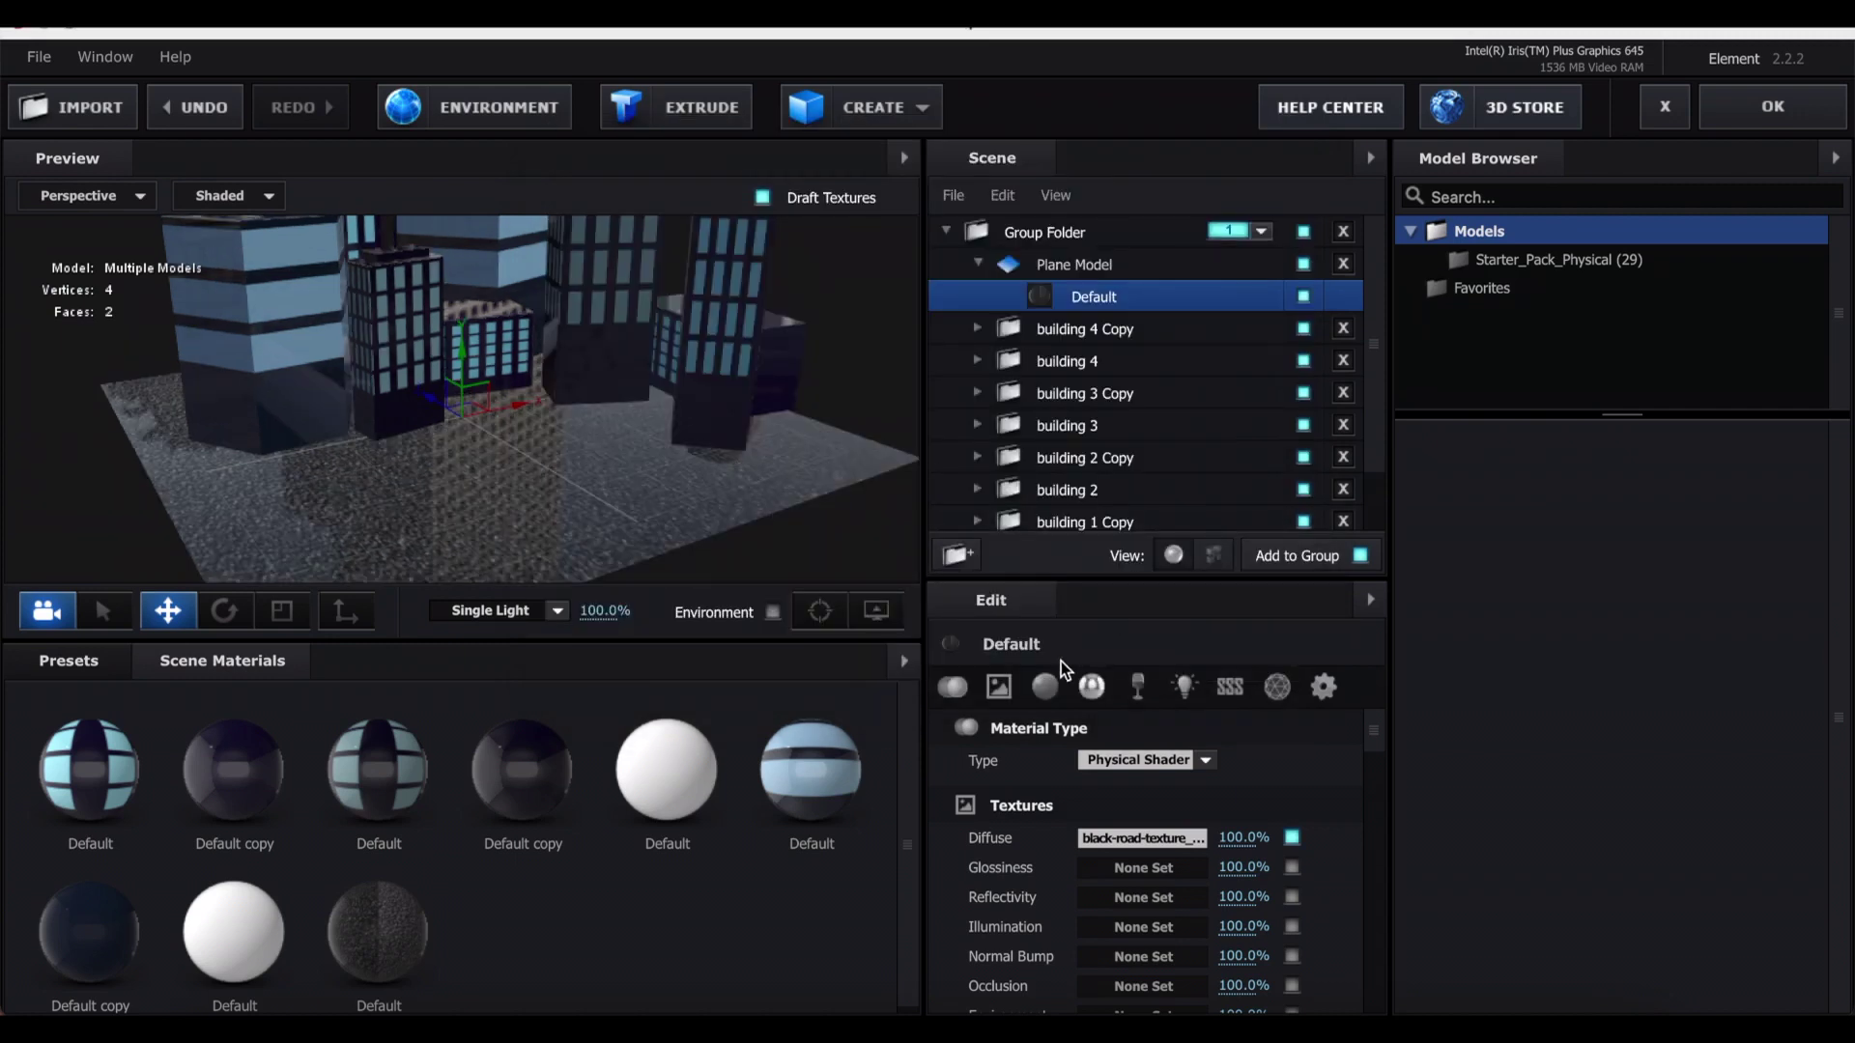
- Set the road material's Environment Multiplier to 0% and apply the Element scene
{"action": "left_click", "coordinate": [1045, 687]}
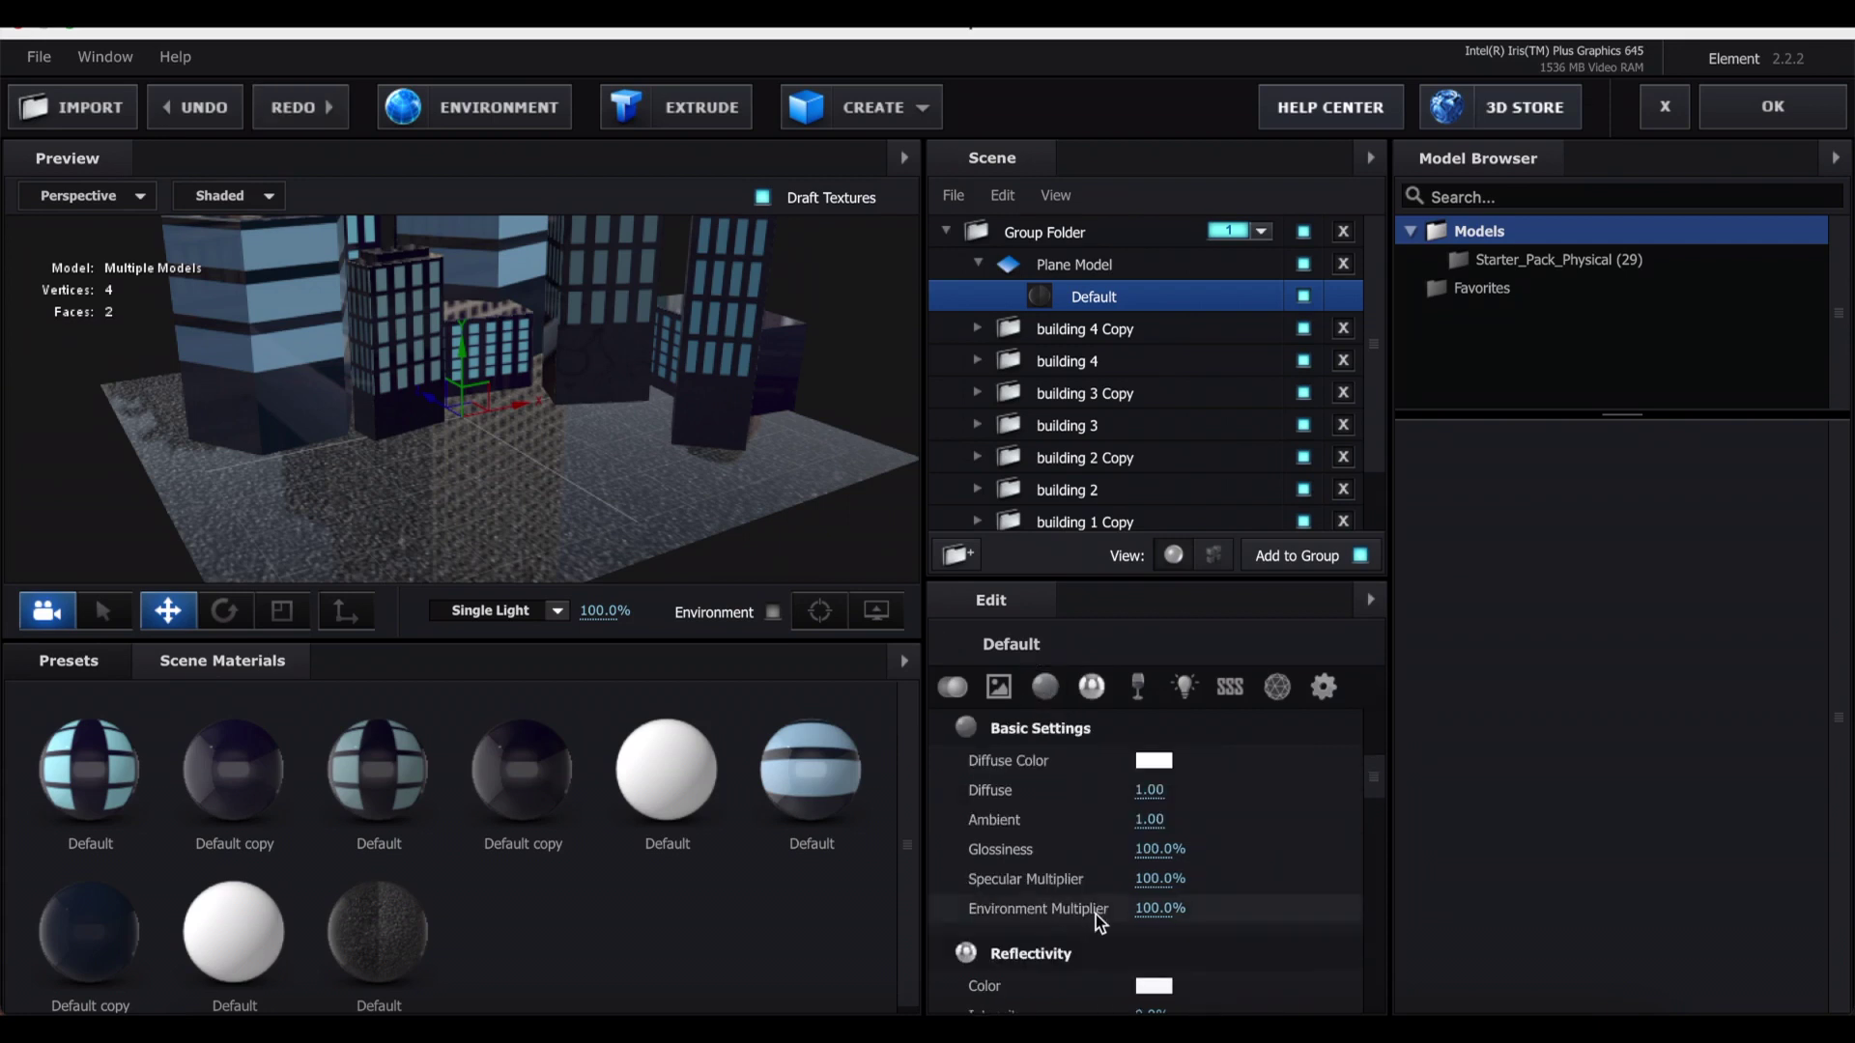
{"action": "left_click_drag", "start_coordinate": [1145, 908], "coordinate": [938, 905]}
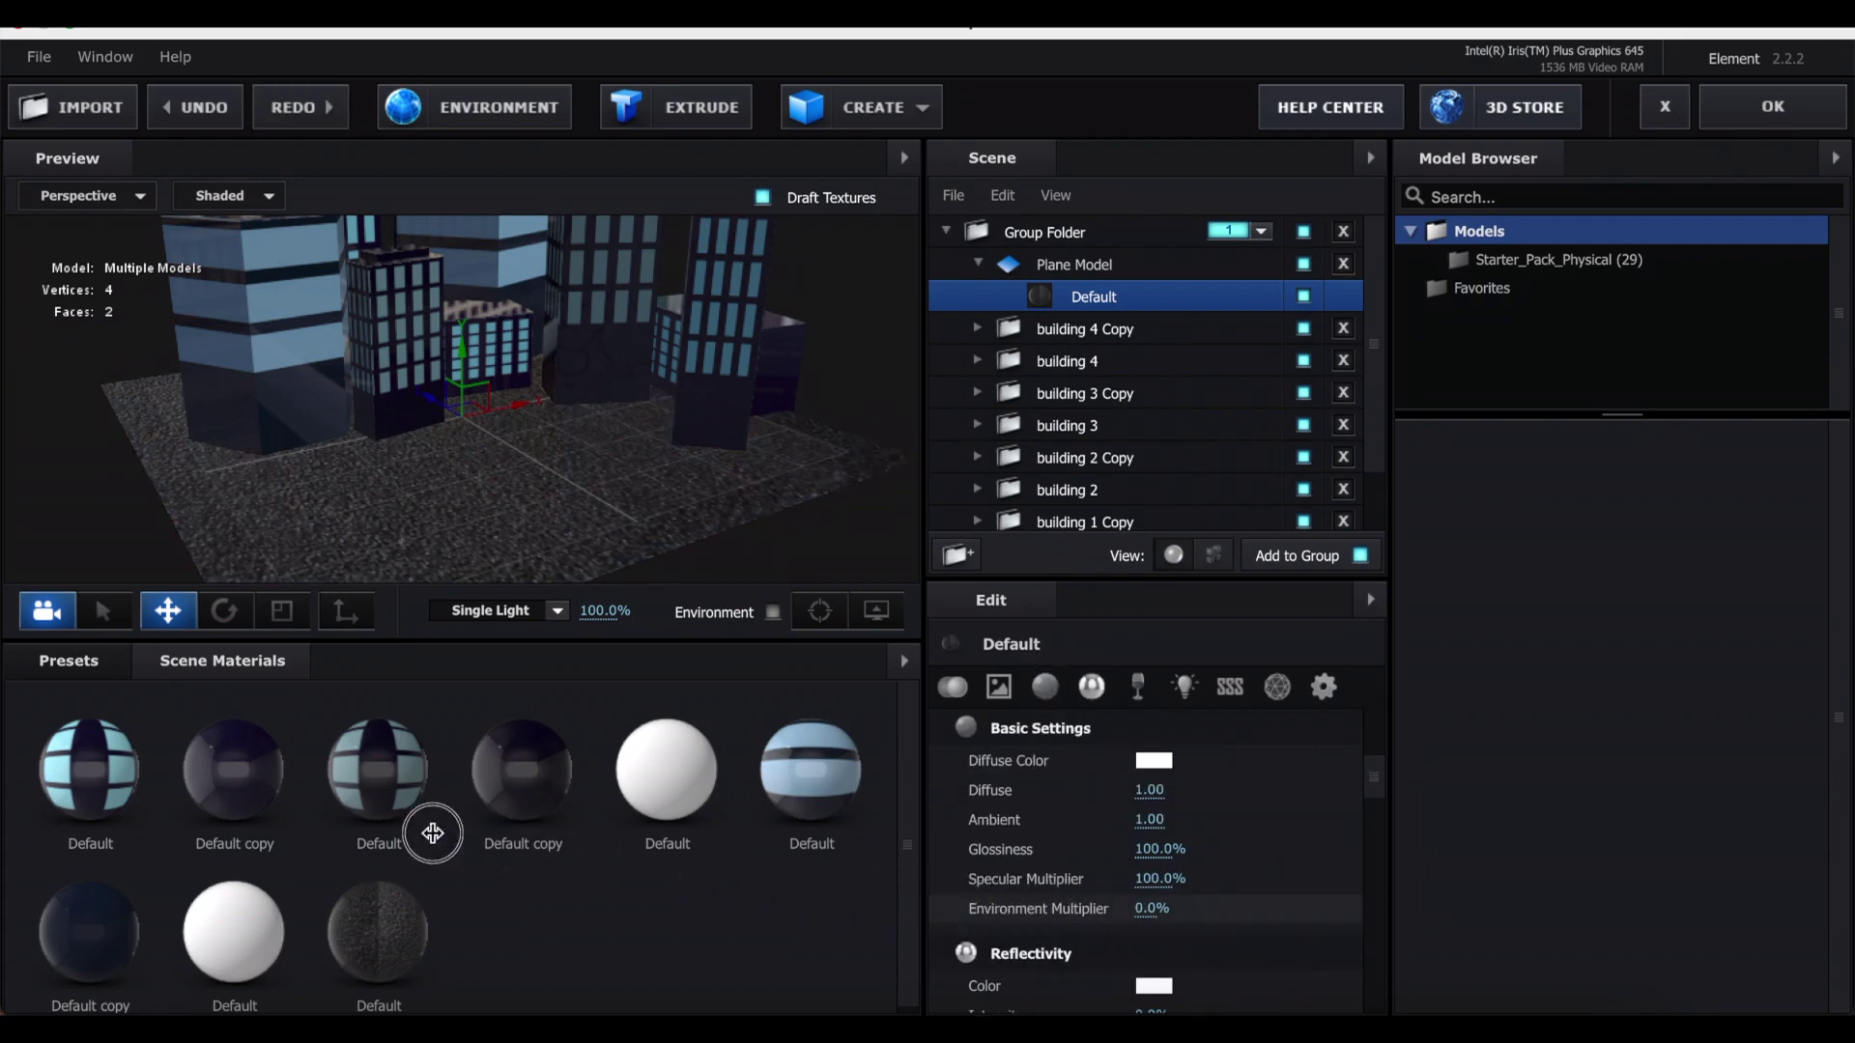
{"action": "left_click_drag", "start_coordinate": [592, 500], "coordinate": [566, 473]}
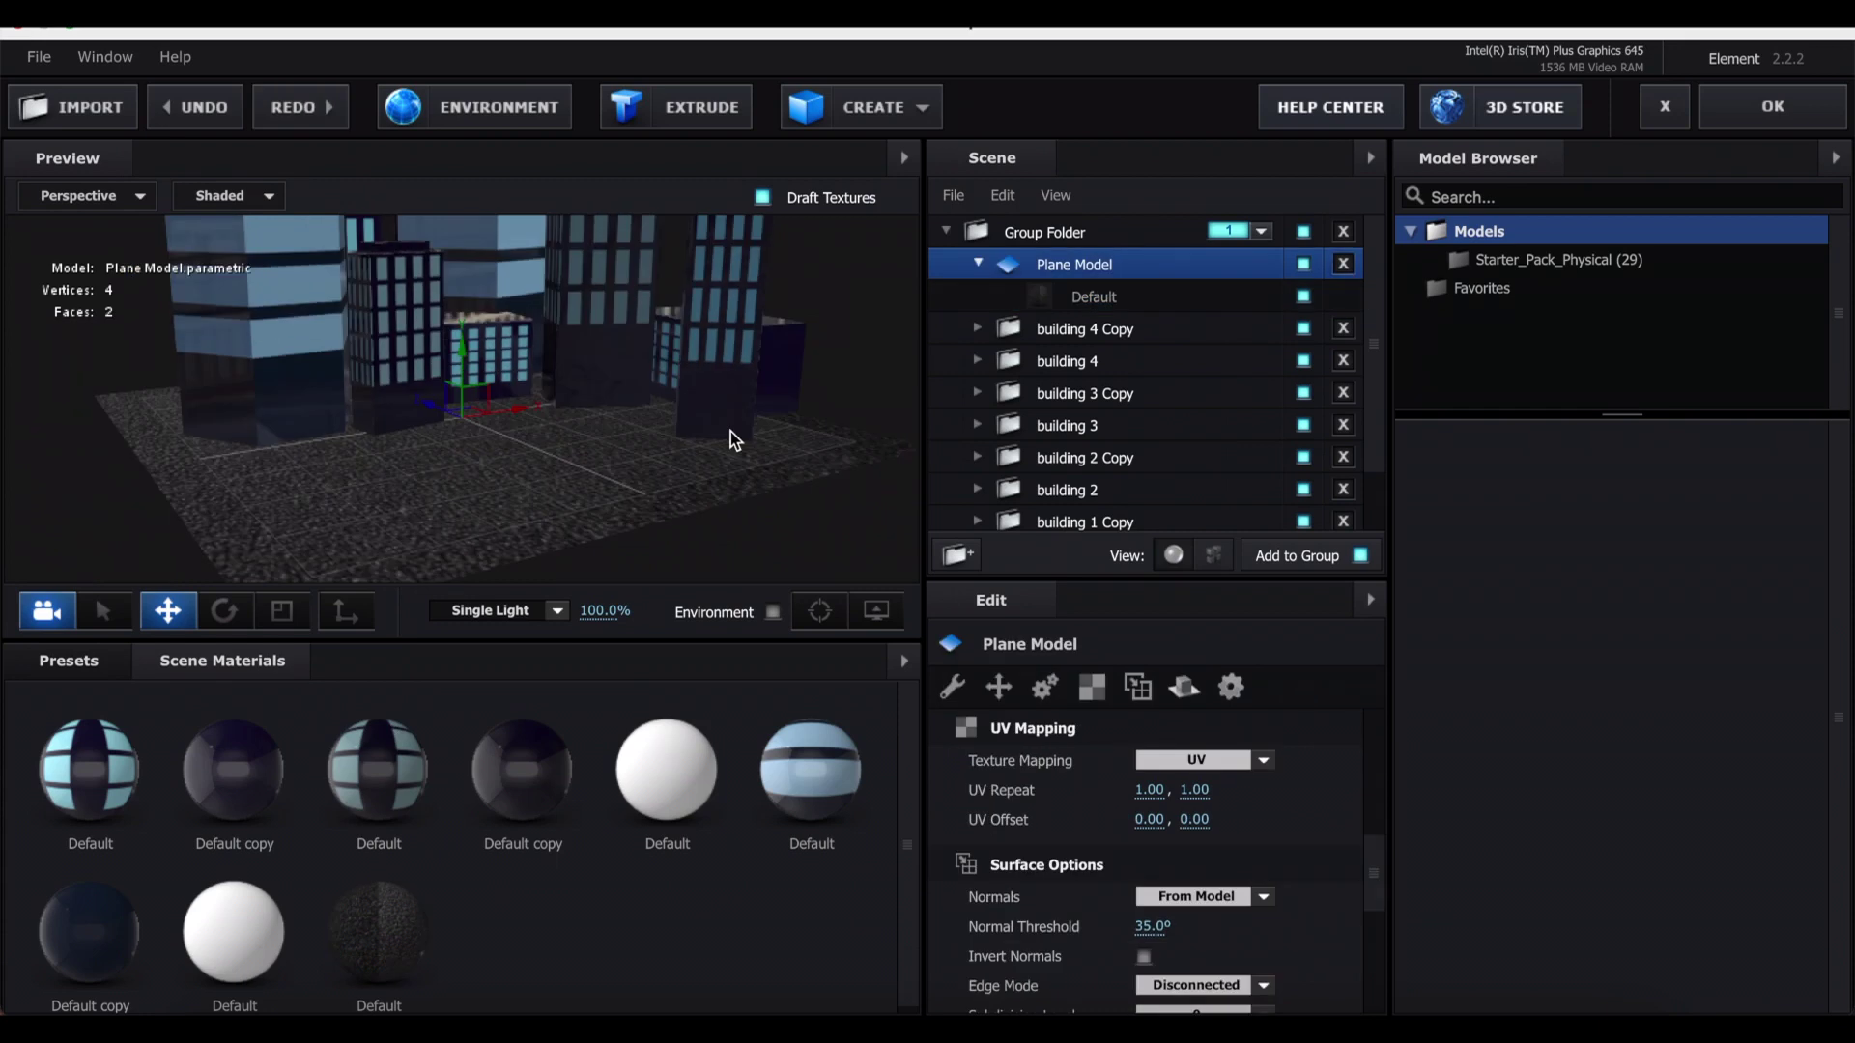
{"action": "left_click", "coordinate": [1788, 111]}
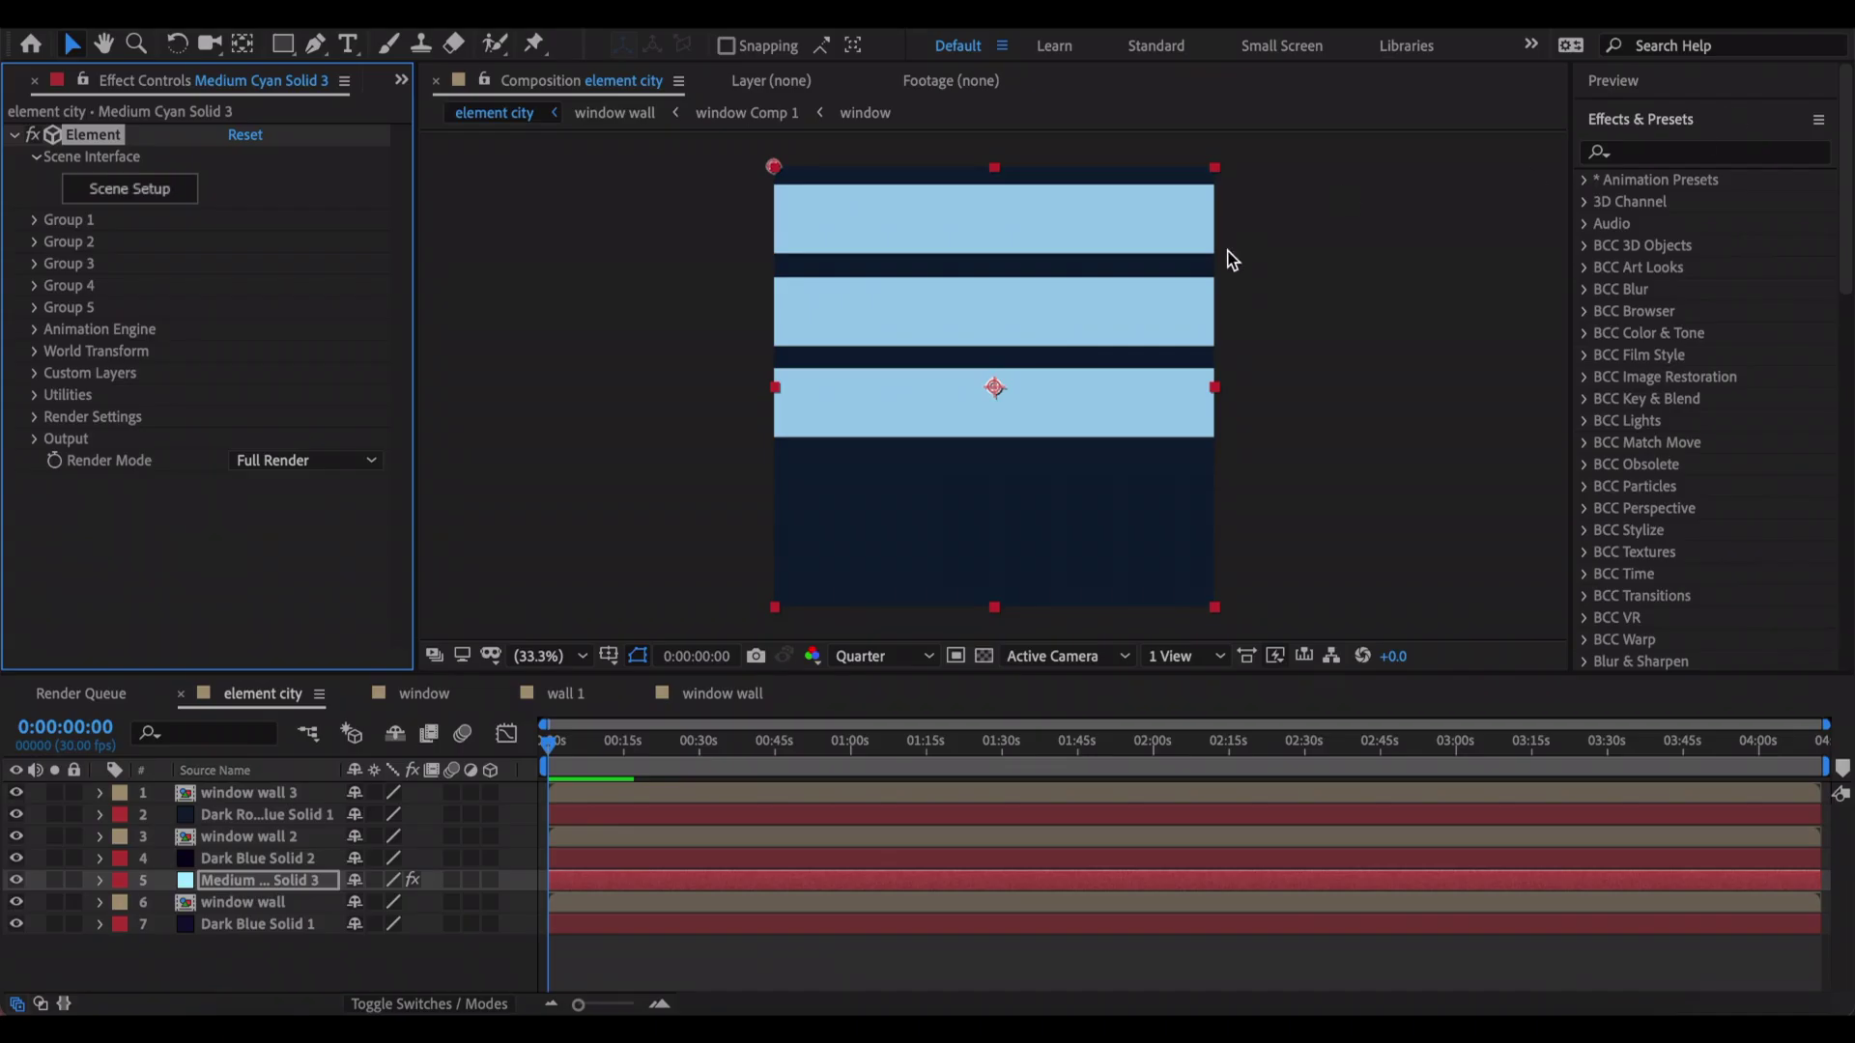
- Move the Medium Cyan Solid 3 layer to the top of the layer stack and hide the texture layers beneath it
{"action": "left_click", "coordinate": [294, 882]}
{"action": "left_click_drag", "start_coordinate": [295, 887], "coordinate": [304, 791]}
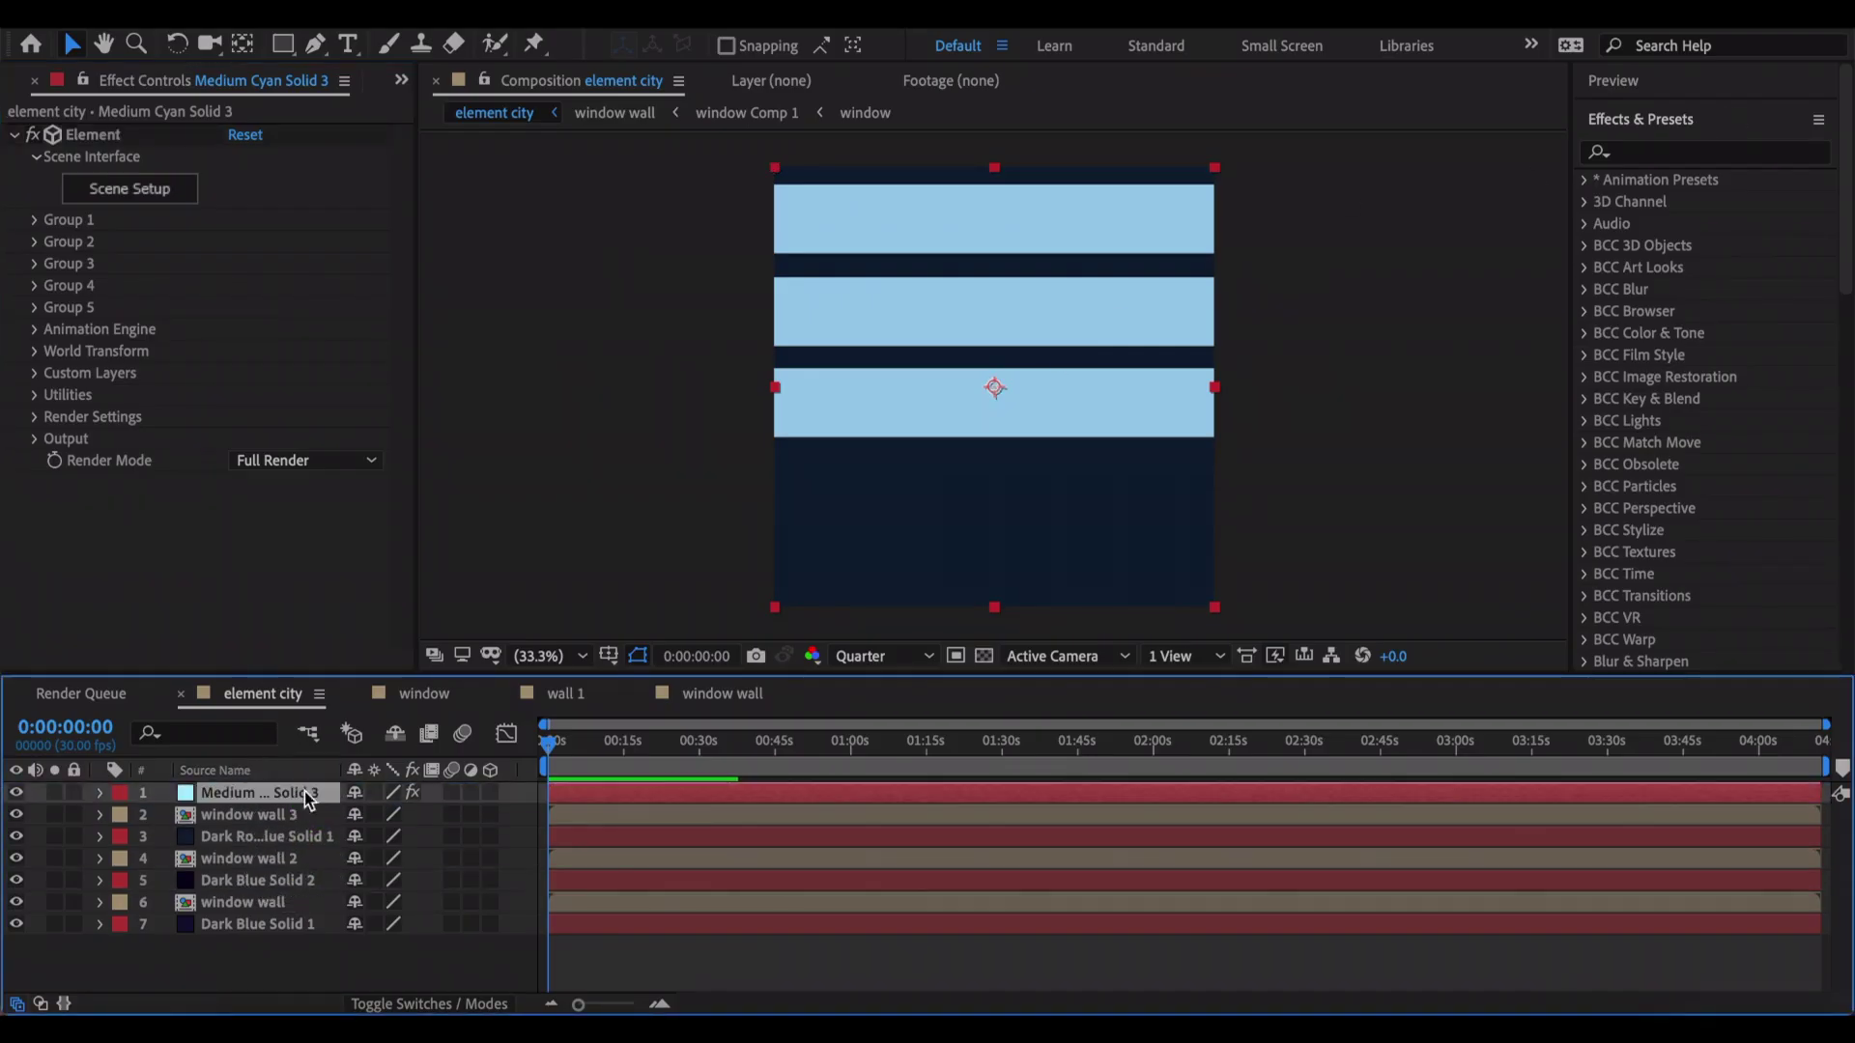
{"action": "left_click_drag", "start_coordinate": [16, 817], "coordinate": [21, 960]}
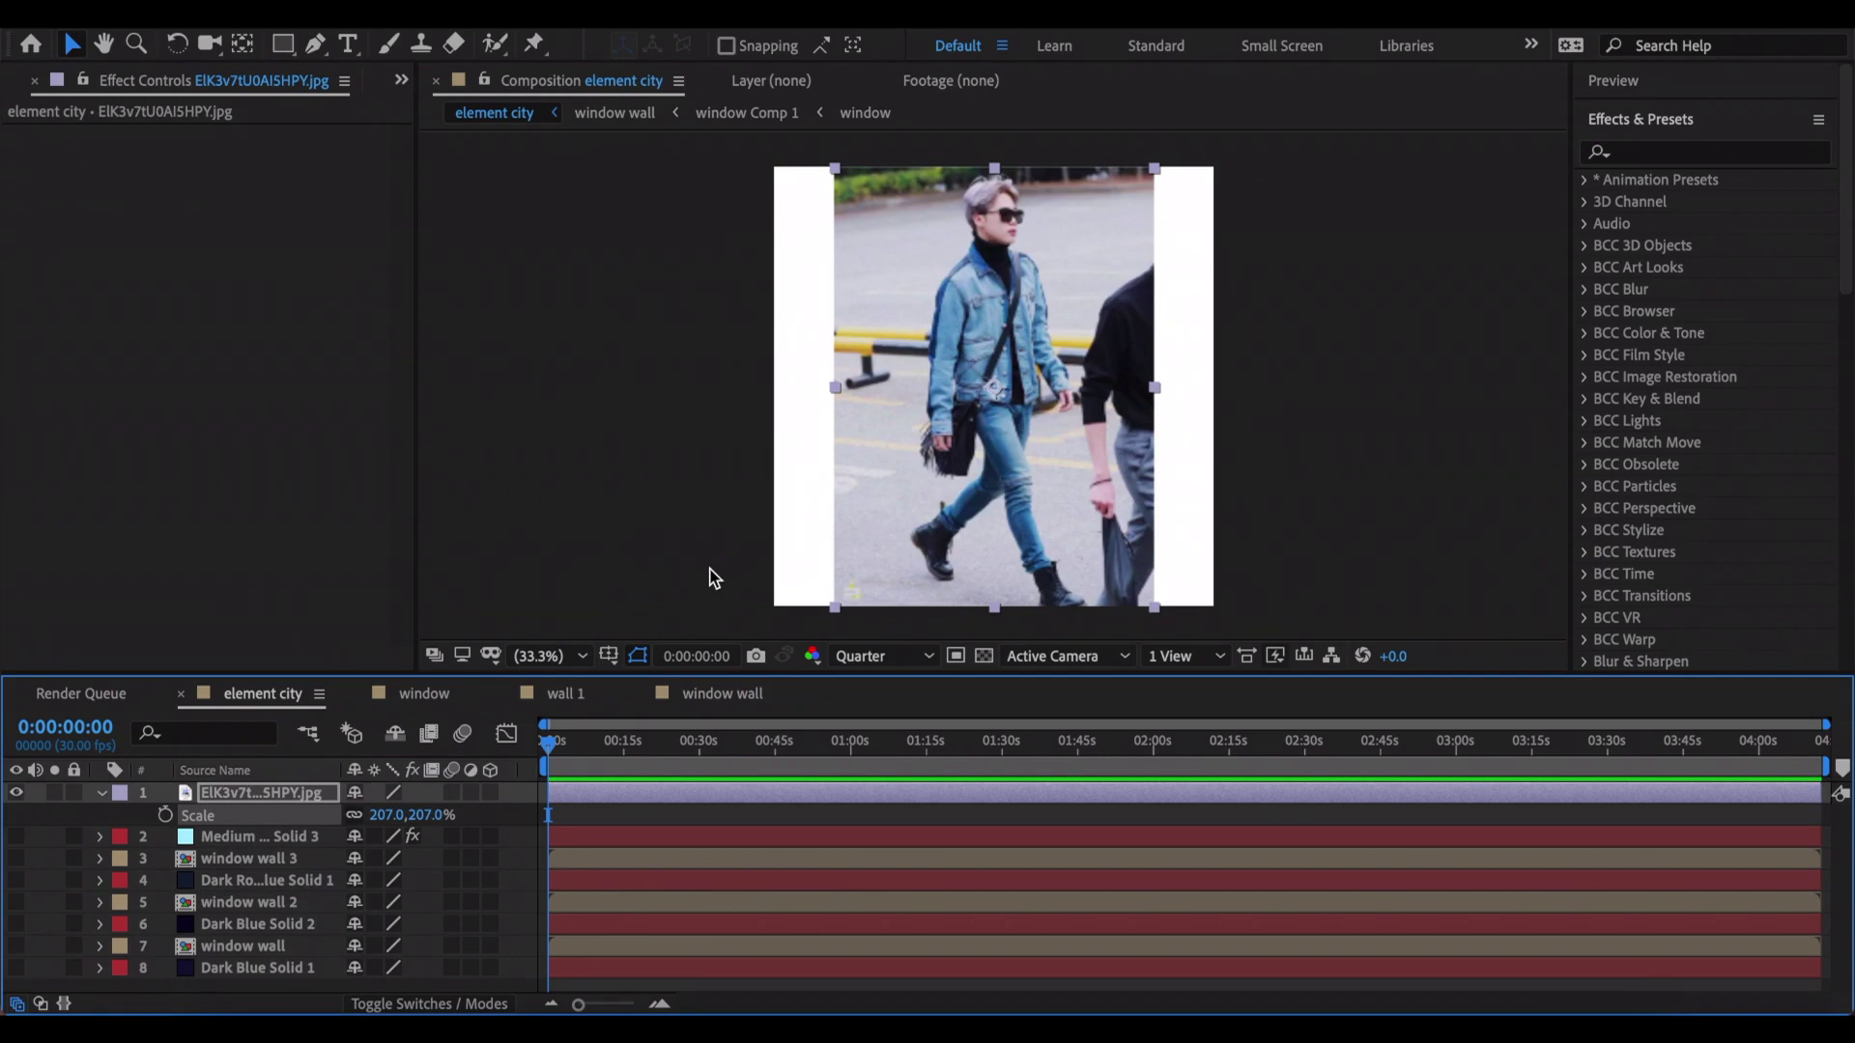
- Pre-compose the photo layer of the walking man as "jimin"
{"action": "key", "text": "ctrl+shift+c"}
{"action": "type", "text": "jimin"}
{"action": "key", "text": "Return"}
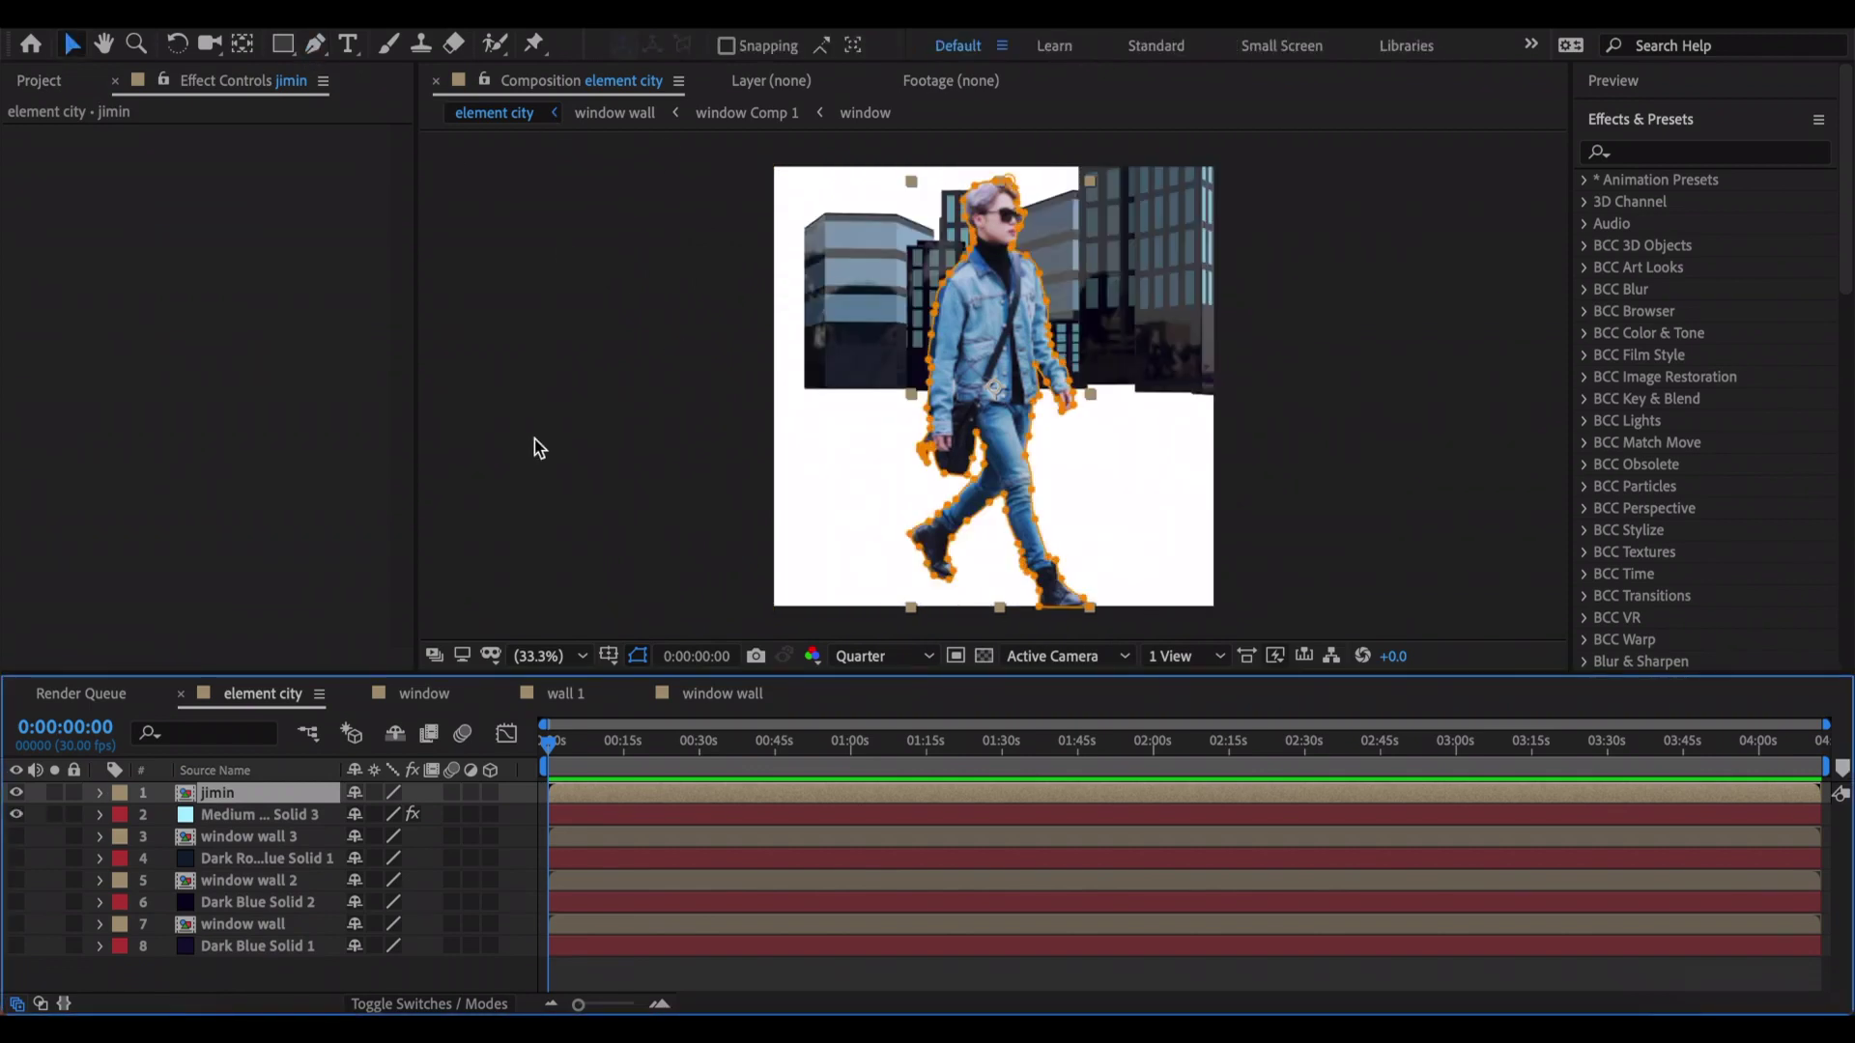
- Assign the jimin layer as the first custom path in the Element effect's Custom Text and Masks
{"action": "left_click", "coordinate": [265, 817]}
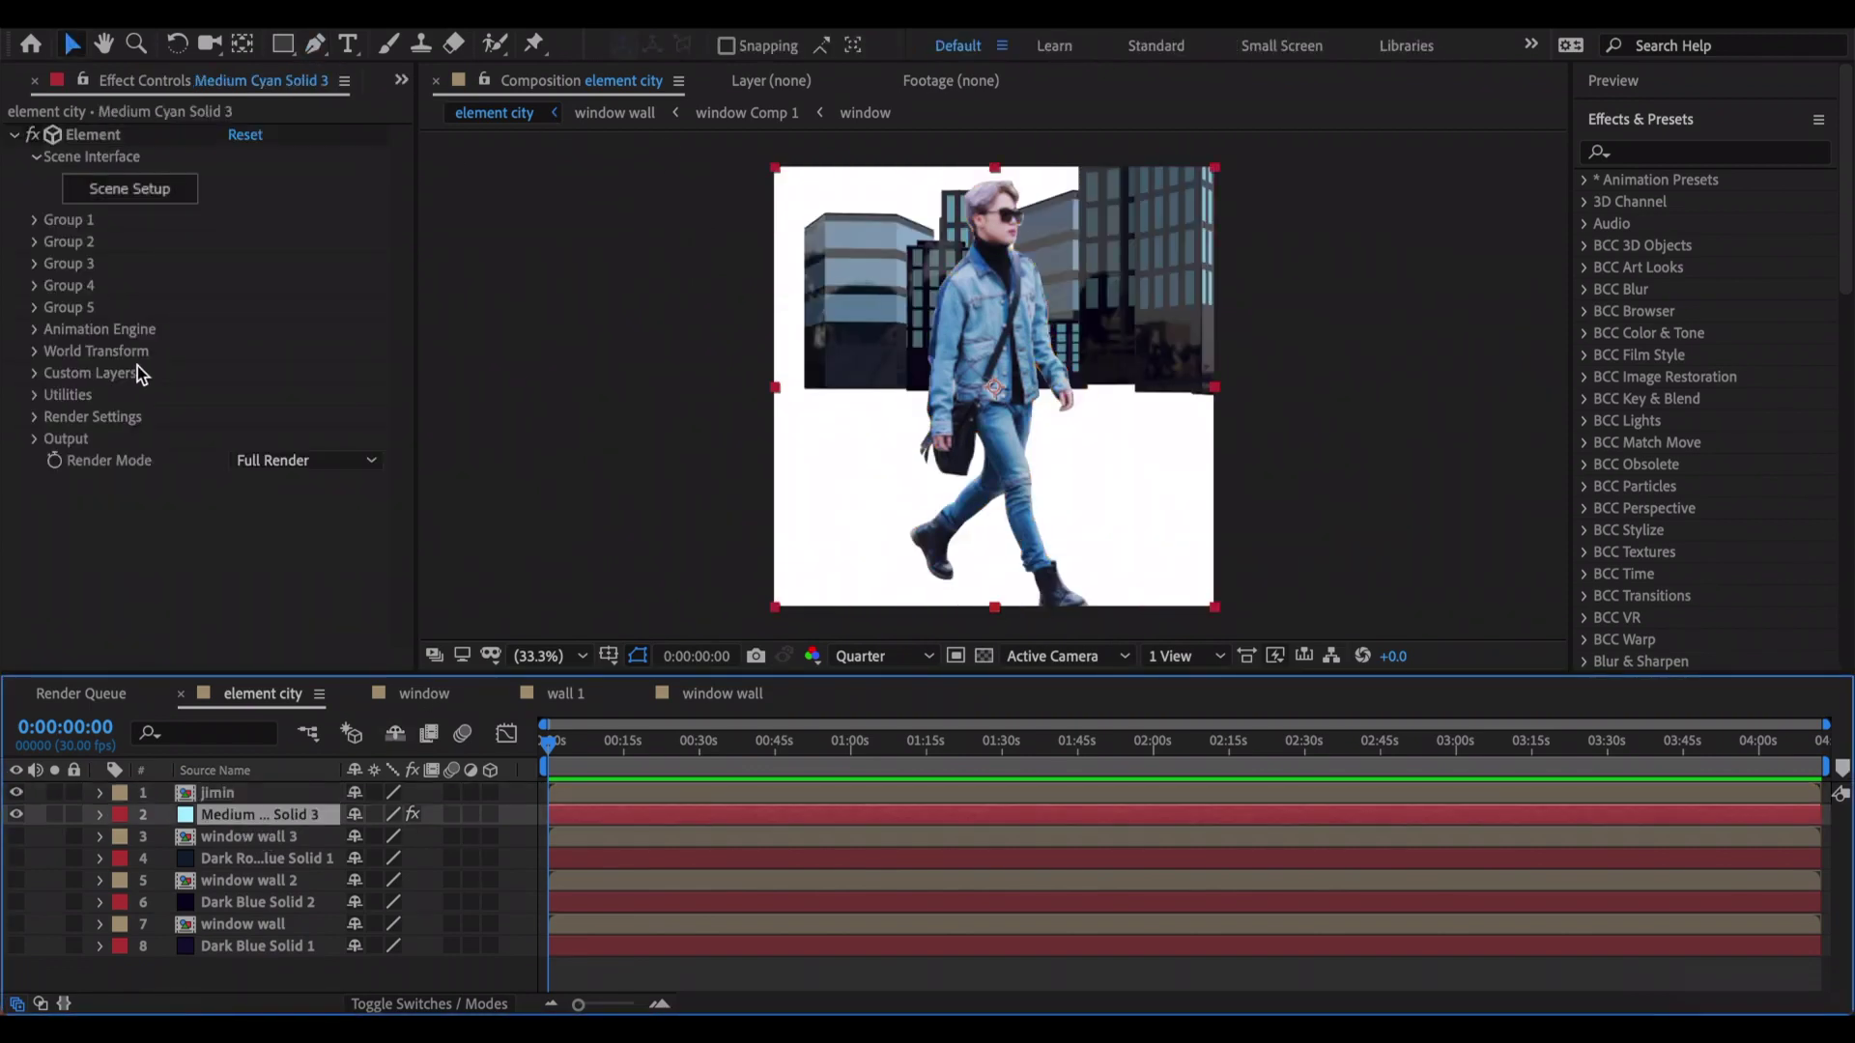
{"action": "left_click", "coordinate": [33, 374]}
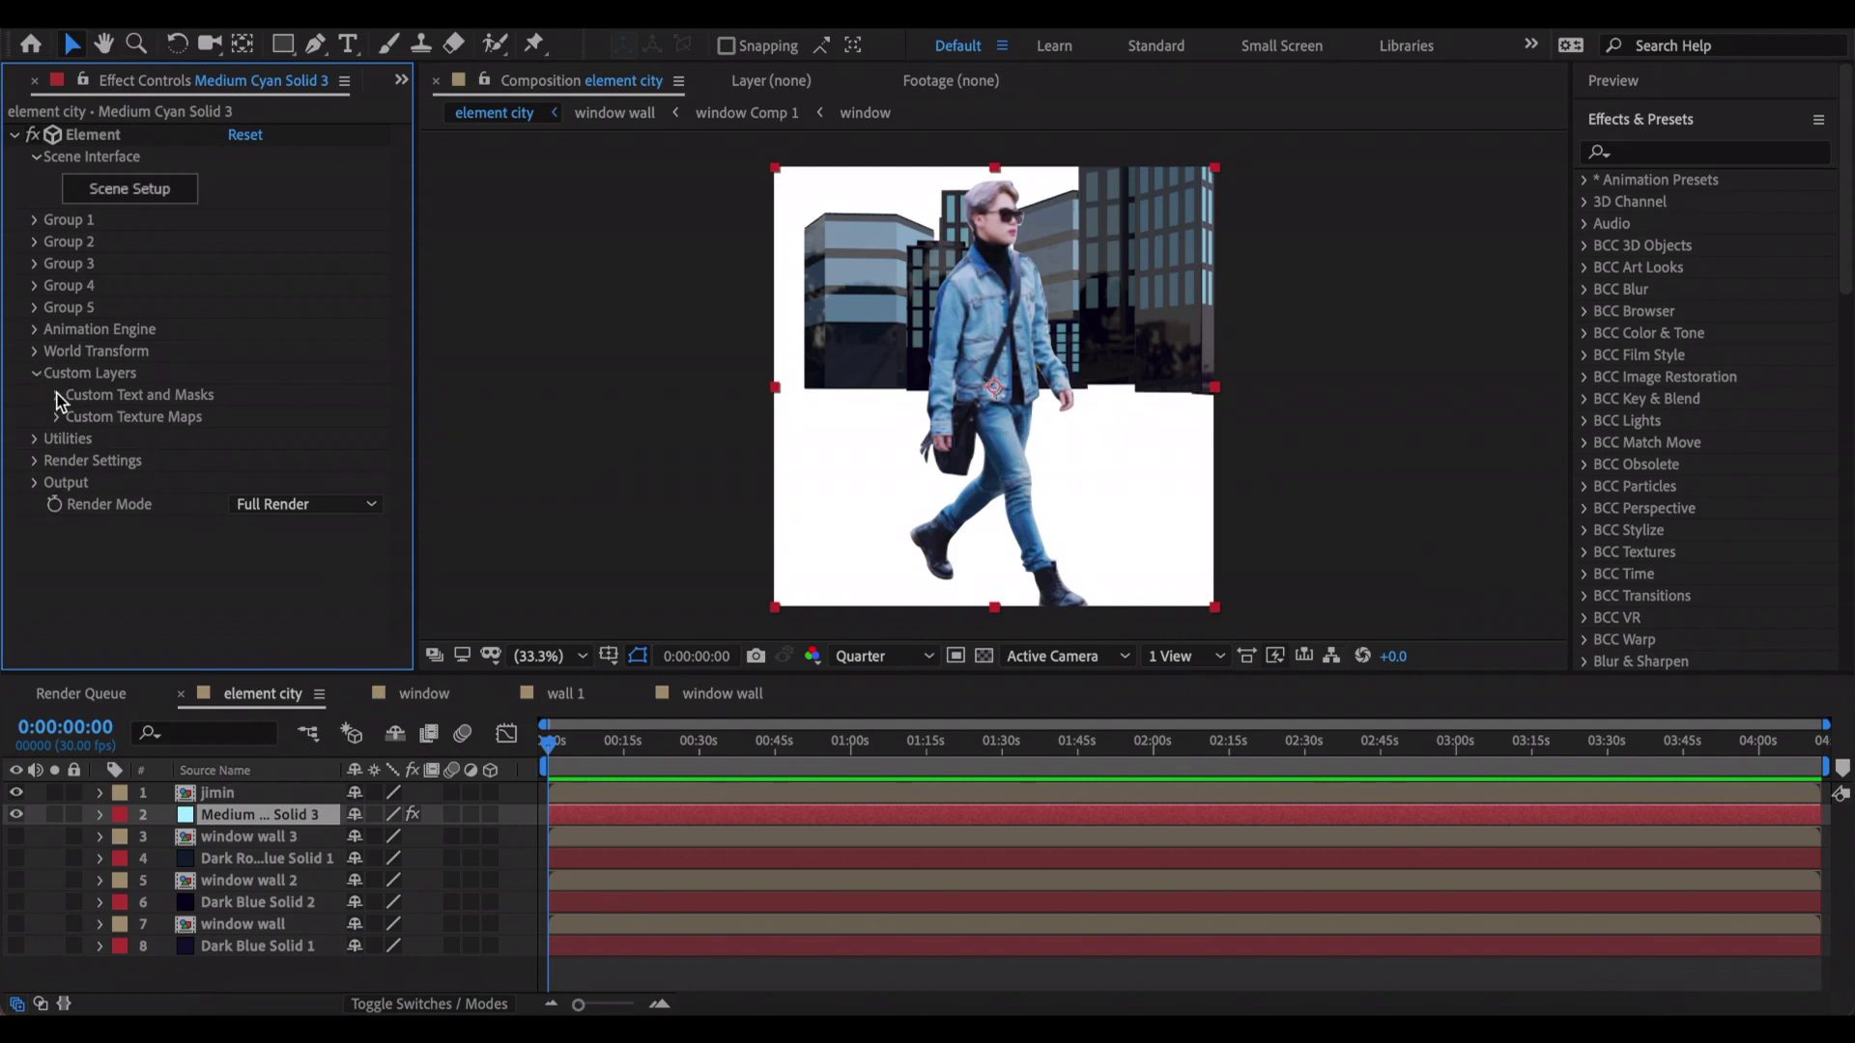
{"action": "left_click", "coordinate": [56, 395]}
{"action": "left_click", "coordinate": [254, 352]}
{"action": "left_click", "coordinate": [98, 352]}
{"action": "left_click", "coordinate": [58, 330]}
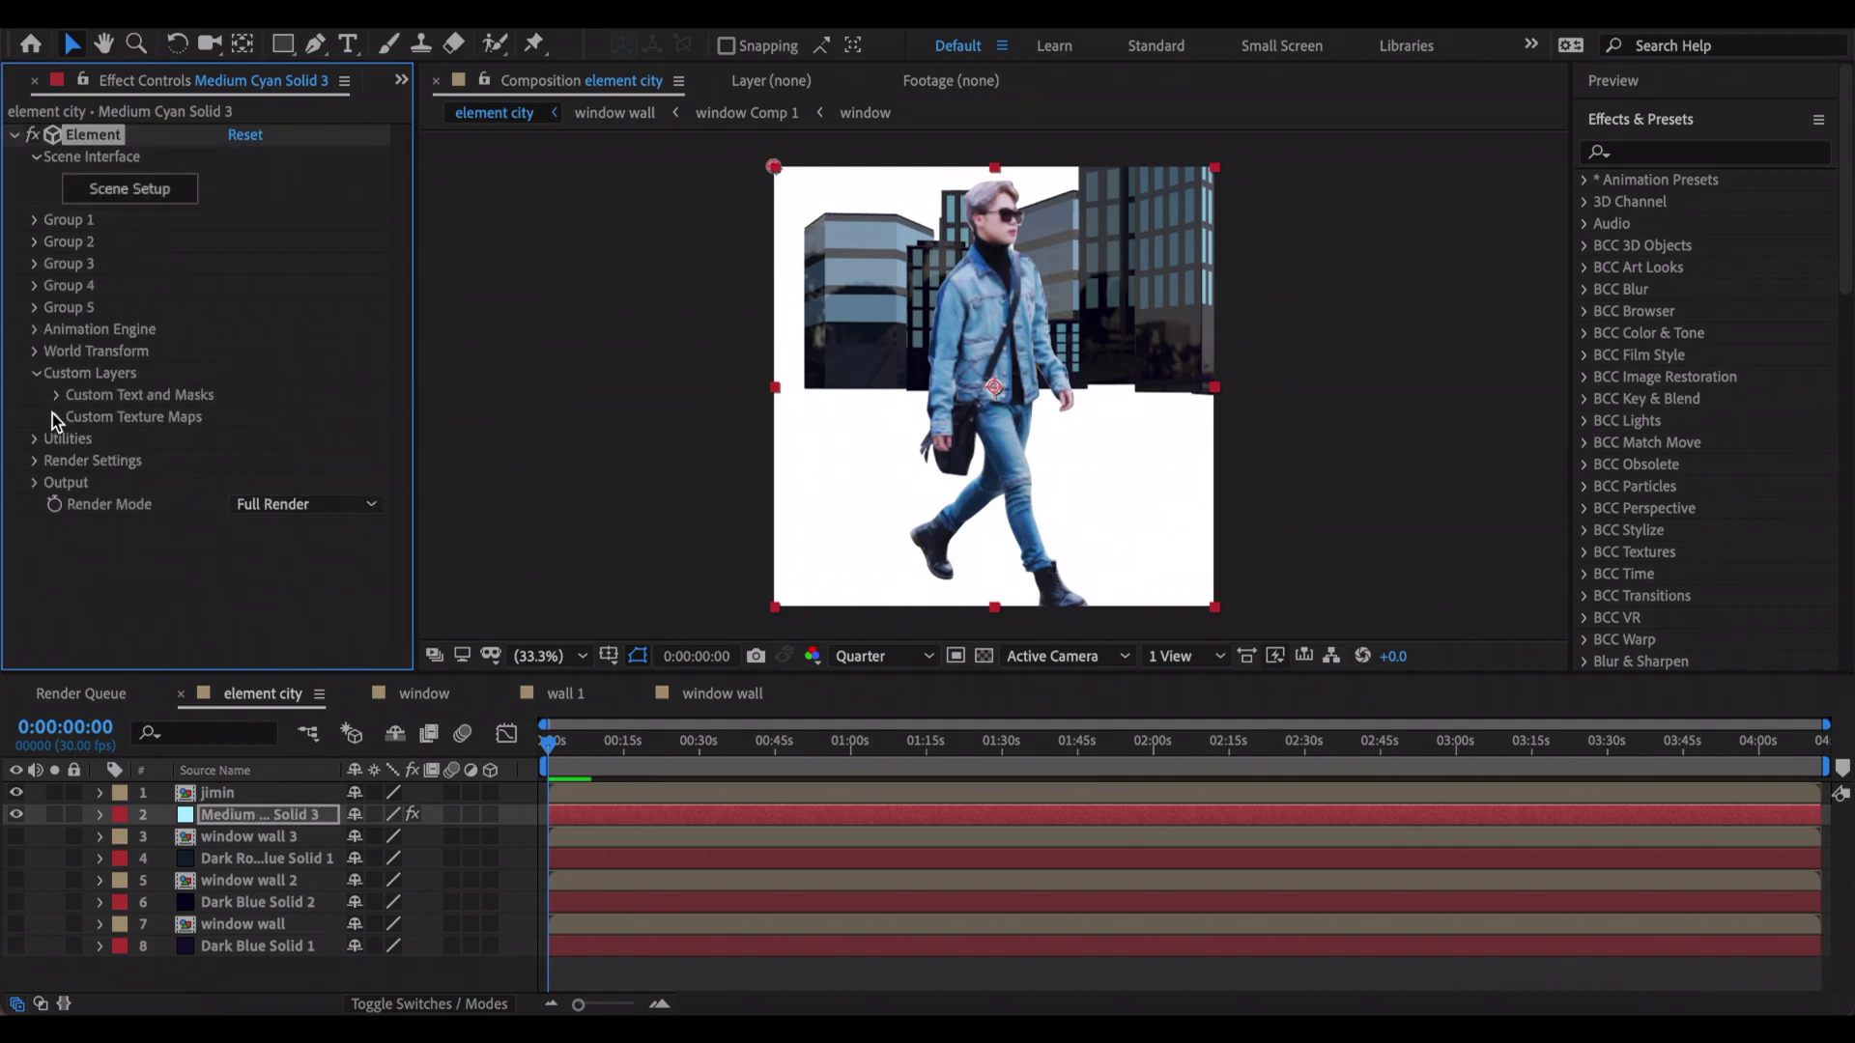
- Assign the jimin layer to Layer 7 of the Element effect's custom texture maps
{"action": "left_click", "coordinate": [53, 417]}
{"action": "left_click", "coordinate": [261, 482]}
{"action": "left_click", "coordinate": [270, 502]}
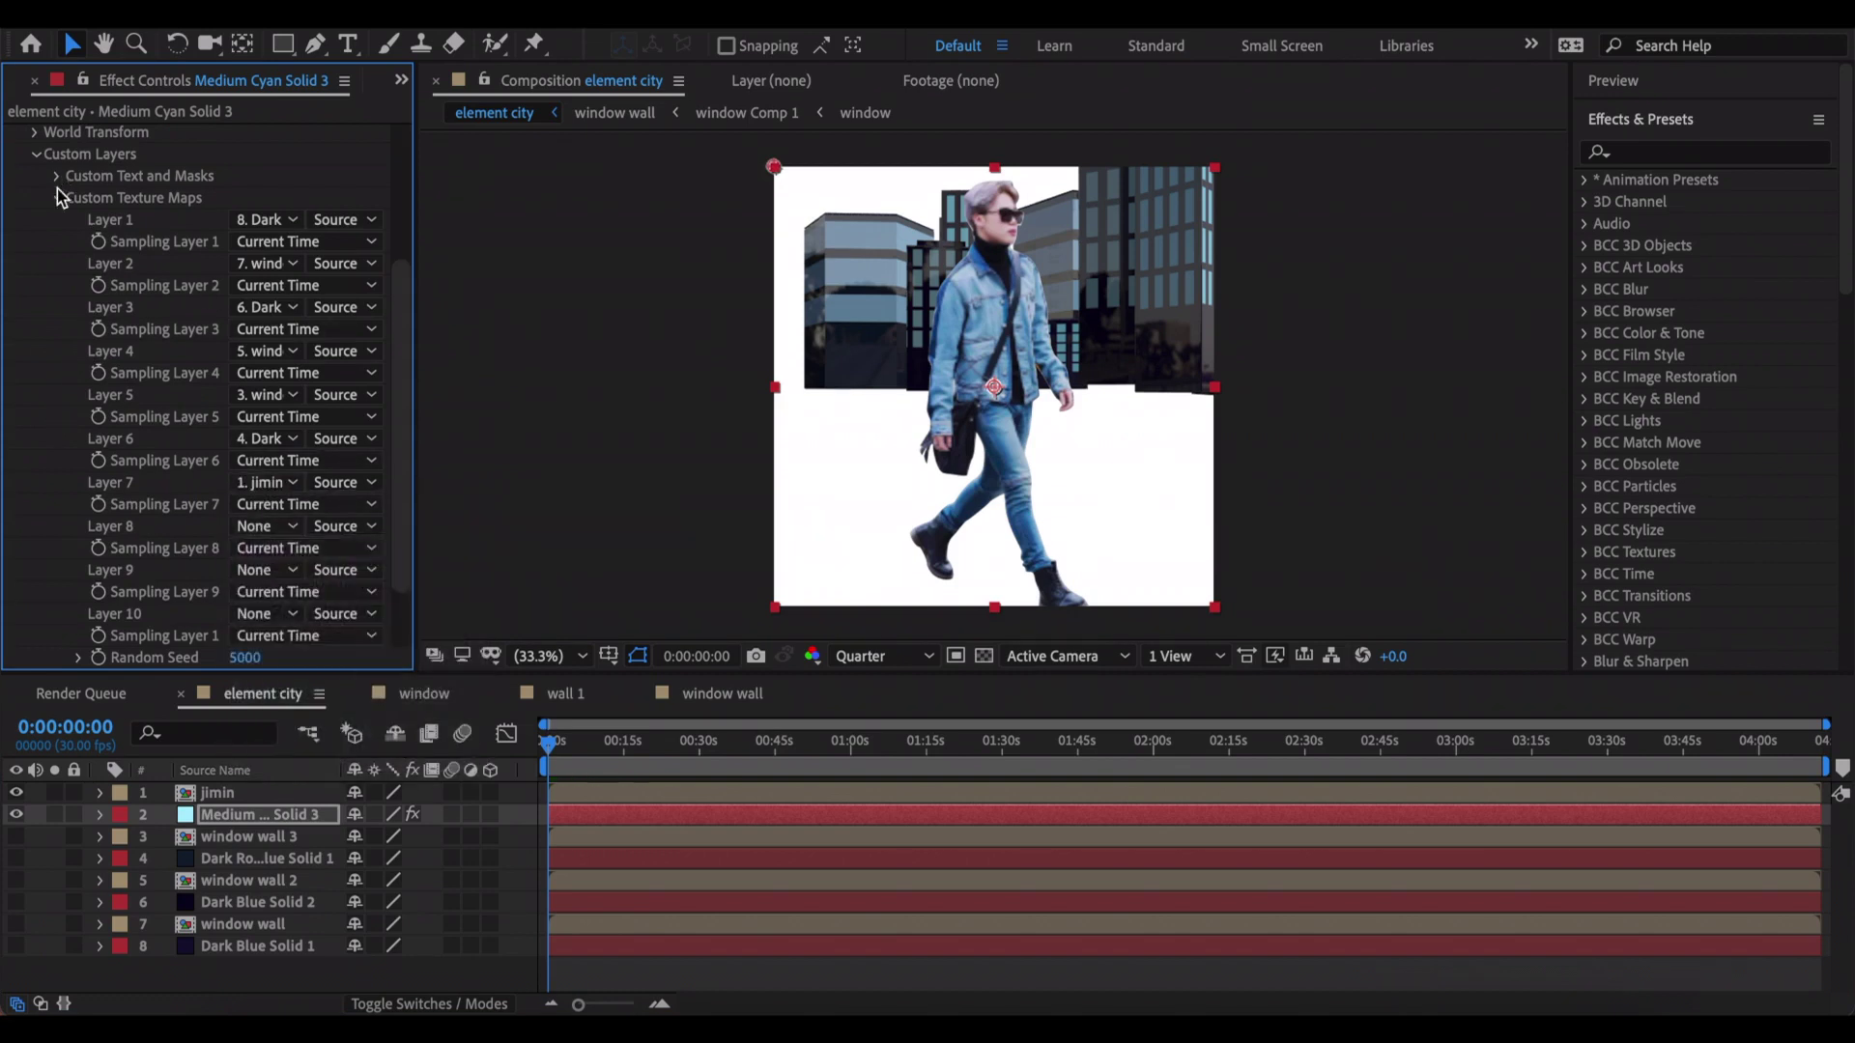
{"action": "left_click", "coordinate": [57, 197]}
- Reopen the Element scene and add an extrusion model based on Custom Path 1 to the Group Folder
{"action": "left_click", "coordinate": [182, 195]}
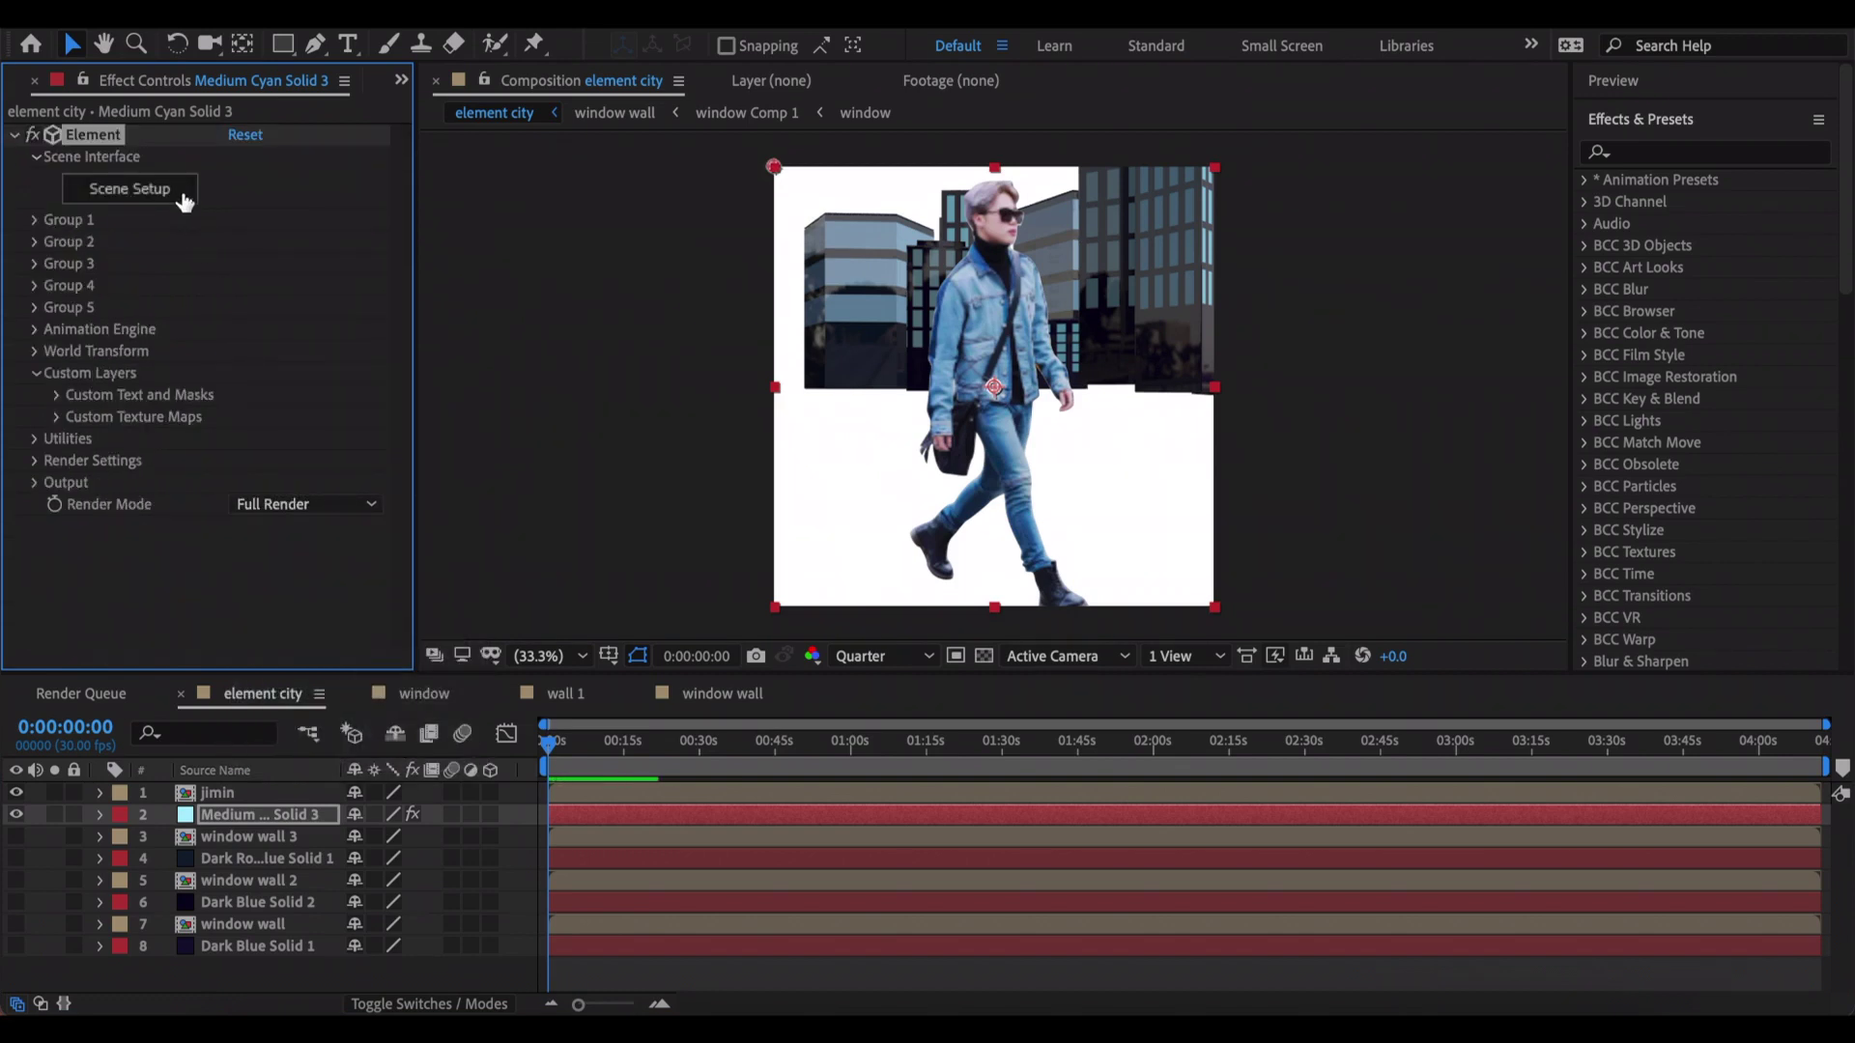
{"action": "left_click", "coordinate": [1092, 238]}
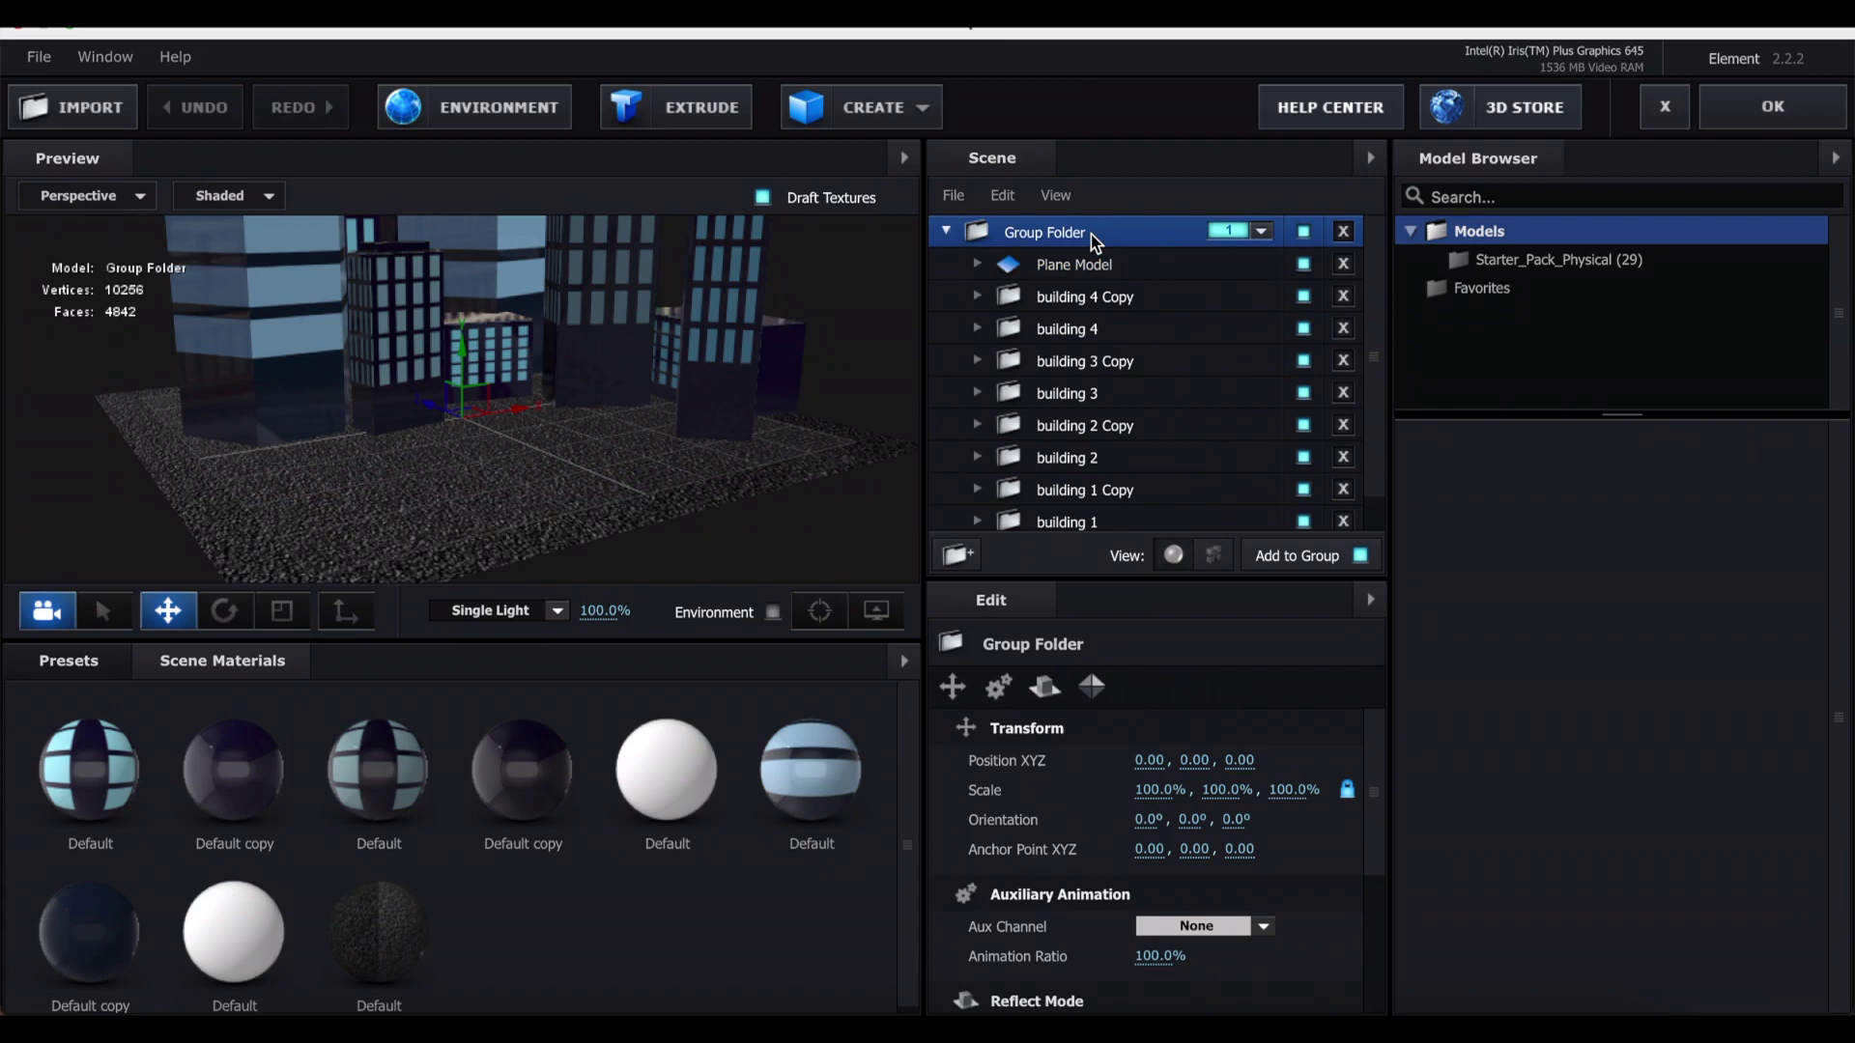
{"action": "left_click", "coordinate": [720, 123]}
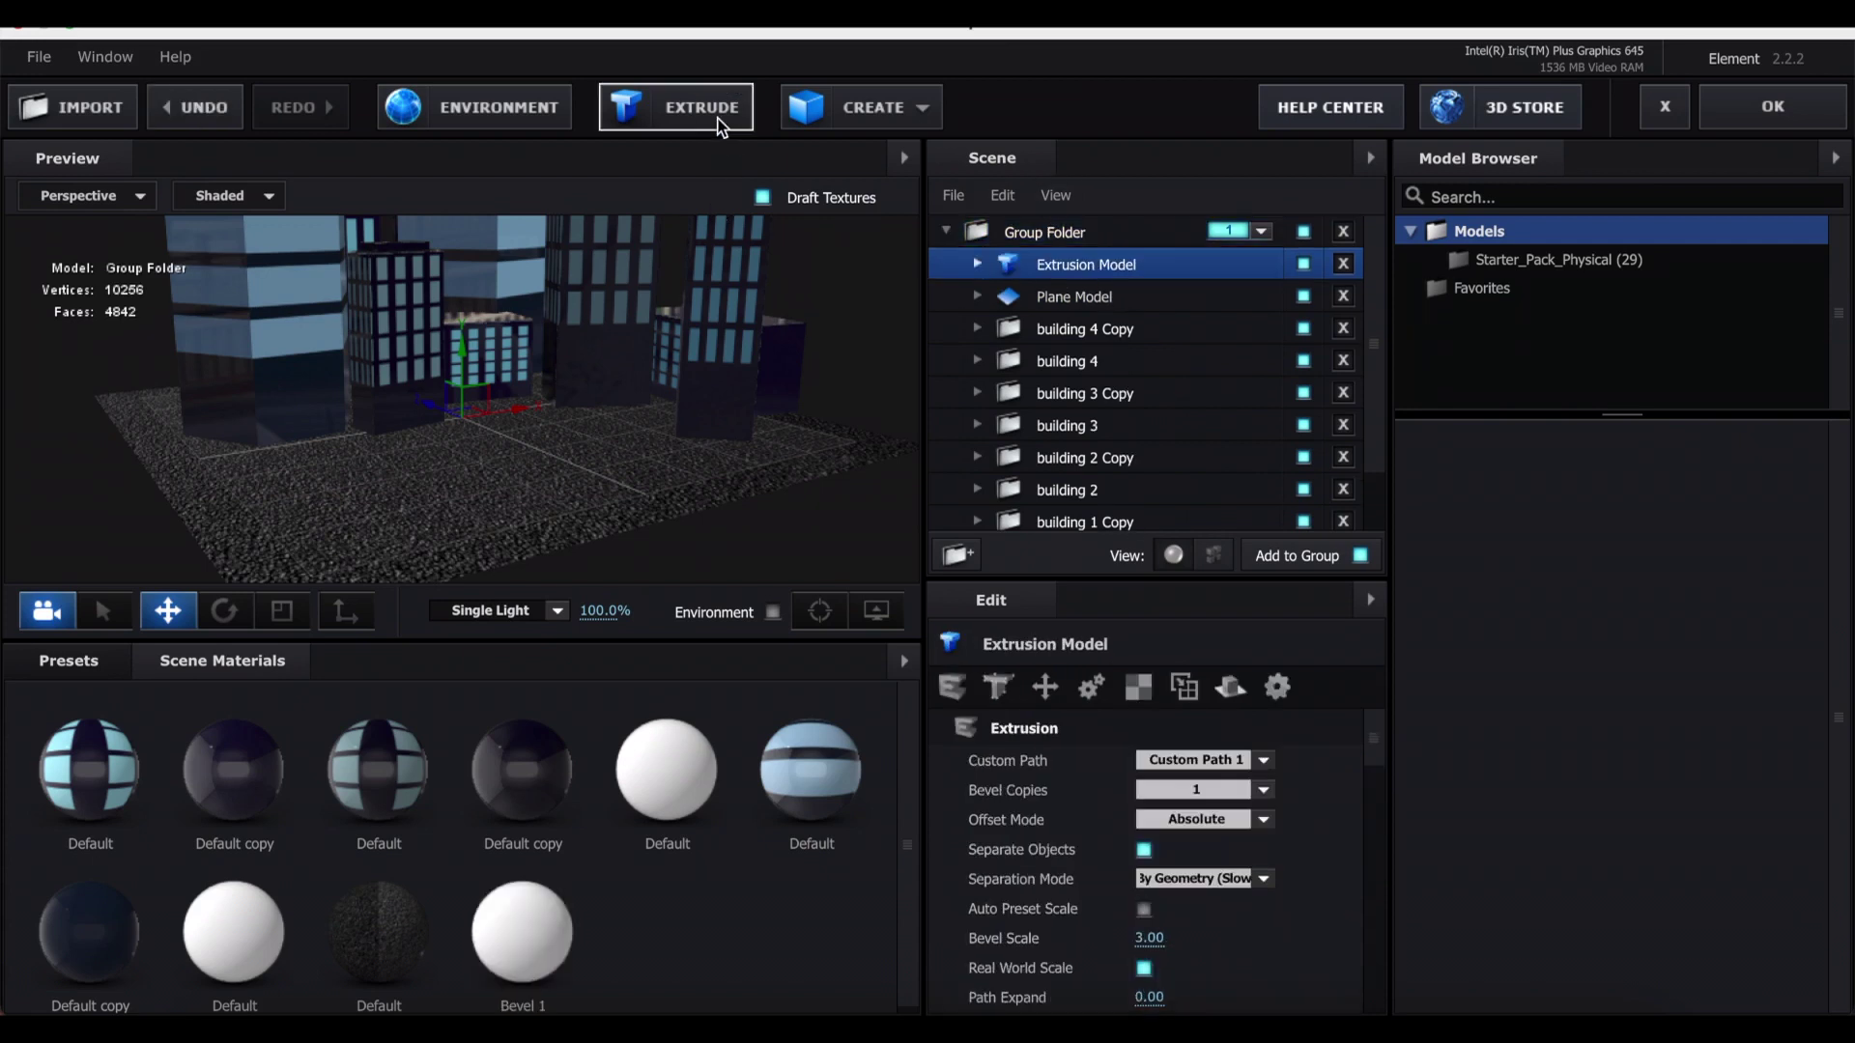
{"action": "scroll", "coordinate": [549, 381], "scroll_direction": "down", "scroll_amount": 3}
{"action": "mouse_move", "coordinate": [561, 378]}
{"action": "left_mouse_down"}
{"action": "mouse_move", "coordinate": [624, 388]}
{"action": "mouse_move", "coordinate": [584, 379]}
{"action": "mouse_move", "coordinate": [575, 396]}
{"action": "left_mouse_up"}
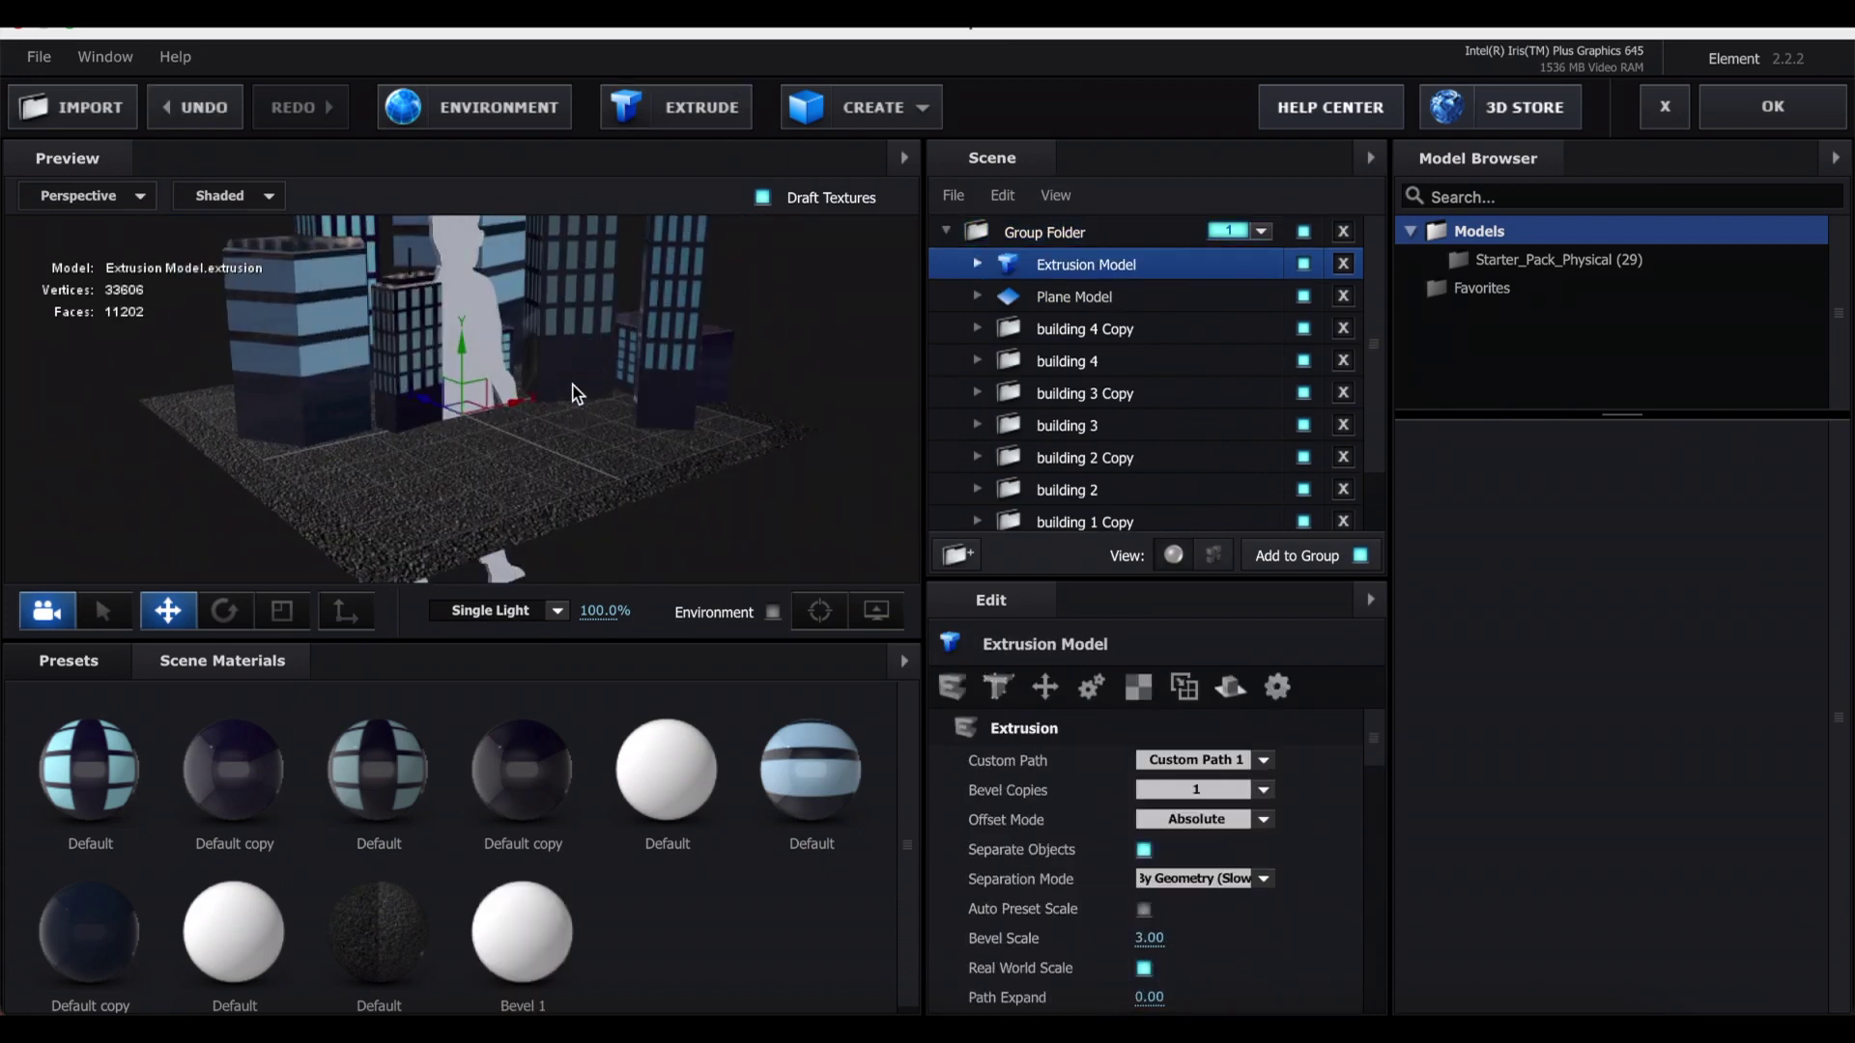
- Scale the extruded figure uniformly to 10%, raise its Y position to 0.41 and set its Y orientation to -10.5°
{"action": "left_click", "coordinate": [1044, 687]}
{"action": "left_click_drag", "start_coordinate": [1232, 793], "coordinate": [1076, 829]}
{"action": "scroll", "coordinate": [486, 369], "scroll_direction": "up", "scroll_amount": 5}
{"action": "left_click_drag", "start_coordinate": [425, 415], "coordinate": [562, 440]}
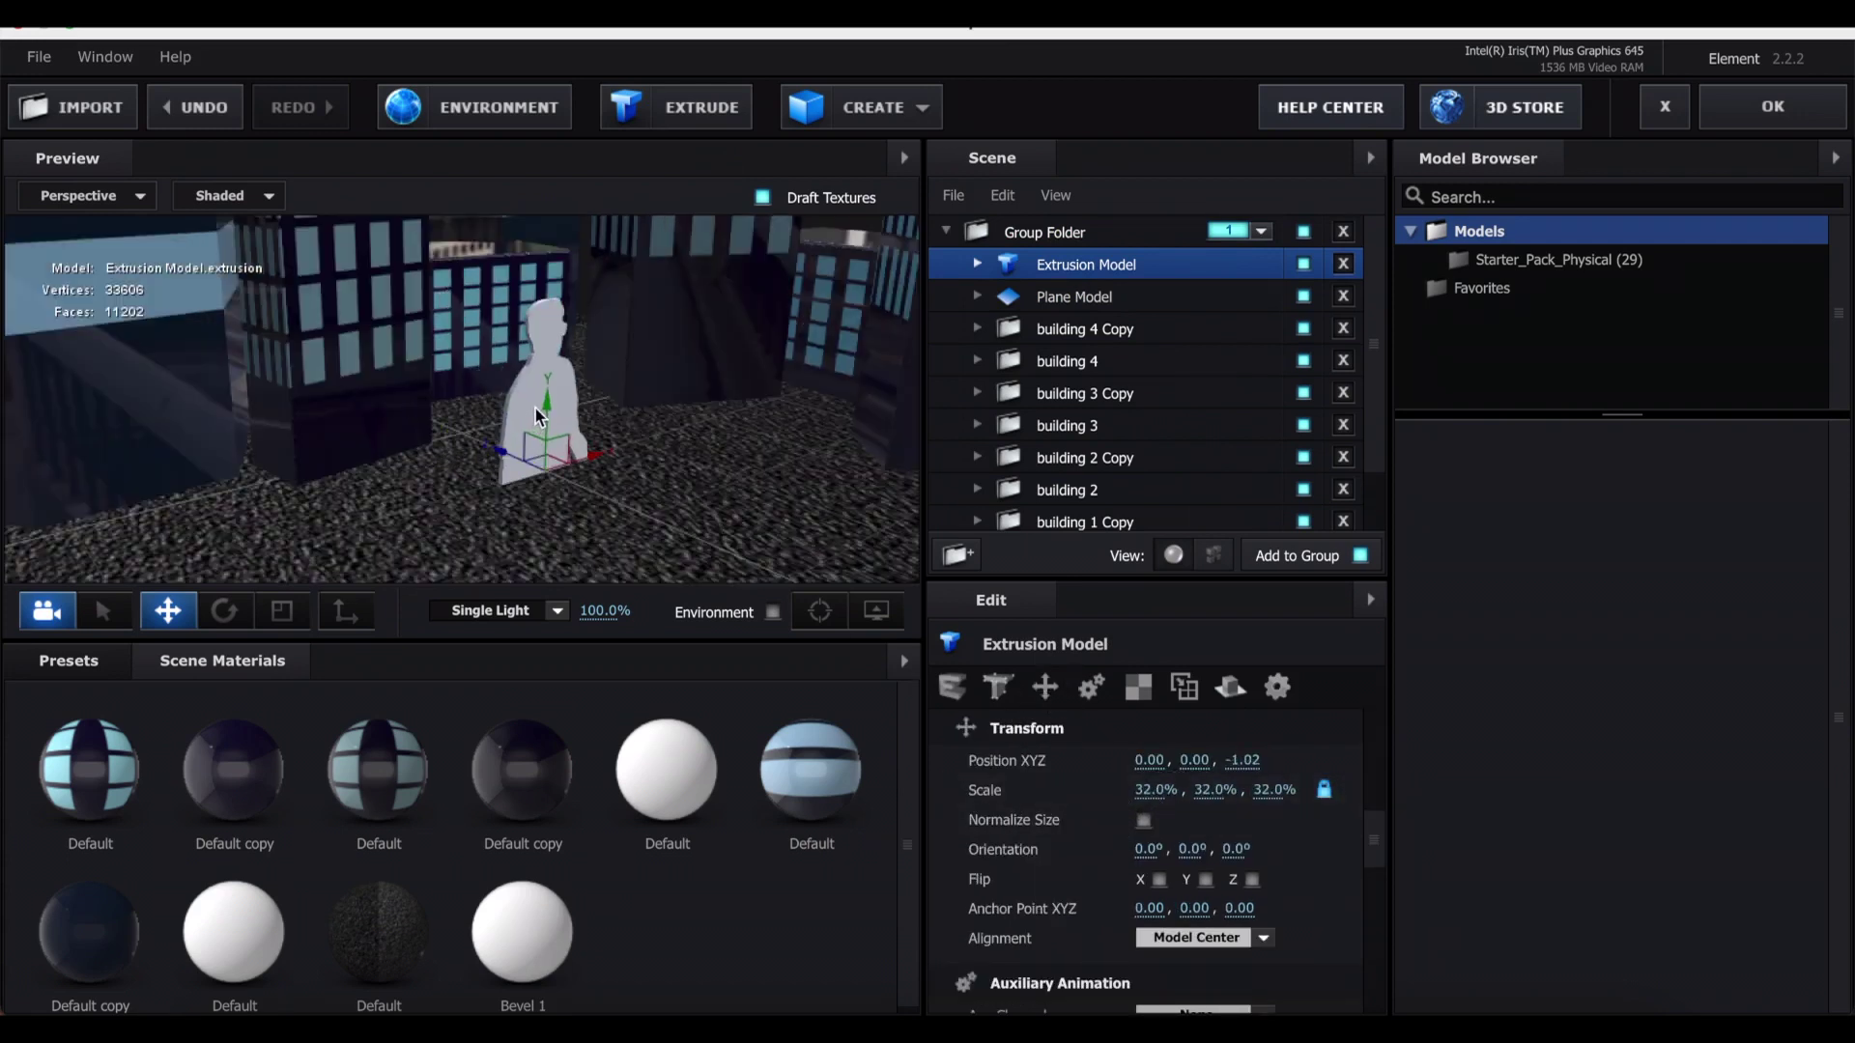
{"action": "left_click_drag", "start_coordinate": [1214, 791], "coordinate": [1168, 801]}
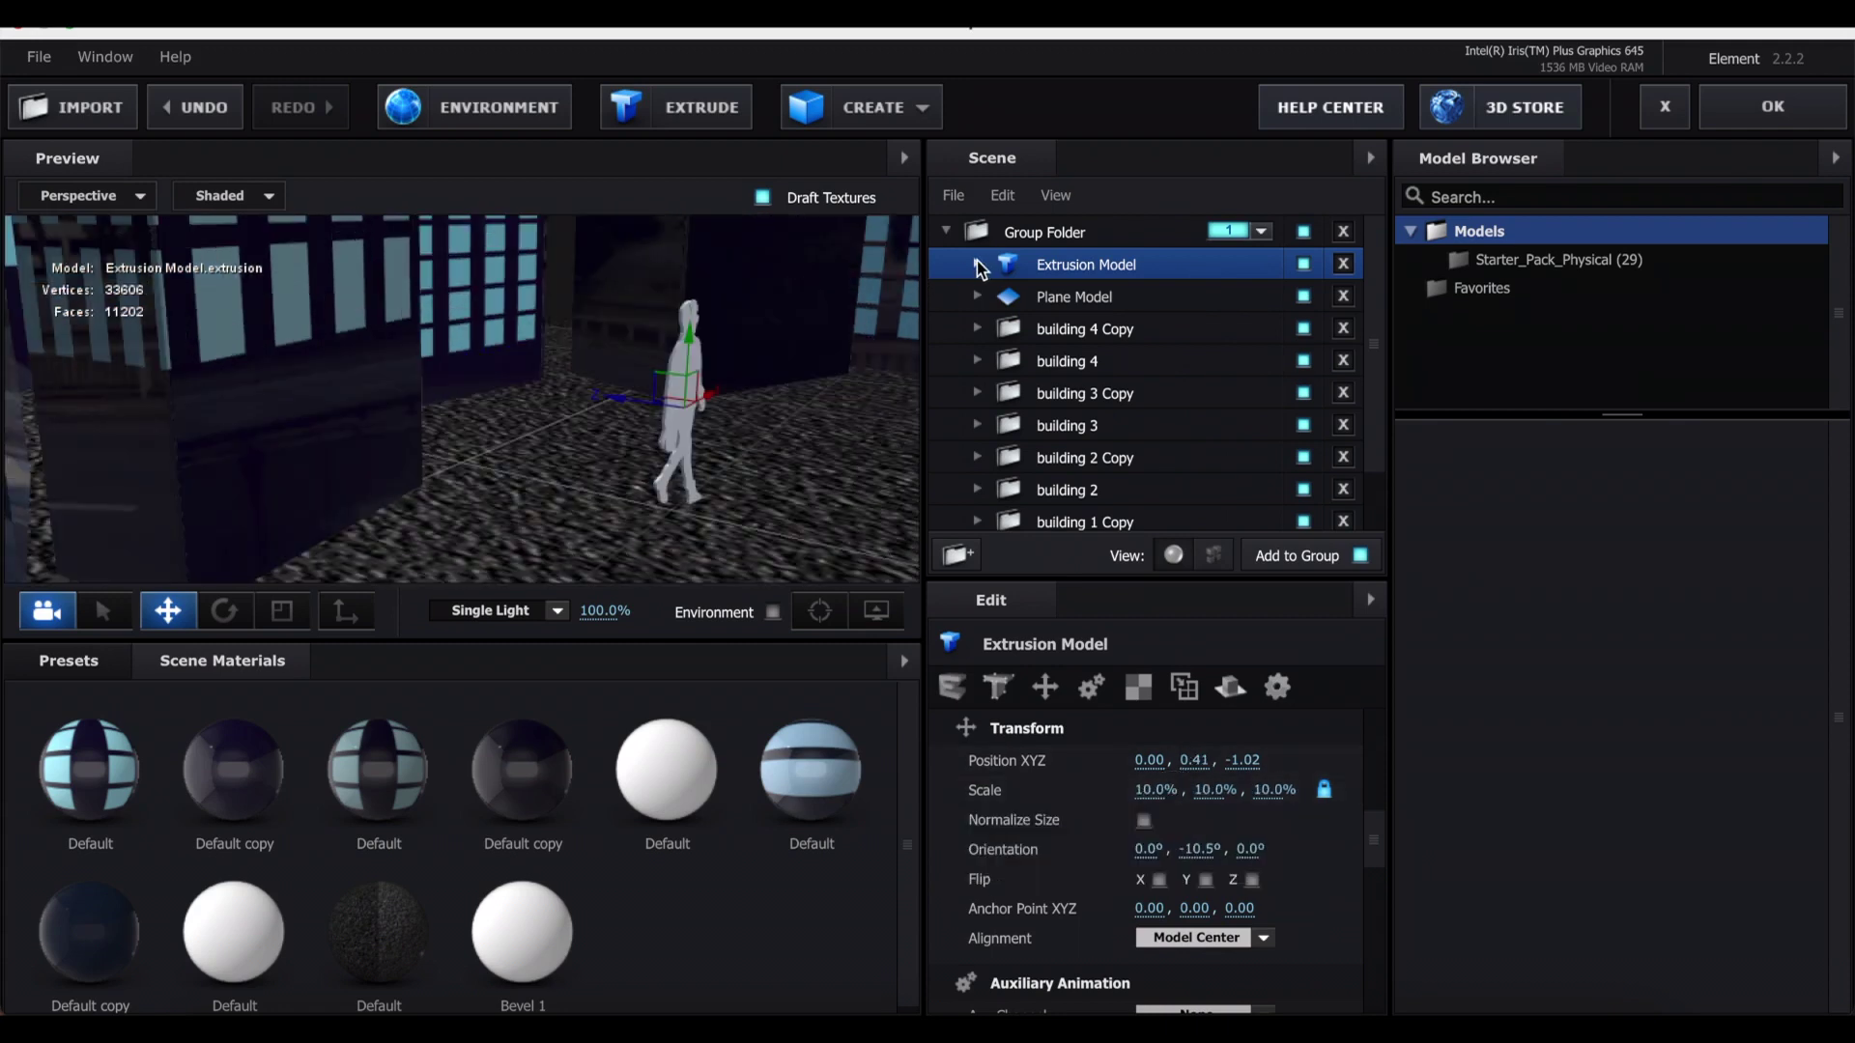
- Assign Custom Layer 7 as the diffuse texture of the extrusion model's Bevel 1 material
{"action": "left_click", "coordinate": [977, 263]}
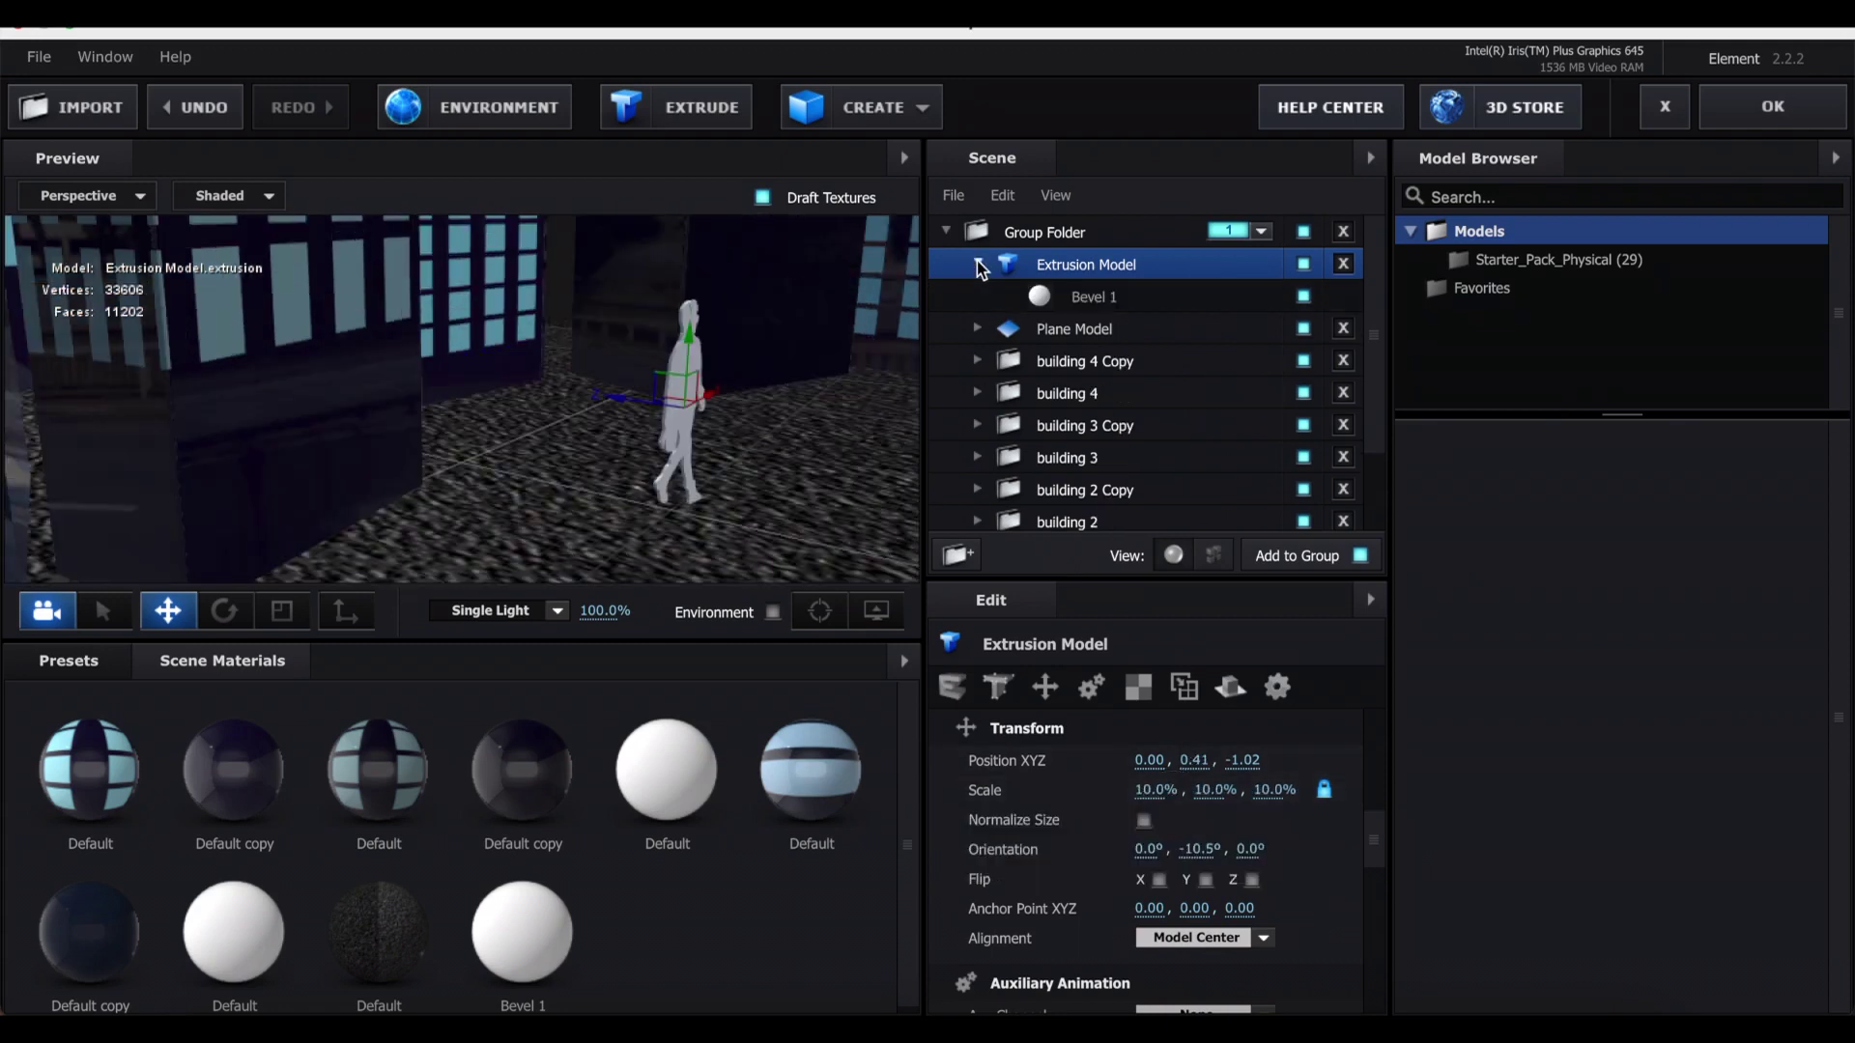
{"action": "left_click", "coordinate": [1043, 296]}
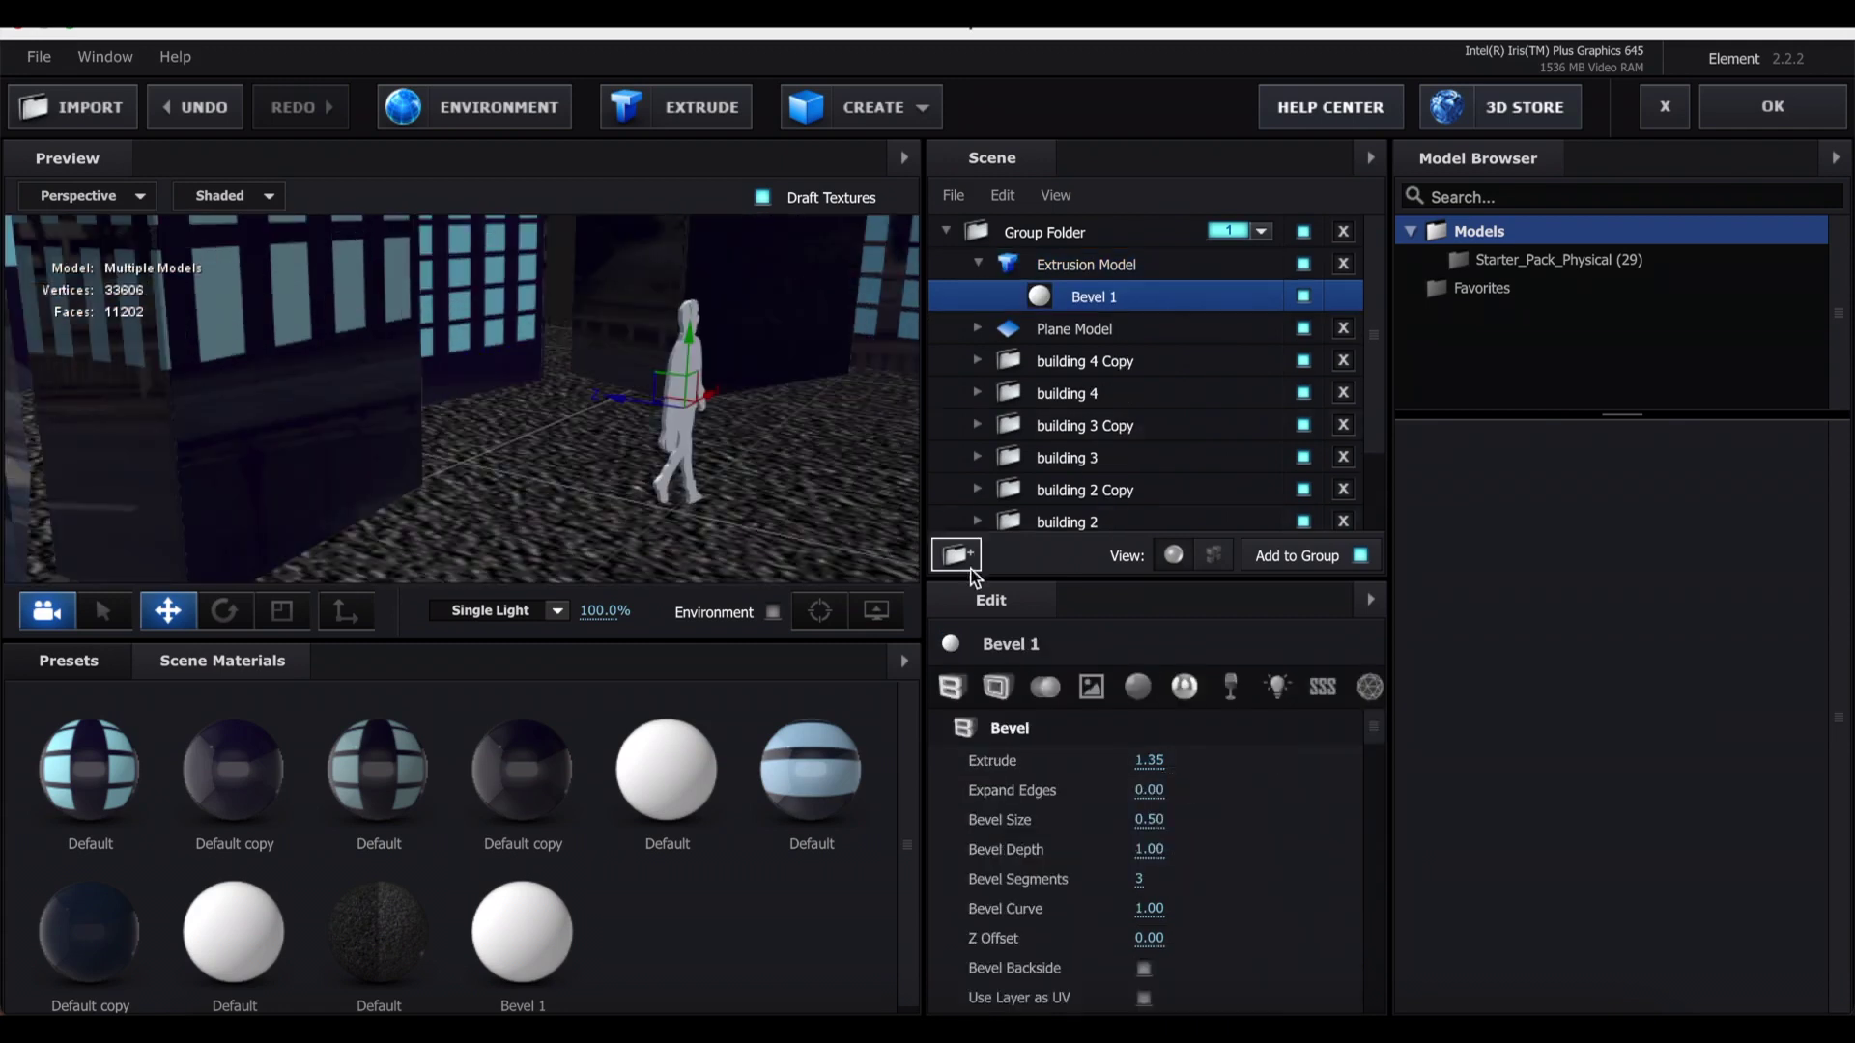
{"action": "left_click", "coordinate": [1094, 689]}
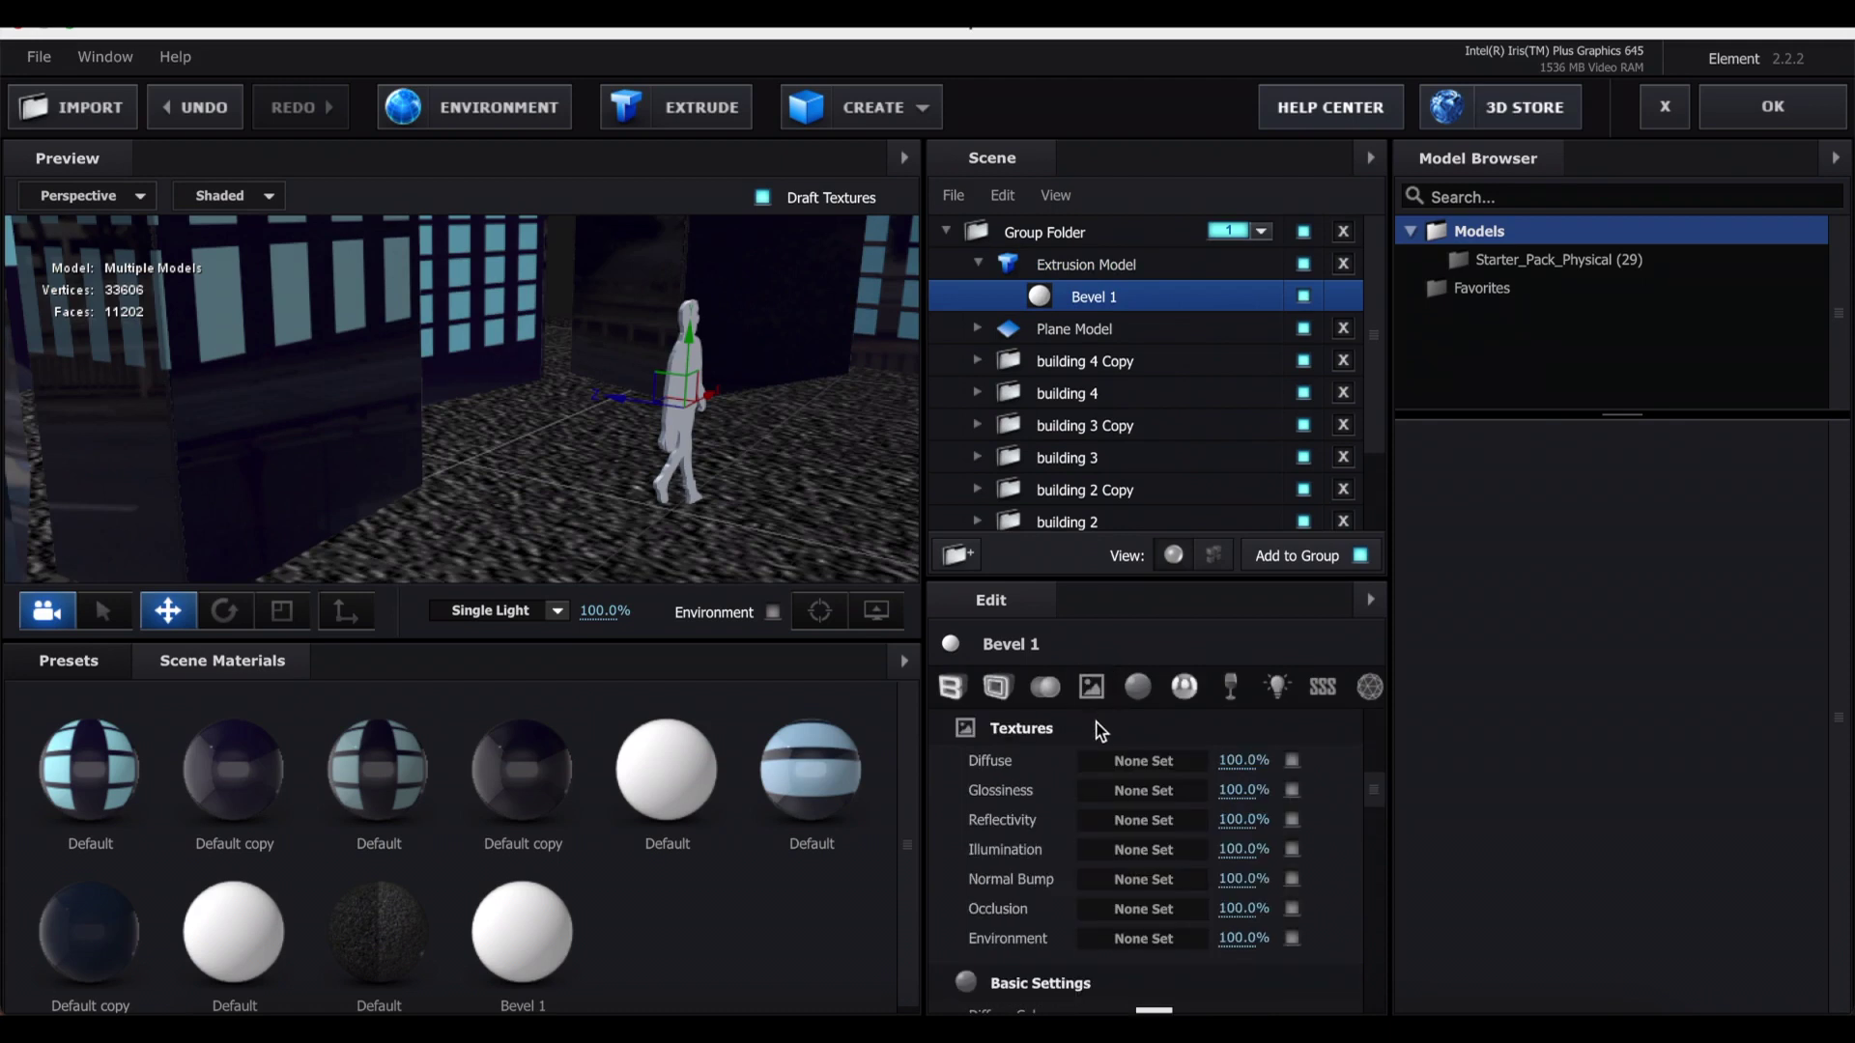
{"action": "left_click", "coordinate": [1087, 762]}
{"action": "left_click", "coordinate": [967, 222]}
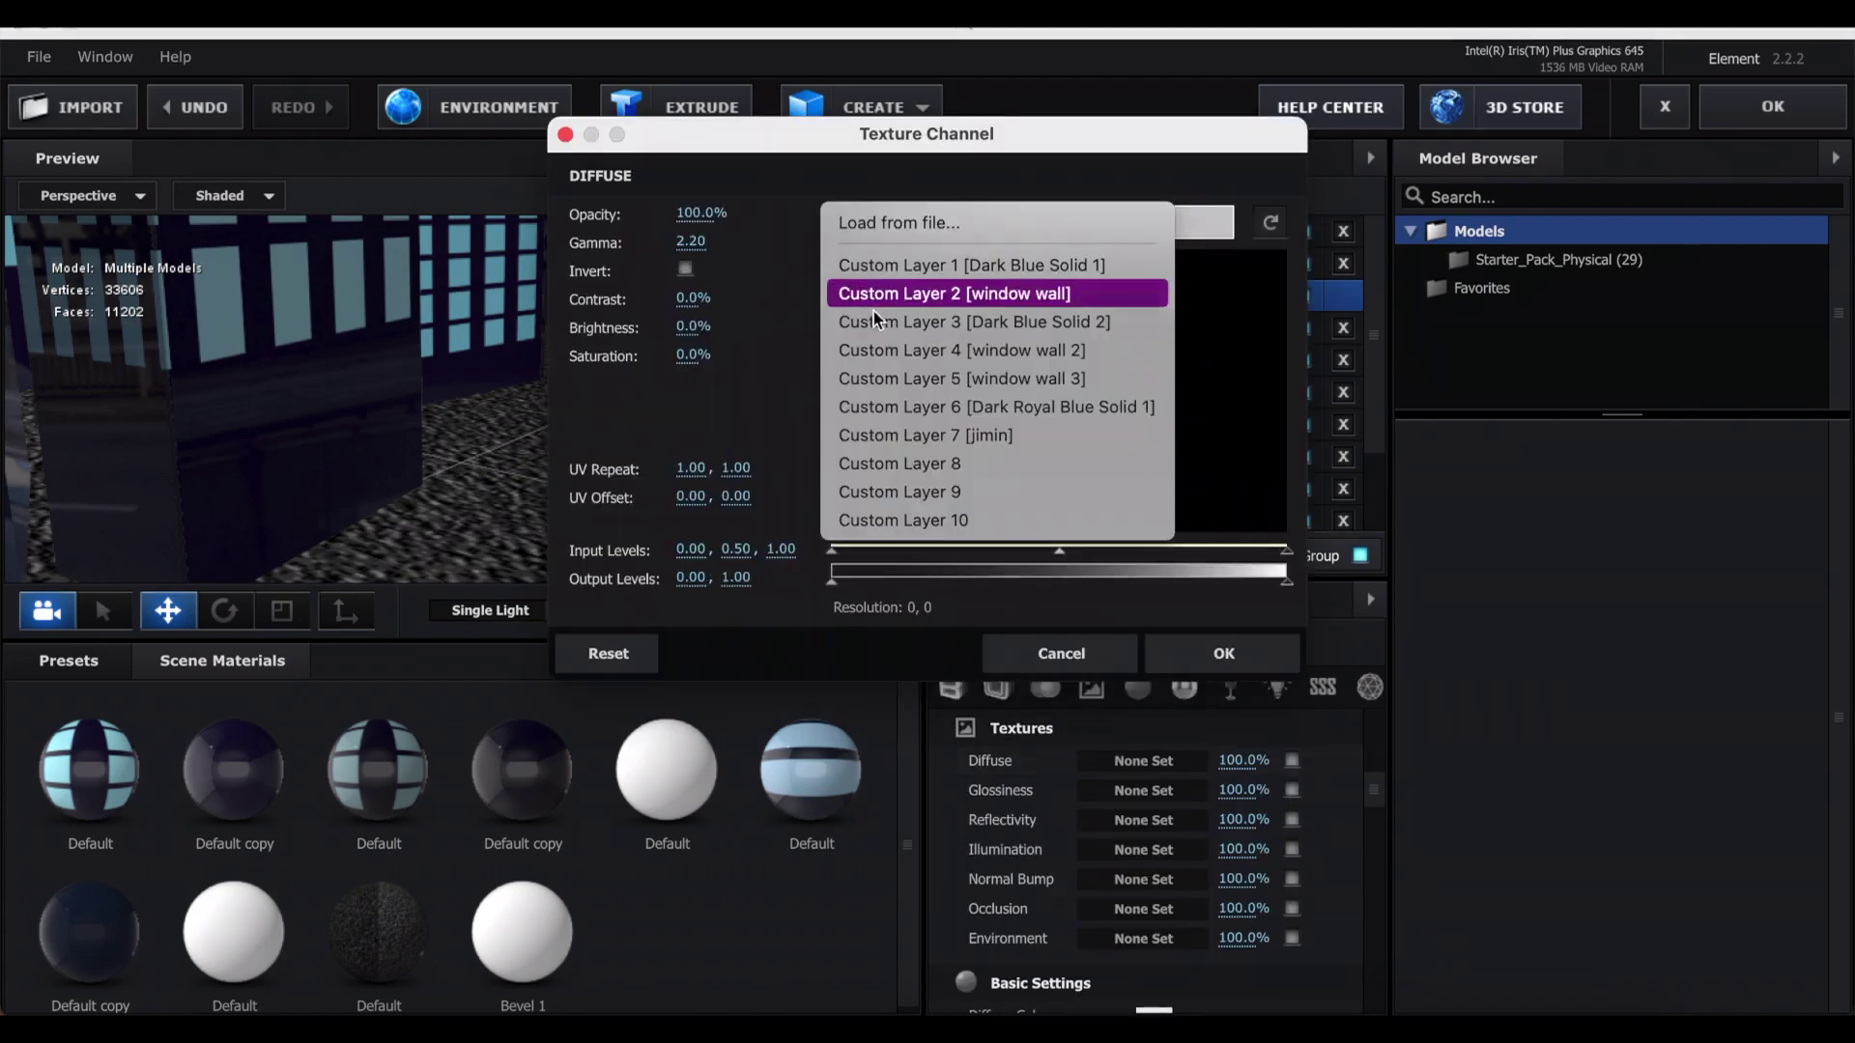
{"action": "left_click", "coordinate": [906, 435]}
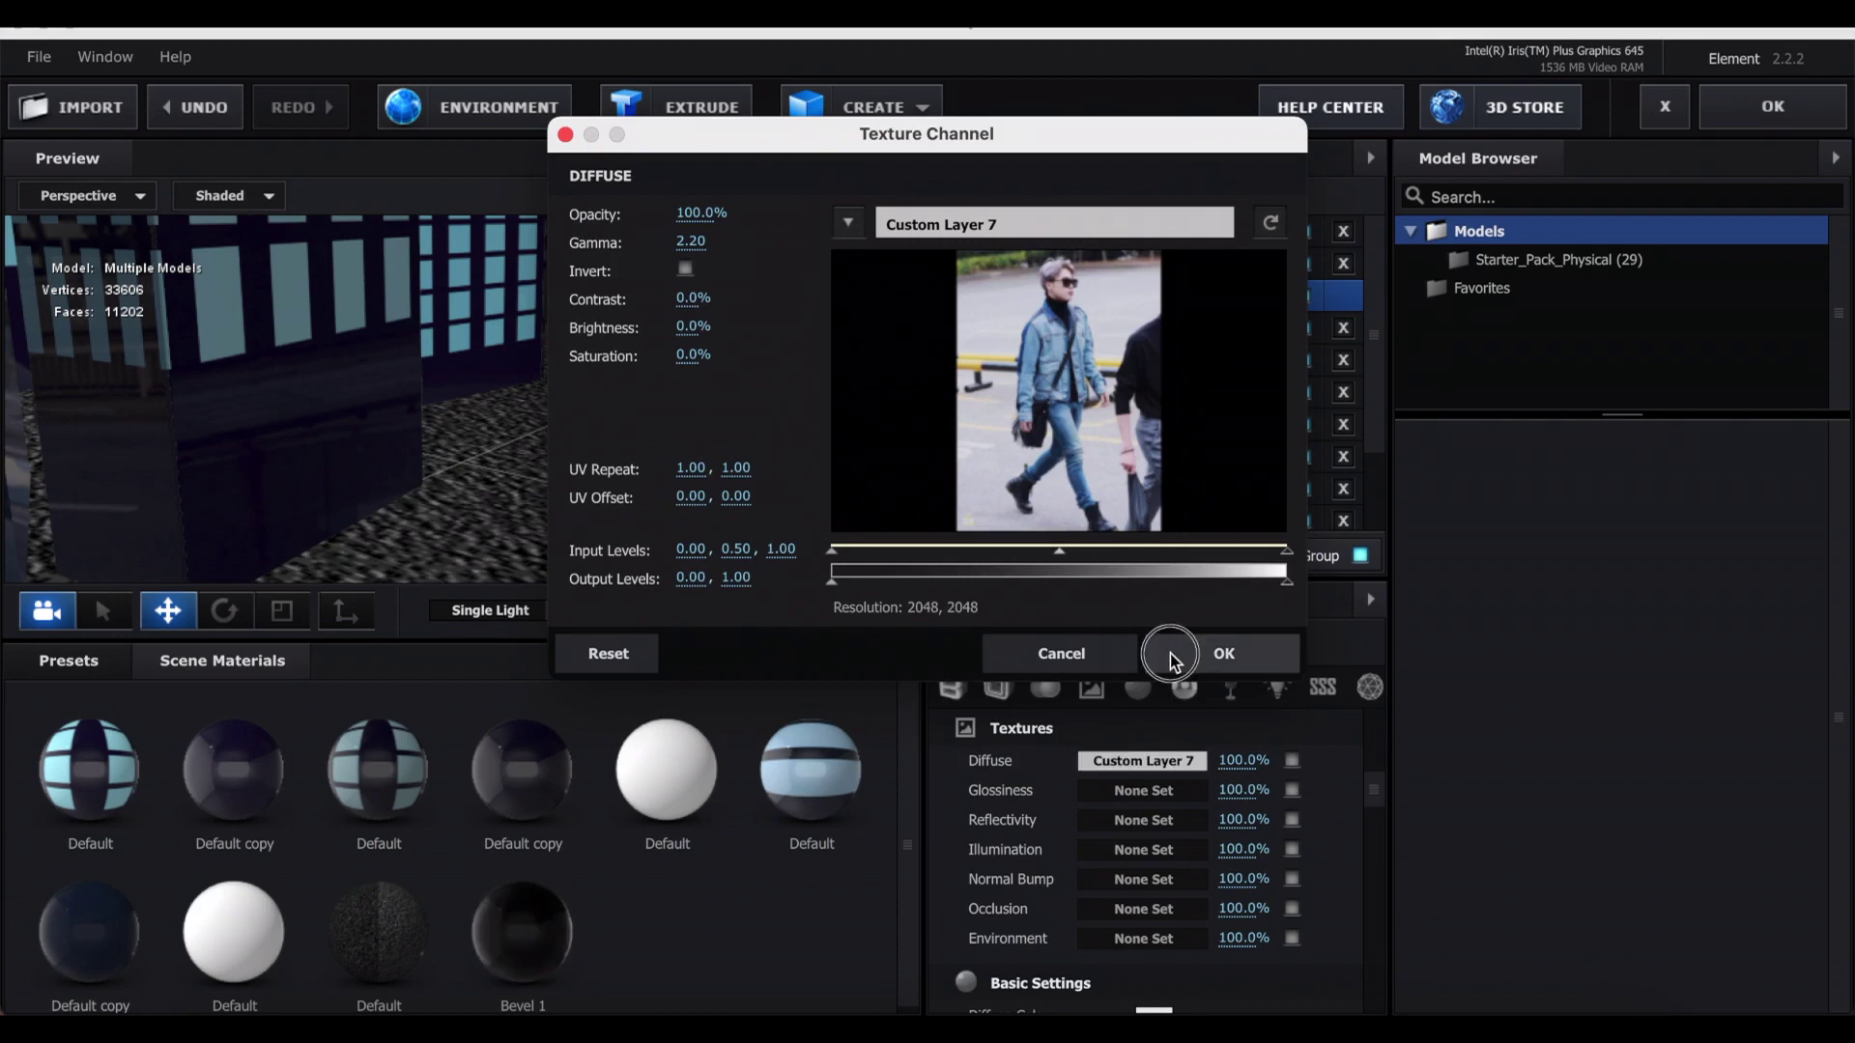
{"action": "left_click", "coordinate": [1203, 653]}
- Set the extrusion model's texture mapping to UV and accept the Element scene
{"action": "left_click_drag", "start_coordinate": [796, 467], "coordinate": [535, 427]}
{"action": "left_click_drag", "start_coordinate": [746, 425], "coordinate": [909, 348]}
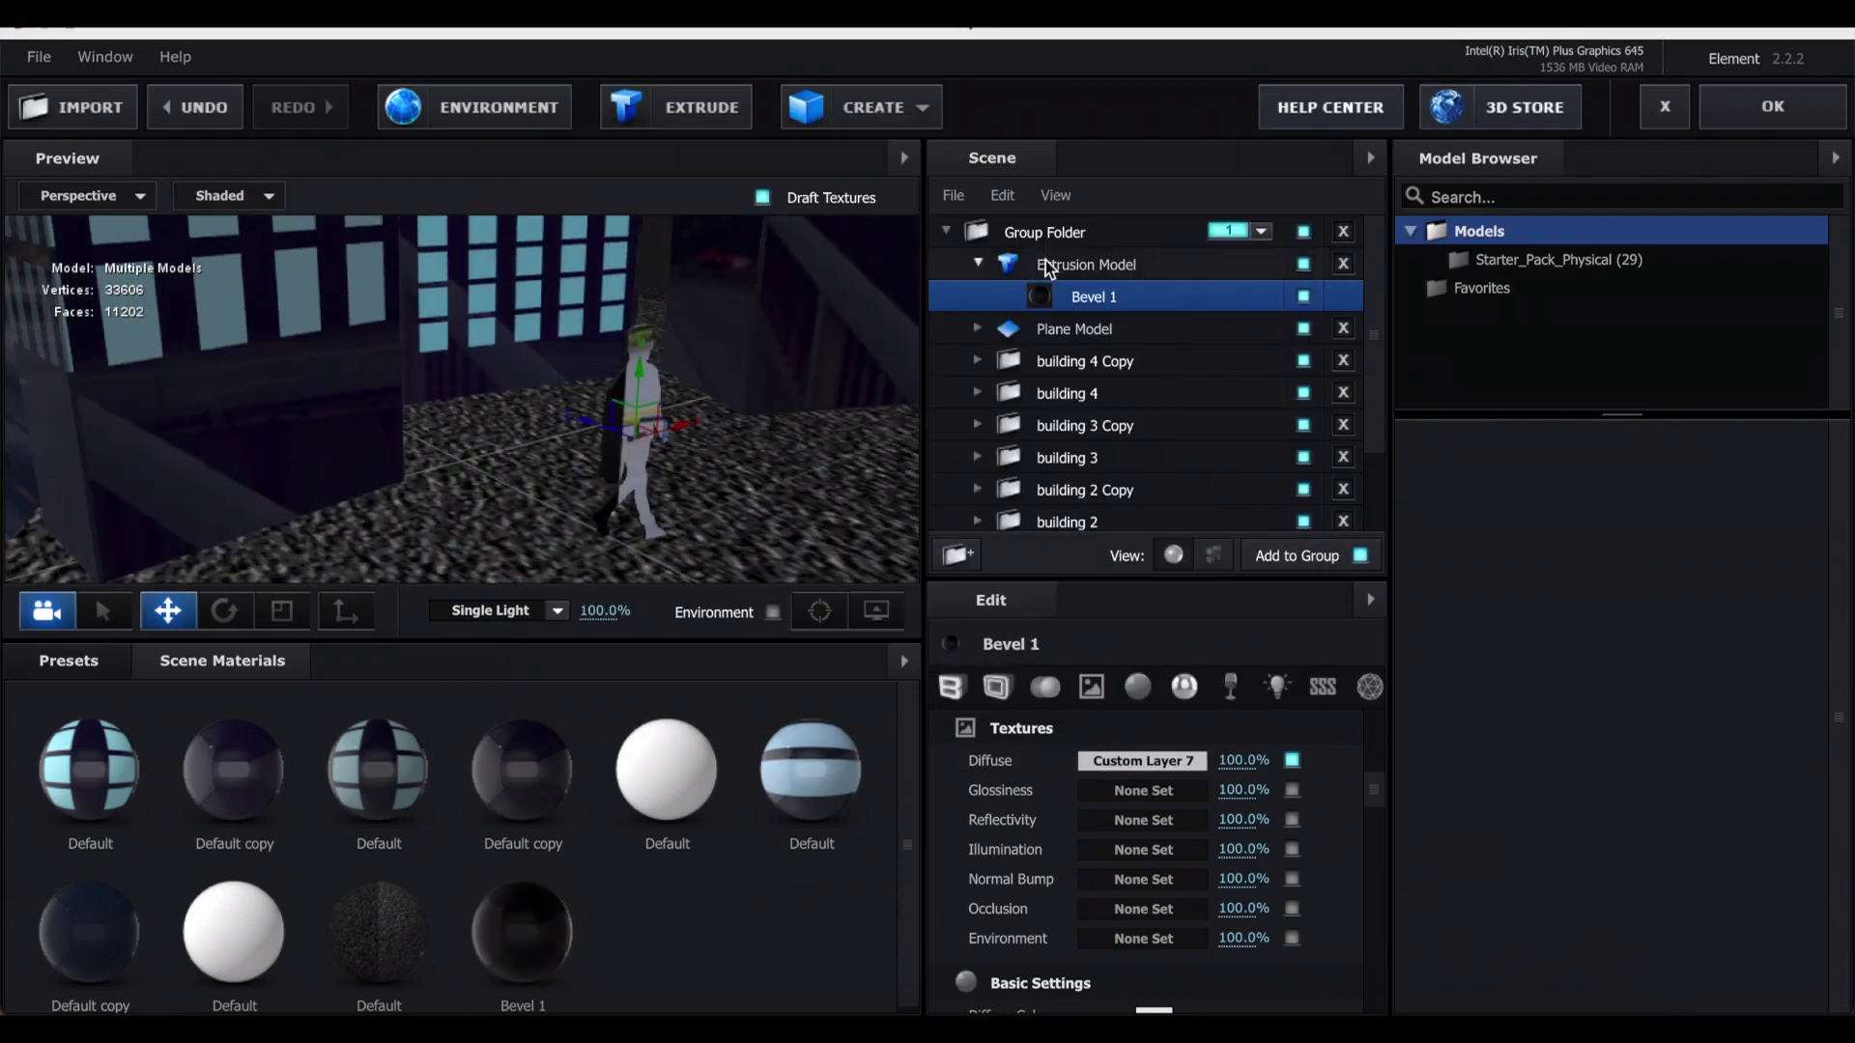
{"action": "left_click", "coordinate": [1072, 270]}
{"action": "left_click", "coordinate": [1162, 692]}
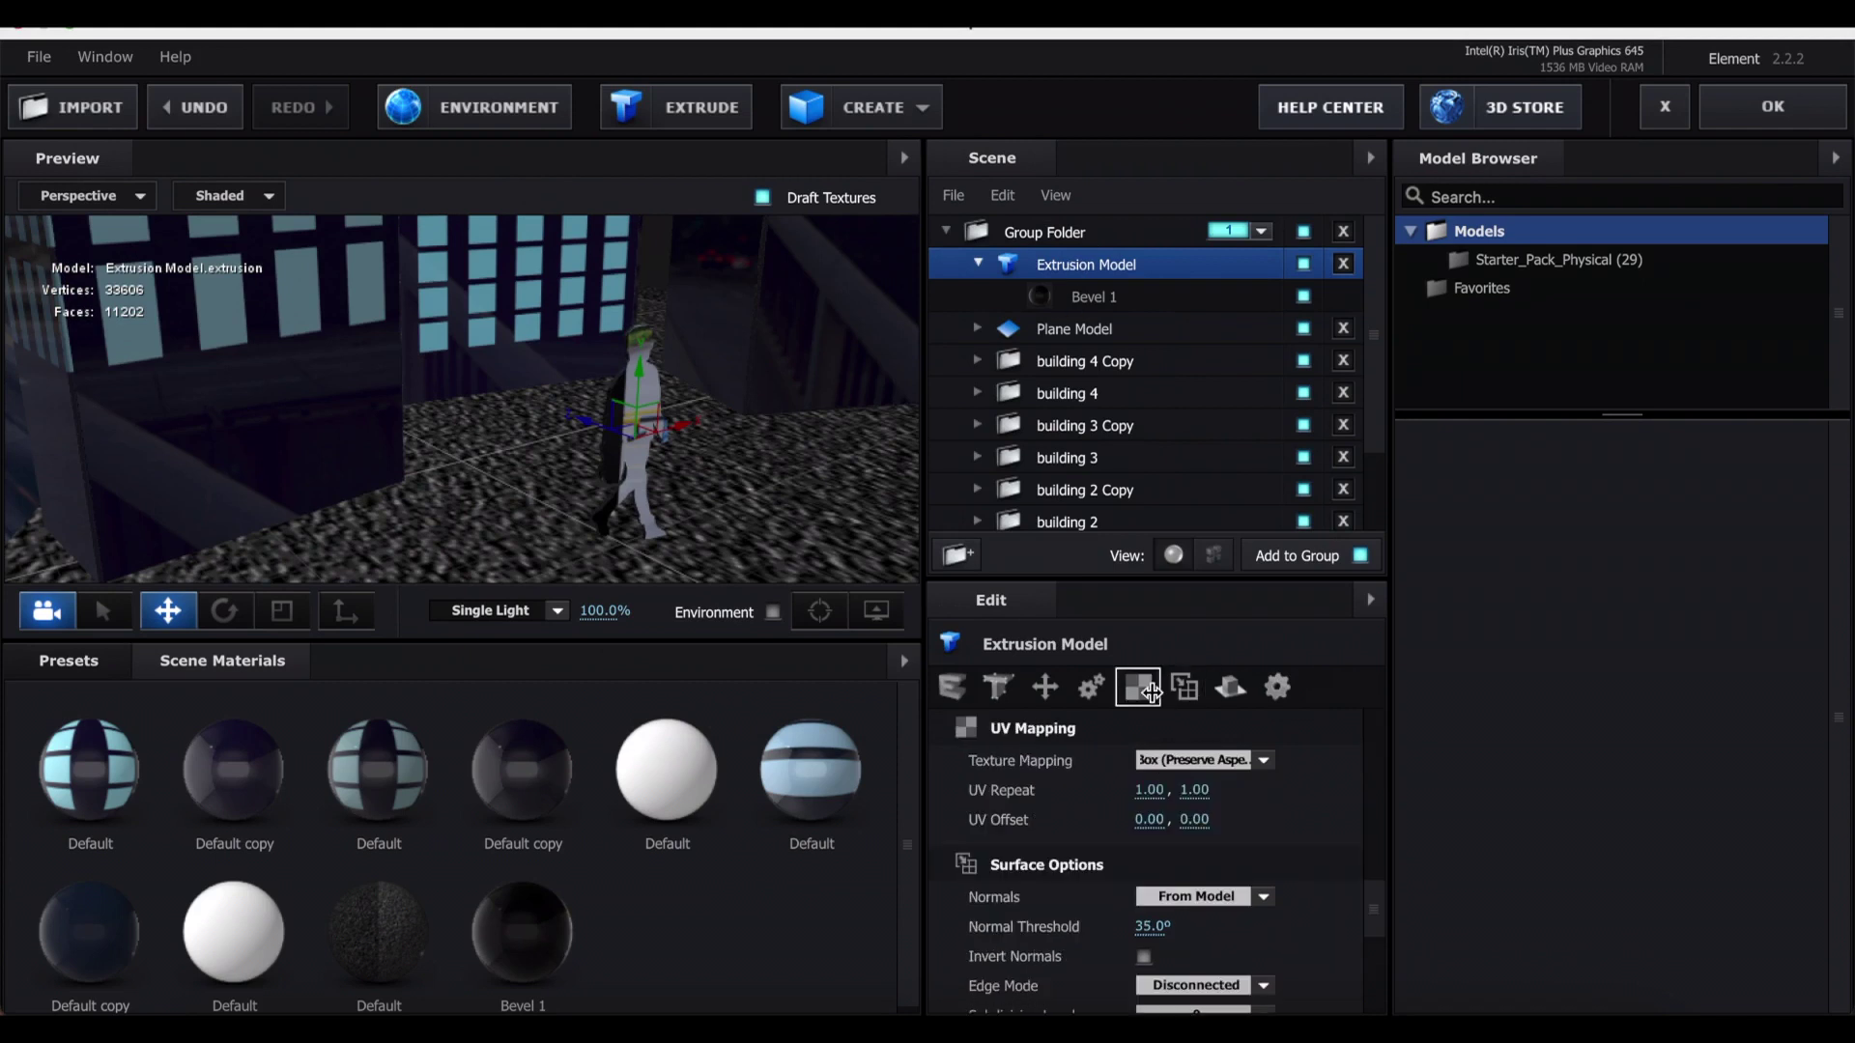
{"action": "left_click", "coordinate": [1158, 759]}
{"action": "left_click", "coordinate": [1169, 762]}
{"action": "left_click_drag", "start_coordinate": [796, 489], "coordinate": [746, 488]}
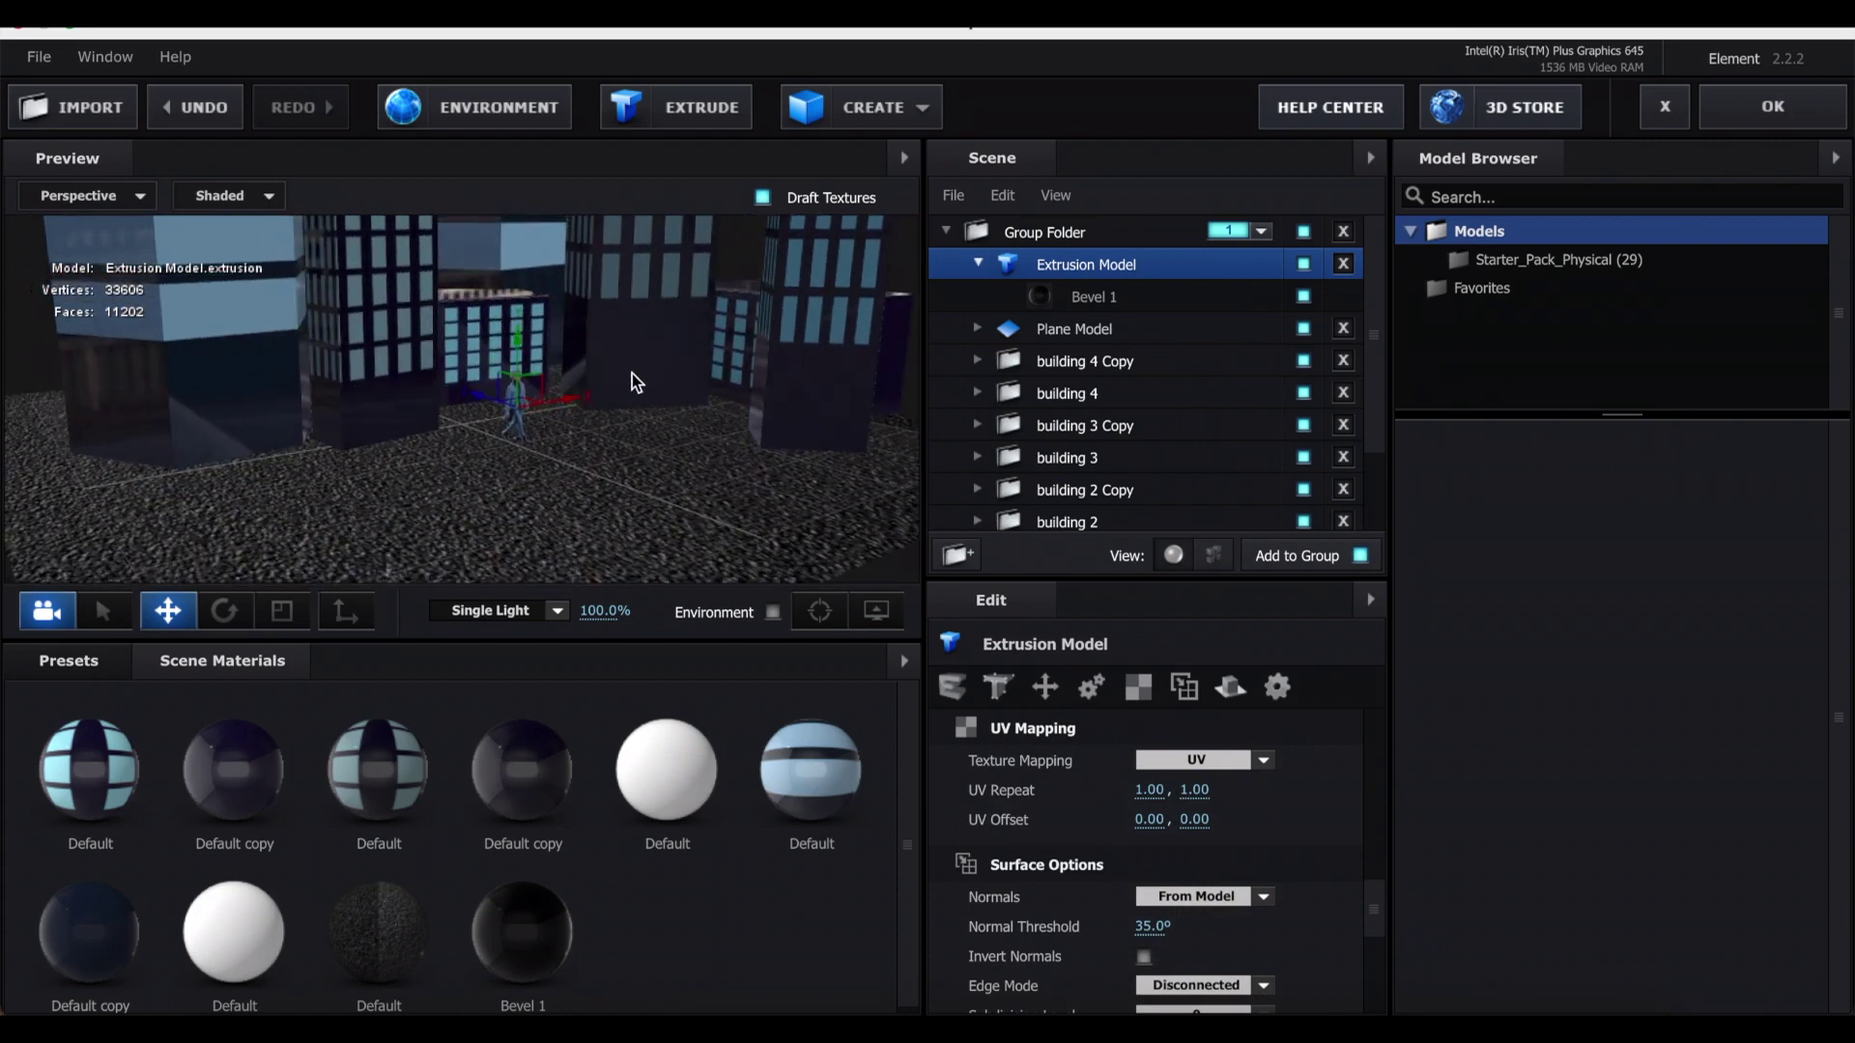
{"action": "left_click", "coordinate": [1772, 116]}
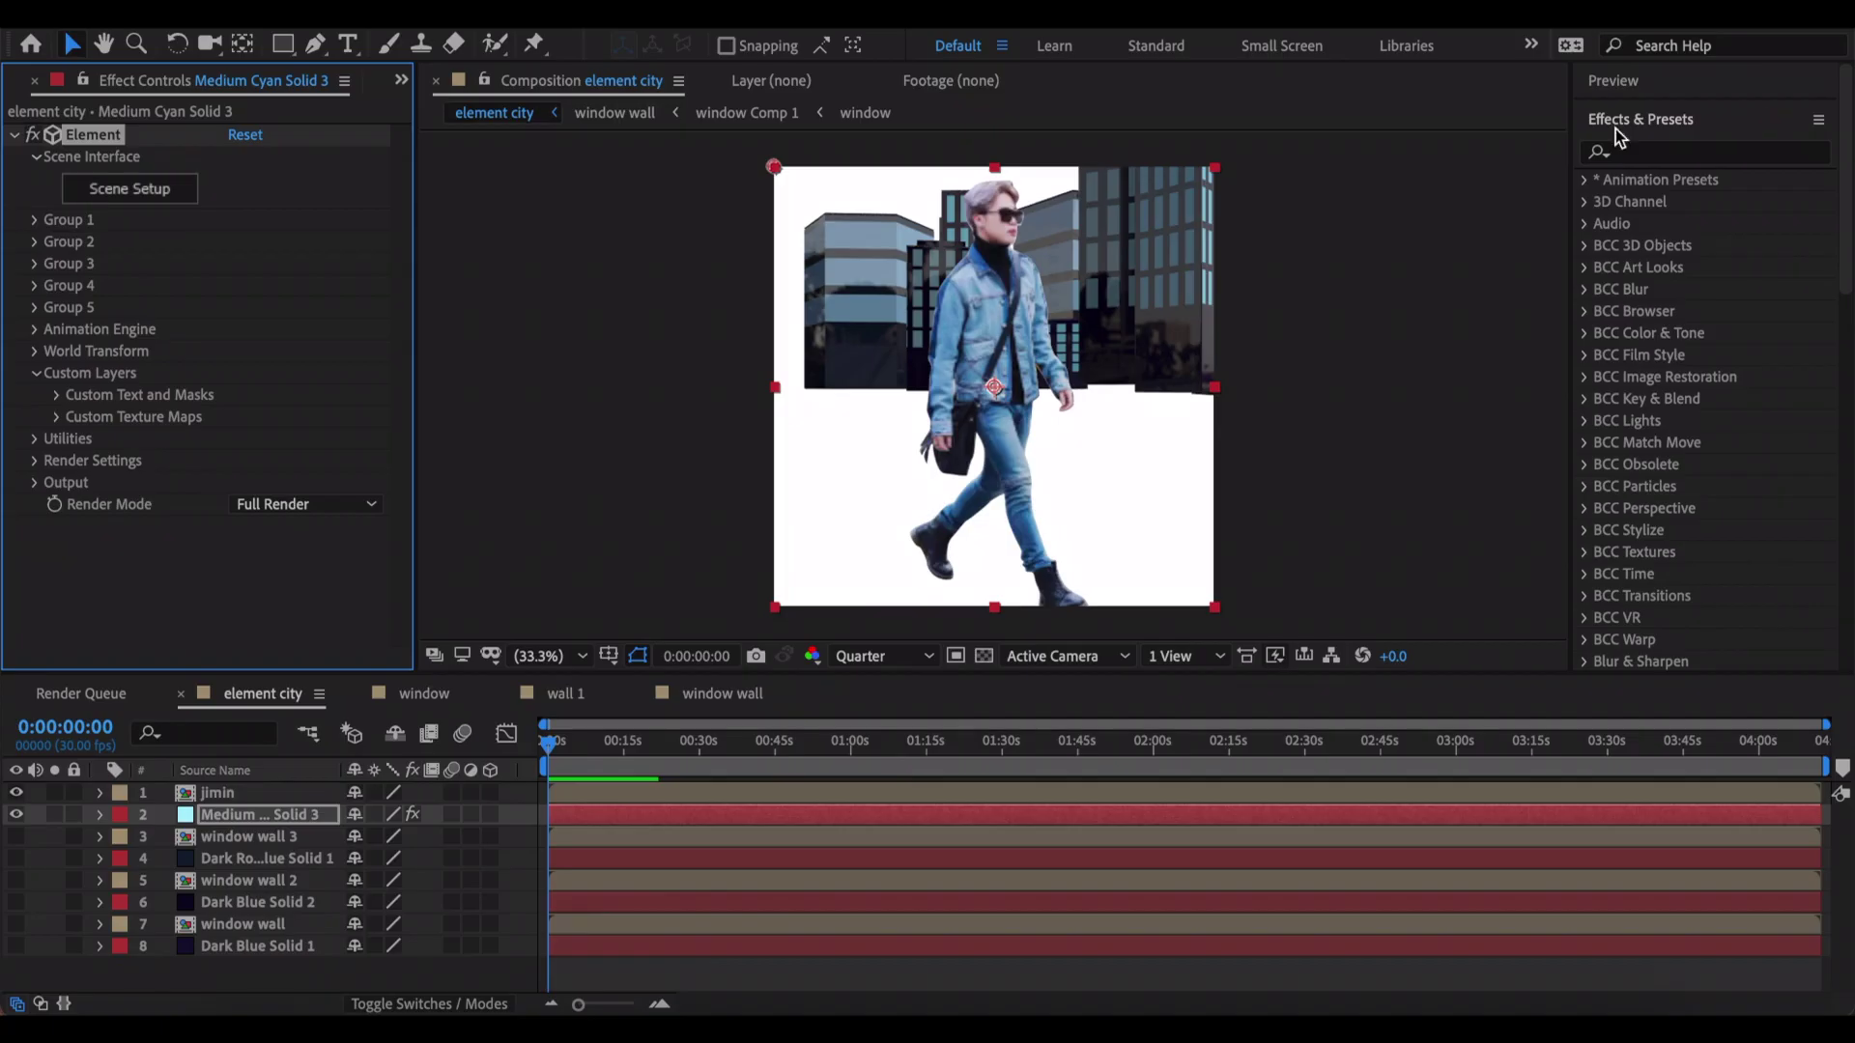
- Frame the walking figure with Element's World Scale at 3.97 and World Position XY at 0.0, 394.0, adjusting World Rotation slightly
{"action": "left_click", "coordinate": [36, 370]}
{"action": "left_click", "coordinate": [35, 353]}
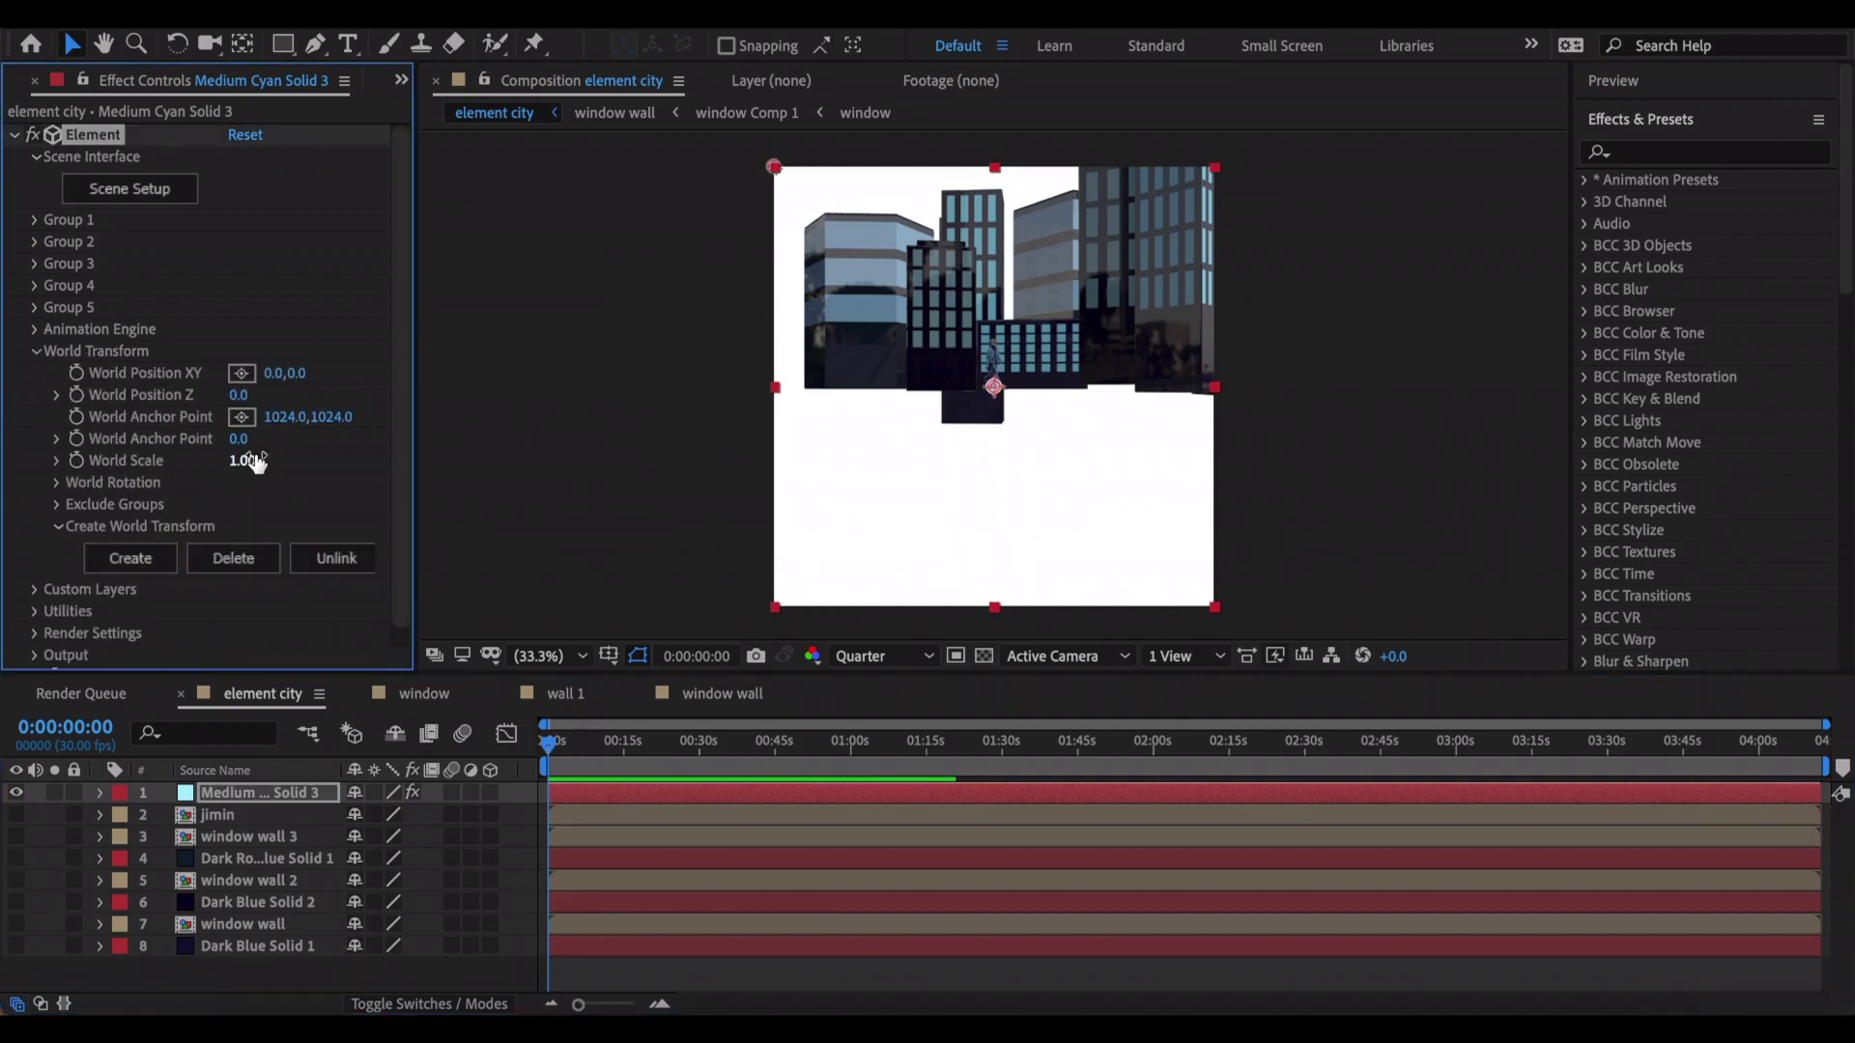
{"action": "left_click_drag", "start_coordinate": [253, 462], "coordinate": [340, 447]}
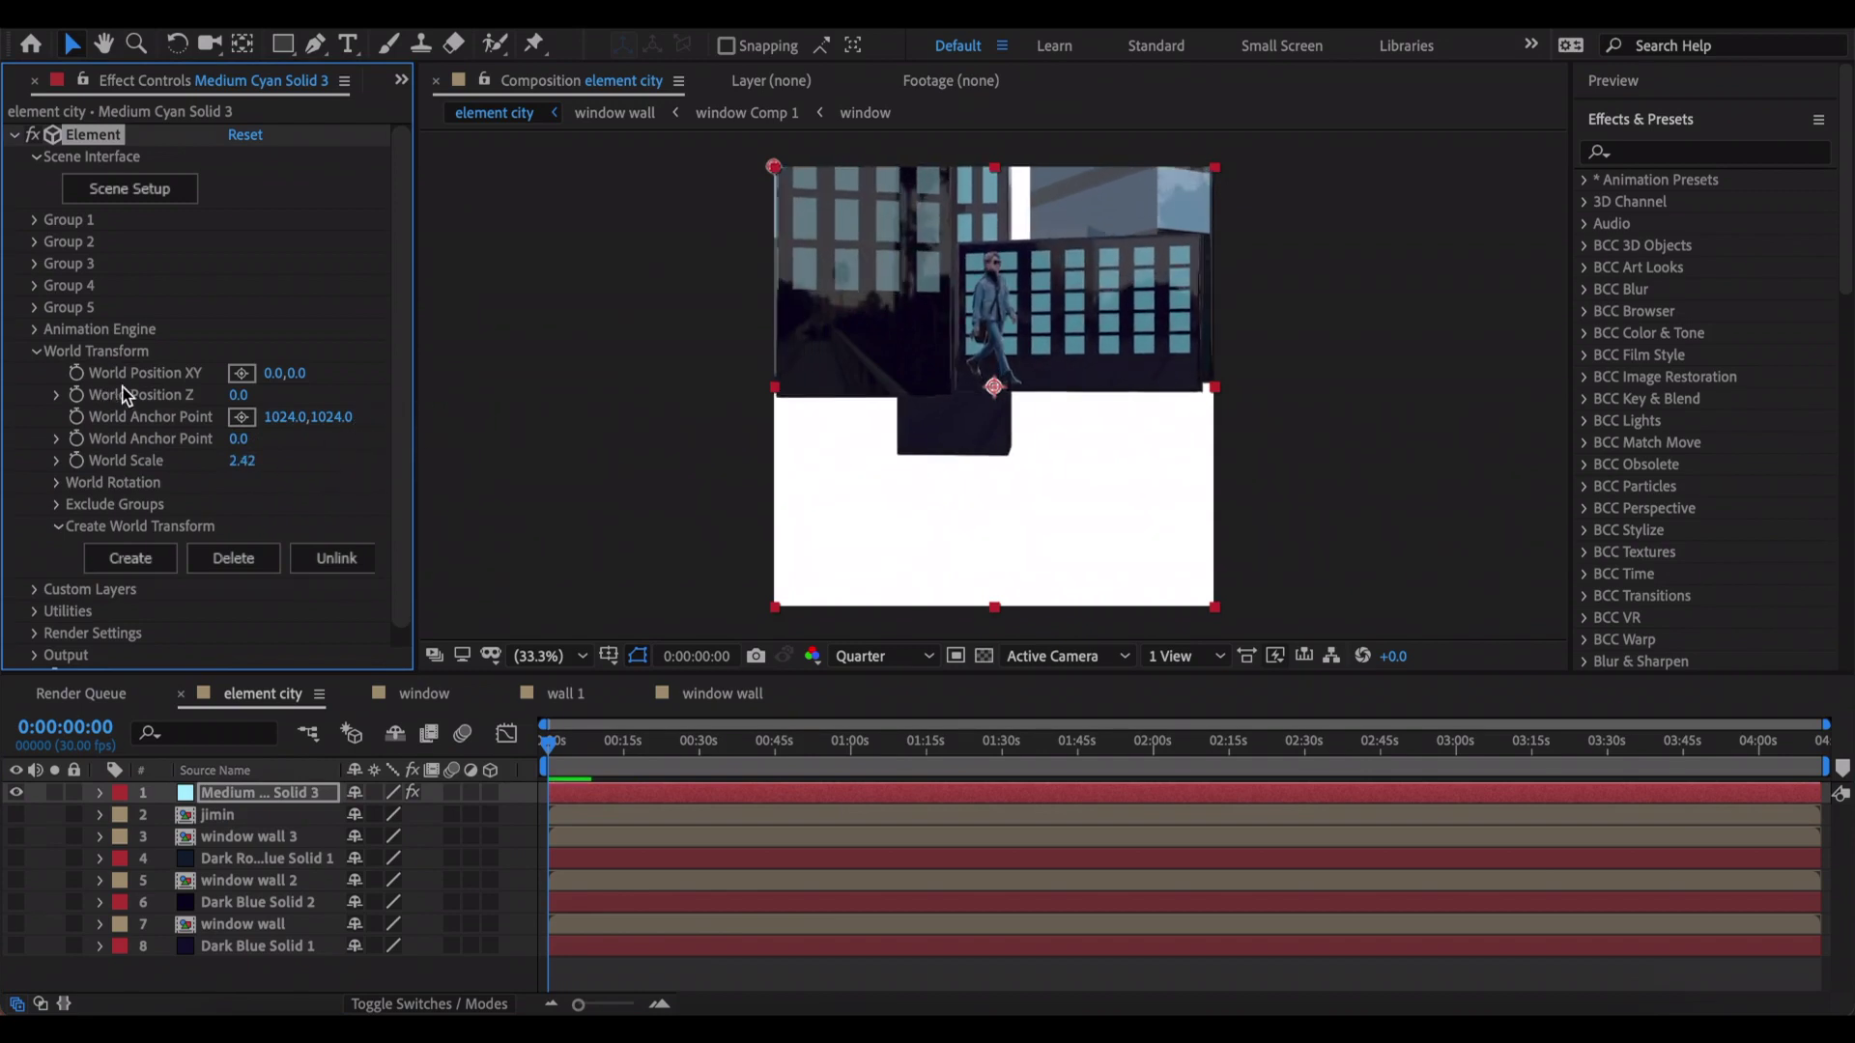
{"action": "left_click_drag", "start_coordinate": [298, 373], "coordinate": [348, 370]}
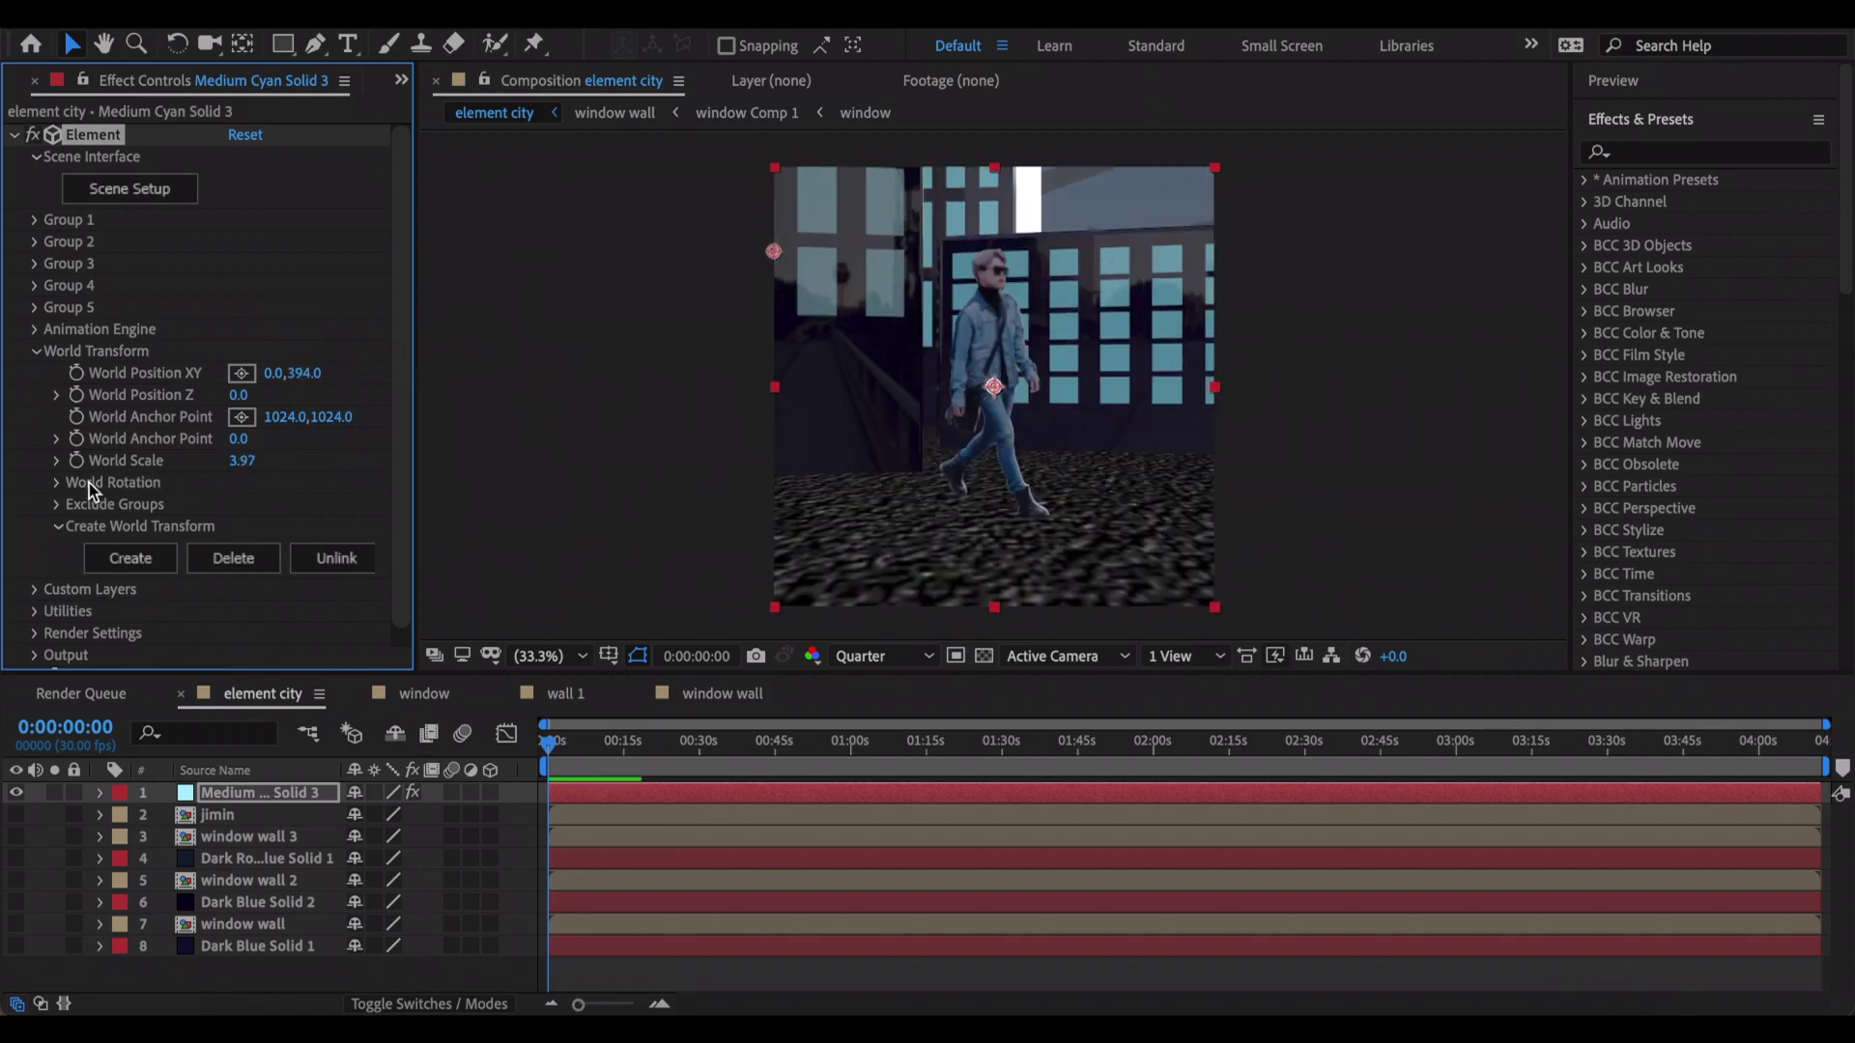
{"action": "left_click", "coordinate": [56, 484]}
{"action": "mouse_move", "coordinate": [256, 526]}
{"action": "left_mouse_down"}
{"action": "mouse_move", "coordinate": [298, 532]}
{"action": "mouse_move", "coordinate": [266, 527]}
{"action": "left_mouse_up"}
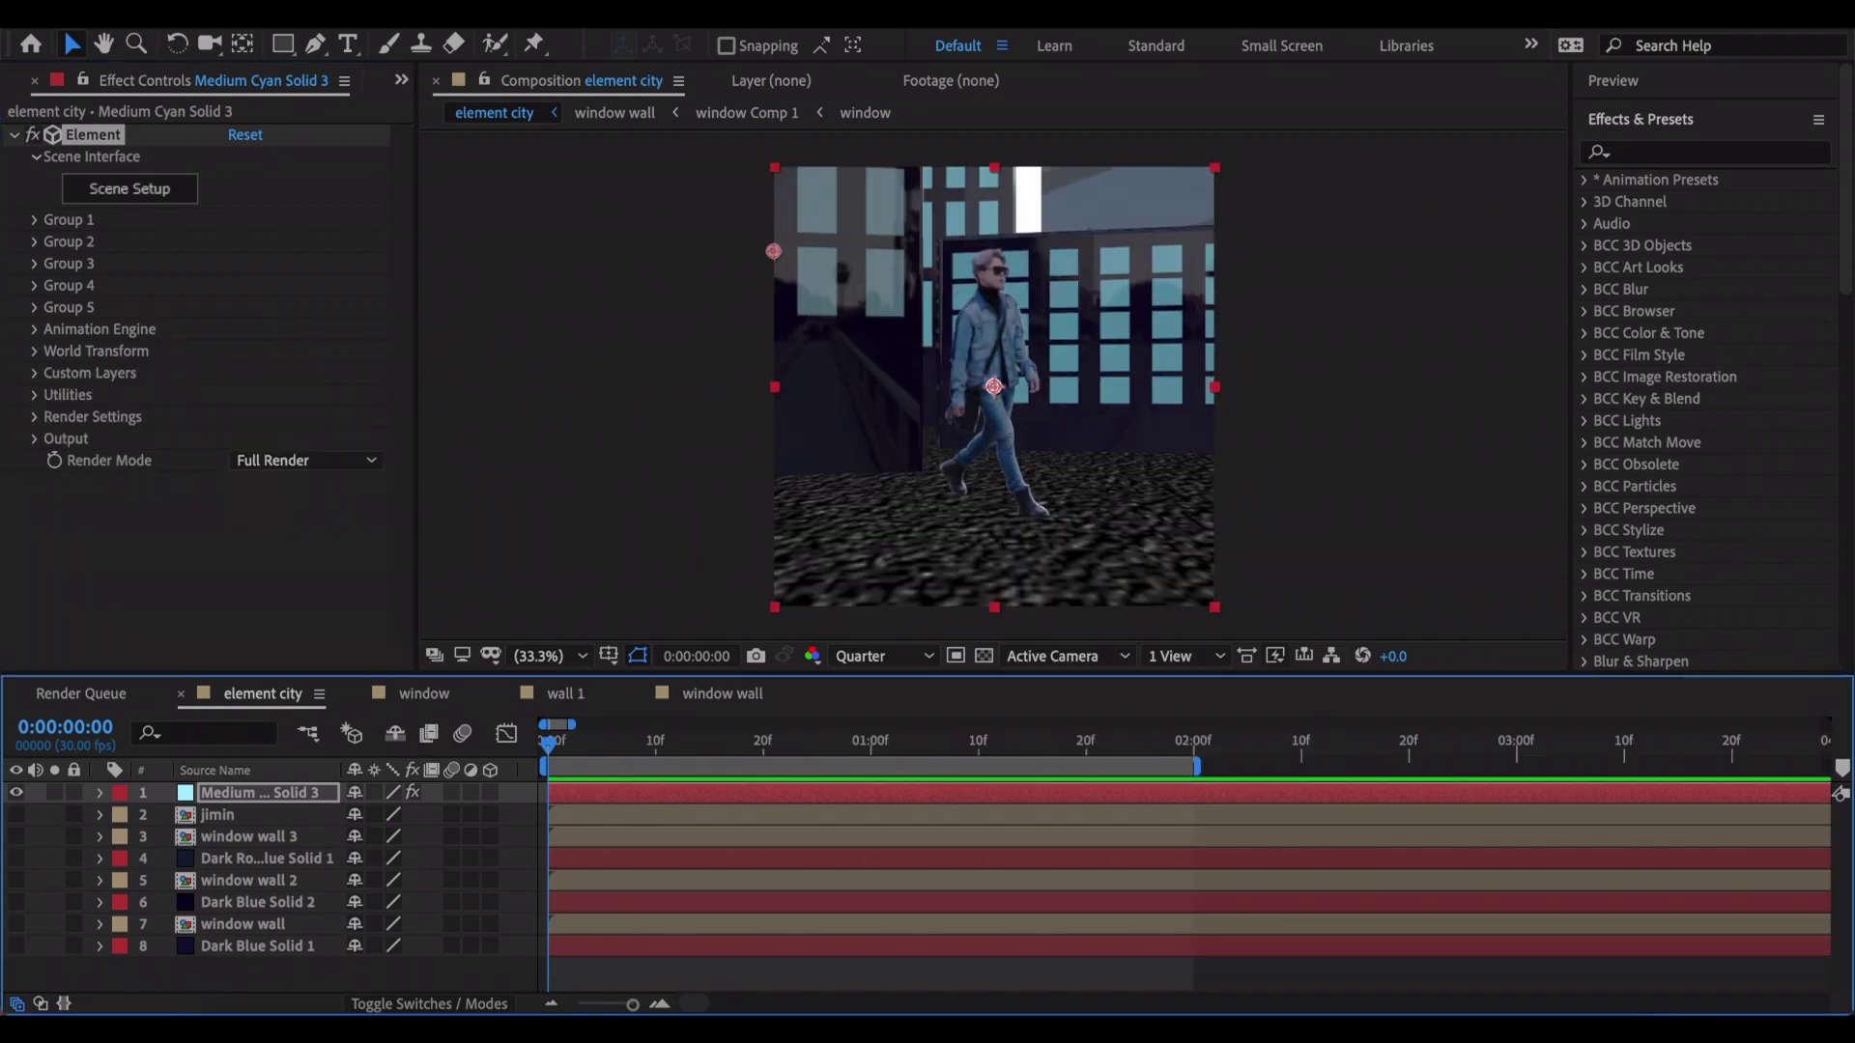
- Add a two-node camera with the 50mm preset to the element city composition
{"action": "left_click", "coordinate": [462, 12]}
{"action": "mouse_move", "coordinate": [488, 31]}
{"action": "left_click", "coordinate": [768, 107]}
{"action": "left_click", "coordinate": [1150, 291]}
{"action": "left_click", "coordinate": [1051, 497]}
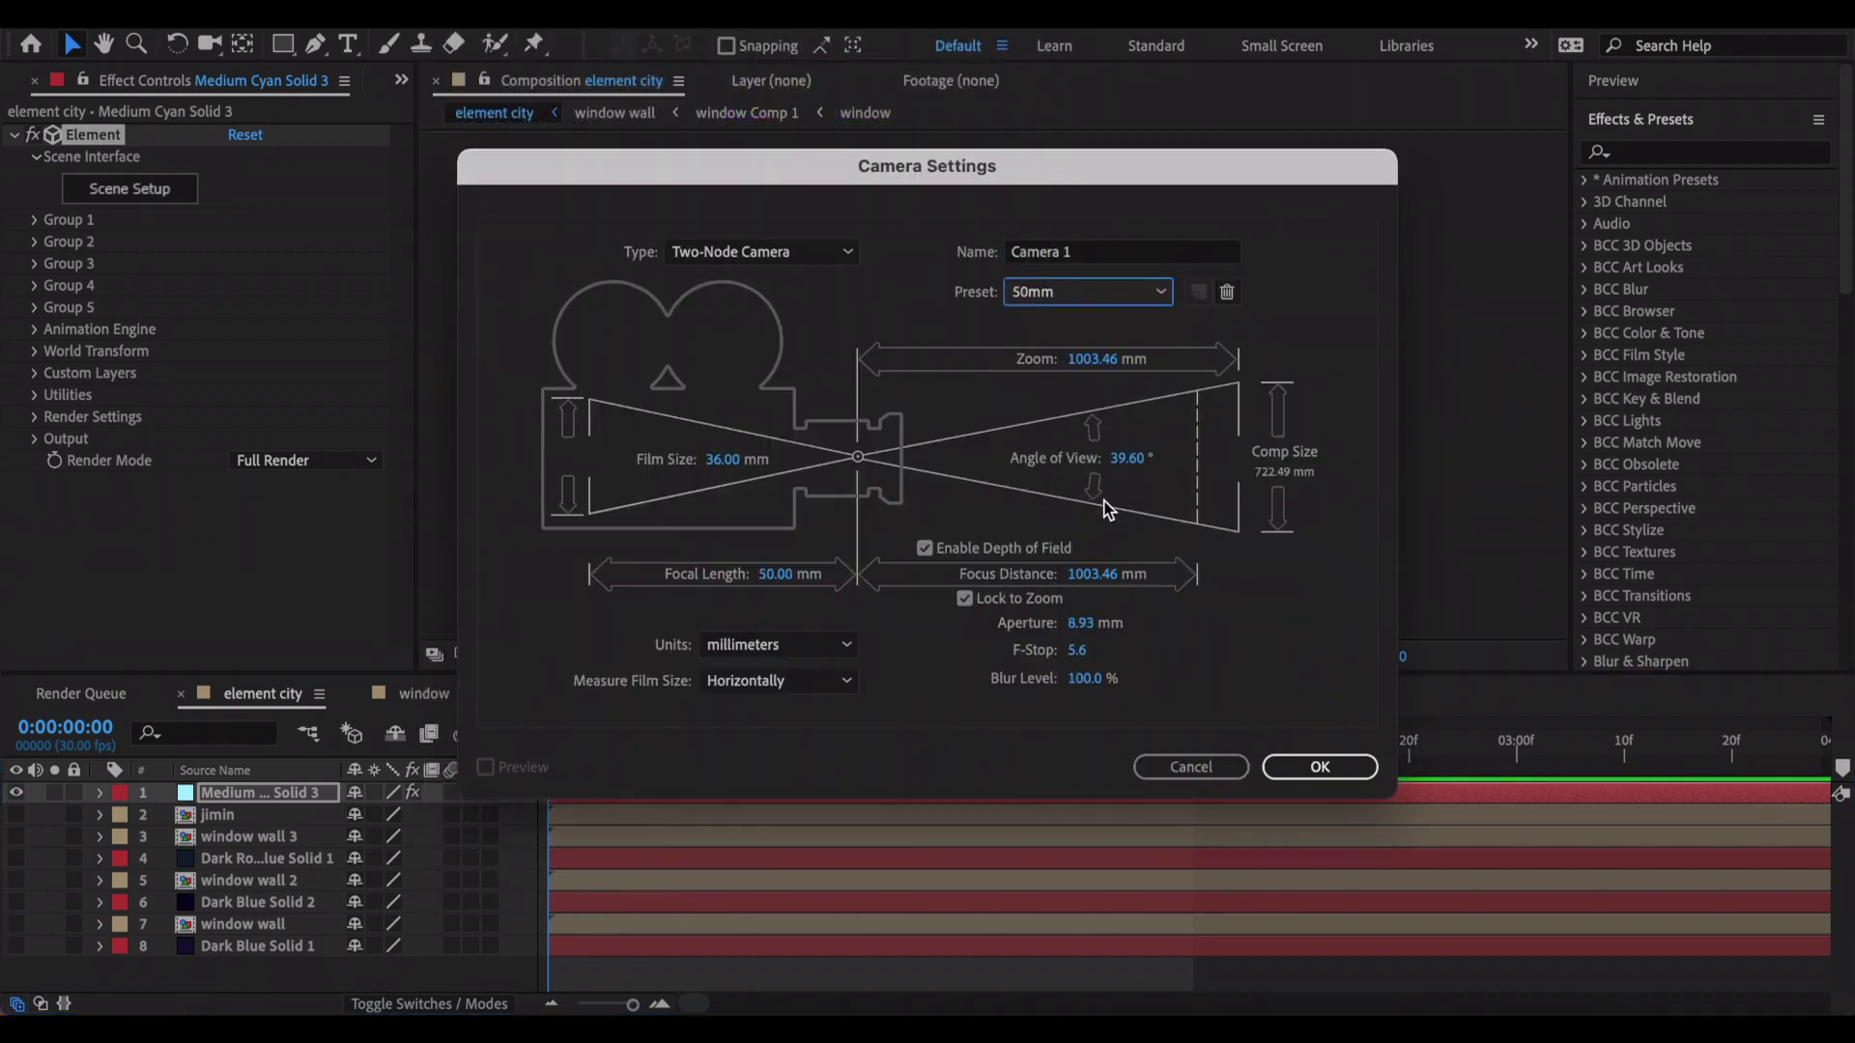
{"action": "left_click", "coordinate": [1319, 766]}
- Add a 3D null object and parent Camera 1 to it
{"action": "left_click", "coordinate": [443, 14]}
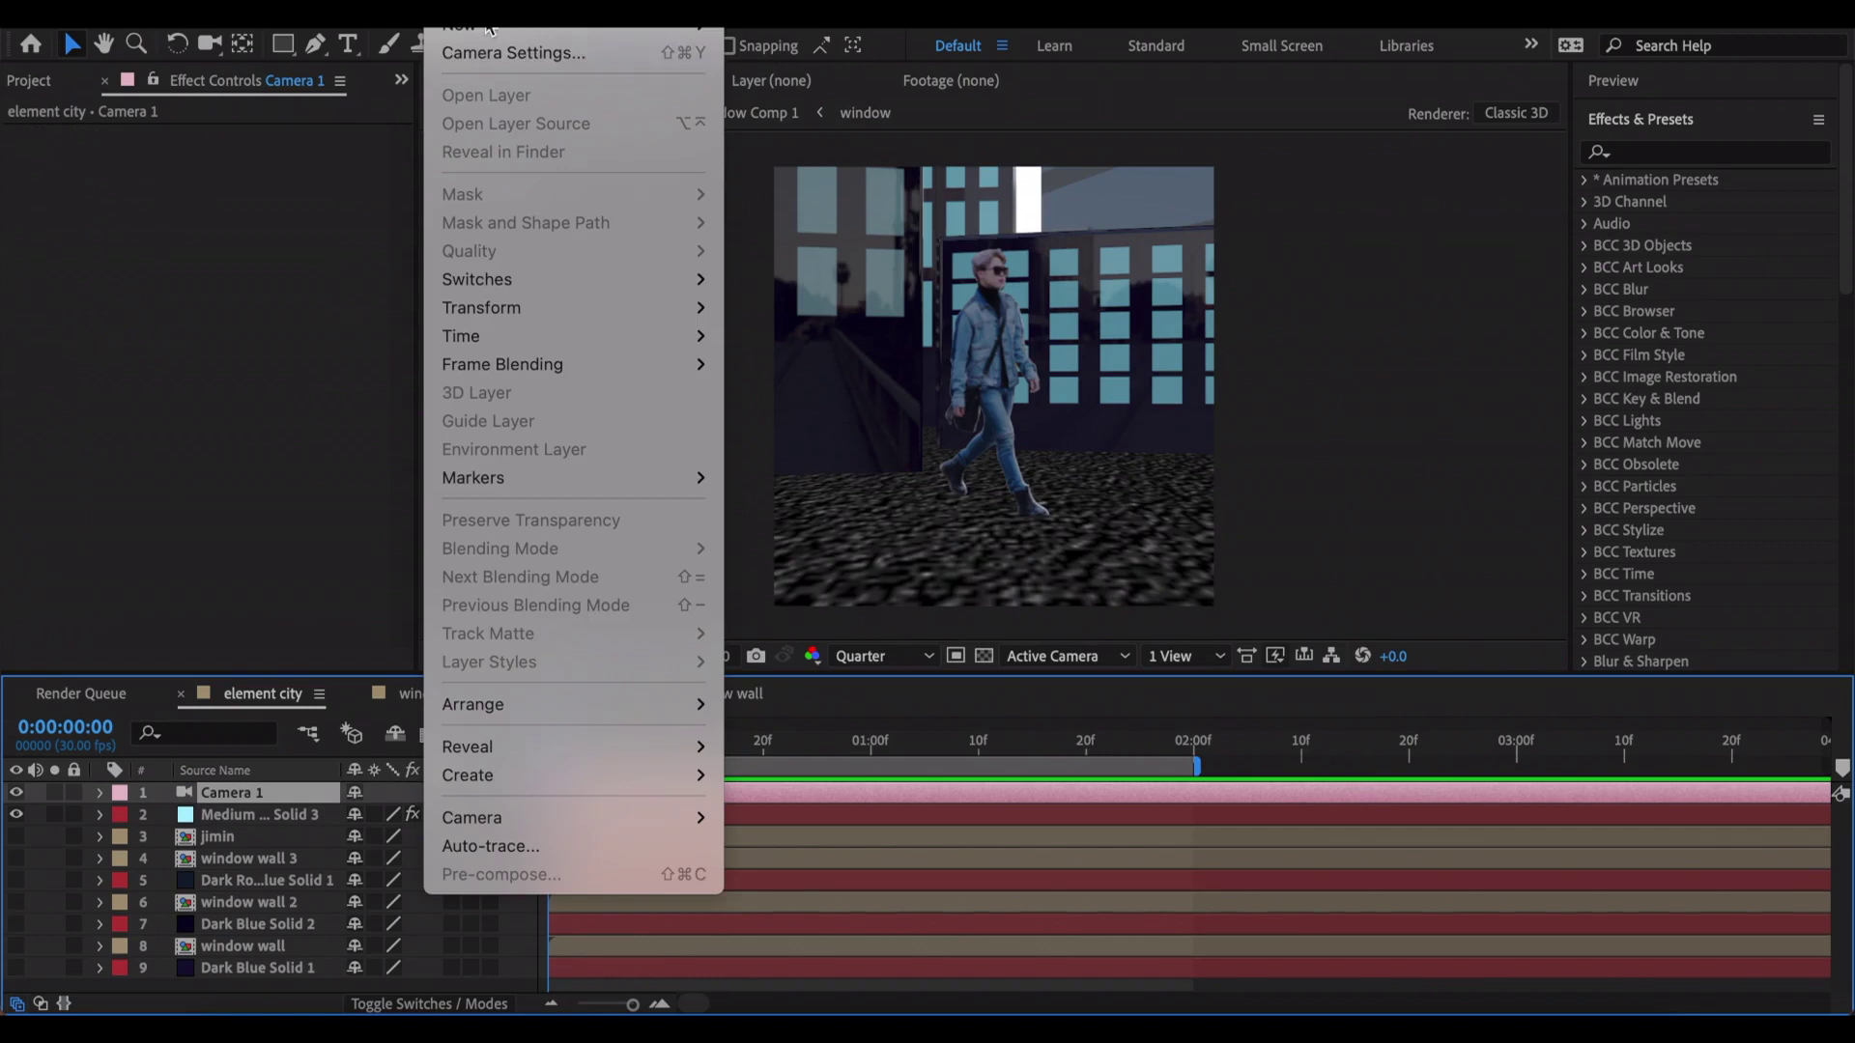
{"action": "mouse_move", "coordinate": [488, 31]}
{"action": "left_click", "coordinate": [786, 139]}
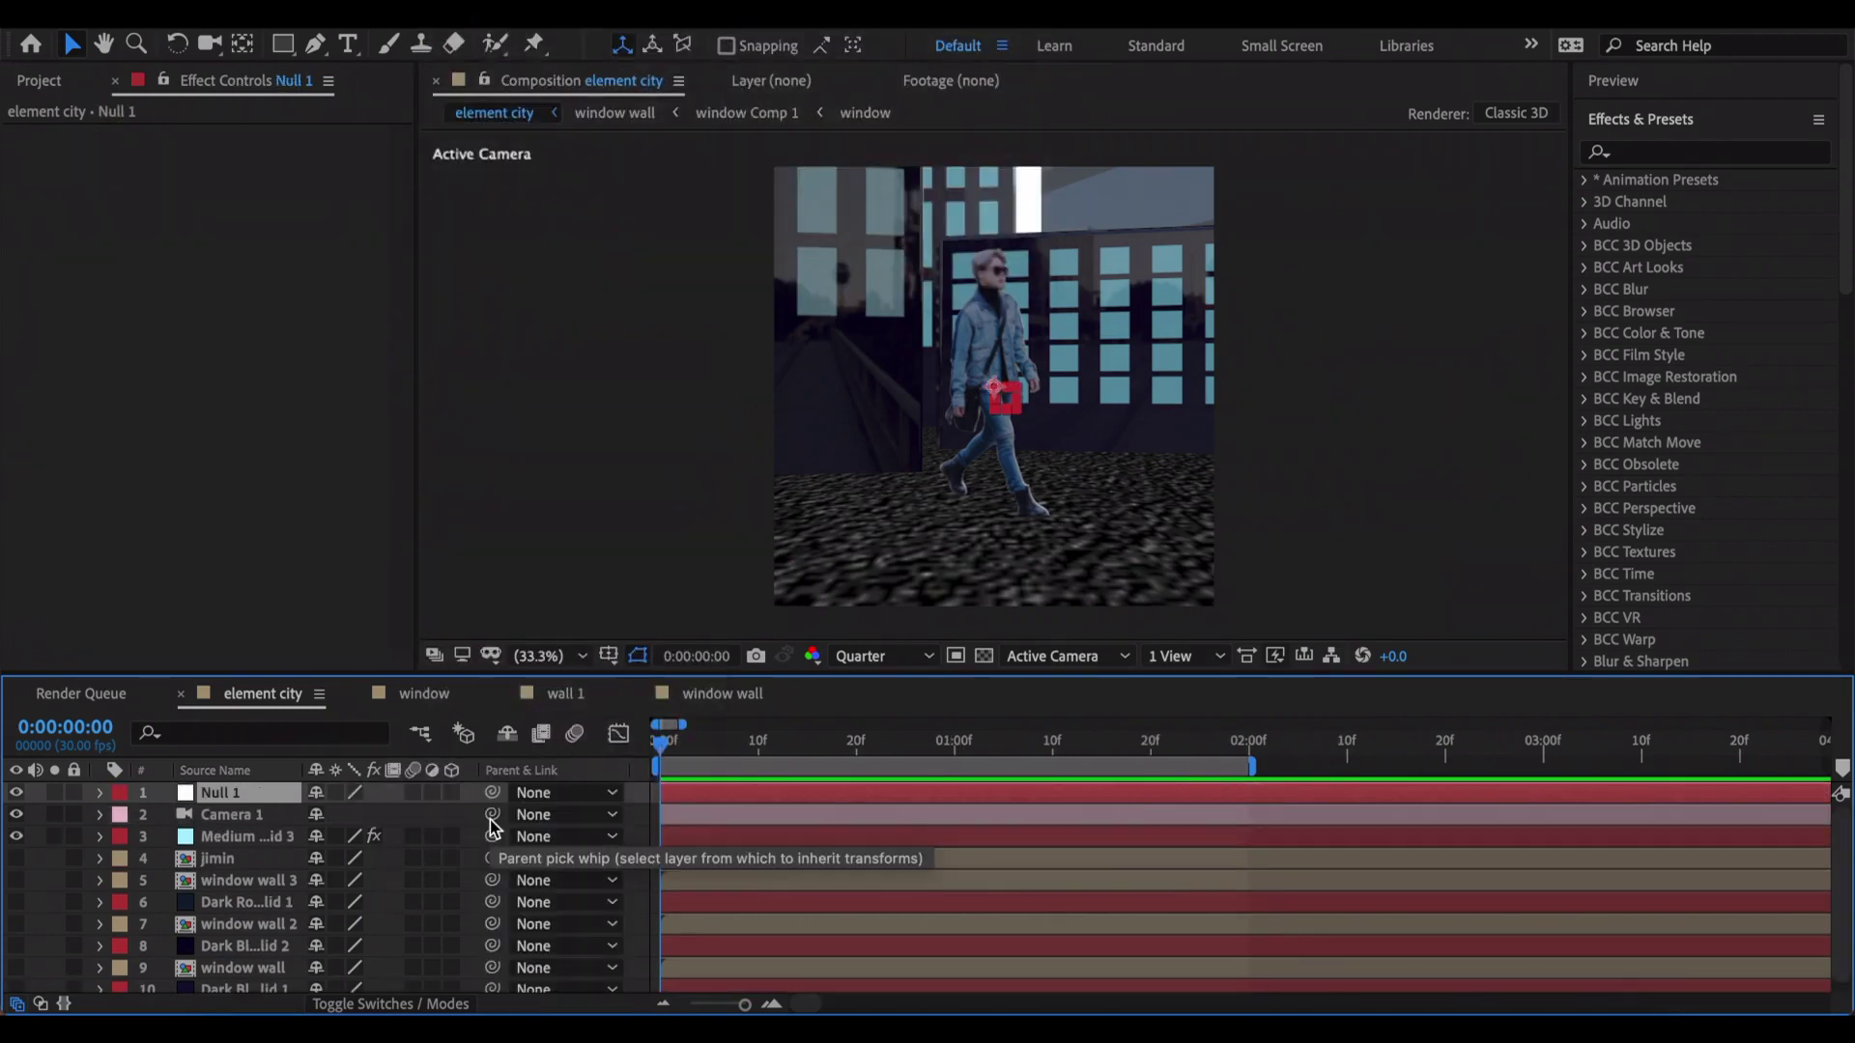
{"action": "left_click_drag", "start_coordinate": [493, 821], "coordinate": [310, 802]}
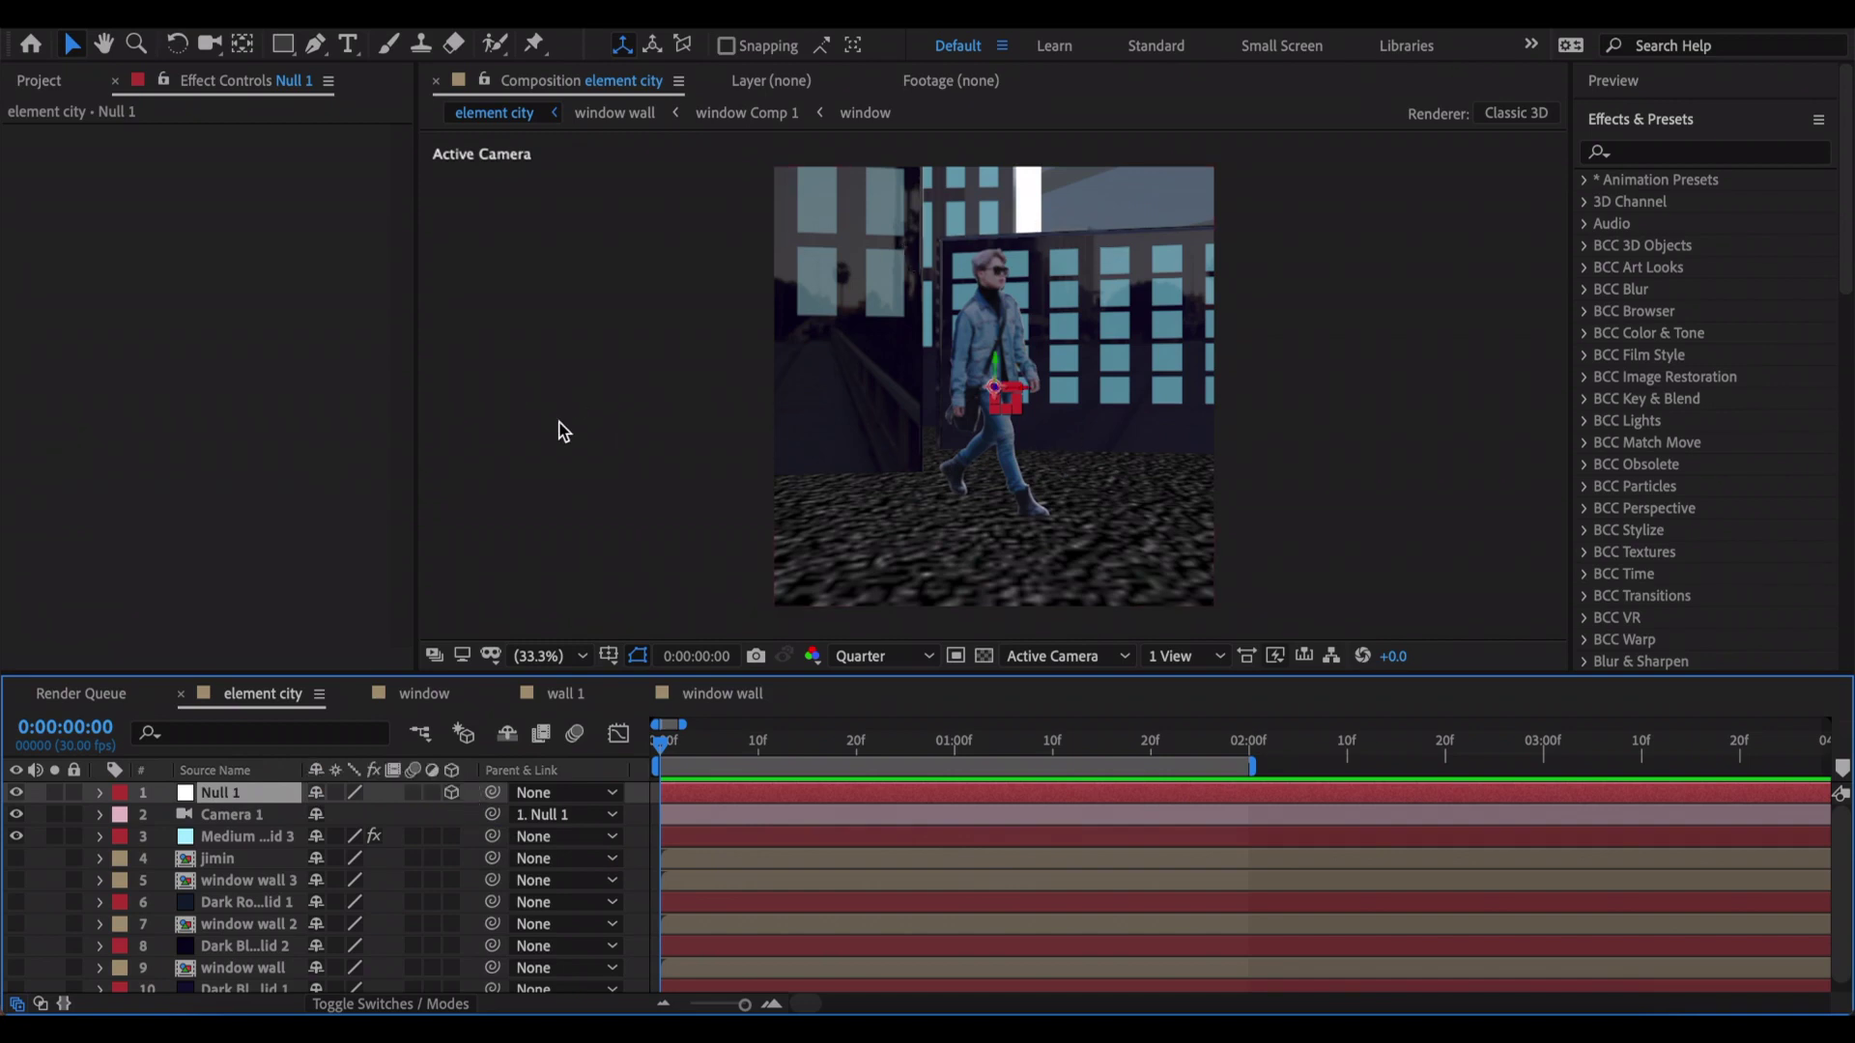
- Separate Null 1's position dimensions and keyframe its X, Y and Z rotation and position at 0:00:00:00
{"action": "key", "text": "r"}
{"action": "left_click_drag", "start_coordinate": [162, 837], "coordinate": [162, 891]}
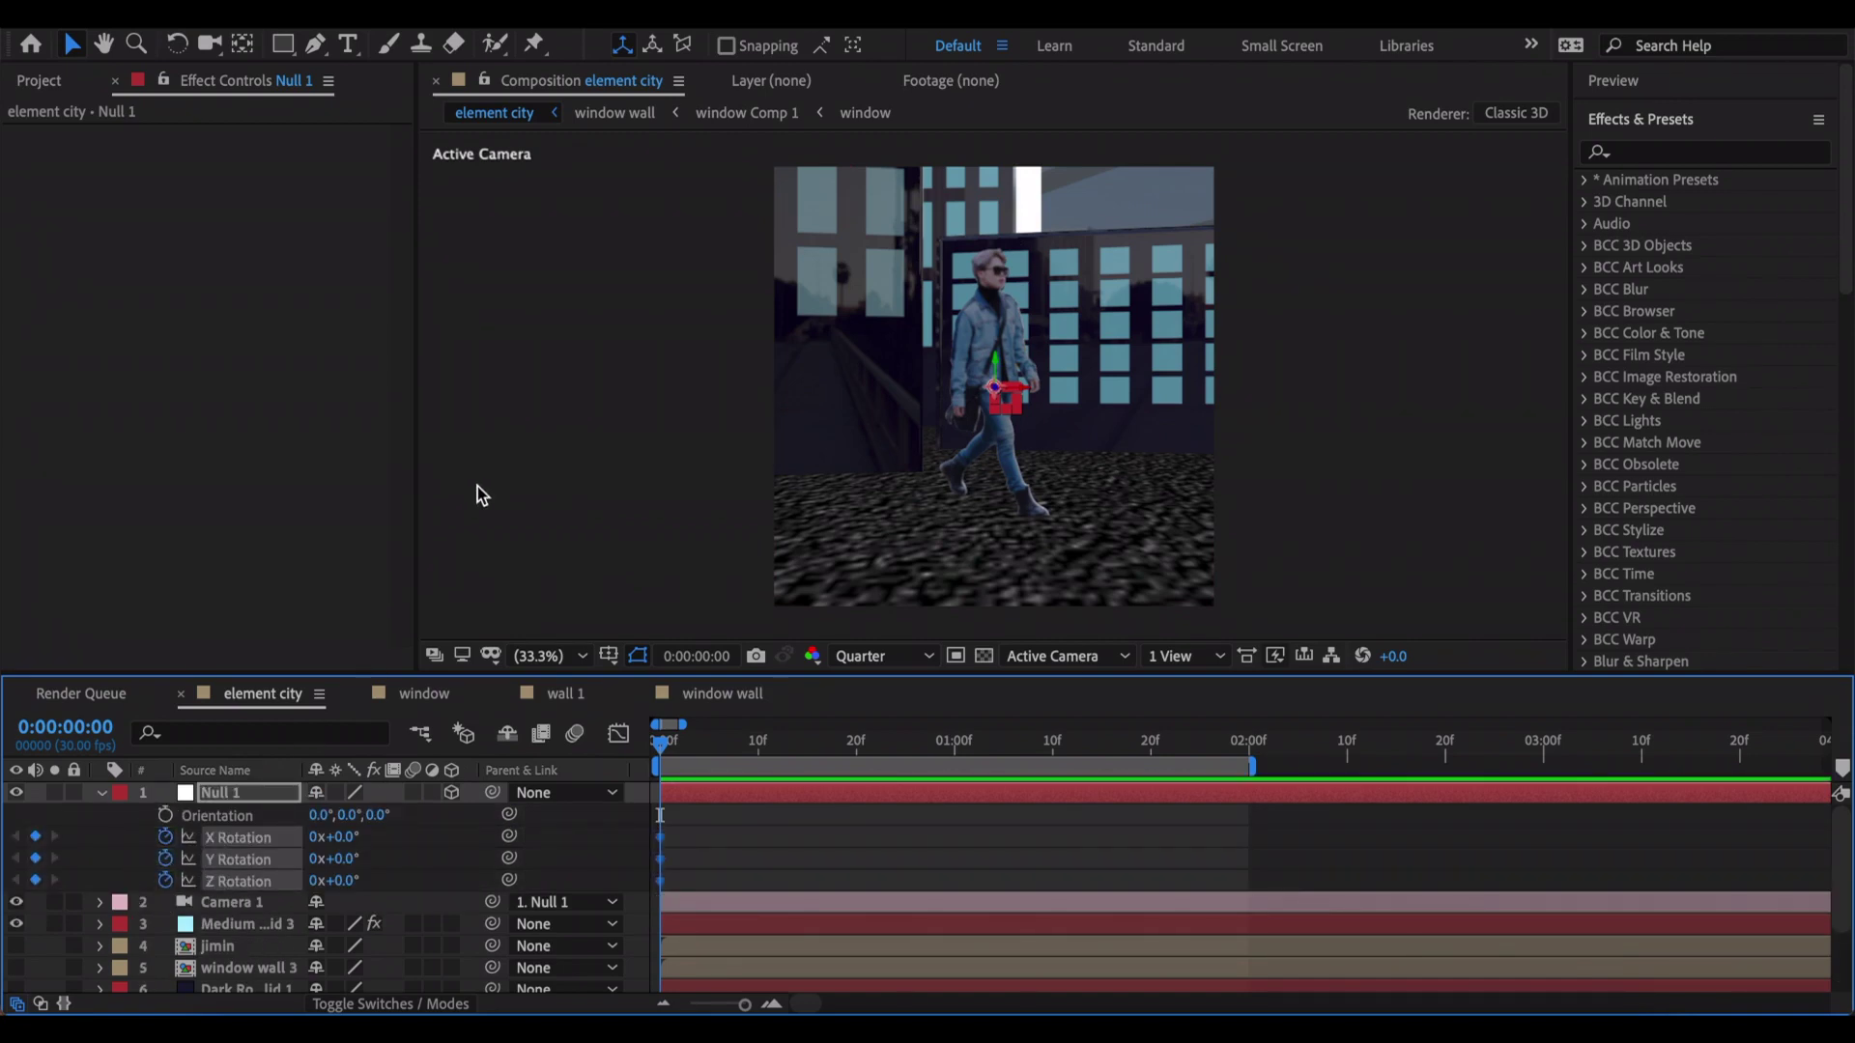
{"action": "key", "text": "p"}
{"action": "right_click", "coordinate": [244, 815]}
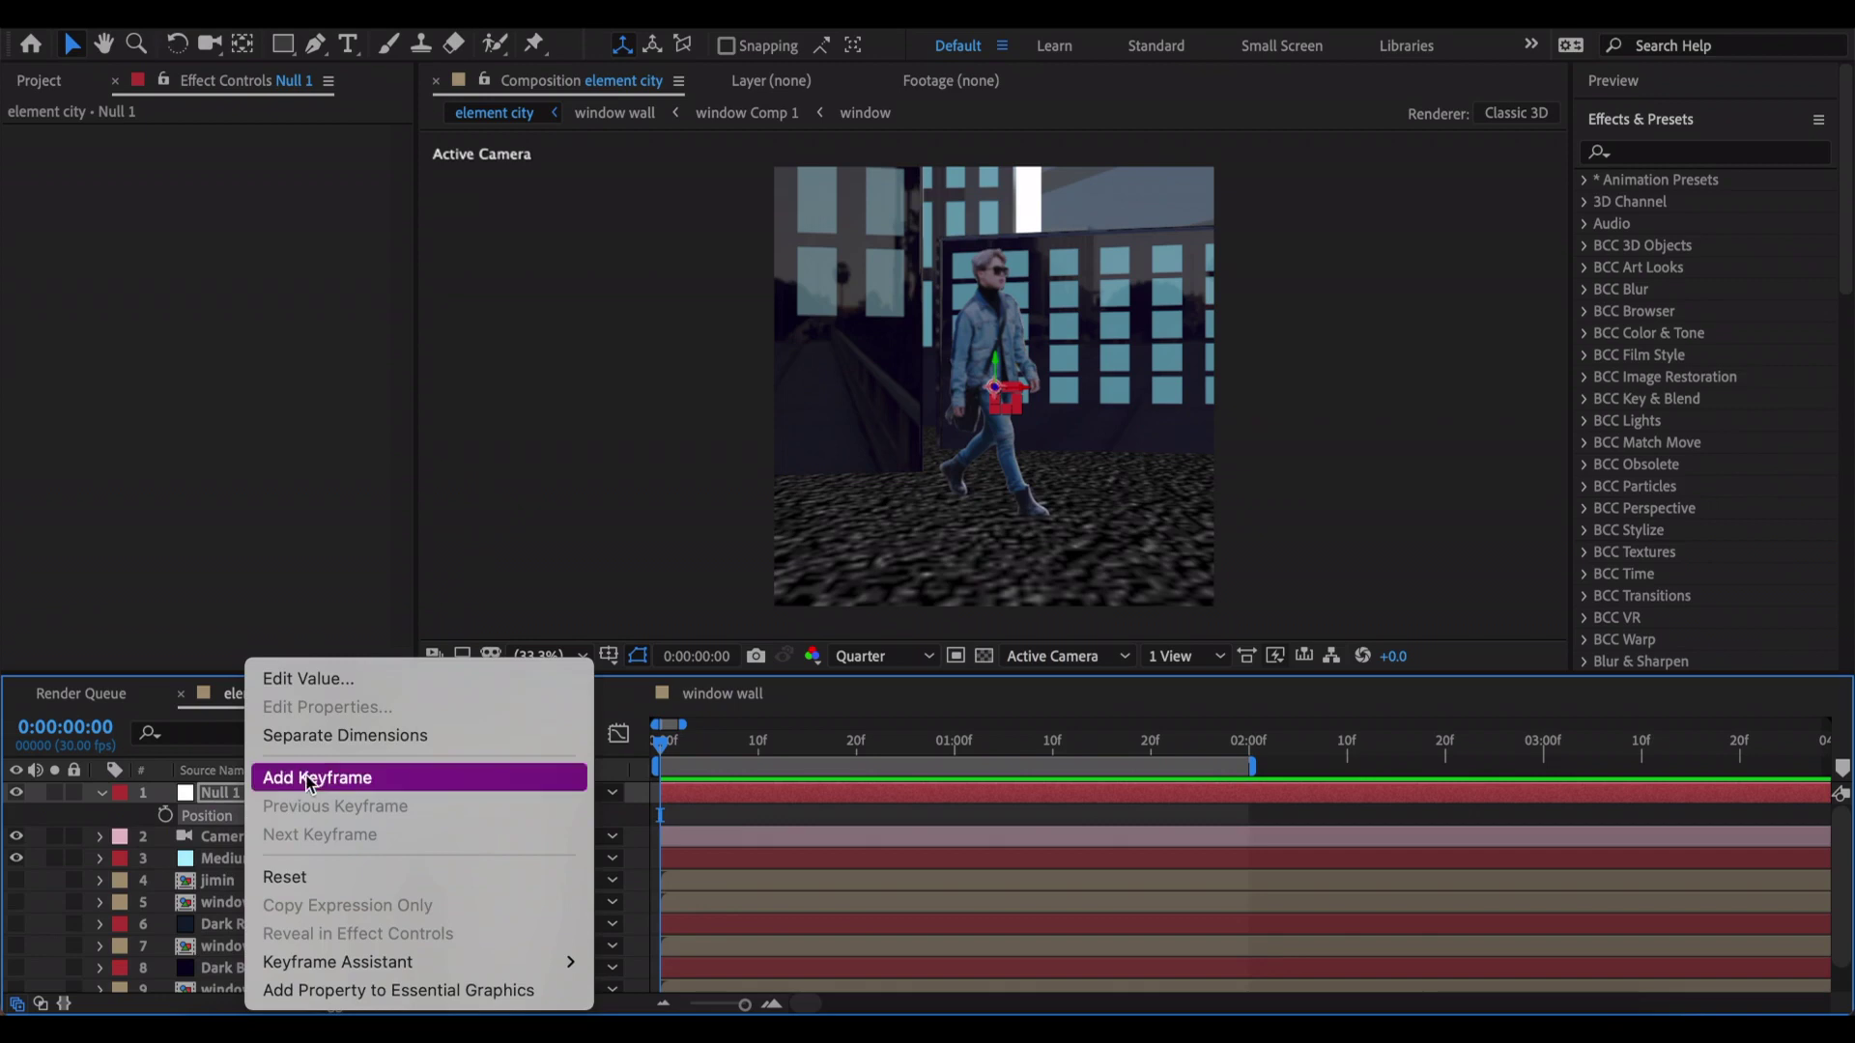
{"action": "left_click", "coordinate": [364, 735]}
{"action": "left_click_drag", "start_coordinate": [165, 814], "coordinate": [165, 859]}
{"action": "left_click", "coordinate": [710, 841]}
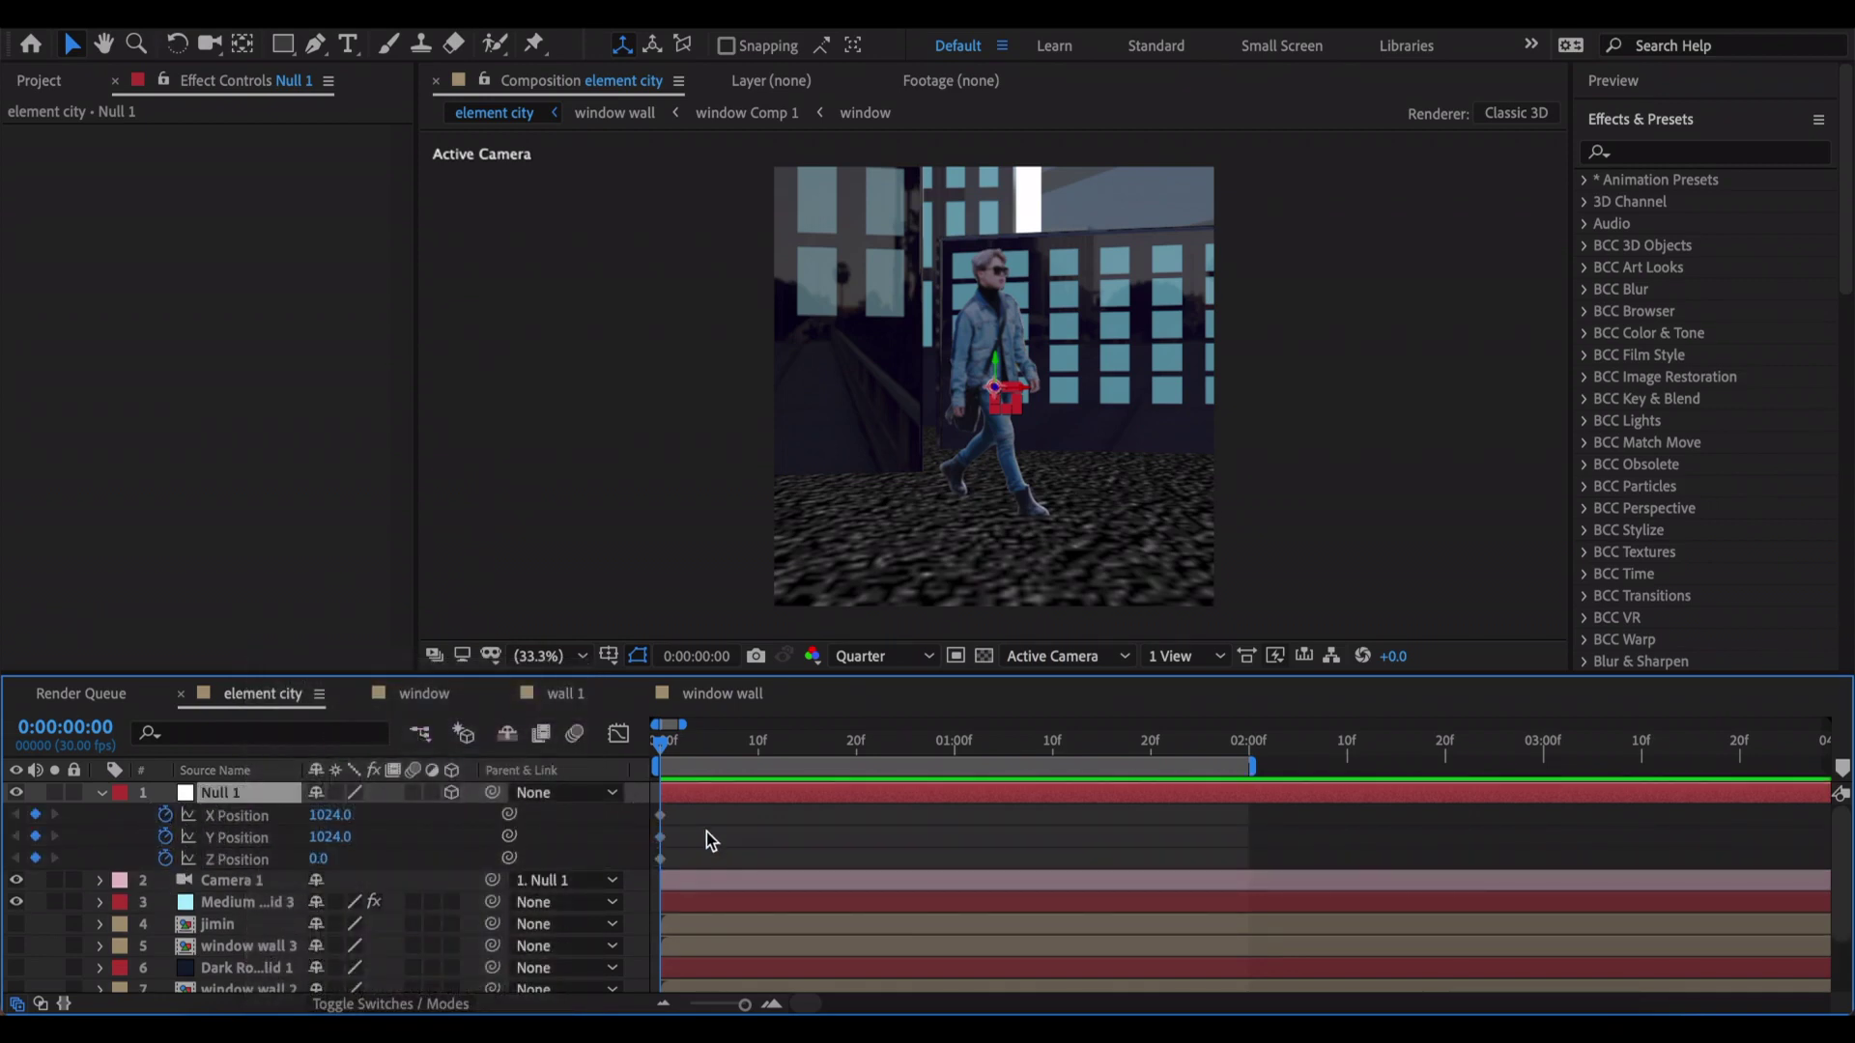
- Apply Easy Ease to all of Null 1's position and rotation keyframes
{"action": "key", "text": "shift+r"}
{"action": "left_click_drag", "start_coordinate": [703, 929], "coordinate": [641, 798]}
{"action": "key", "text": "F9"}
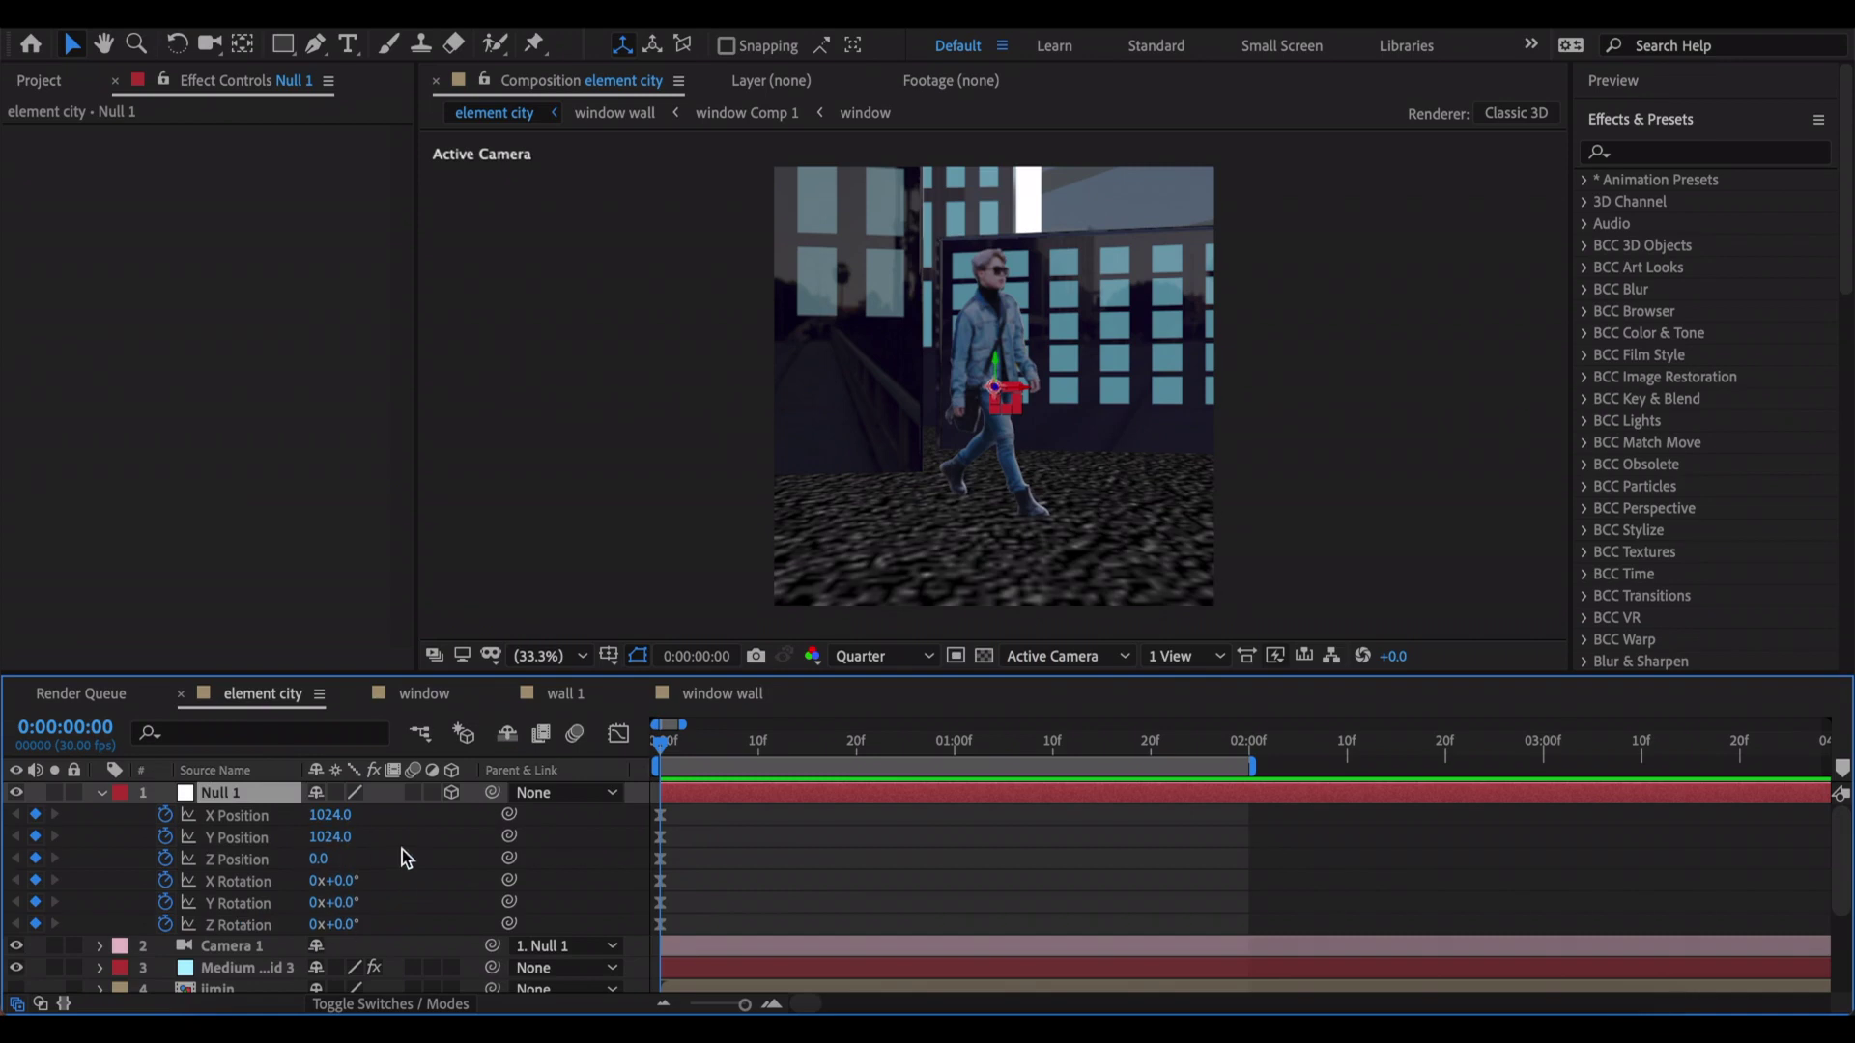
{"action": "key", "text": "u"}
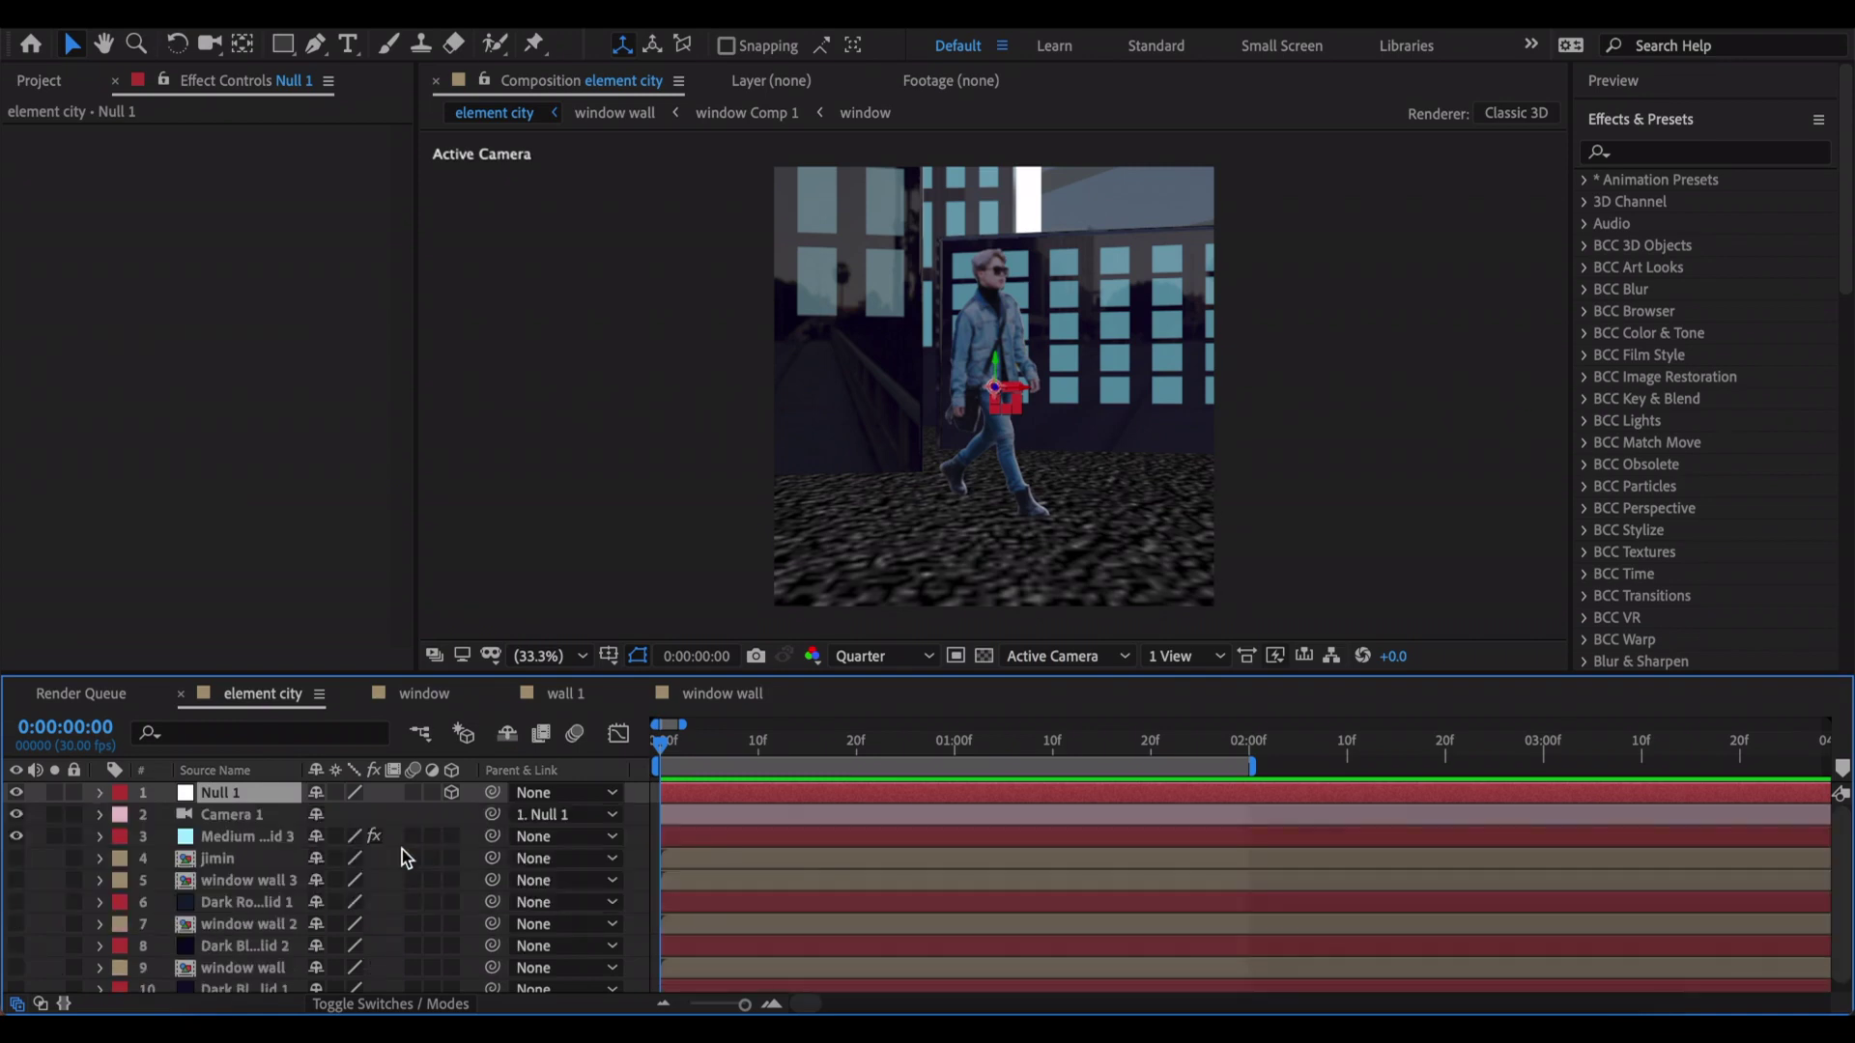
{"action": "key", "text": "p"}
{"action": "key", "text": "r"}
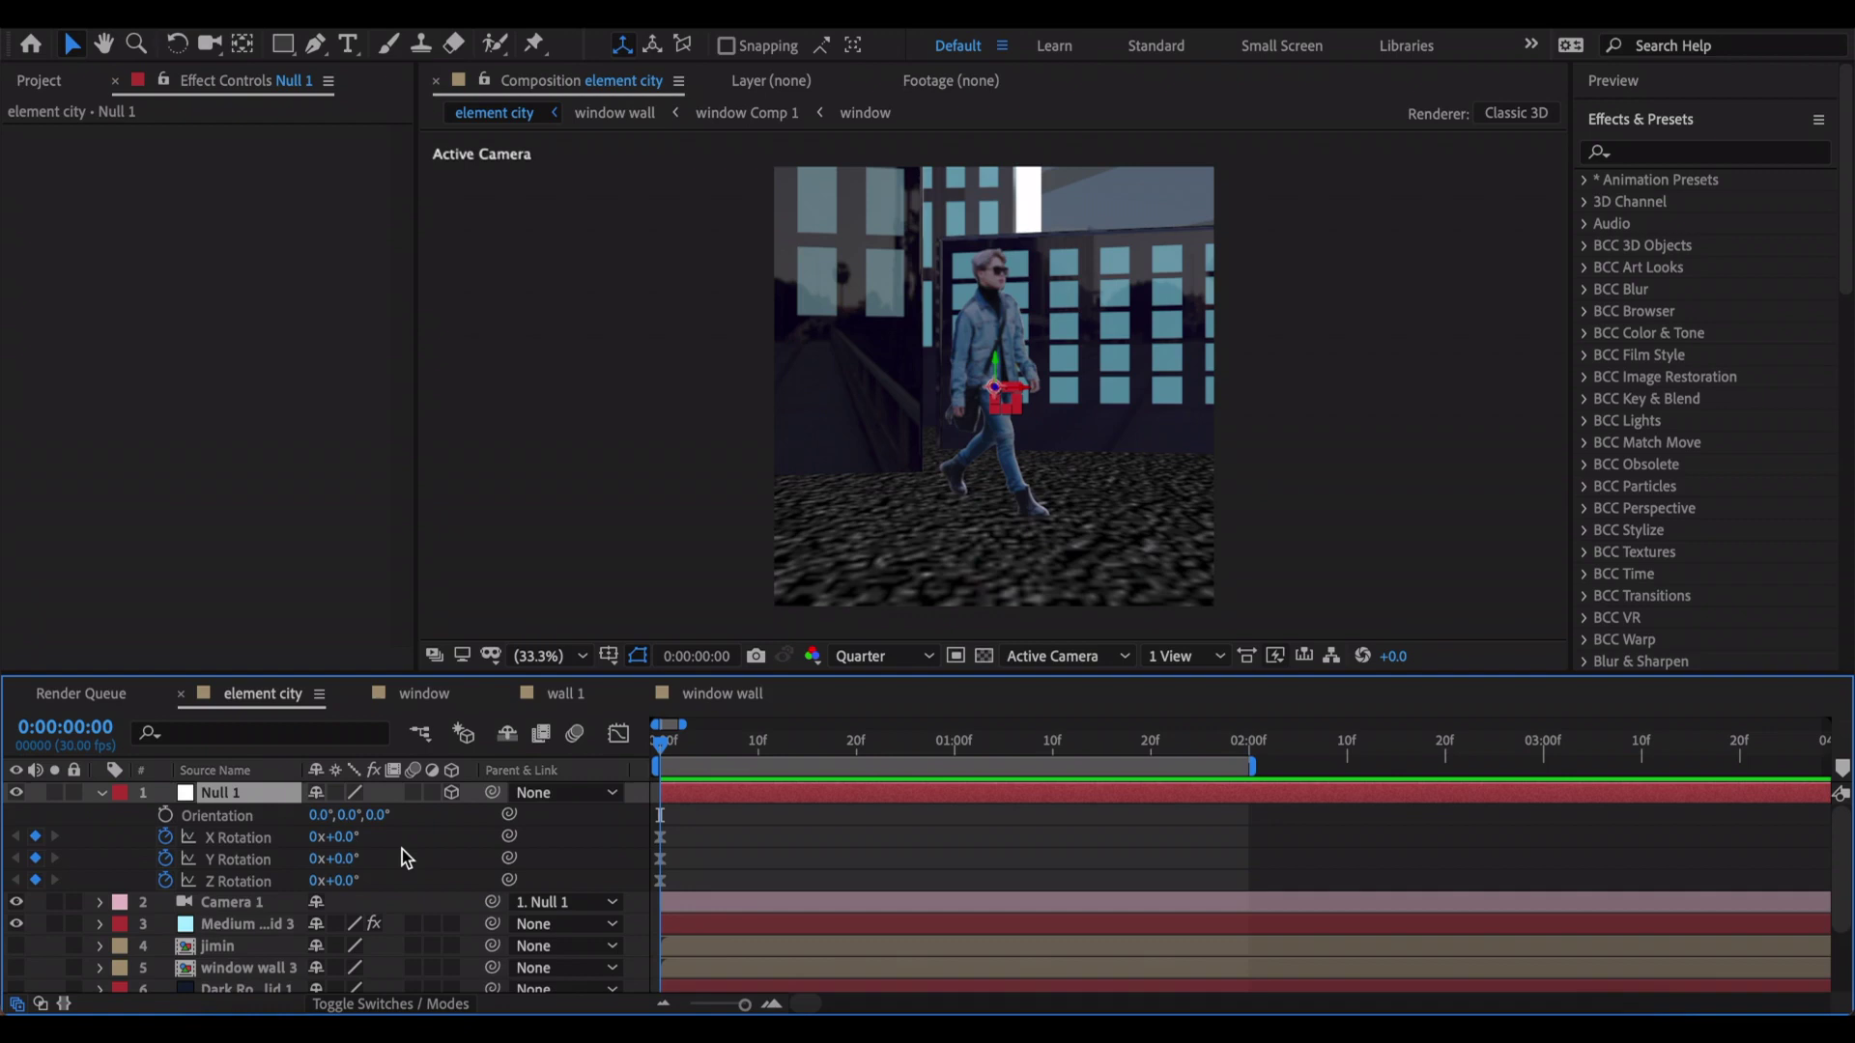
{"action": "key", "text": "p"}
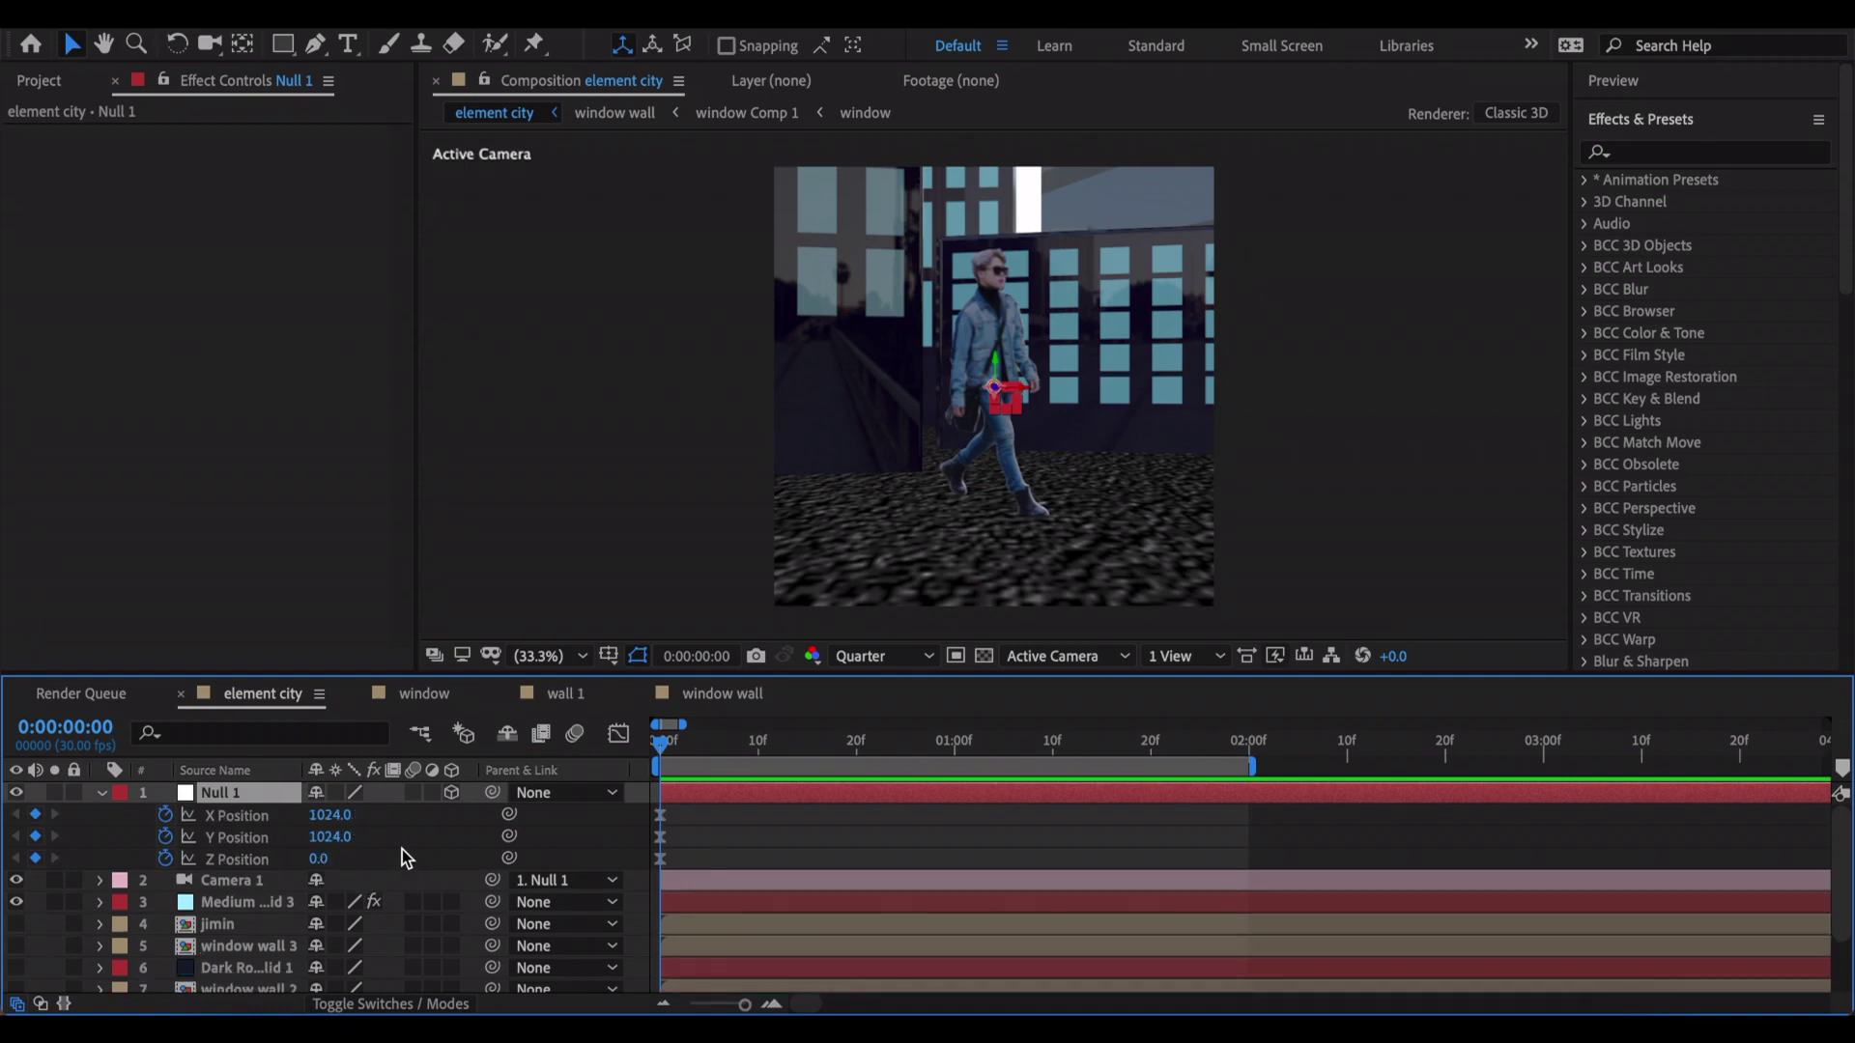
{"action": "key", "text": "shift+r"}
- Set Null 1's starting pose to X Position 1677, Y Position 995, Z Position -333 and Y Rotation 48°
{"action": "left_click_drag", "start_coordinate": [365, 899], "coordinate": [381, 898]}
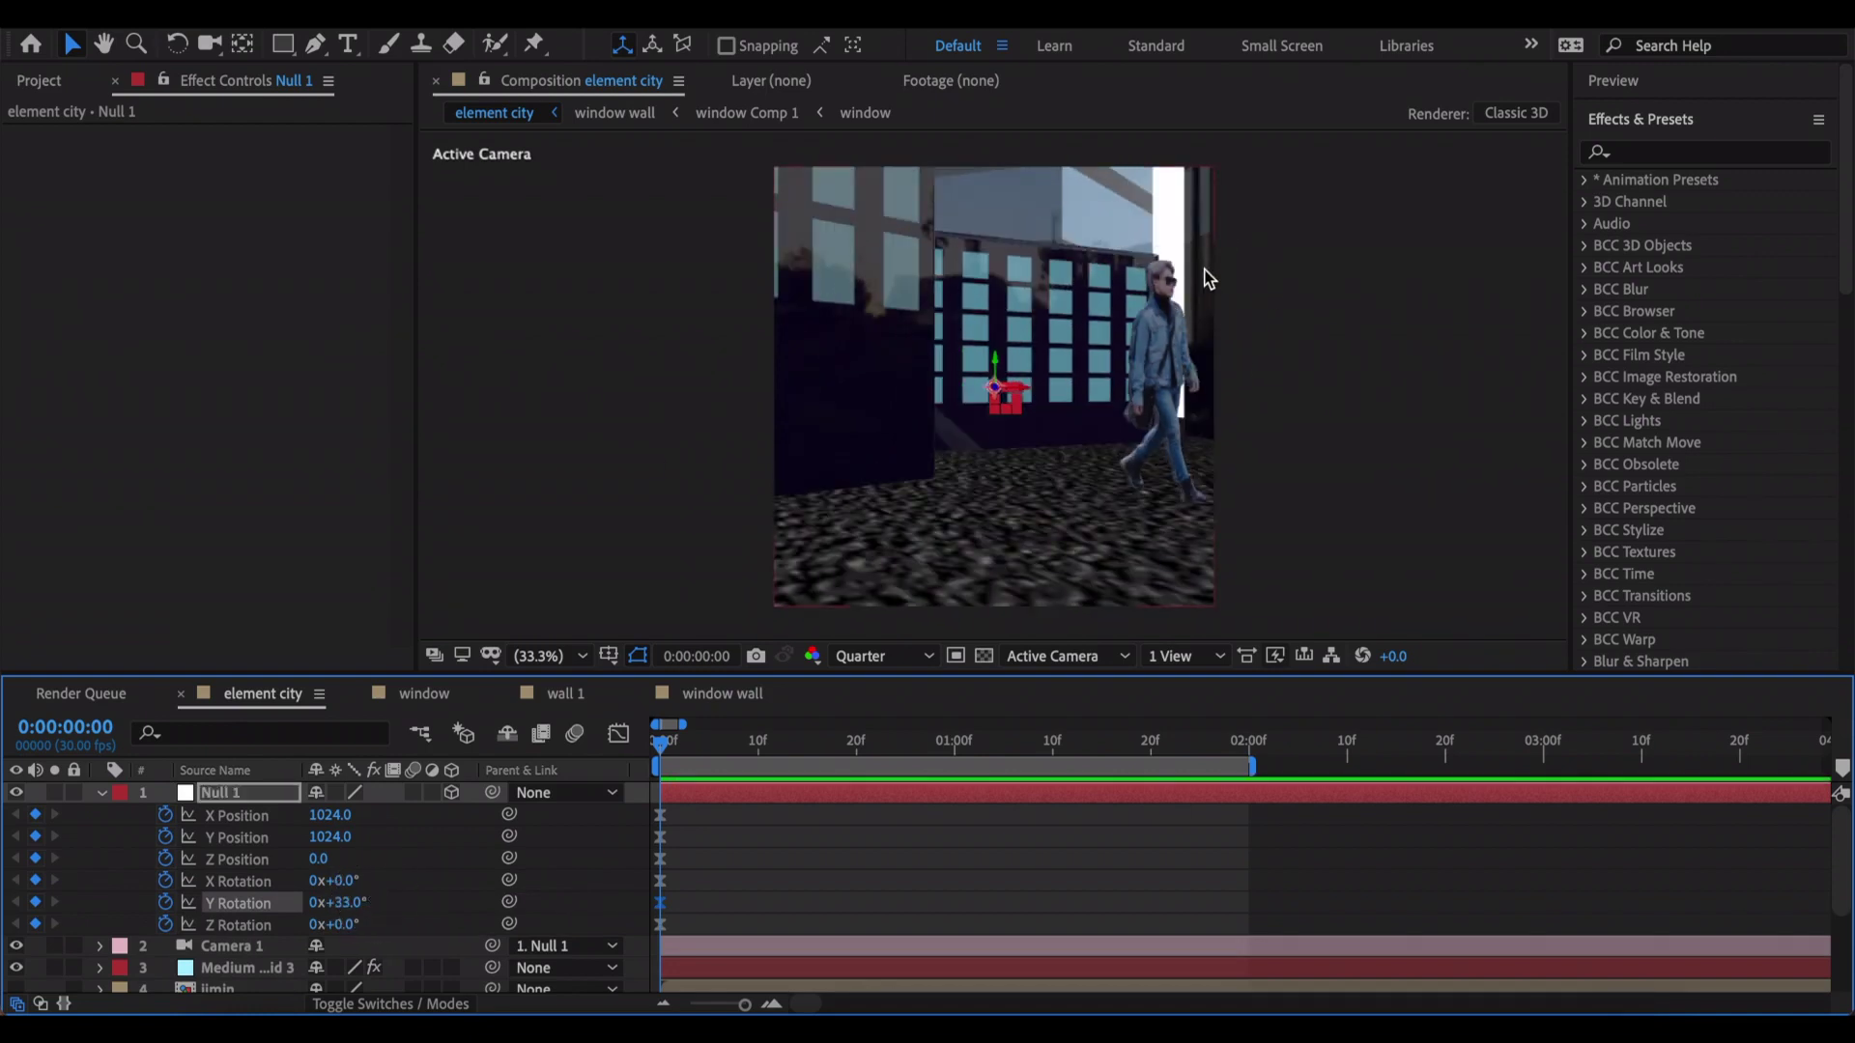
{"action": "left_click_drag", "start_coordinate": [319, 859], "coordinate": [243, 861]}
{"action": "left_click_drag", "start_coordinate": [314, 858], "coordinate": [204, 858]}
{"action": "left_click_drag", "start_coordinate": [339, 821], "coordinate": [358, 822]}
{"action": "key", "text": "ctrl+z"}
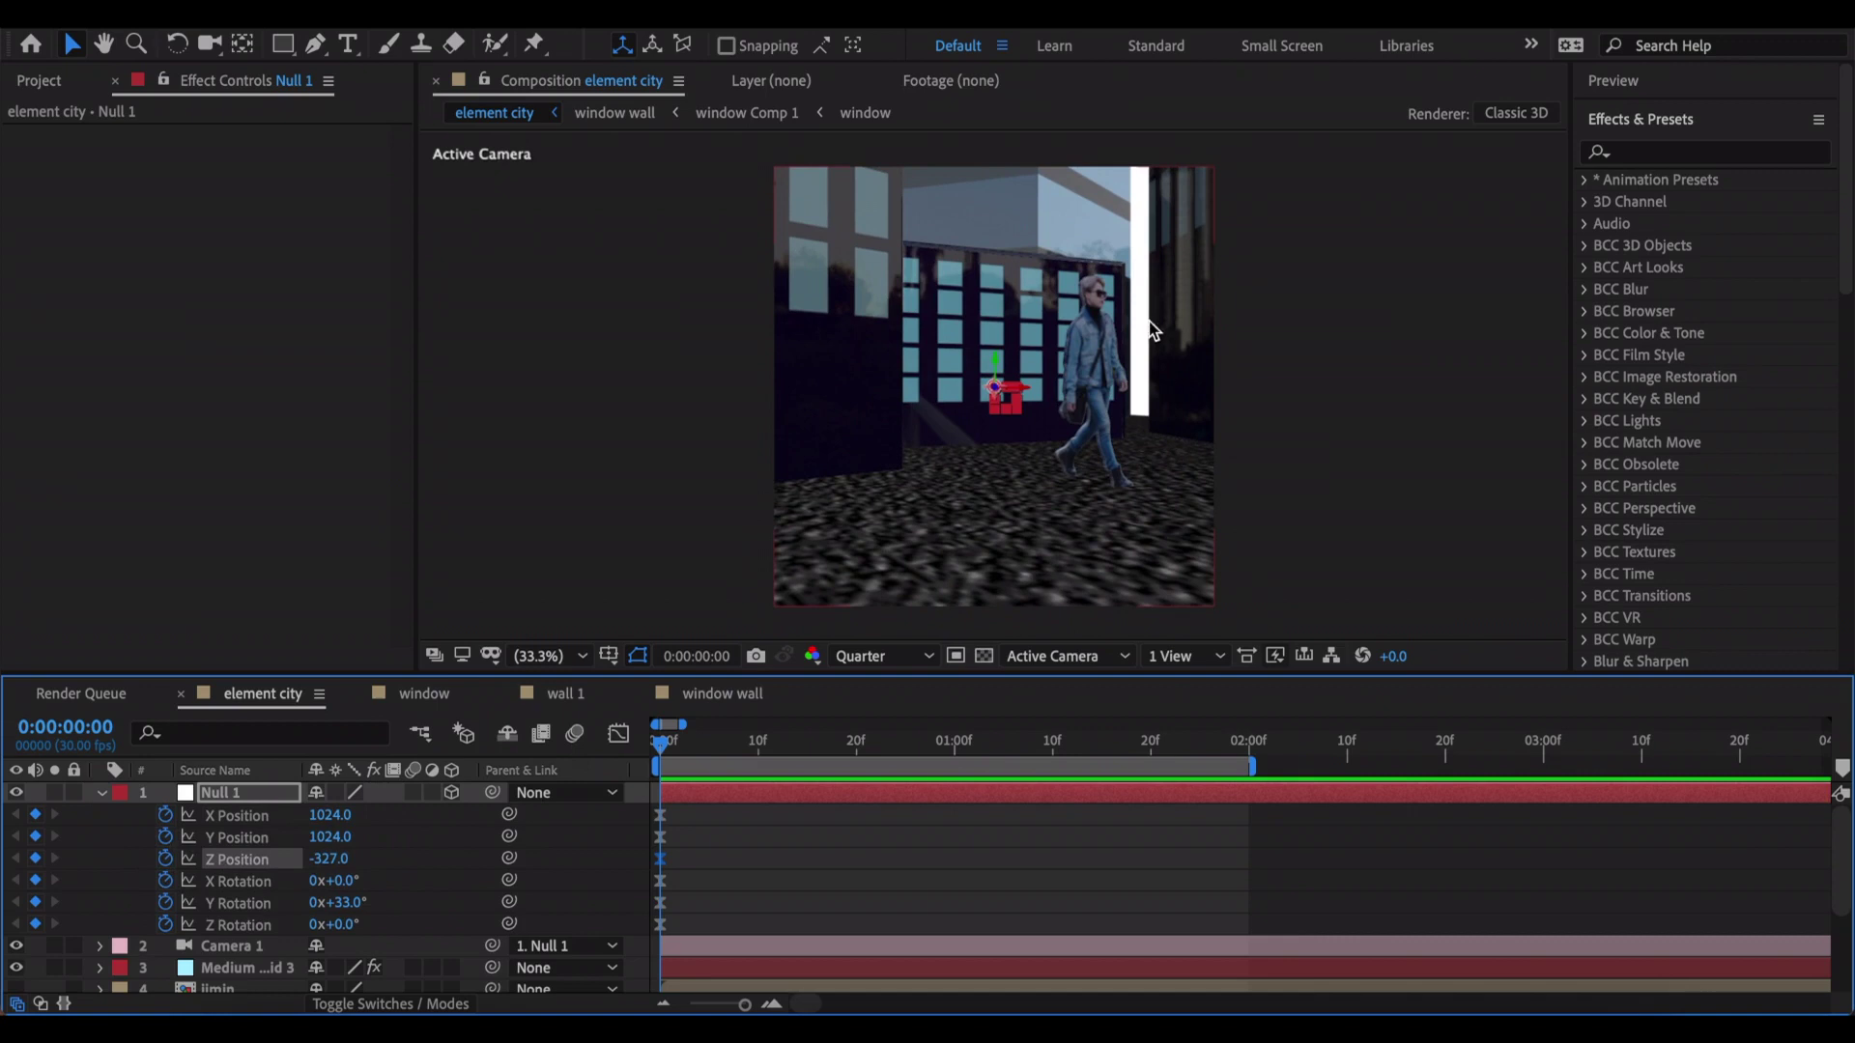
{"action": "left_click_drag", "start_coordinate": [329, 816], "coordinate": [464, 798]}
{"action": "left_click_drag", "start_coordinate": [329, 859], "coordinate": [421, 858]}
{"action": "left_click_drag", "start_coordinate": [323, 816], "coordinate": [531, 810]}
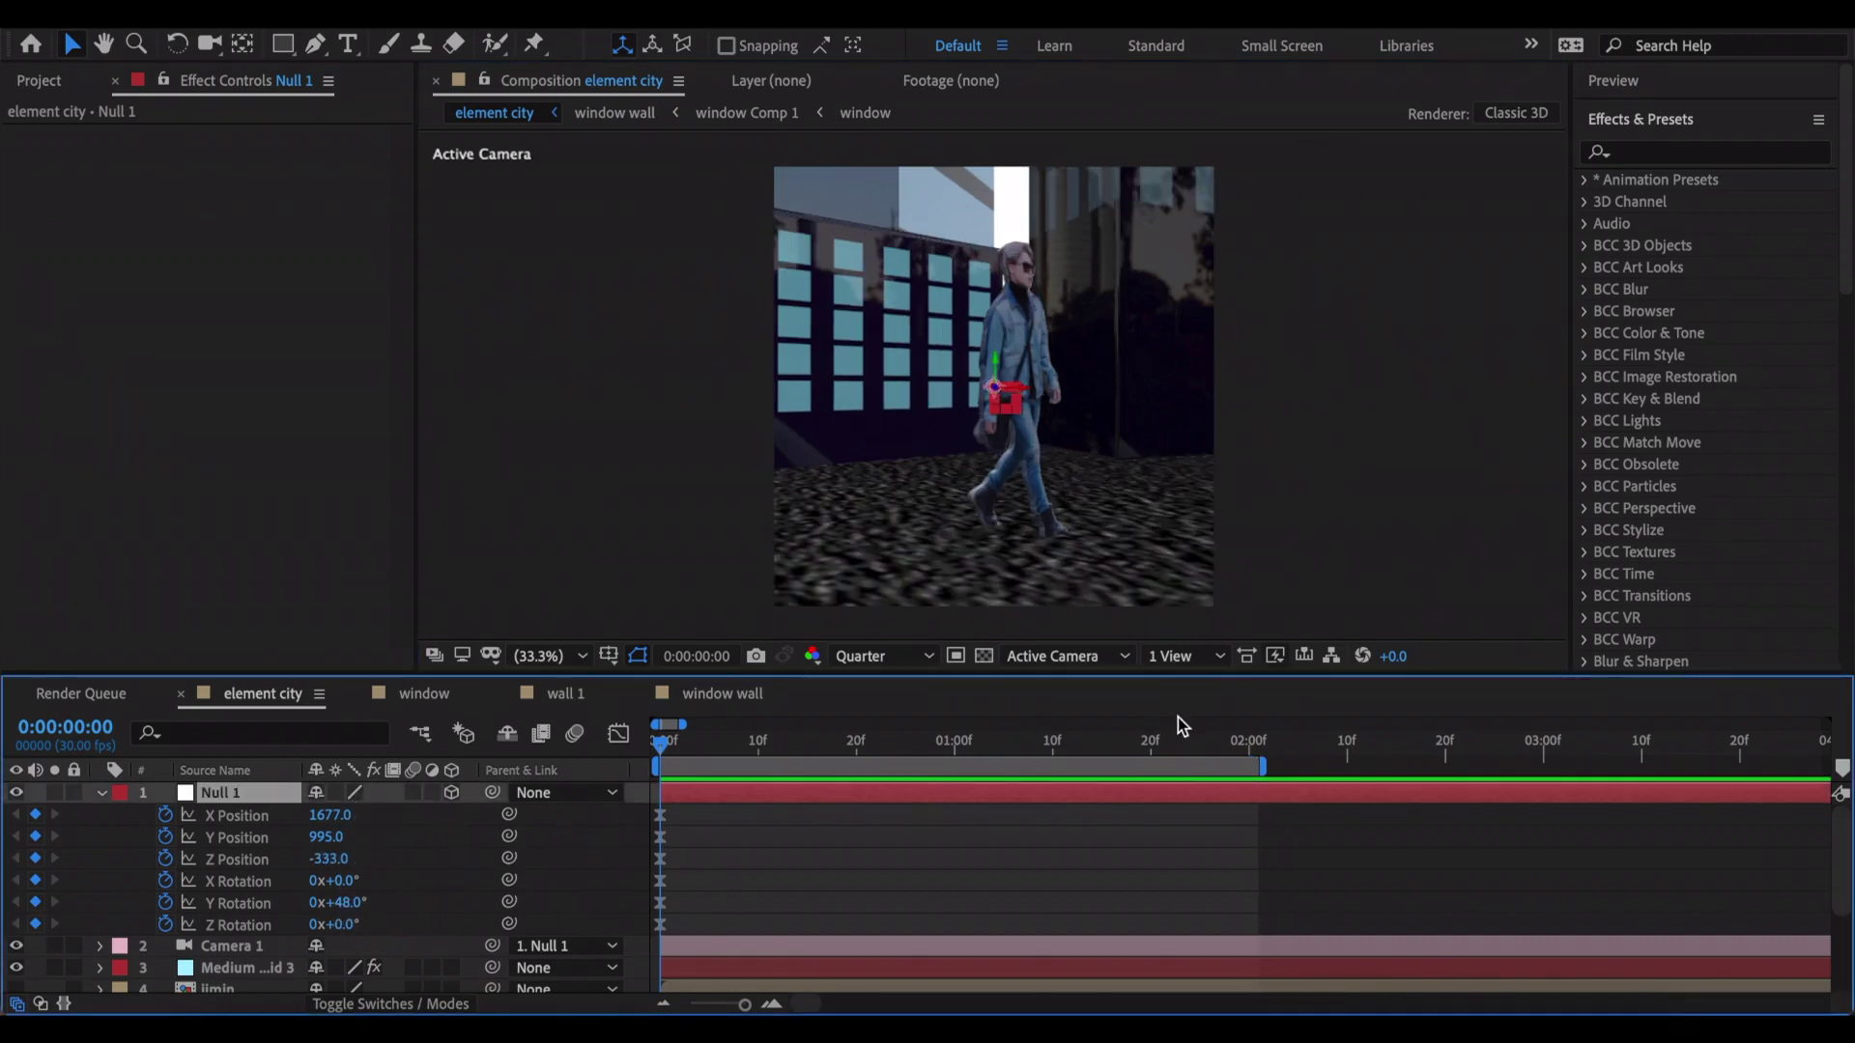
- At 0:00:02:00, keyframe Null 1's X Position at 606, Z Position at -364 and Y Rotation at -38°
{"action": "left_click_drag", "start_coordinate": [1181, 732], "coordinate": [1249, 744]}
{"action": "left_click_drag", "start_coordinate": [351, 903], "coordinate": [242, 905]}
{"action": "left_click_drag", "start_coordinate": [335, 817], "coordinate": [224, 817]}
{"action": "left_click_drag", "start_coordinate": [340, 904], "coordinate": [354, 906]}
{"action": "left_click_drag", "start_coordinate": [331, 818], "coordinate": [252, 816]}
{"action": "left_click_drag", "start_coordinate": [332, 859], "coordinate": [349, 899]}
{"action": "left_click_drag", "start_coordinate": [331, 817], "coordinate": [214, 823]}
{"action": "left_click", "coordinate": [415, 833]}
{"action": "left_click_drag", "start_coordinate": [664, 753], "coordinate": [1251, 751]}
- Enable motion blur for the composition and for the Medium Cyan Solid 3 layer
{"action": "left_click", "coordinate": [579, 734]}
{"action": "scroll", "coordinate": [427, 890], "scroll_direction": "down", "scroll_amount": 2}
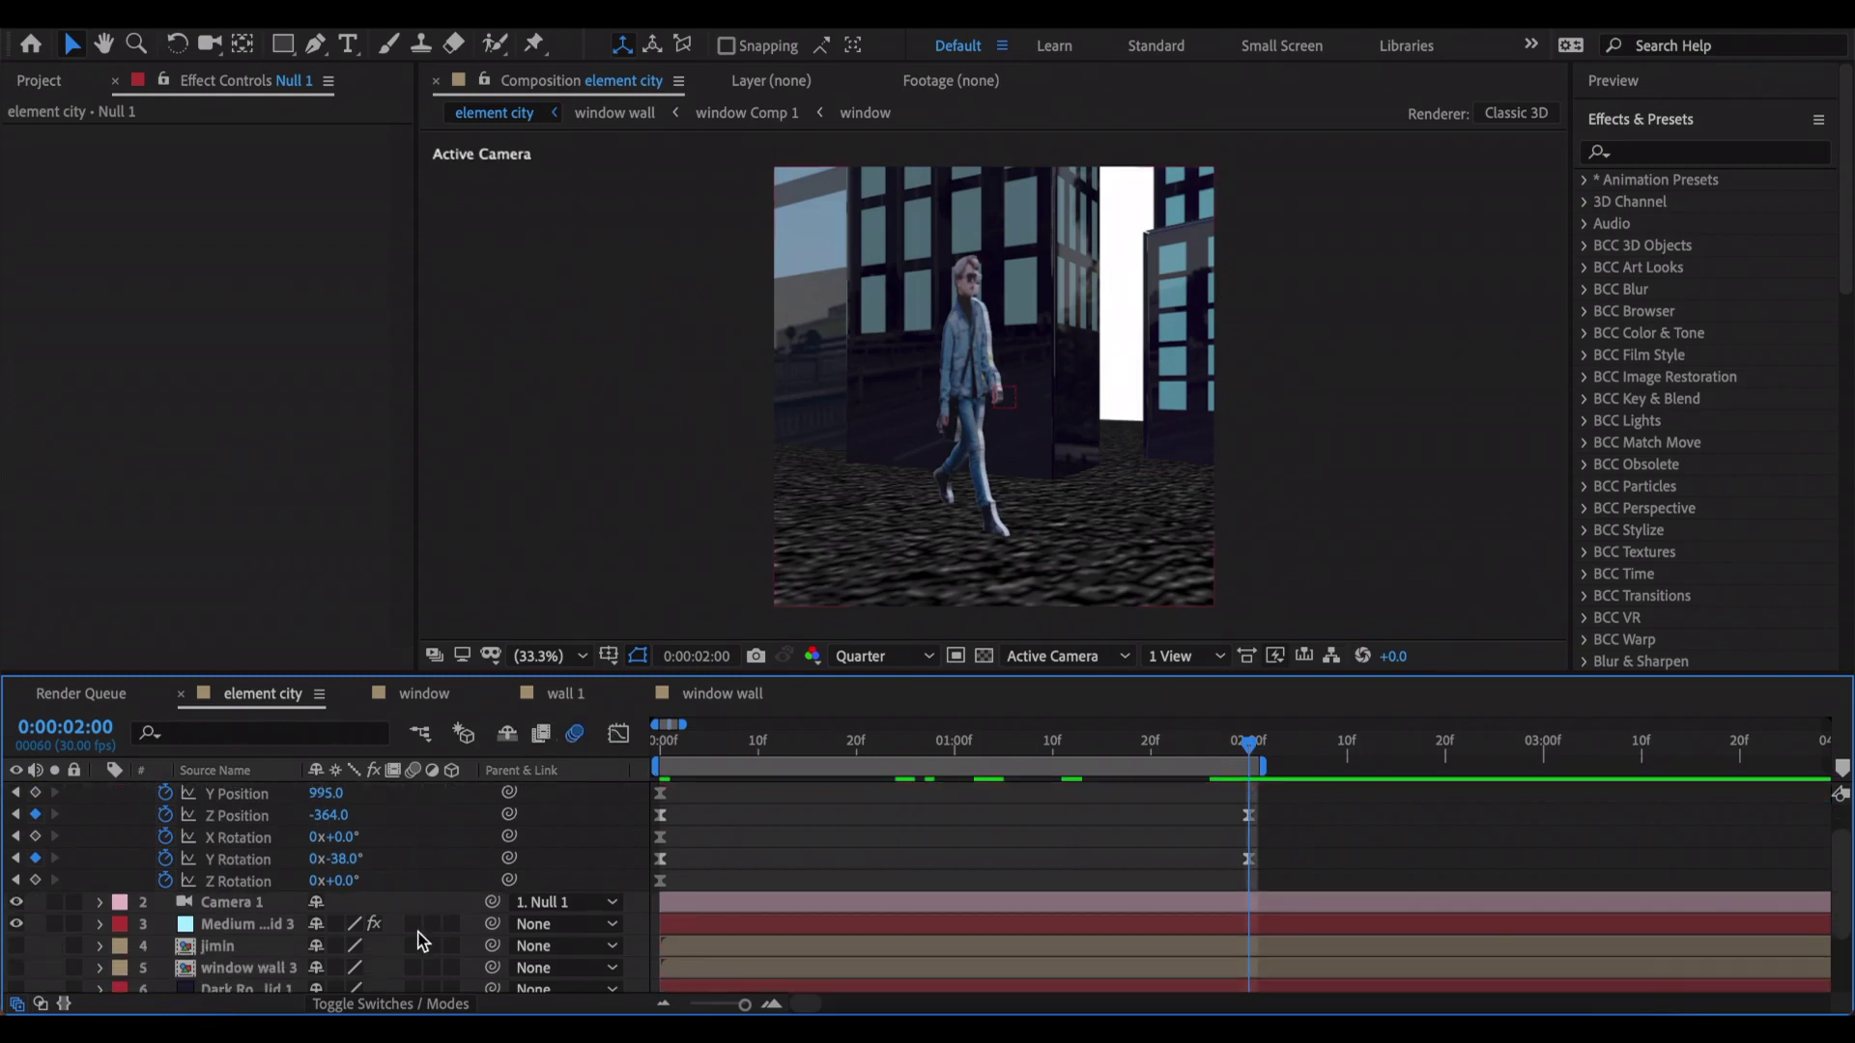
{"action": "scroll", "coordinate": [1283, 843], "scroll_direction": "up", "scroll_amount": 2}
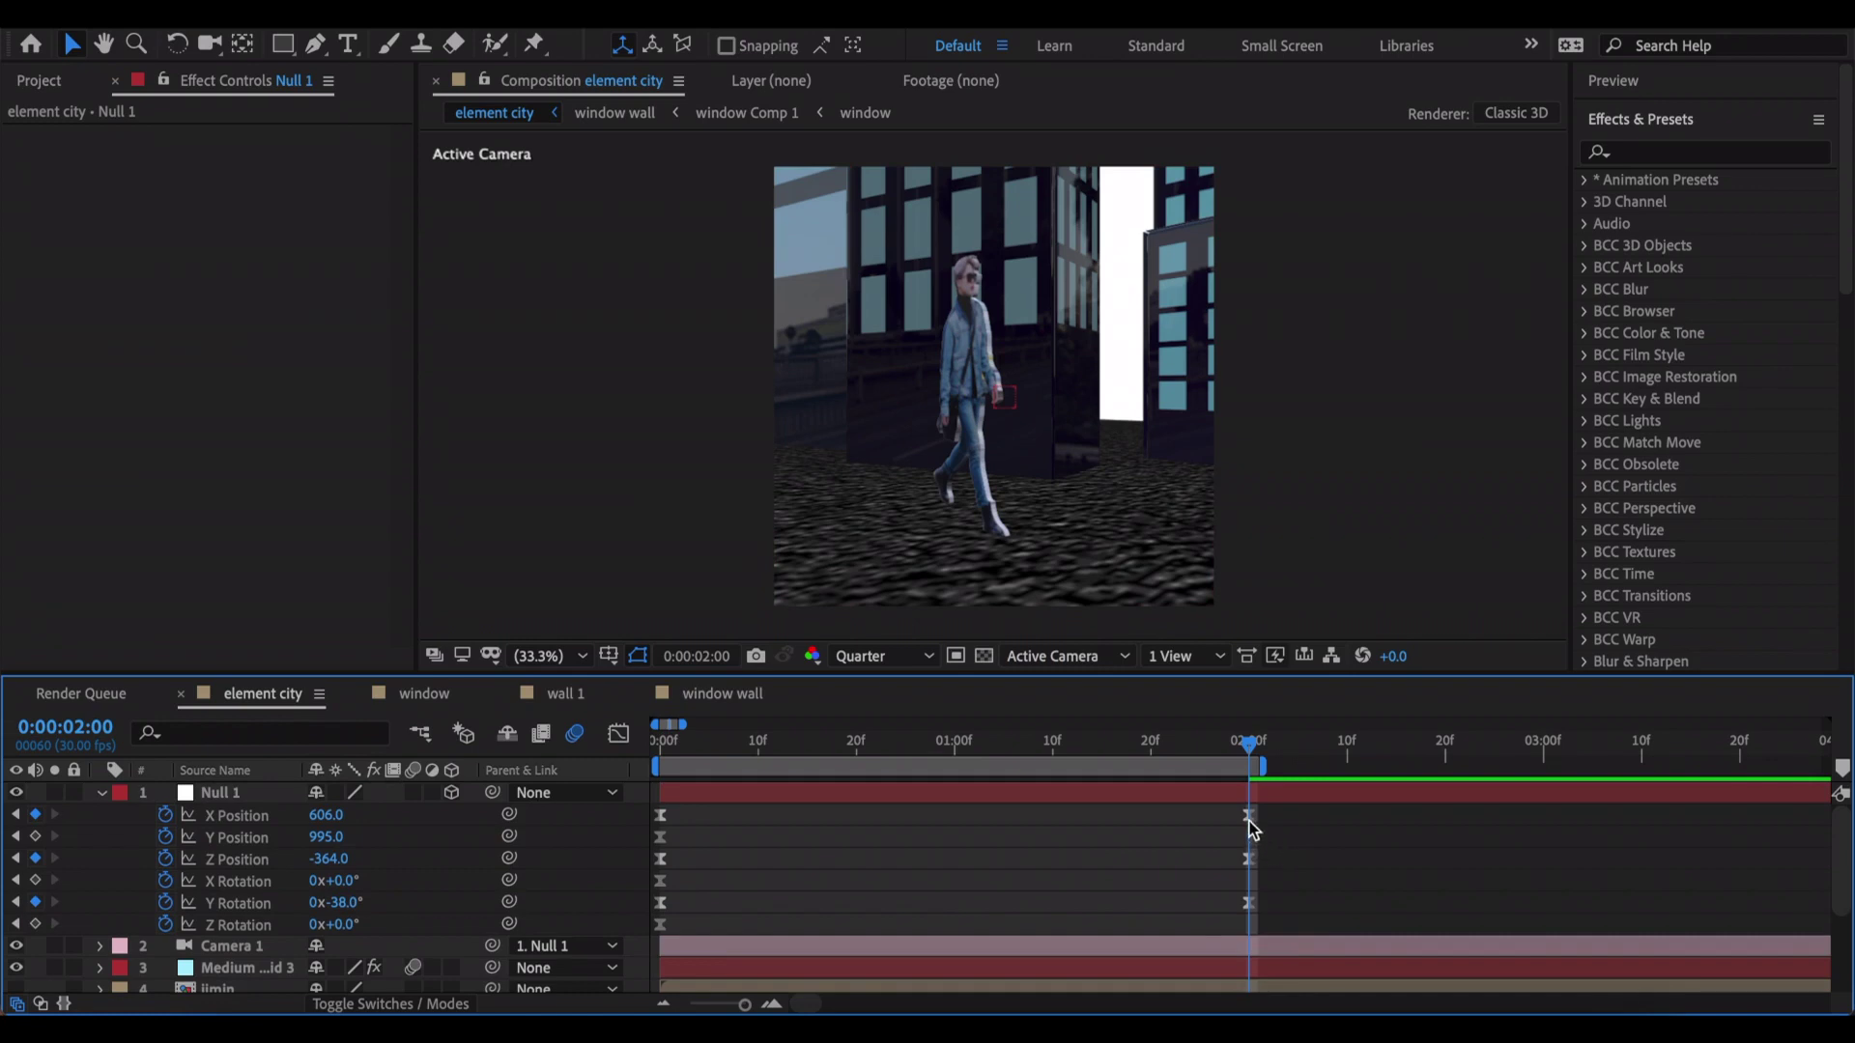
- Reshape Null 1's X Position value curve so it changes steeply at both ends and slowly in the middle
{"action": "left_click", "coordinate": [1248, 818]}
{"action": "key", "text": "shift+F3"}
{"action": "left_click_drag", "start_coordinate": [862, 798], "coordinate": [659, 877]}
{"action": "left_click_drag", "start_coordinate": [1152, 941], "coordinate": [1334, 880]}
{"action": "left_click", "coordinate": [624, 739]}
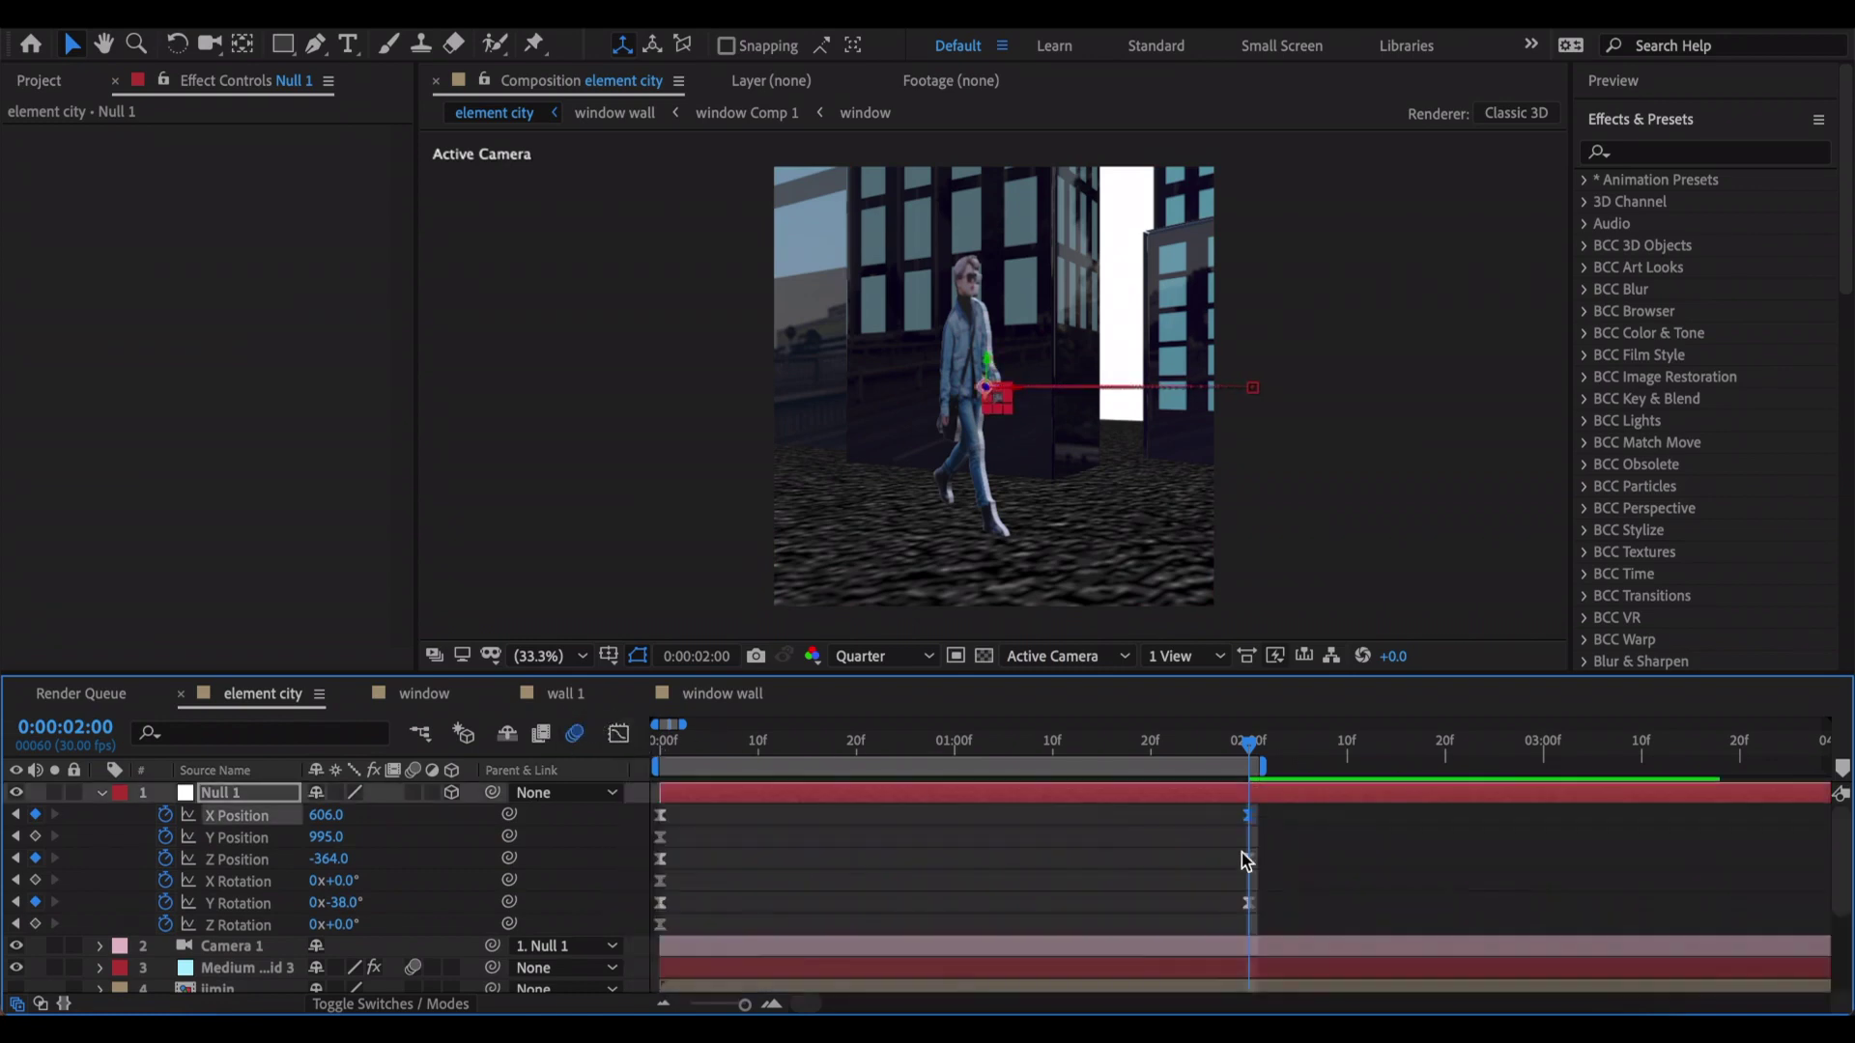
- Reshape Null 1's Z Position value curve with steep handles at its first and last keyframes
{"action": "left_click", "coordinate": [1246, 859]}
{"action": "left_click", "coordinate": [619, 735]}
{"action": "left_click_drag", "start_coordinate": [850, 794], "coordinate": [659, 879]}
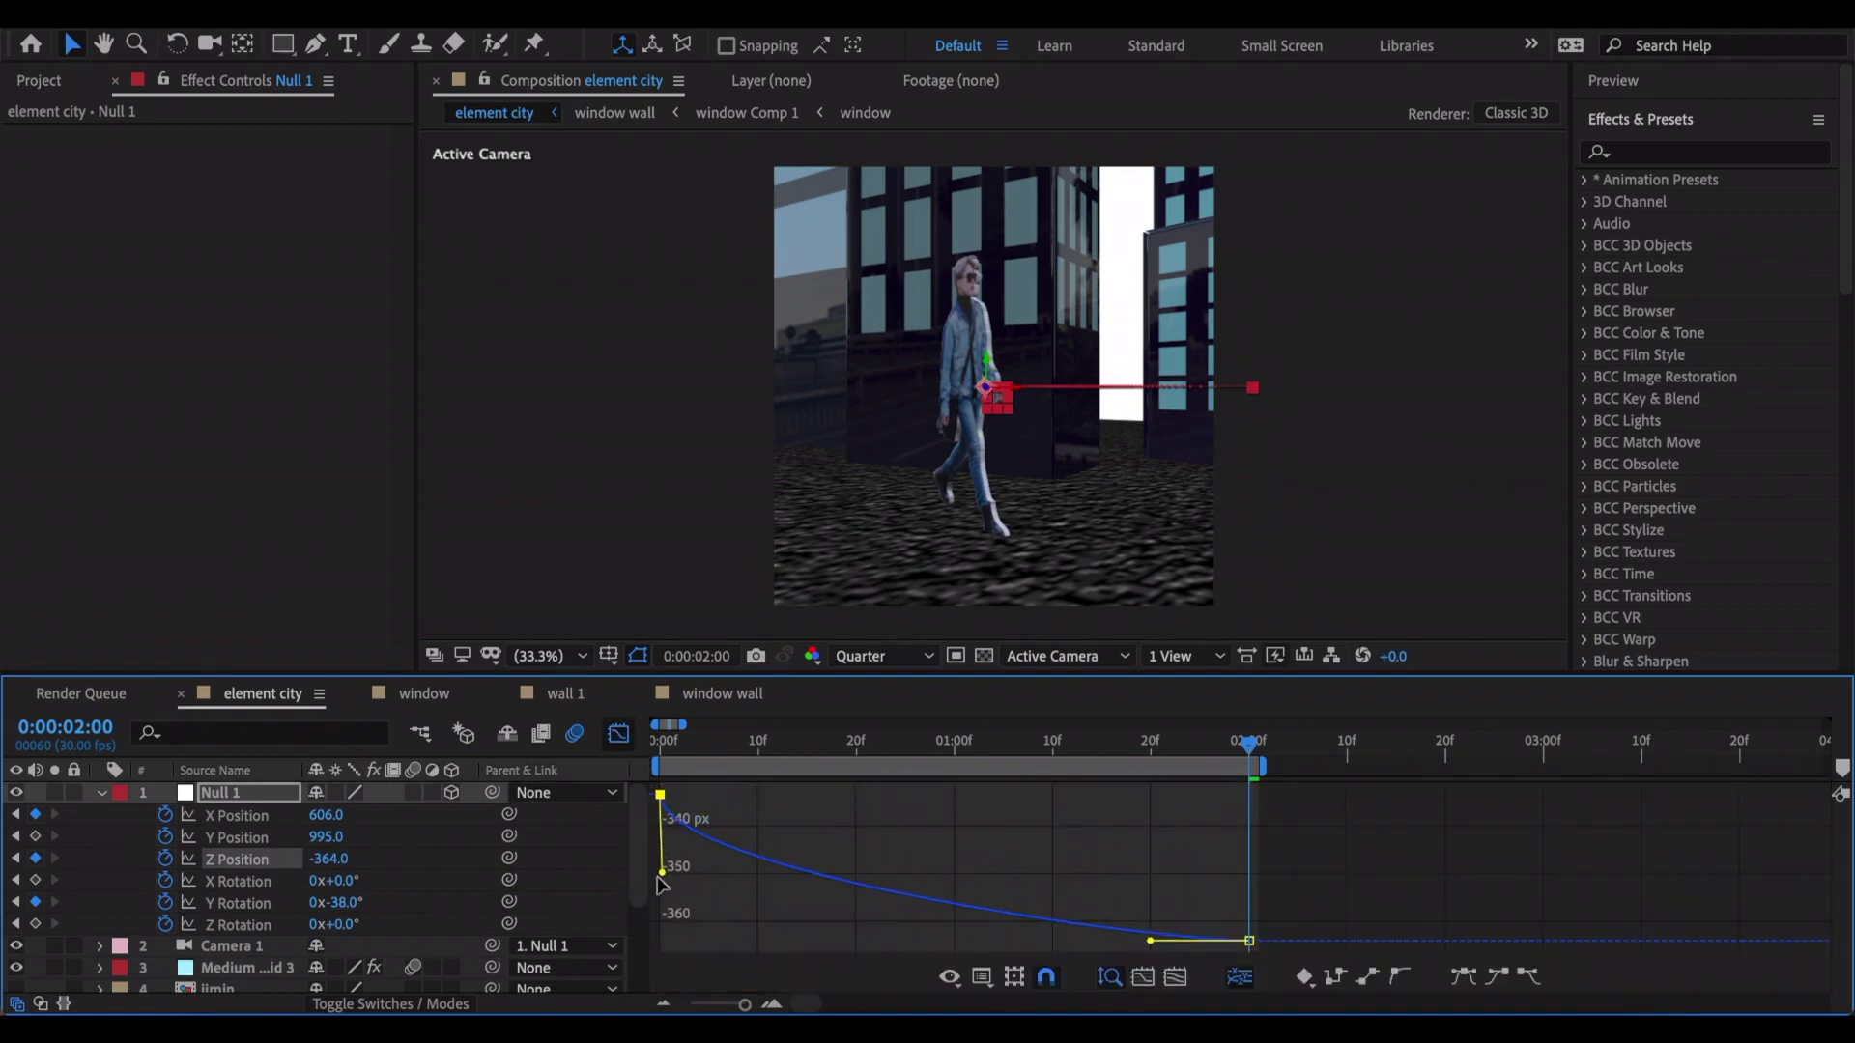
{"action": "left_click_drag", "start_coordinate": [1150, 940], "coordinate": [1276, 879]}
{"action": "key", "text": "shift+F3"}
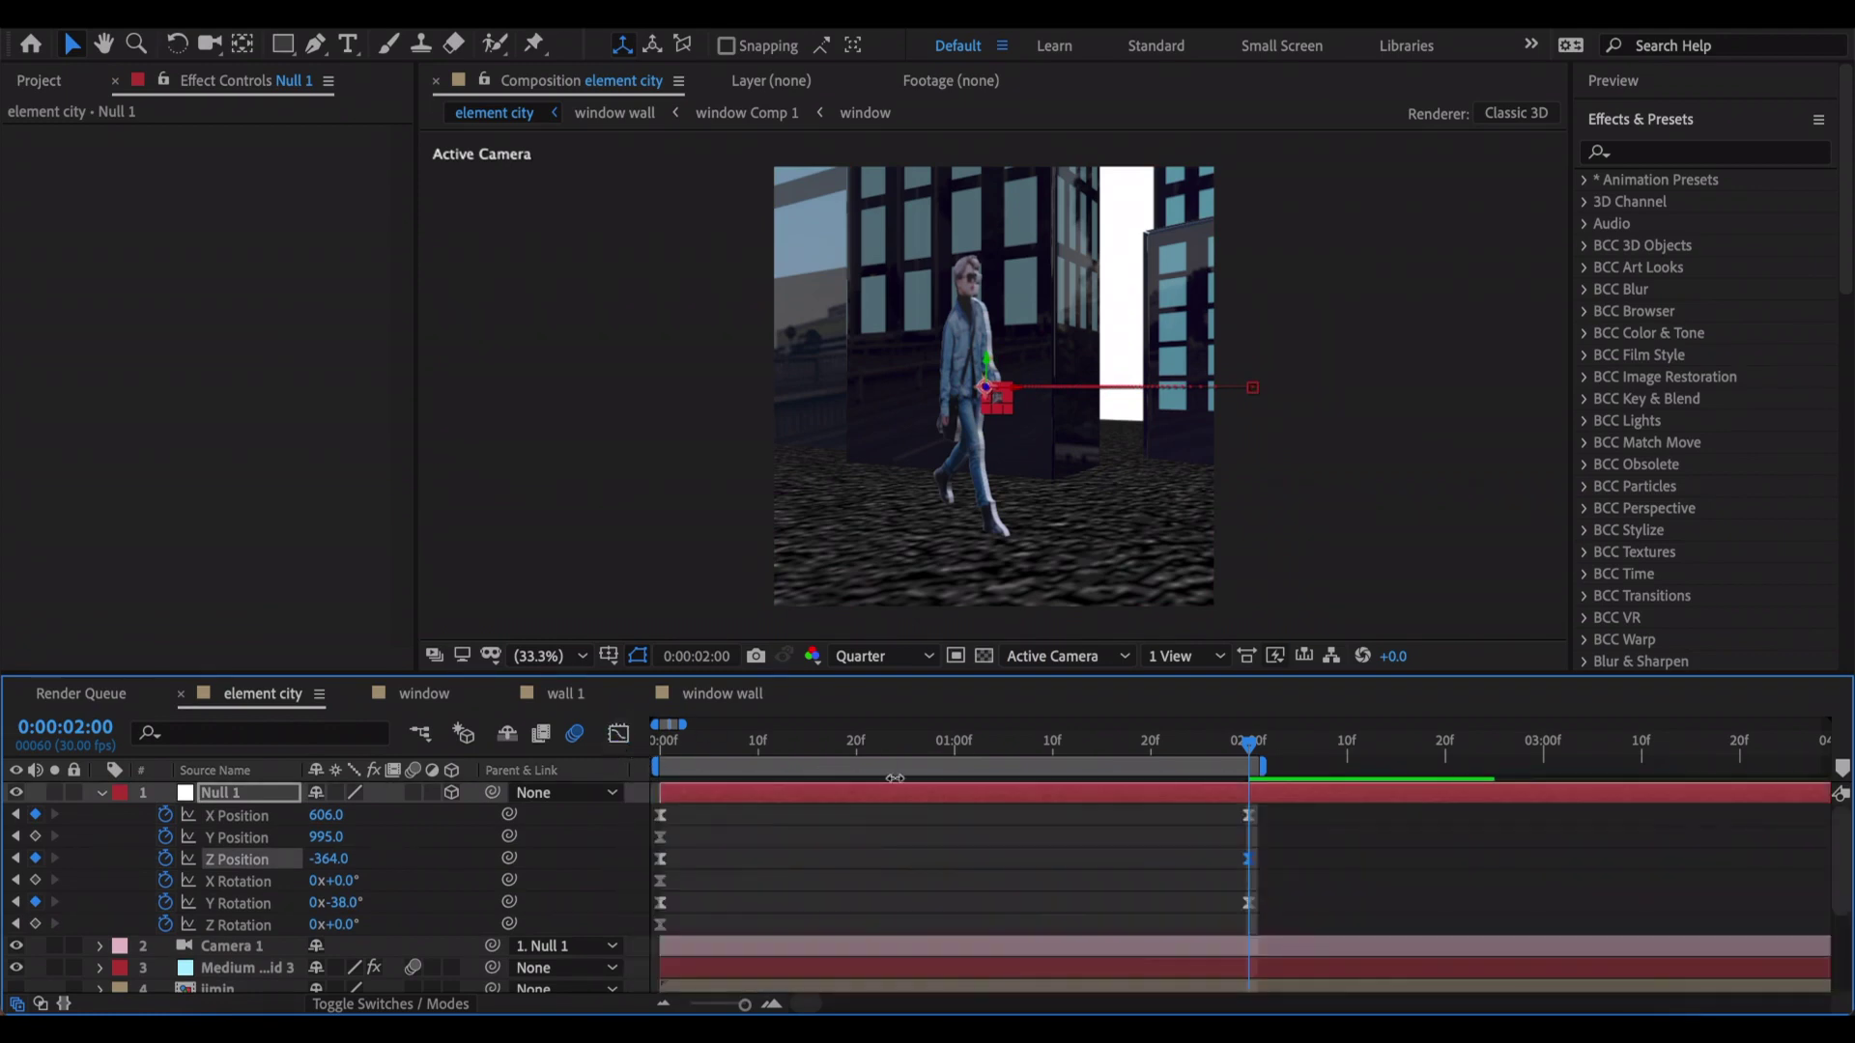
- Reshape Null 1's Y Rotation value curve to start and end steeply with a slow middle section
{"action": "left_click", "coordinate": [1247, 904]}
{"action": "left_click", "coordinate": [621, 735]}
{"action": "left_click_drag", "start_coordinate": [854, 793], "coordinate": [657, 873]}
{"action": "left_click_drag", "start_coordinate": [1150, 940], "coordinate": [1265, 881]}
{"action": "left_click", "coordinate": [620, 734]}
{"action": "left_click", "coordinate": [1250, 815]}
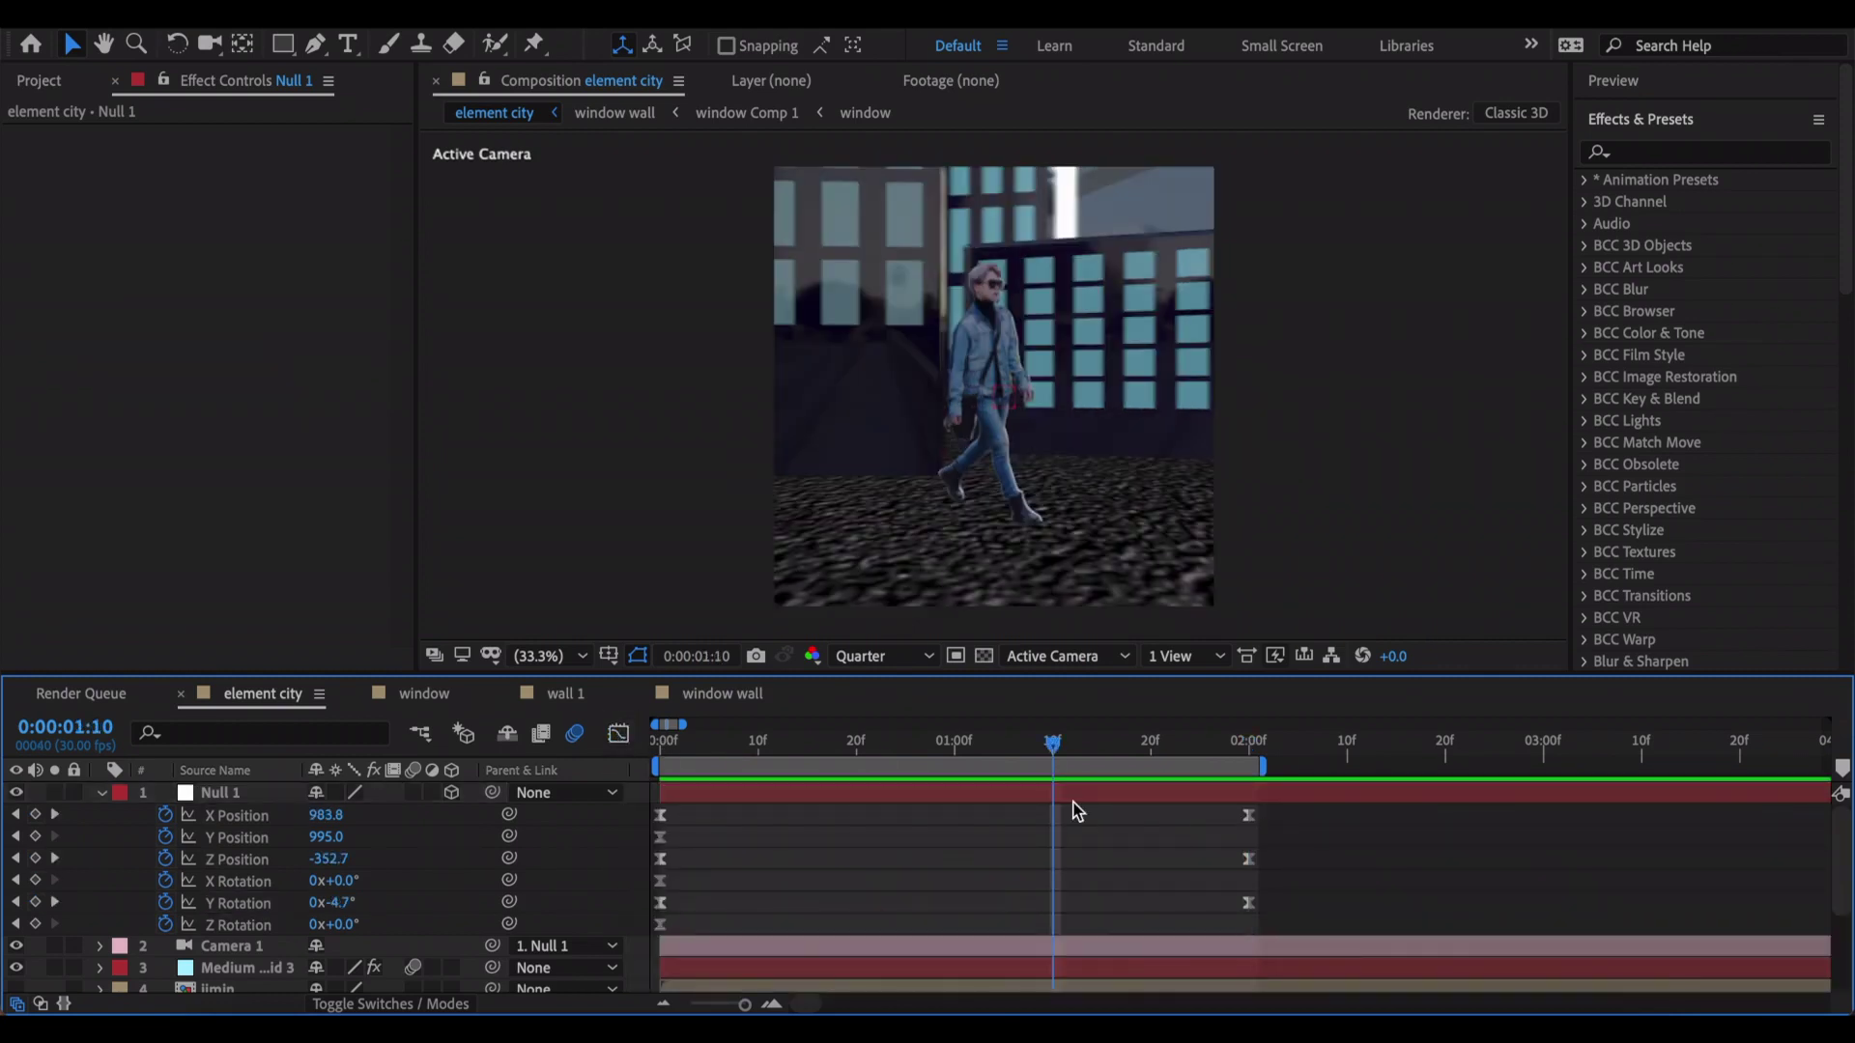
- Add a parallel light to the element city composition
{"action": "left_click", "coordinate": [440, 12]}
{"action": "mouse_move", "coordinate": [676, 27]}
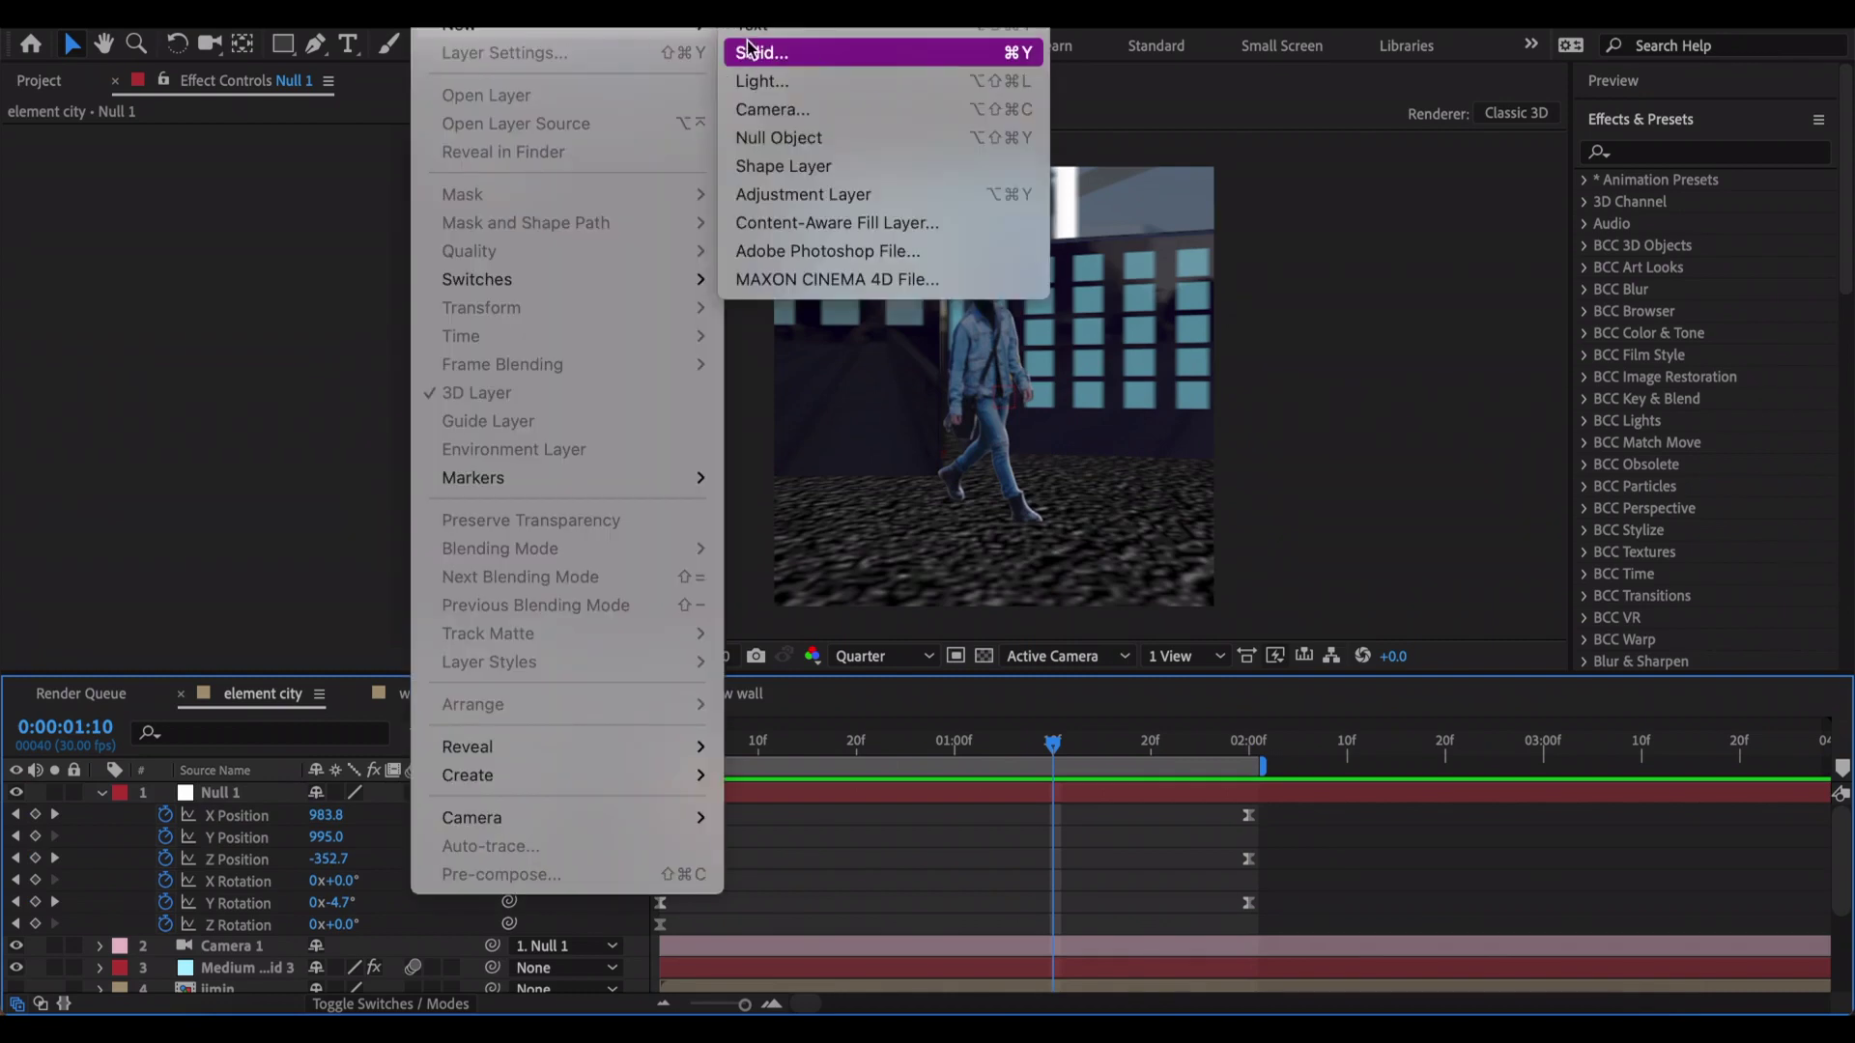
{"action": "left_click", "coordinate": [815, 82]}
{"action": "left_click", "coordinate": [1073, 778]}
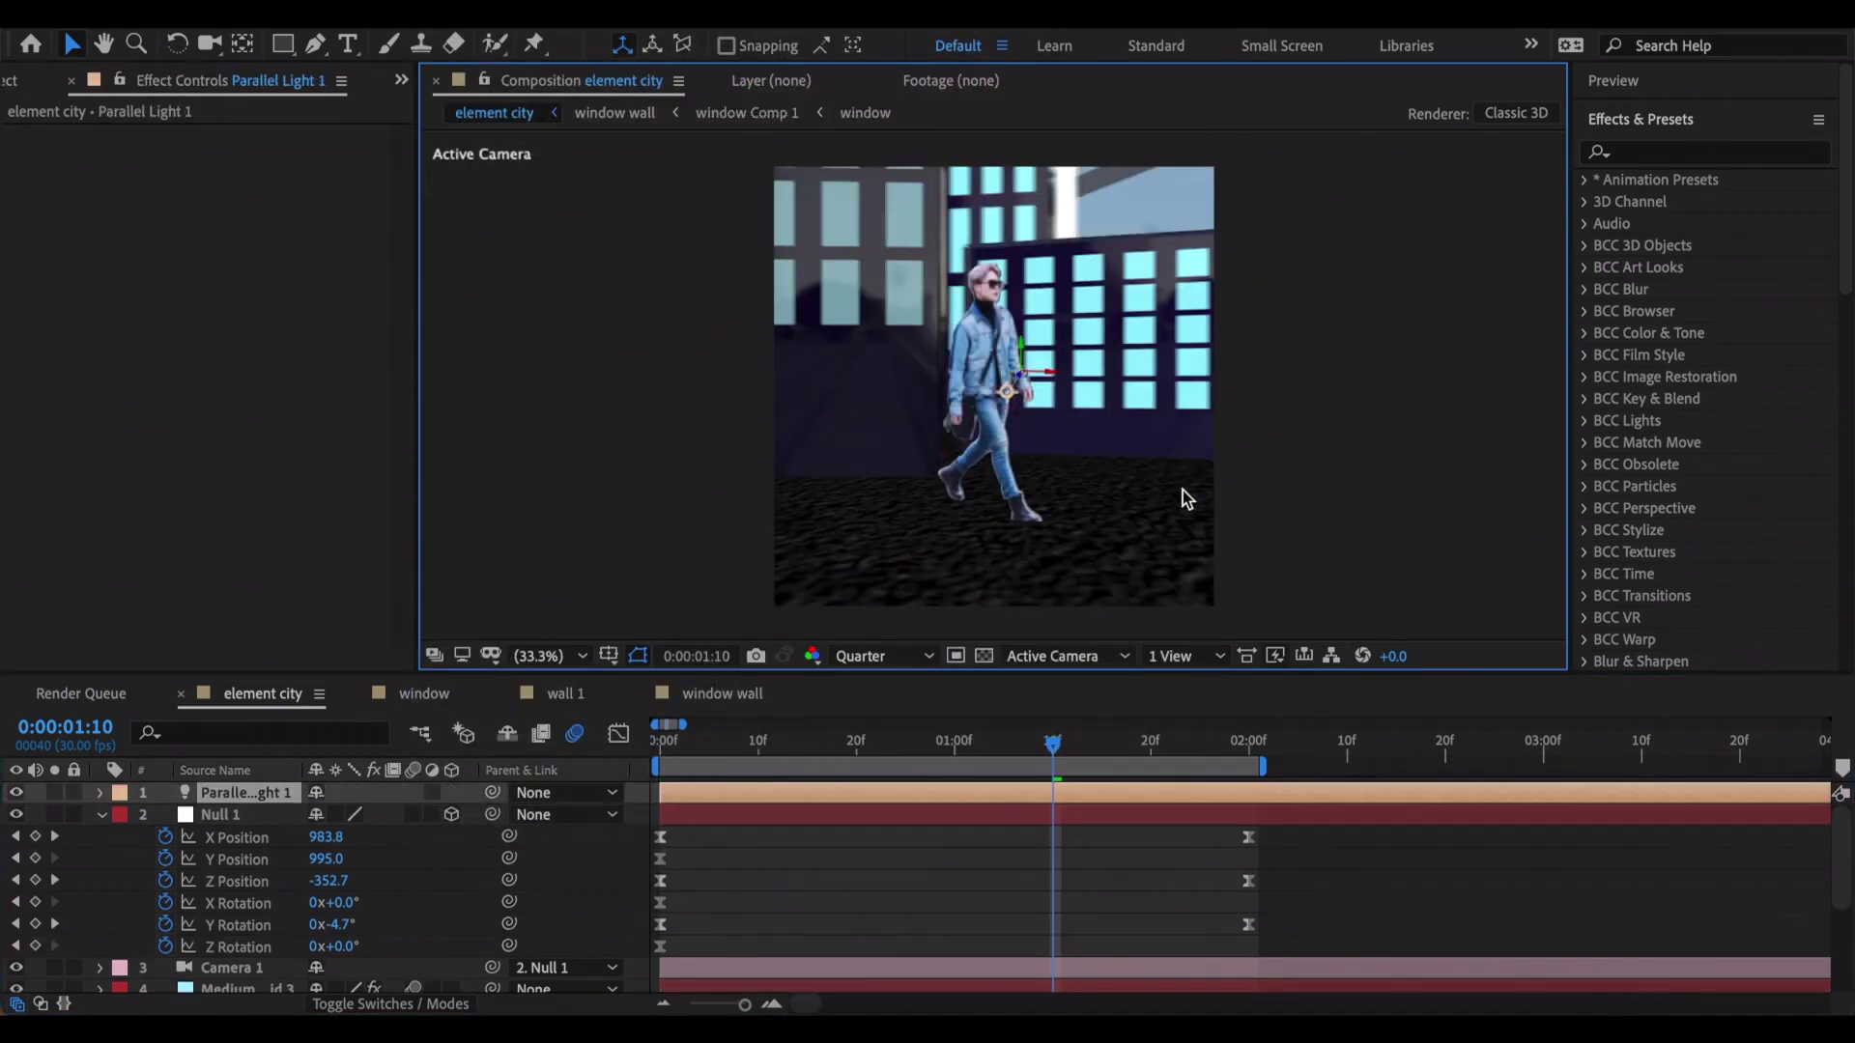
- Add a white, shadow-casting spot light with 100% intensity and a 90° cone, place it low beside the walking man and aim it at his torso
{"action": "key", "text": "ctrl+alt+shift+l"}
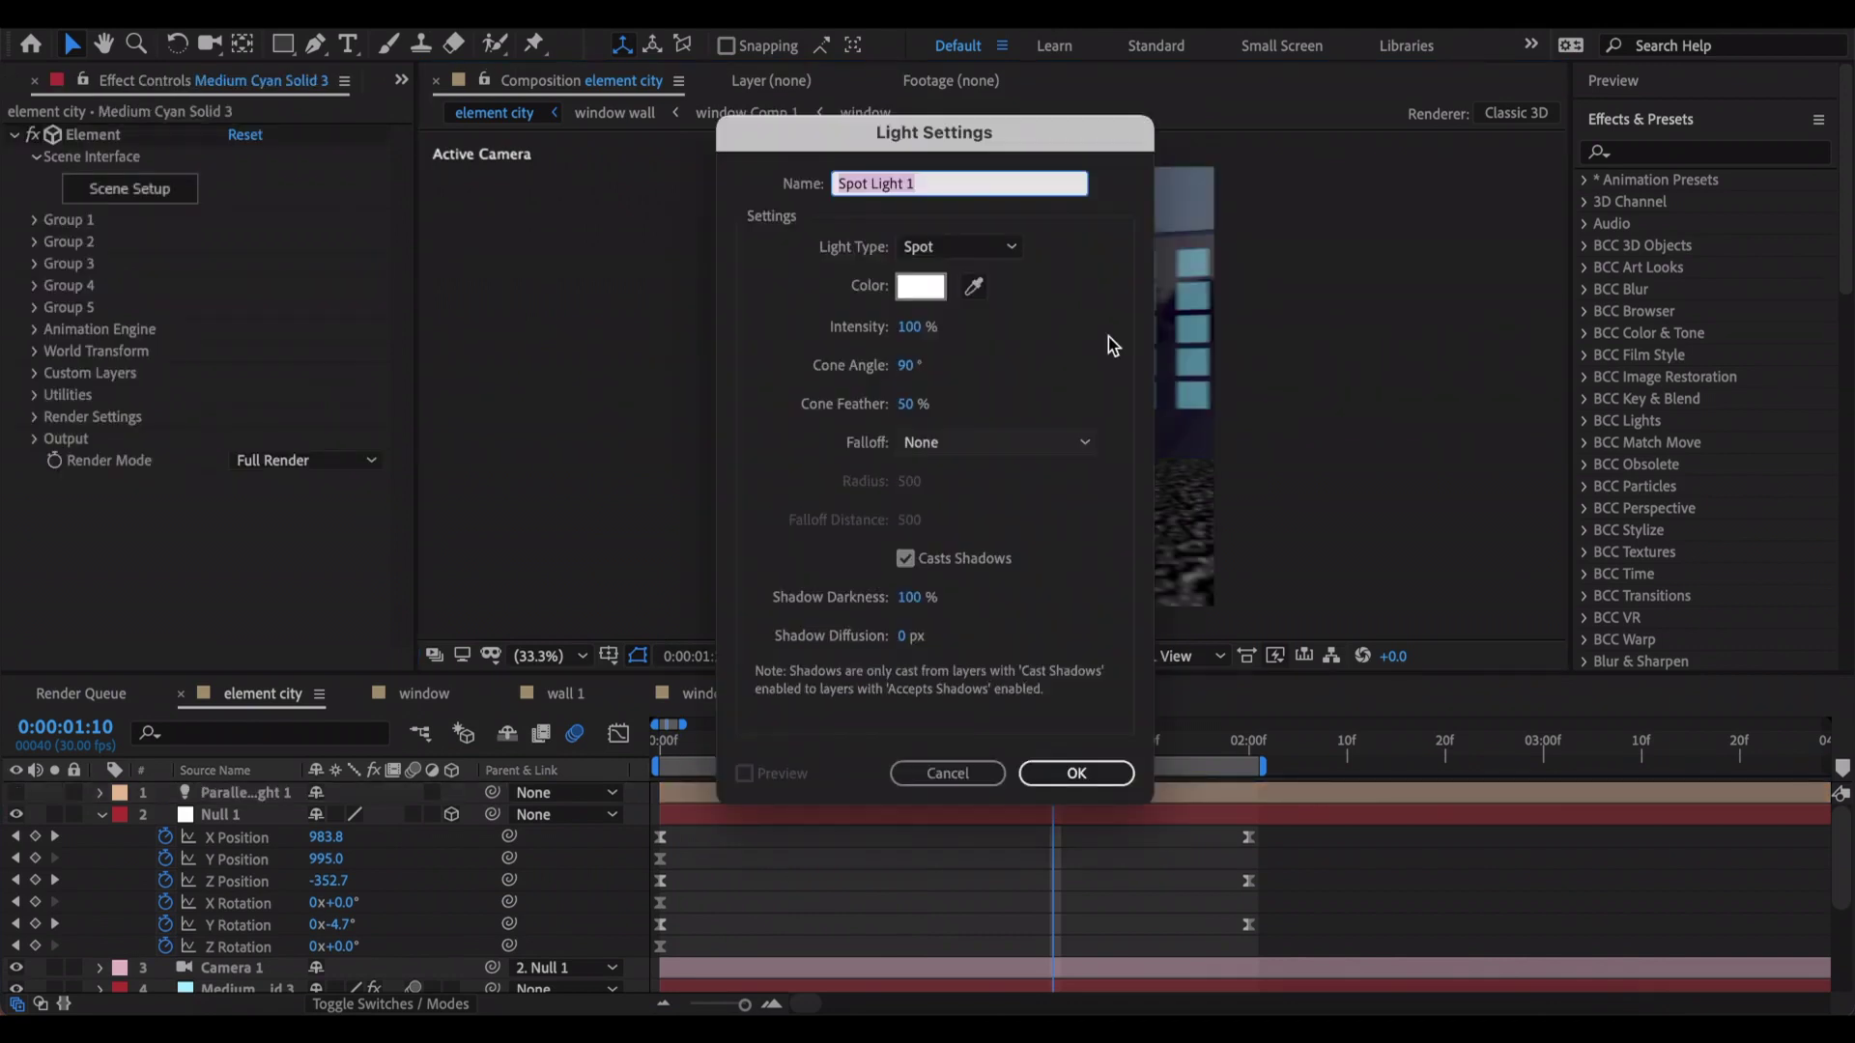
{"action": "left_click", "coordinate": [1070, 769]}
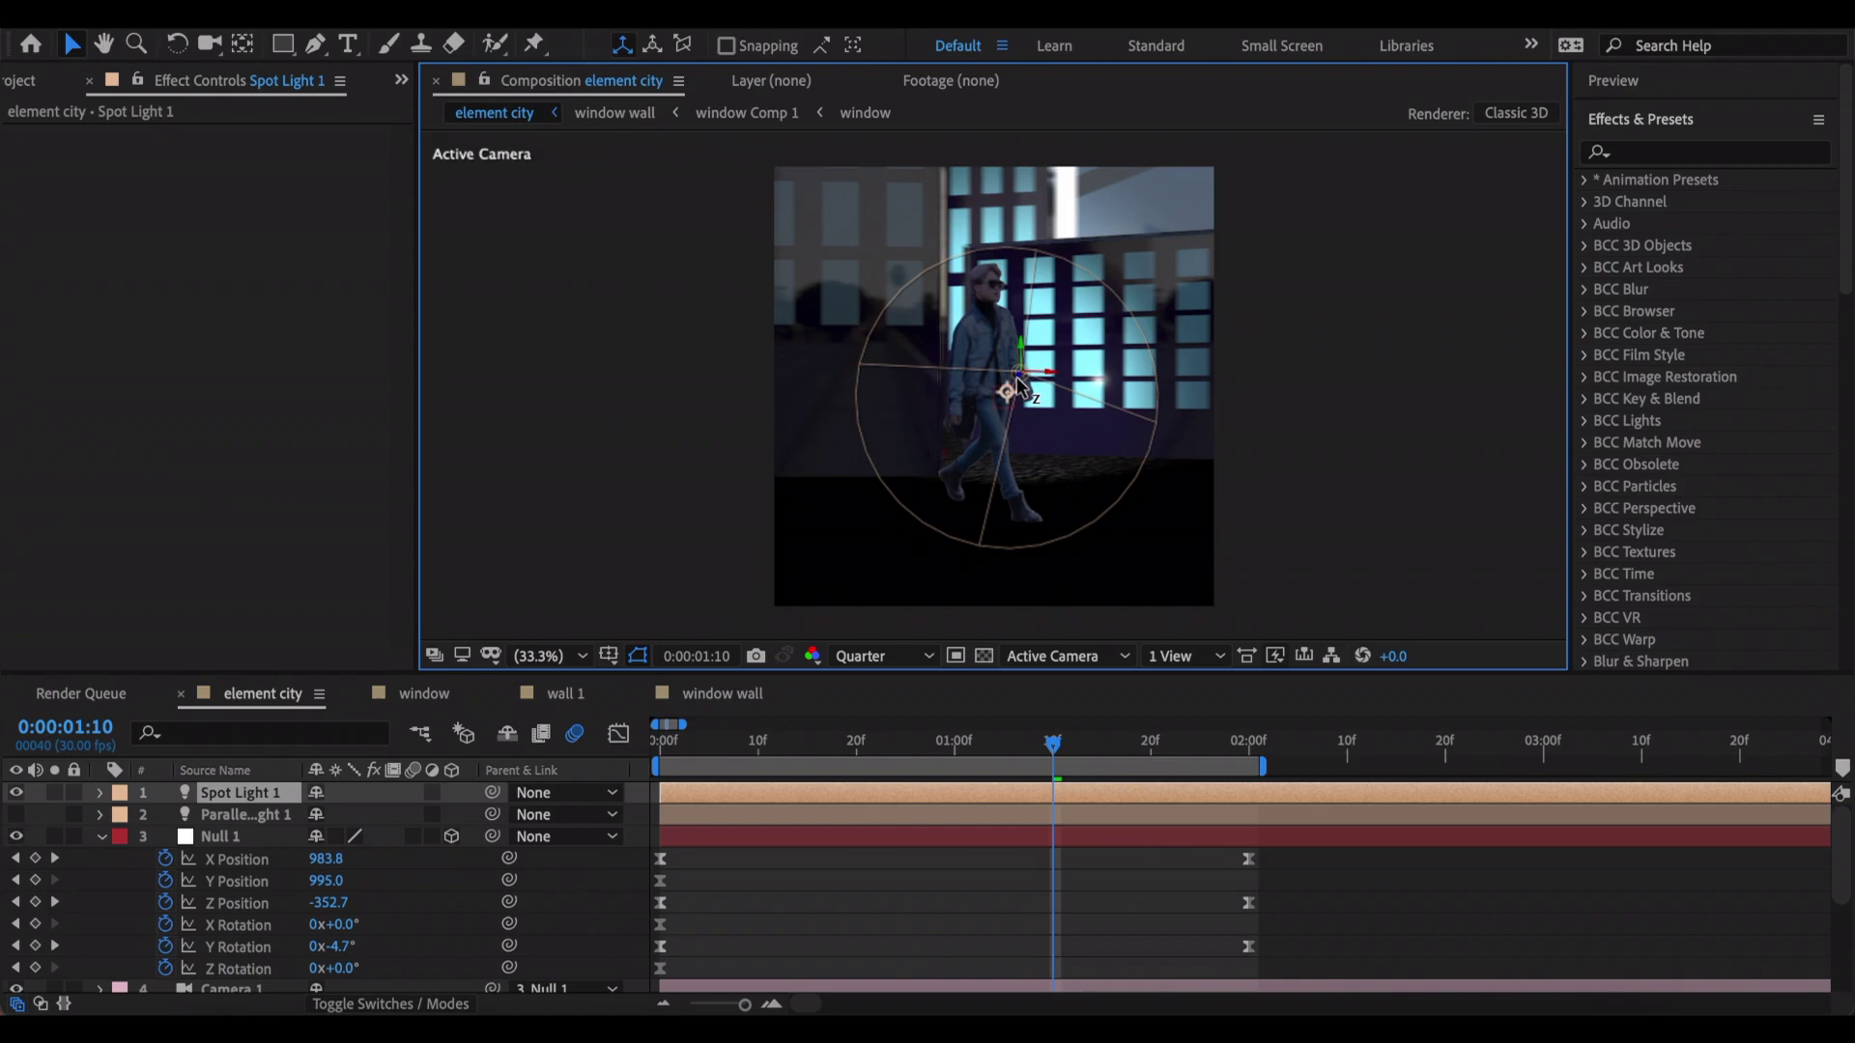
{"action": "left_click_drag", "start_coordinate": [1019, 386], "coordinate": [1285, 236]}
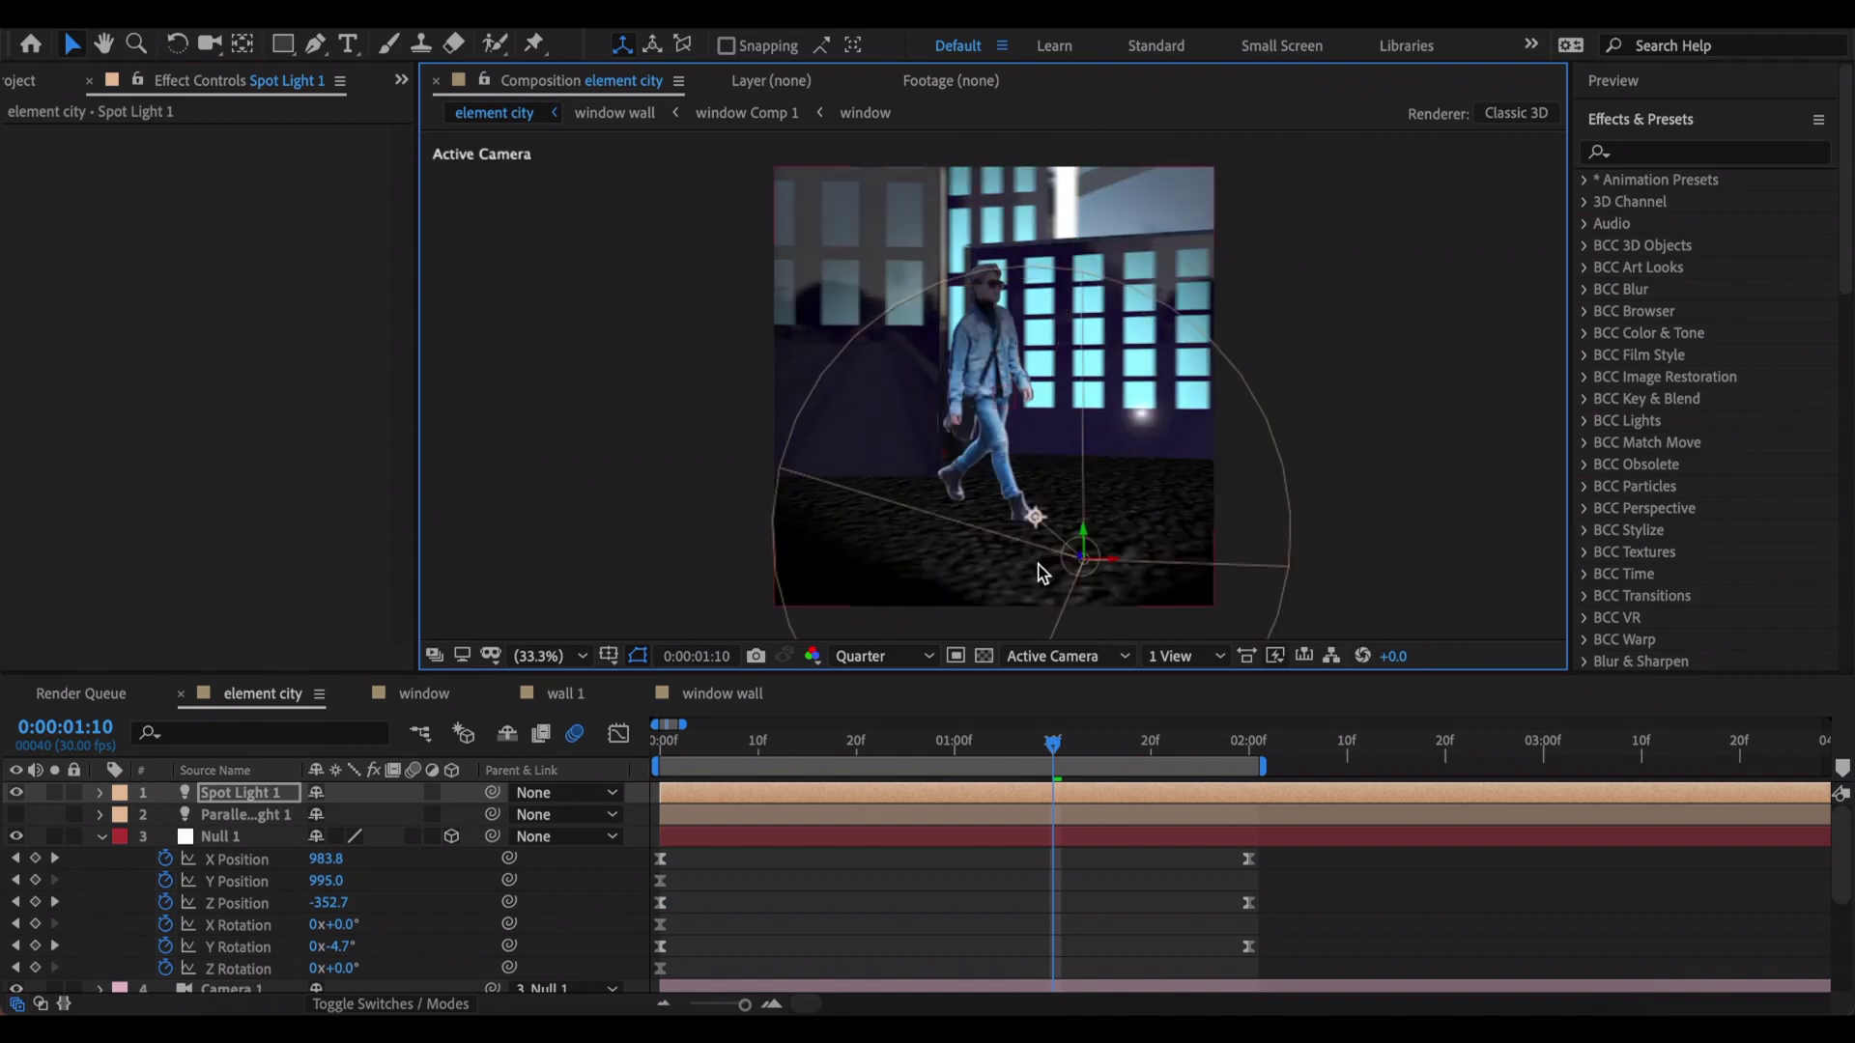
{"action": "left_click_drag", "start_coordinate": [1036, 519], "coordinate": [1007, 383]}
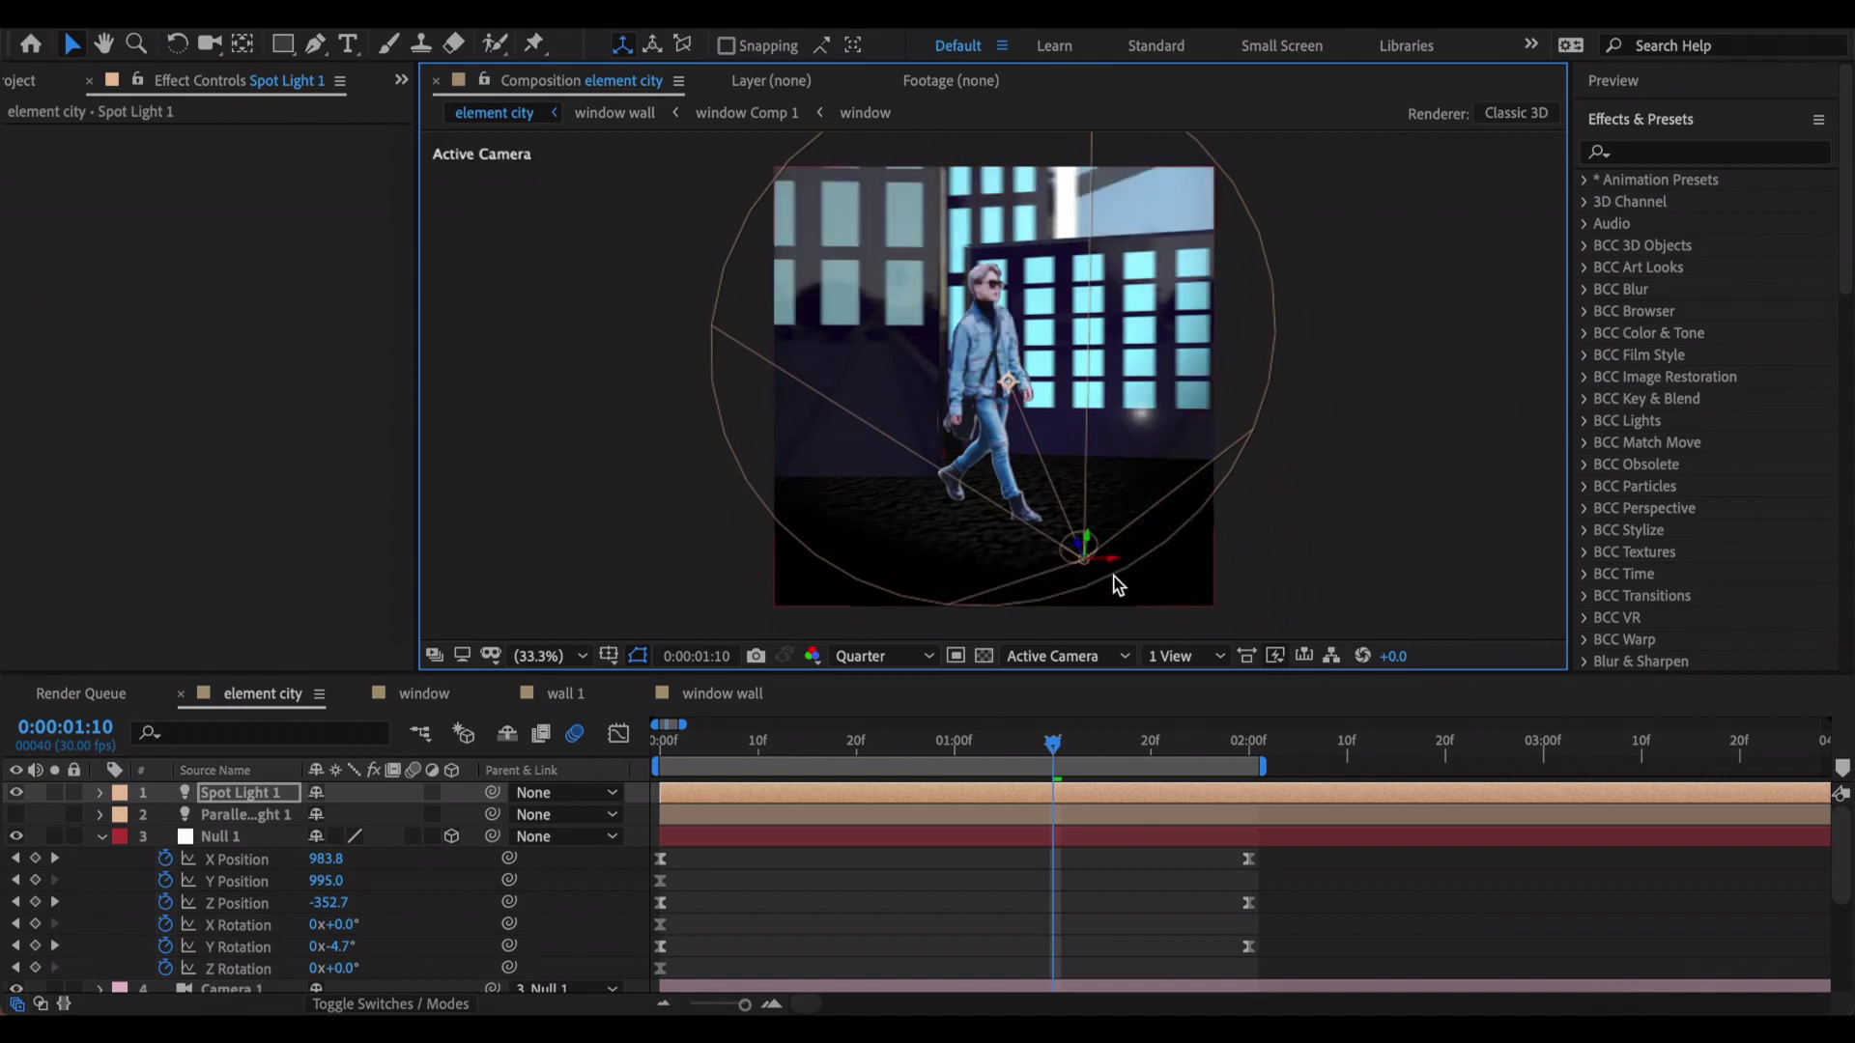
{"action": "key", "text": "space"}
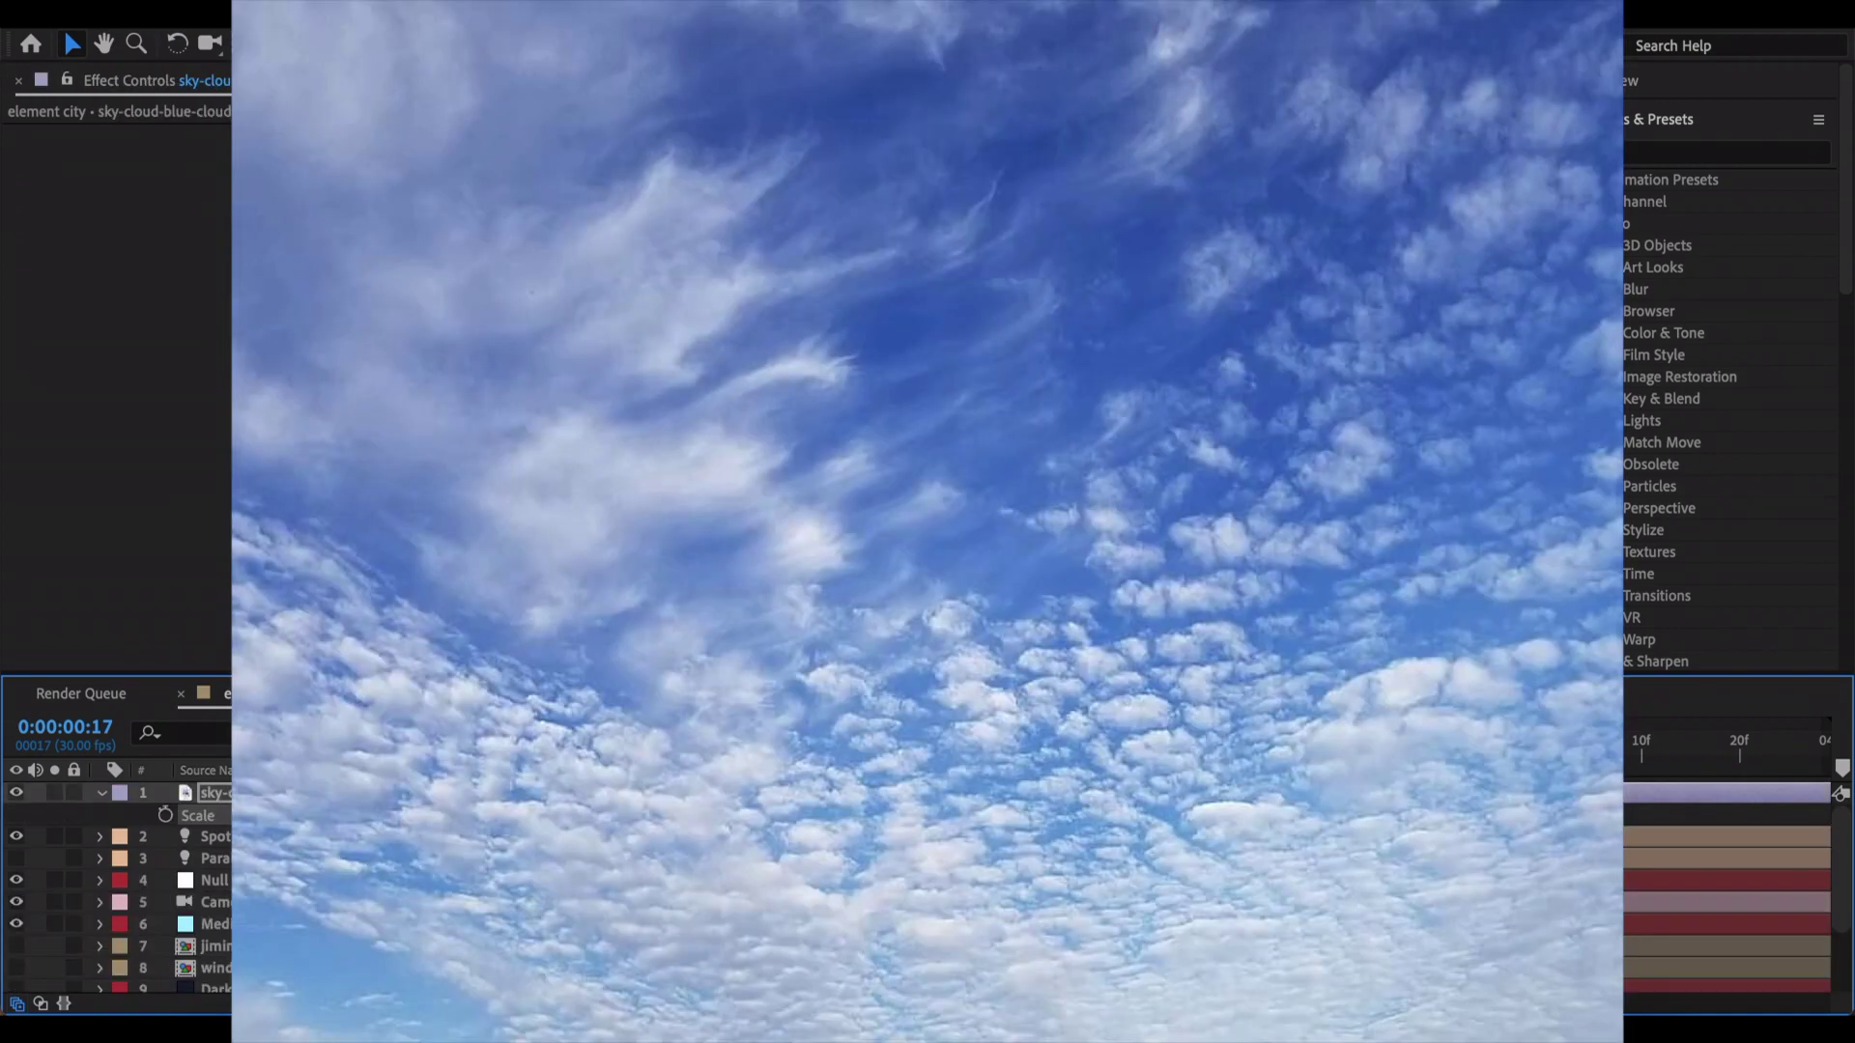
- Scale the sky image layer to 316% and place it directly below the Medium Cyan Solid 3 layer as the background
{"action": "left_click_drag", "start_coordinate": [386, 816], "coordinate": [517, 815]}
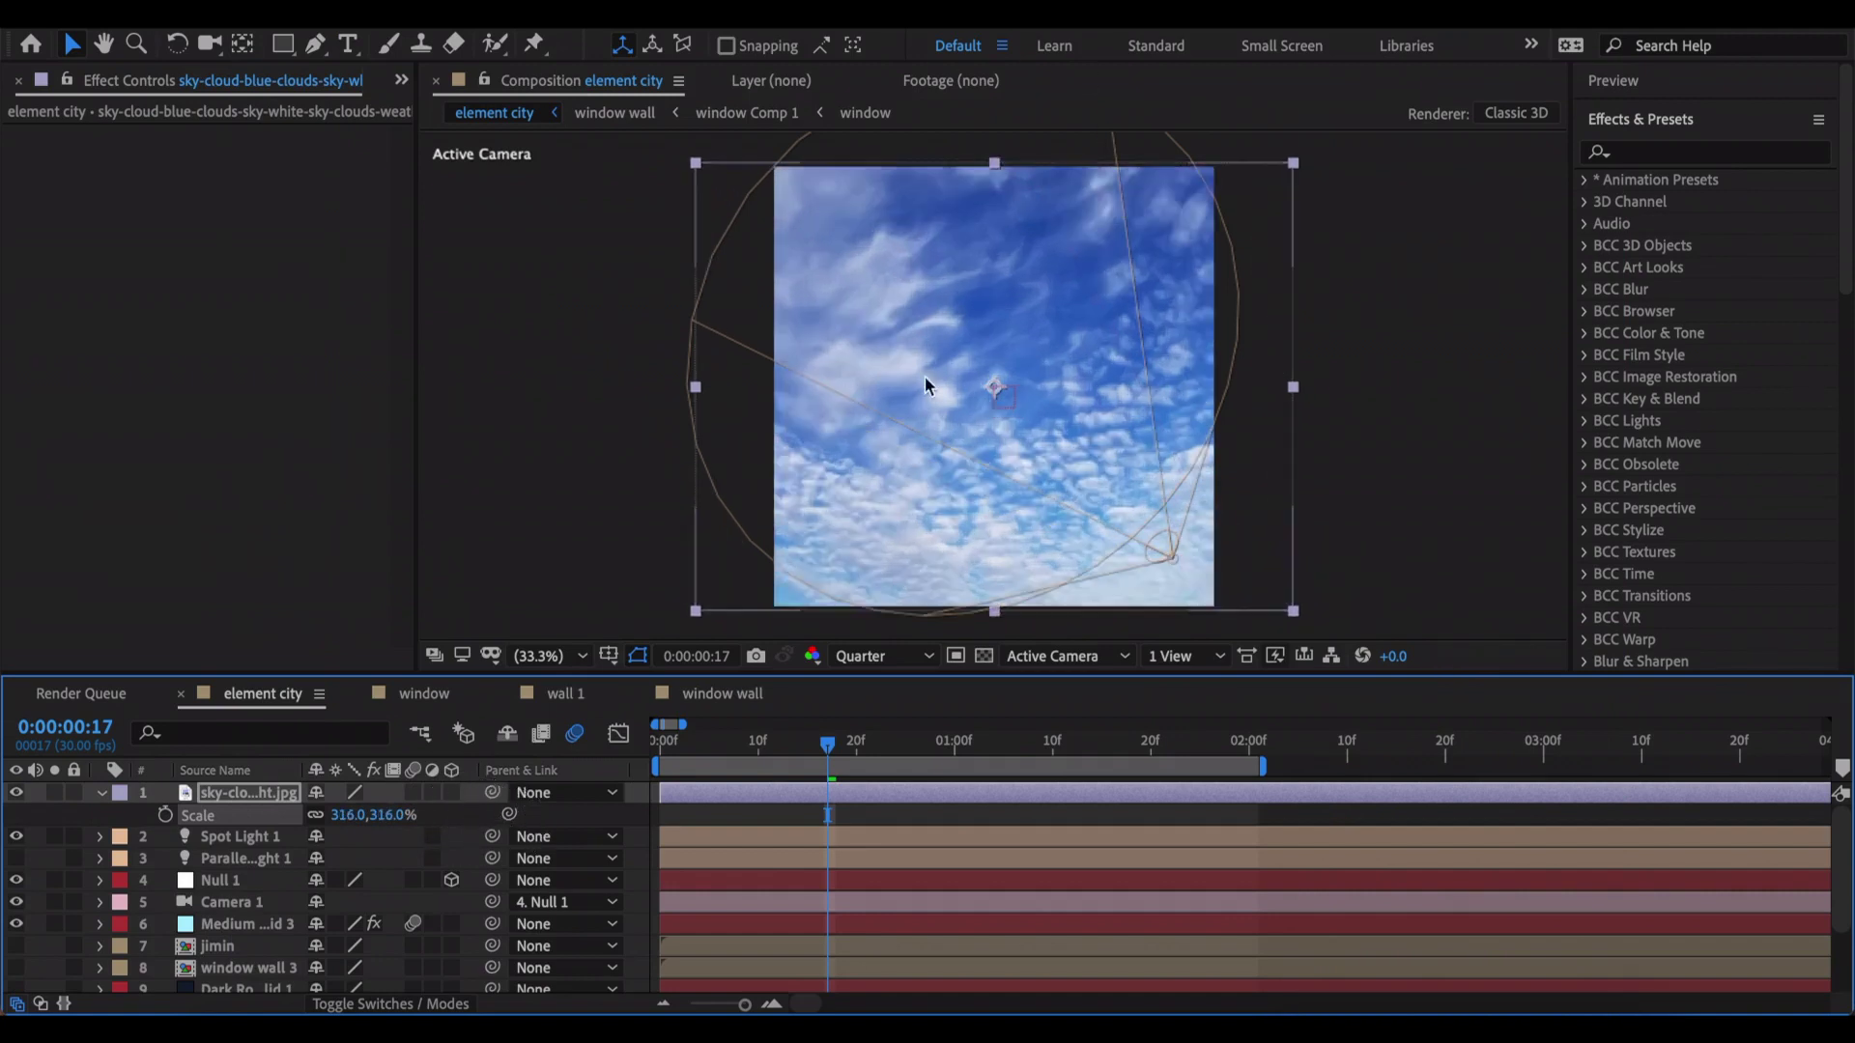
{"action": "left_click_drag", "start_coordinate": [257, 803], "coordinate": [247, 930]}
{"action": "key", "text": "Page_Up"}
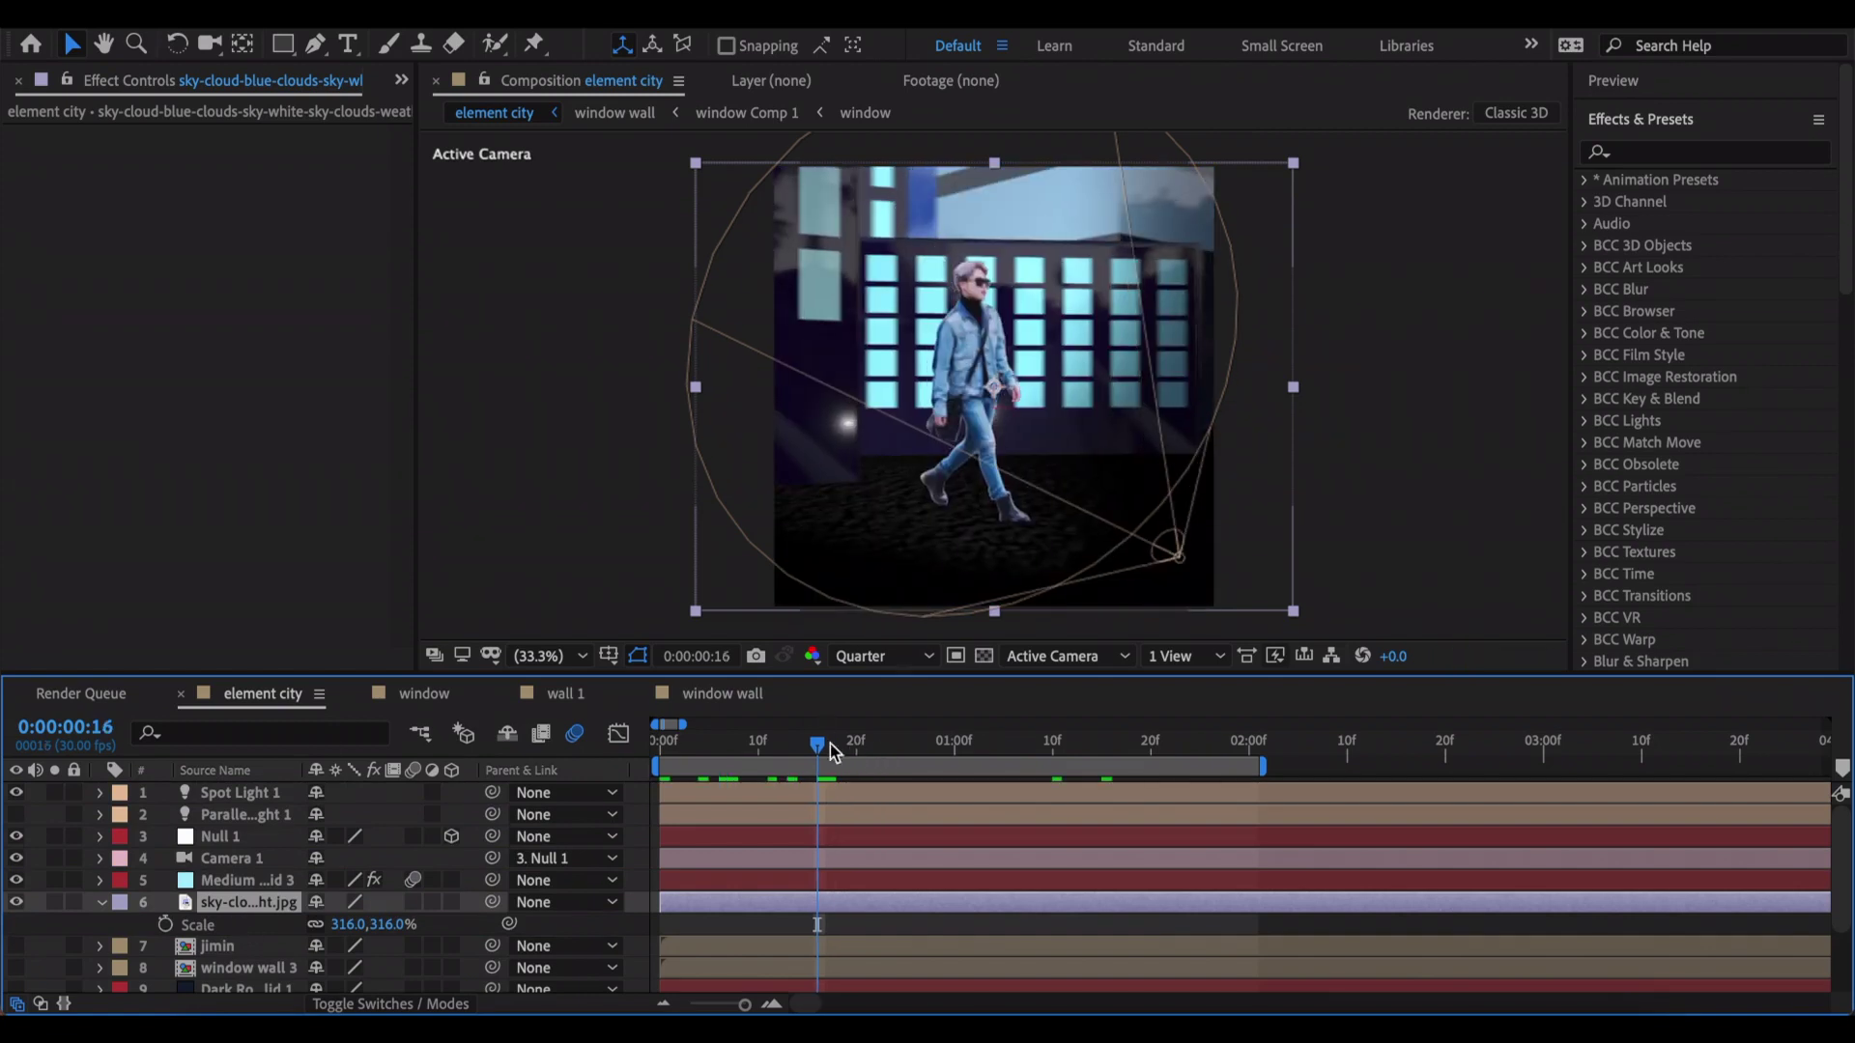
{"action": "left_click", "coordinate": [660, 740]}
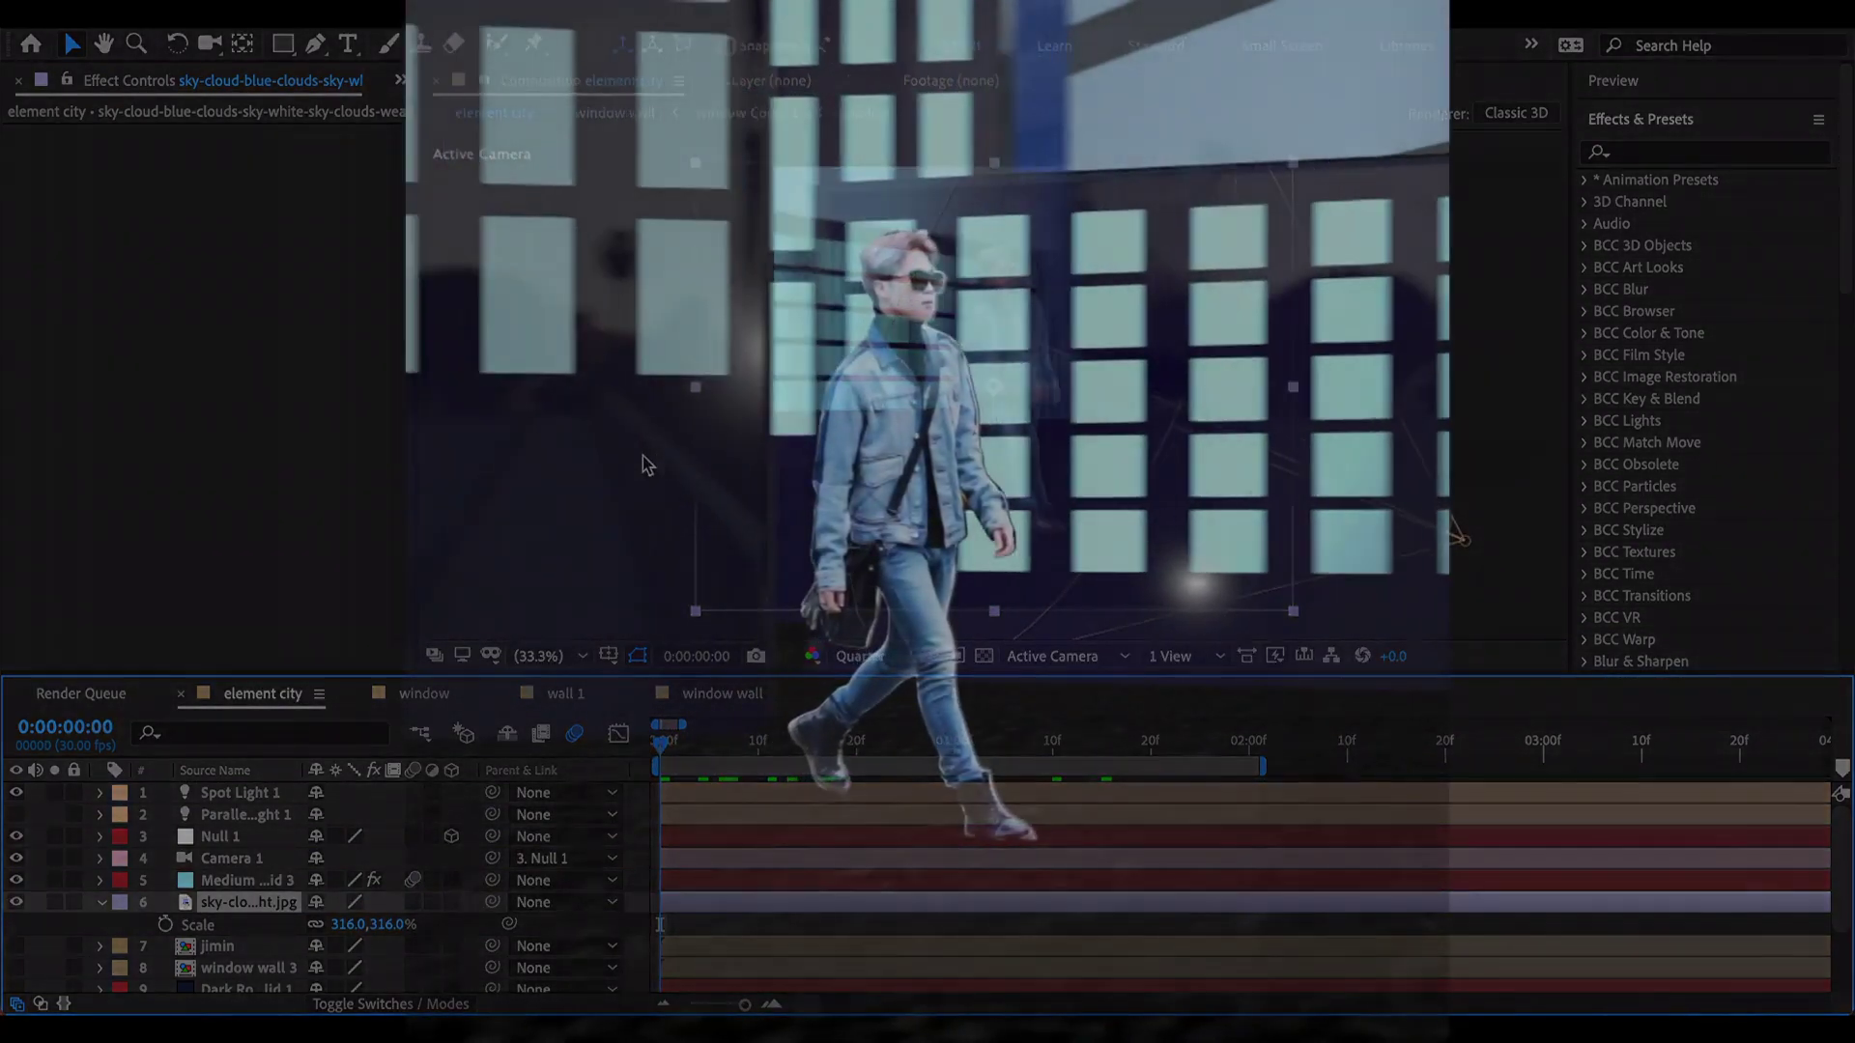